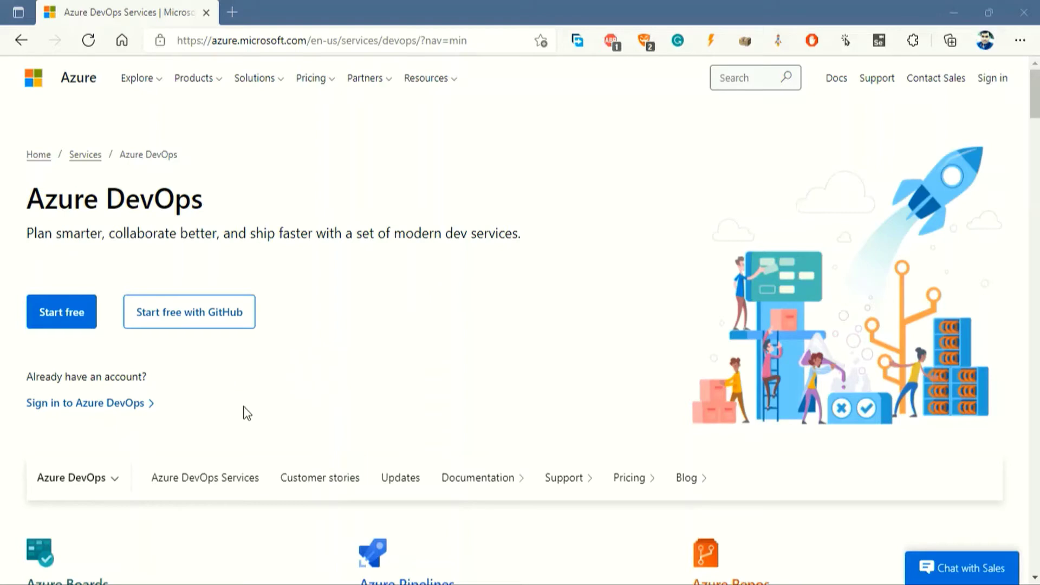
Step: Start a free Azure DevOps sign-up and sign in with the prefilled Microsoft account by entering its password
left_click(51, 318)
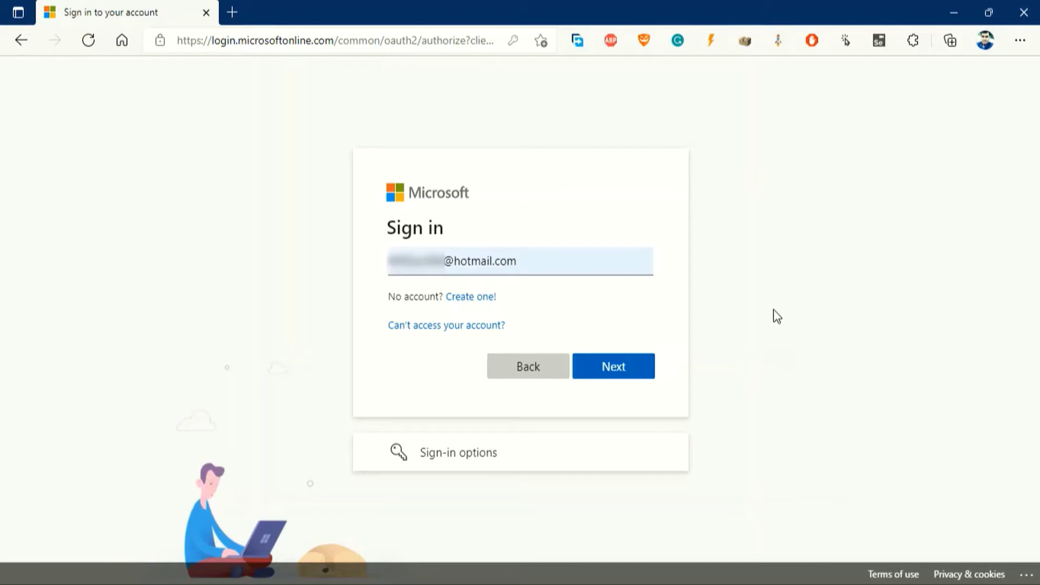
left_click(615, 372)
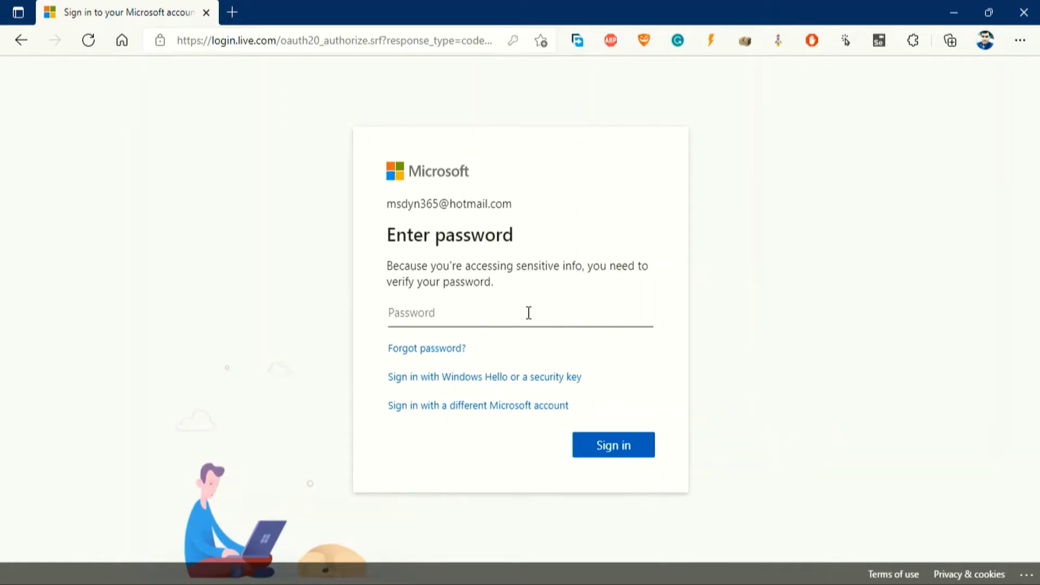
type("•••••••••")
left_click(614, 447)
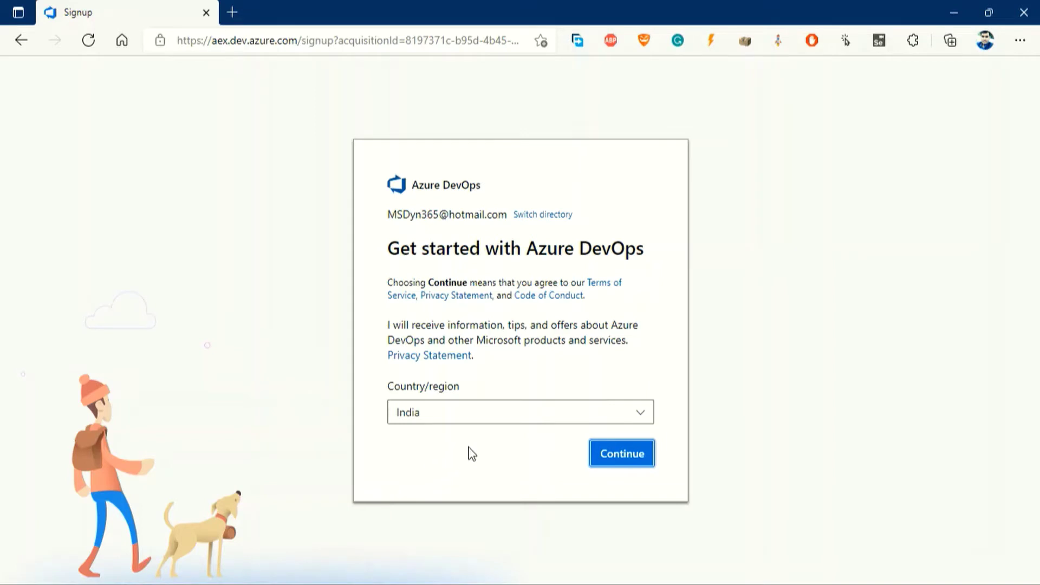
Step: Accept the terms with India as the country and name the Azure DevOps organization MSDyn365MSCRM
left_click(622, 456)
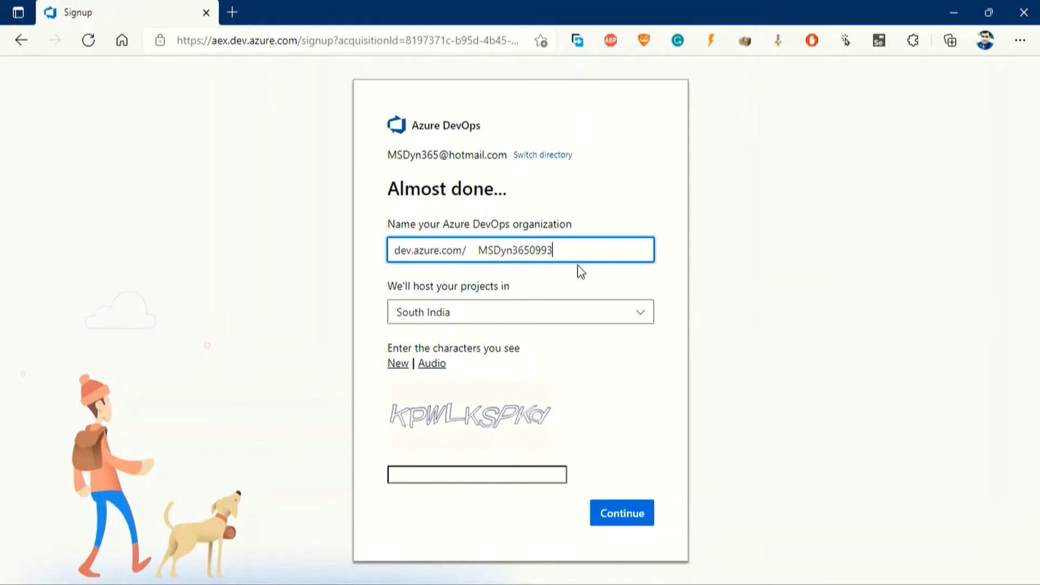
key("BackSpace")
key("BackSpace")
key("BackSpace")
key("BackSpace")
key("BackSpace")
type("5MSCRM")
left_click(565, 388)
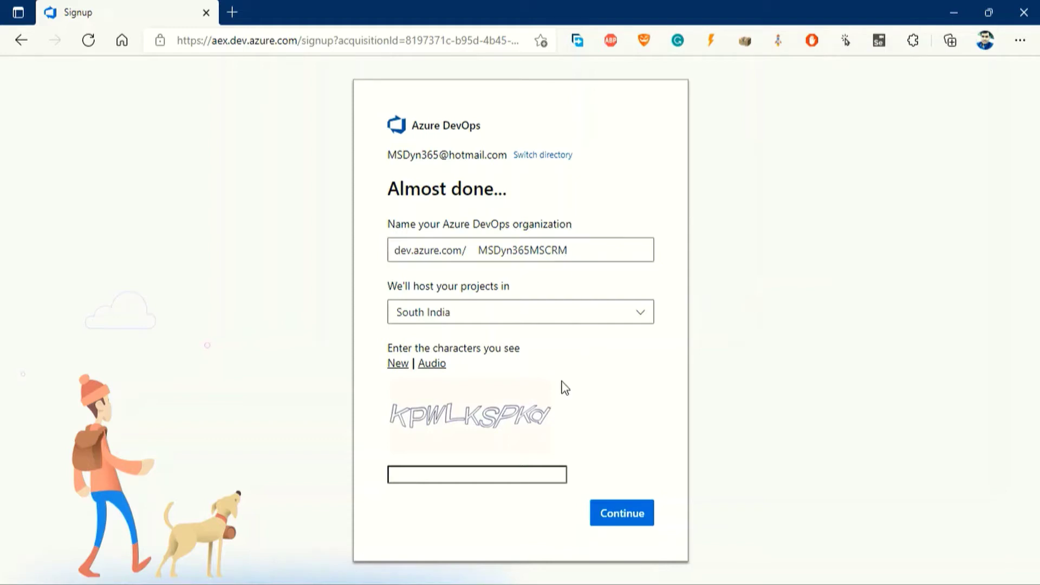
Step: Enter the verification characters from the captcha image and submit the new organization hosted in South India
left_click(440, 469)
type("K")
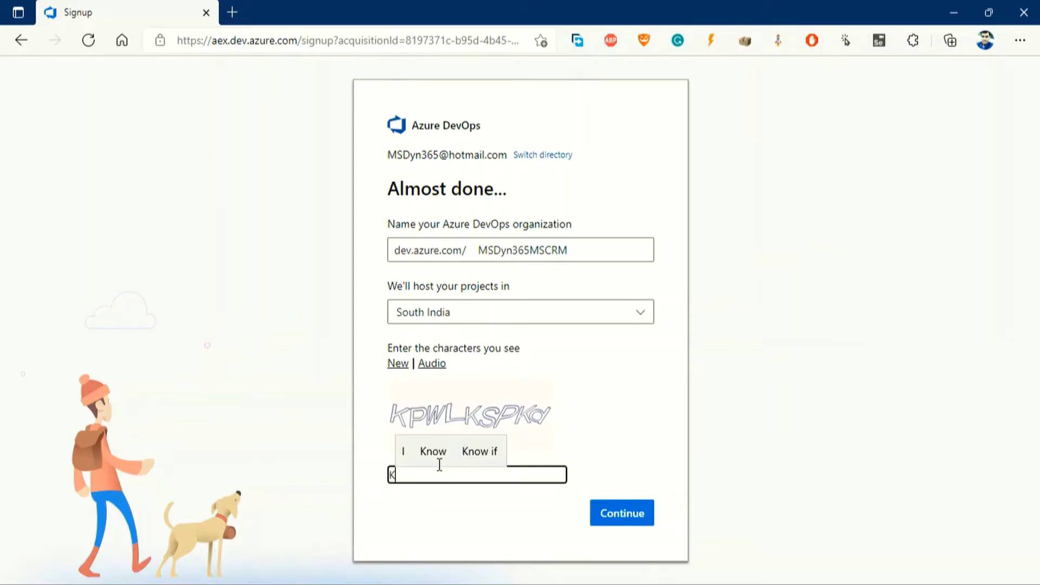
type("P")
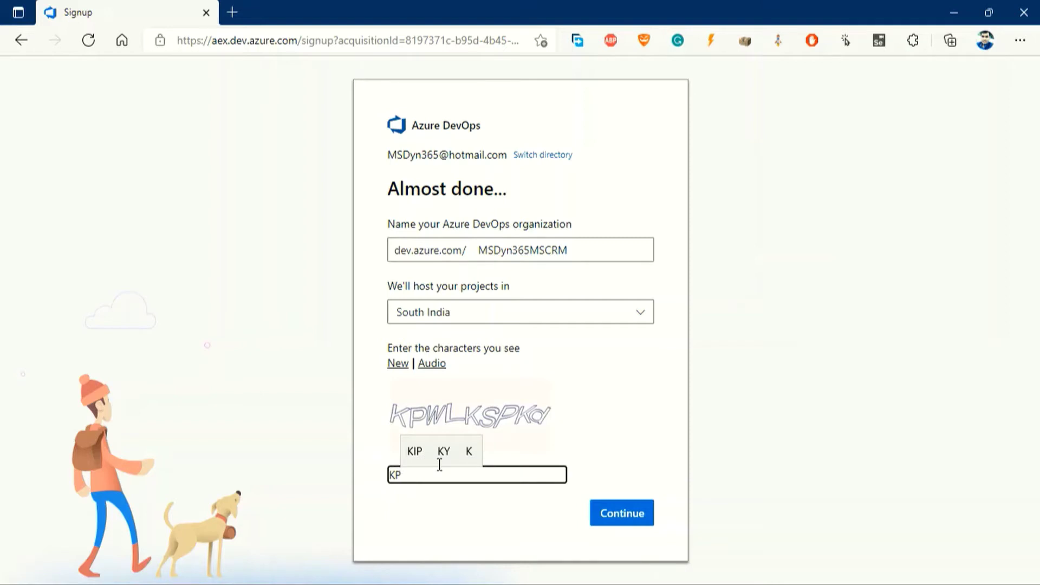
type("WL")
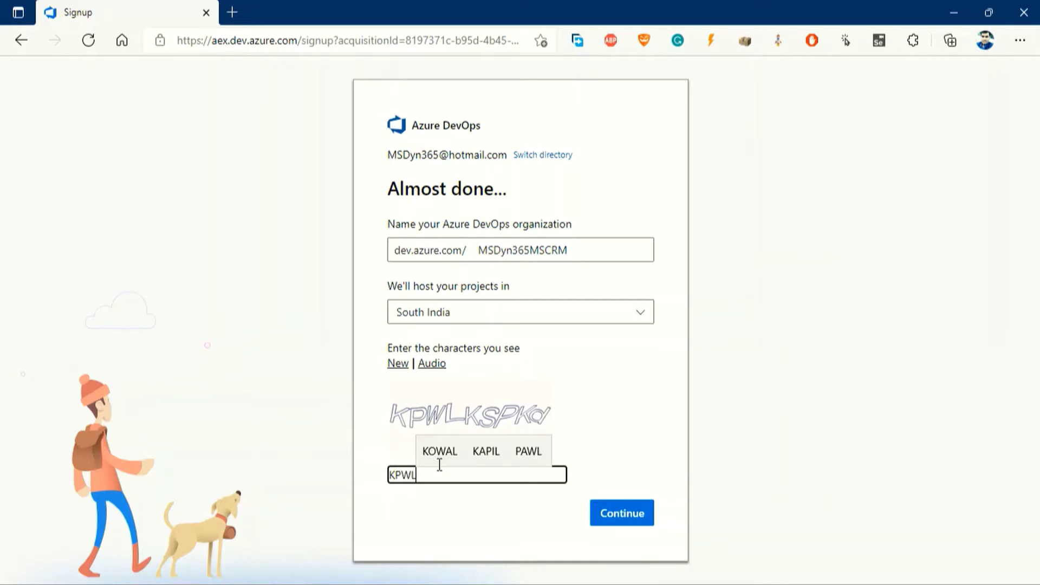
type("KS")
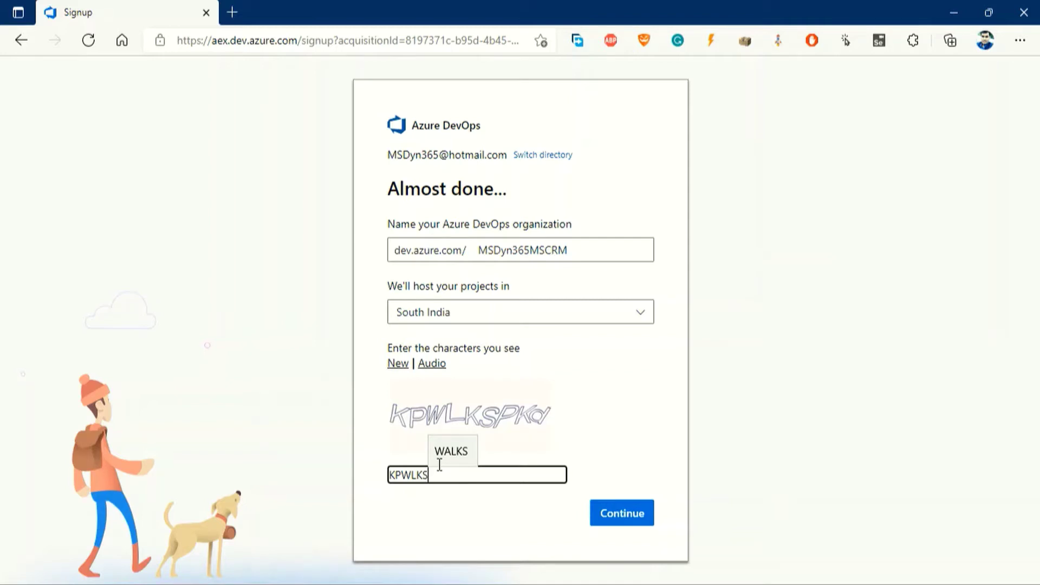
type("P")
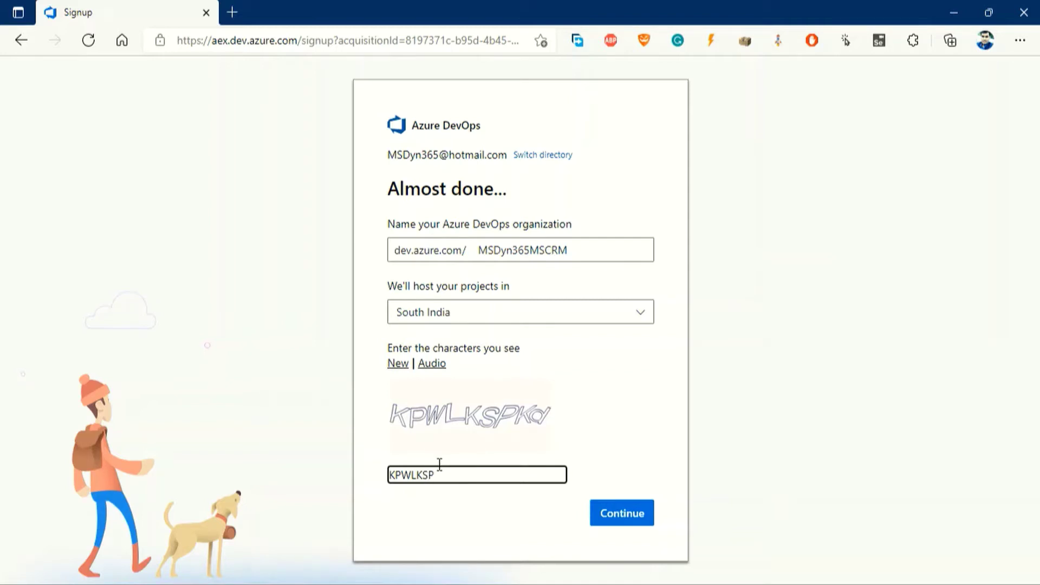
type("Kd")
left_click(626, 519)
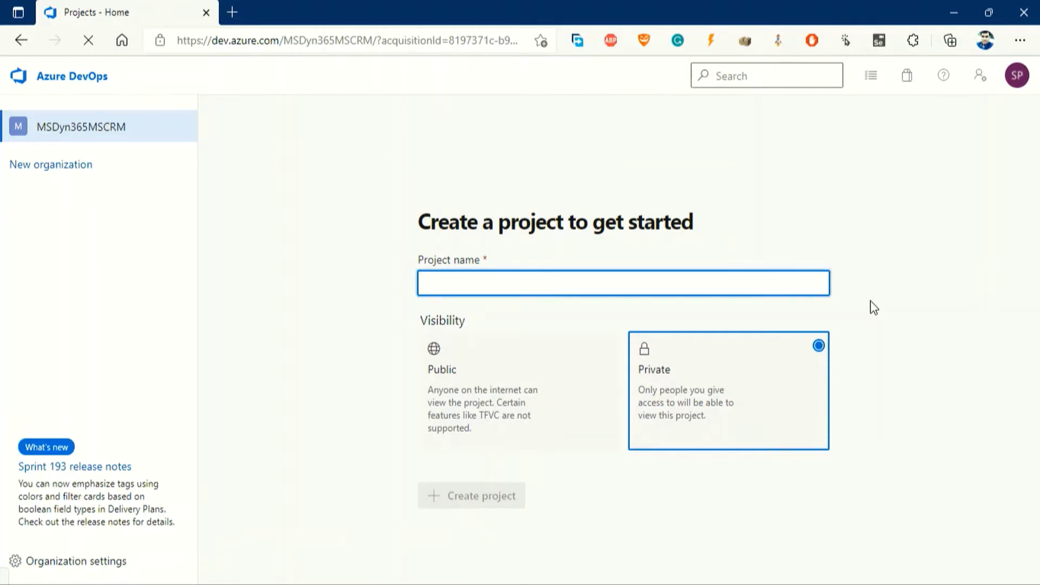
Step: Create a private project named MSDyn365 in the new organization
type("MS")
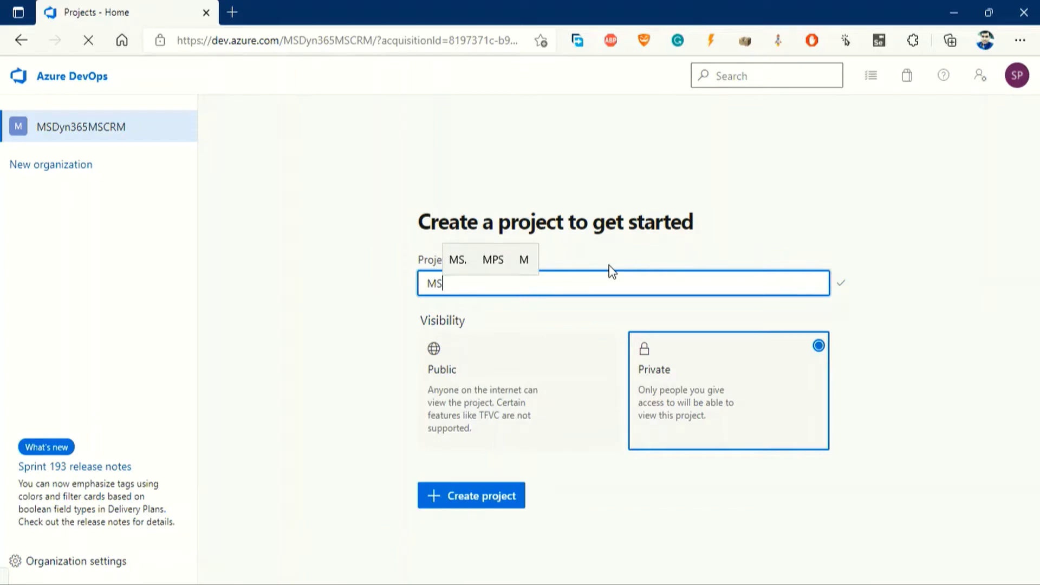
type("Dyn")
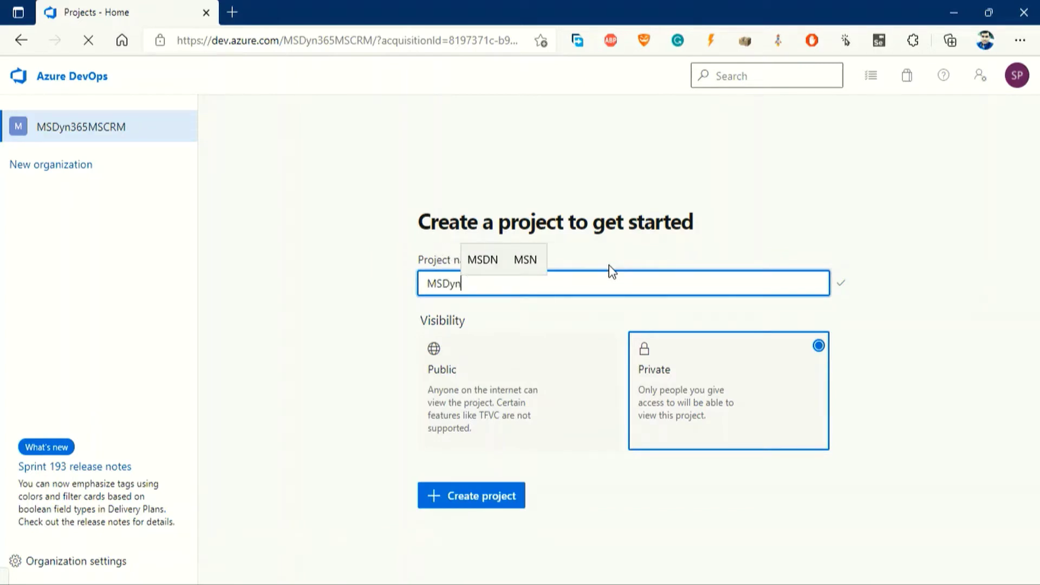
type("365")
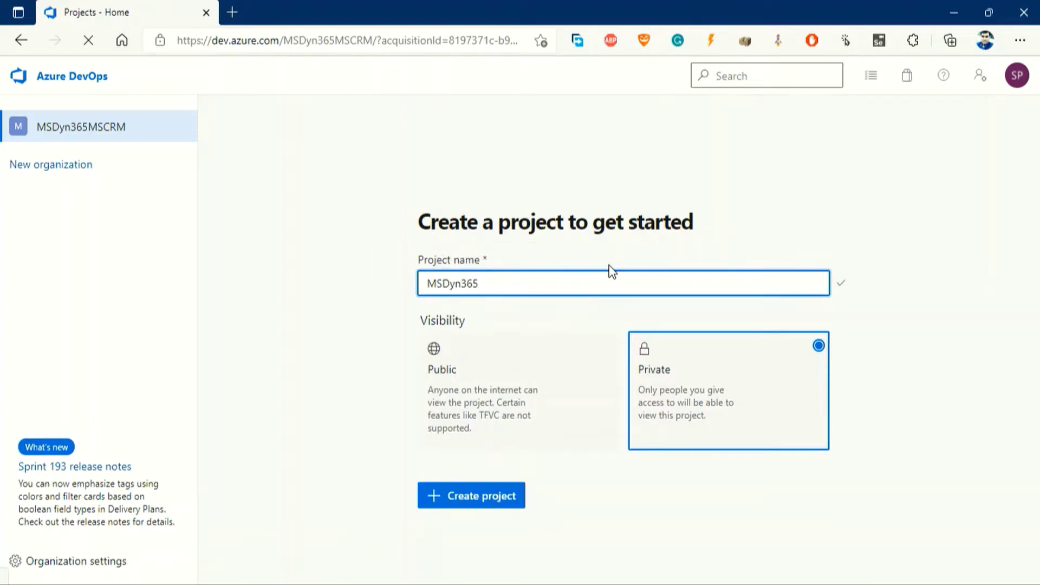
left_click(661, 532)
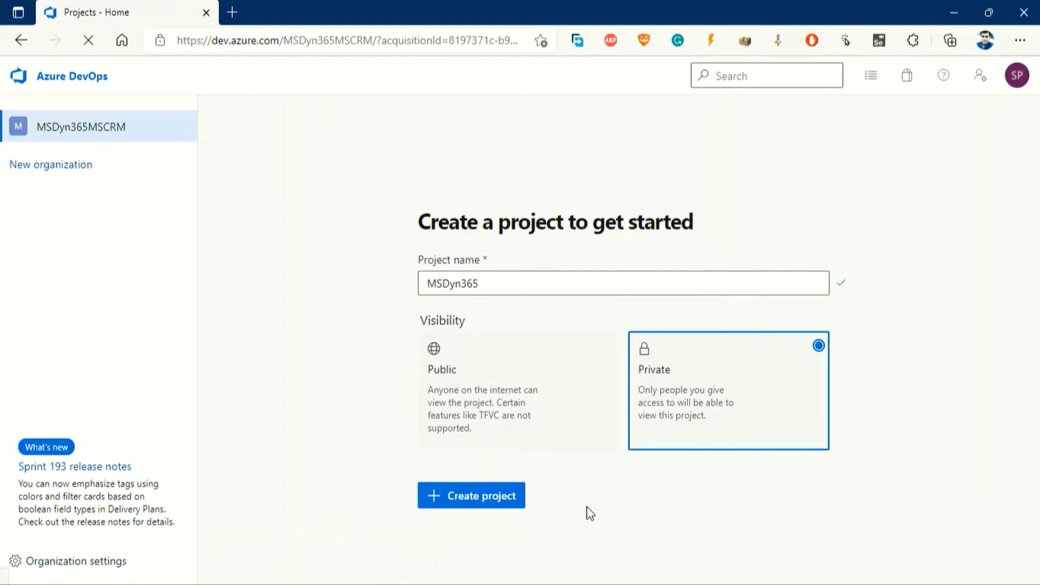
left_click(467, 506)
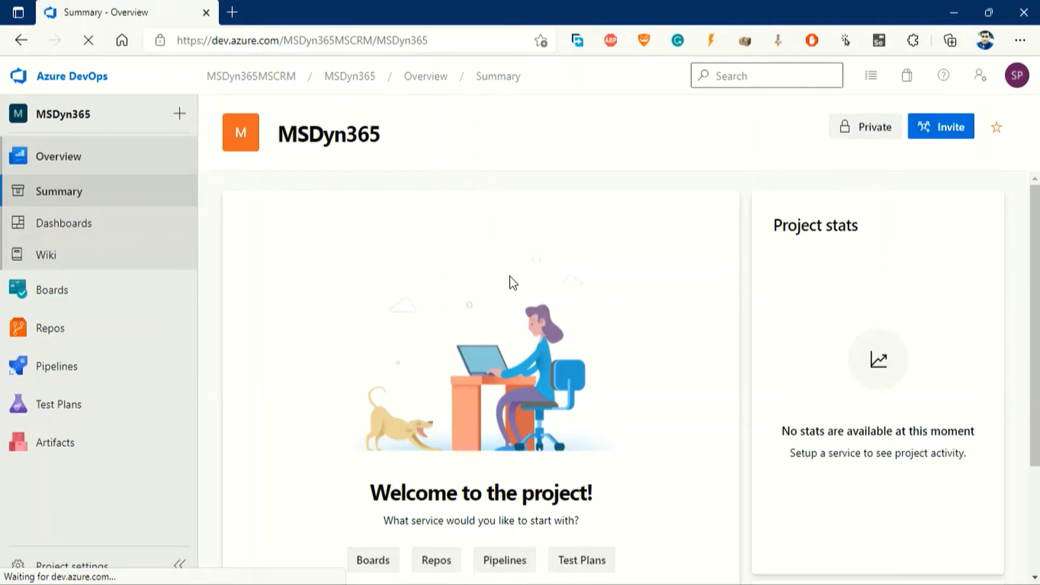
Step: Open the project's empty repository and initialize its main branch with a README and no .gitignore
mouse_move(42, 341)
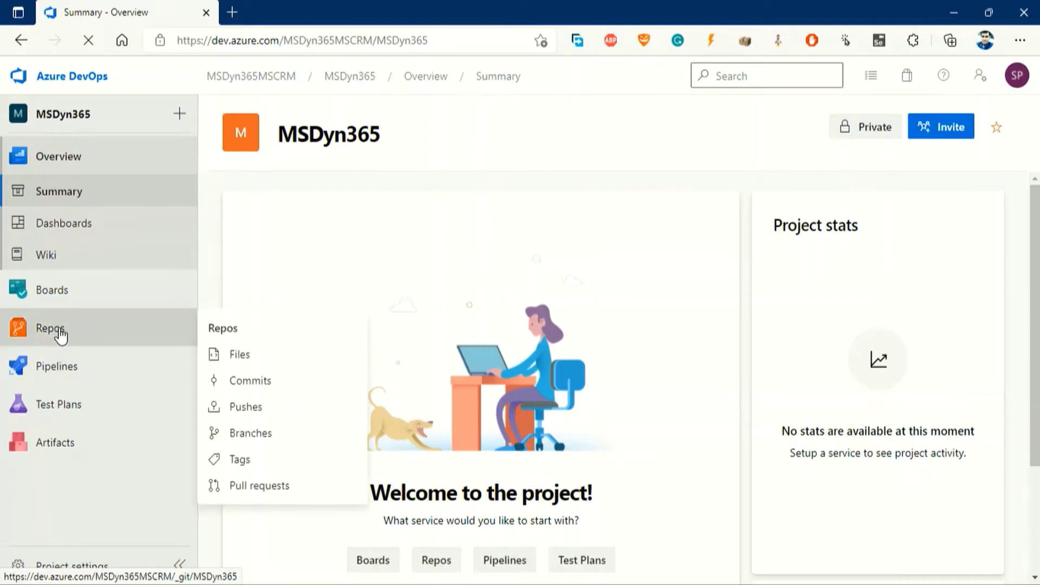
left_click(59, 336)
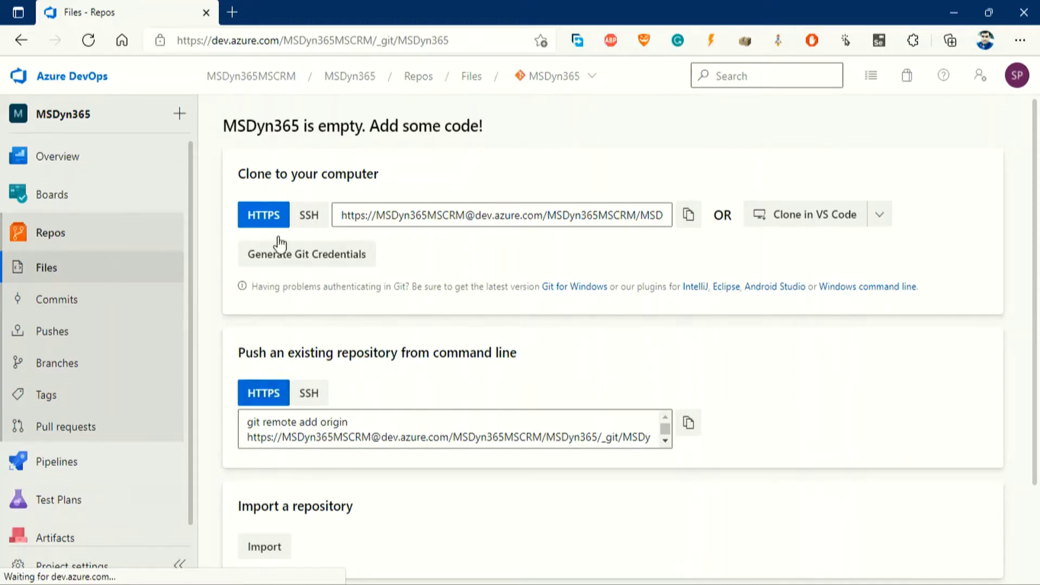
scroll(303, 355, "down", 1)
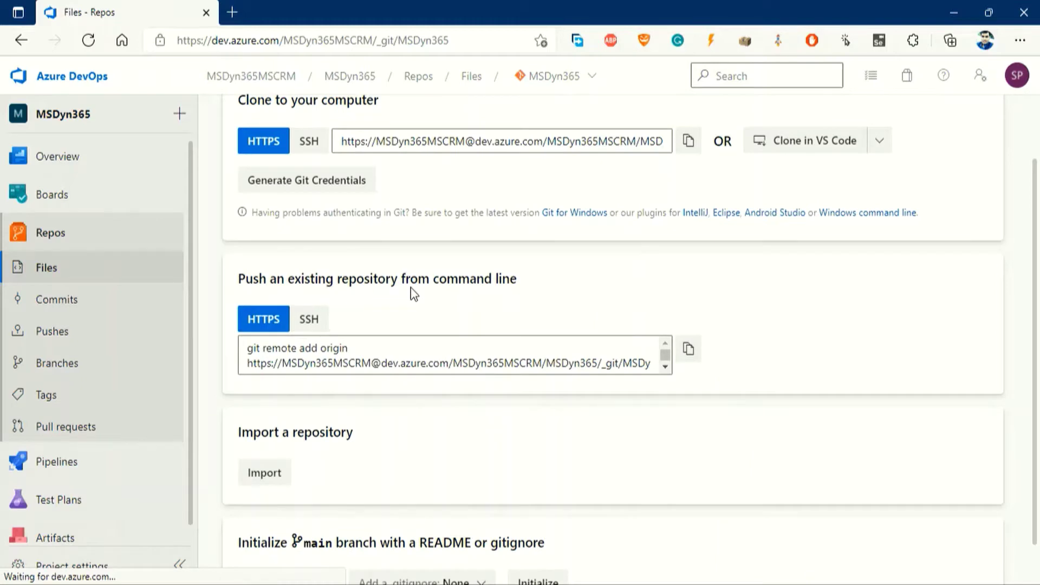
scroll(342, 354, "down", 2)
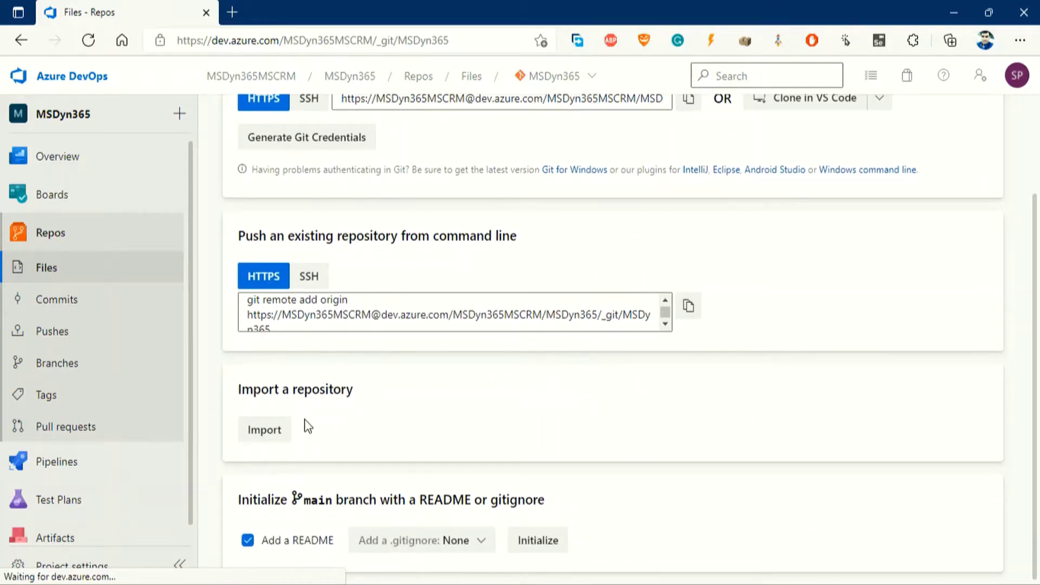
left_click(277, 430)
left_click(538, 548)
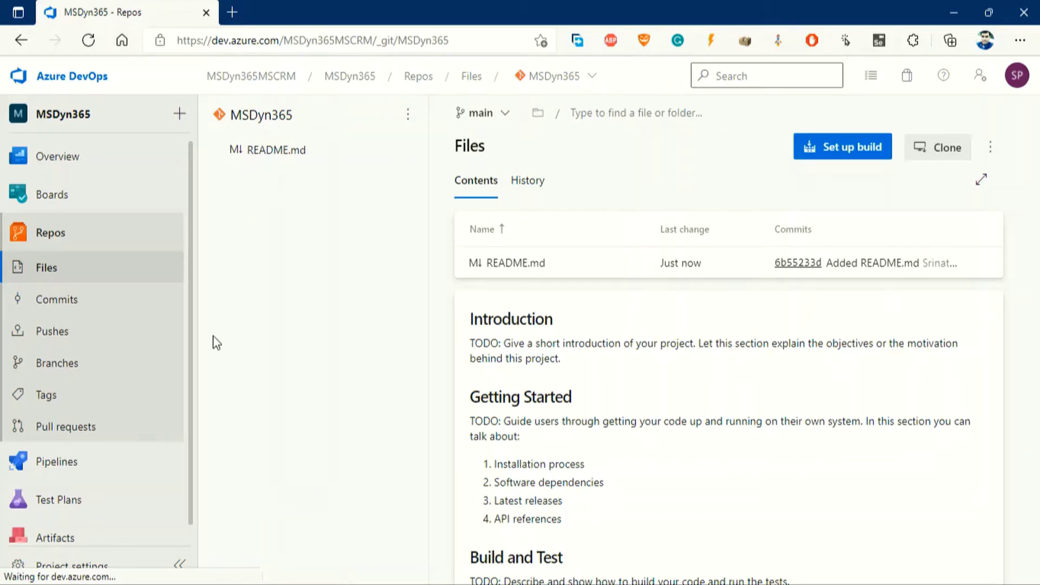
Step: Create a new Git repository named D365 with a README and check the project's repository list
left_click(585, 77)
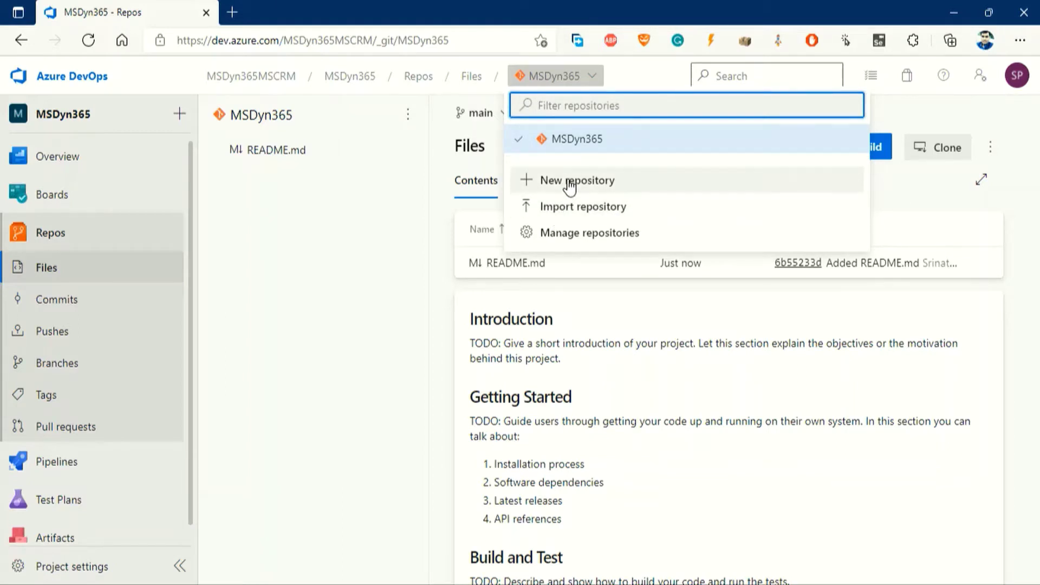
left_click(588, 182)
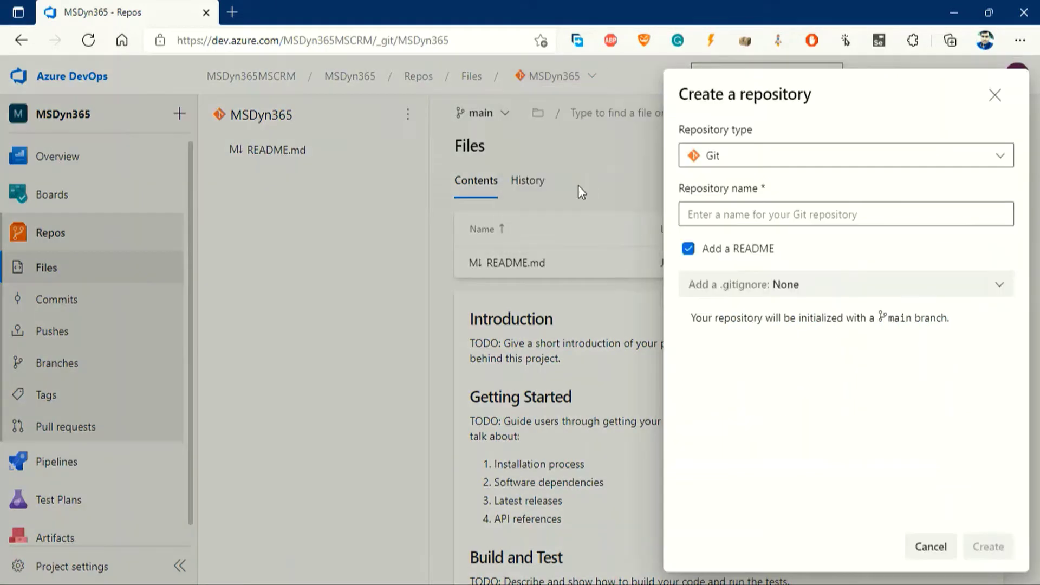
left_click(710, 217)
type("D365")
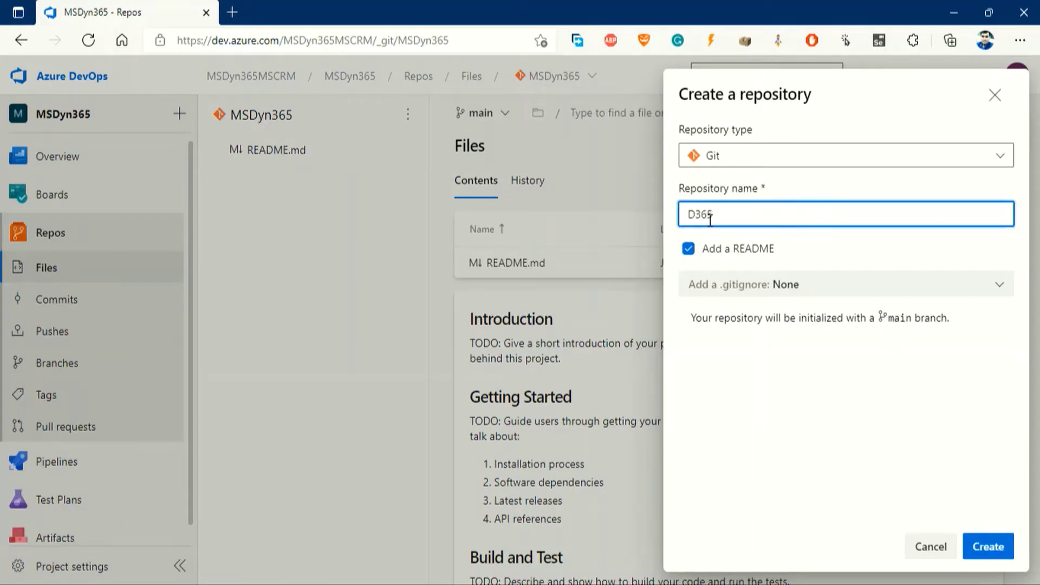
left_click(996, 547)
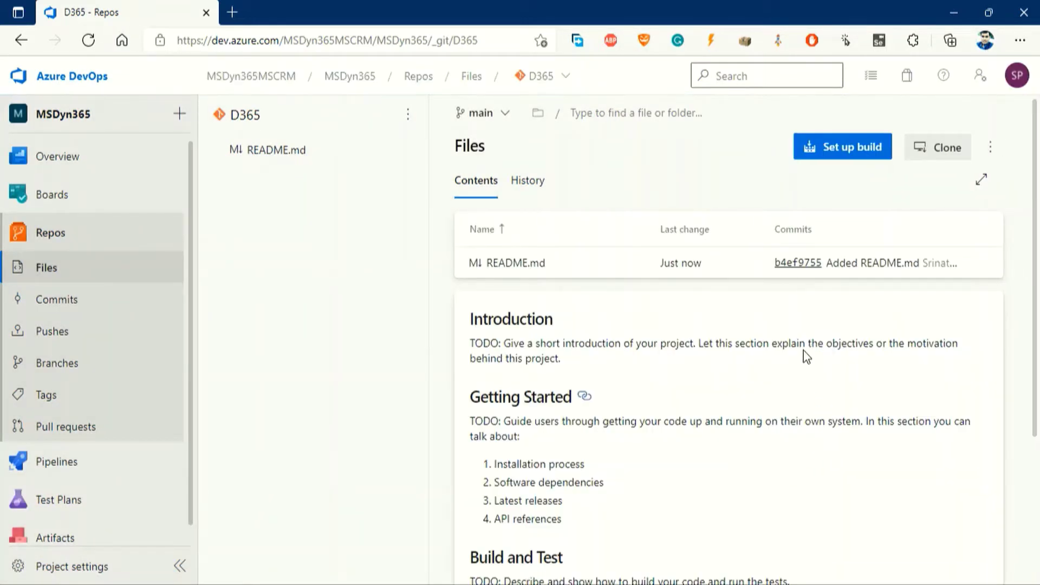
left_click(562, 76)
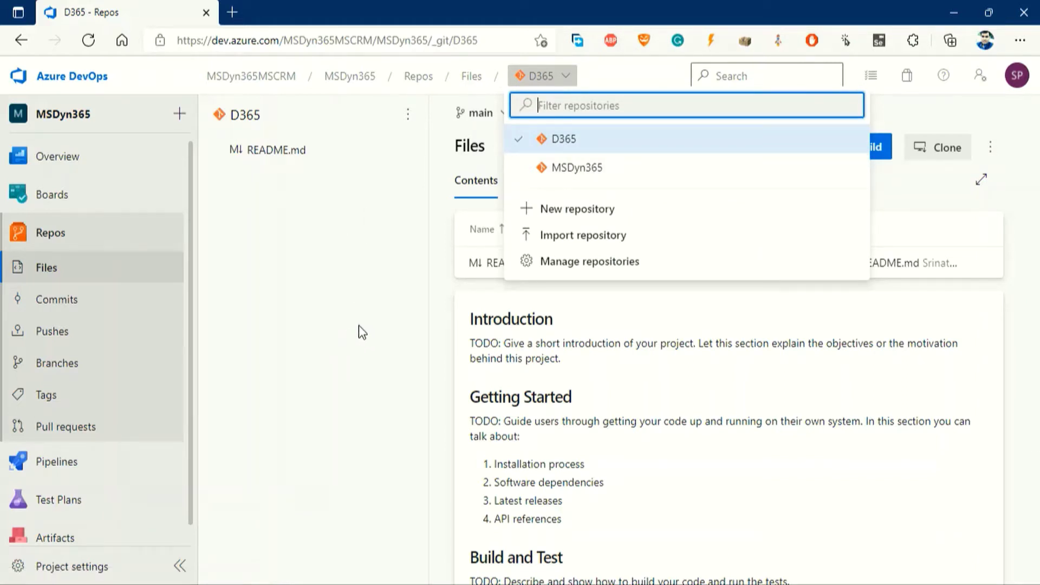
left_click(237, 255)
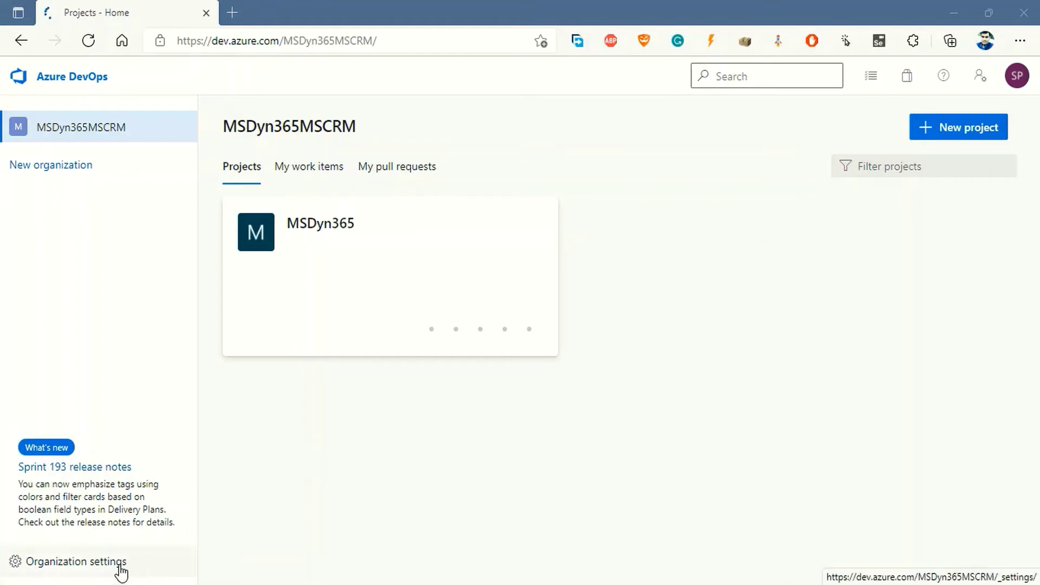
Step: Open the Extensions page of the organization settings and browse the marketplace from there
left_click(72, 564)
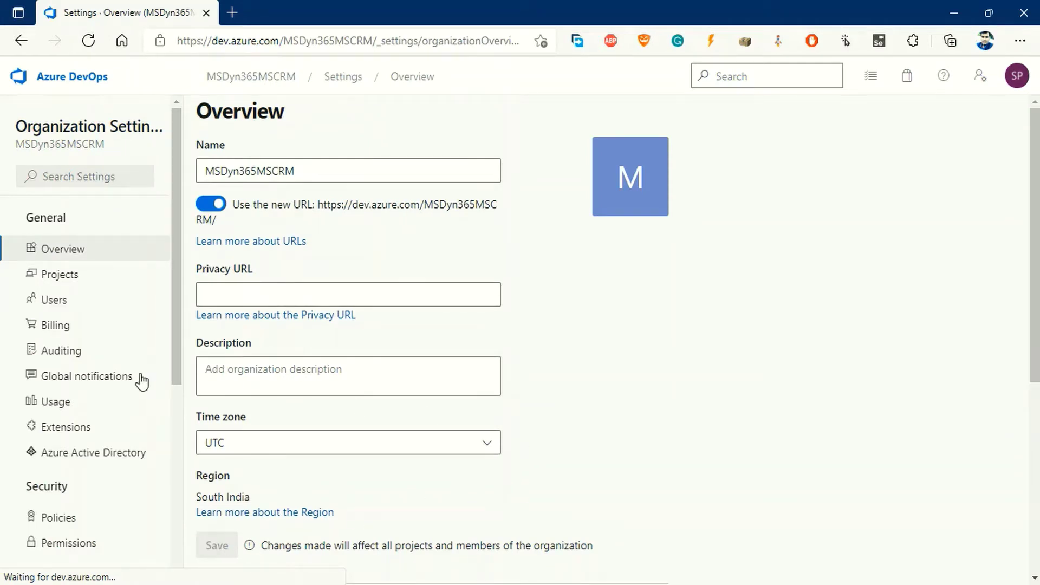
scroll(104, 417, "down", 3)
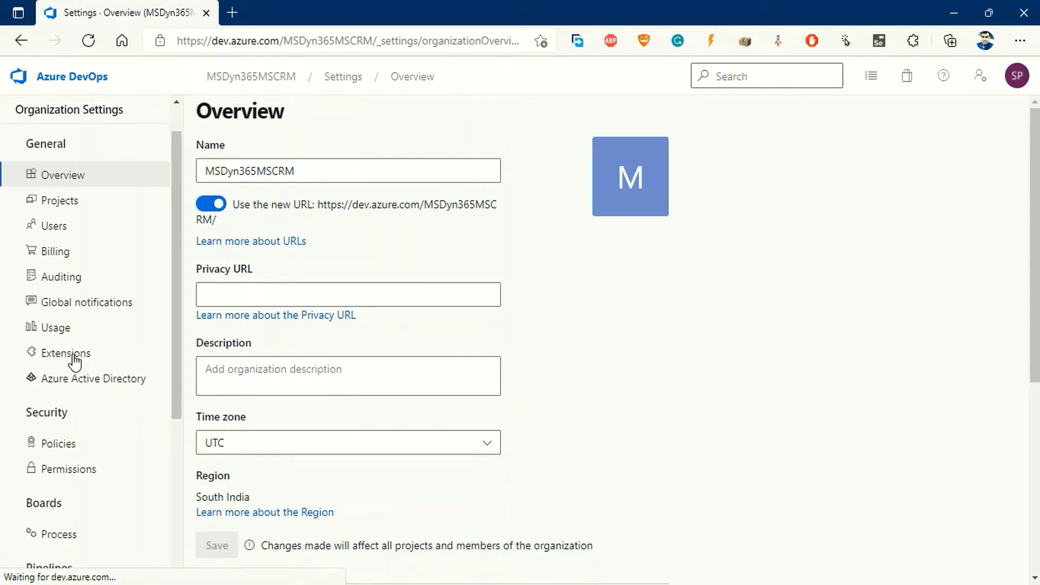
left_click(75, 357)
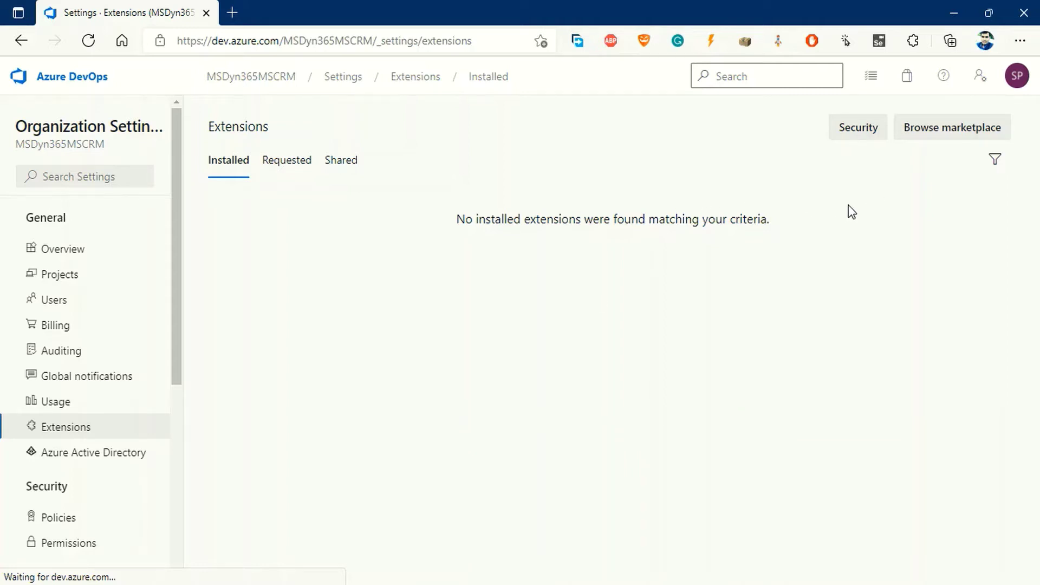
left_click(941, 135)
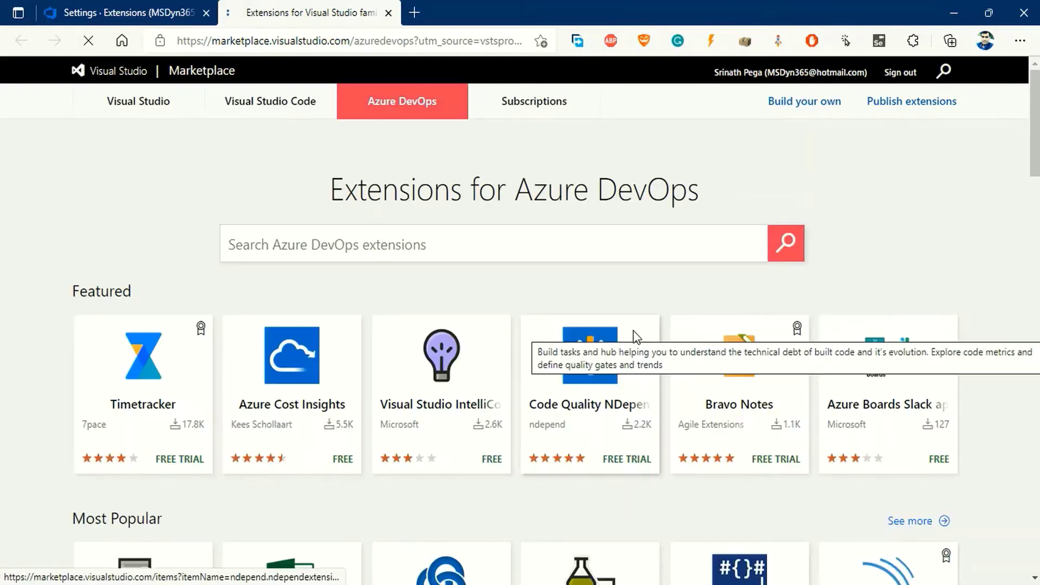
Step: Search the Azure DevOps extensions in the marketplace for Power Platform
left_click(283, 245)
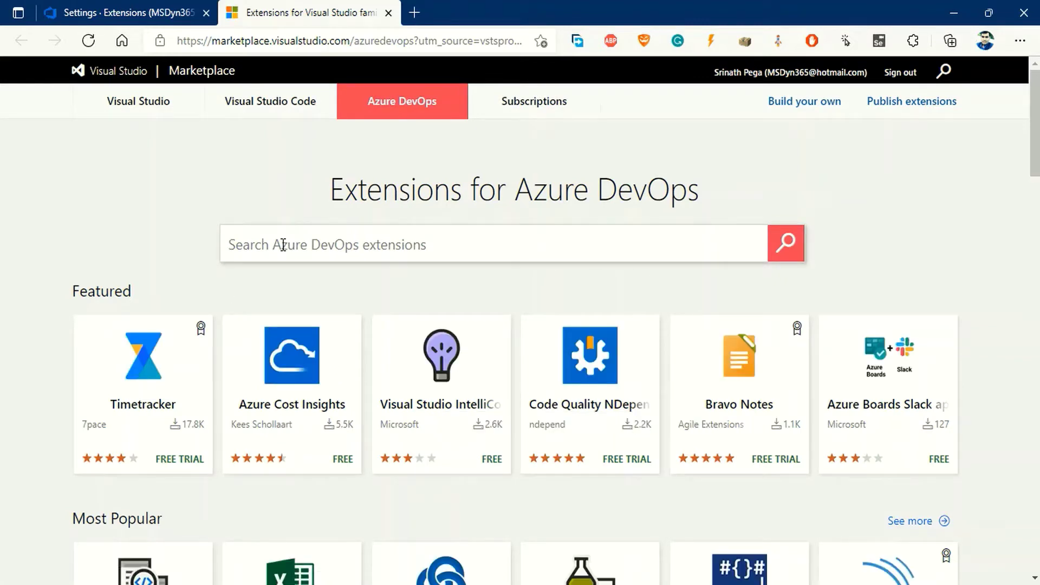
type("Plat")
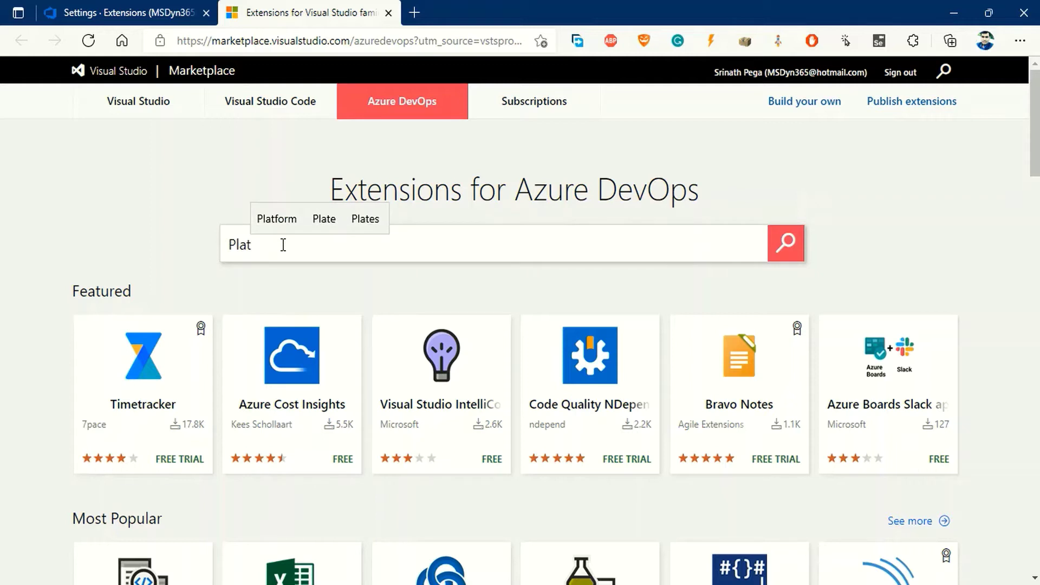
key("BackSpace")
key("BackSpace")
key("BackSpace")
key("BackSpace")
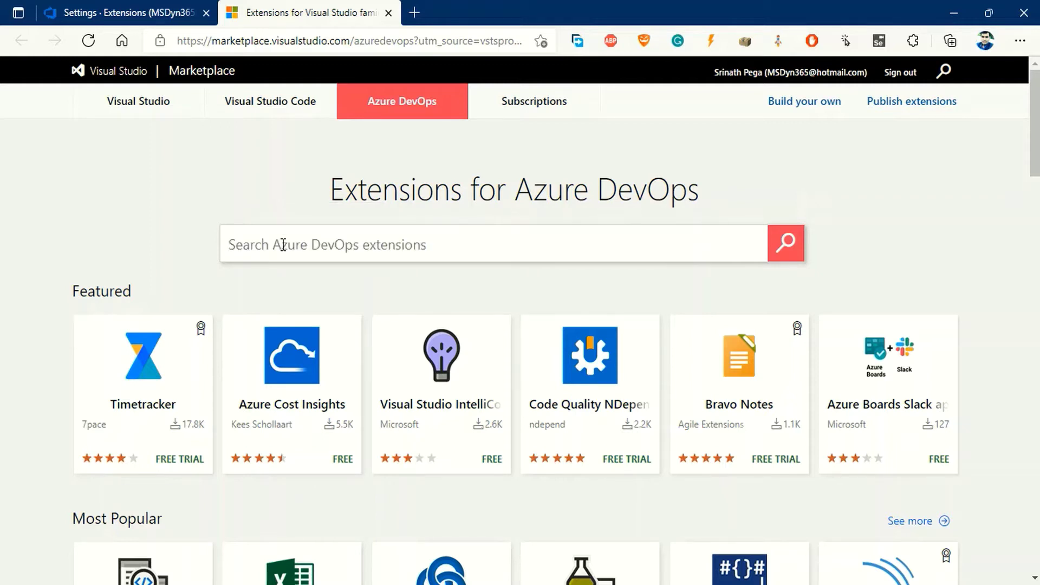
type("Power")
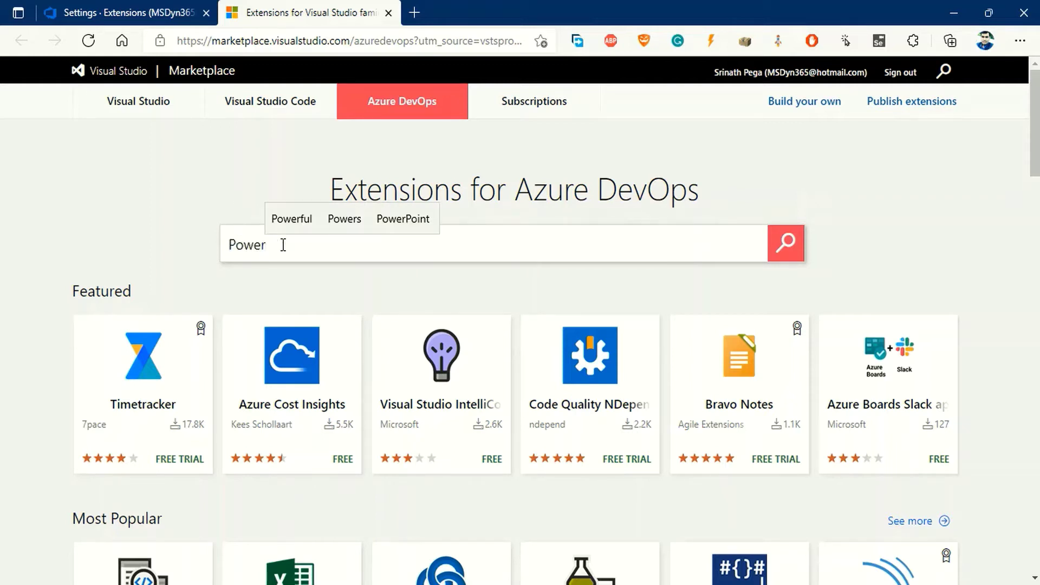
type(" Plat")
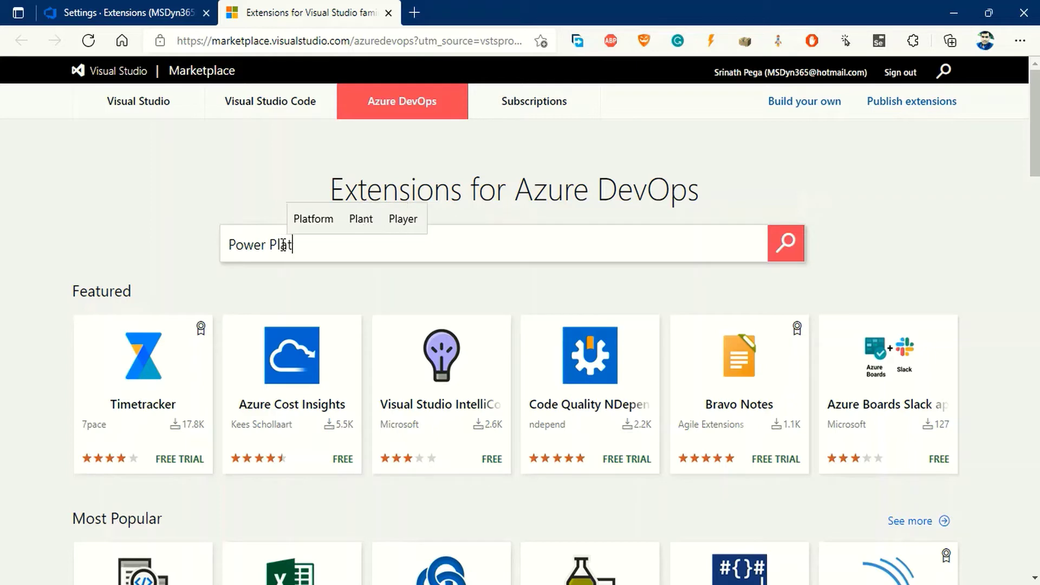
type("form")
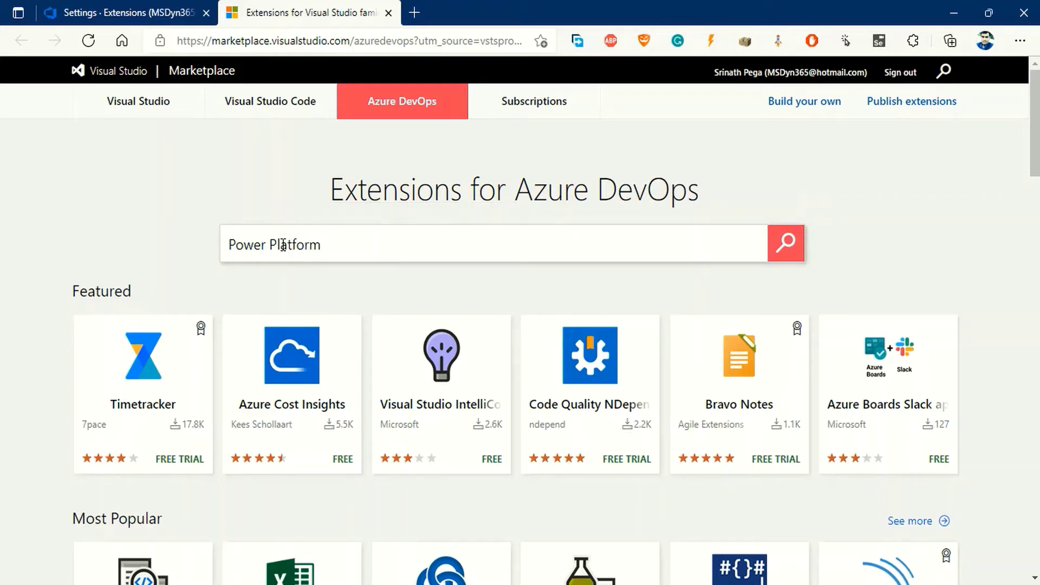
key("Return")
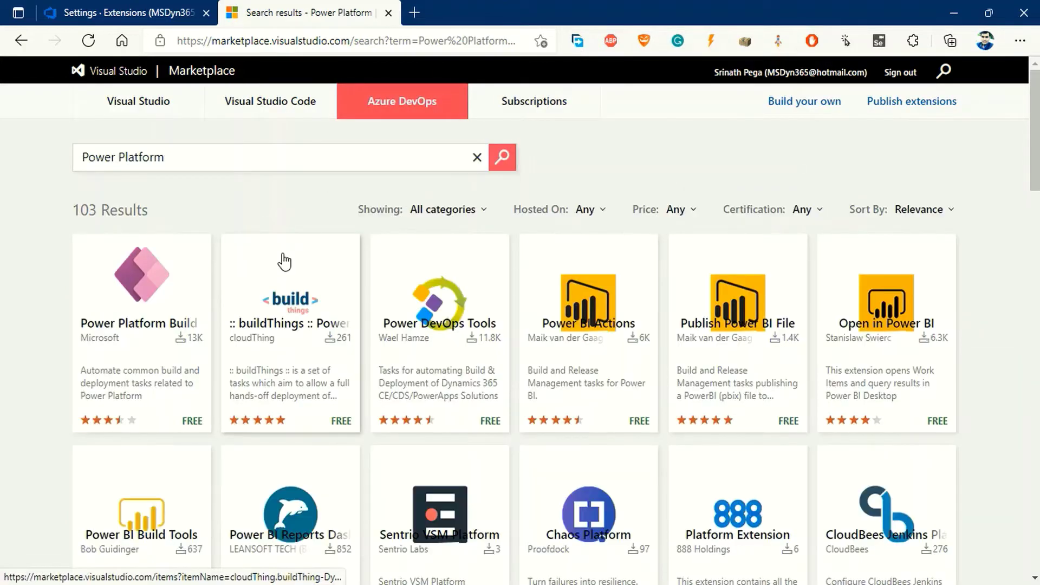
Step: Open Microsoft's Power Platform Build Tools extension and review its overview and release notes
left_click(138, 327)
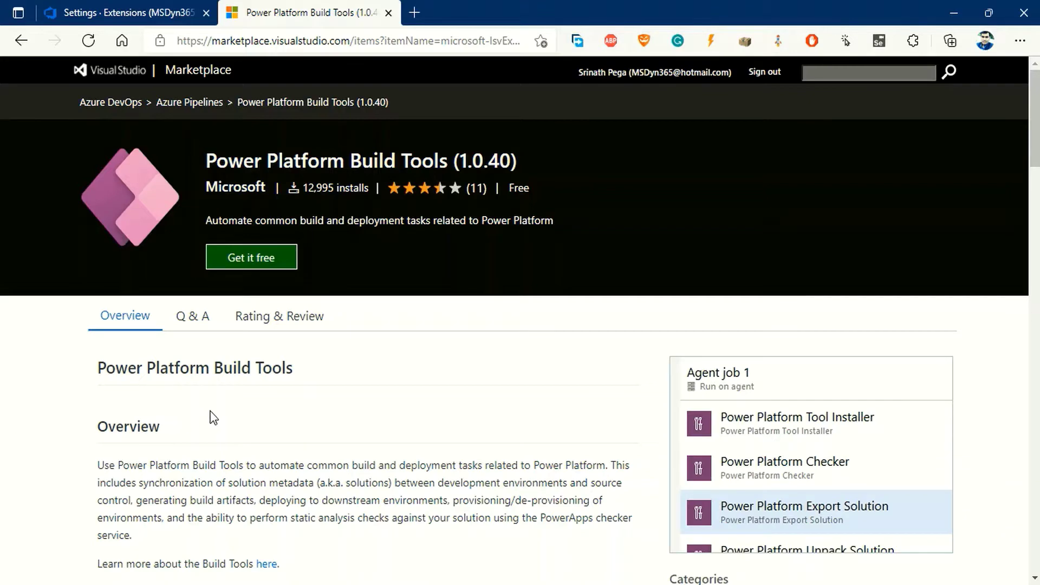
scroll(214, 417, "down", 5)
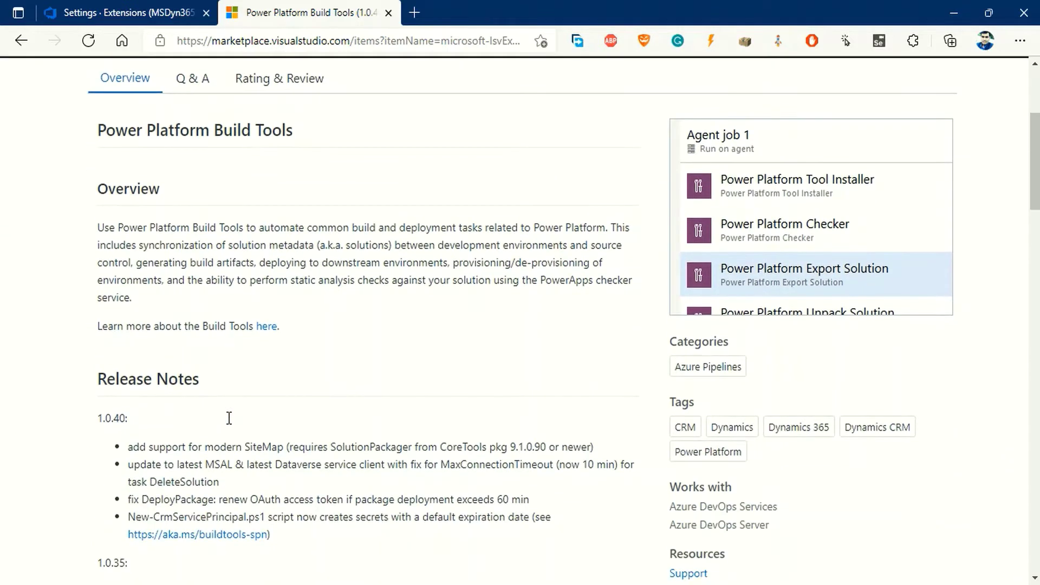
scroll(228, 418, "down", 2)
scroll(329, 437, "down", 3)
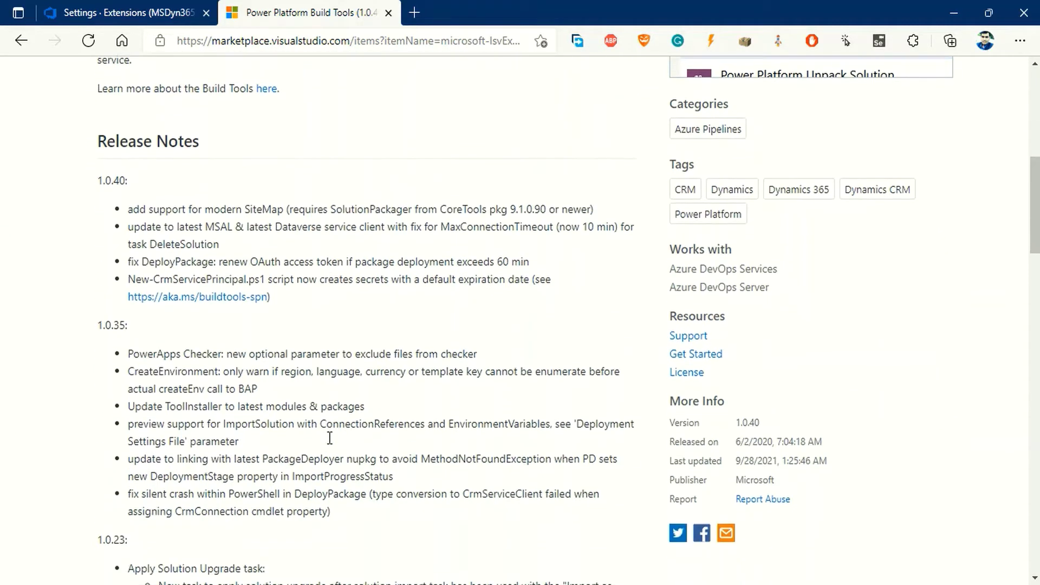
scroll(329, 438, "down", 4)
scroll(329, 438, "up", 9)
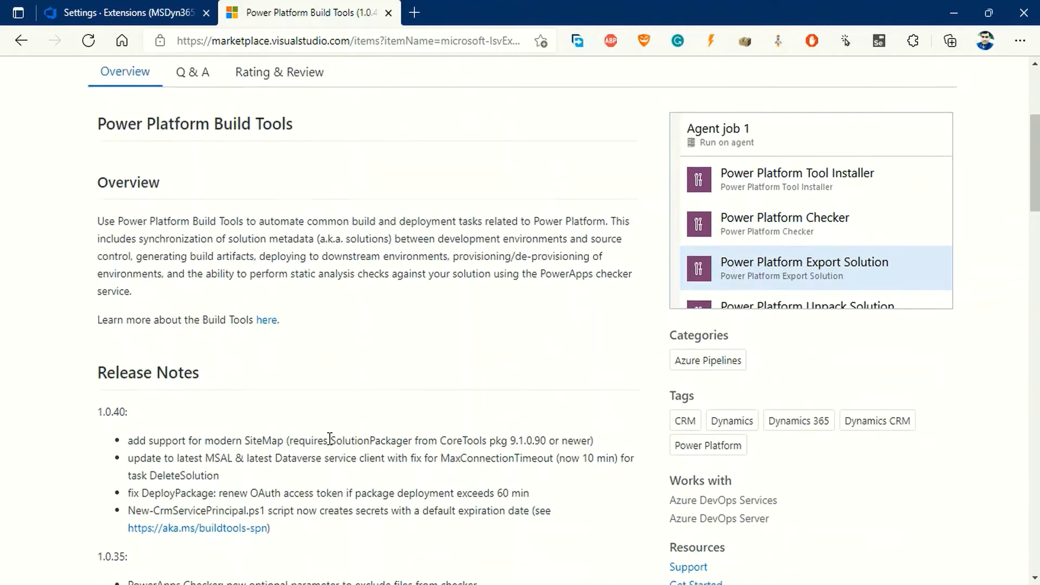
scroll(330, 437, "up", 5)
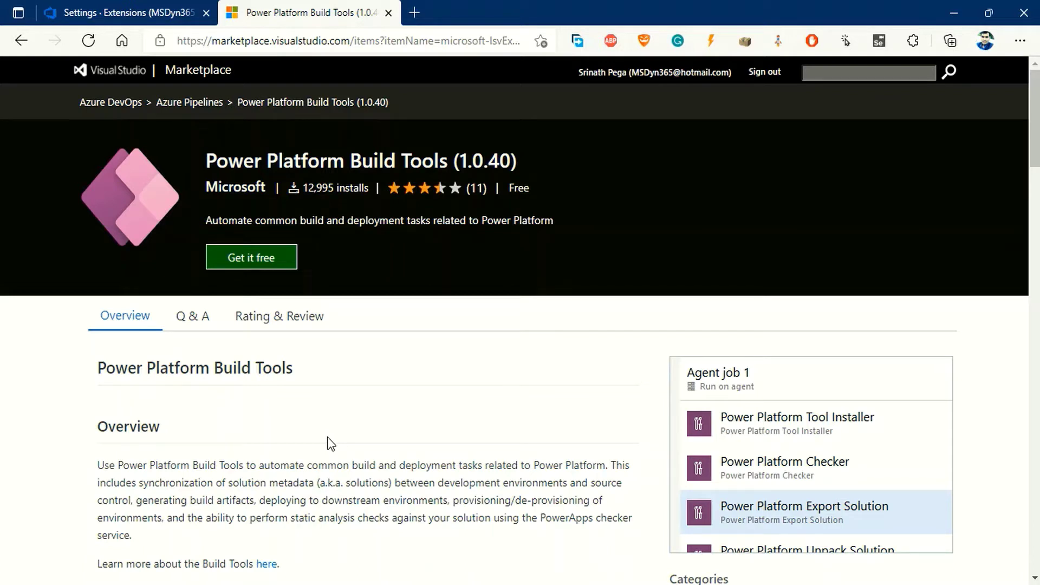
Step: Install the free Power Platform Build Tools in the MSDyn365MSCRM organization and check the organization's installed extensions
left_click(257, 260)
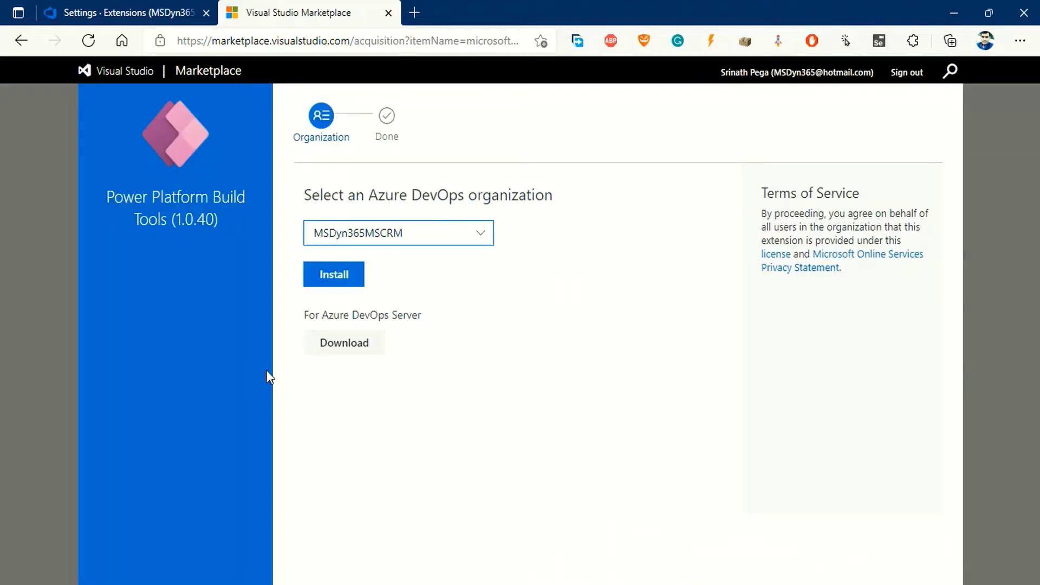
left_click(482, 244)
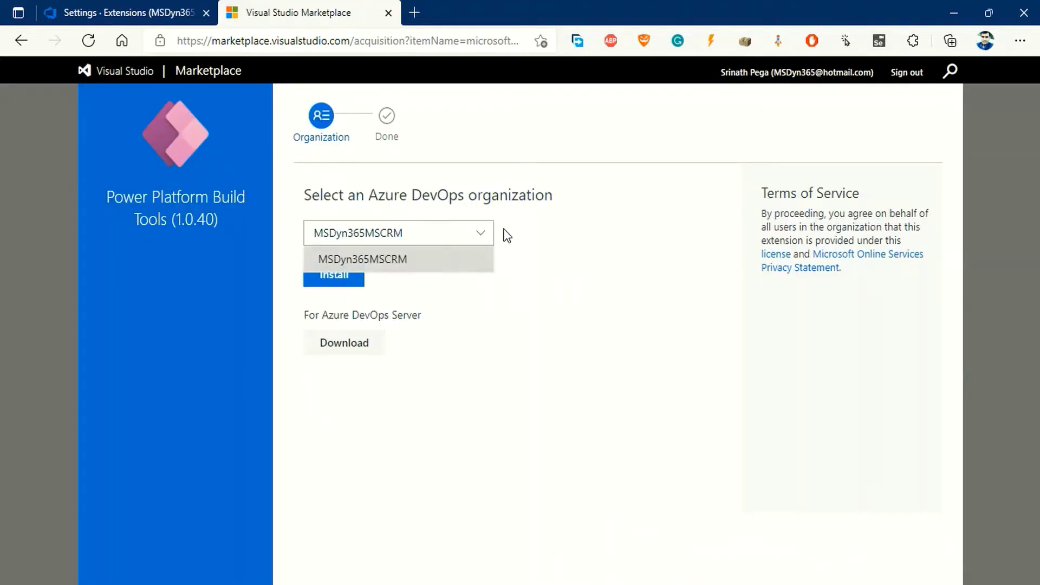
left_click(528, 262)
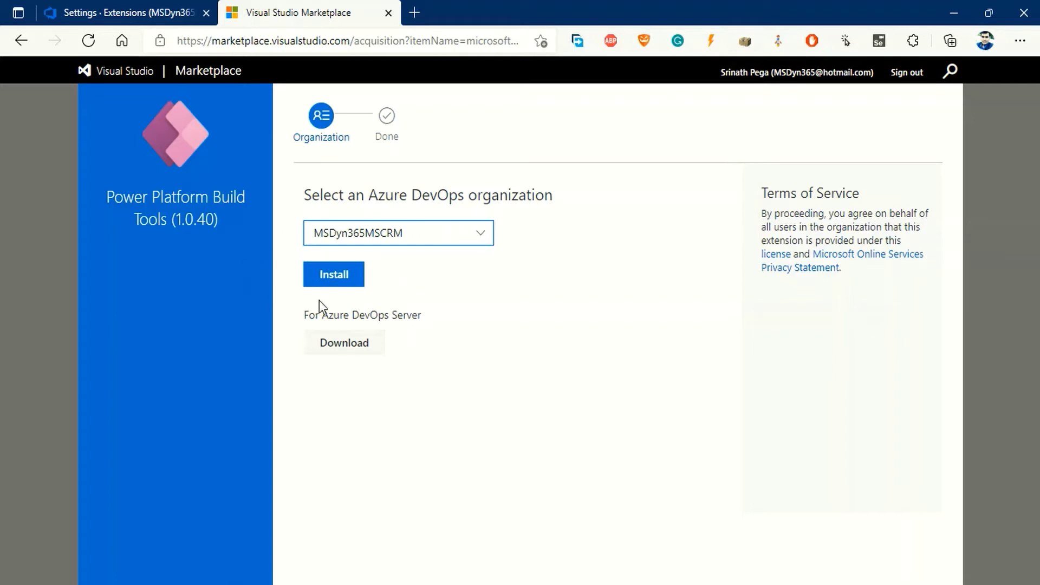
left_click(335, 279)
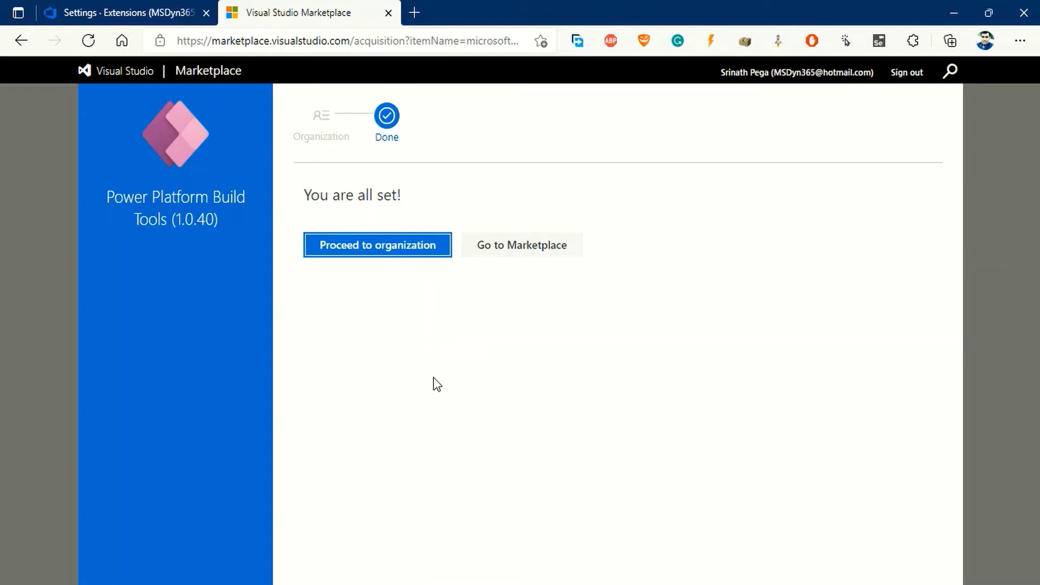
left_click(167, 13)
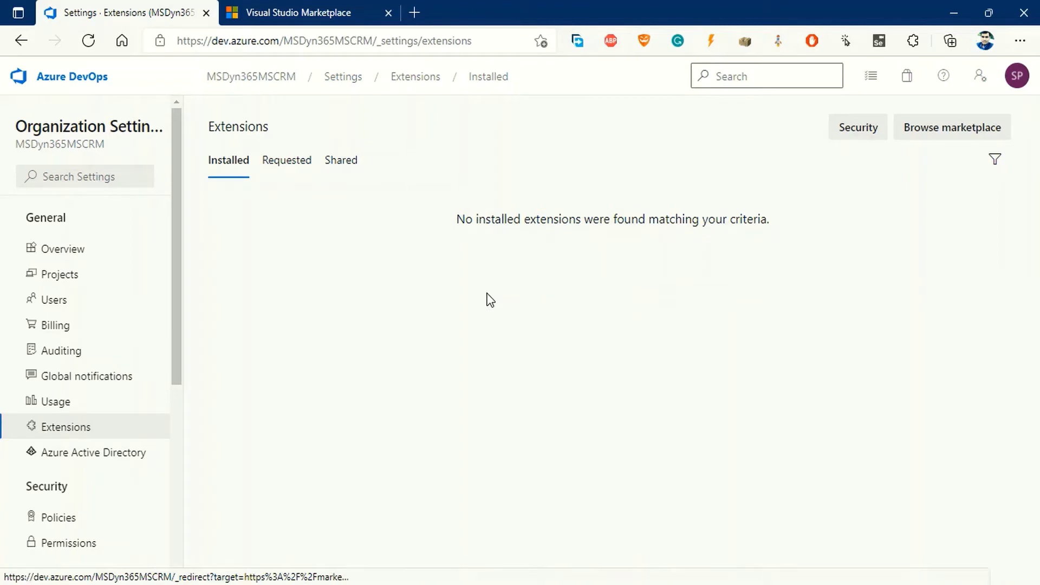
left_click(83, 431)
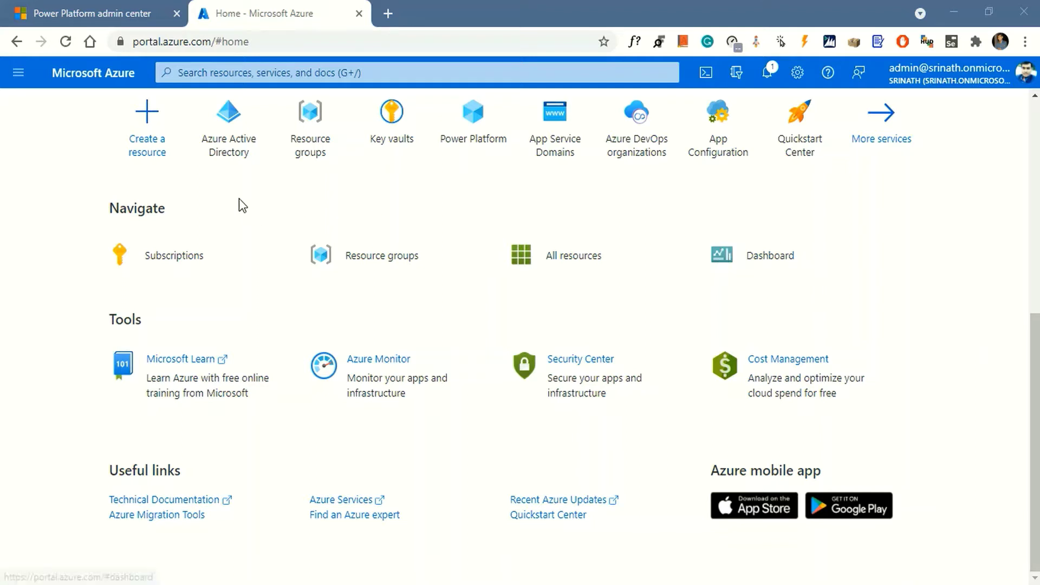
Step: Register a new single-tenant application named D365_ALM in Azure Active Directory from the Azure portal
left_click(227, 135)
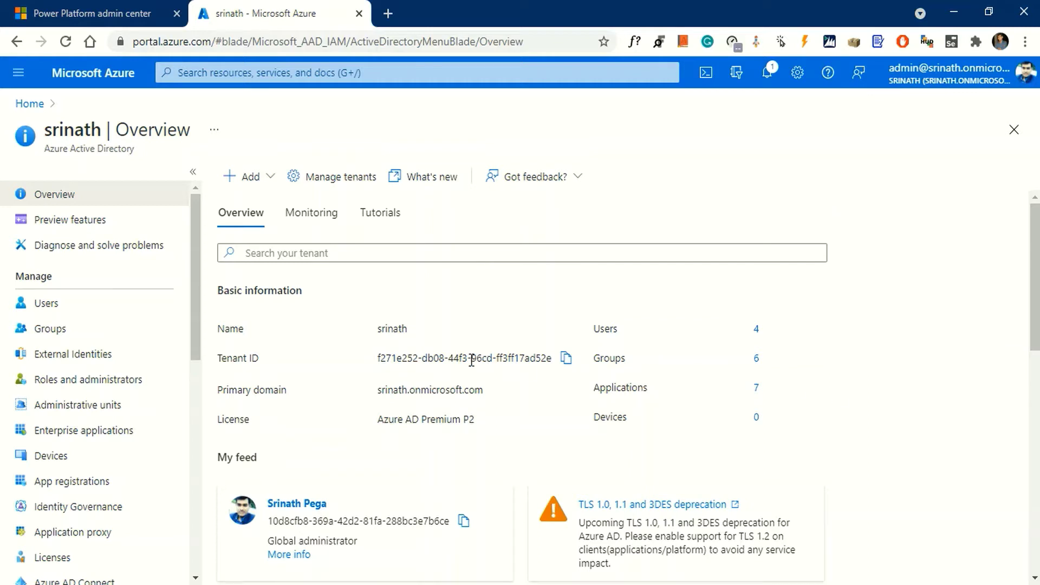
left_click(76, 481)
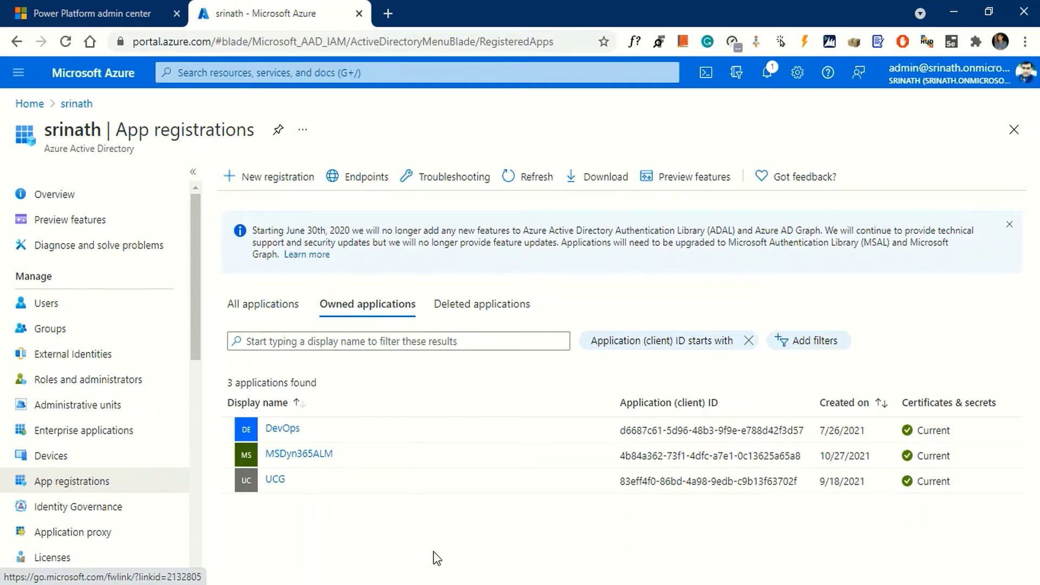
left_click(284, 185)
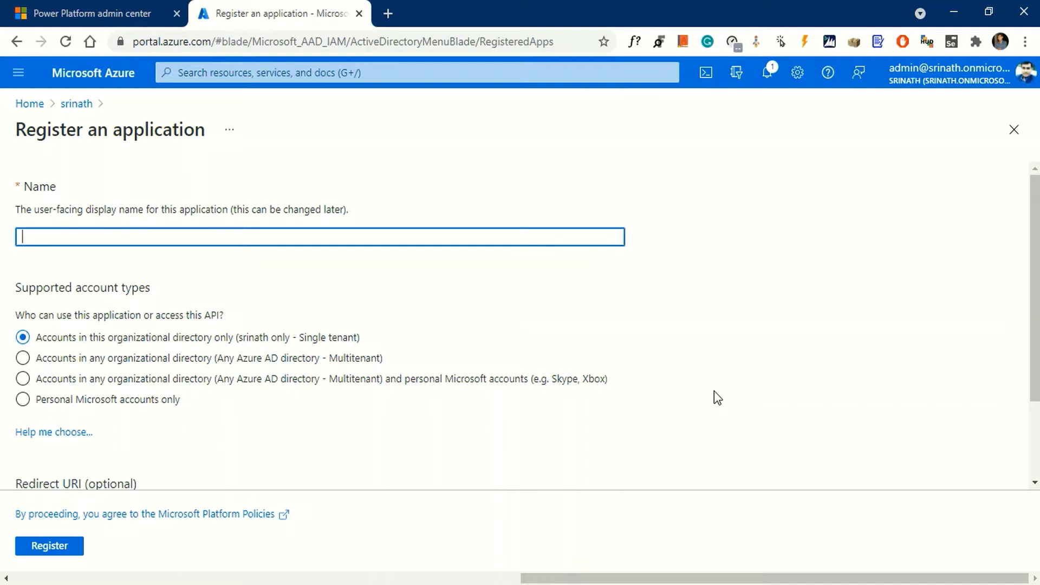
type("D365_ ALM")
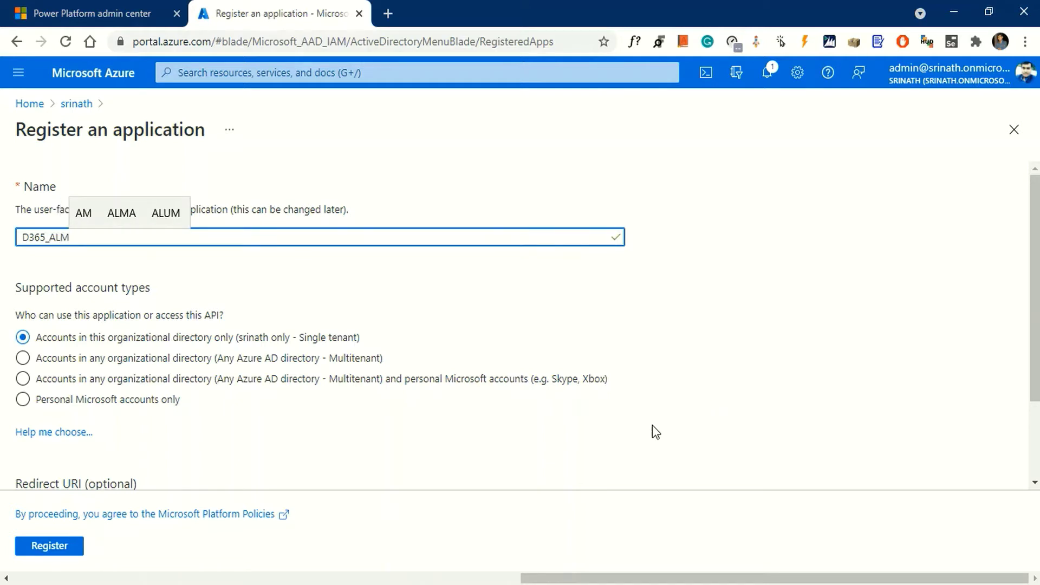
left_click(720, 373)
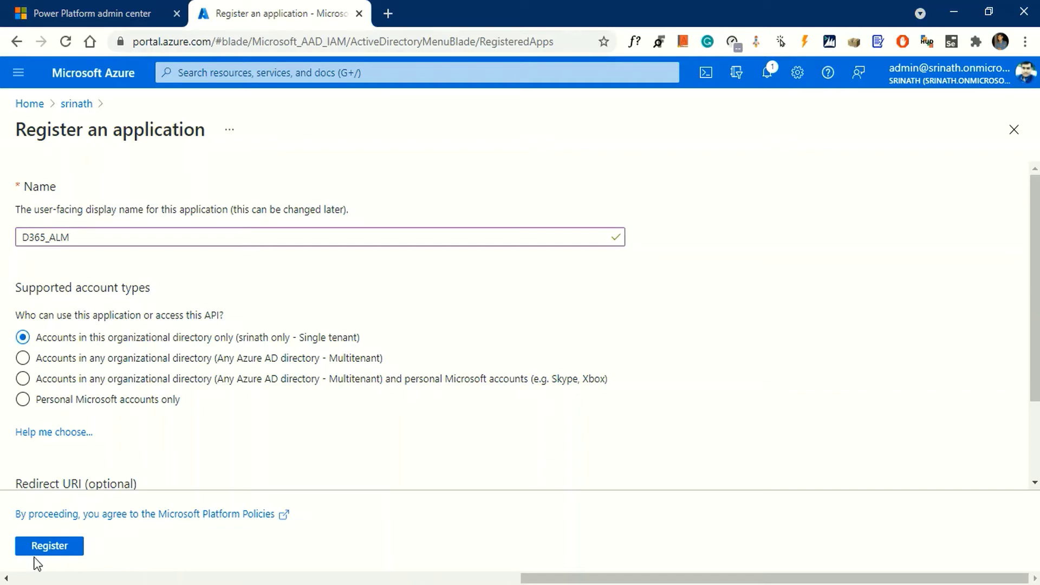
left_click(64, 546)
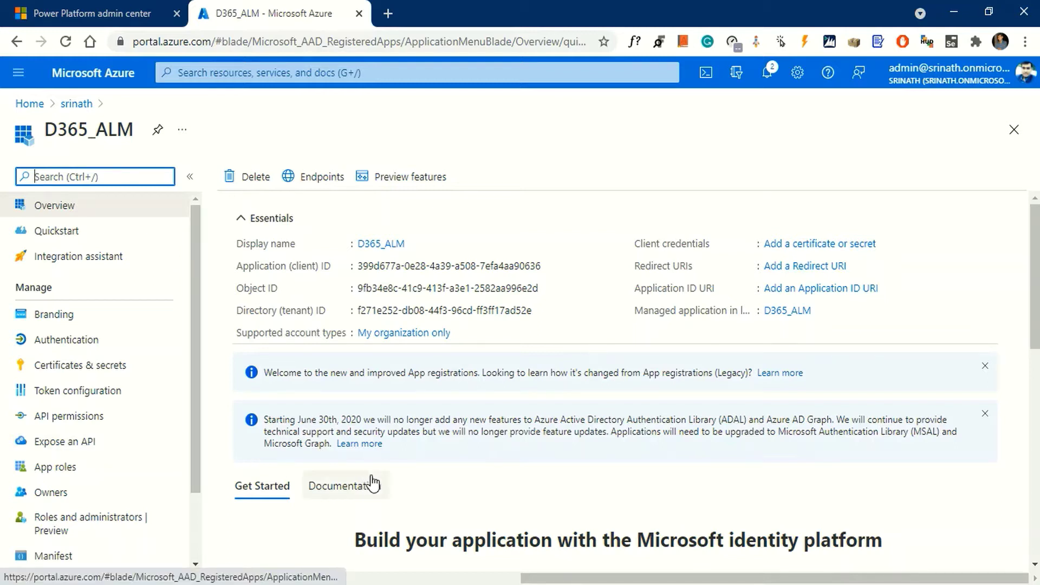
Step: Add the delegated Dynamics CRM permission user_impersonation to the D365_ALM application's API permissions
left_click(64, 419)
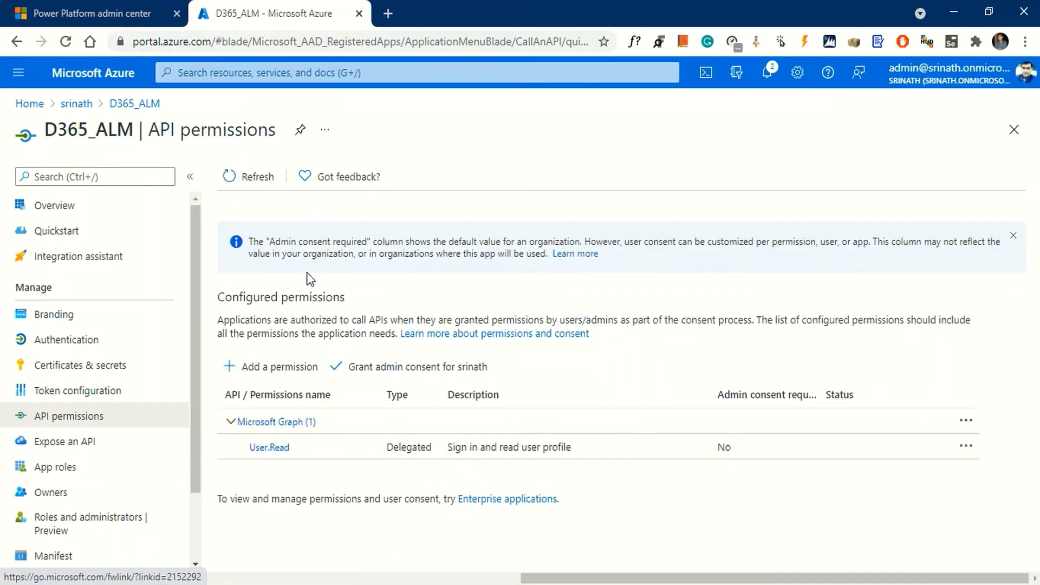
left_click(283, 372)
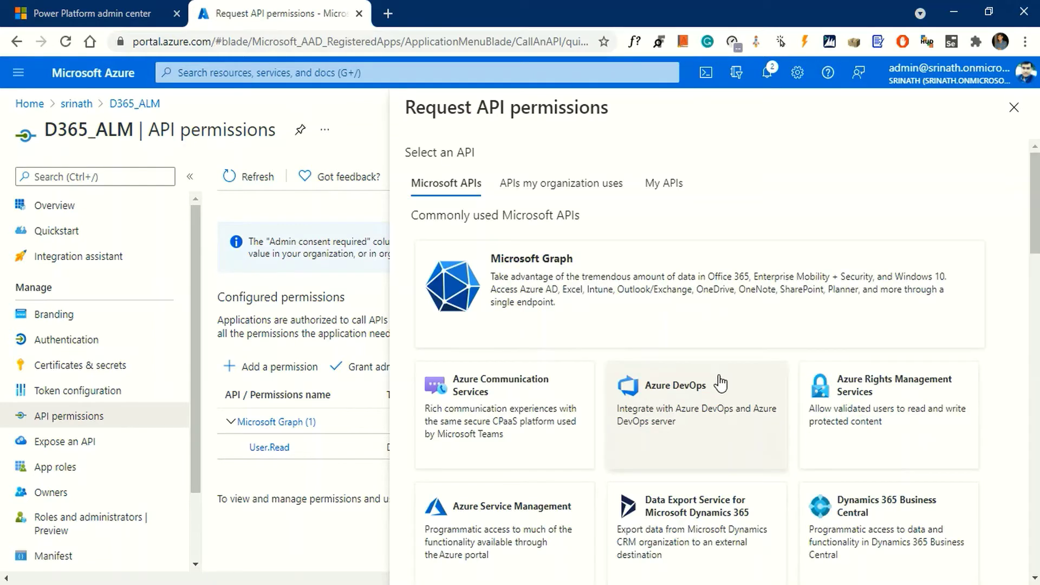
scroll(721, 383, "down", 4)
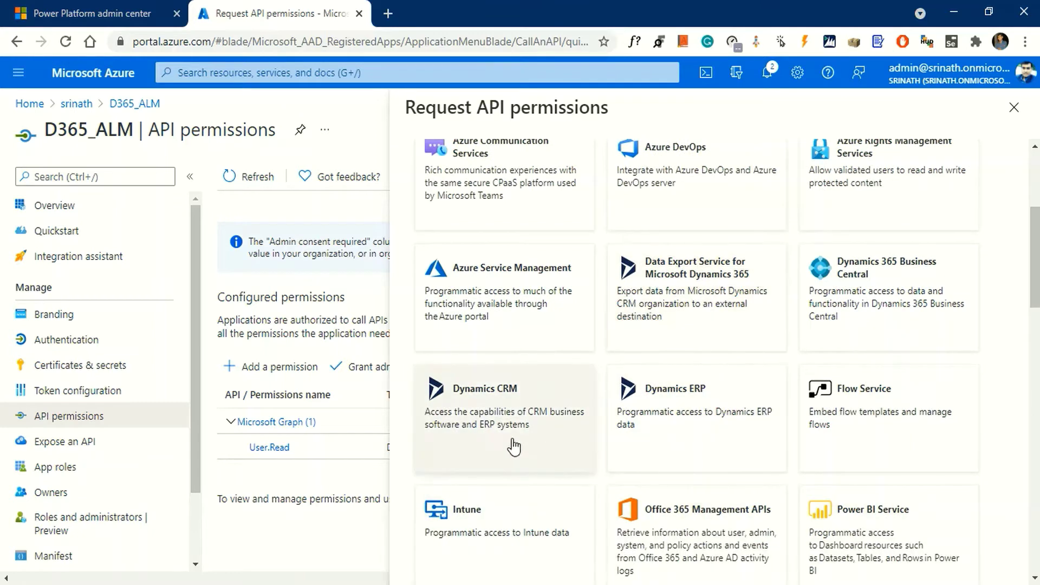
left_click(505, 425)
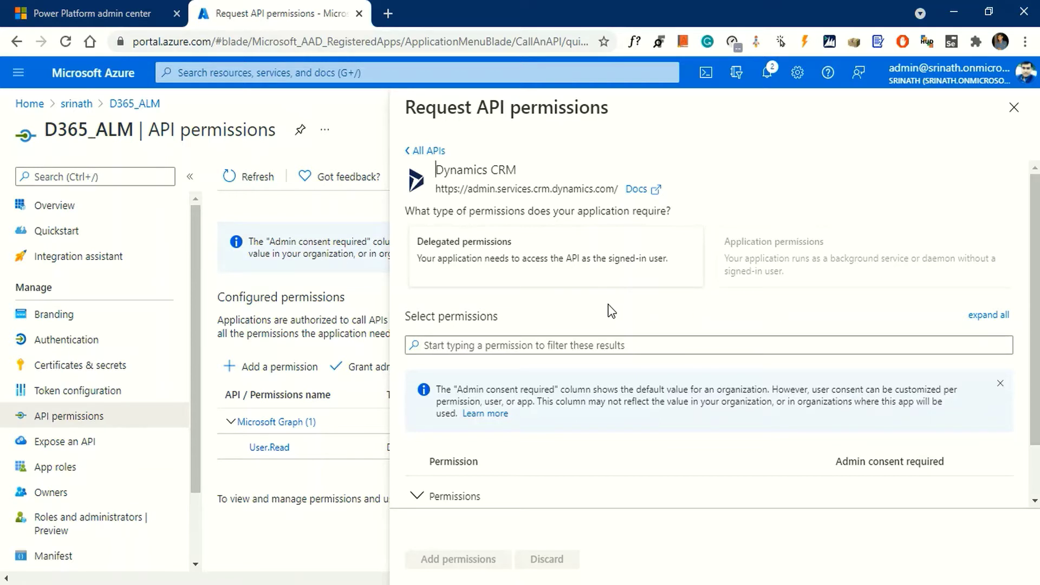
scroll(682, 319, "down", 2)
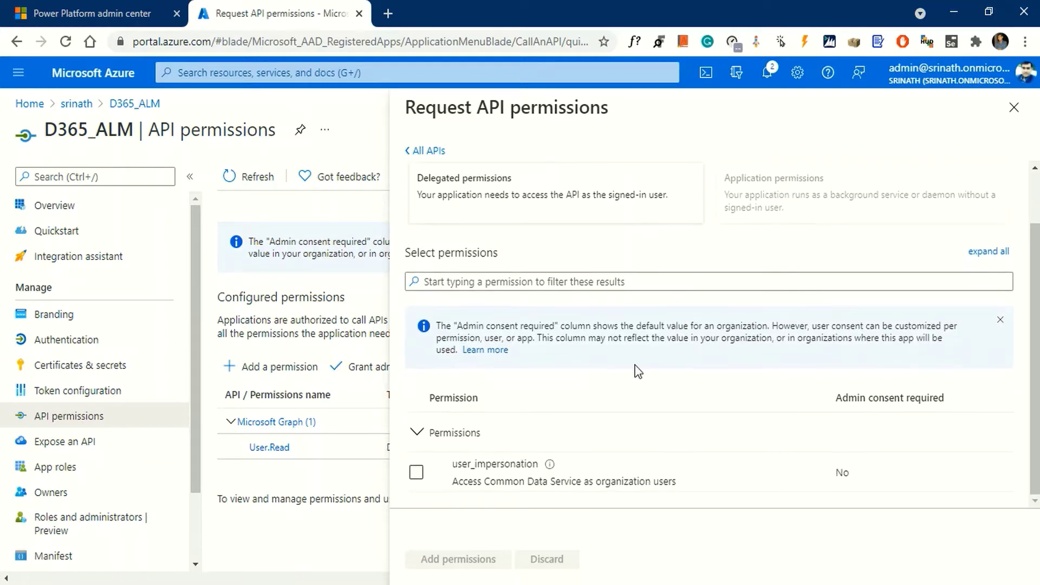
left_click(416, 474)
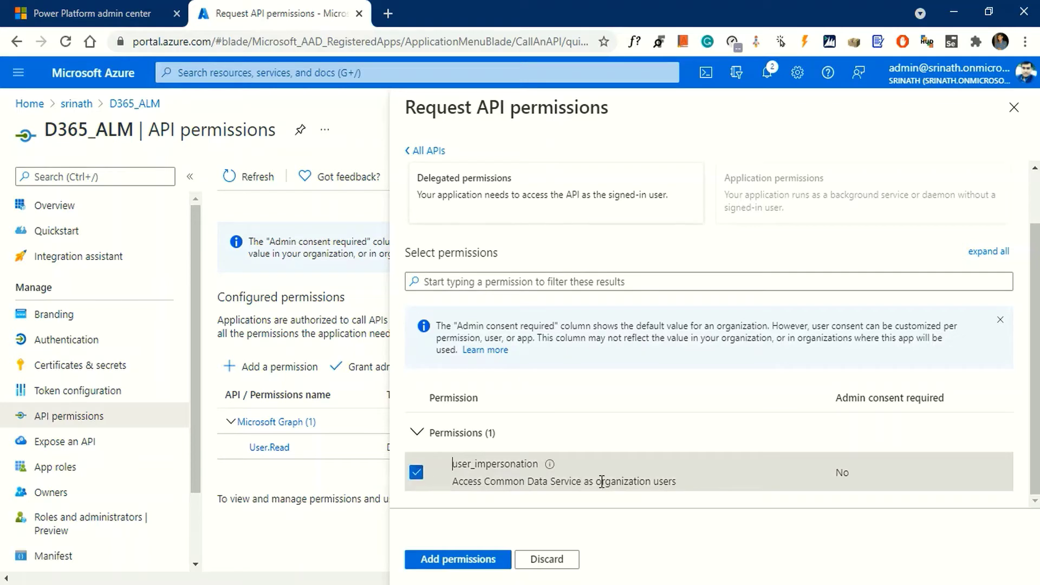
left_click(454, 560)
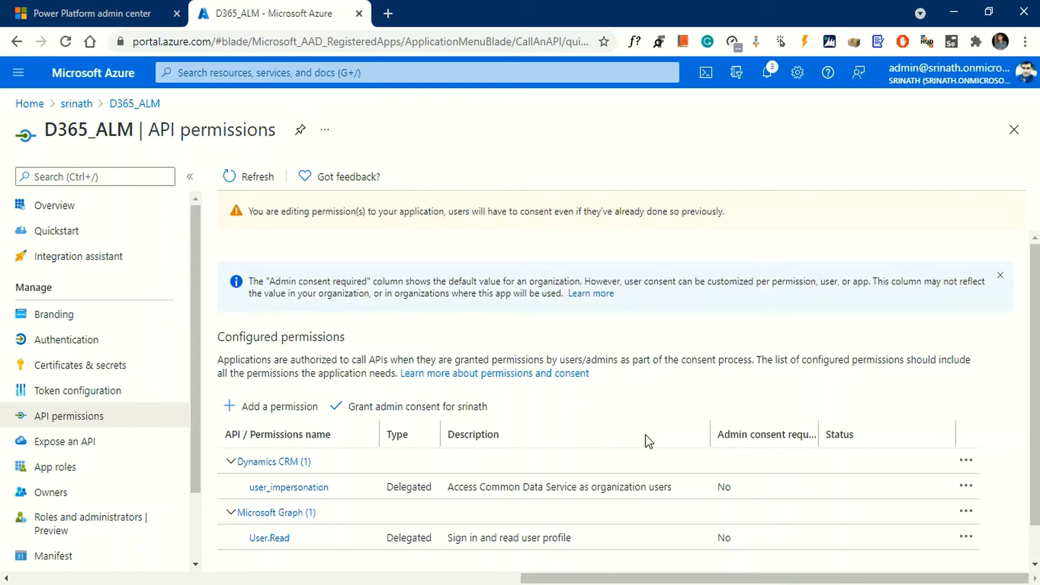
Step: Grant tenant-wide admin consent for the configured API permissions of D365_ALM
scroll(666, 550, "down", 1)
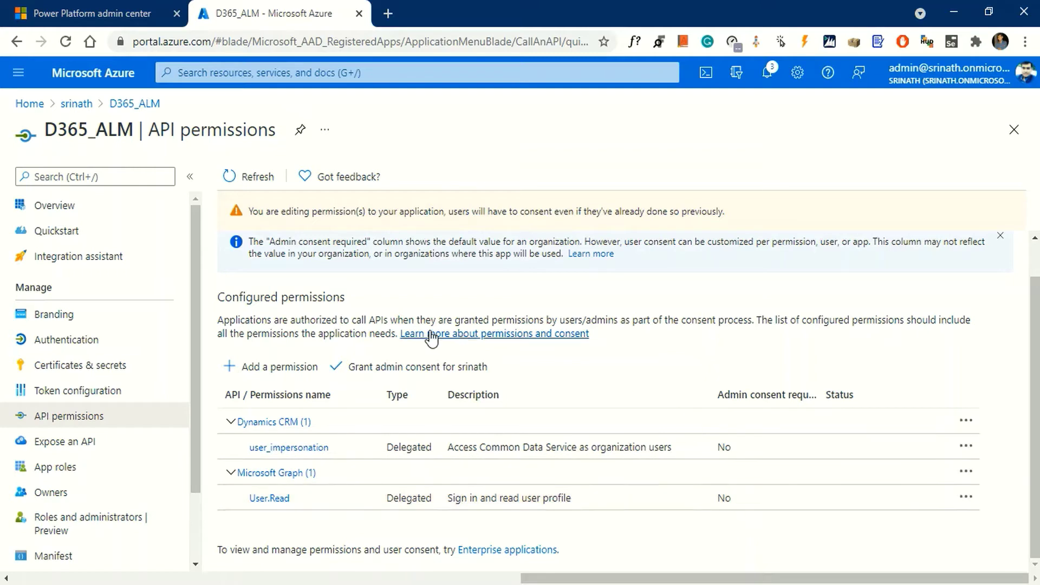
left_click(405, 373)
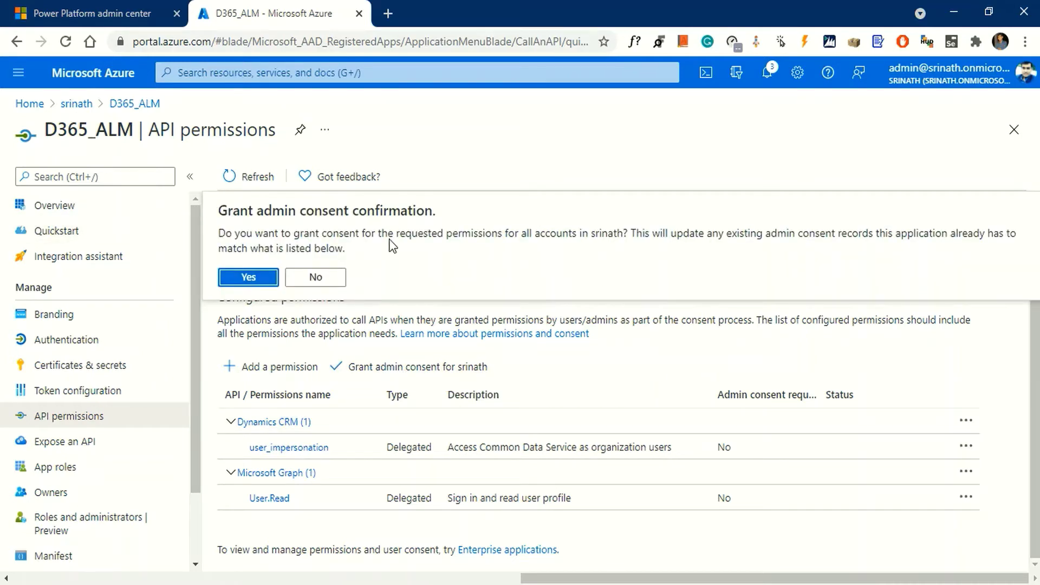
left_click(248, 277)
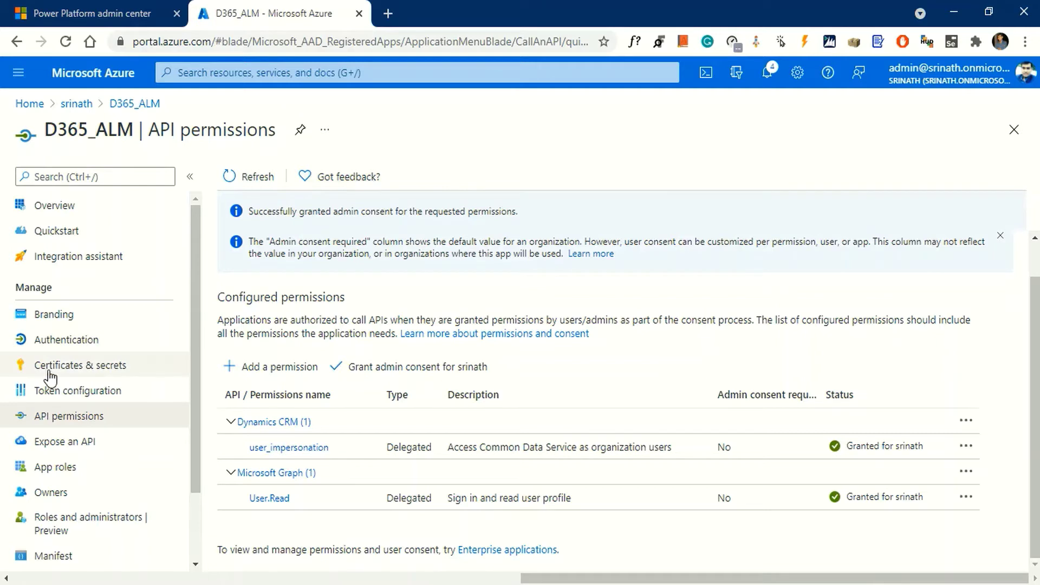
Step: Create a client secret described as Key with the recommended 6-month expiry for D365_ALM, and return to the application's overview
left_click(98, 373)
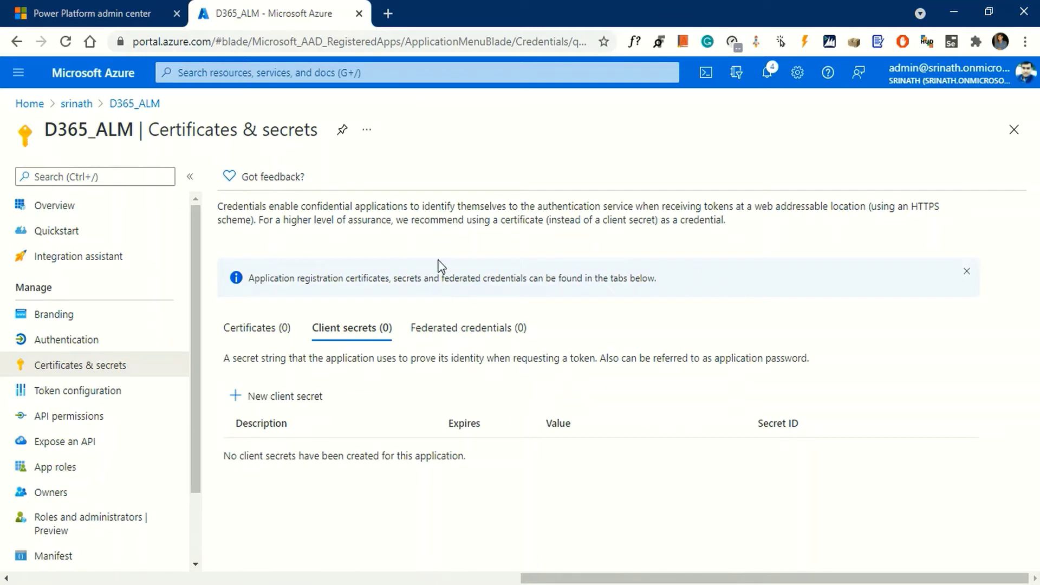
left_click(290, 398)
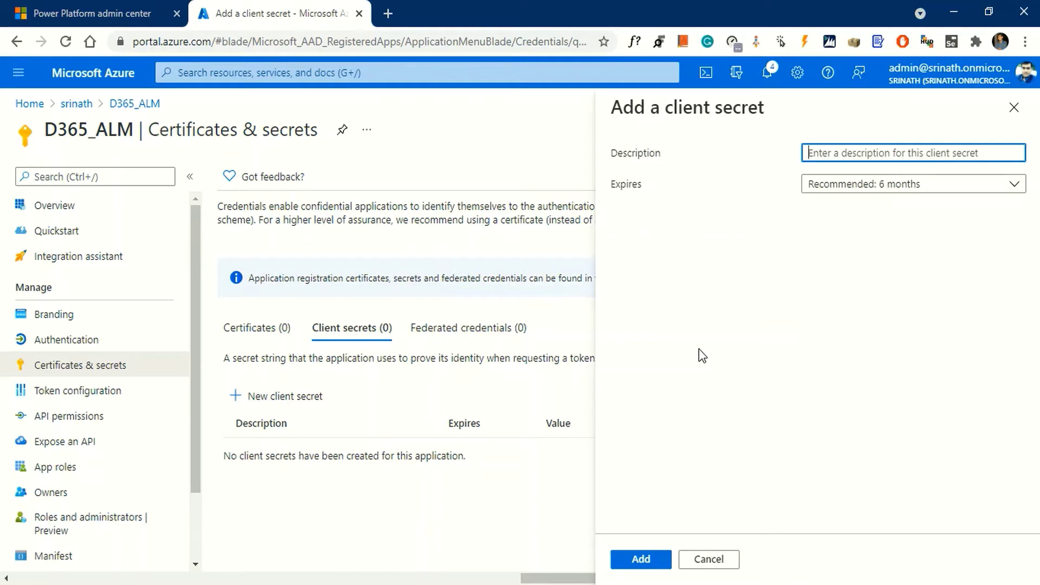
type("Key")
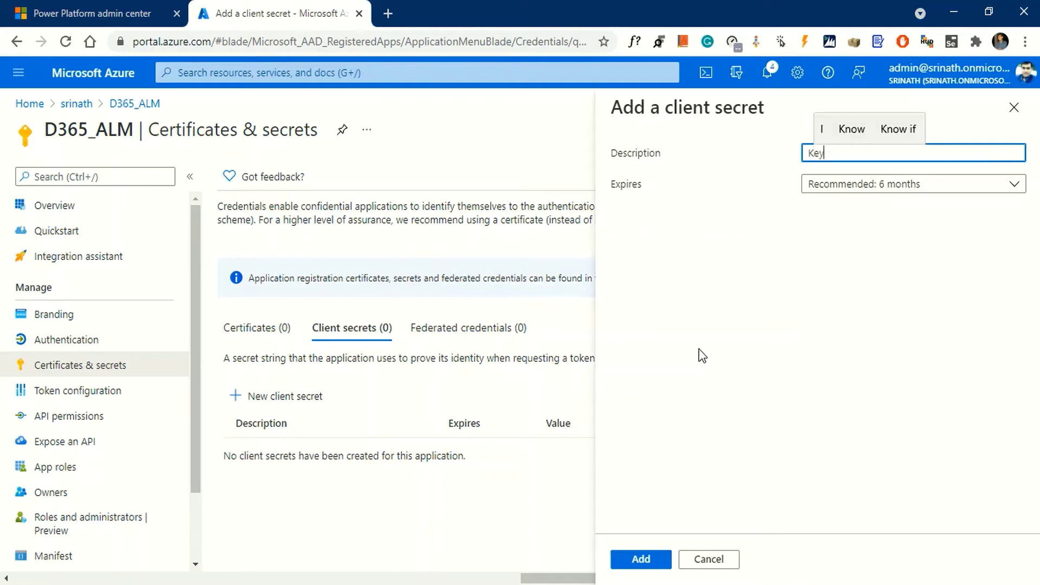
left_click(821, 349)
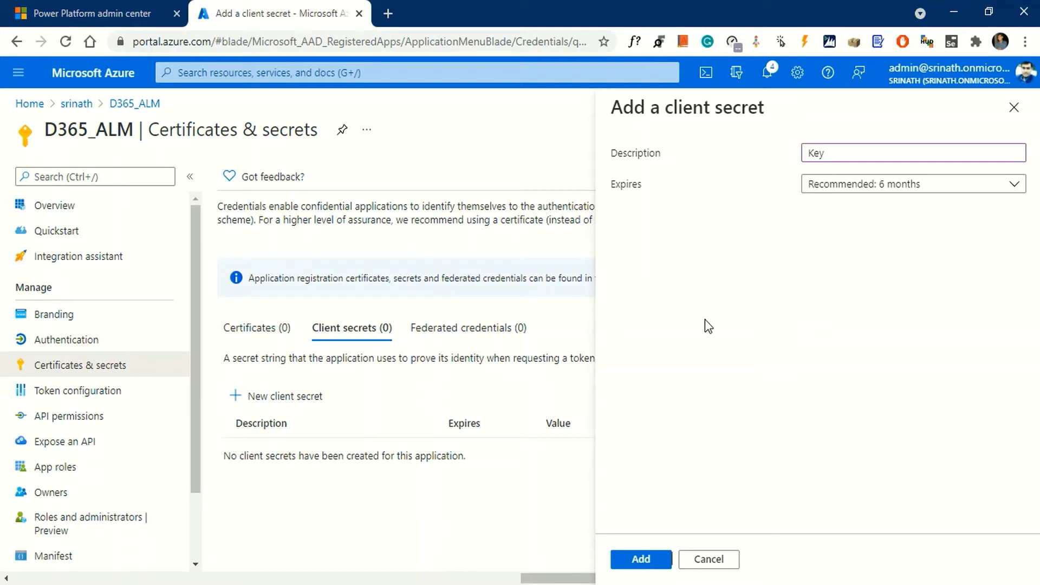
left_click(645, 562)
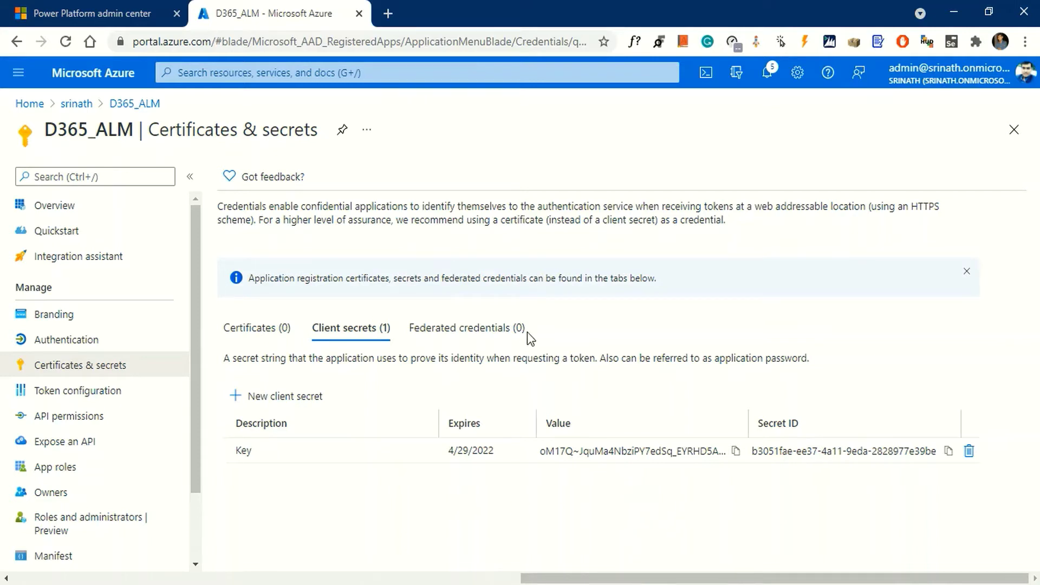
left_click(57, 208)
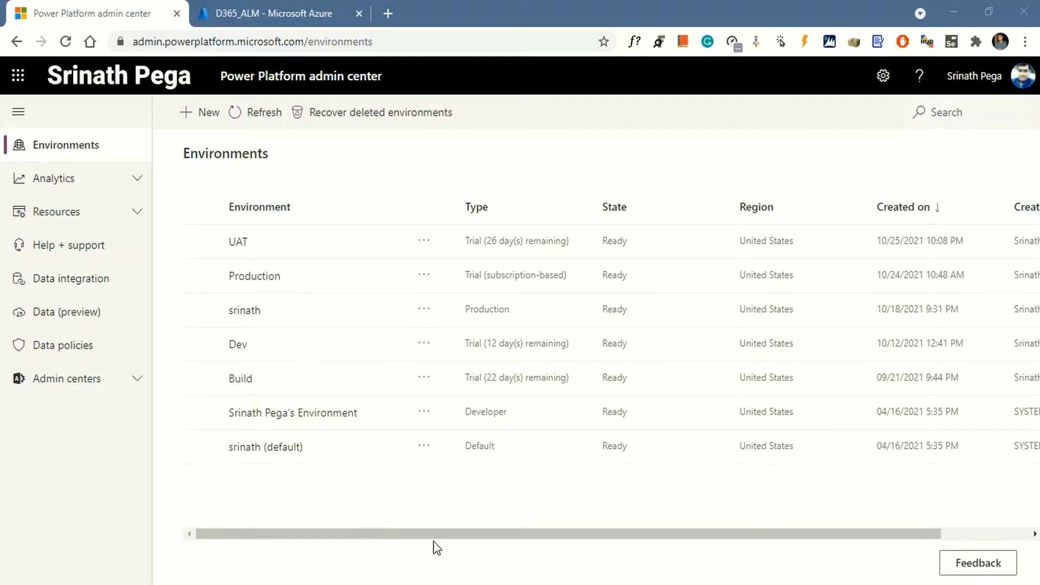
Step: Switch to the Power Platform admin center and open the application users in the Dev environment's settings
left_click(279, 14)
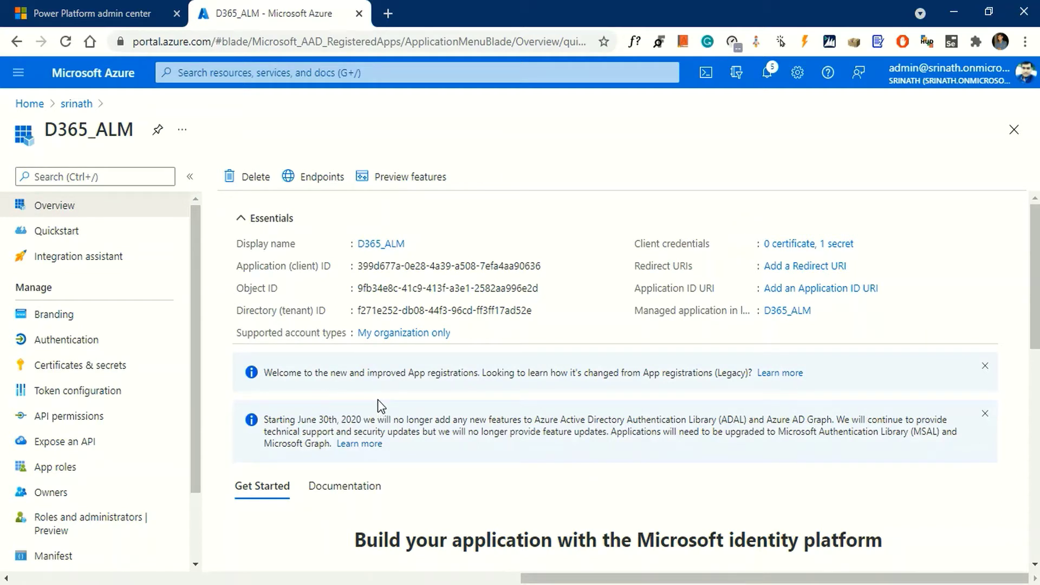
left_click(116, 14)
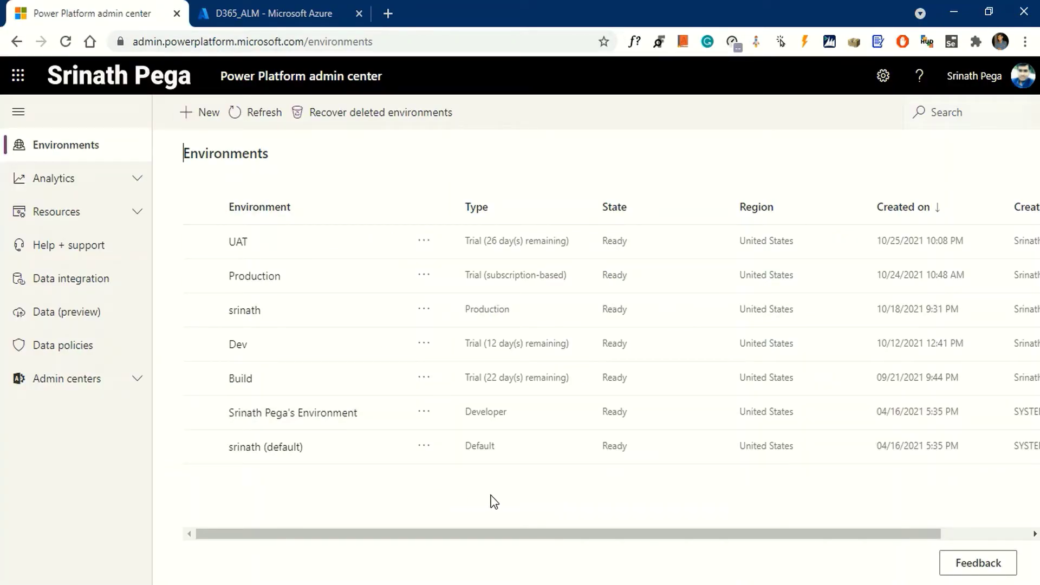
left_click(237, 350)
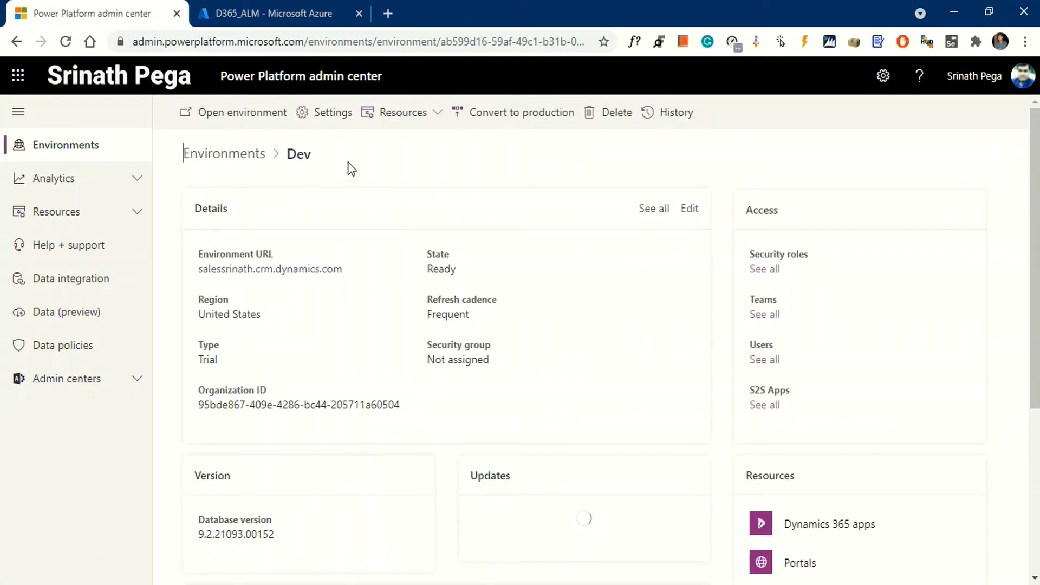
left_click(325, 114)
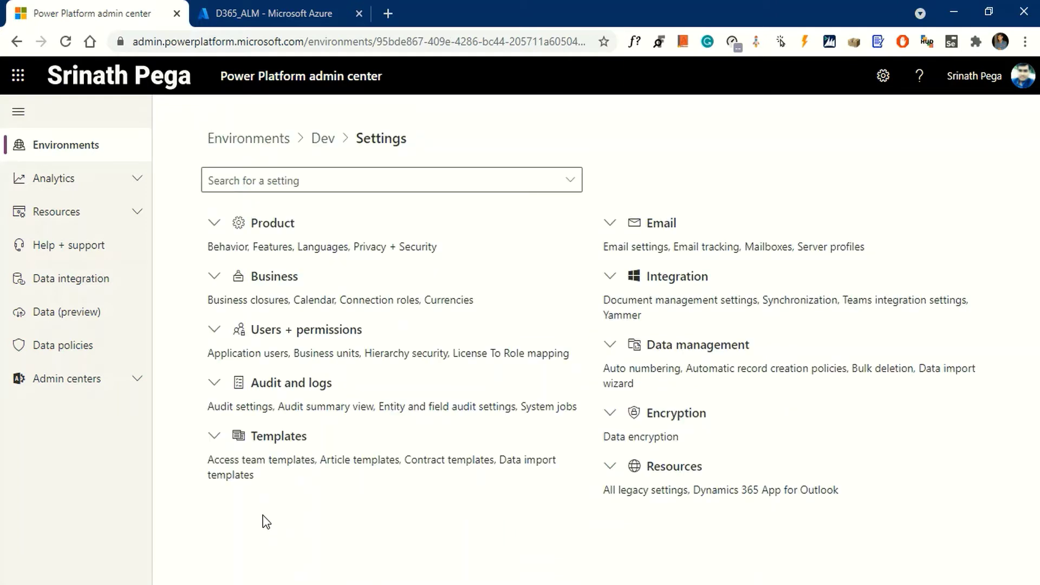
left_click(216, 330)
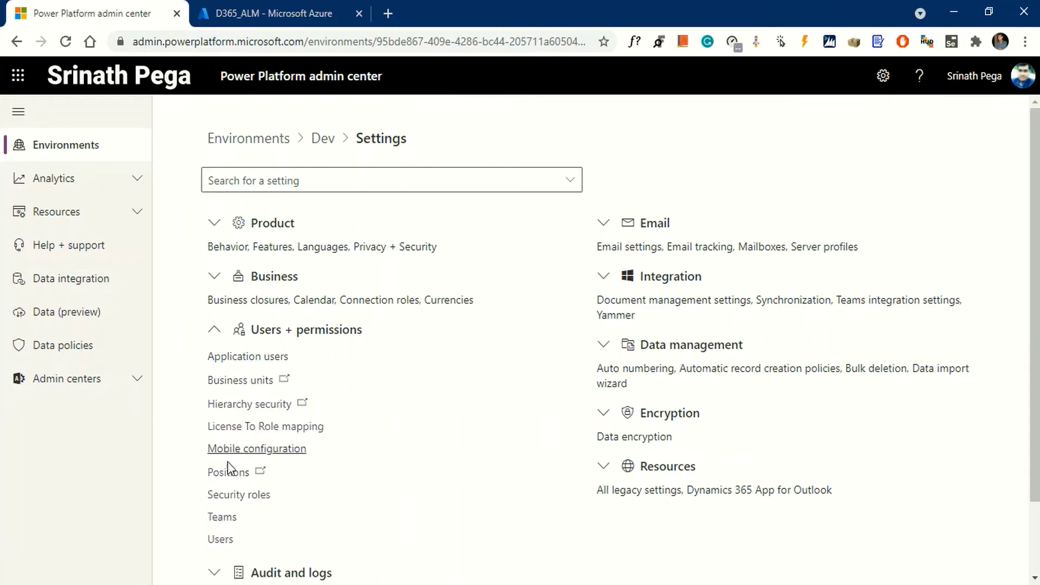
left_click(251, 358)
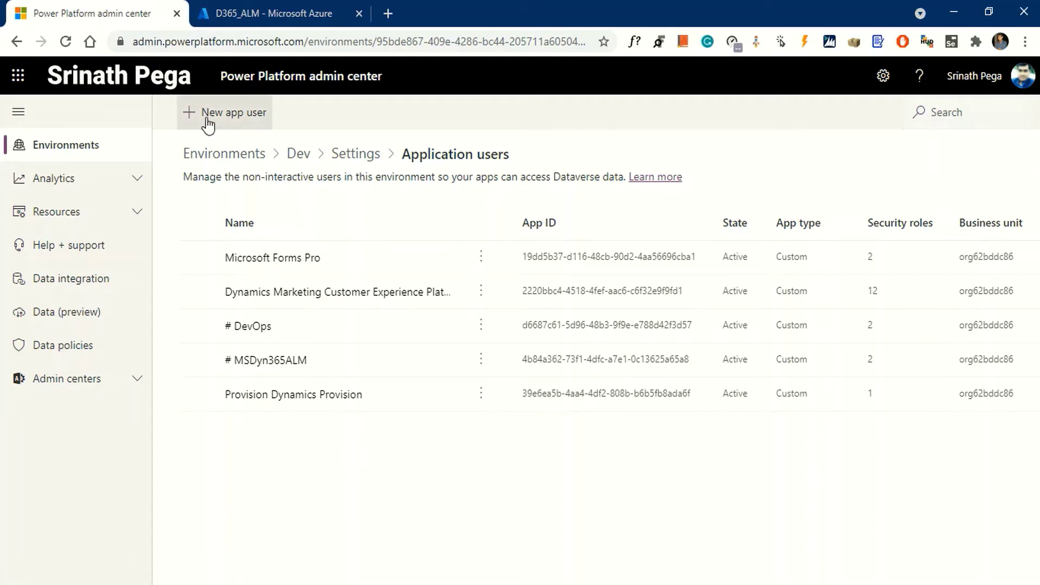
Step: Start a new app user in the Dev environment and add the D365_ALM app from Azure Active Directory
left_click(235, 115)
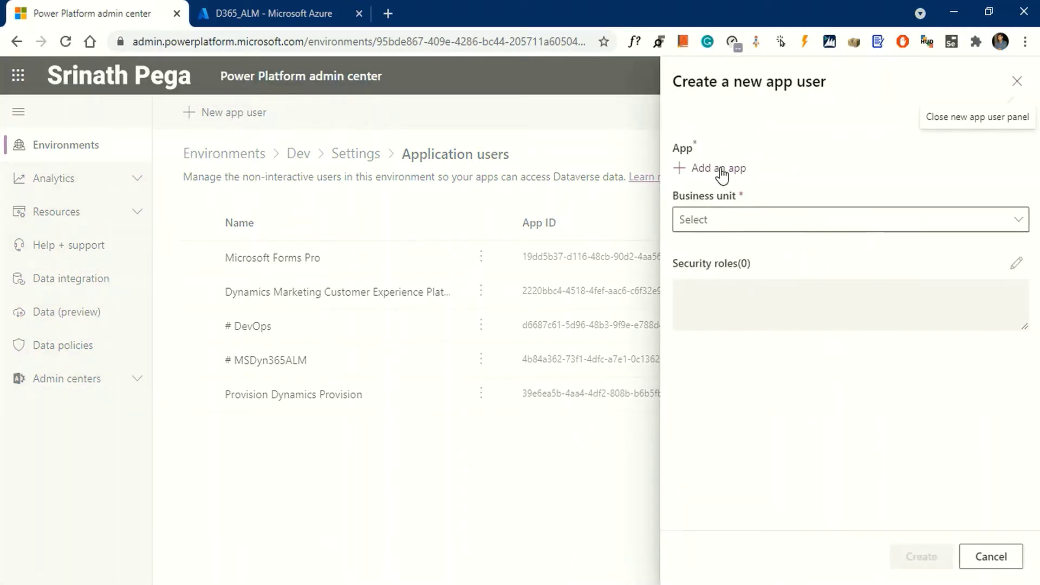
left_click(721, 174)
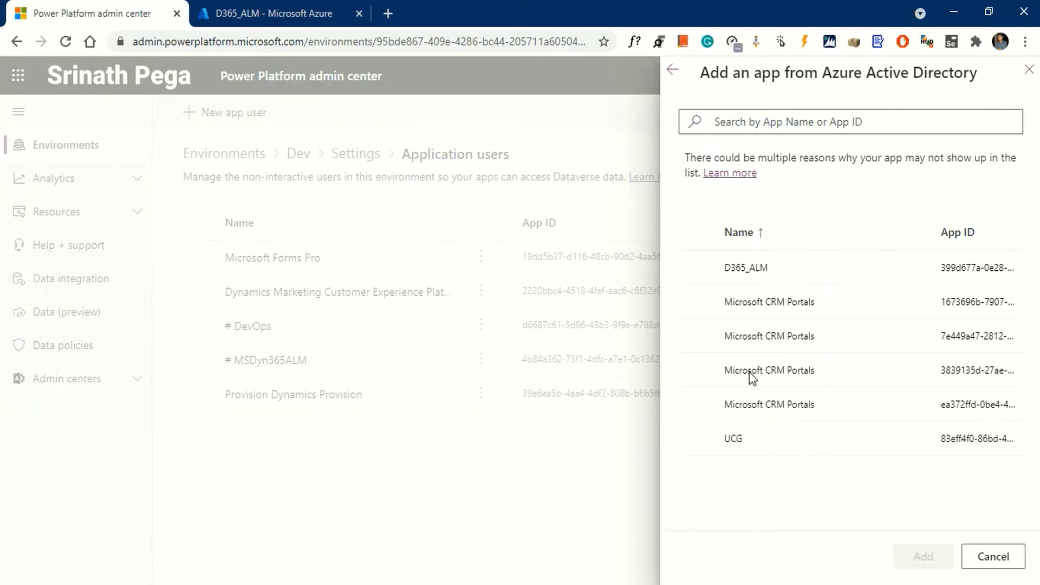
left_click(304, 14)
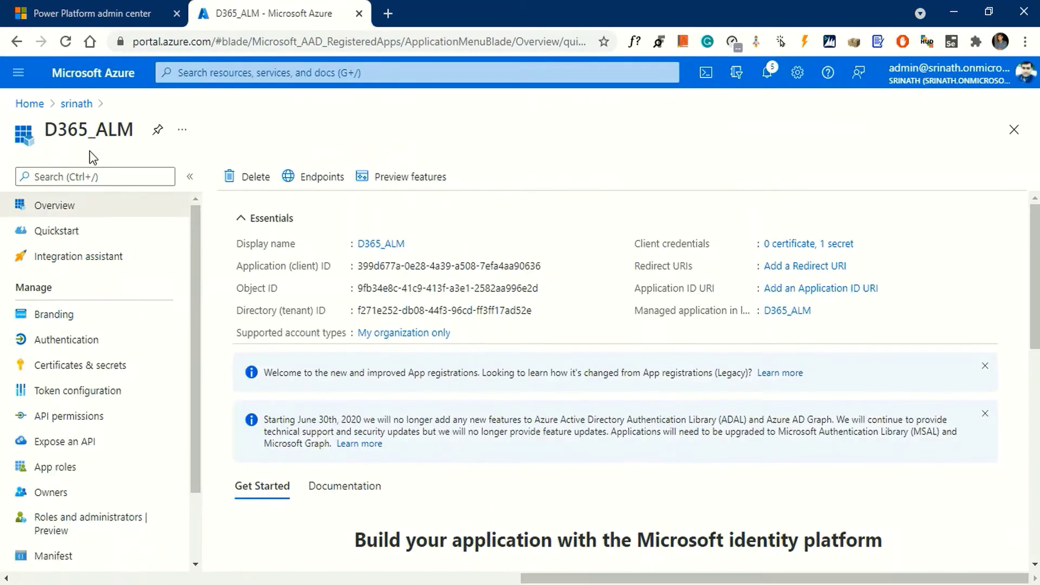
left_click(126, 13)
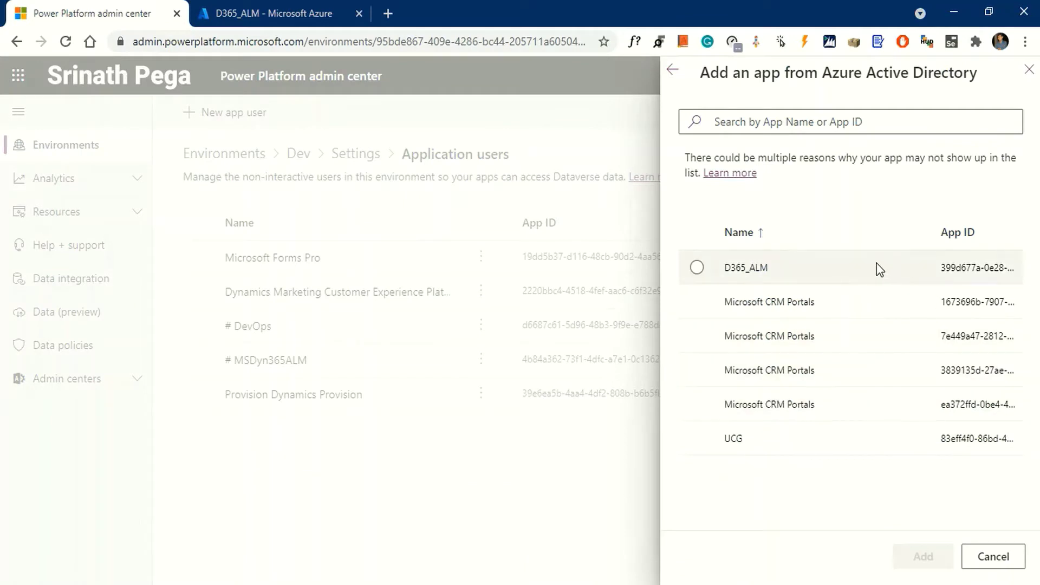
left_click(698, 267)
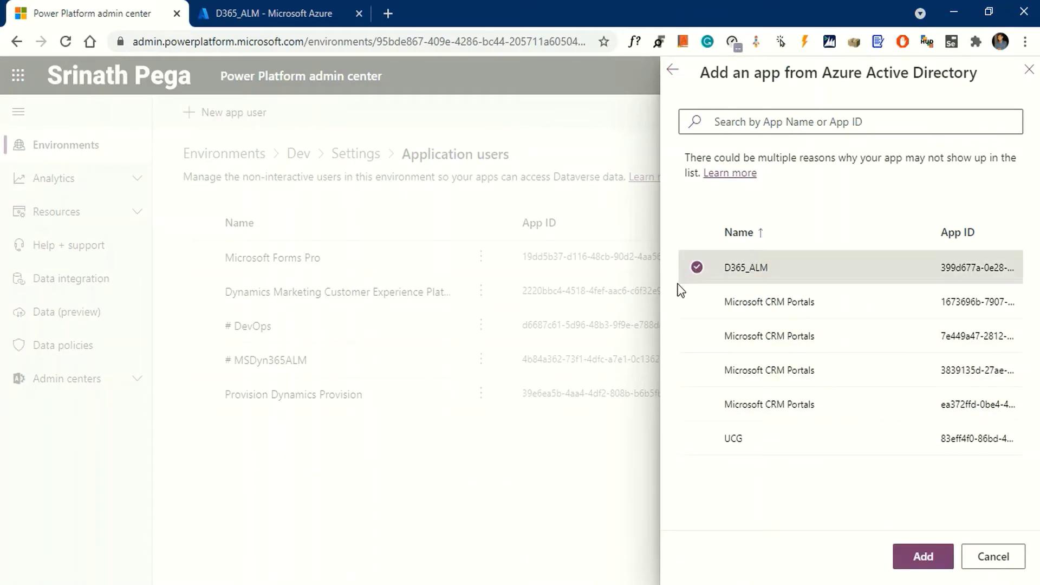
left_click(906, 554)
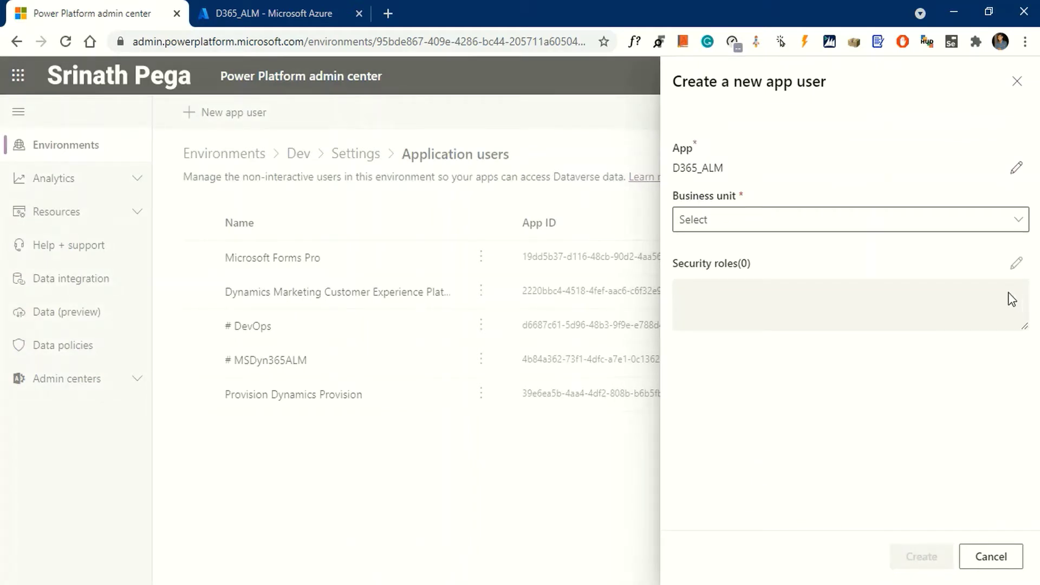
Step: Assign the business unit org62bddc86 and the System Administrator security role to the new app user, and create it
left_click(1015, 225)
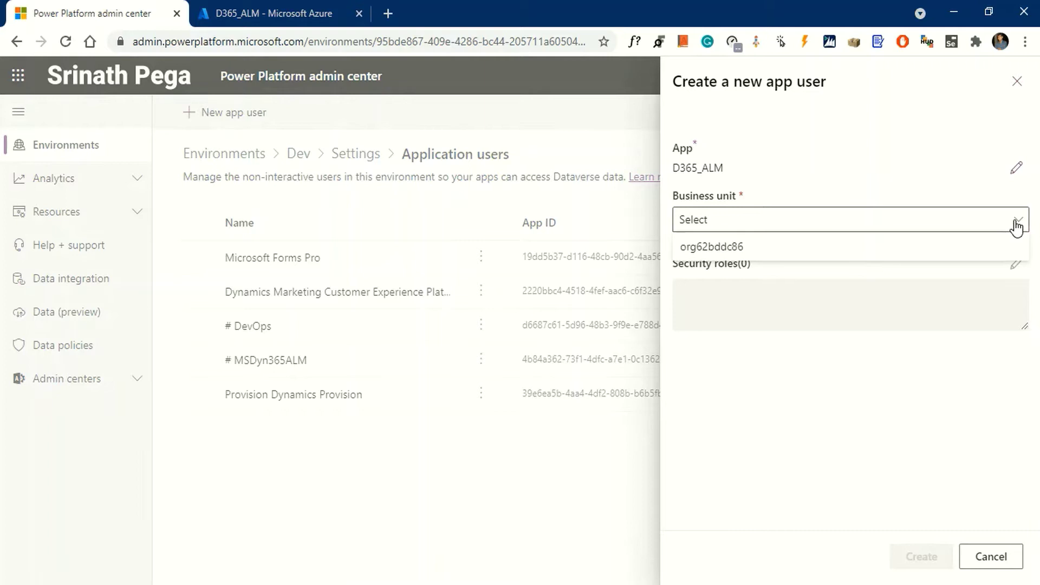
left_click(773, 244)
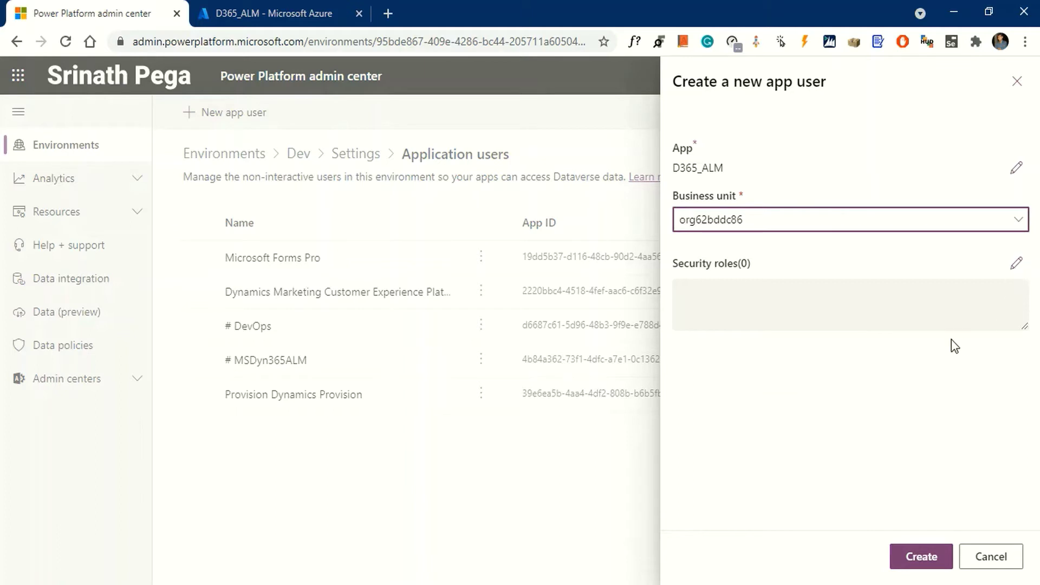
left_click(1016, 267)
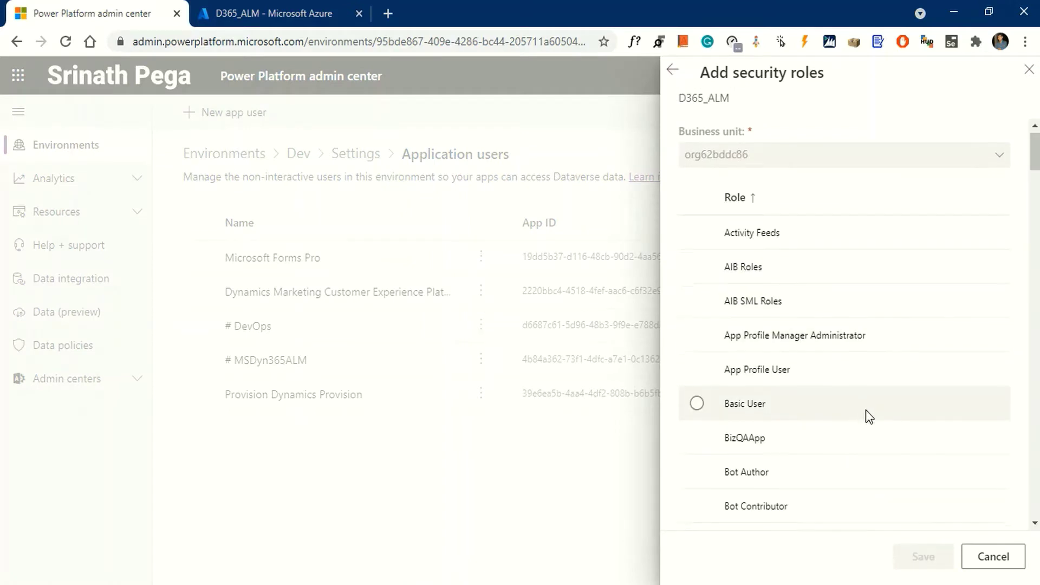
scroll(867, 415, "down", 20)
scroll(866, 414, "down", 4)
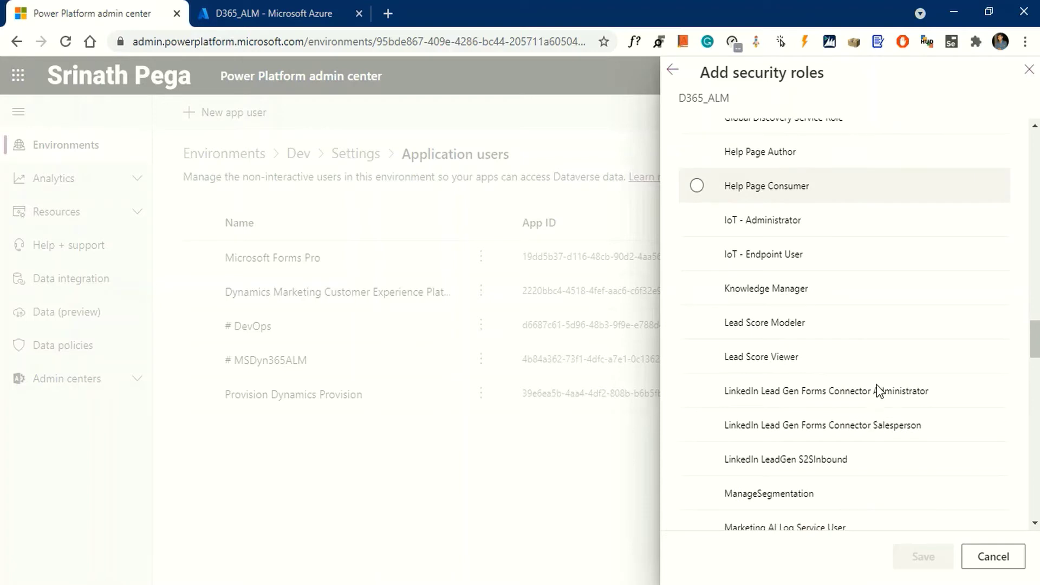
scroll(889, 424, "down", 3)
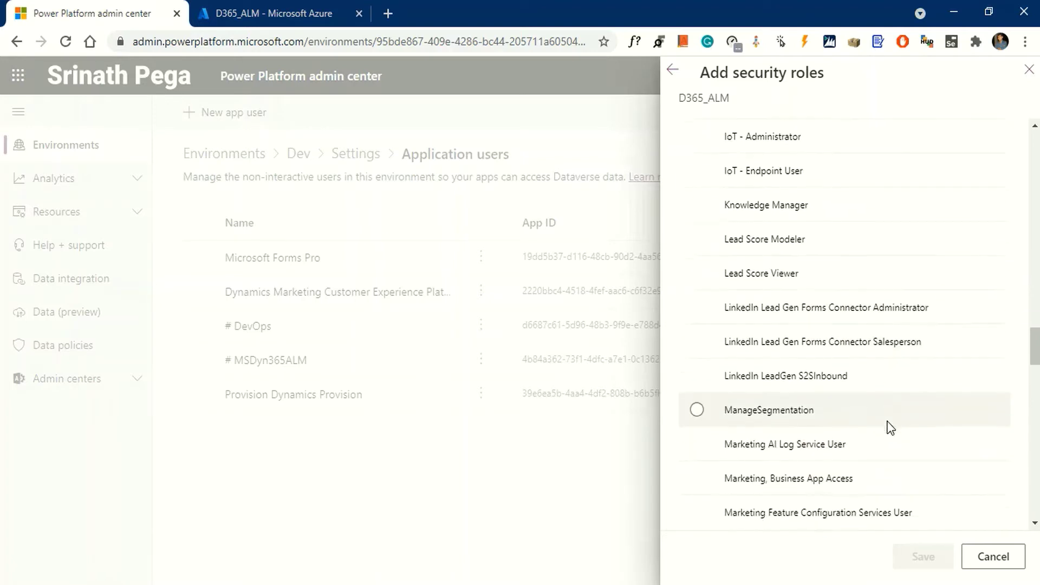
scroll(890, 427, "down", 20)
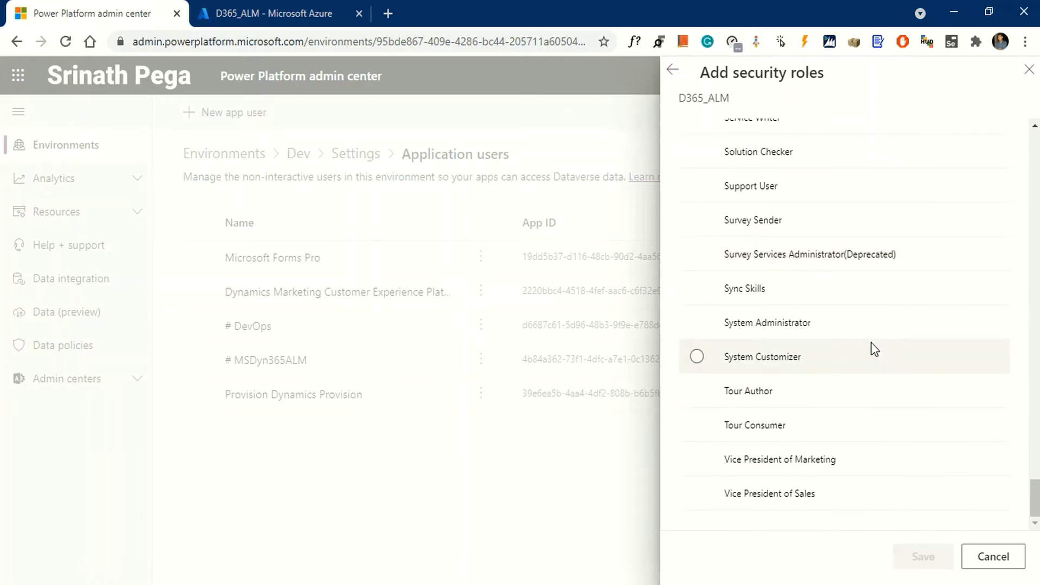
left_click(868, 330)
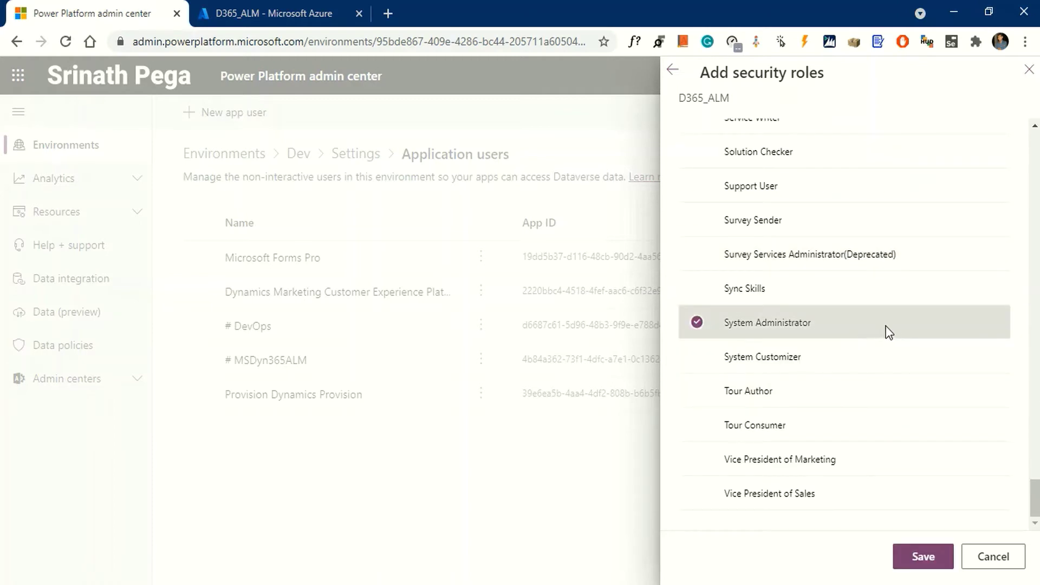
left_click(921, 559)
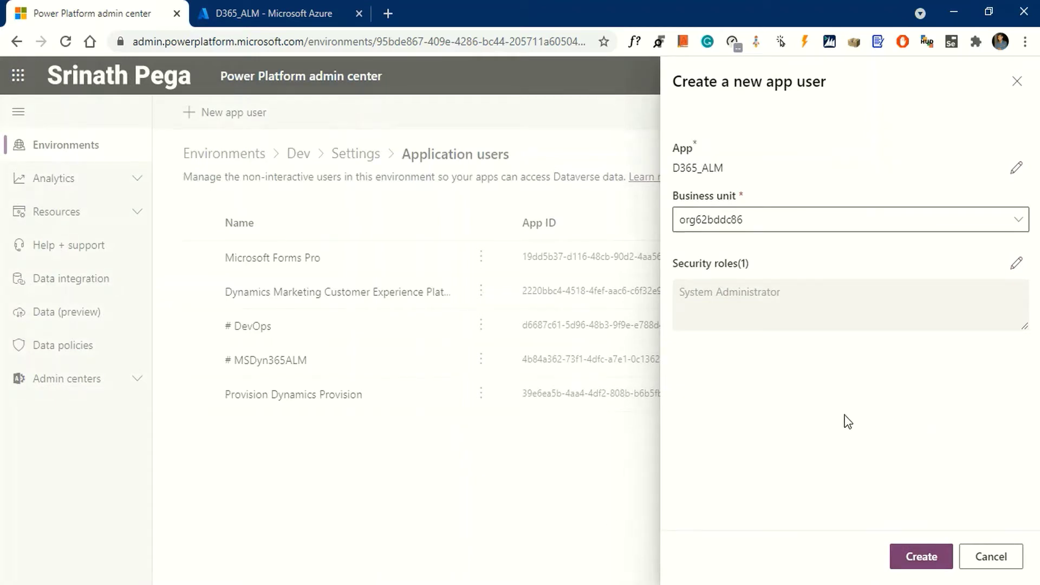
left_click(919, 557)
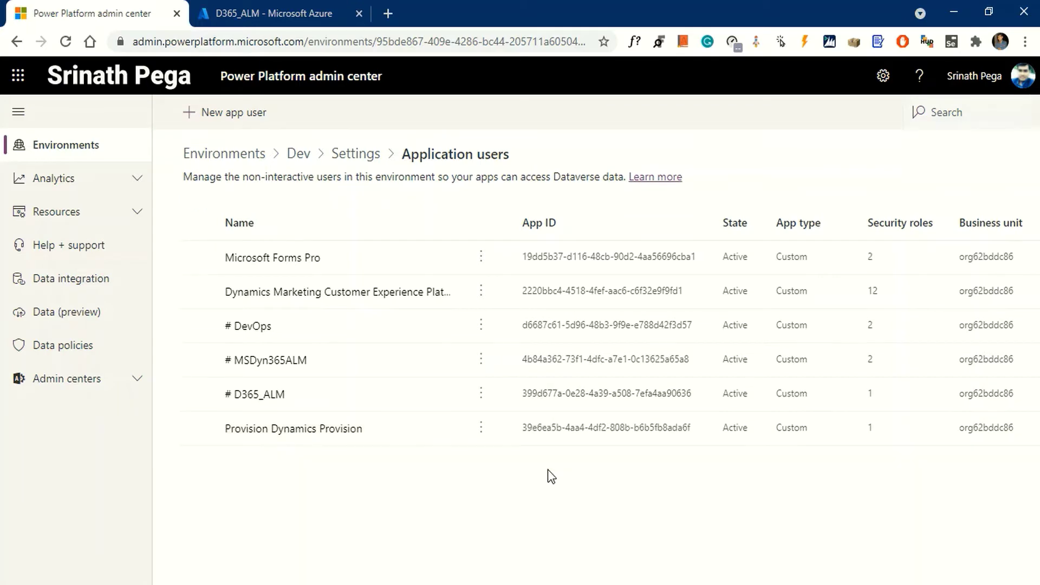
Step: Open the Dev environment in Dynamics 365 and check the enabled users in its advanced security settings for the D365_ALM application user
left_click(224, 154)
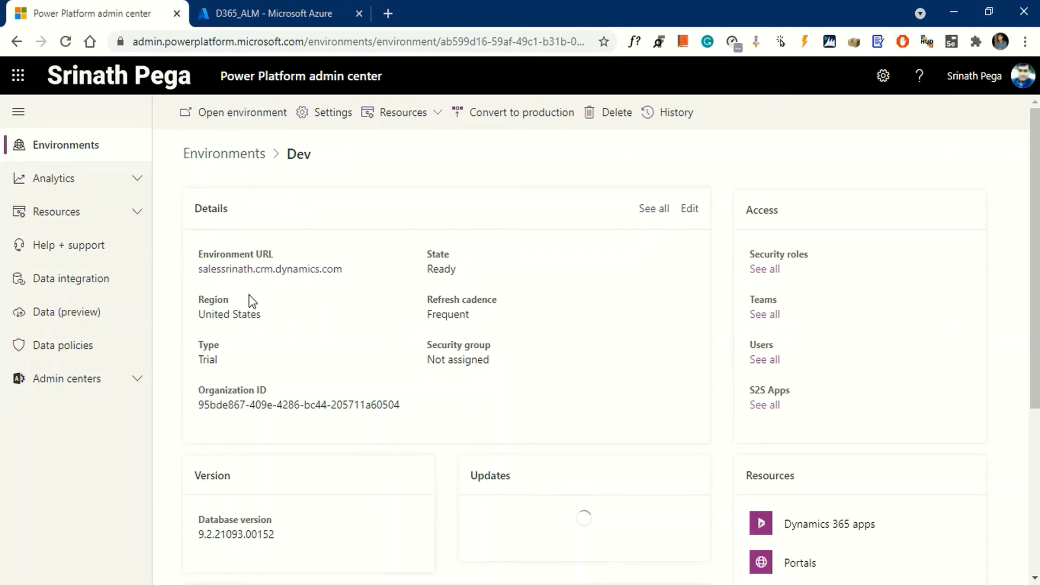
left_click(274, 279)
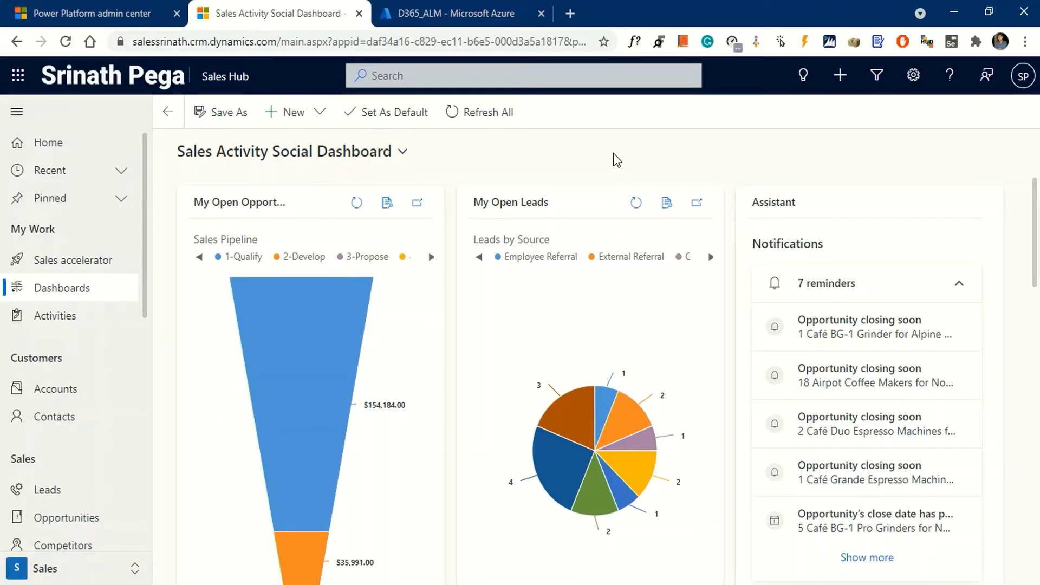
left_click(916, 81)
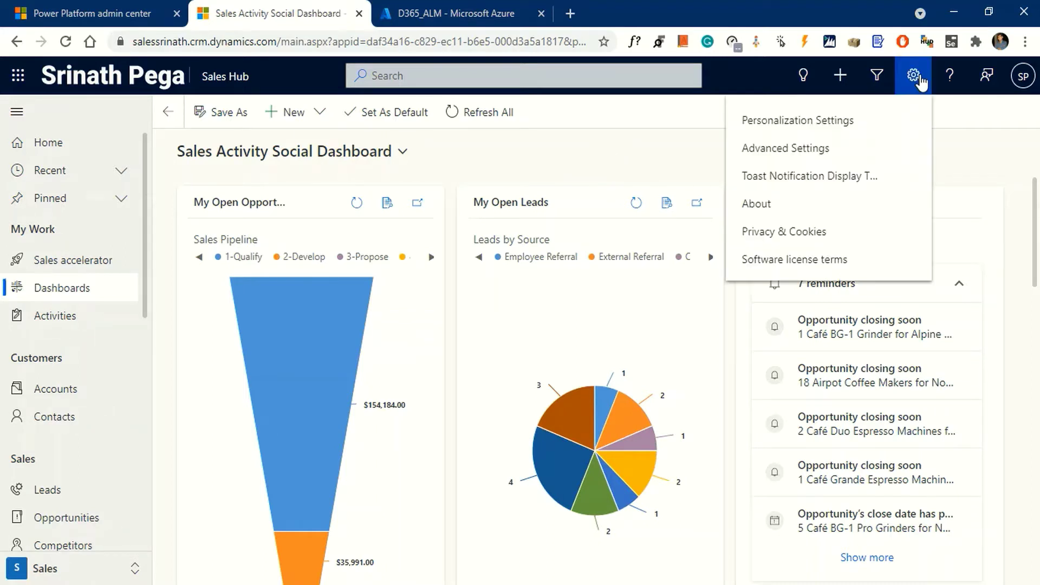
left_click(811, 153)
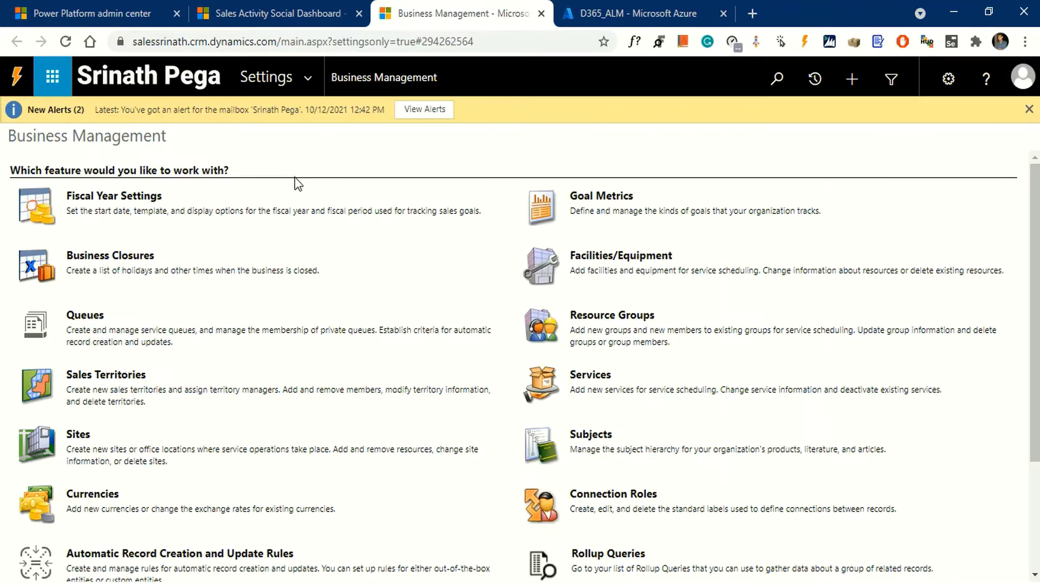
left_click(308, 78)
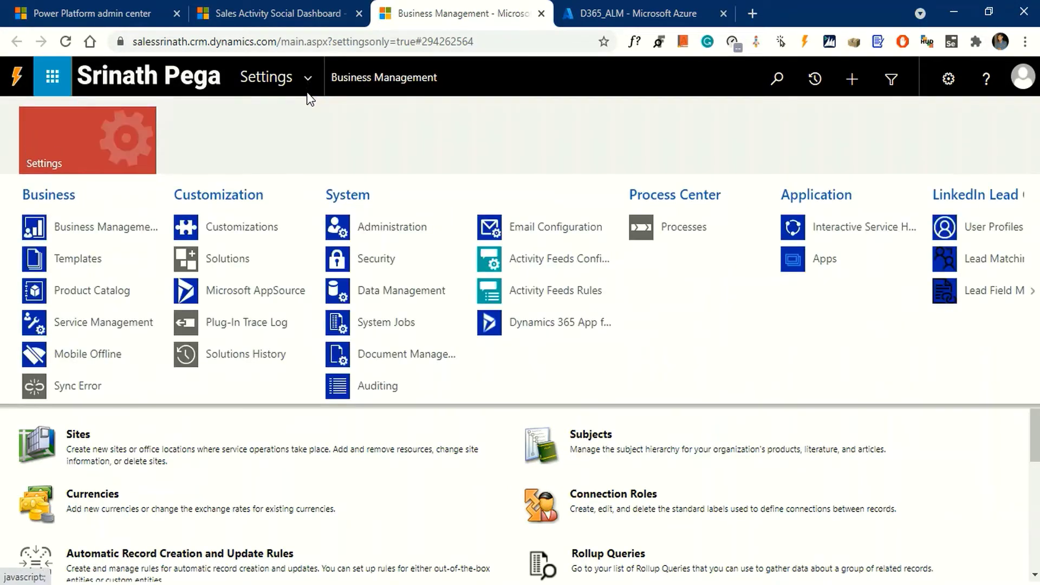
left_click(384, 264)
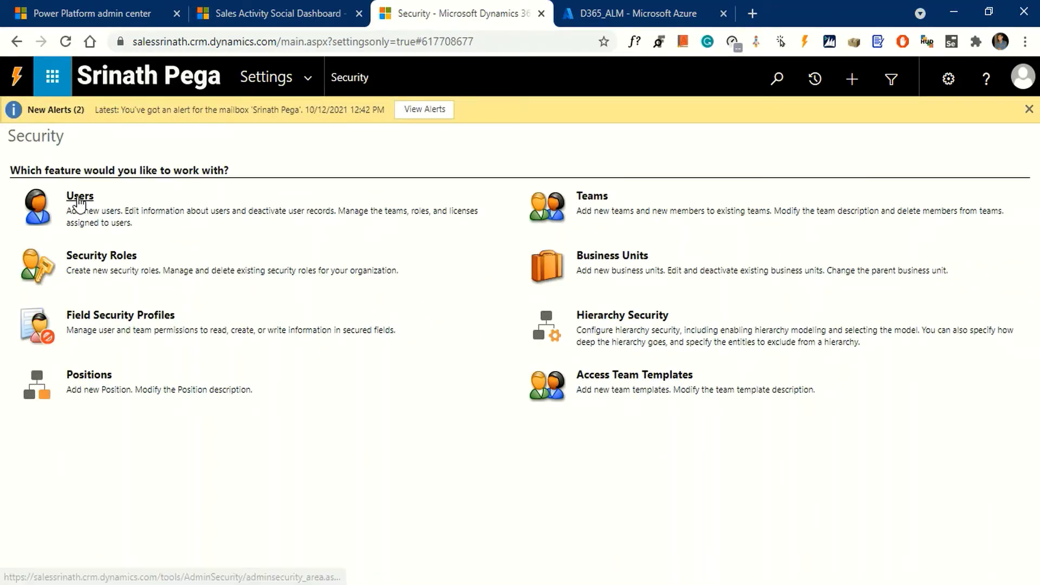
left_click(79, 203)
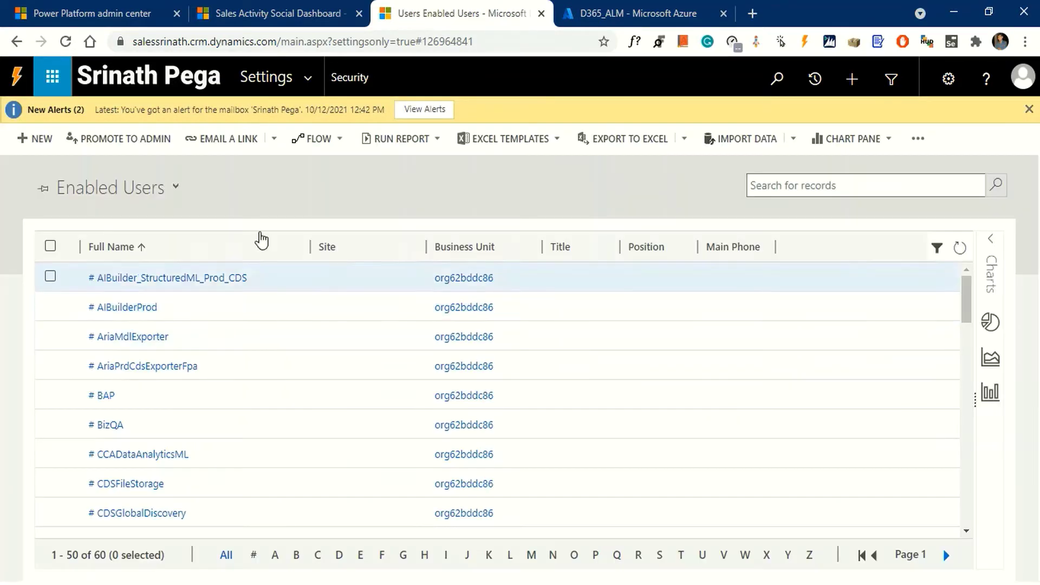
scroll(258, 239, "down", 5)
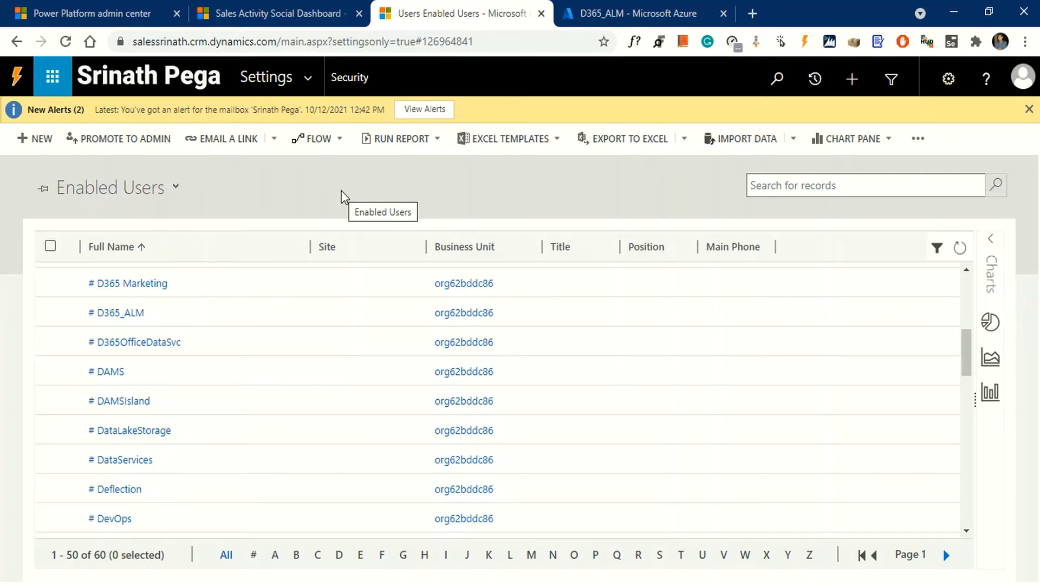
left_click(93, 7)
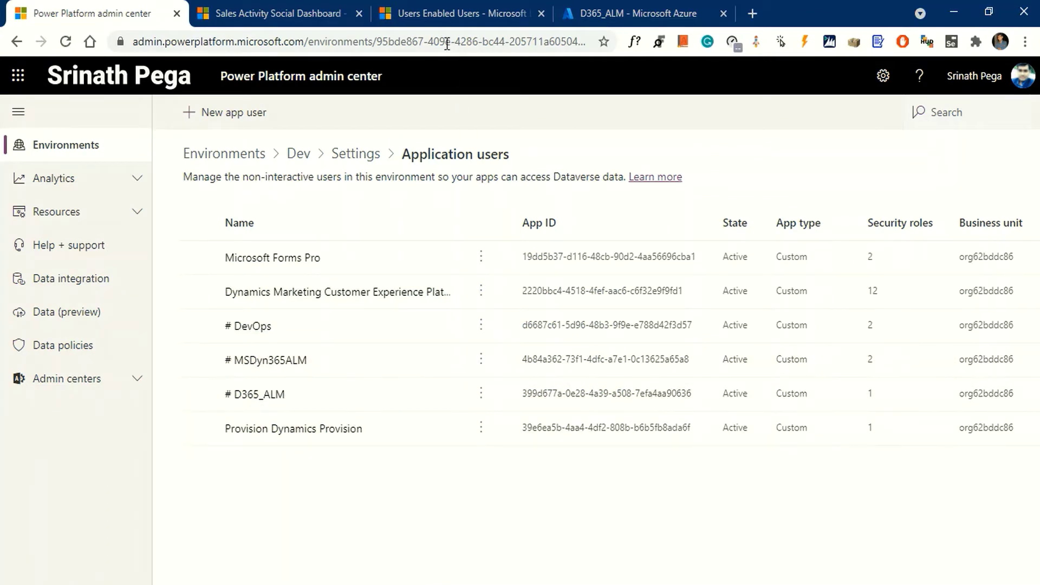
left_click(458, 13)
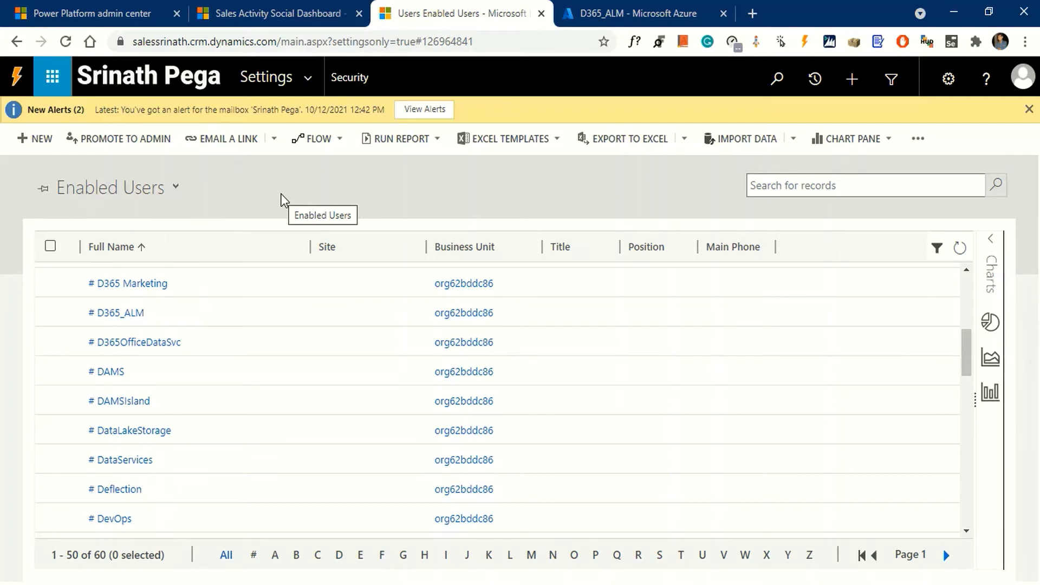
Step: Switch to the Power Platform admin center and open the application users in the Build environment's settings
left_click(114, 16)
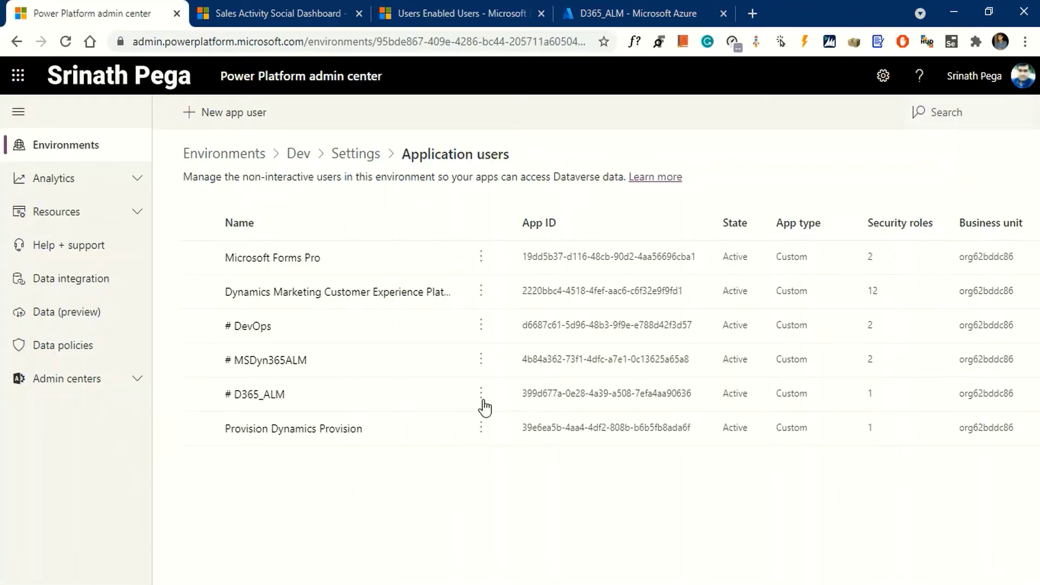
left_click(240, 154)
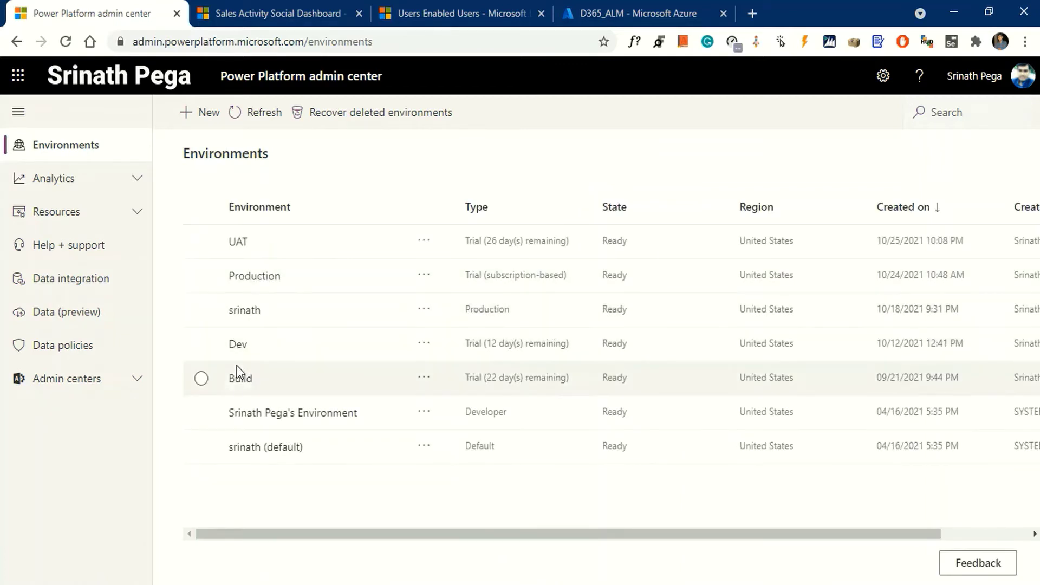
left_click(240, 379)
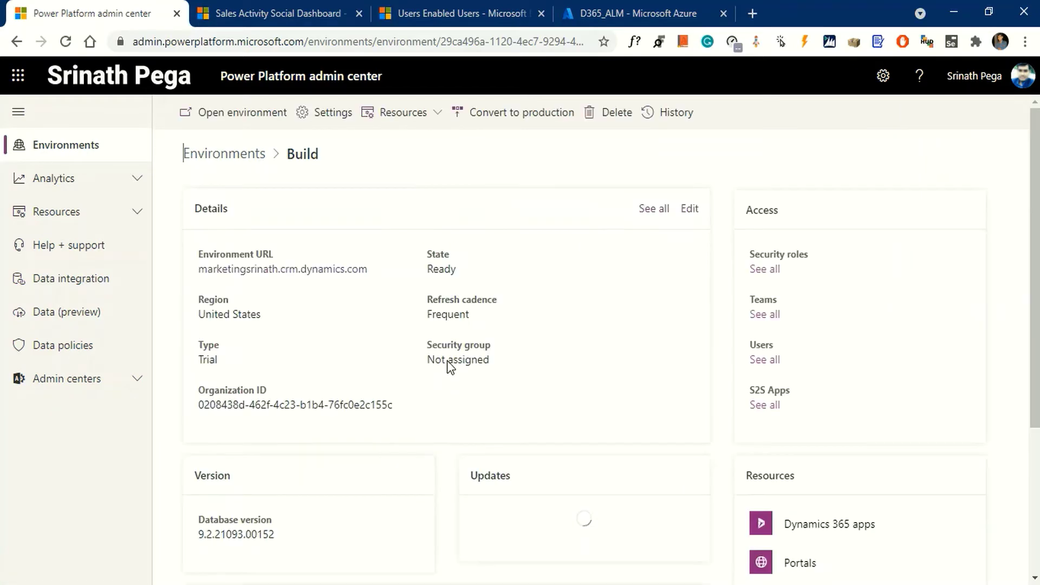
left_click(334, 114)
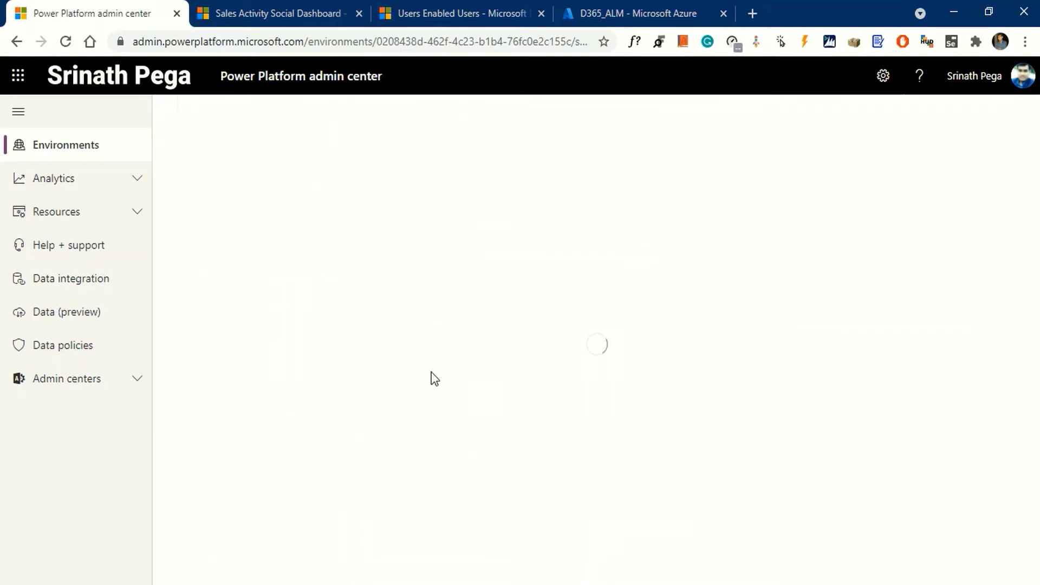
left_click(215, 331)
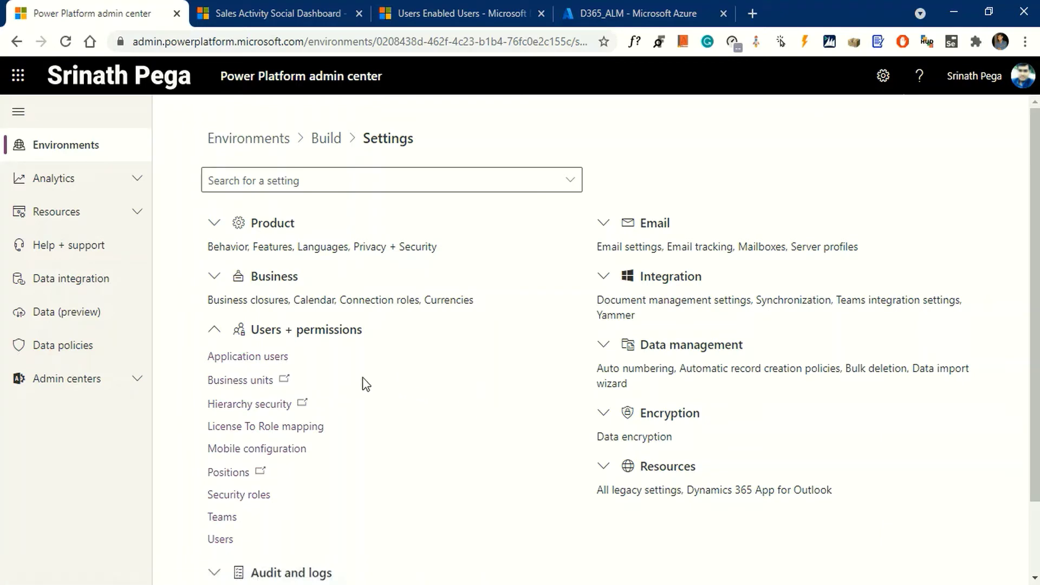
left_click(264, 357)
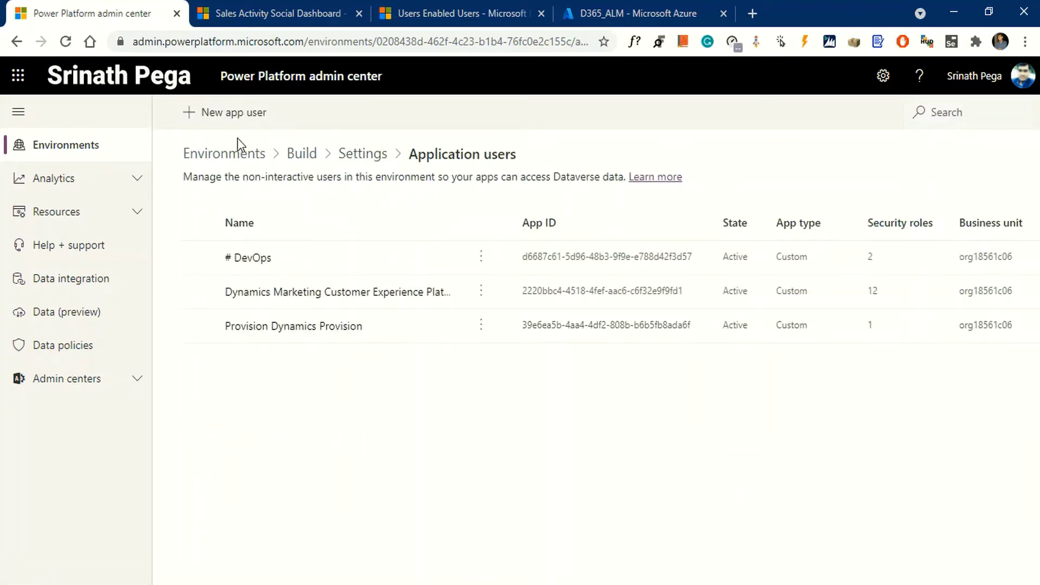
Step: Start a new app user in the Build environment and add the D365_ALM app from Azure Active Directory
left_click(227, 121)
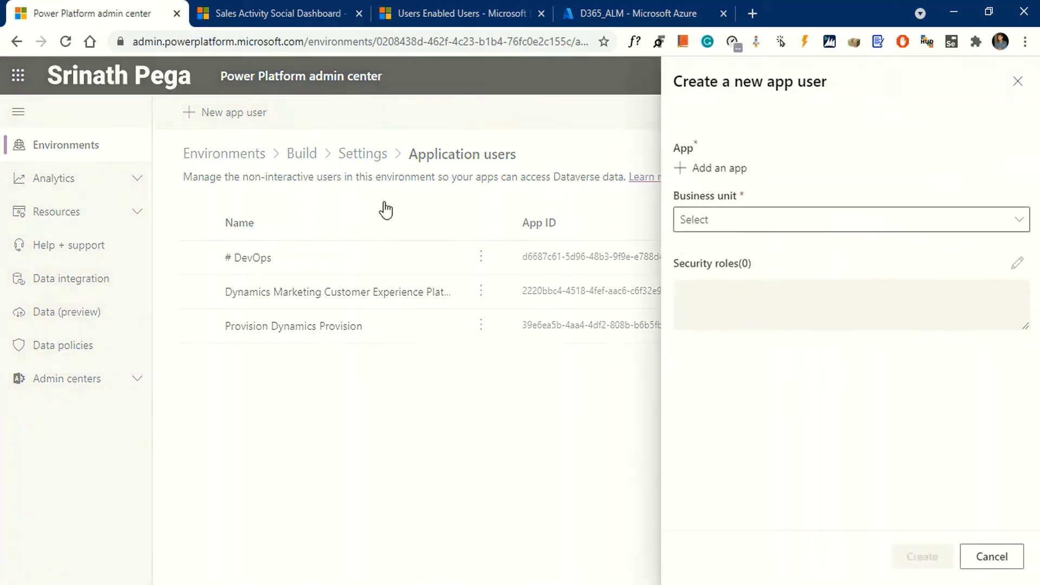
left_click(717, 170)
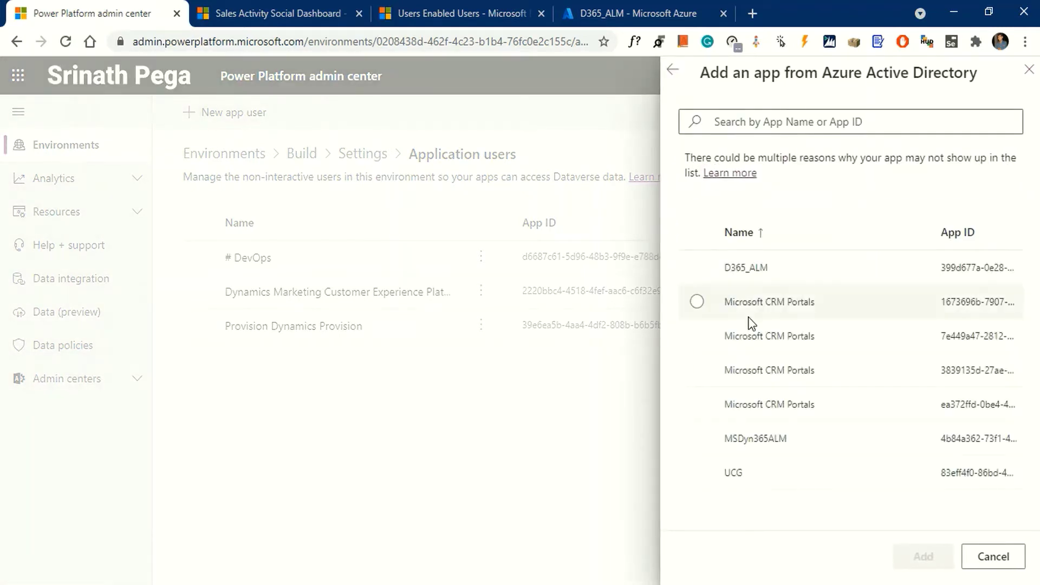
left_click(698, 267)
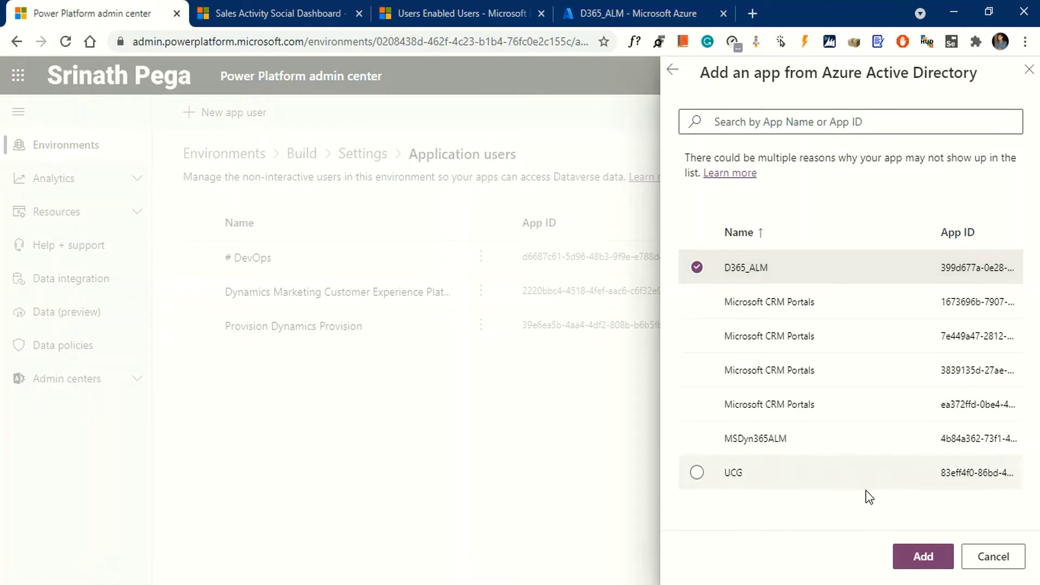
left_click(924, 557)
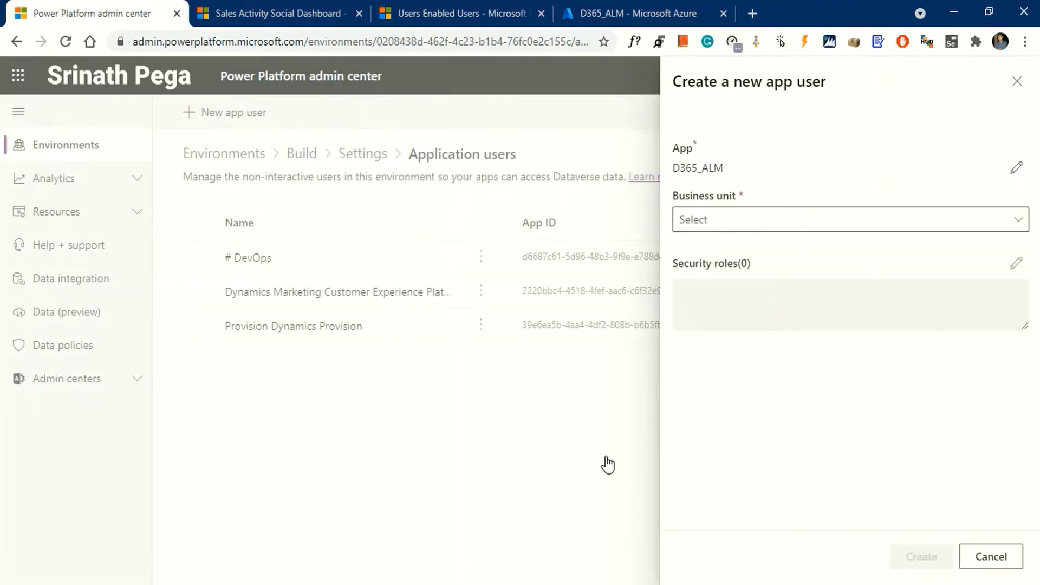
Step: Assign the business unit org18561c06 and the System Administrator security role to the new app user, and create it
left_click(1014, 220)
left_click(834, 245)
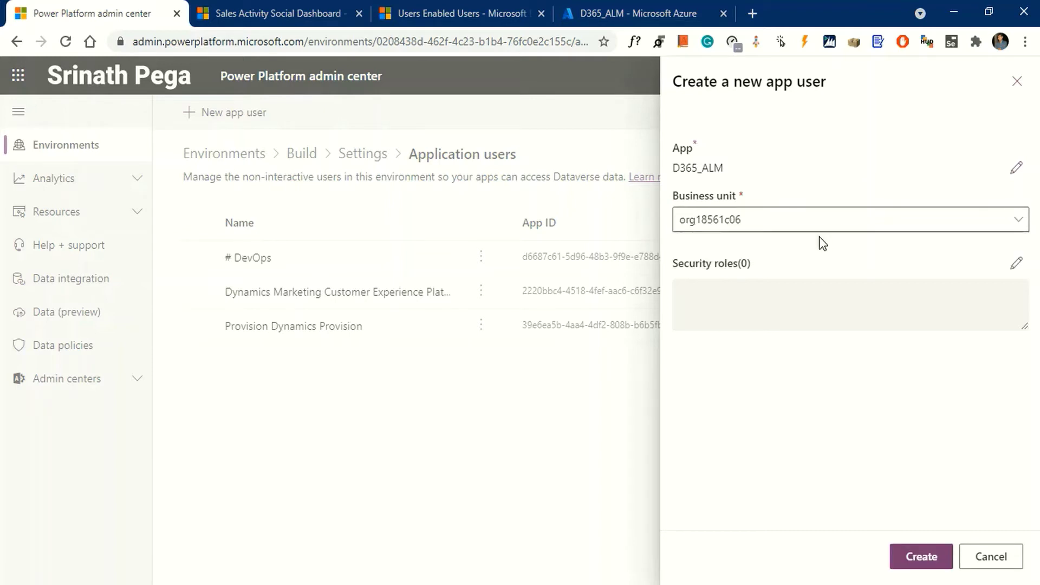
left_click(1018, 268)
scroll(866, 325, "down", 10)
left_click(876, 330)
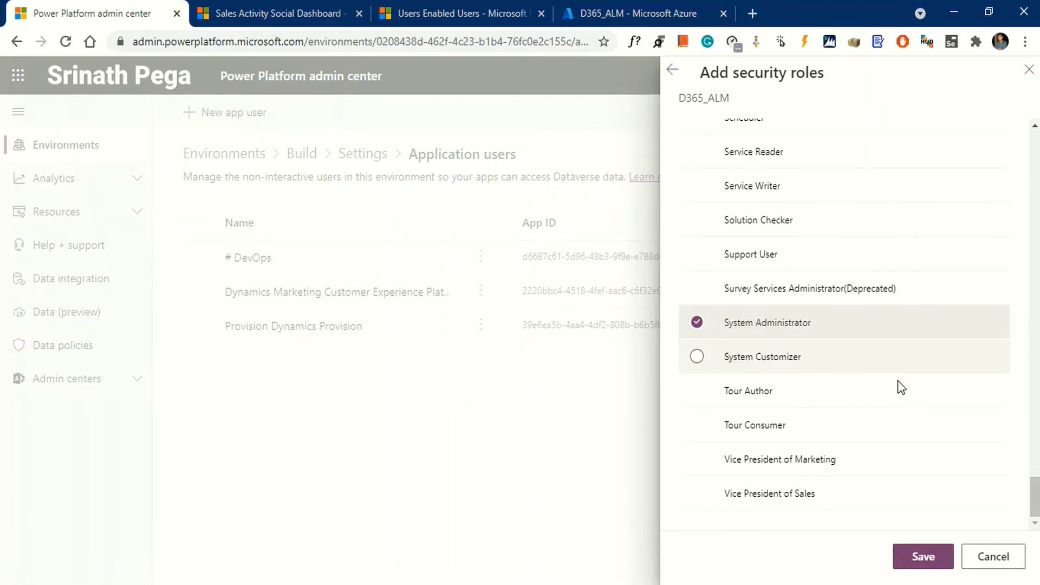
left_click(923, 561)
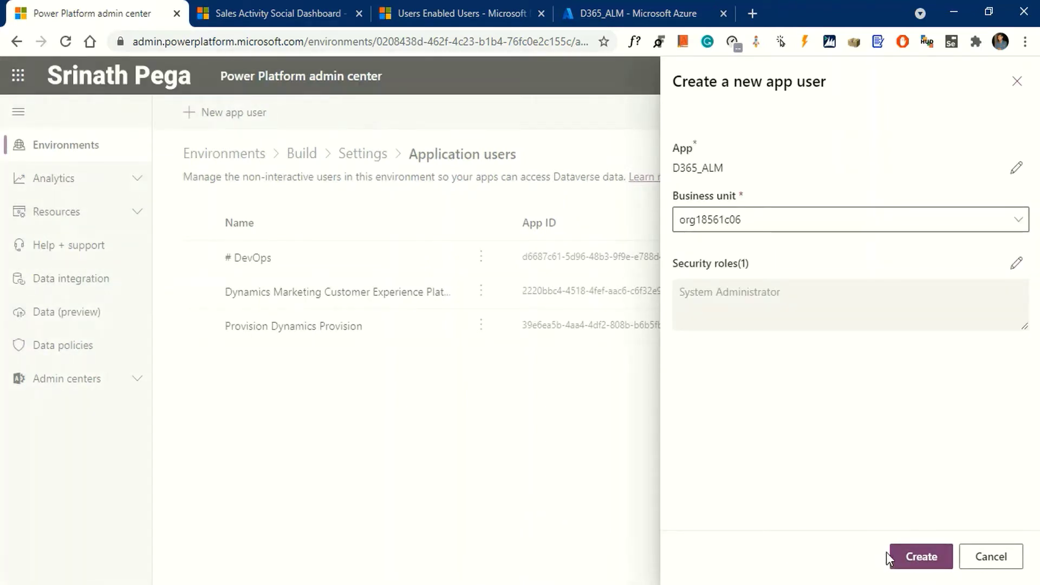
left_click(920, 557)
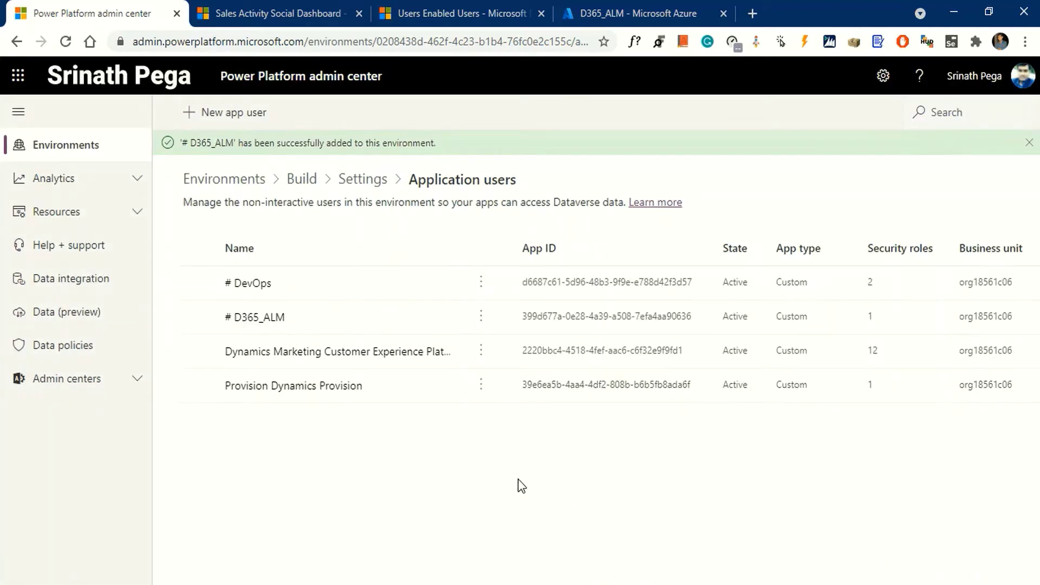
Step: Return to the environments list and open the application users in the UAT environment's settings
left_click(223, 180)
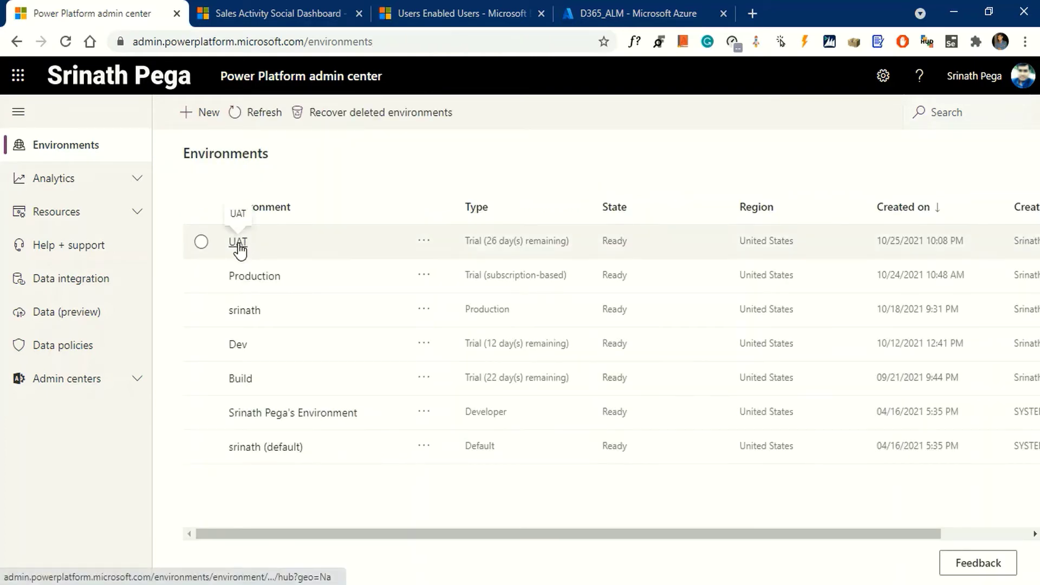
left_click(239, 245)
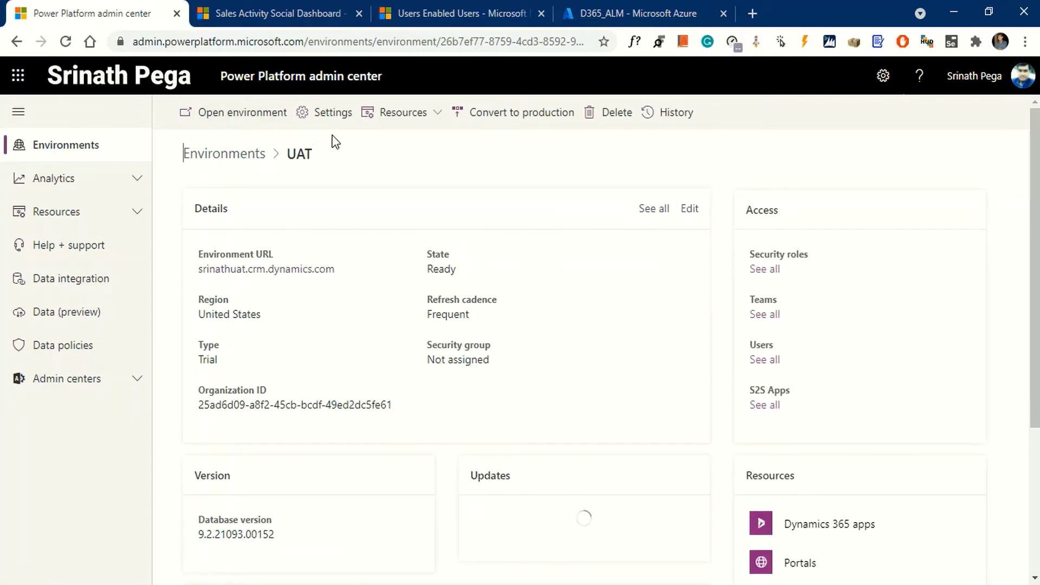
left_click(332, 113)
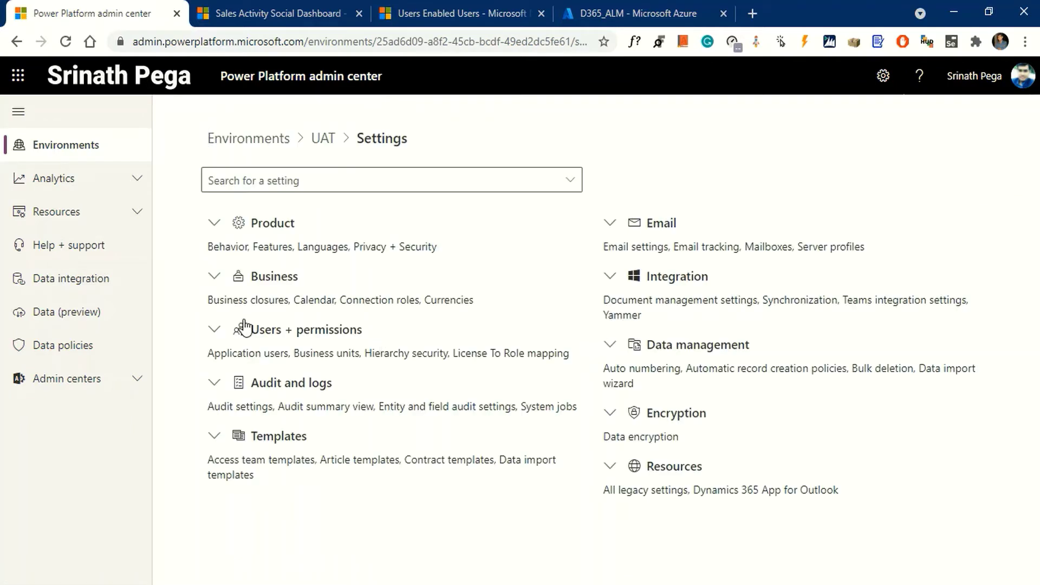
left_click(214, 330)
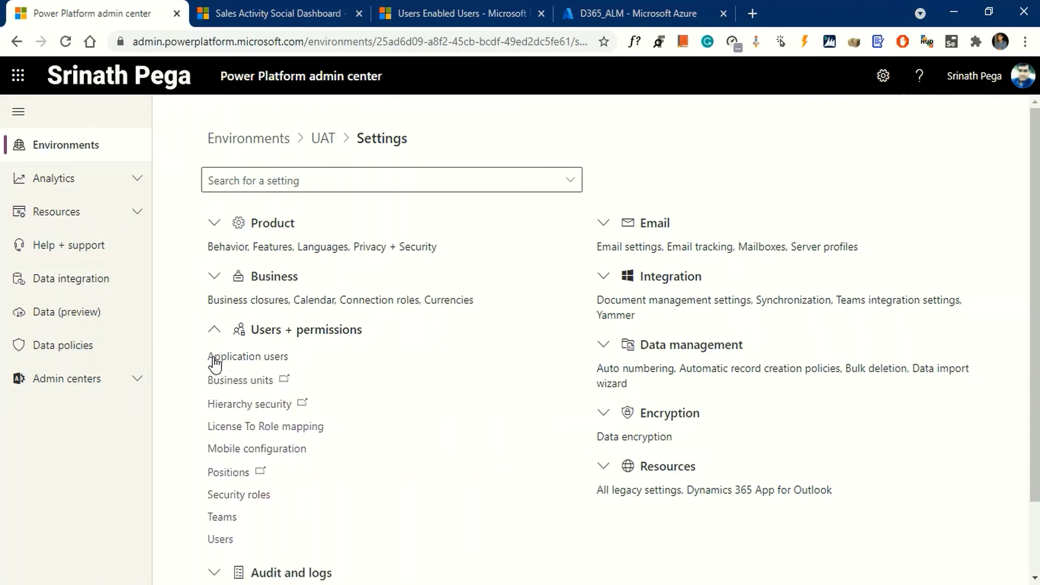
left_click(249, 358)
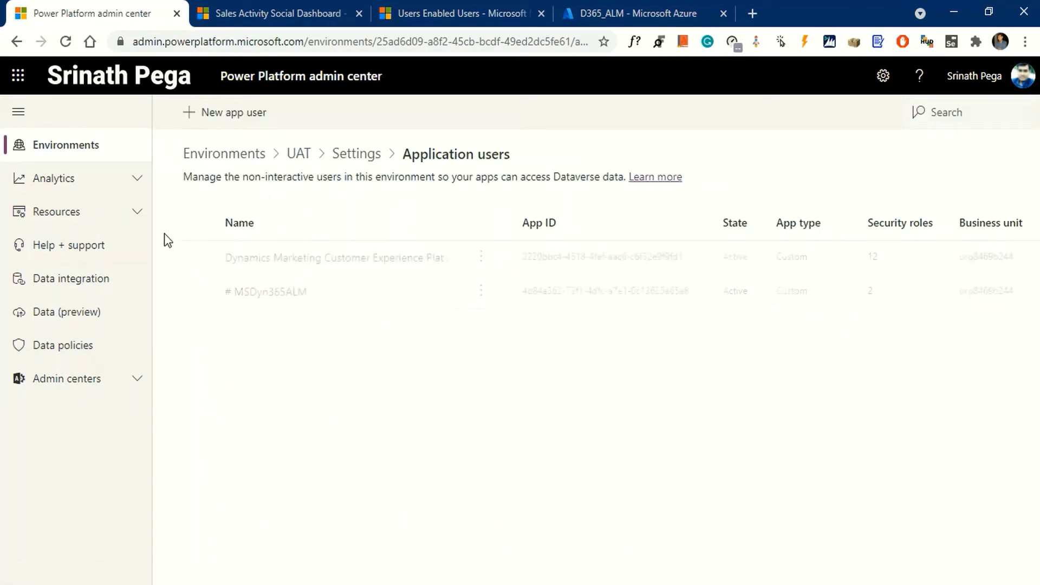
Step: Start a new app user in the UAT environment and add the D365_ALM app from Azure Active Directory
left_click(224, 116)
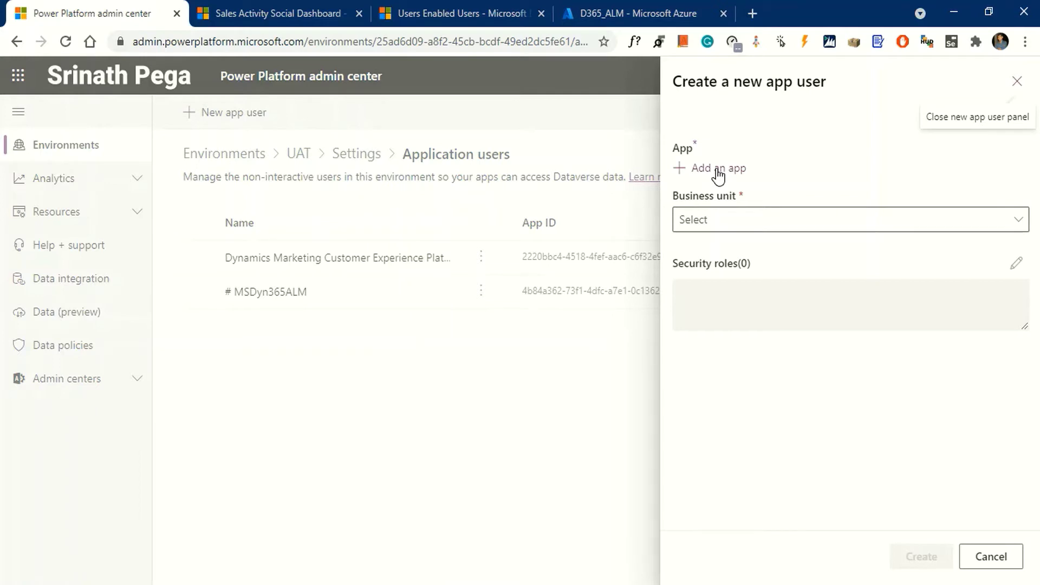
left_click(718, 171)
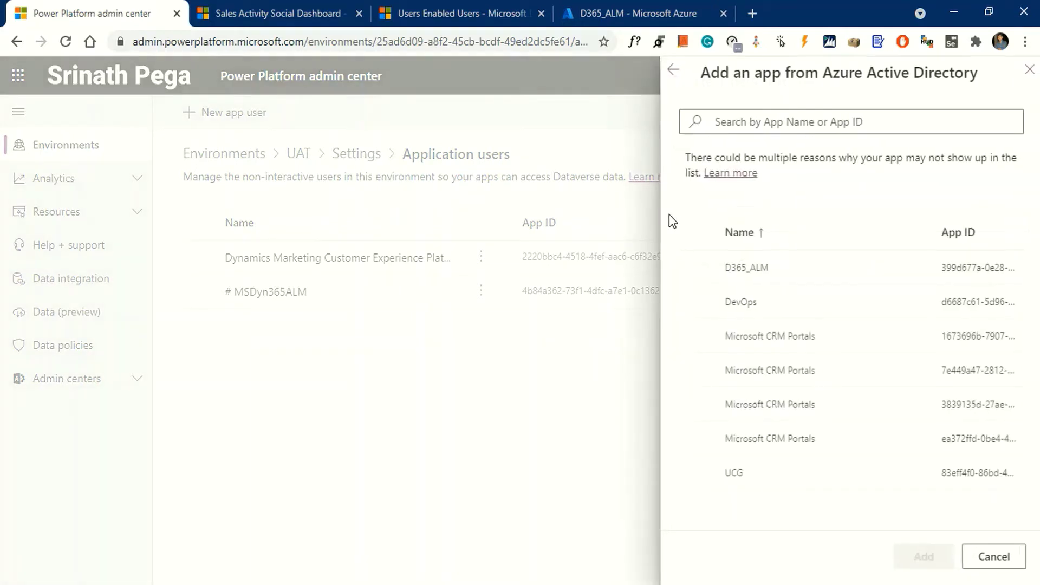
left_click(696, 267)
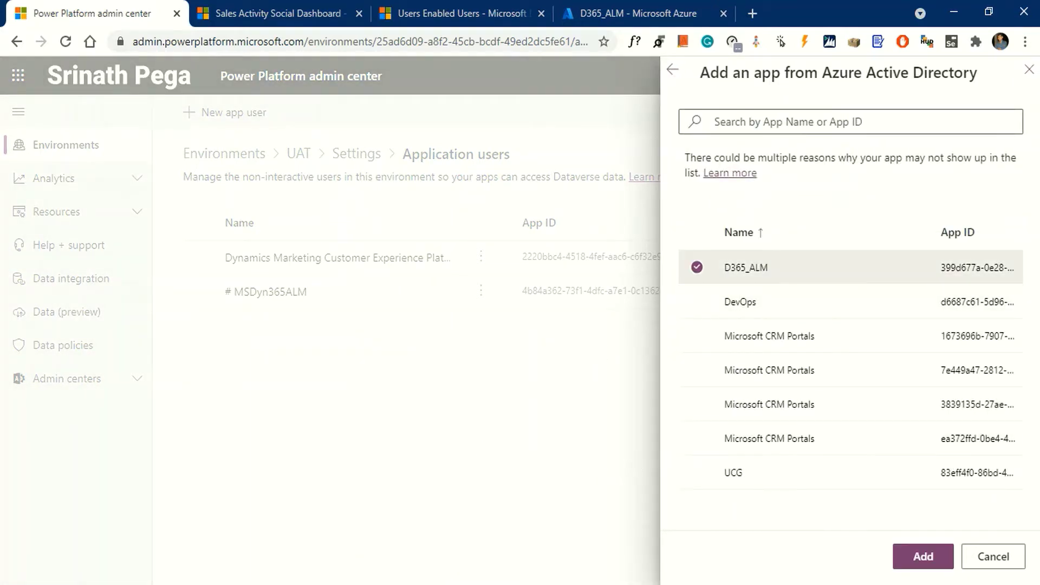
left_click(922, 558)
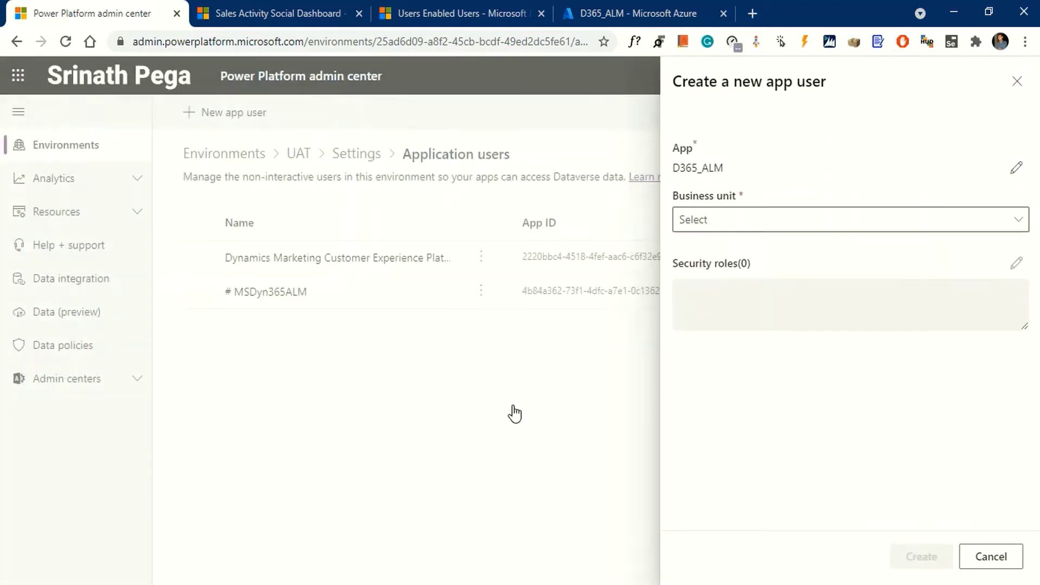
Step: Assign the business unit org8469b244 and the System Administrator security role to the new app user, and create it
left_click(986, 219)
left_click(878, 248)
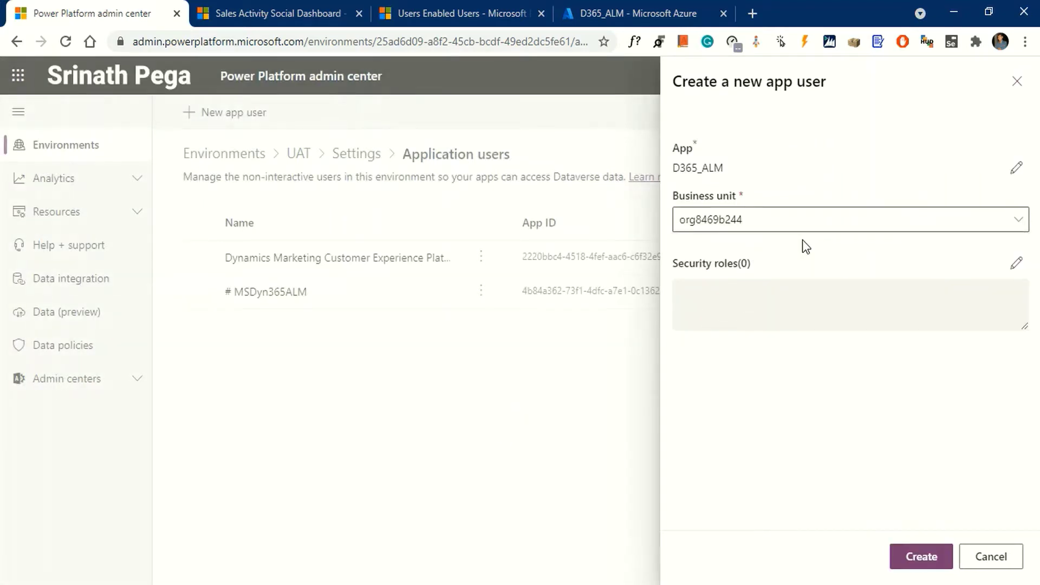
left_click(1020, 268)
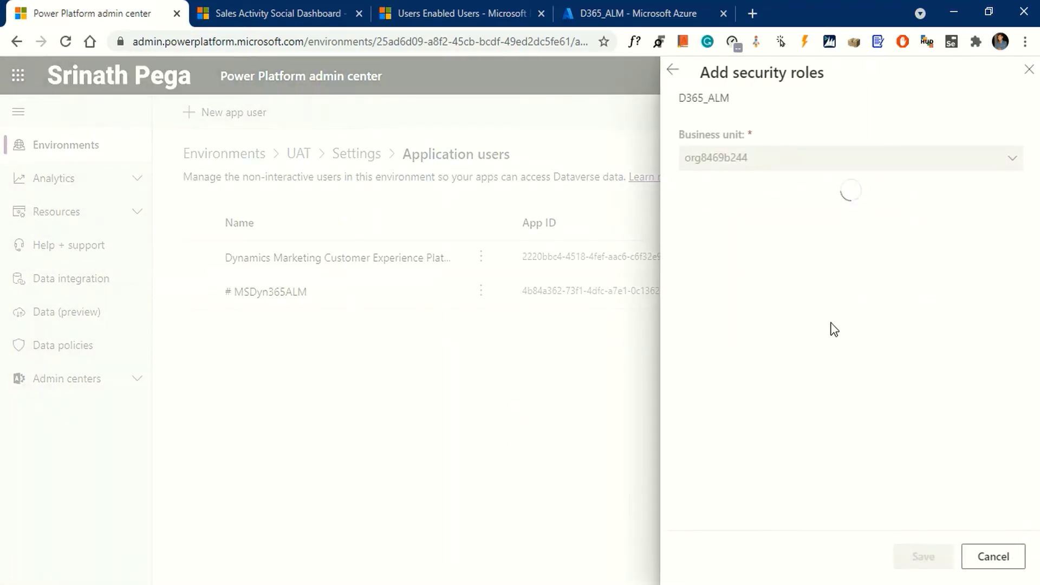
scroll(820, 406, "down", 20)
left_click(813, 288)
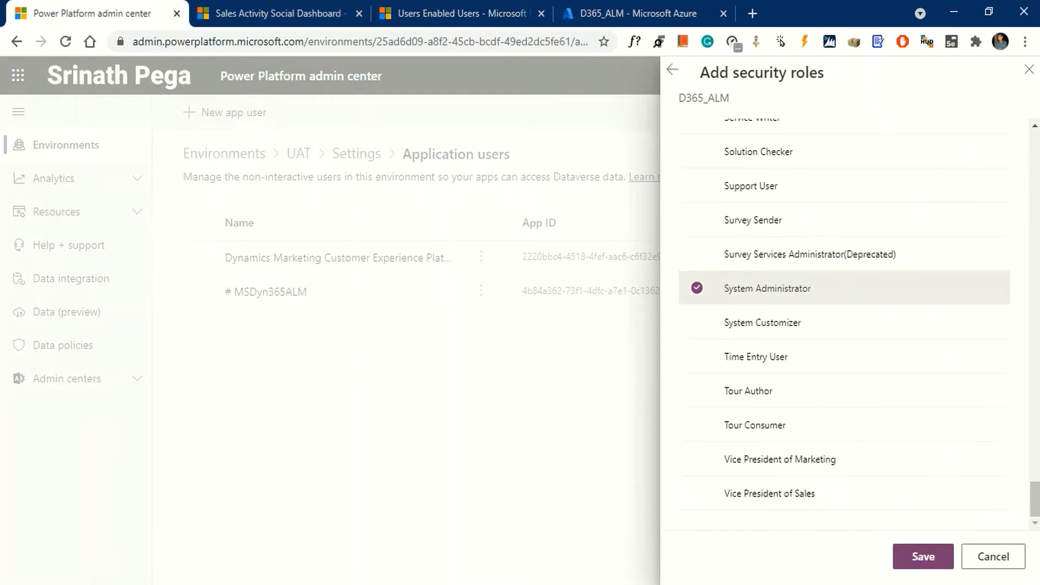
left_click(923, 558)
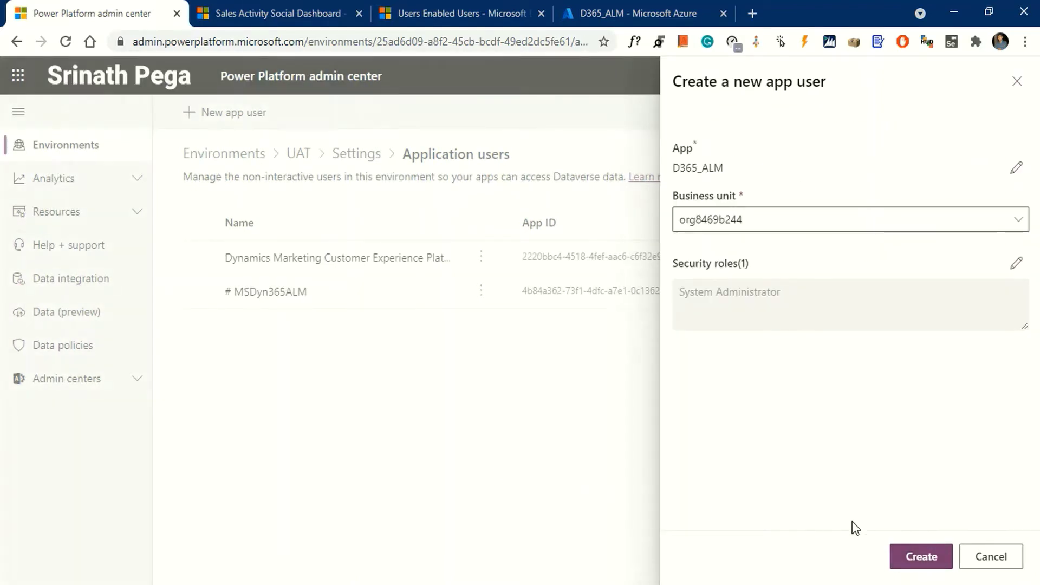
left_click(923, 557)
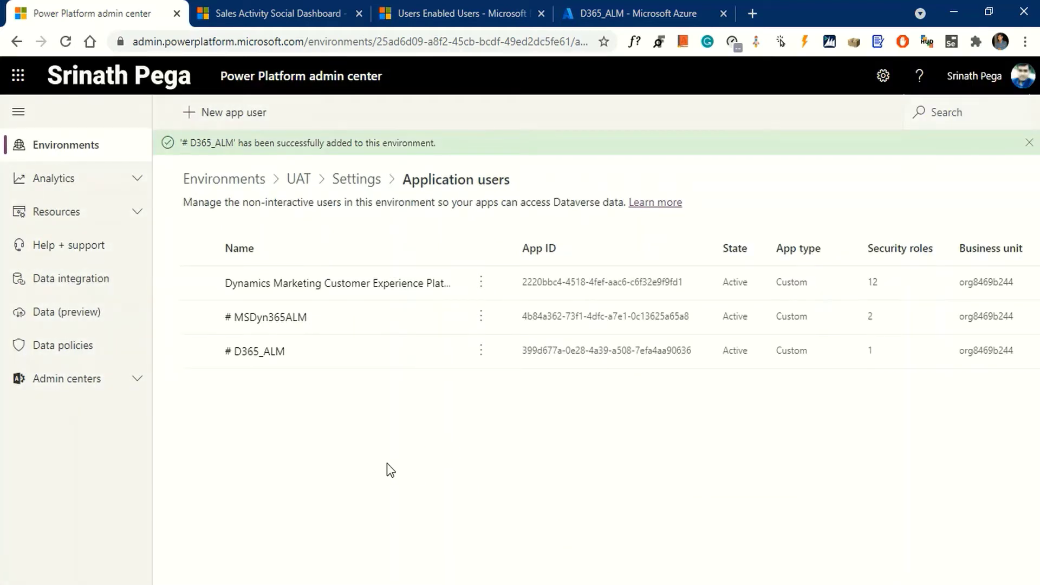
Step: Return to the environments list and open the application users in the Production environment's settings
left_click(222, 179)
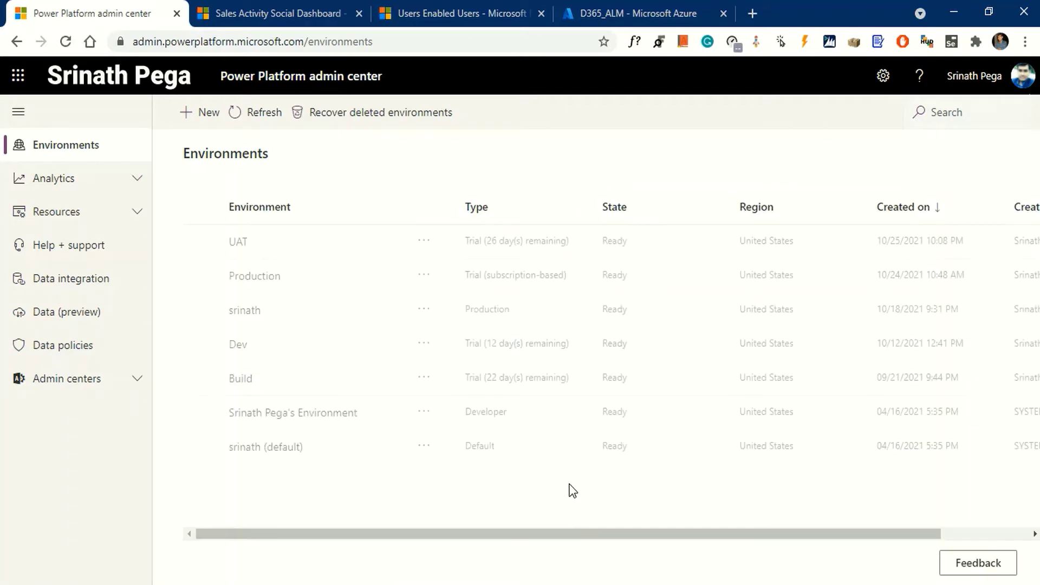
left_click(256, 283)
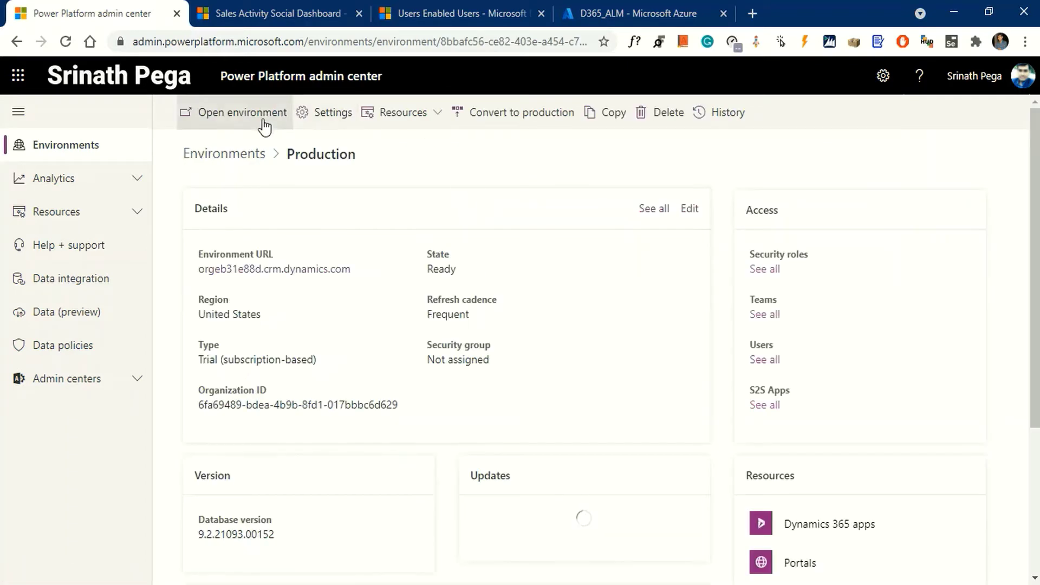
left_click(333, 113)
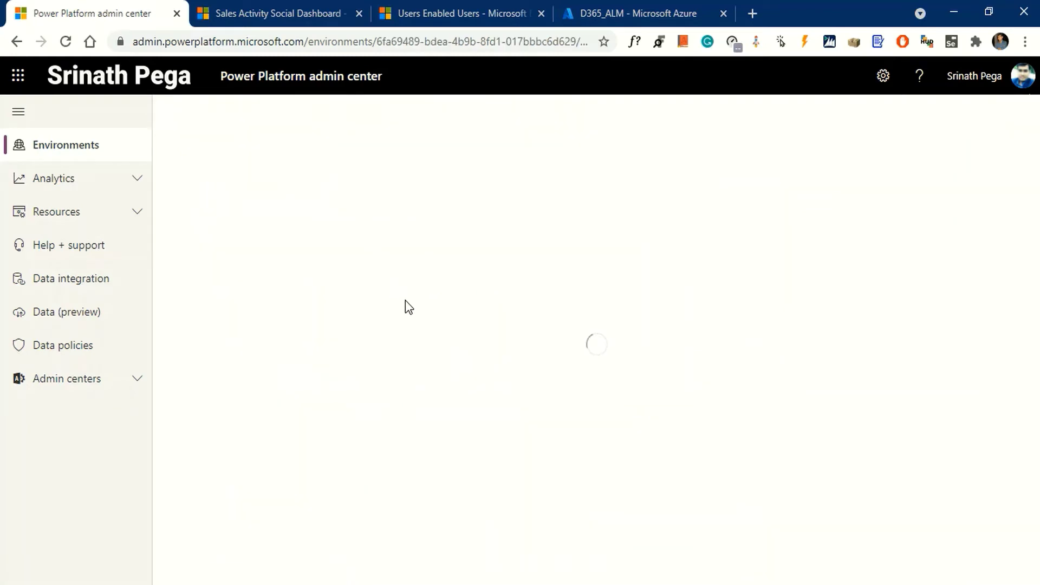
left_click(215, 330)
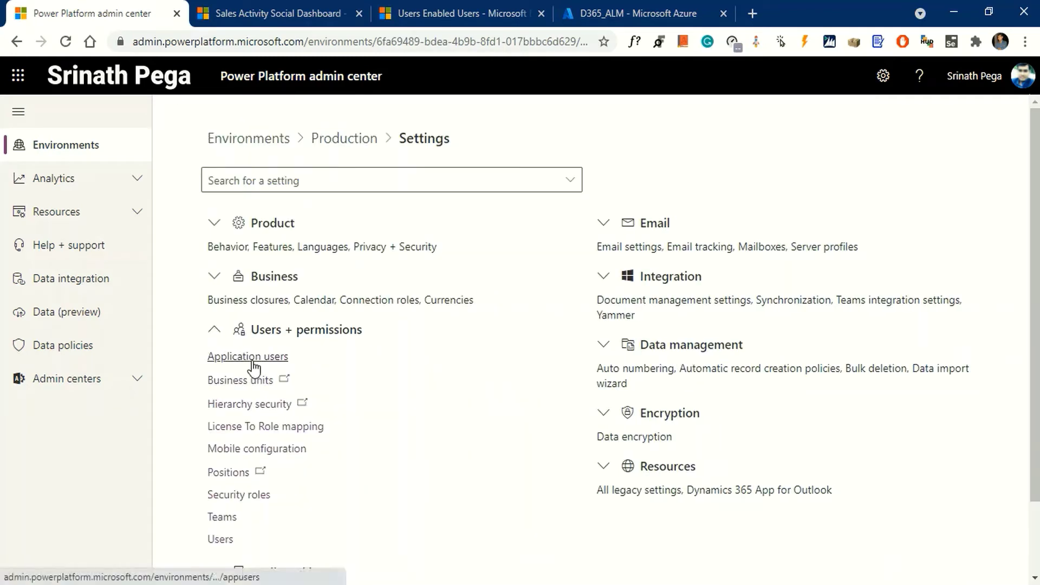
left_click(251, 358)
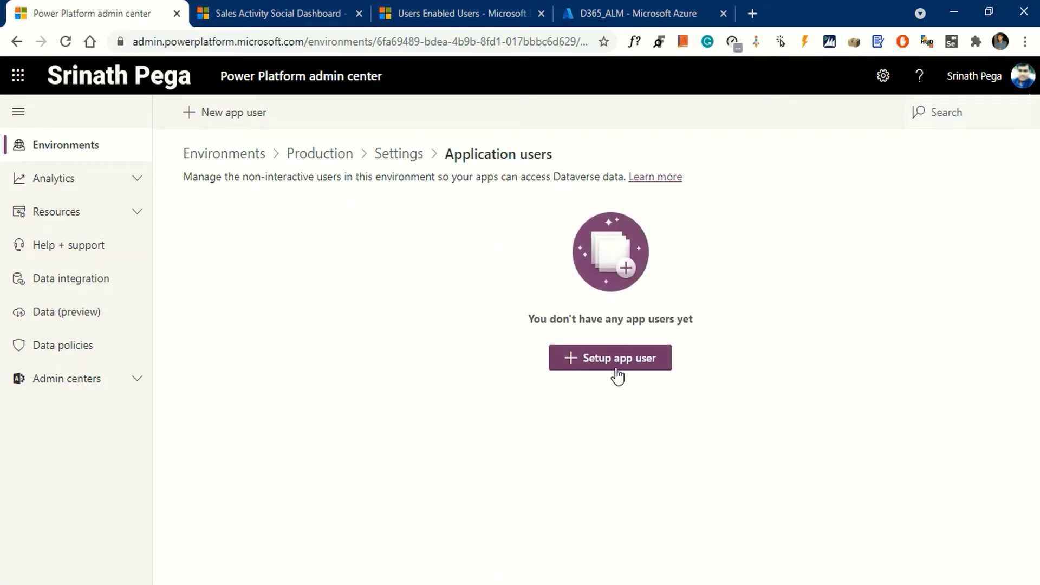
Step: Start a new app user in the Production environment and add the D365_ALM app from Azure Active Directory
left_click(638, 368)
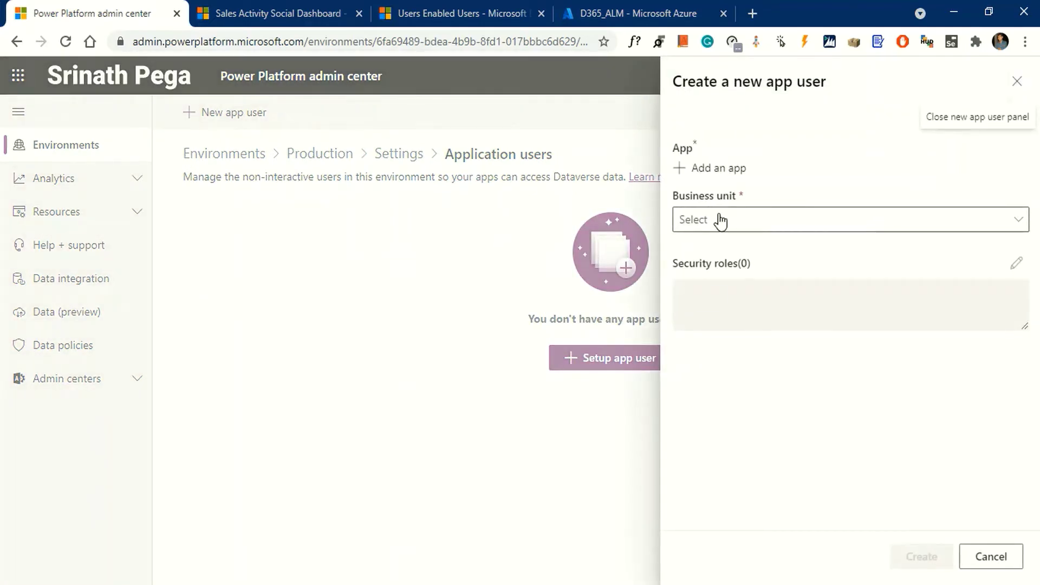
left_click(712, 169)
left_click(719, 273)
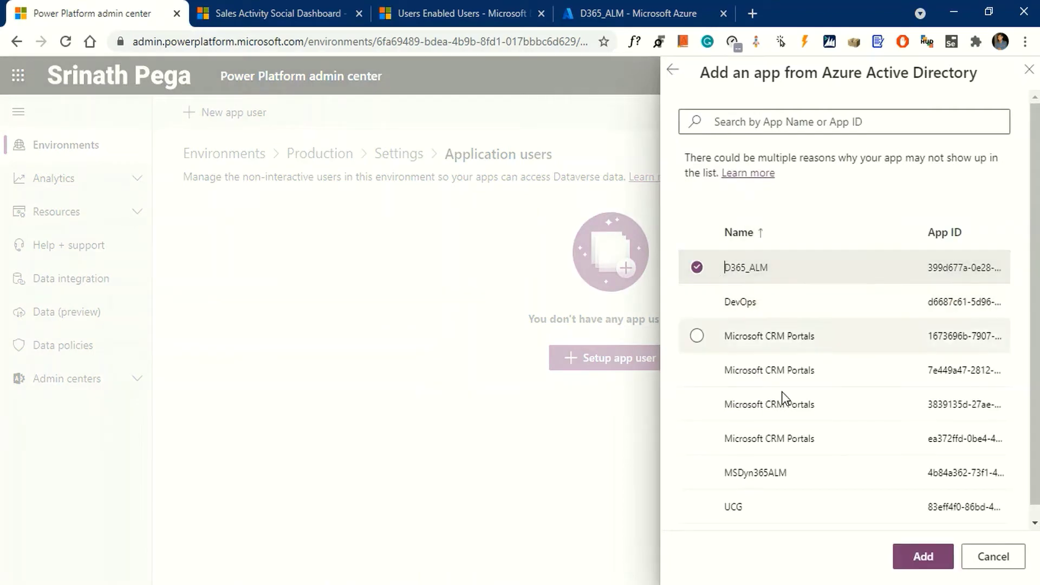
left_click(923, 556)
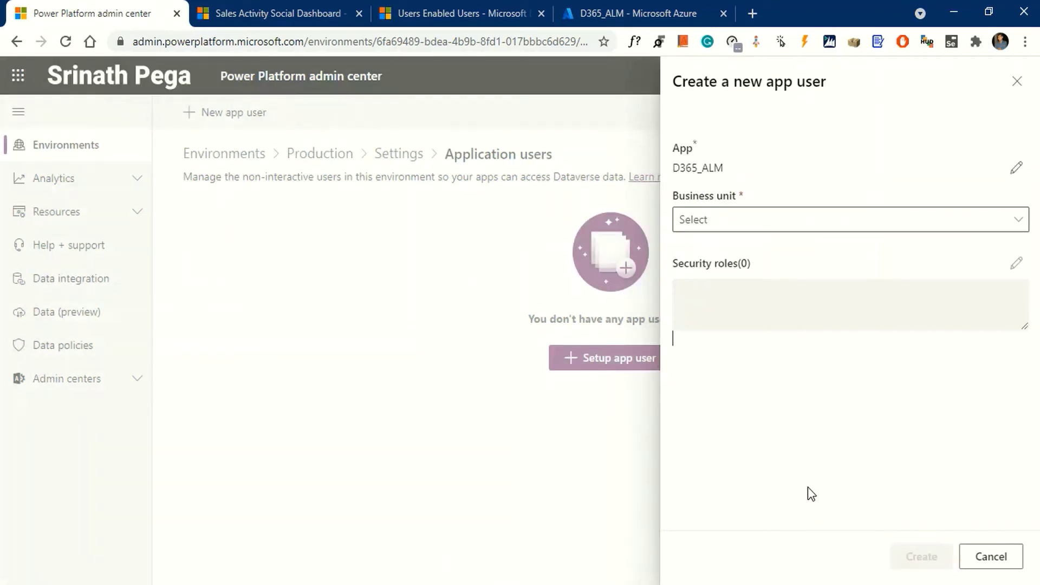
Step: Assign the business unit orgeb31e88d and the System Administrator security role to the new app user, and create it
left_click(1002, 227)
left_click(886, 247)
left_click(1013, 265)
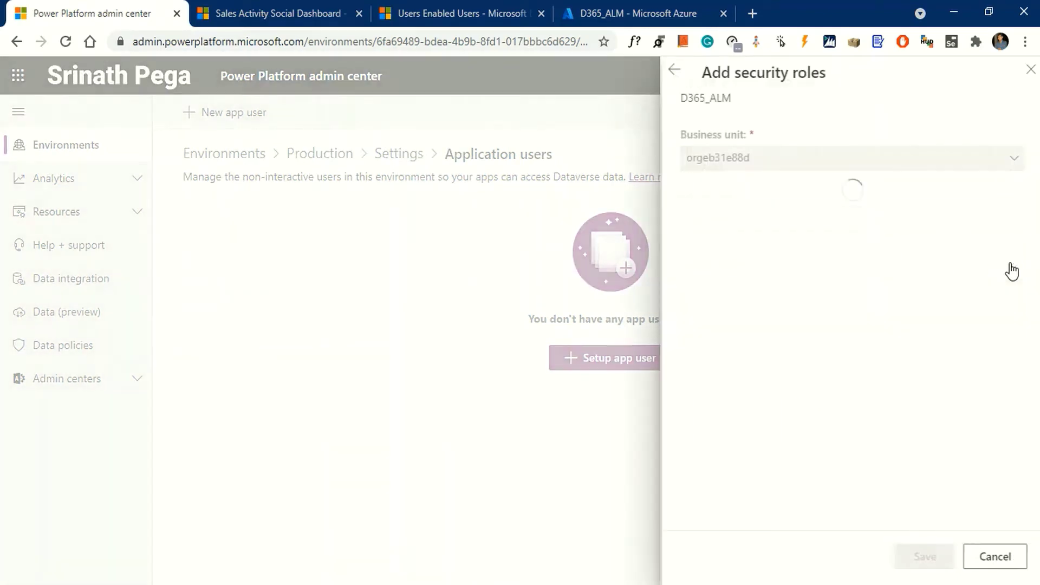
scroll(785, 325, "down", 5)
left_click(815, 390)
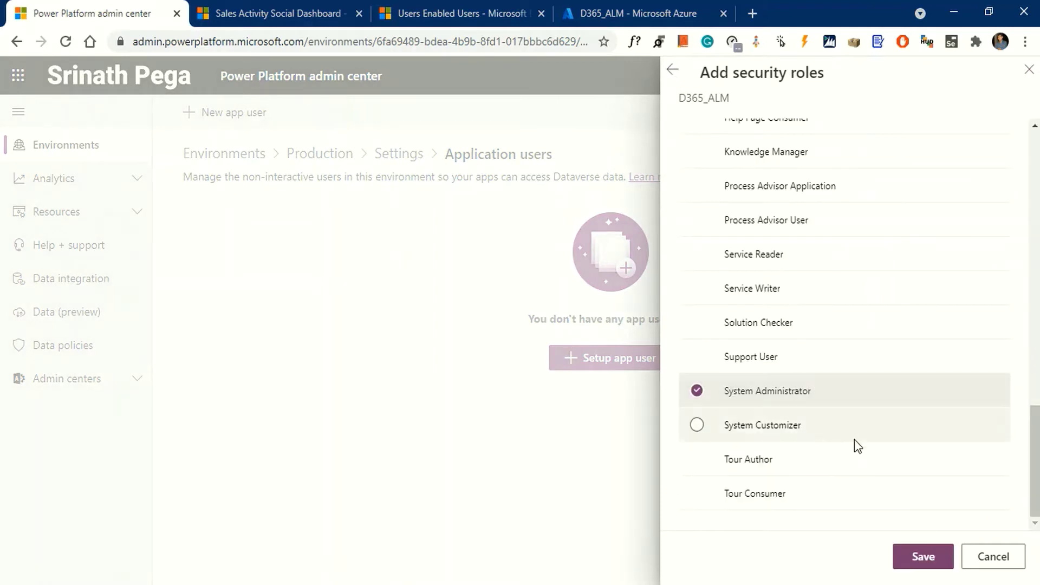
left_click(923, 556)
left_click(921, 556)
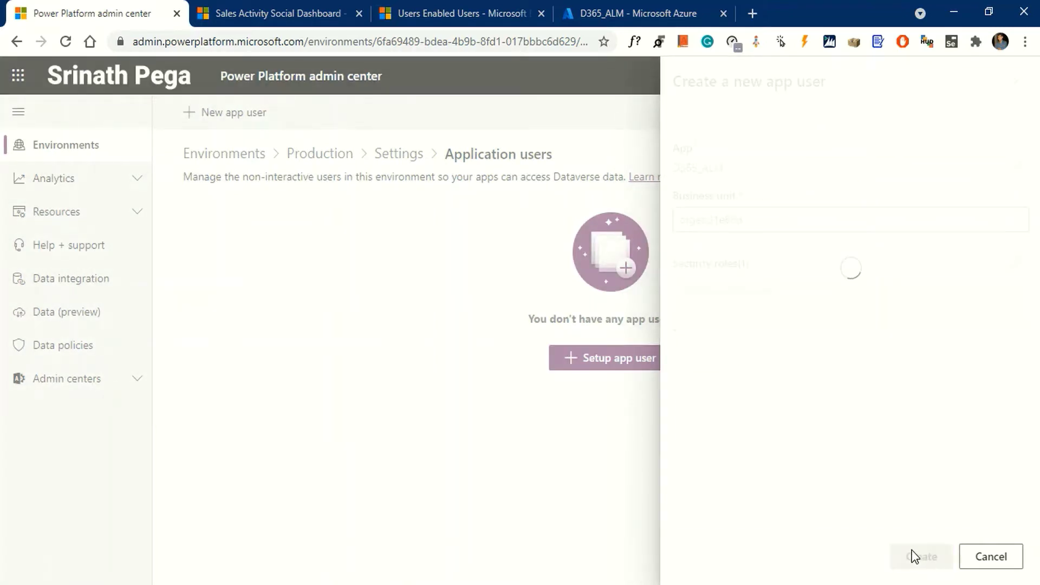
Step: Switch to the MSDyn365 project in Azure DevOps and open the service connections in its project settings
left_click(210, 182)
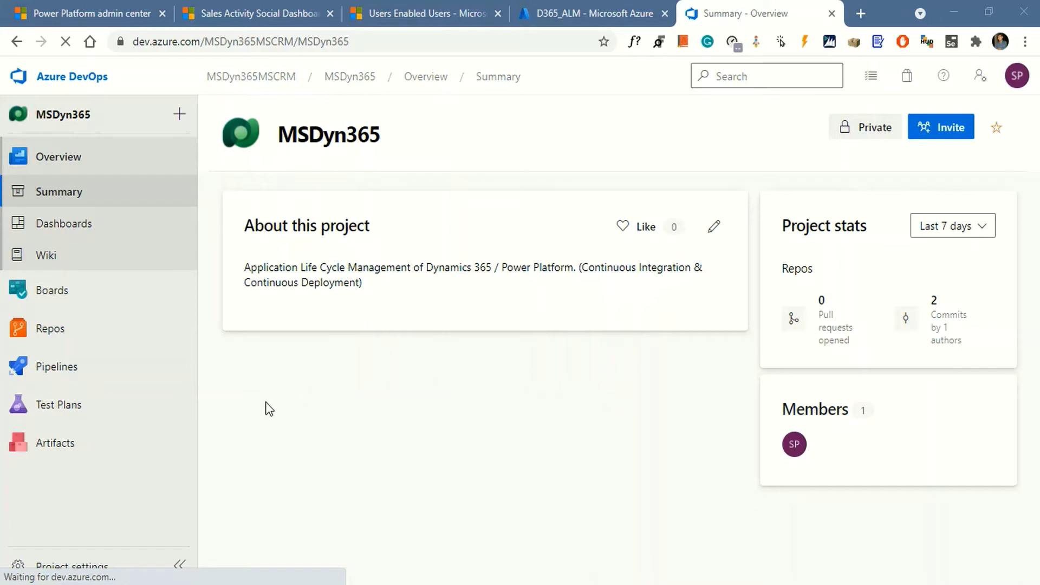
left_click(80, 569)
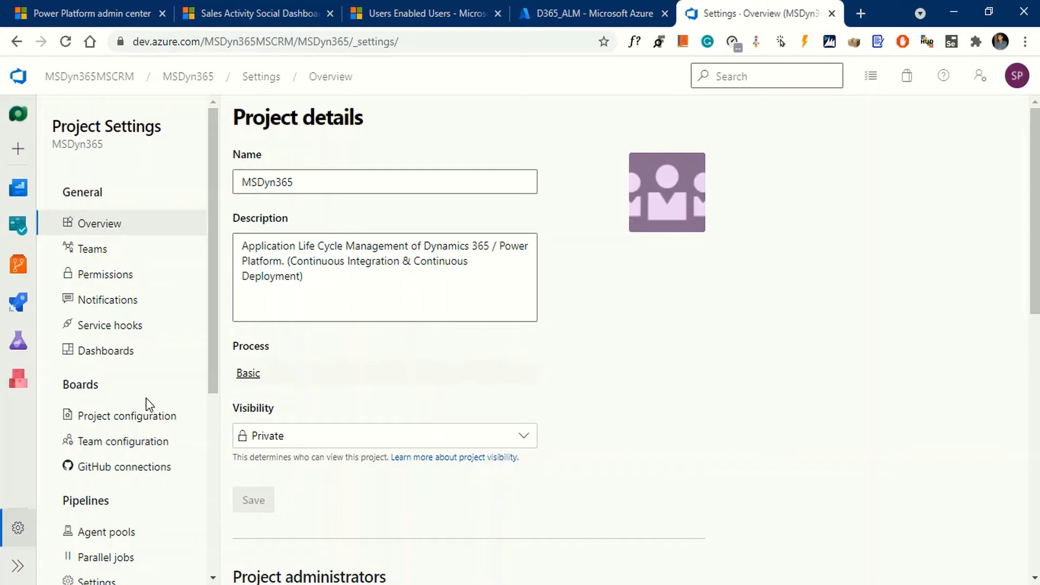
scroll(149, 404, "down", 3)
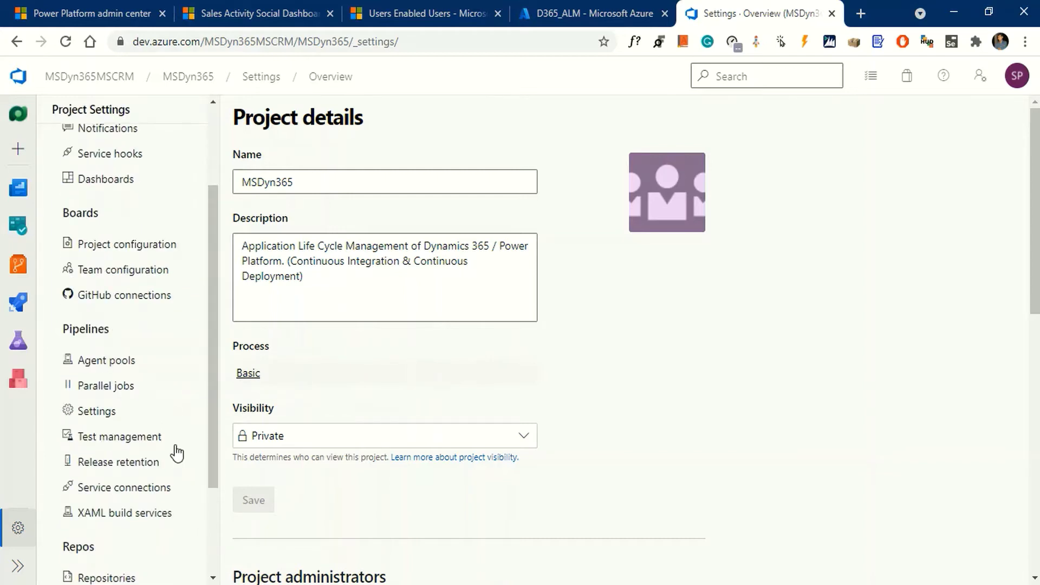
left_click(130, 490)
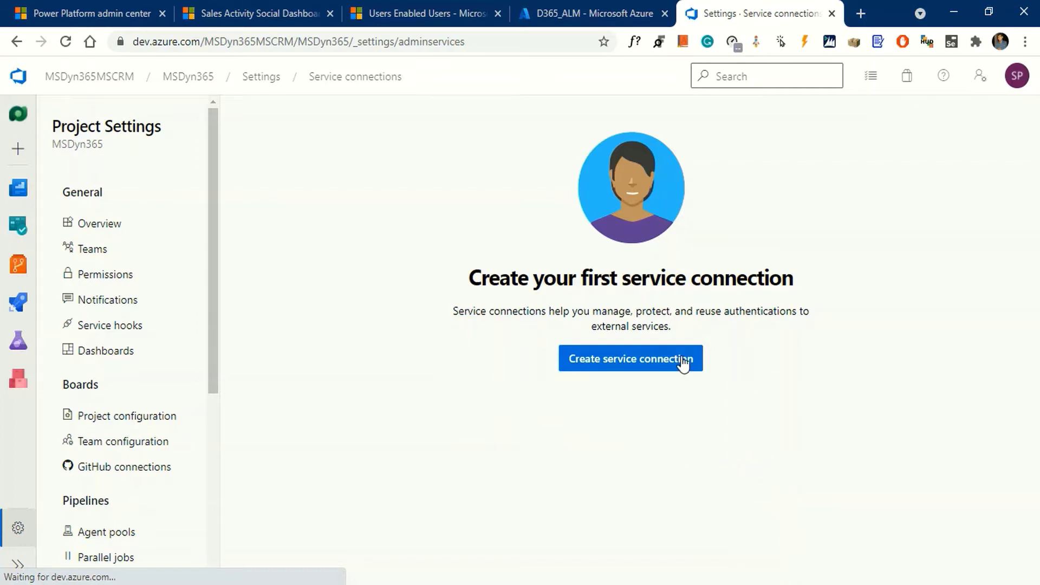
Step: Start creating a new service connection of the type Power Platform
left_click(637, 359)
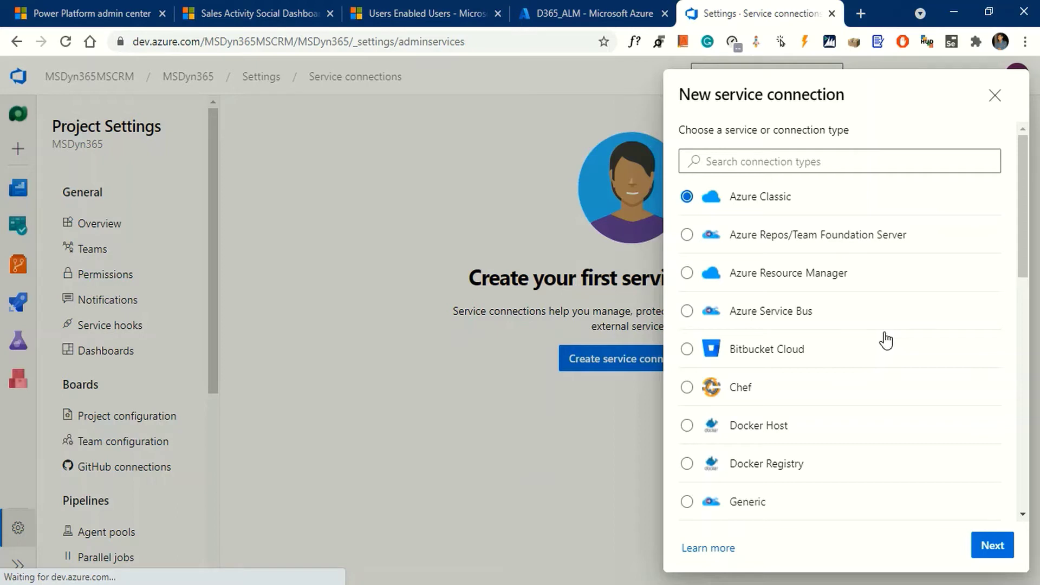
scroll(885, 341, "down", 5)
scroll(887, 348, "down", 4)
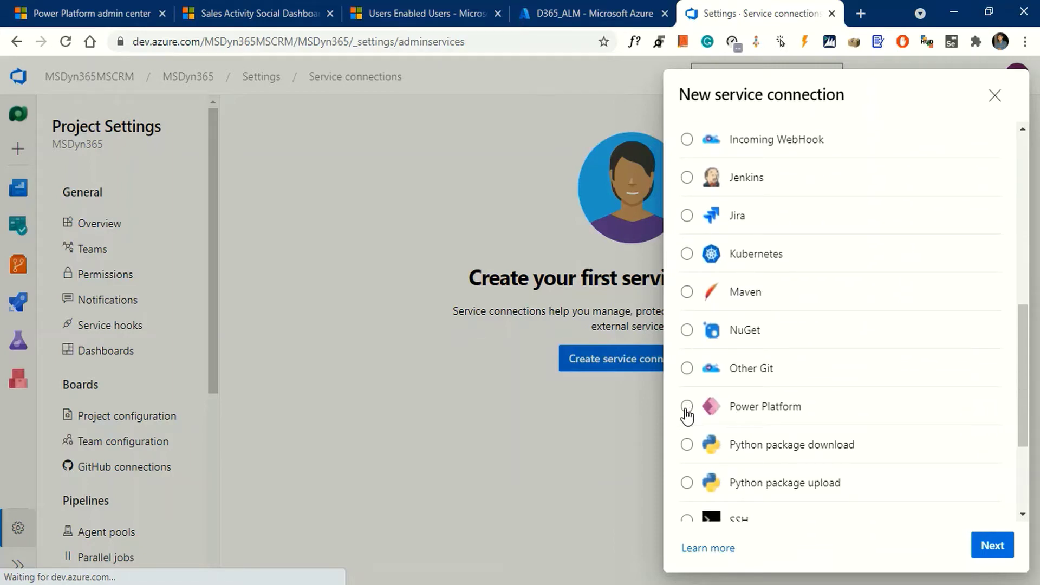
left_click(686, 410)
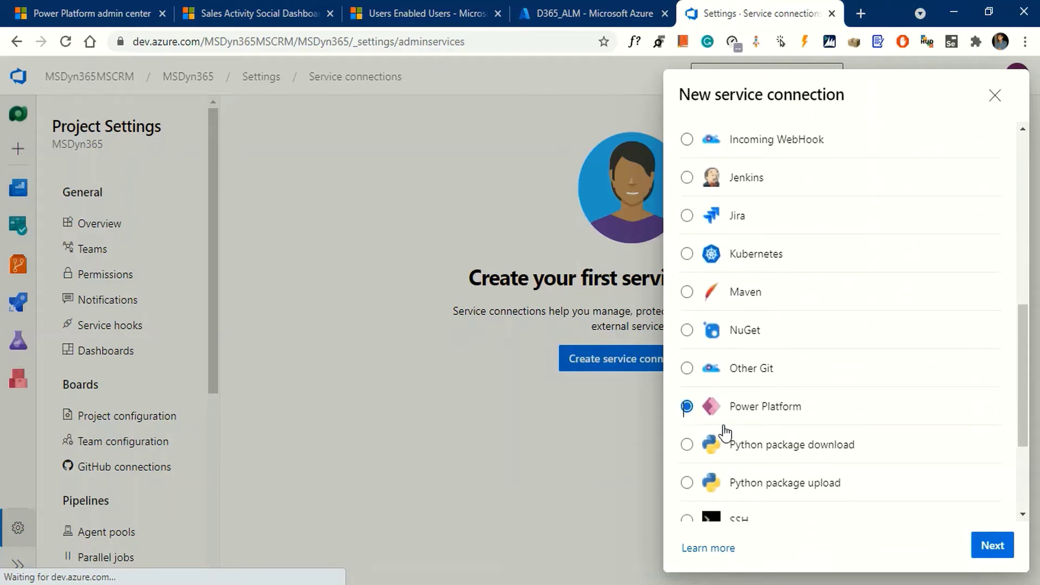
left_click(991, 547)
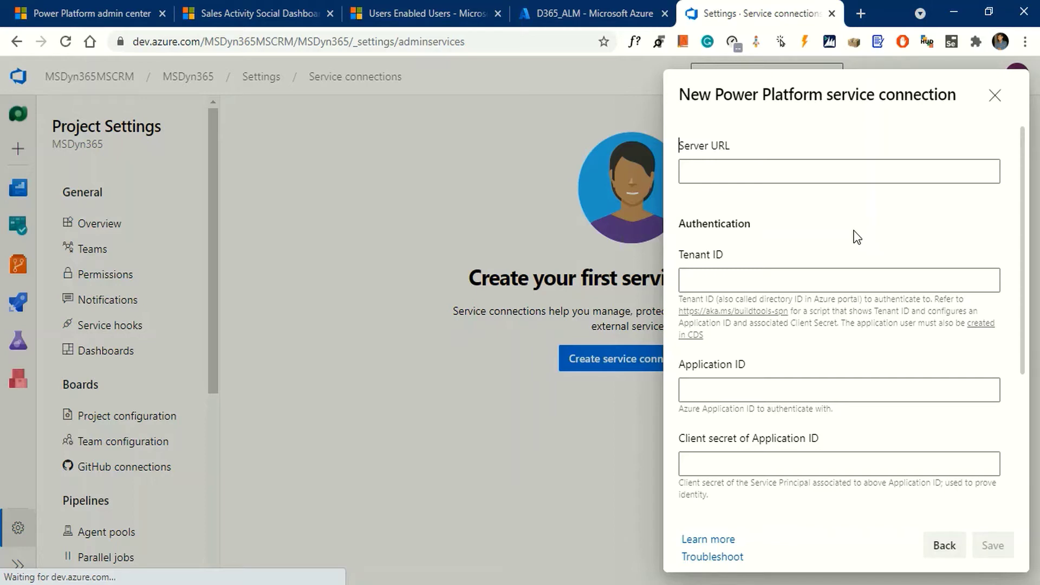
Step: Copy the Dev environment's URL from the Power Platform admin center and paste it as the Server URL of the new service connection
left_click(103, 17)
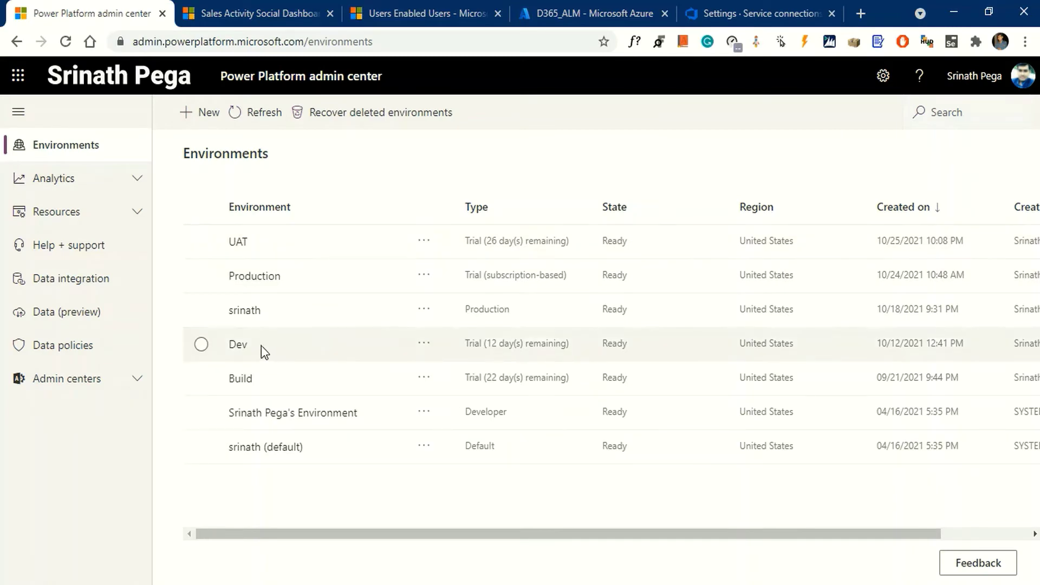
left_click(234, 346)
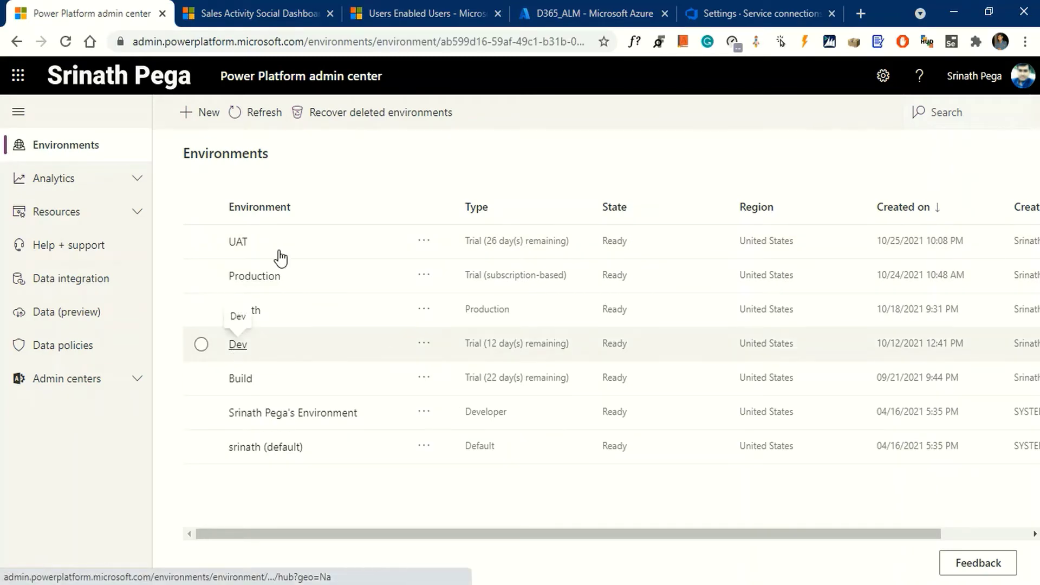
right_click(280, 272)
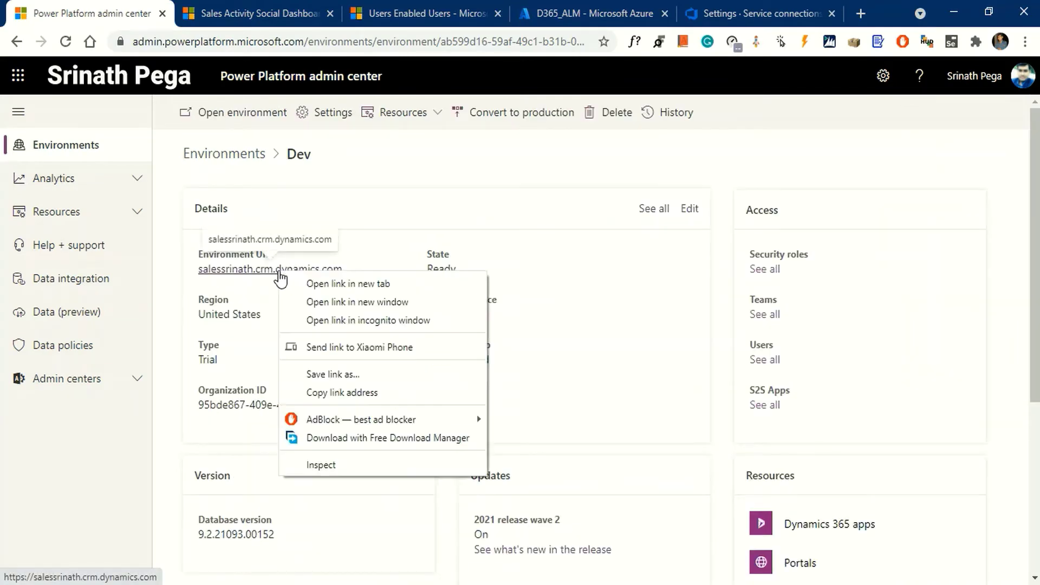
left_click(378, 396)
left_click(760, 14)
left_click(710, 170)
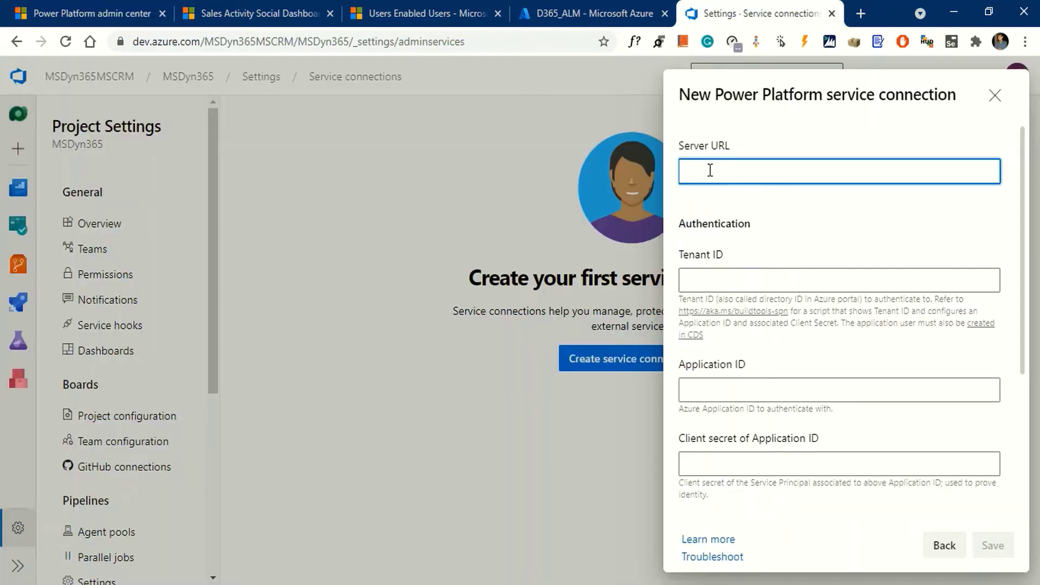
key("ctrl+v")
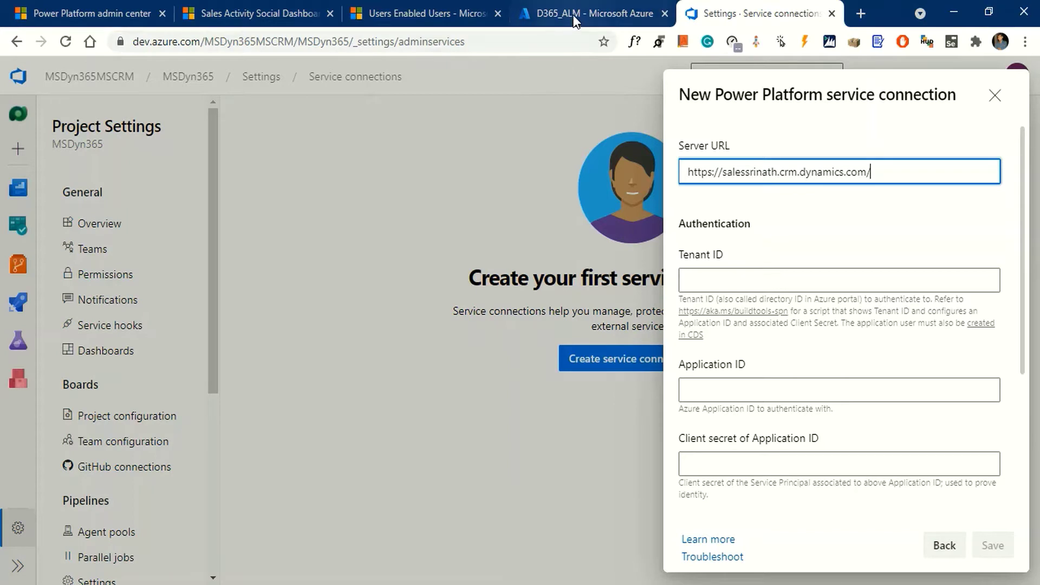
Step: Copy the directory (tenant) ID of the D365_ALM app from the Azure portal and paste it as the connection's Tenant ID
left_click(629, 14)
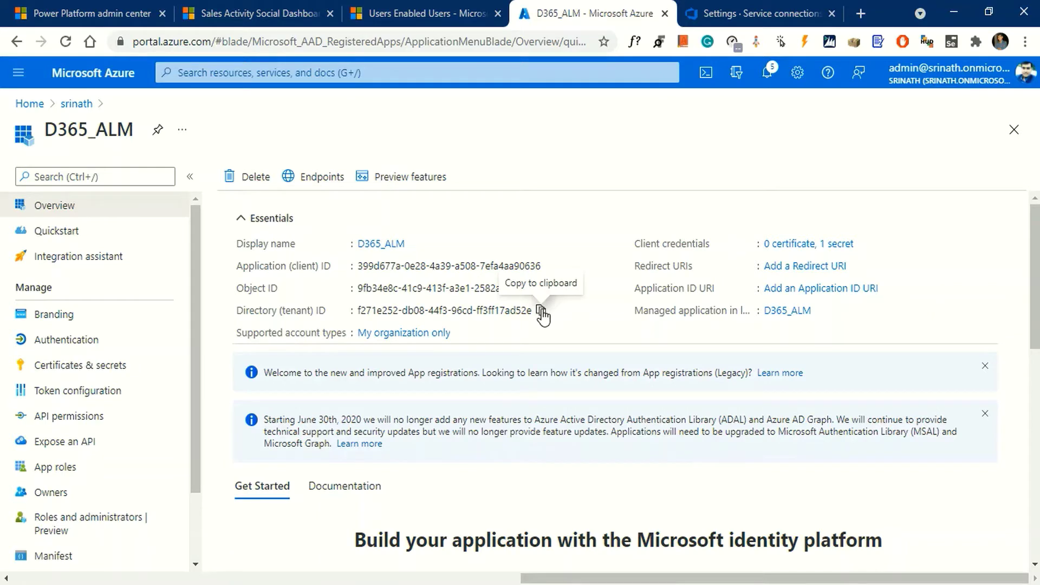
left_click(541, 310)
left_click(759, 13)
left_click(749, 280)
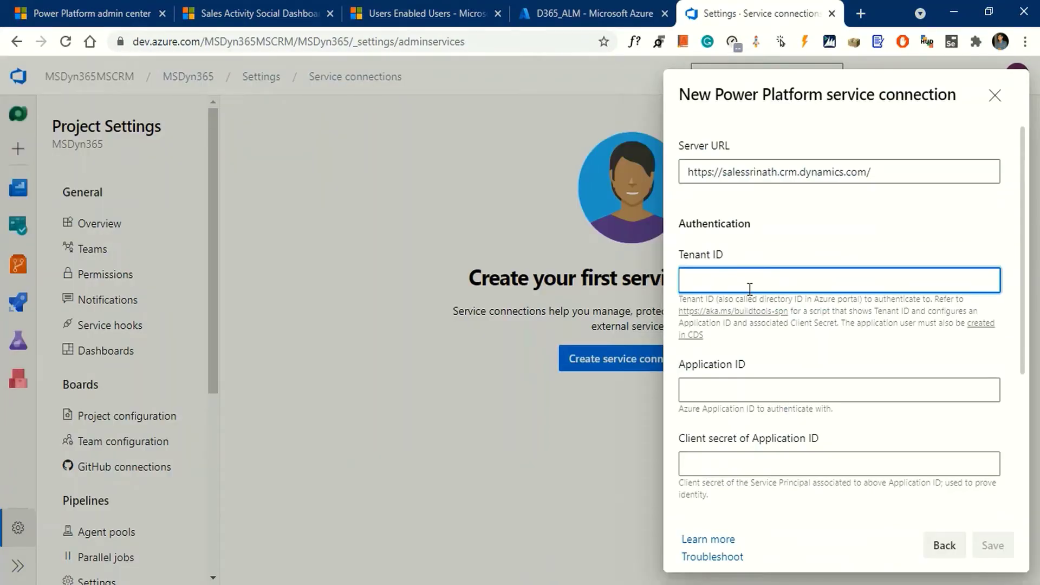
key("ctrl+v")
Step: Copy the application (client) ID of the D365_ALM app from the Azure portal and paste it as the connection's Application ID
scroll(827, 347, "down", 1)
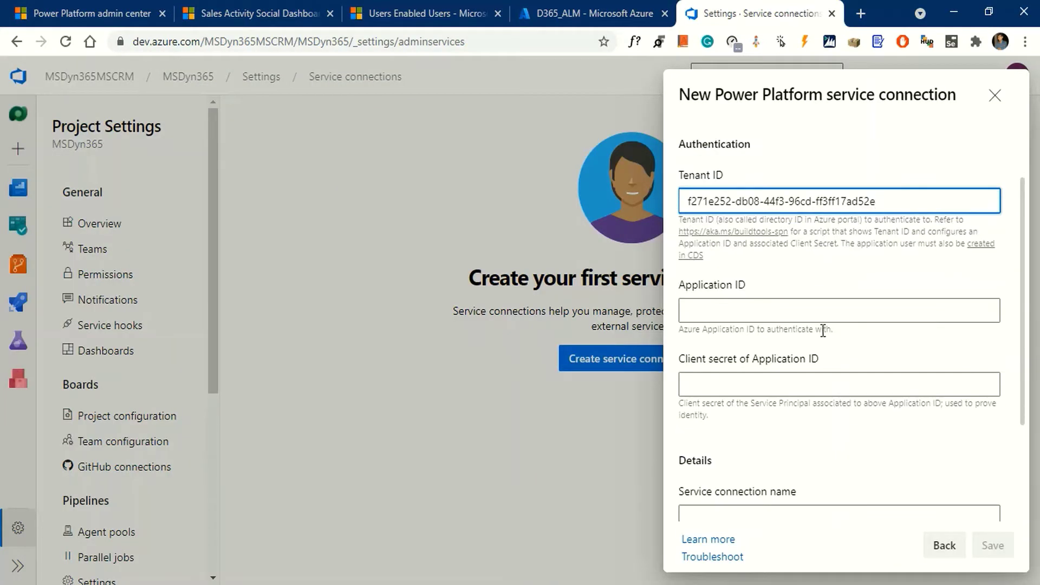
key("ctrl+shift+Tab")
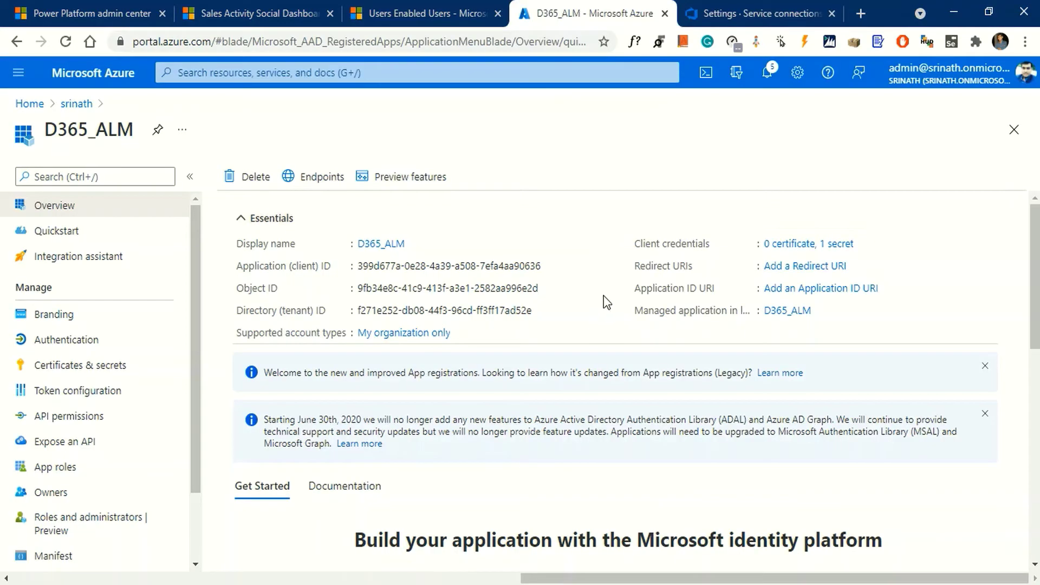
left_click(551, 266)
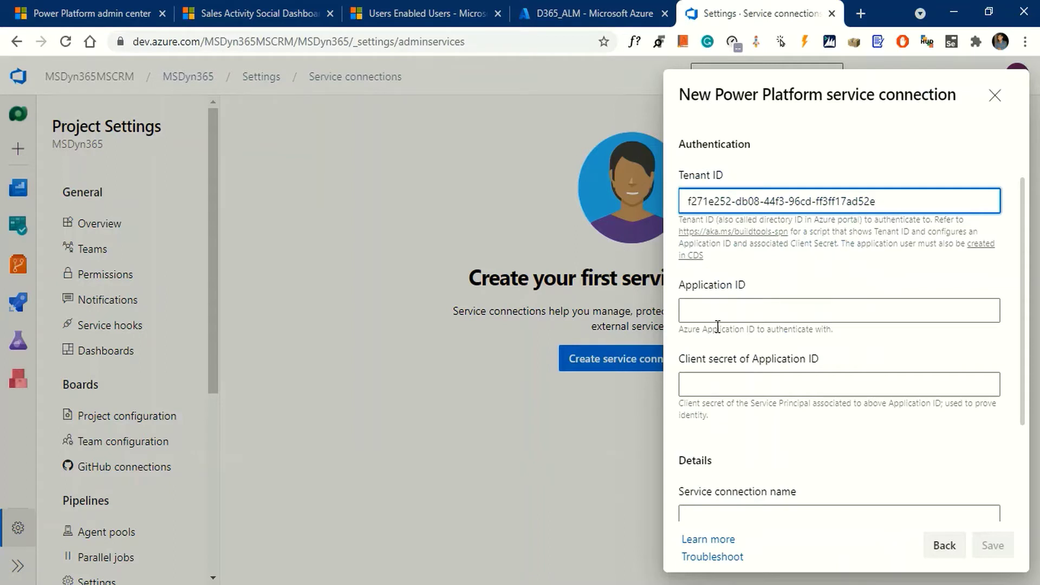
left_click(720, 313)
key("ctrl+v")
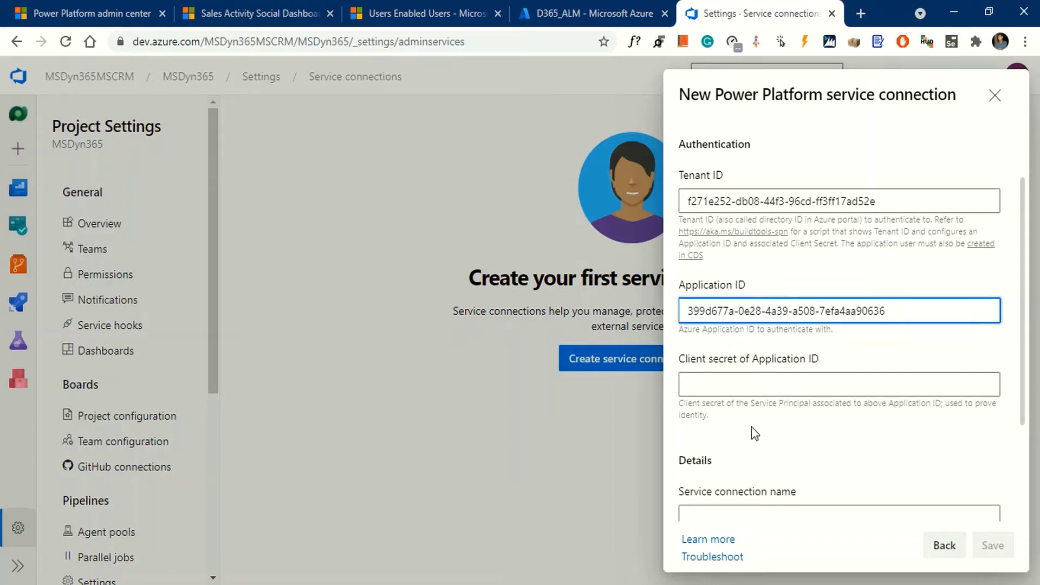
Step: Copy the client secret value from D365_ALM's certificates and secrets in Azure and paste it into the connection's Client secret of Application ID field
left_click(583, 9)
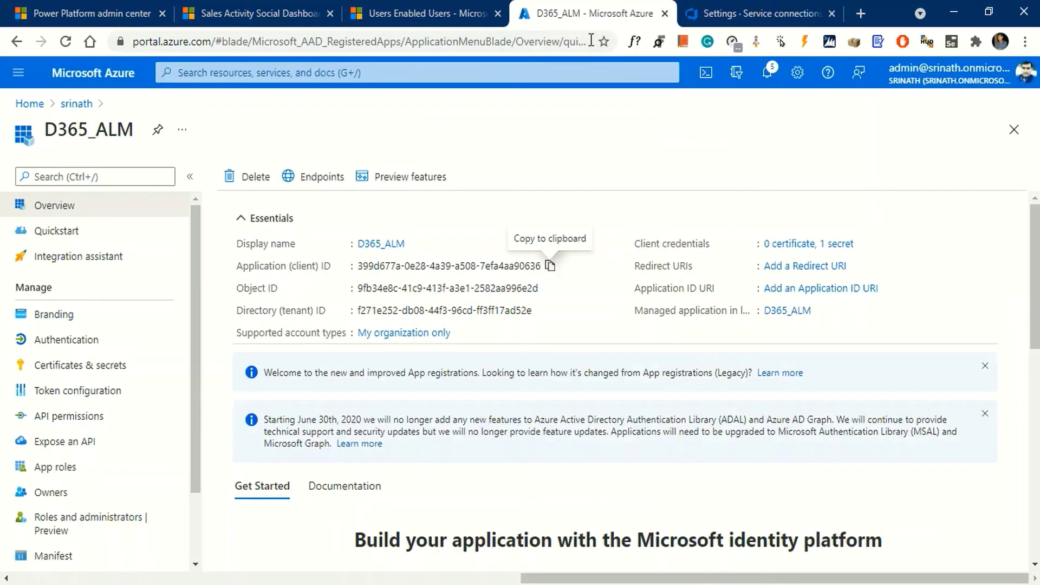
left_click(96, 373)
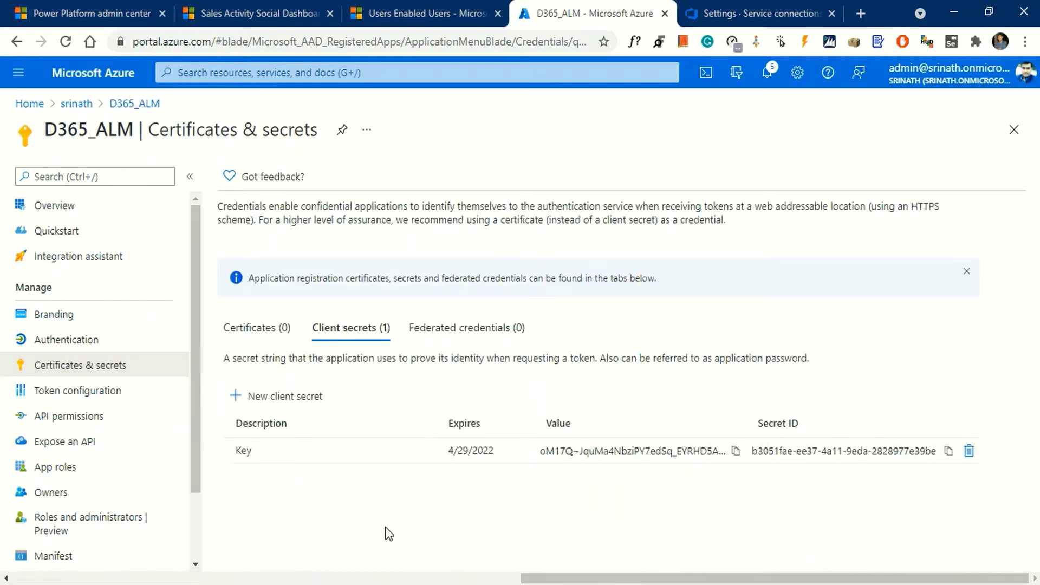
left_click(737, 451)
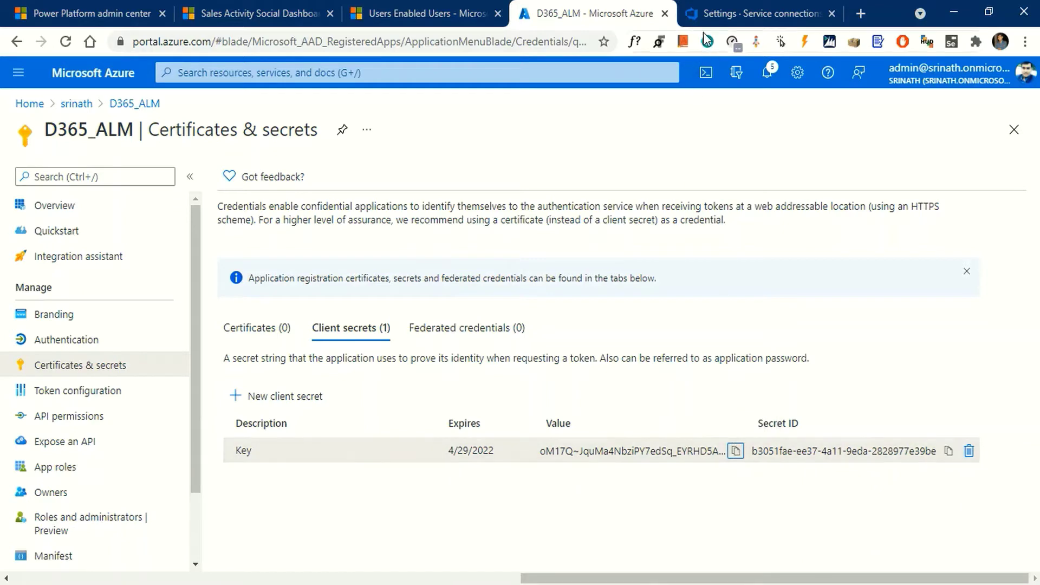
left_click(731, 16)
left_click(728, 386)
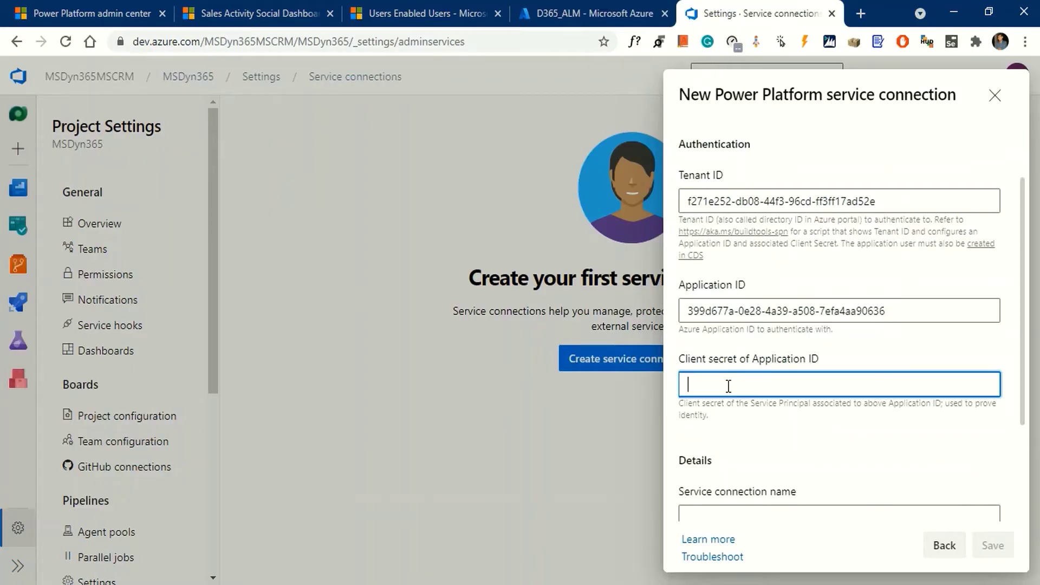
key("ctrl+v")
Step: Name the service connection ALM.Dev and grant access permission to all pipelines
scroll(757, 409, "down", 3)
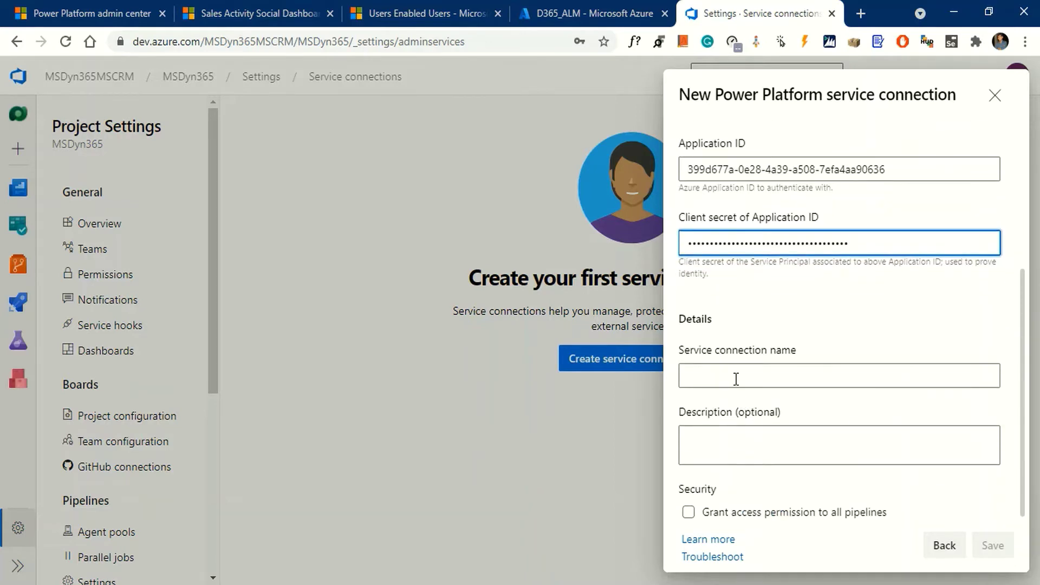
left_click(736, 379)
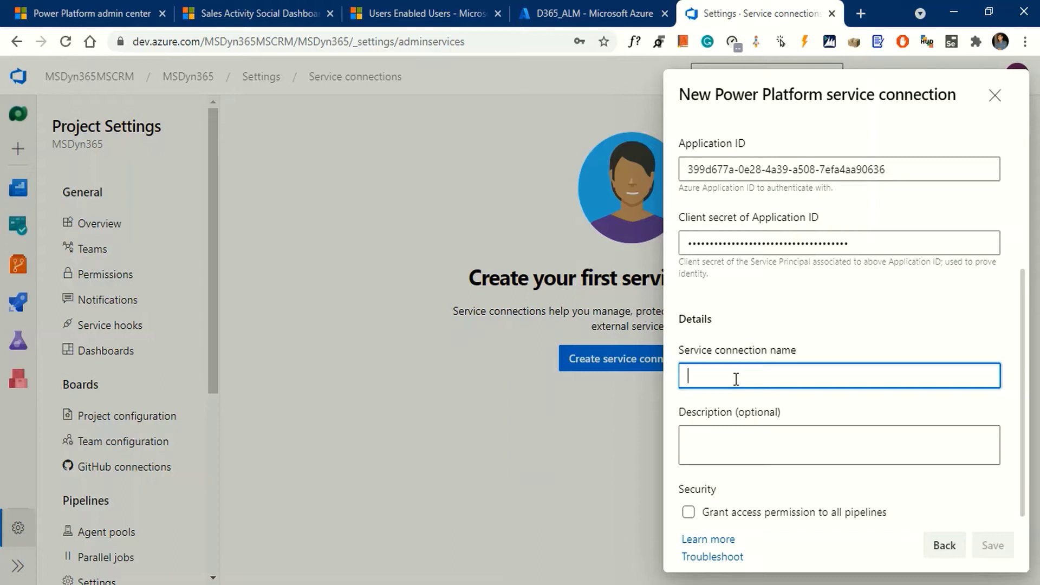
type("ALM")
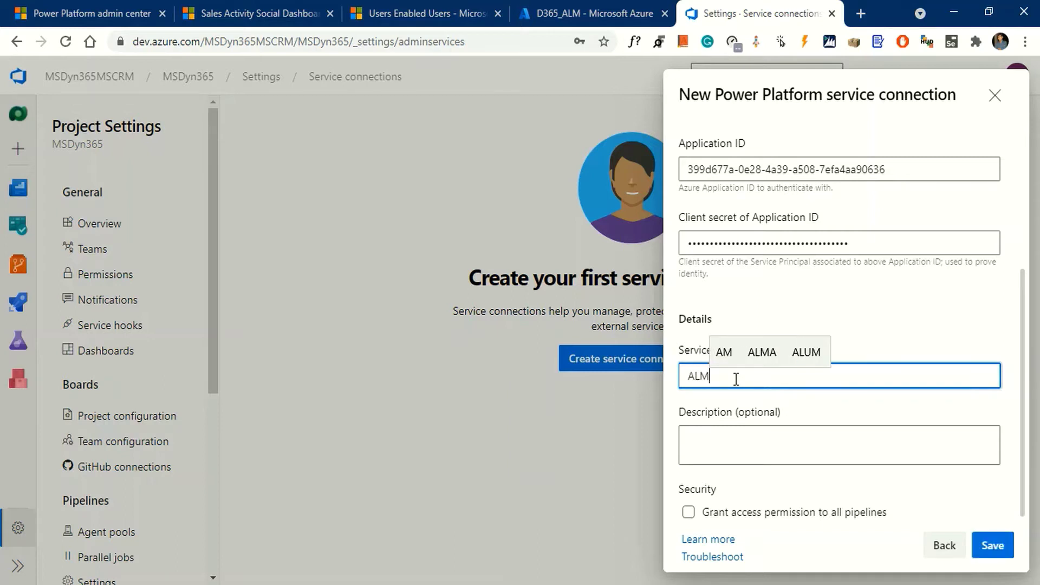
type(".D")
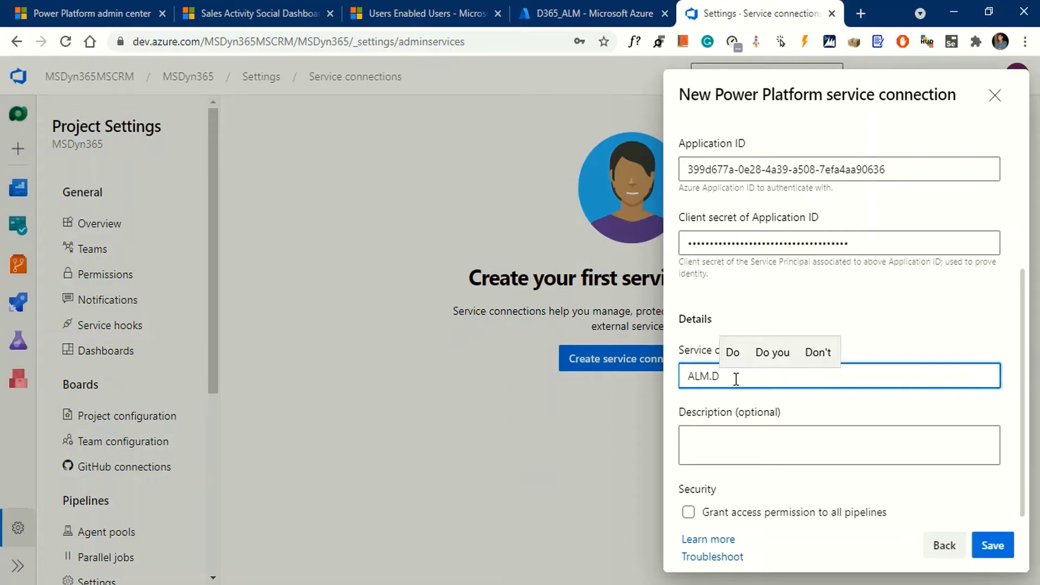
type("evv")
key("BackSpace")
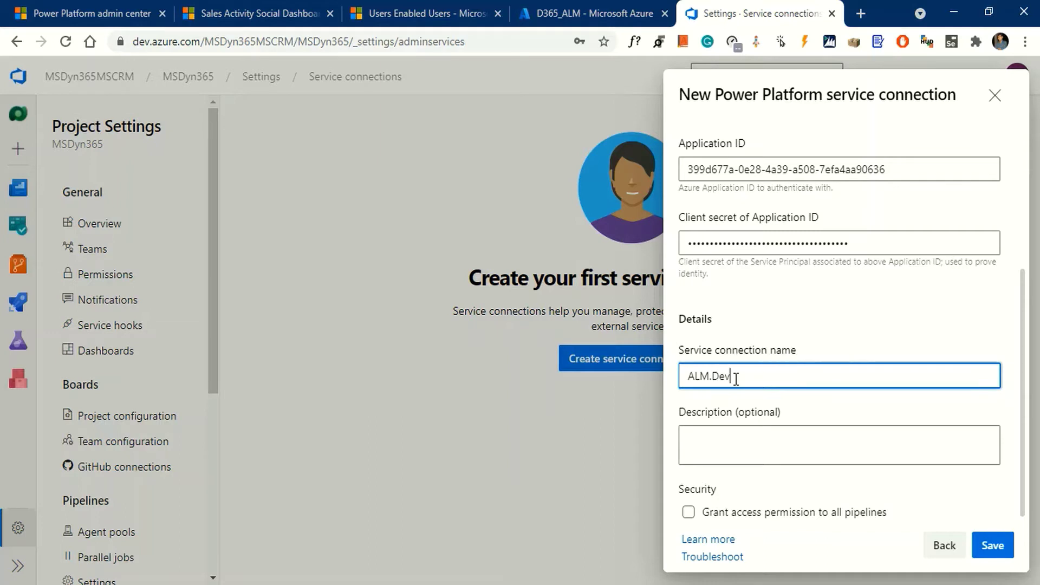
left_click(688, 514)
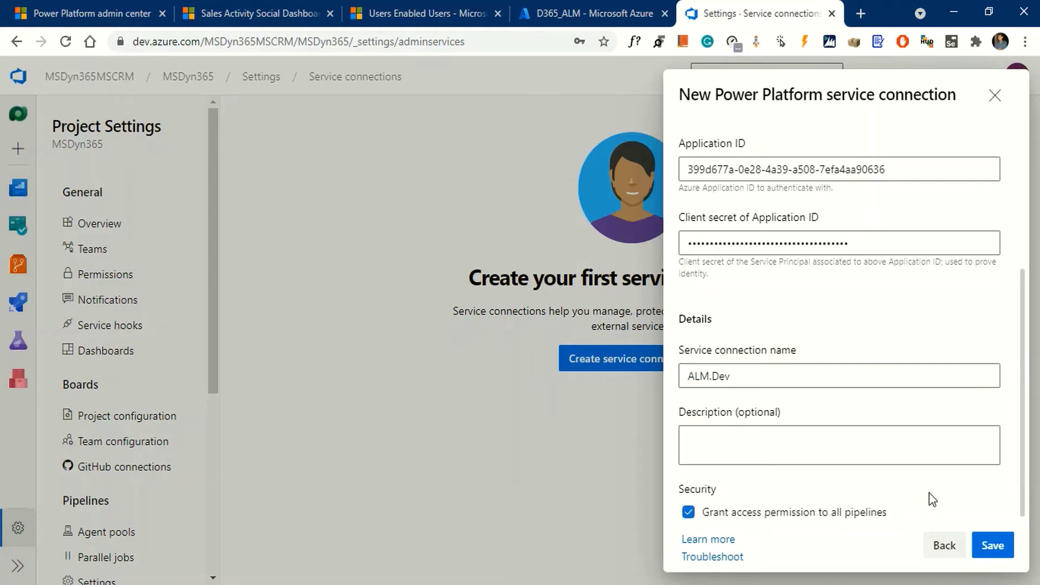
Step: Save the ALM.Dev service connection and start another new service connection of type Power Platform
left_click(996, 546)
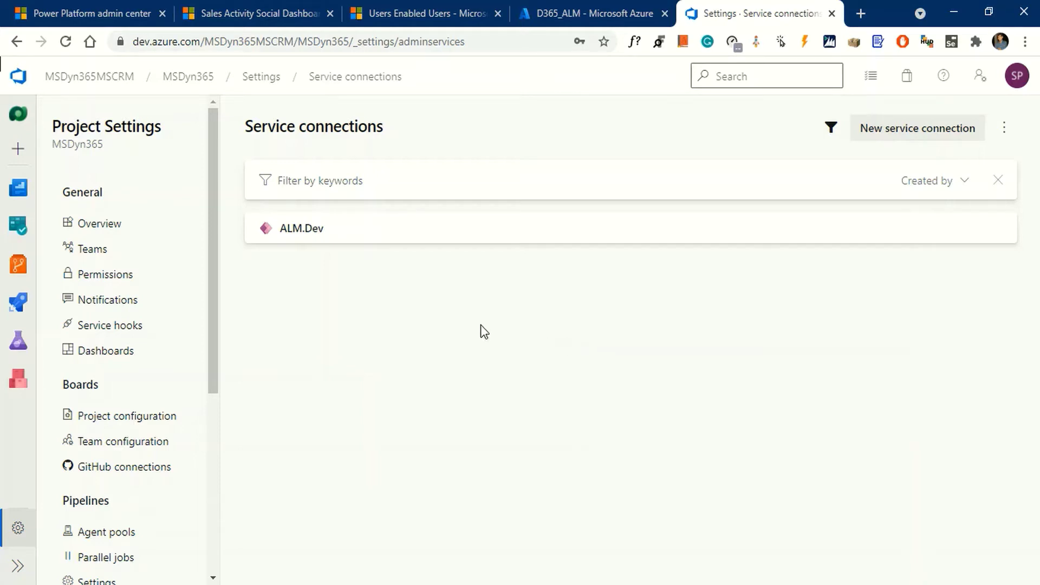
left_click(926, 137)
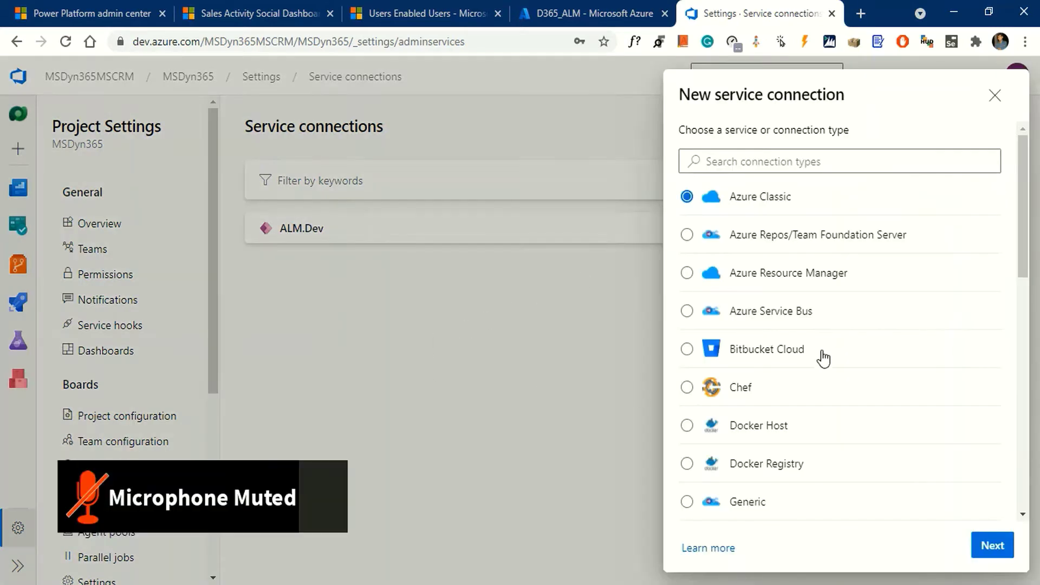
scroll(822, 360, "down", 5)
scroll(825, 372, "down", 3)
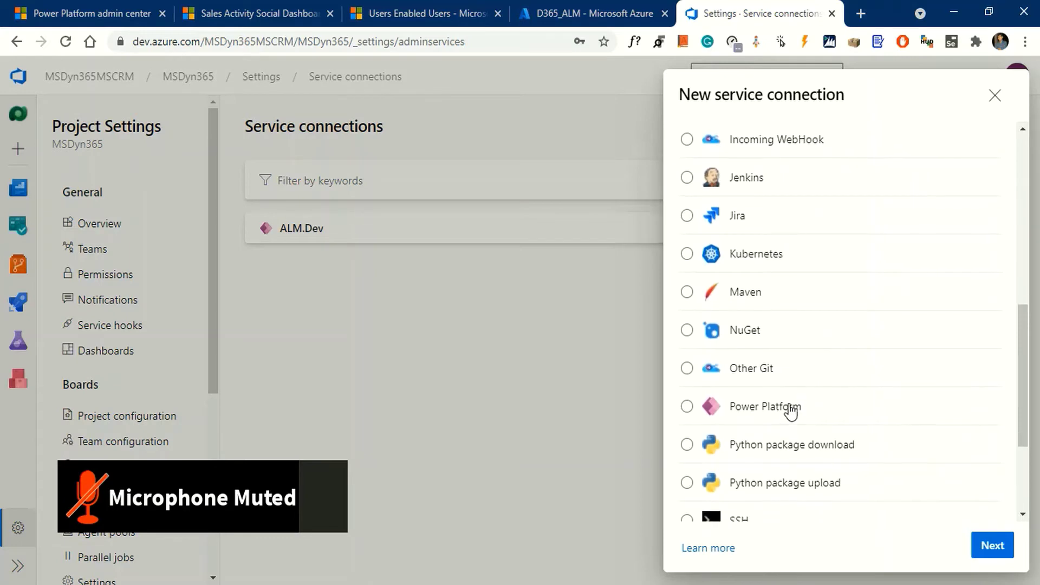
left_click(686, 407)
left_click(993, 548)
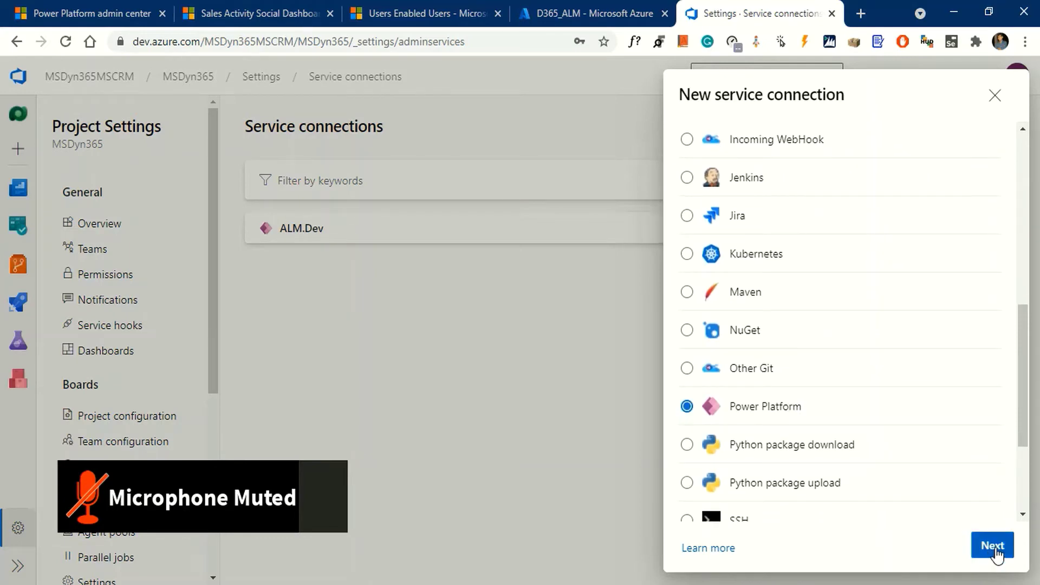
Step: Copy the Build environment's URL from the Power Platform admin center and paste it as the new connection's Server URL in Azure DevOps
left_click(71, 15)
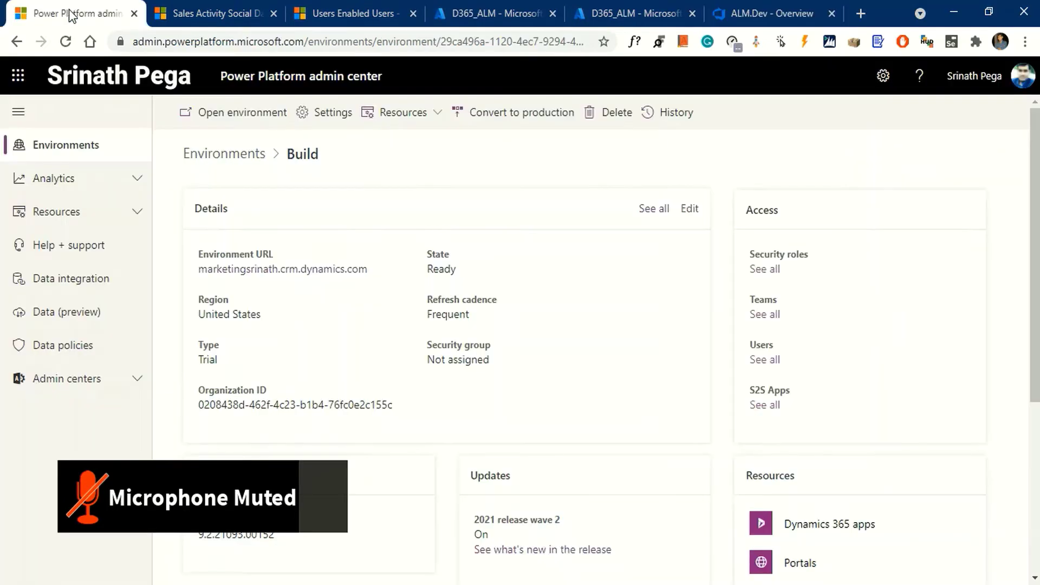
right_click(277, 271)
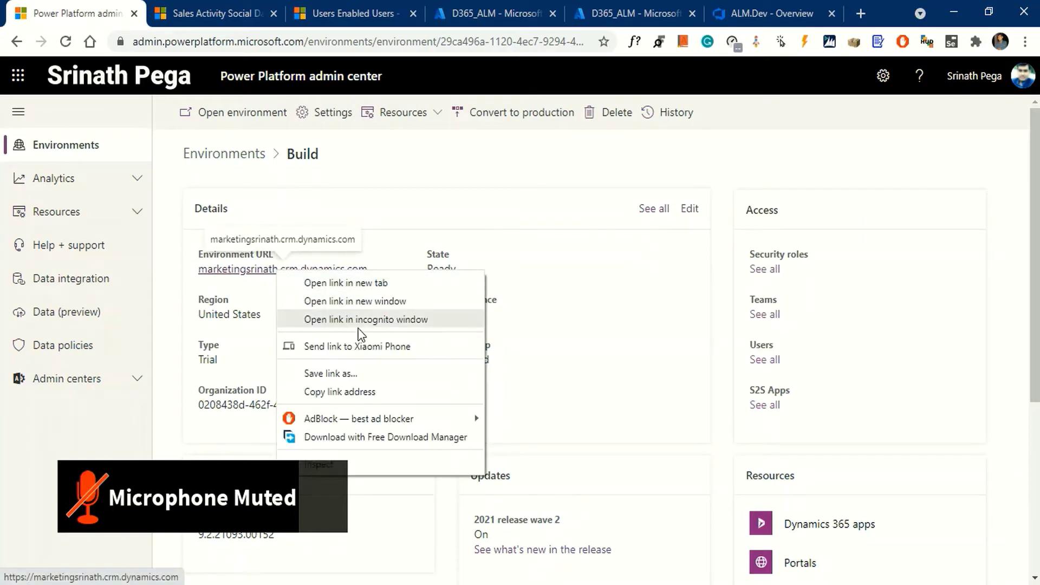
left_click(341, 391)
left_click(769, 14)
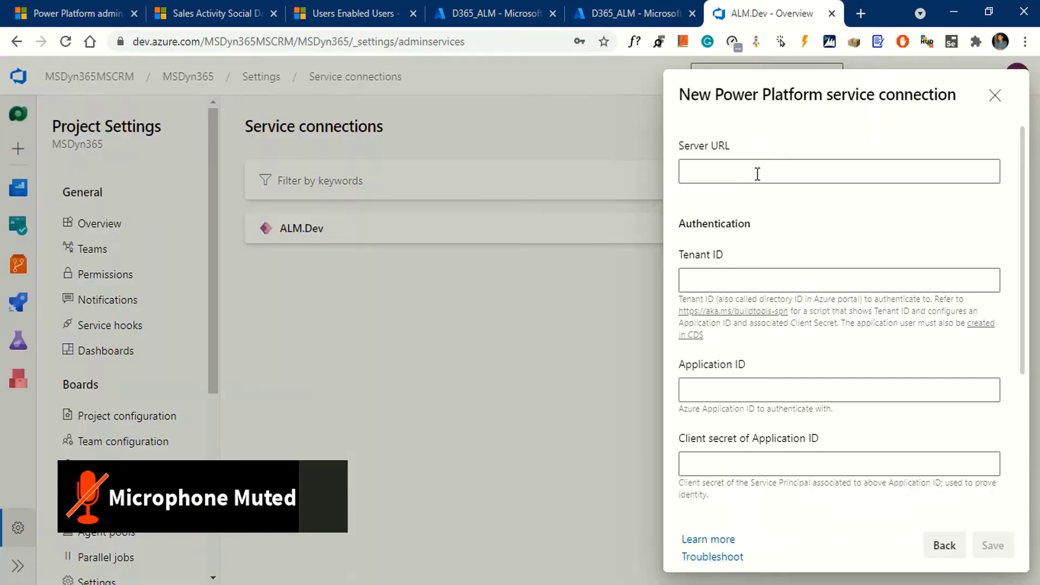
left_click(758, 172)
key("ctrl+v")
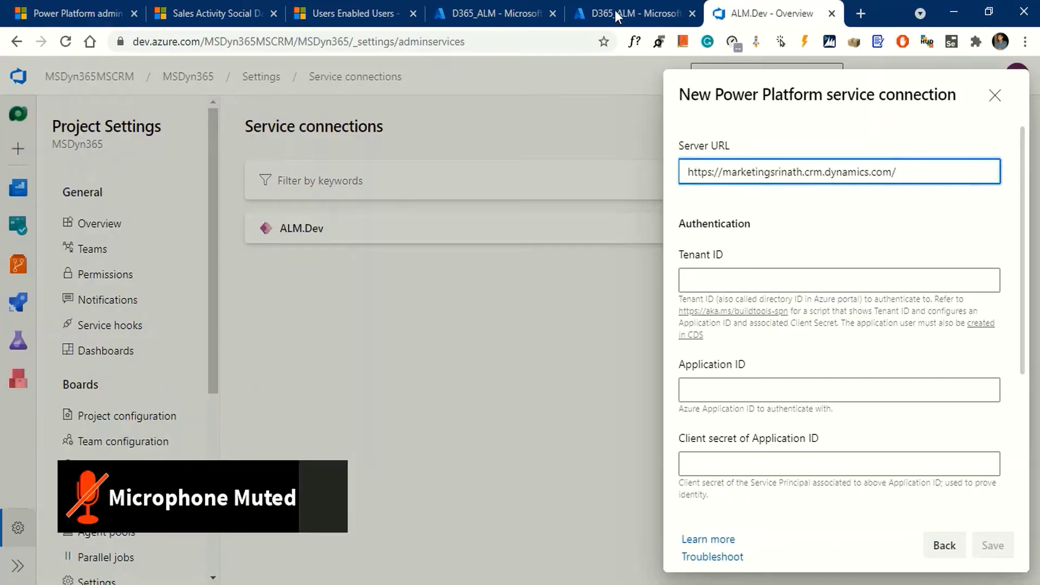
Step: Copy the directory (tenant) ID of D365_ALM from the Azure portal and paste it as the Build connection's Tenant ID
left_click(616, 15)
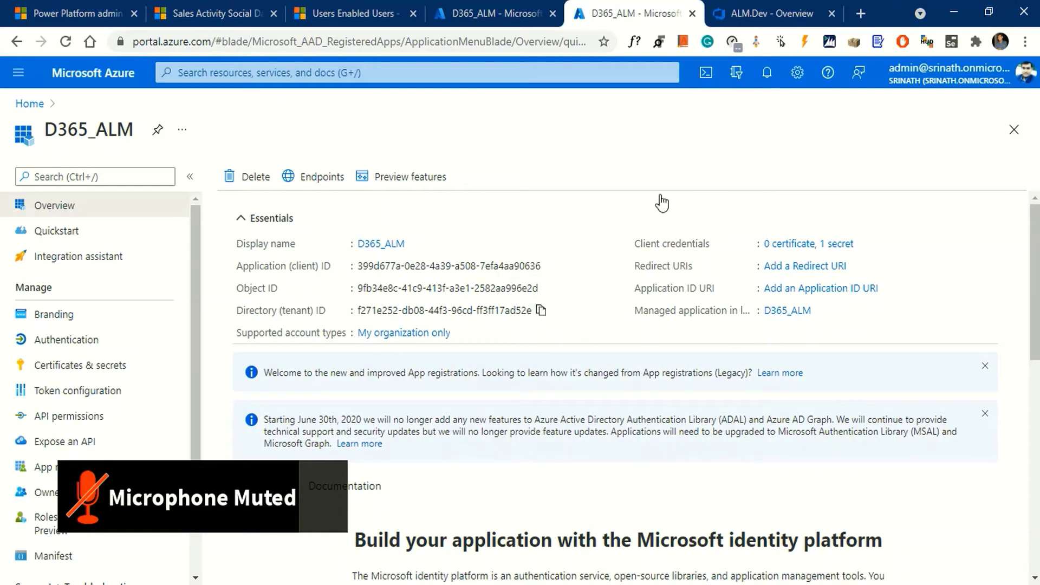
left_click(753, 13)
left_click(764, 277)
key("ctrl+v")
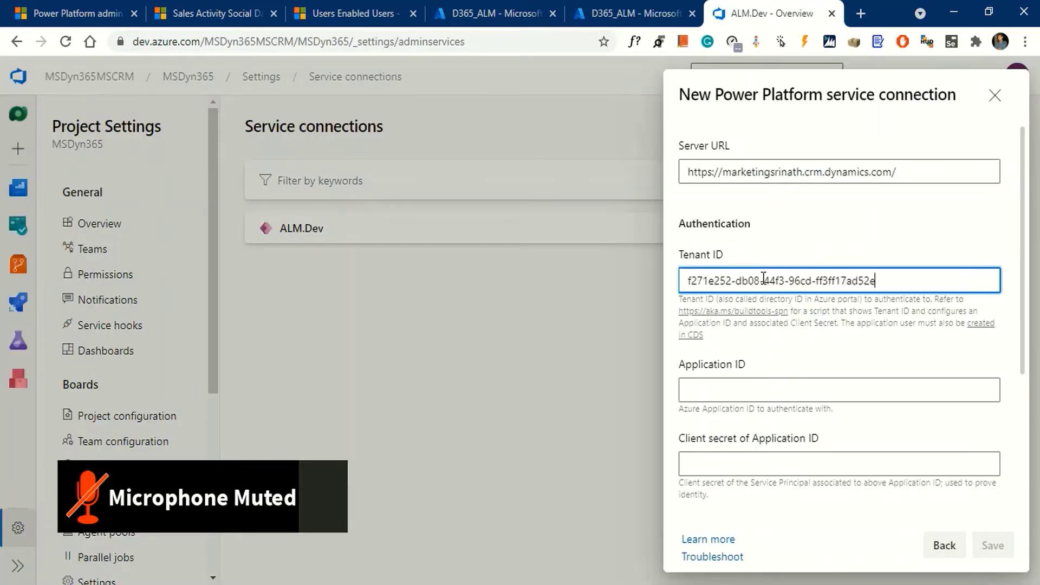
Step: Copy the application (client) ID of D365_ALM from the Azure portal and paste it as the Build connection's Application ID
left_click(609, 16)
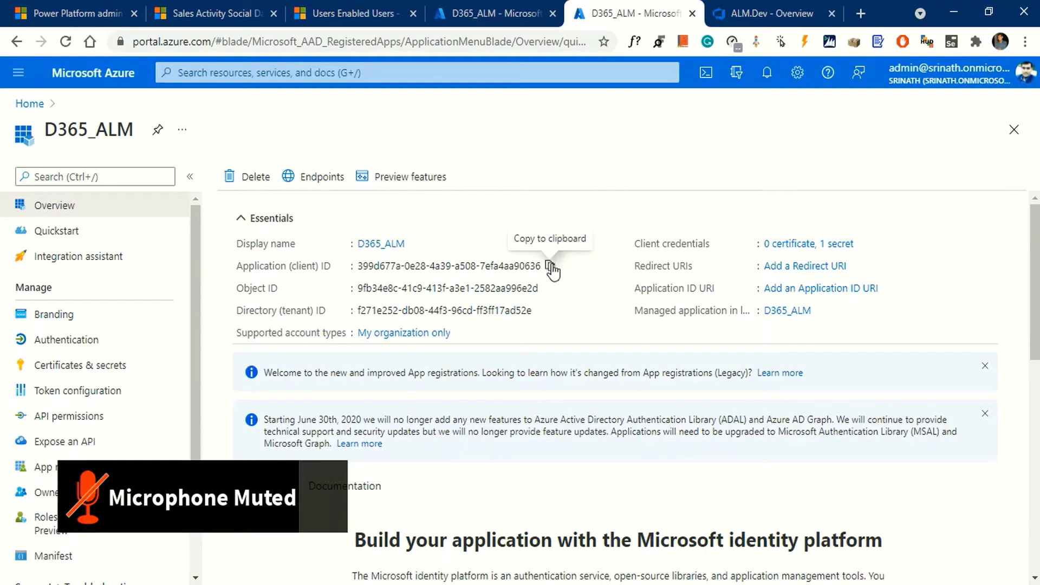
left_click(756, 7)
left_click(755, 386)
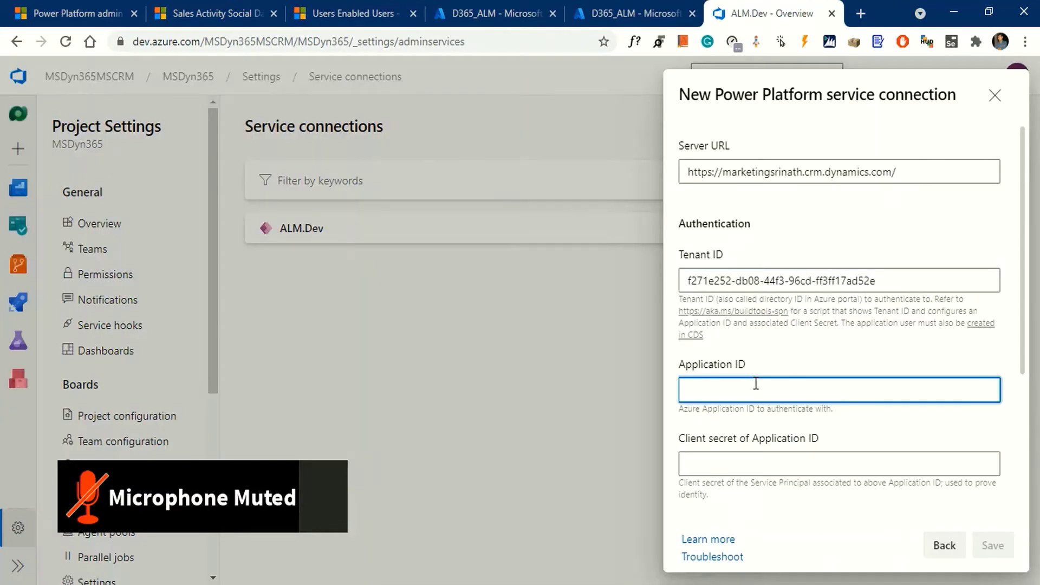
key("ctrl+v")
Step: Copy D365_ALM's client secret value from the Azure portal and paste it into the Build connection's Client secret of Application ID field
scroll(745, 319, "down", 1)
left_click(494, 13)
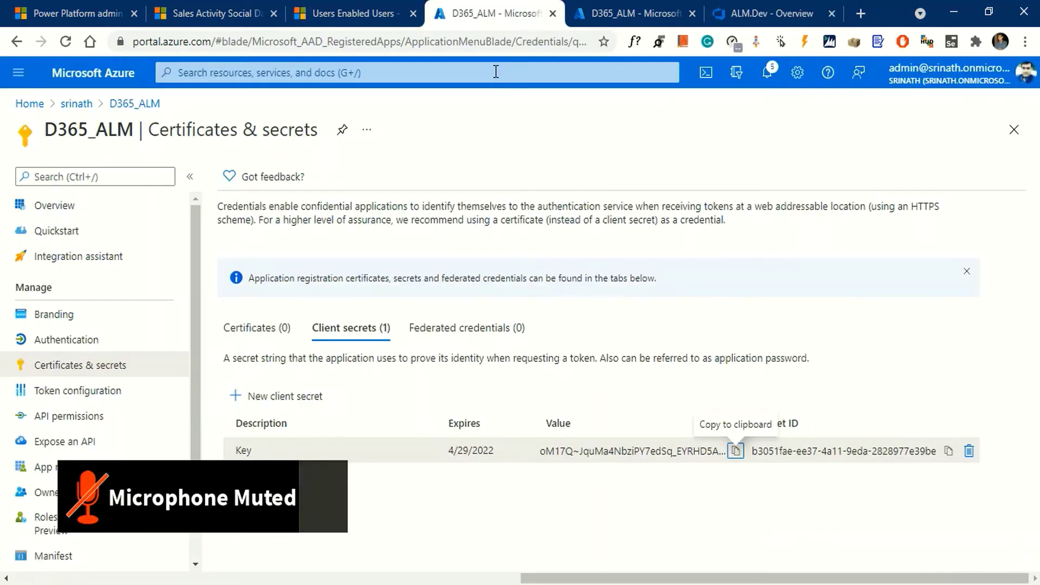
left_click(737, 452)
left_click(748, 13)
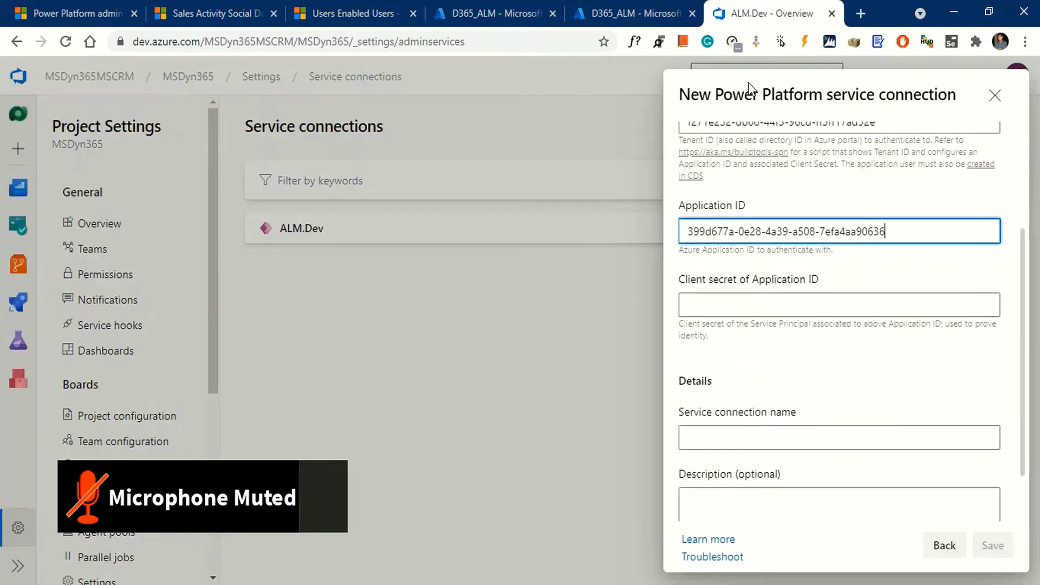
left_click(746, 304)
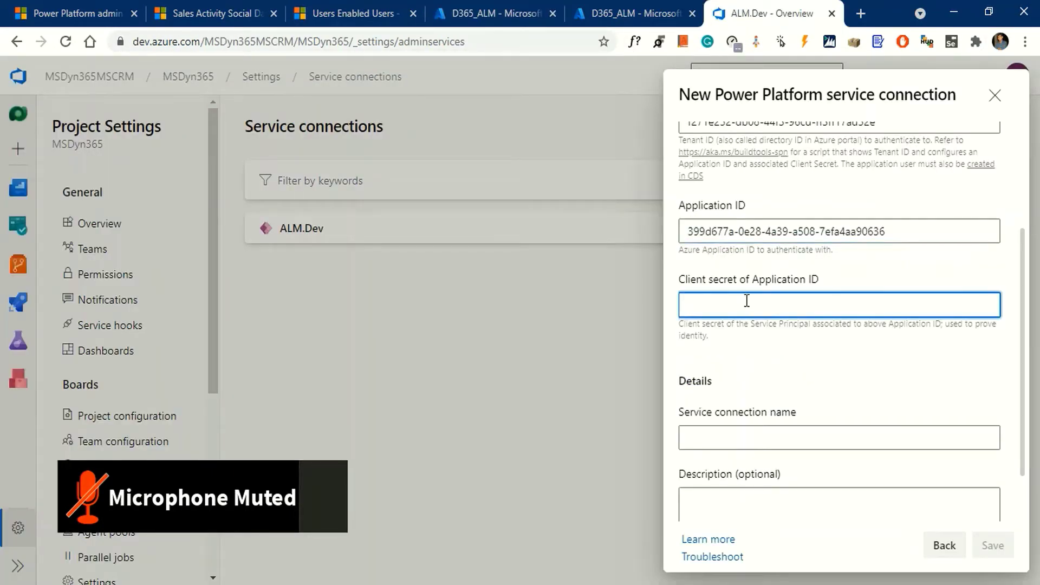
key("ctrl+v")
Step: Name the service connection ALM.Build, grant access permission to all pipelines, and save it
scroll(767, 434, "down", 1)
left_click(757, 374)
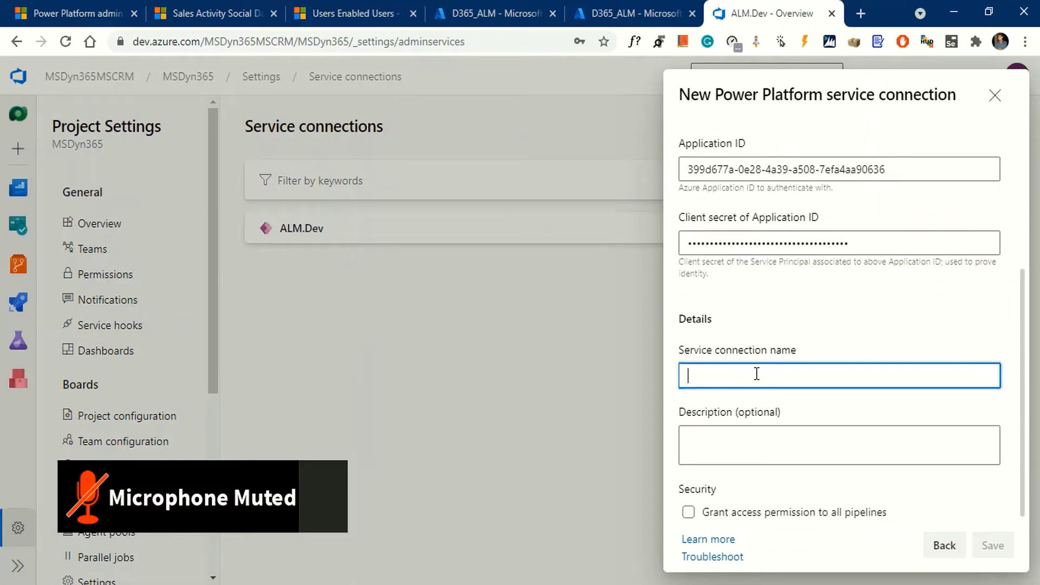
type("ALM")
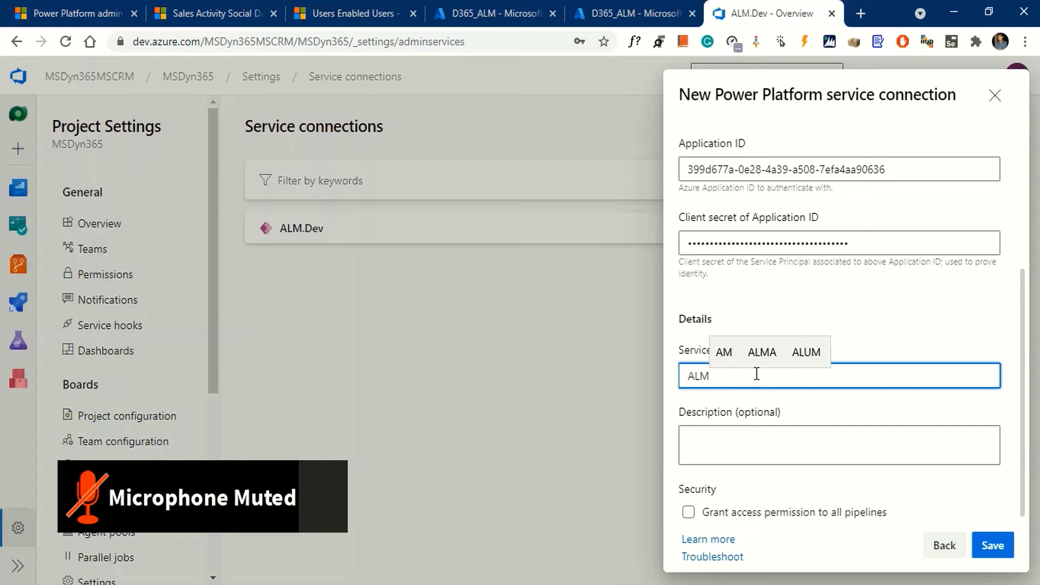
type(".B")
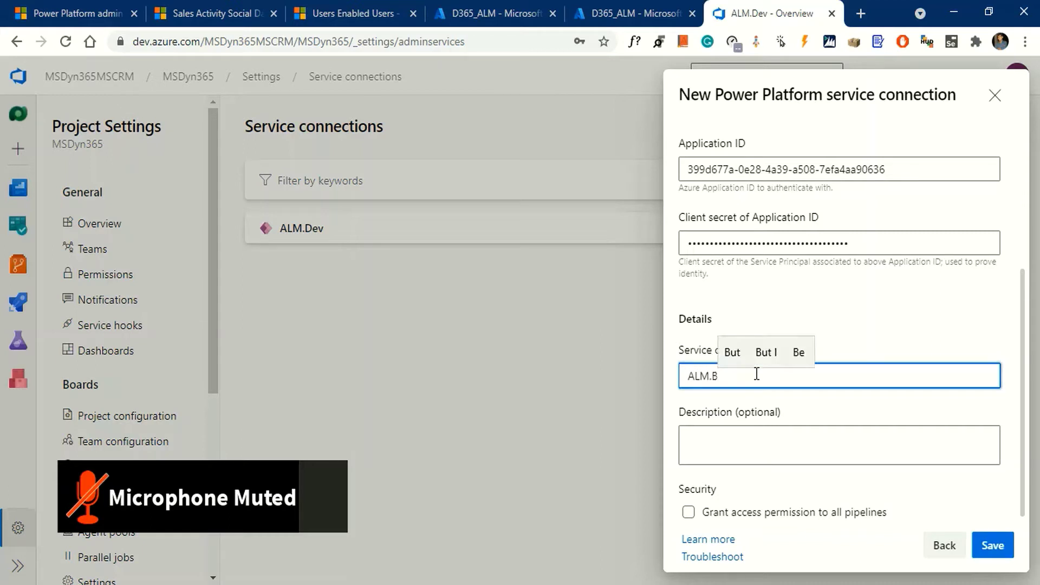
type("uild")
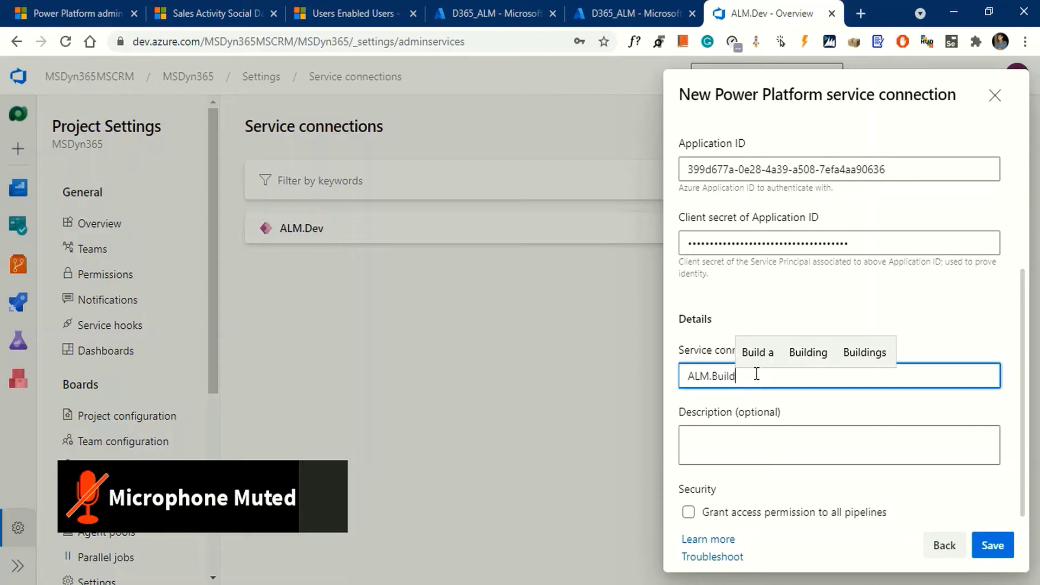
left_click(690, 512)
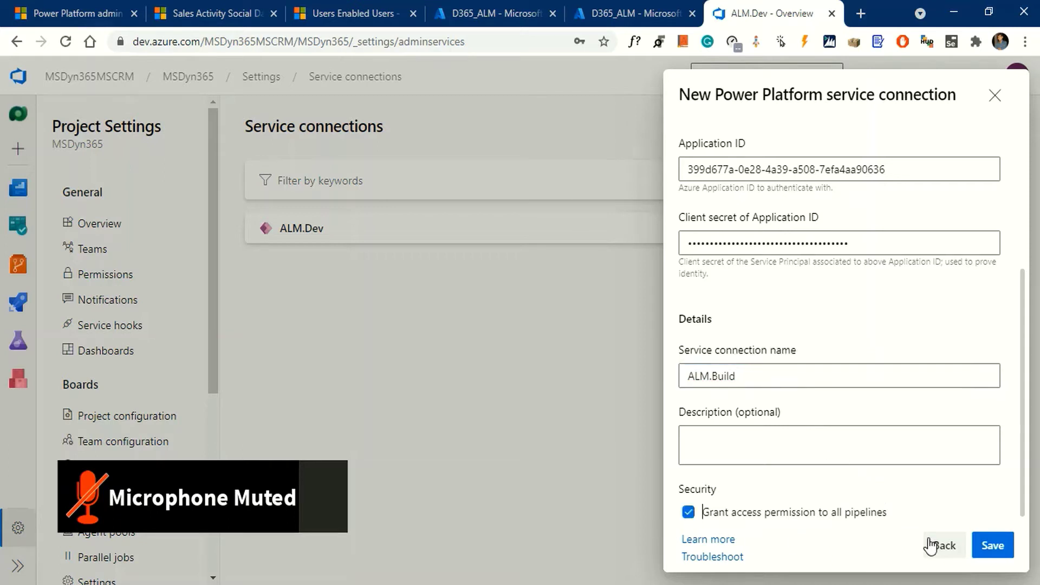
left_click(999, 548)
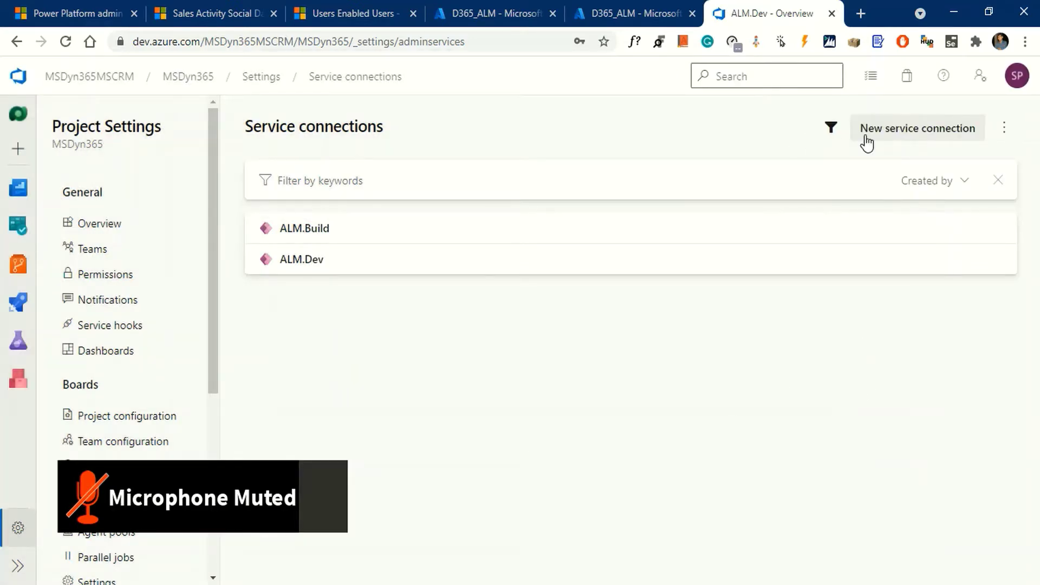
Step: Start a third service connection of type Power Platform
left_click(918, 137)
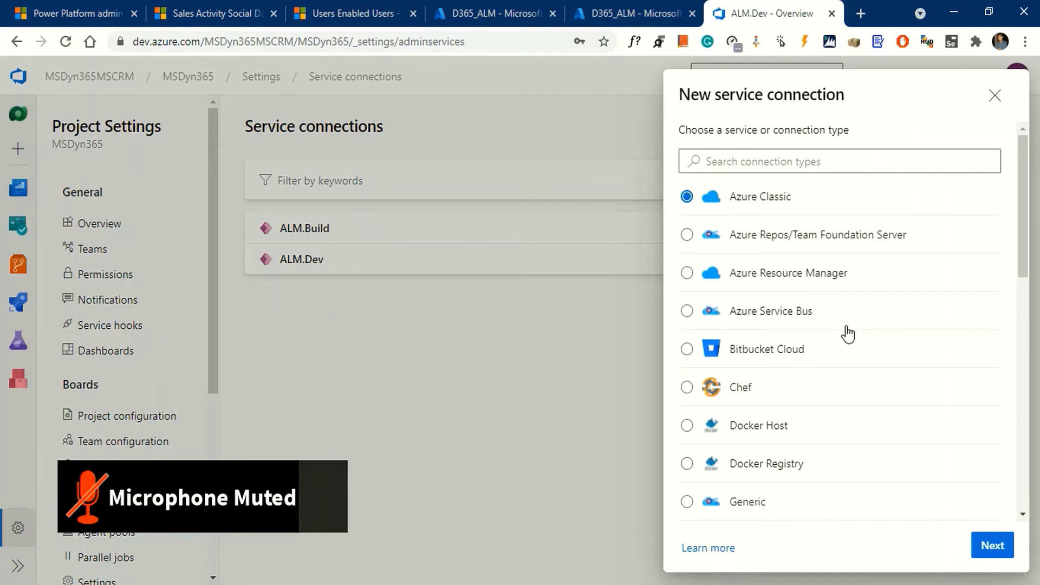
scroll(850, 342, "down", 6)
scroll(858, 356, "down", 4)
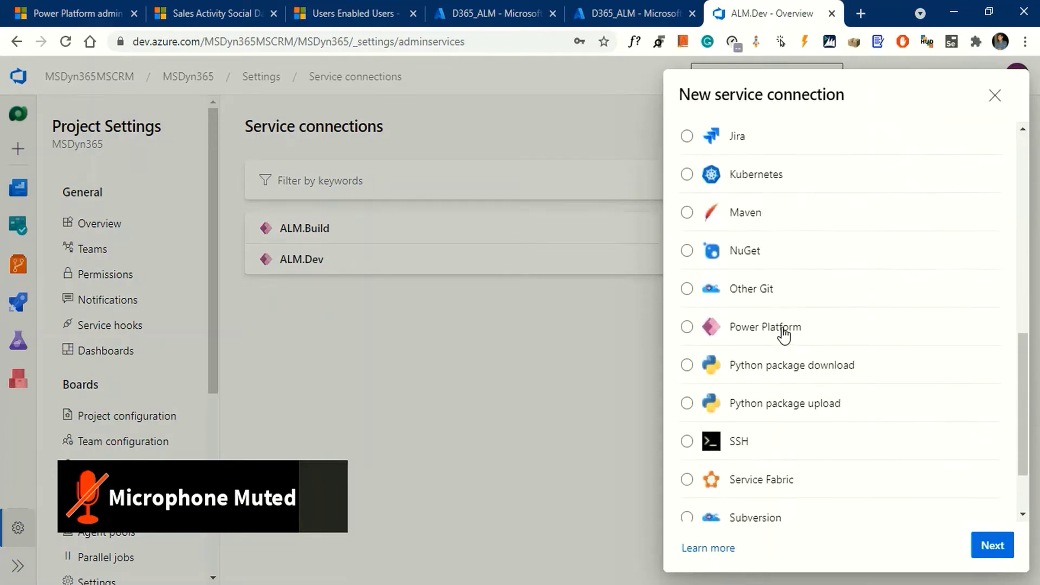
left_click(782, 328)
left_click(1000, 541)
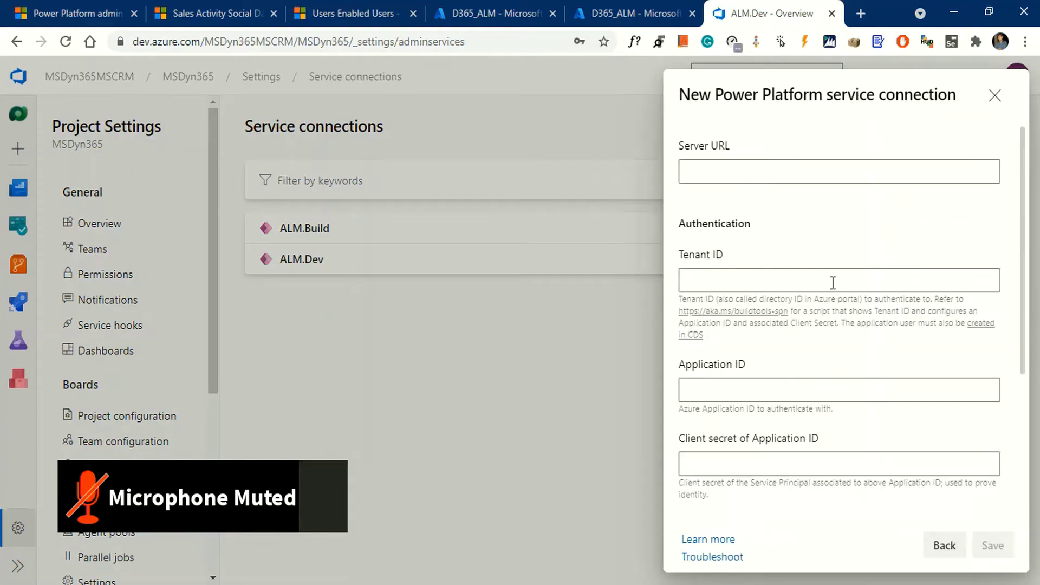
Step: Copy the UAT environment's URL from the Power Platform admin center and paste it as the new connection's Server URL in Azure DevOps
left_click(74, 8)
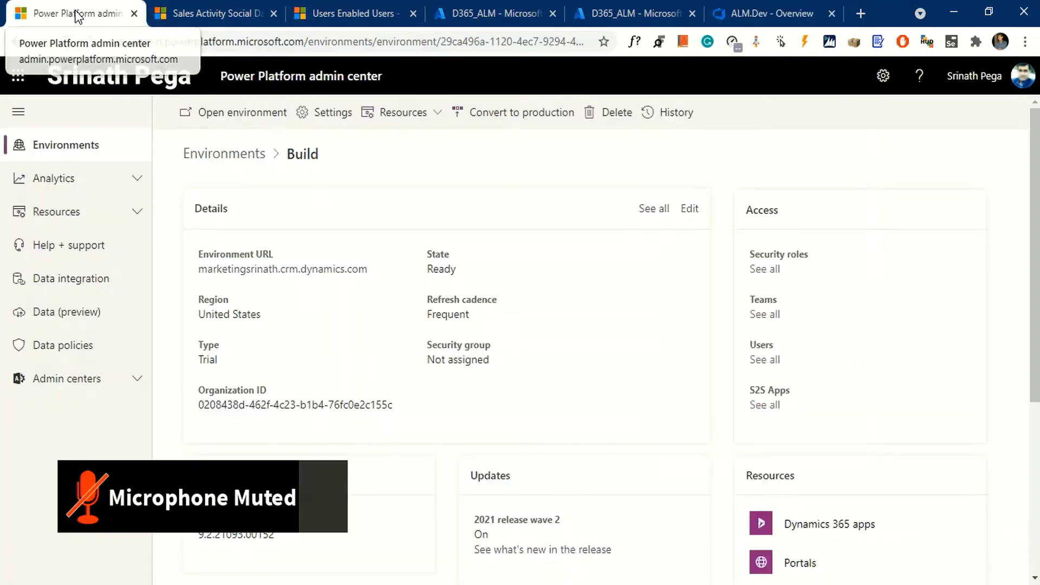
left_click(232, 154)
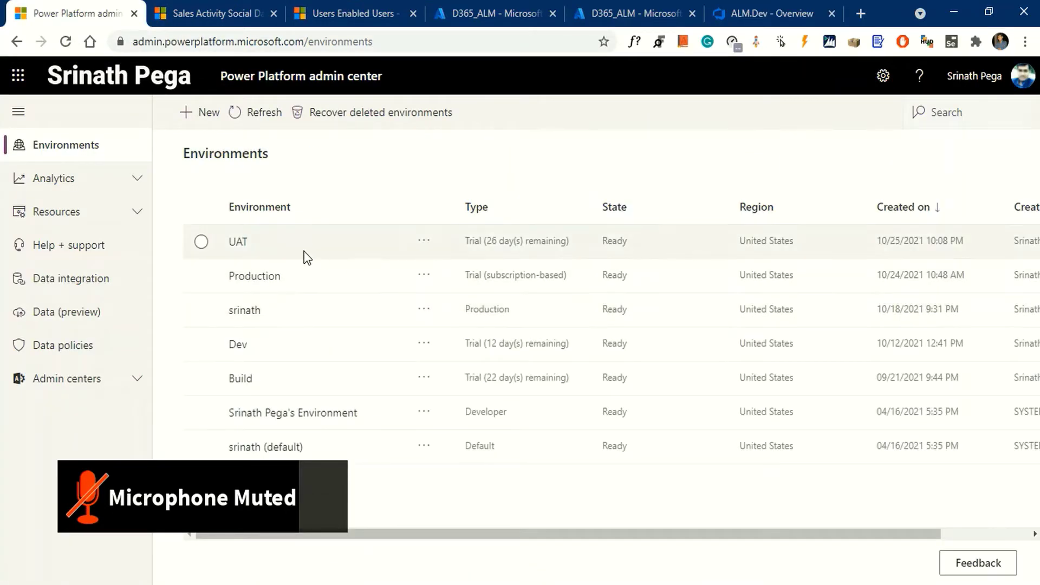
left_click(239, 244)
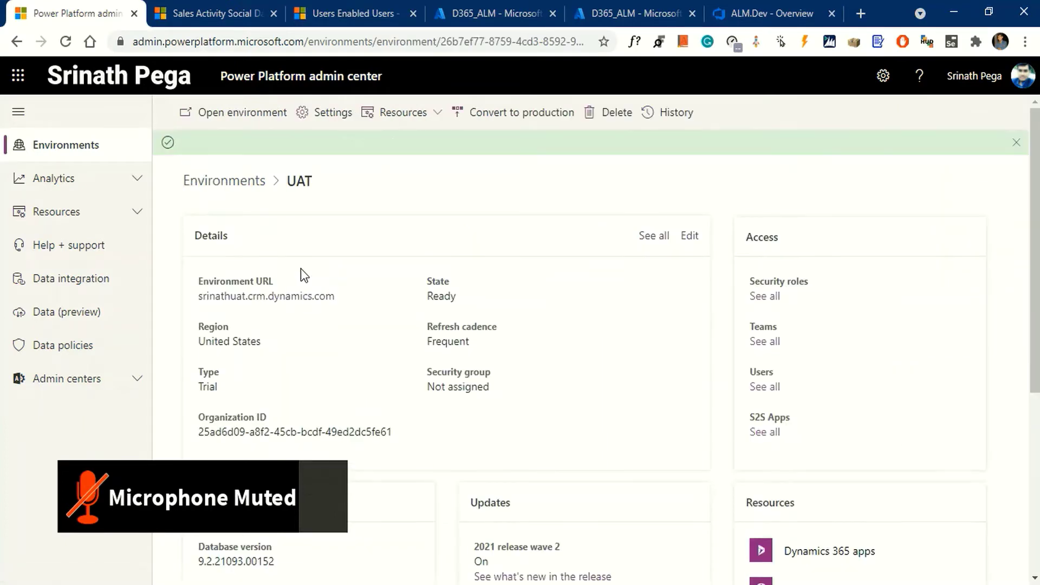
right_click(263, 300)
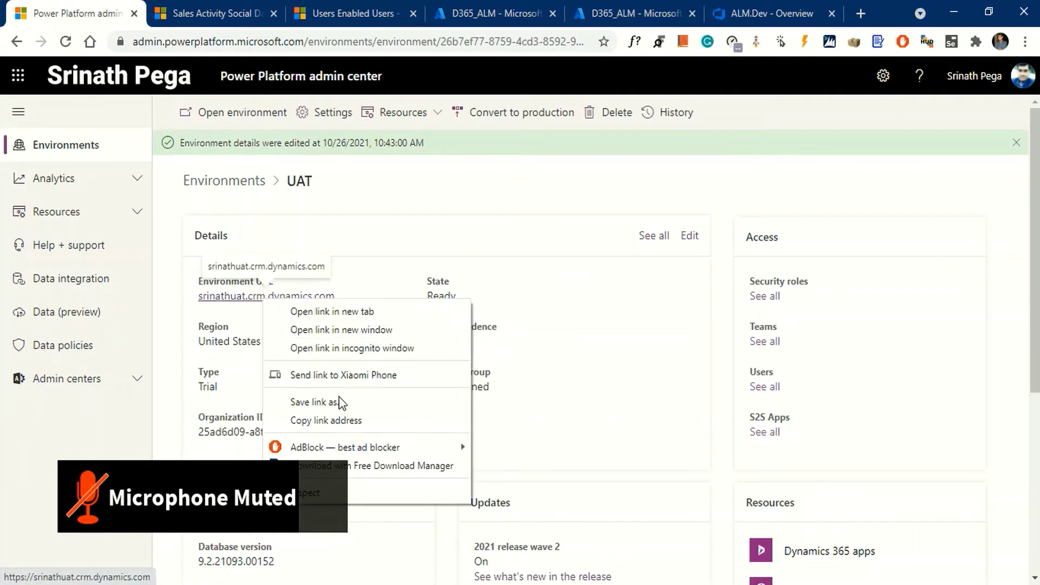
left_click(347, 421)
left_click(761, 20)
left_click(766, 175)
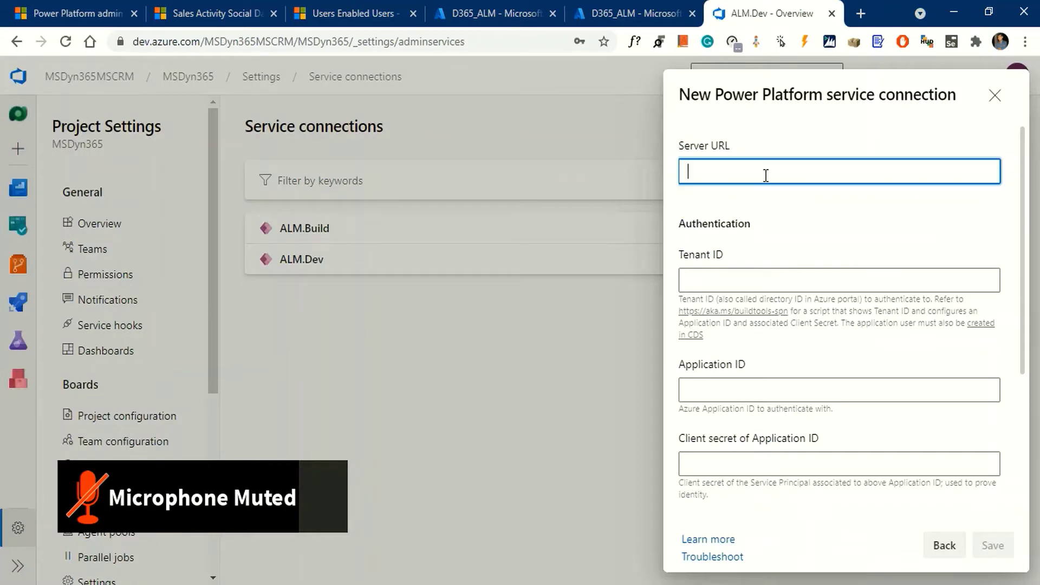
key("ctrl+v")
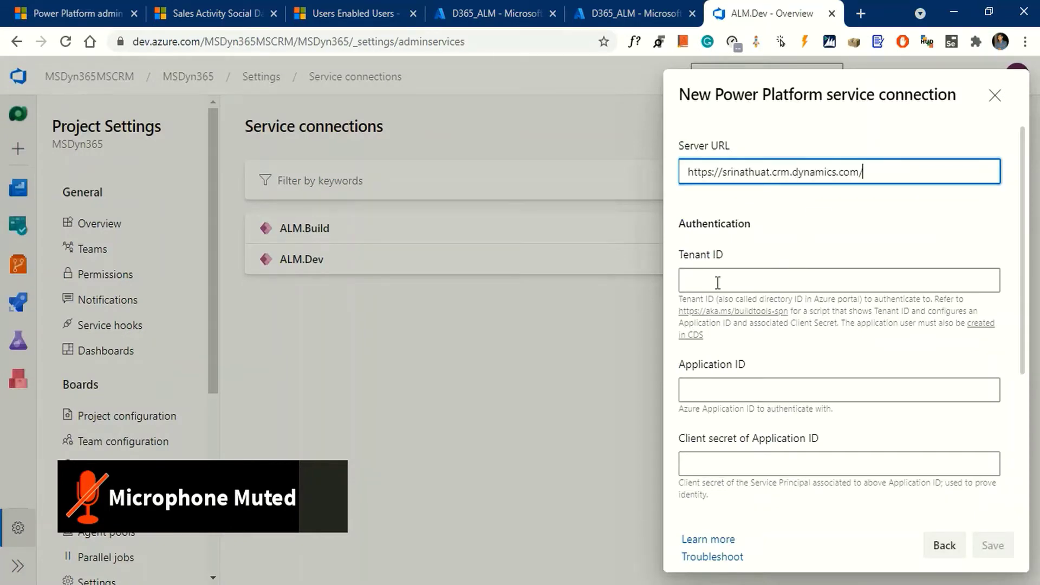
Step: Copy the directory (tenant) ID of D365_ALM from the Azure portal and paste it as the UAT connection's Tenant ID
left_click(630, 18)
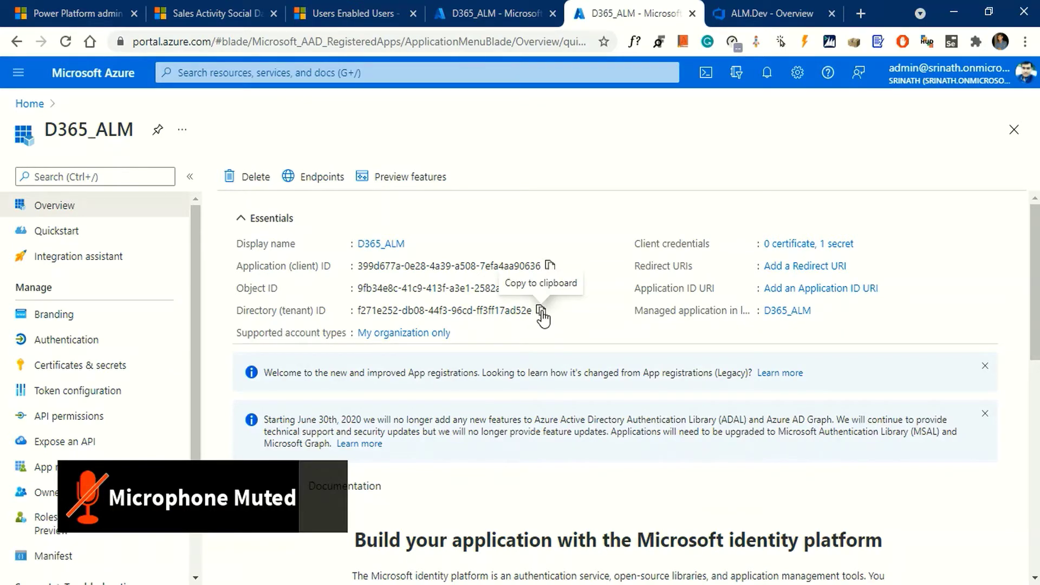
left_click(541, 311)
left_click(769, 13)
left_click(735, 274)
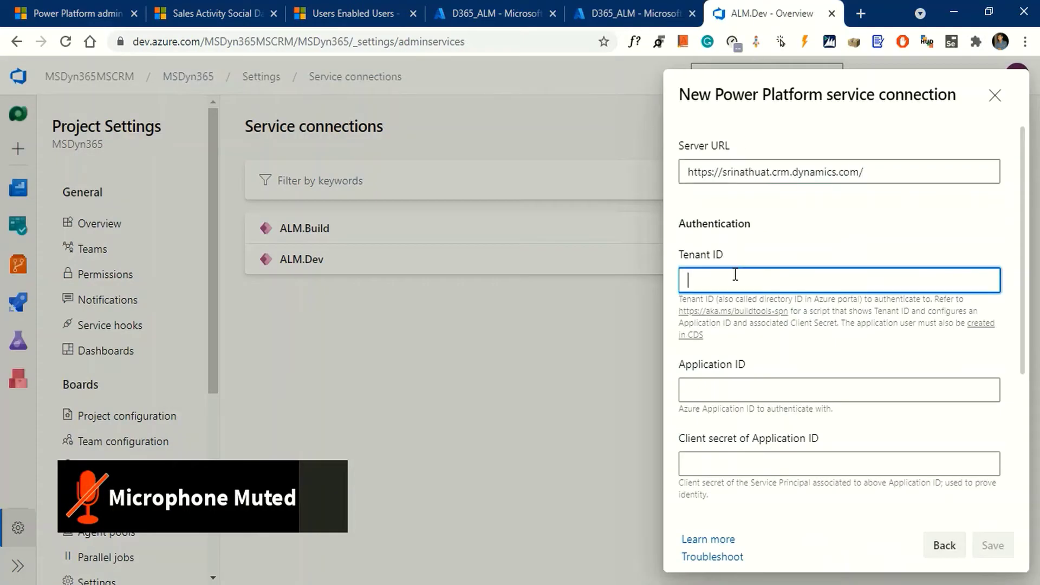
key("ctrl+v")
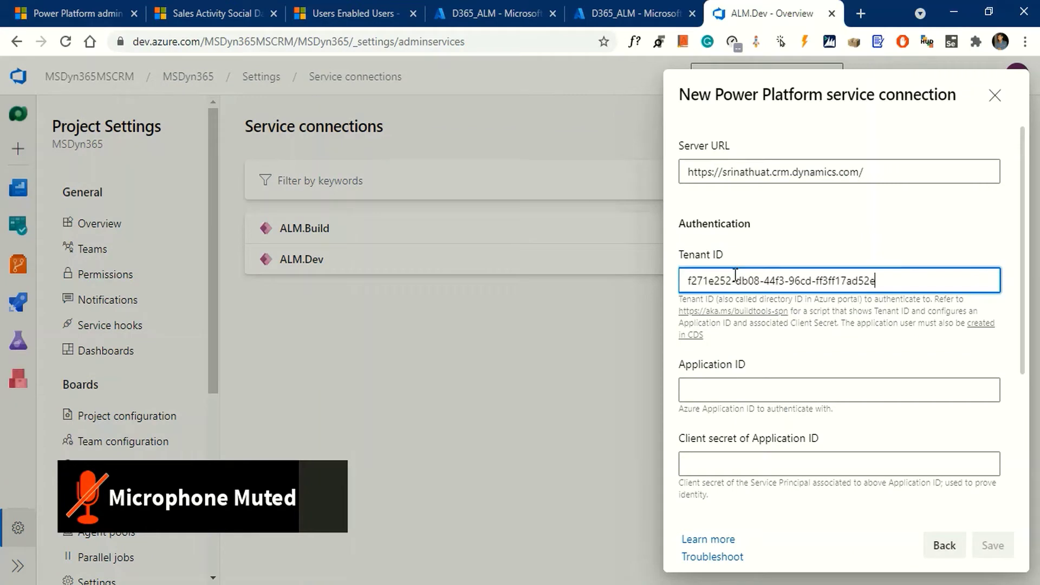
Step: Copy the application (client) ID of D365_ALM from the Azure portal and paste it as the UAT connection's Application ID
left_click(628, 11)
left_click(551, 266)
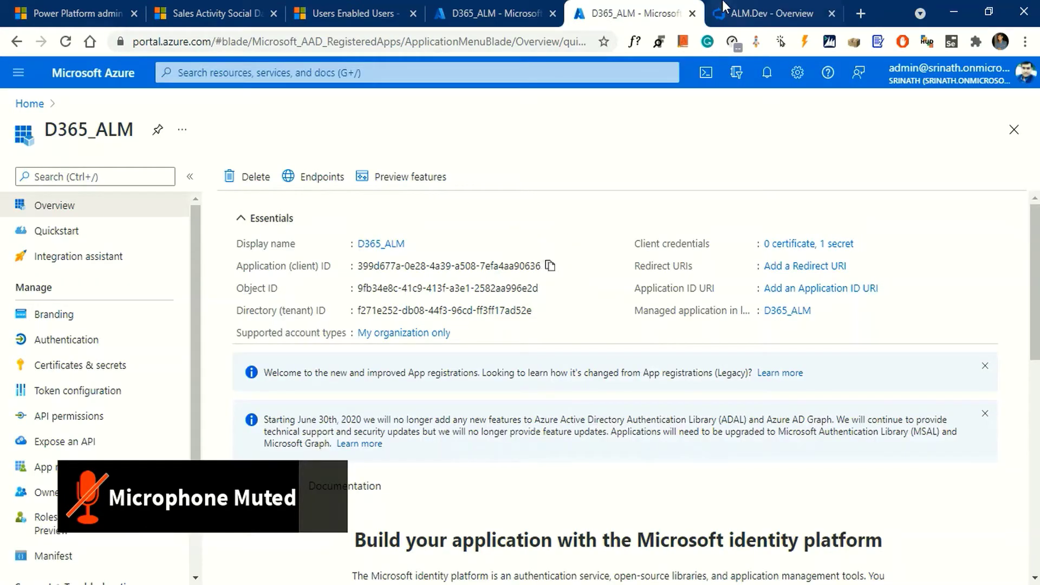
left_click(770, 13)
left_click(770, 382)
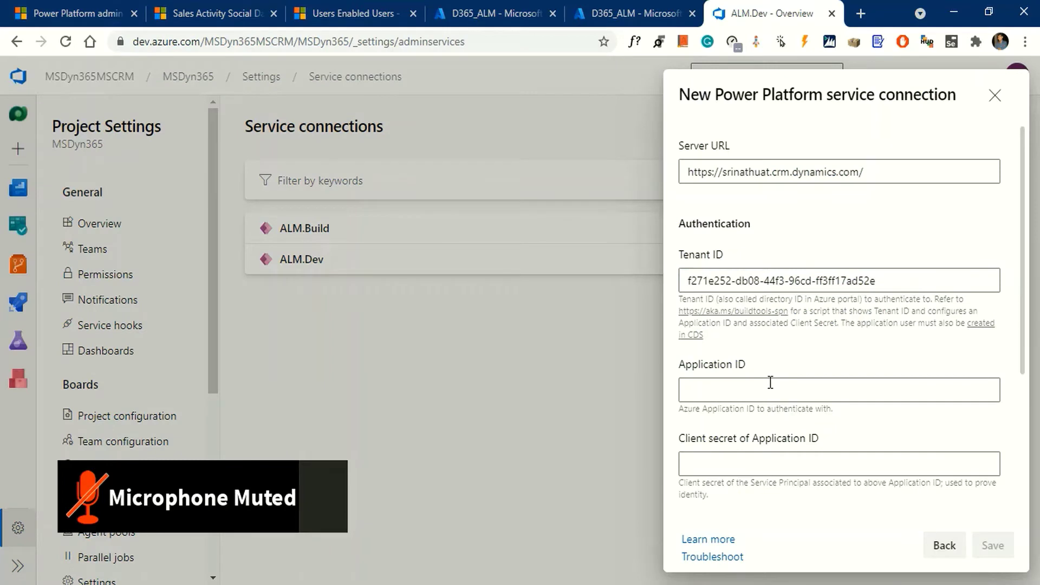
left_click(764, 388)
key("ctrl+v")
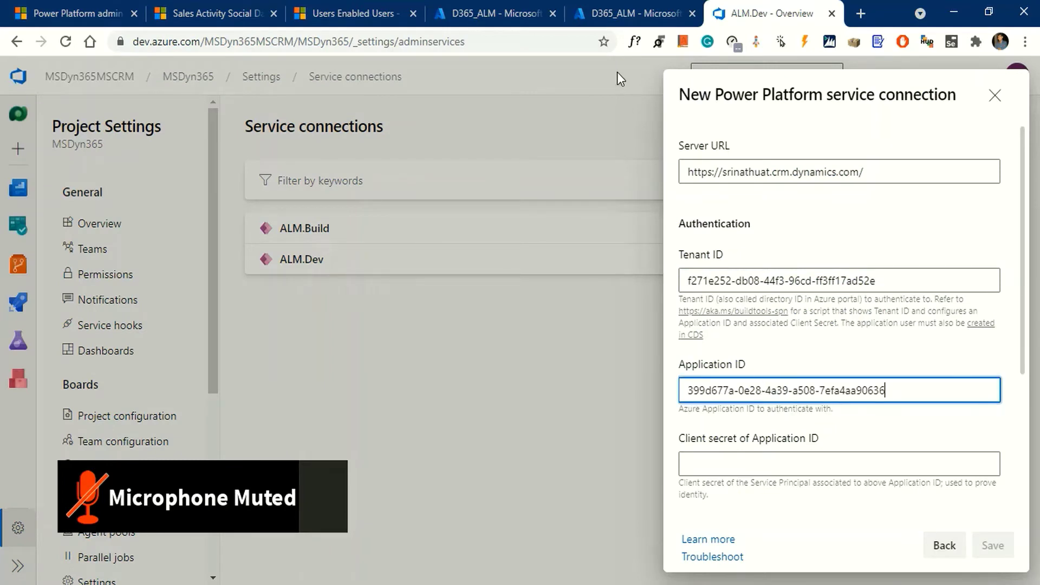
Step: Copy the client secret value of D365_ALM from the Azure portal and paste it as the UAT connection's client secret
left_click(504, 12)
left_click(730, 440)
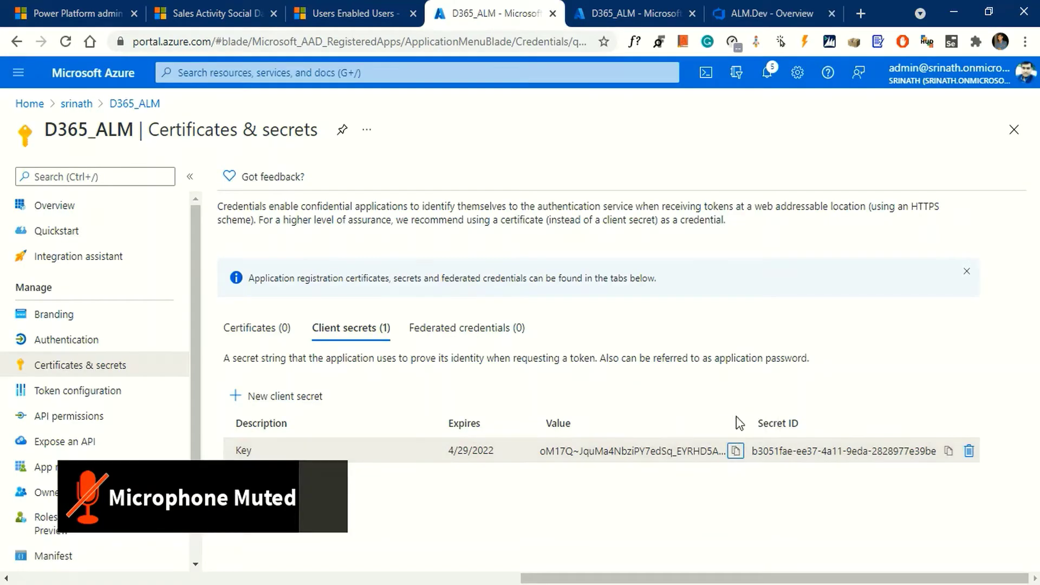
left_click(737, 19)
scroll(804, 447, "down", 2)
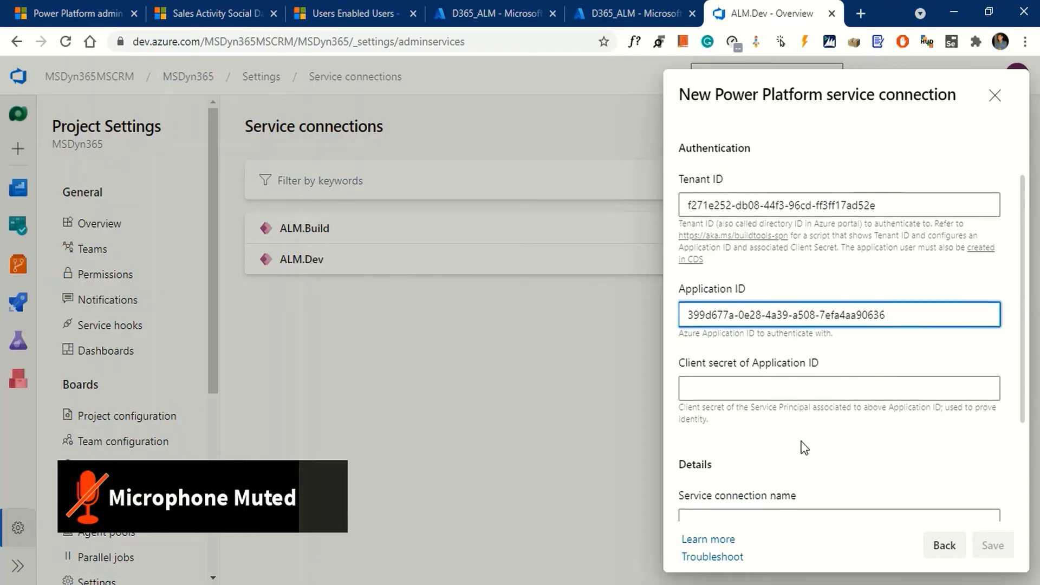
left_click(785, 388)
key("ctrl+v")
Step: Name the service connection ALM.UAT, grant access permission to all pipelines, and save it
scroll(733, 425, "down", 3)
left_click(722, 377)
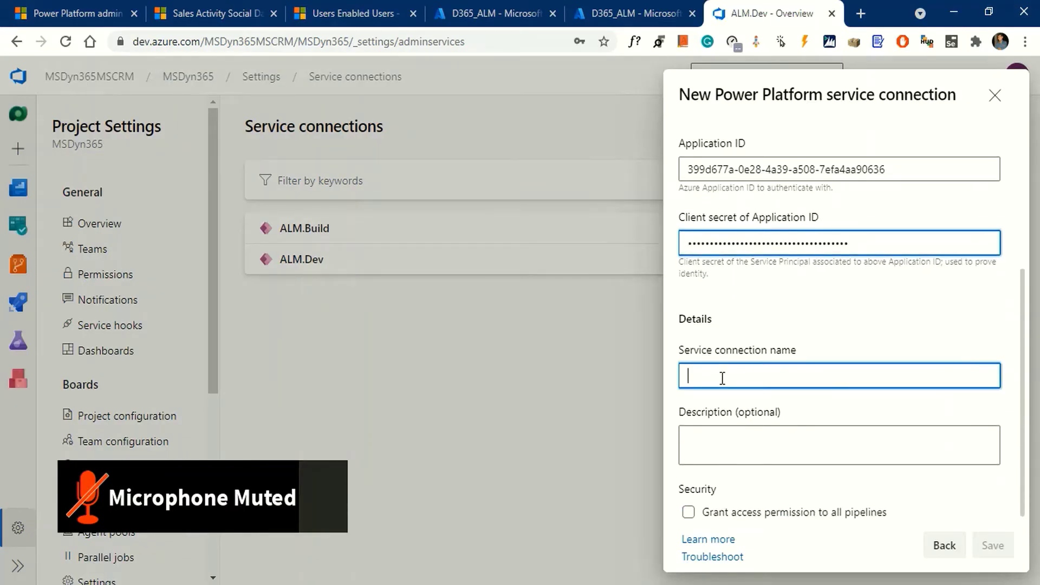
type("ALM.")
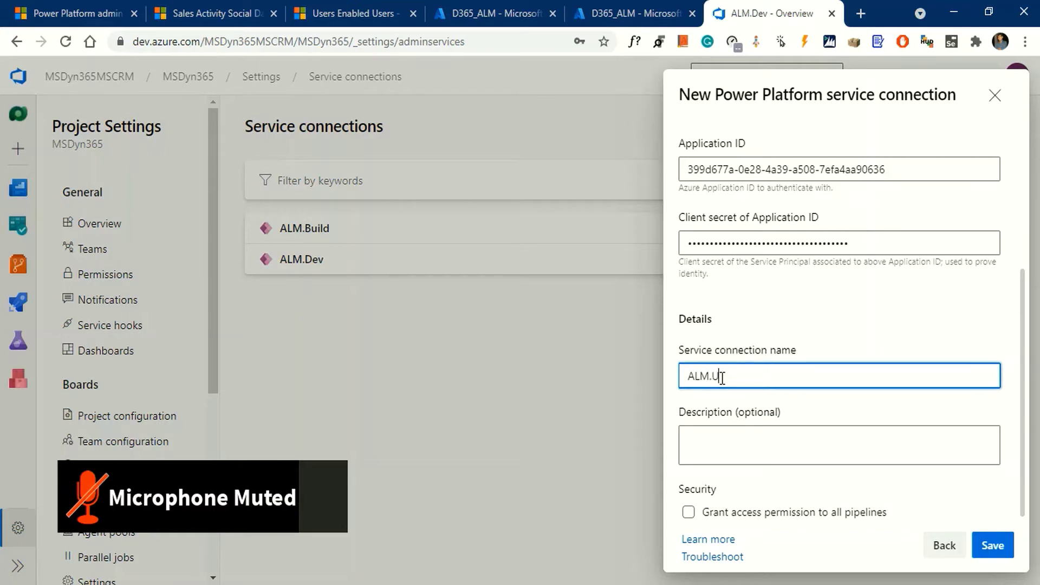
type("UAT")
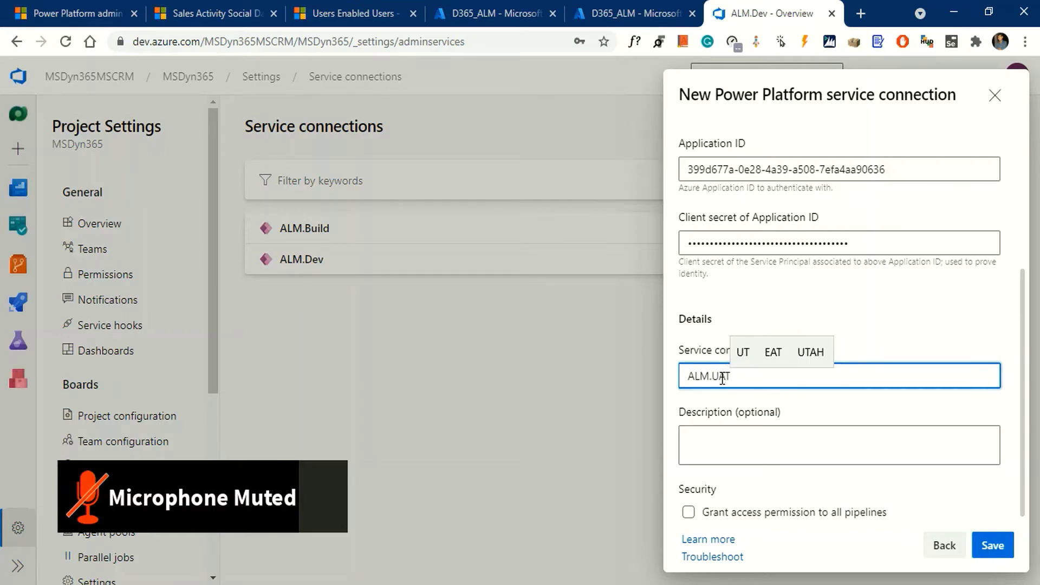
left_click(688, 512)
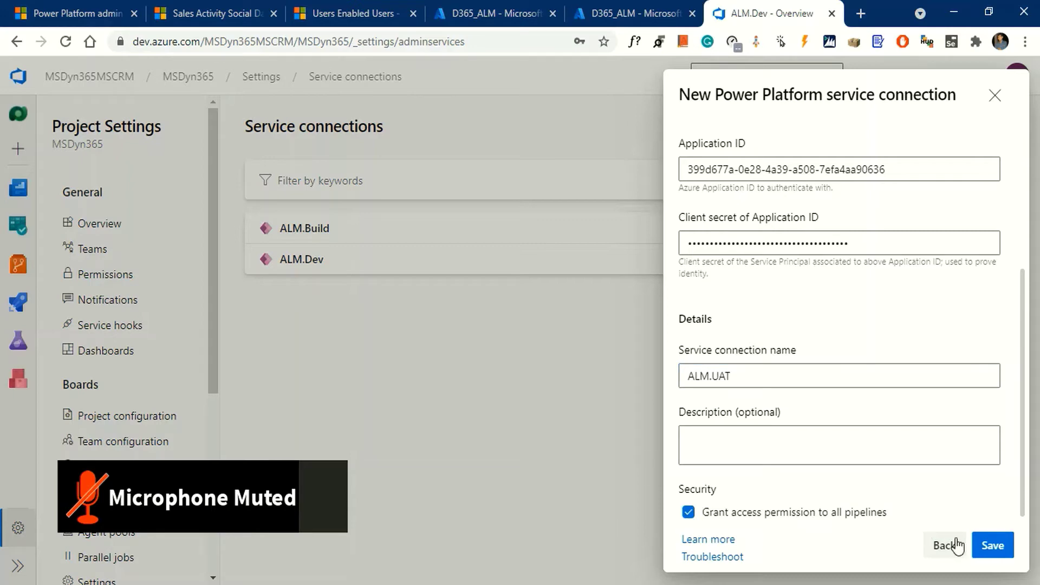
left_click(993, 546)
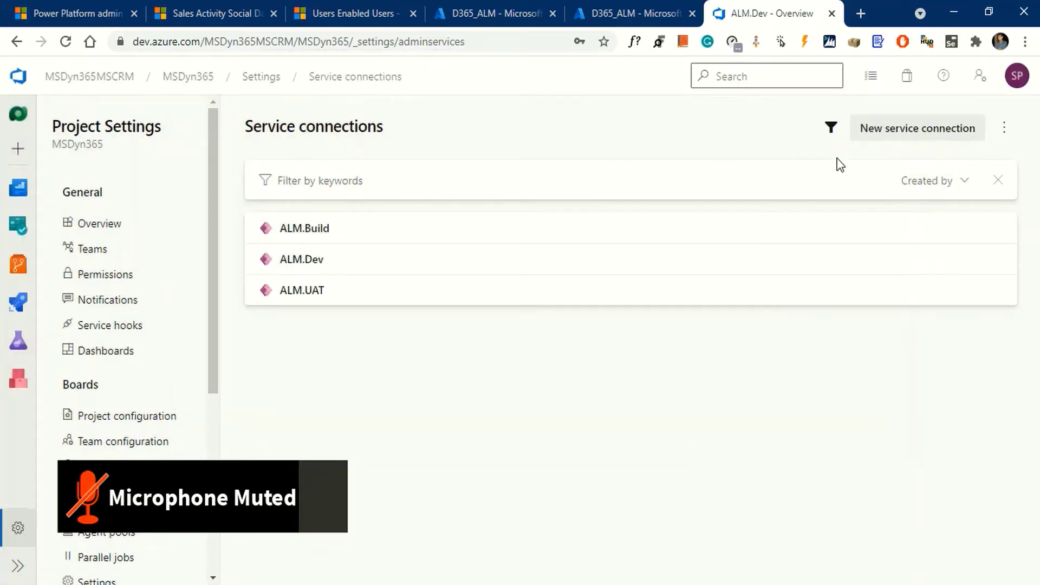
Step: Start a fourth service connection of type Power Platform
left_click(900, 133)
scroll(809, 336, "down", 8)
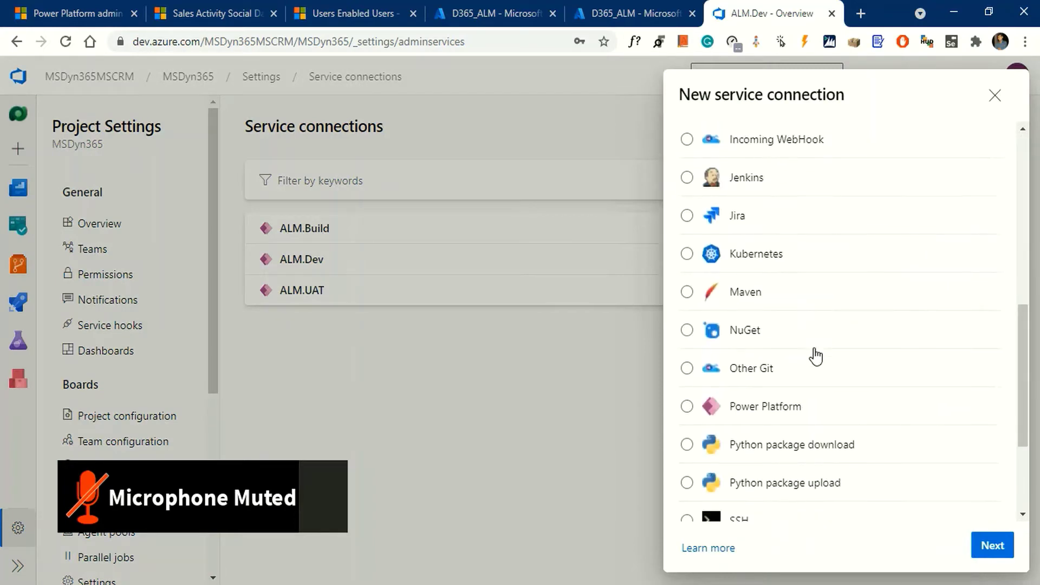
left_click(790, 408)
left_click(993, 546)
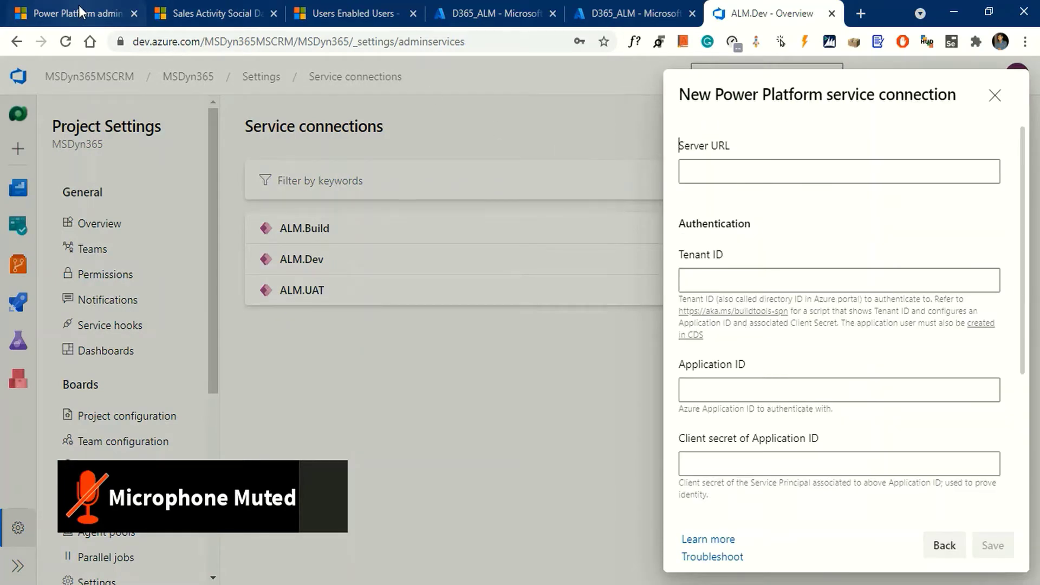
Step: Copy the Production environment's URL from the Power Platform admin center and paste it as the new connection's Server URL in Azure DevOps
left_click(121, 12)
left_click(239, 180)
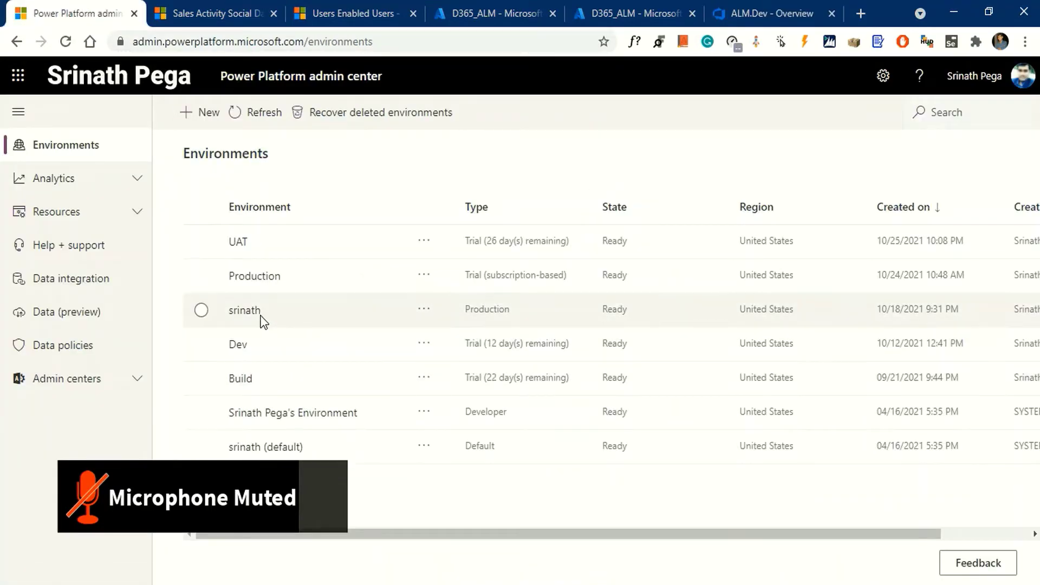
left_click(257, 278)
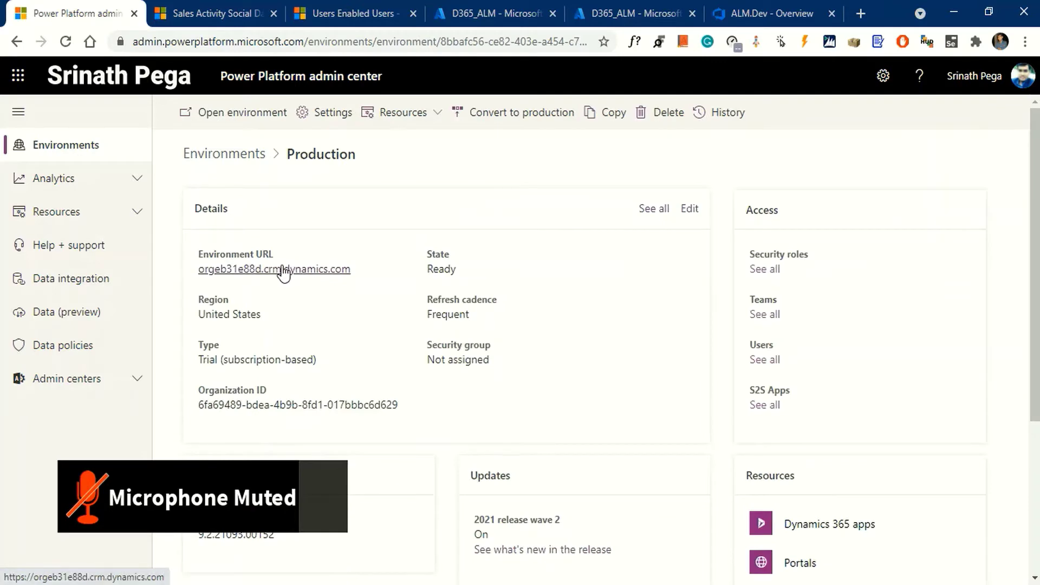
right_click(280, 268)
left_click(362, 389)
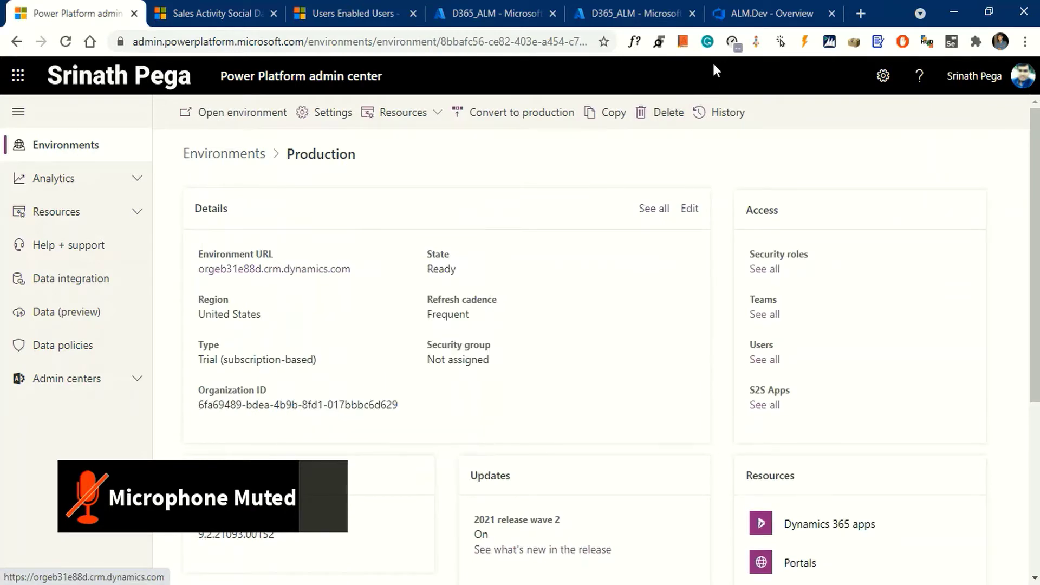
left_click(769, 13)
left_click(769, 172)
key("ctrl+v")
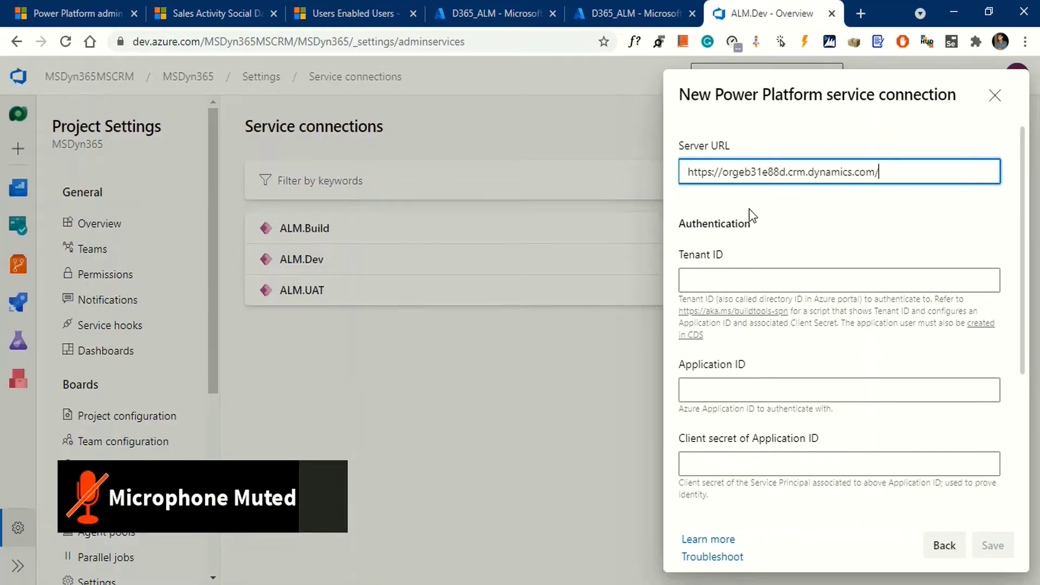
Step: Copy the directory (tenant) ID of D365_ALM from the Azure portal and paste it as the Production connection's Tenant ID
left_click(634, 13)
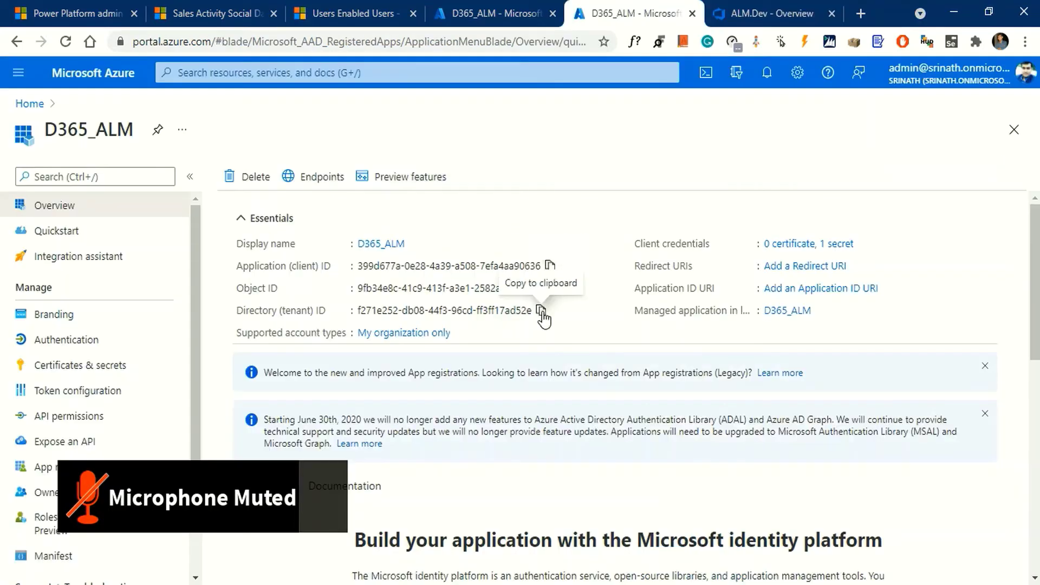
left_click(541, 312)
left_click(769, 13)
left_click(721, 280)
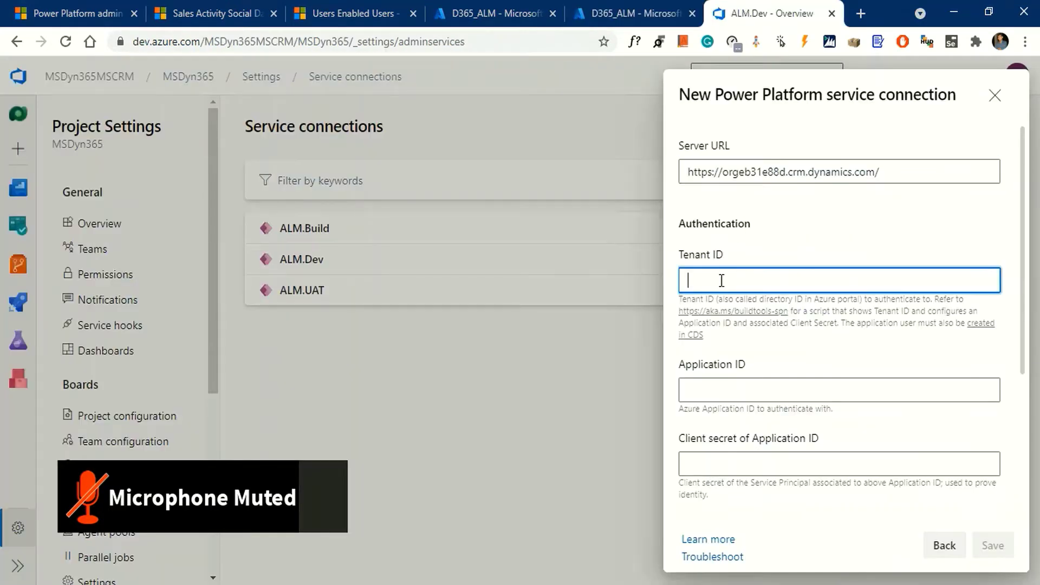
key("ctrl+v")
Step: Copy the application (client) ID of D365_ALM from the Azure portal and paste it as the Production connection's Application ID
left_click(634, 13)
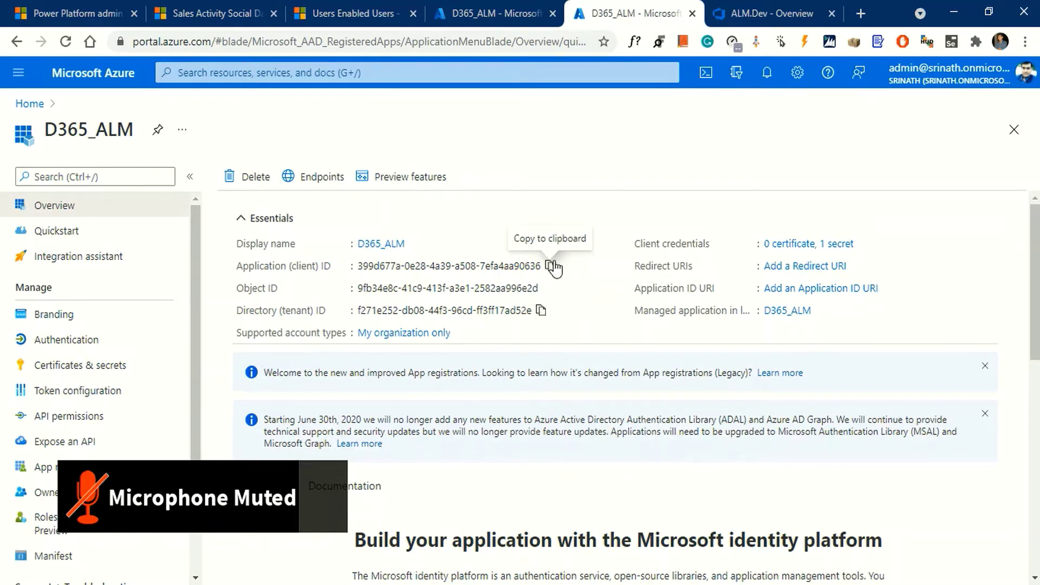
left_click(551, 265)
left_click(770, 13)
left_click(748, 386)
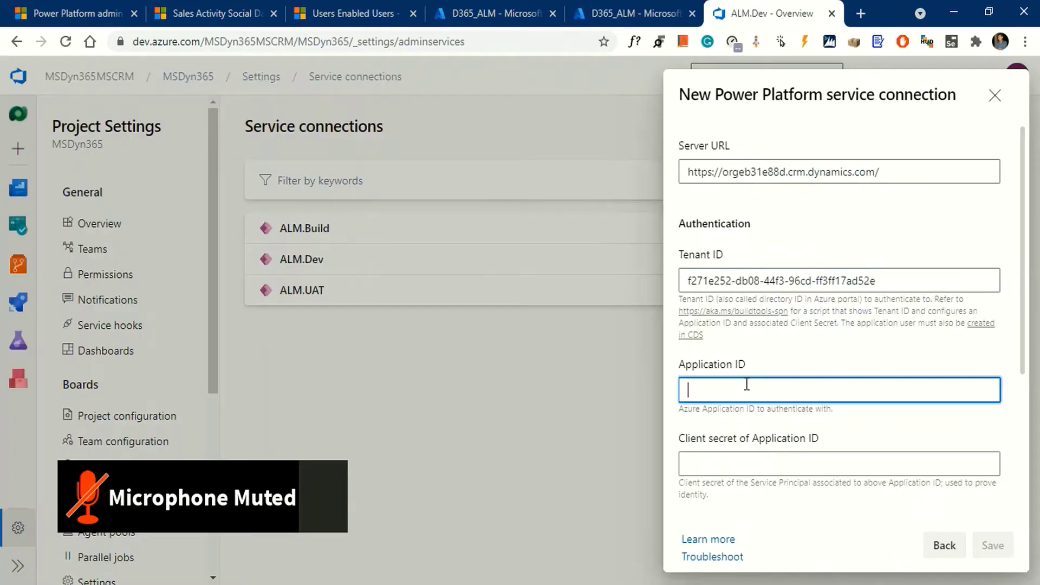
key("ctrl+v")
Step: Copy the client secret value of D365_ALM from the Azure portal and paste it as the Production connection's client secret
left_click(491, 13)
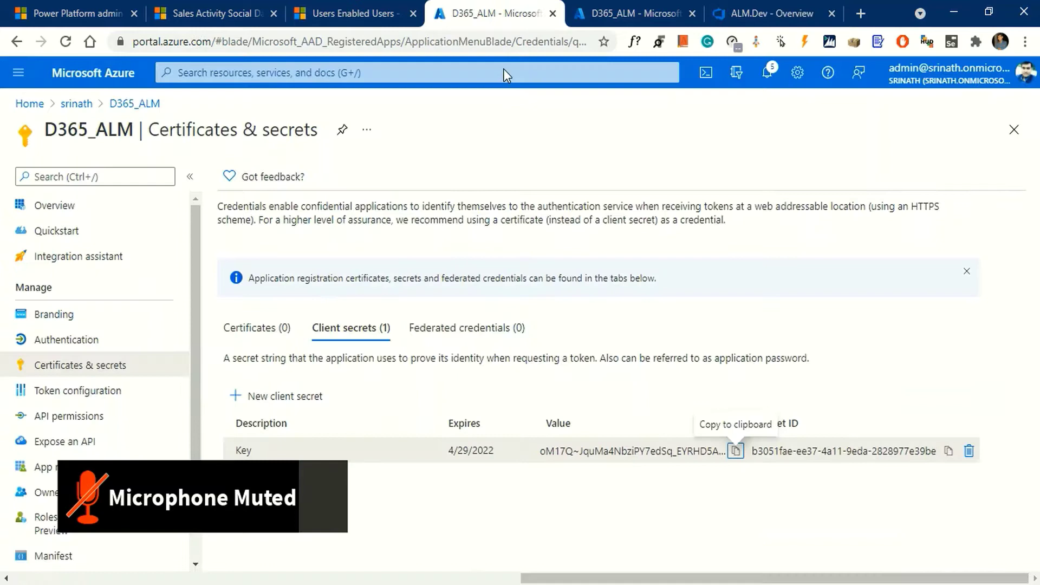
left_click(736, 449)
left_click(769, 13)
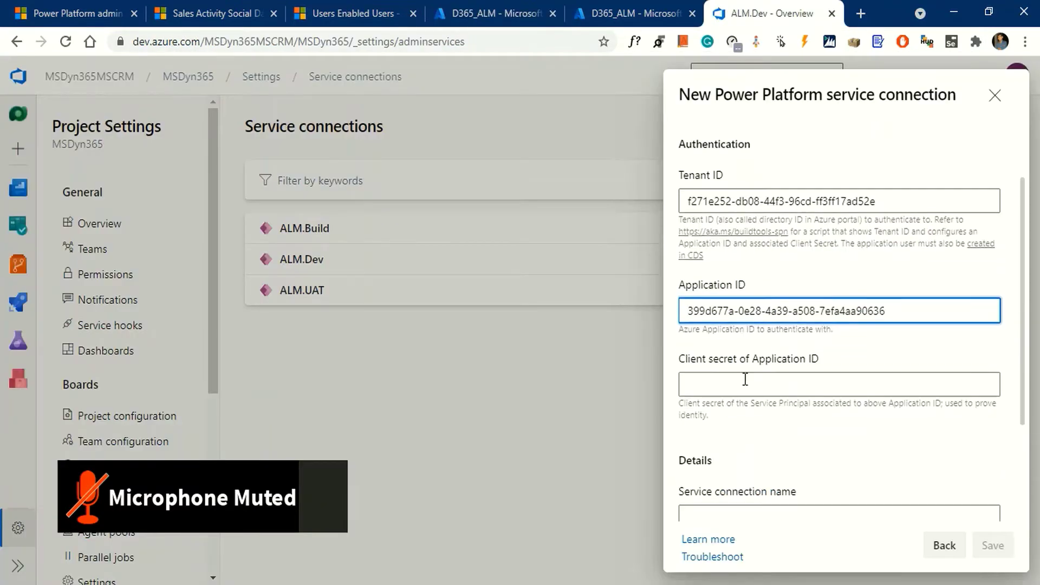
left_click(746, 380)
key("ctrl+v")
Step: Name the service connection ALM.Prod, grant access permission to all pipelines, and save it
key("ctrl+minus")
key("ctrl+minus")
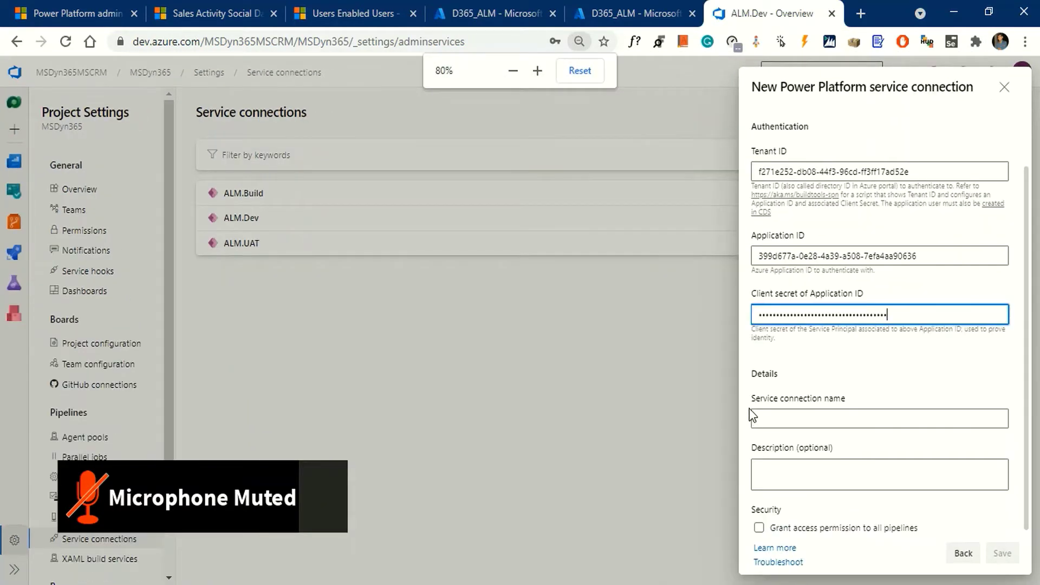
left_click(579, 42)
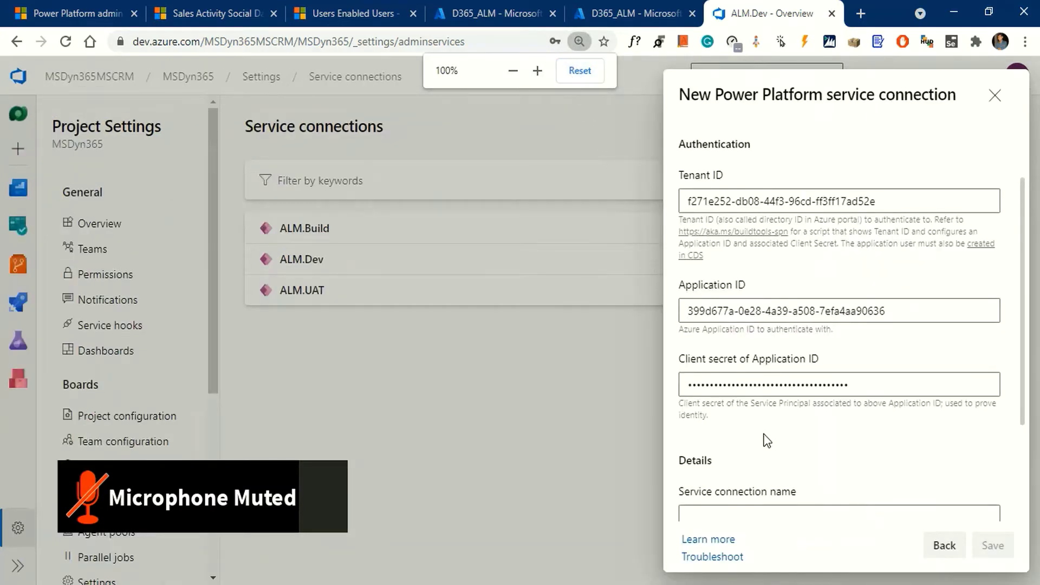
scroll(771, 434, "down", 3)
left_click(743, 375)
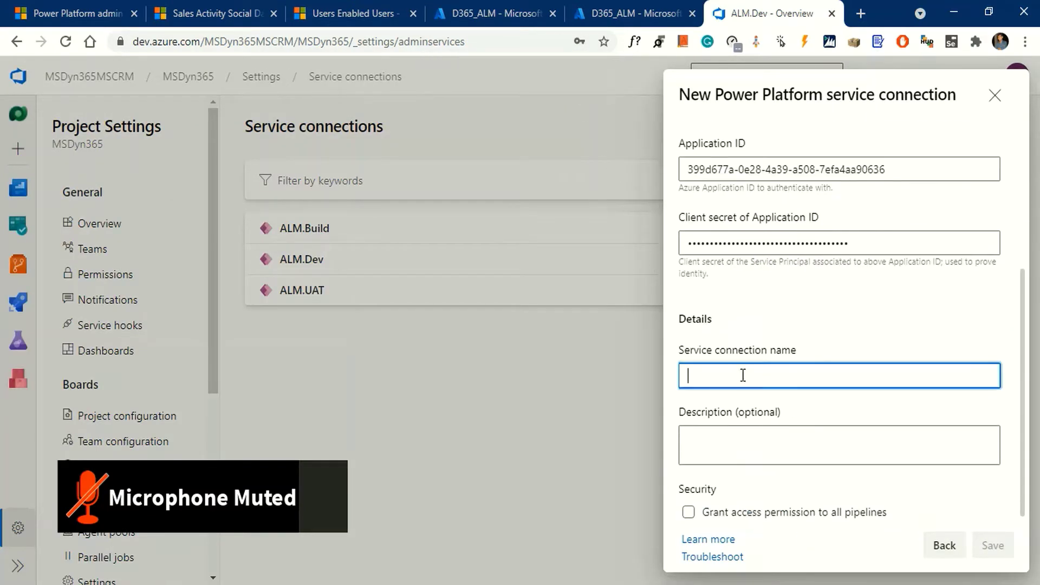
type("ALM")
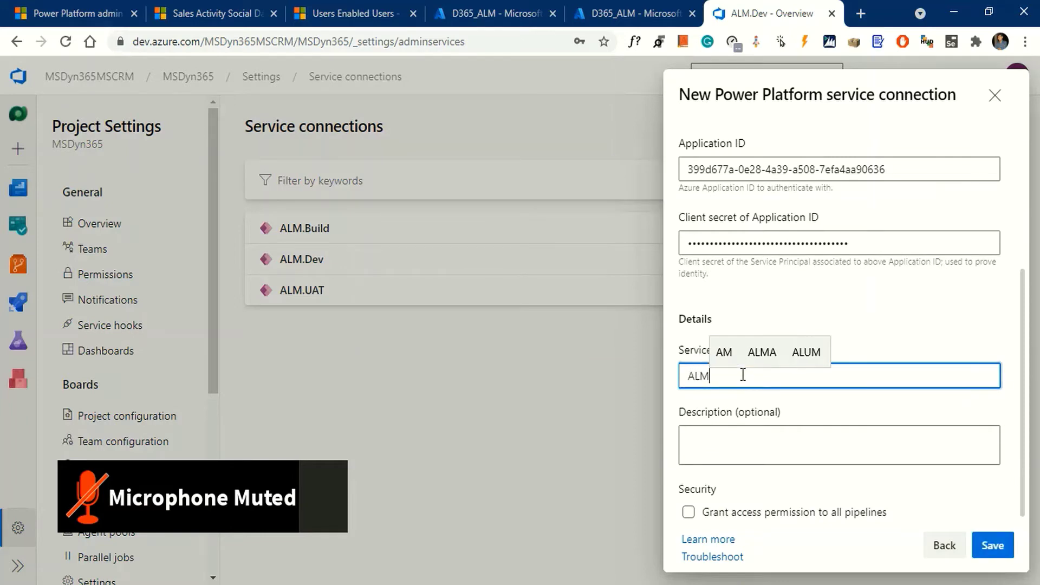
type(".Pr")
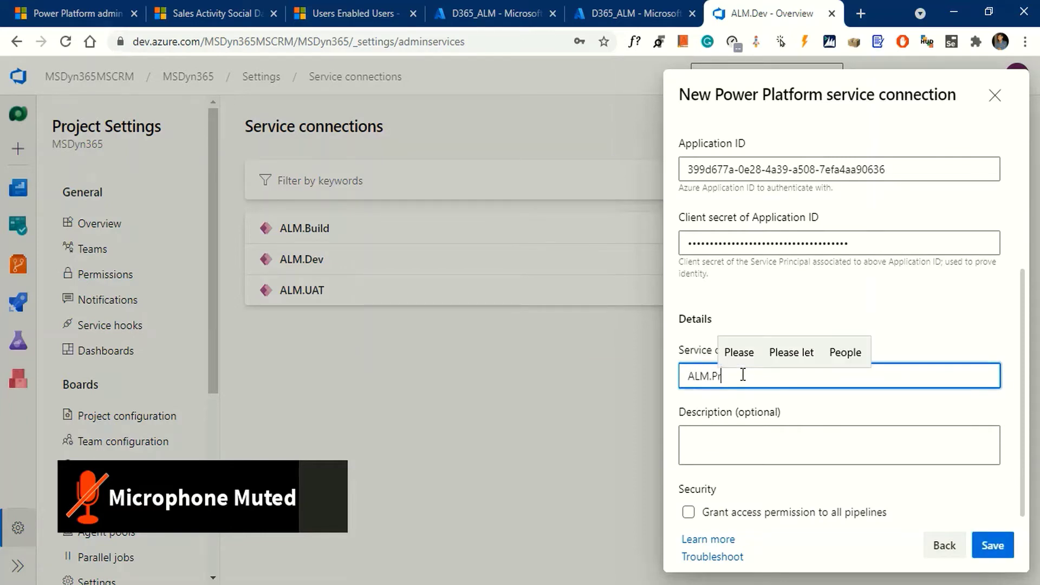
type("od")
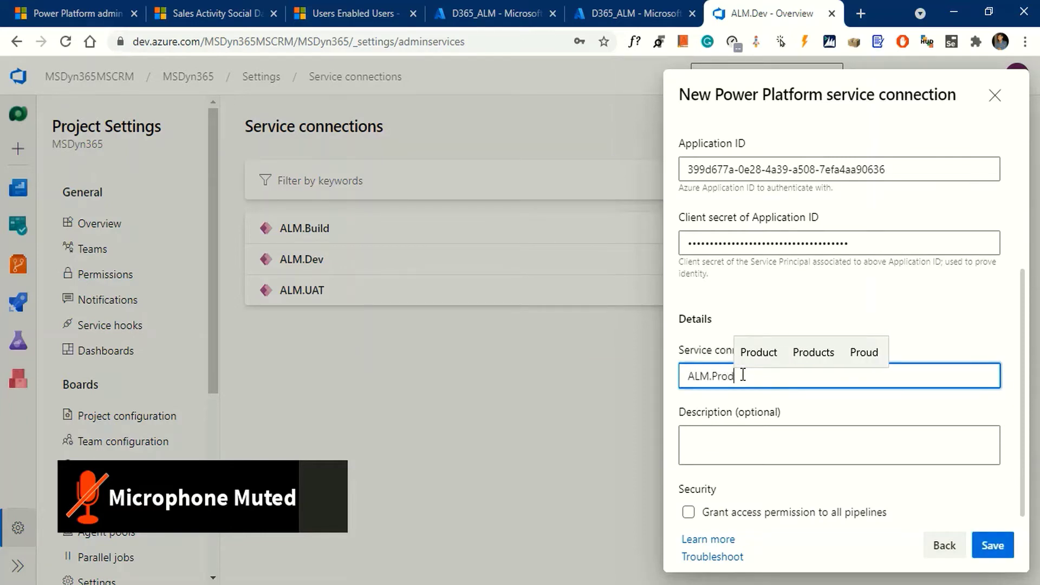
left_click(689, 512)
left_click(991, 545)
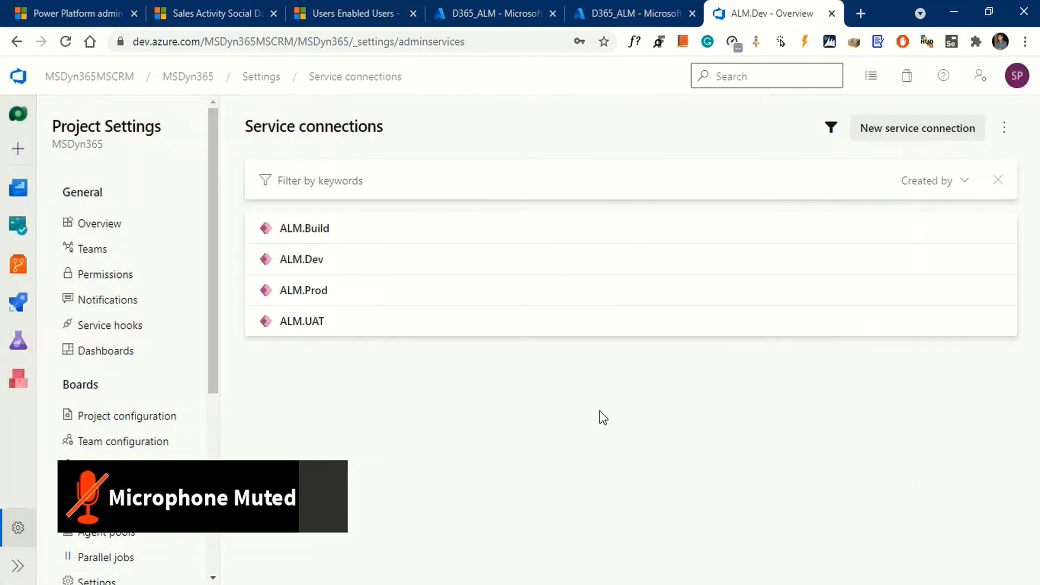
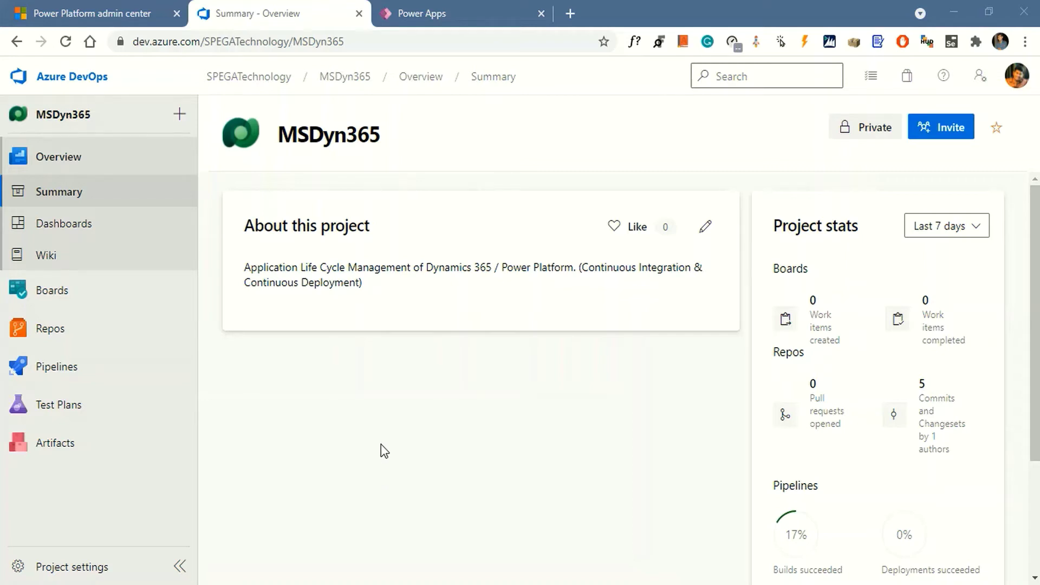
Step: Start a new variable group in the pipeline library of the MSDyn365 project
mouse_move(87, 368)
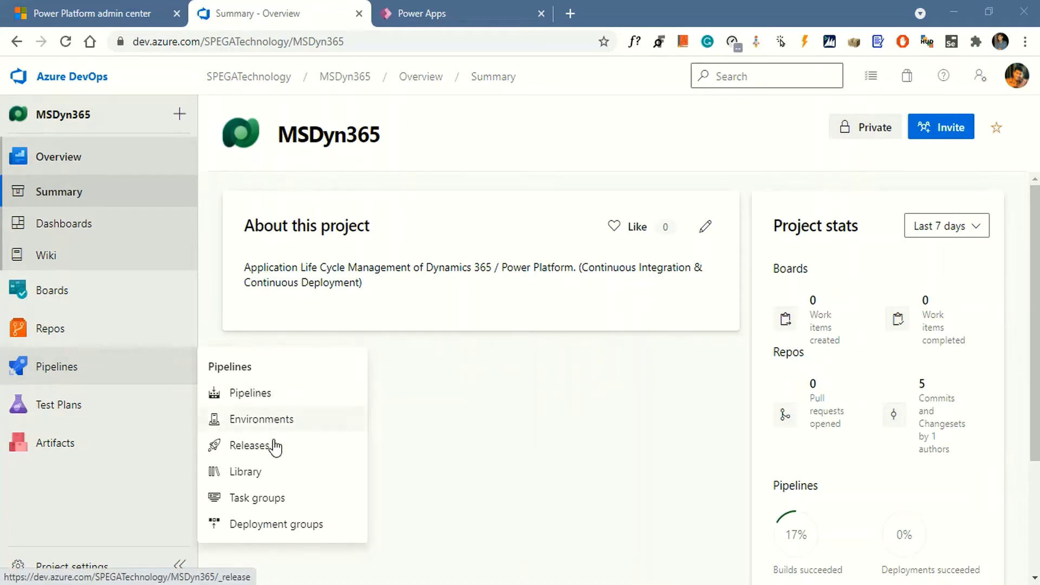
left_click(246, 475)
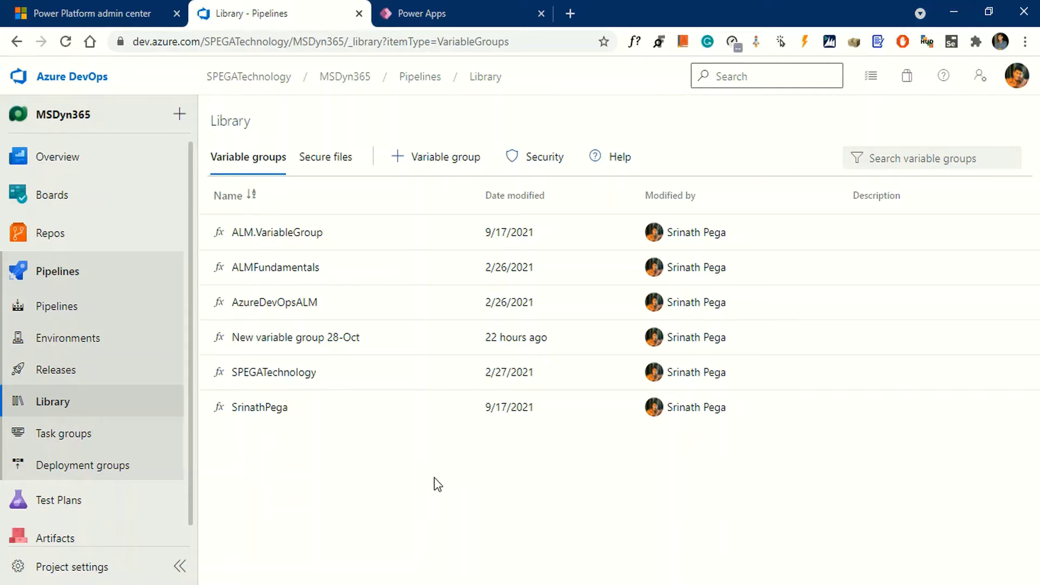
left_click(444, 162)
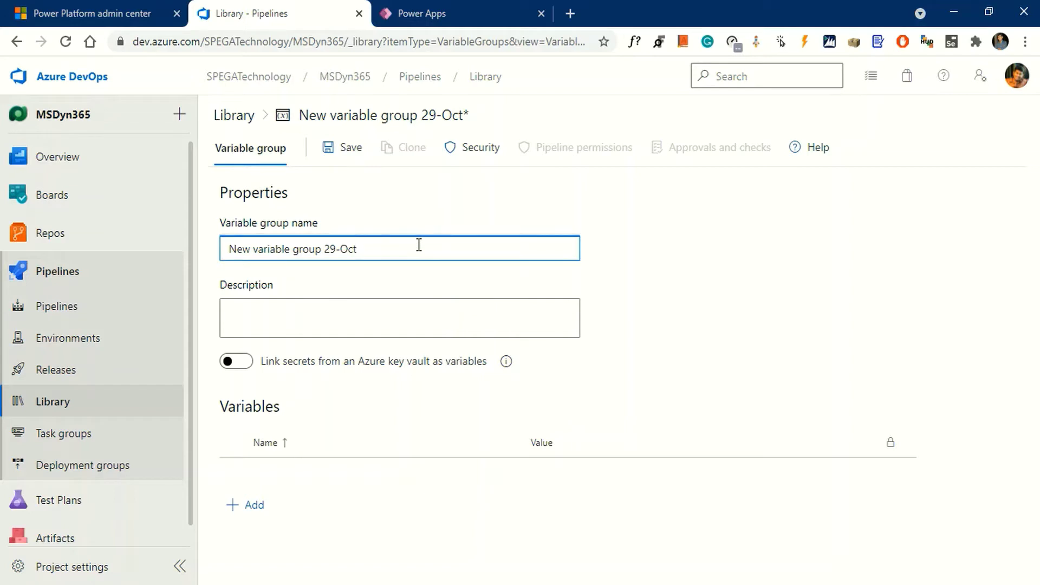
Step: Name the new variable group ALM.Group
key("BackSpace")
key("BackSpace")
key("BackSpace")
key("BackSpace")
key("BackSpace")
key("BackSpace")
key("BackSpace")
key("BackSpace")
key("BackSpace")
key("BackSpace")
key("BackSpace")
key("BackSpace")
key("BackSpace")
key("BackSpace")
key("BackSpace")
key("BackSpace")
key("BackSpace")
key("BackSpace")
key("BackSpace")
key("BackSpace")
type("A")
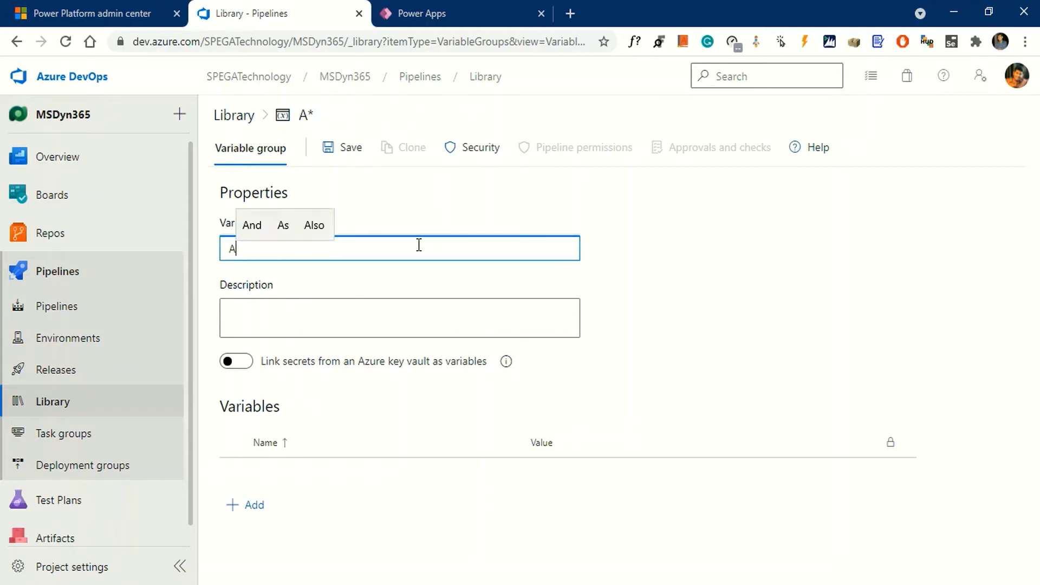
type("LM")
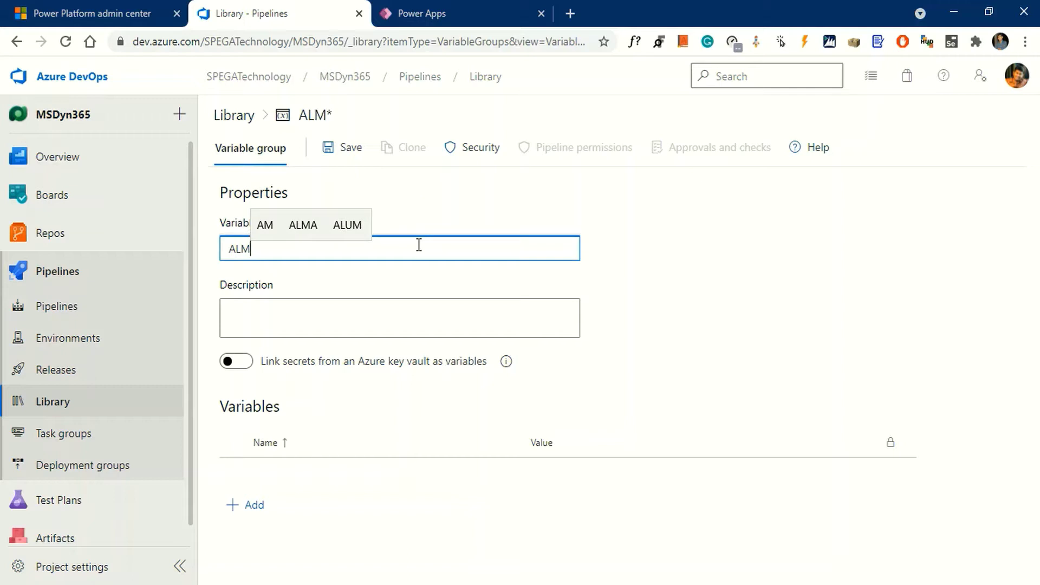
type(".")
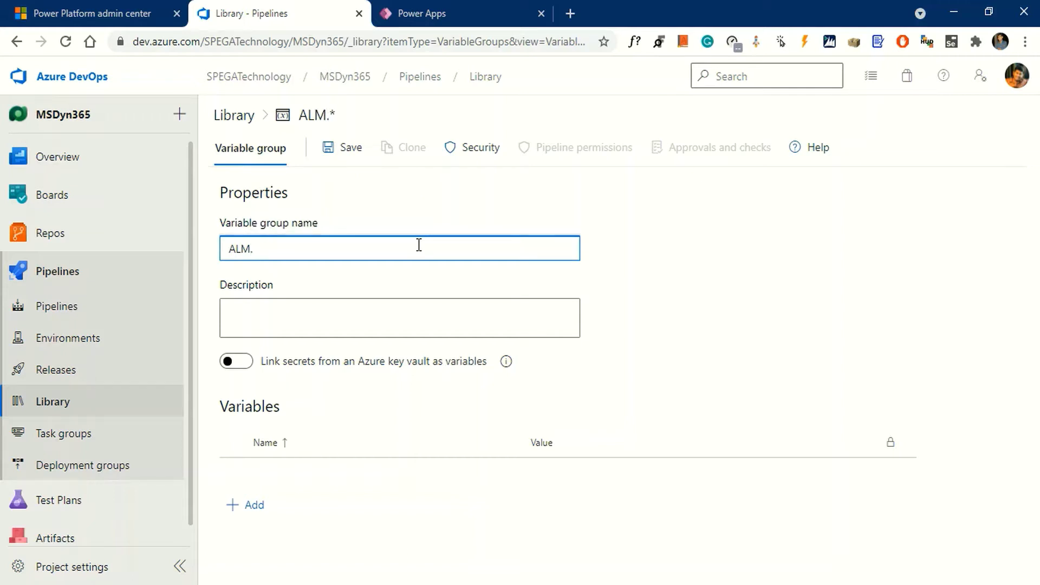
type("G")
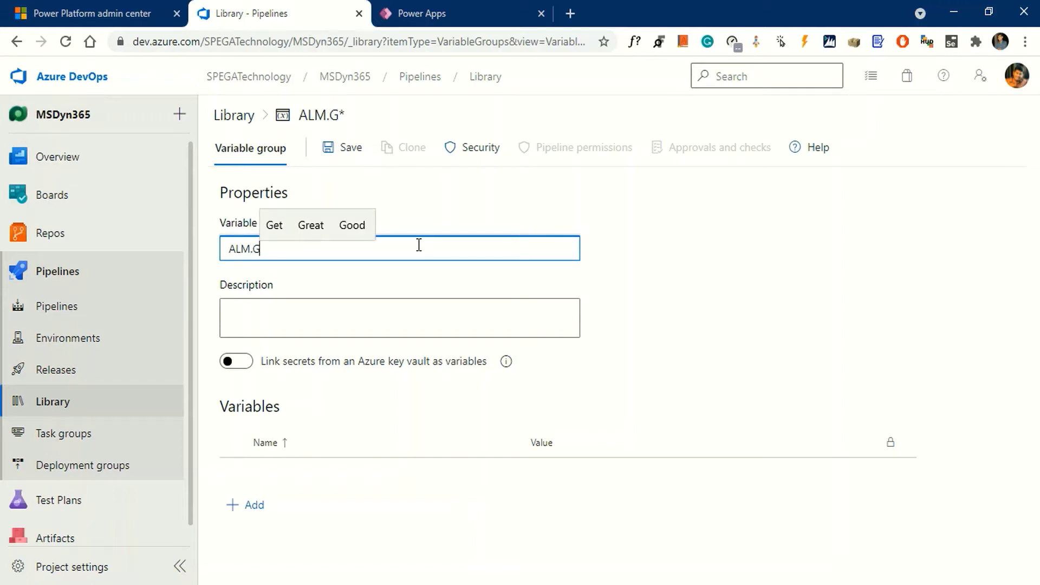
type("roup")
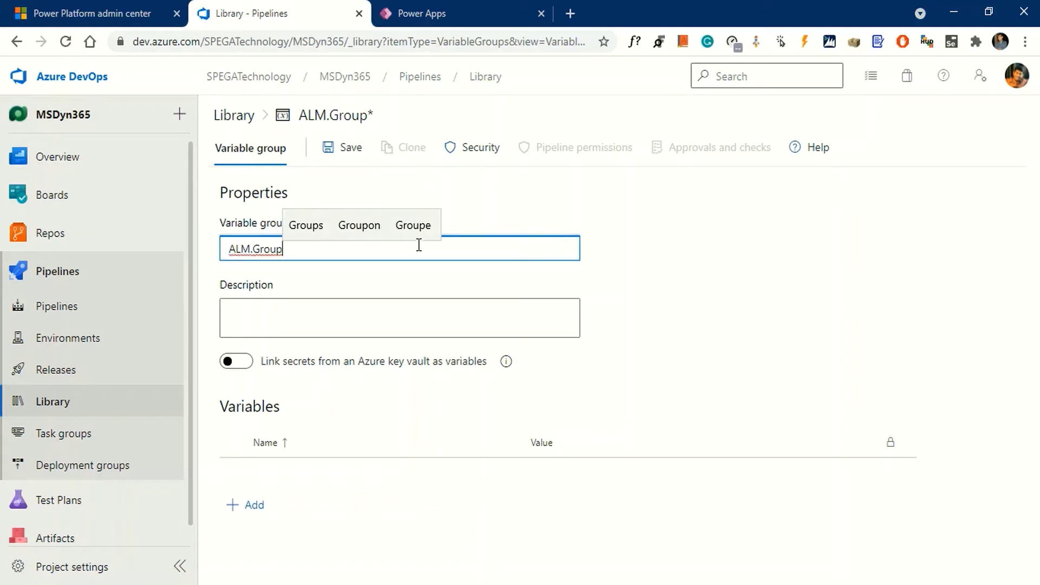
left_click(575, 292)
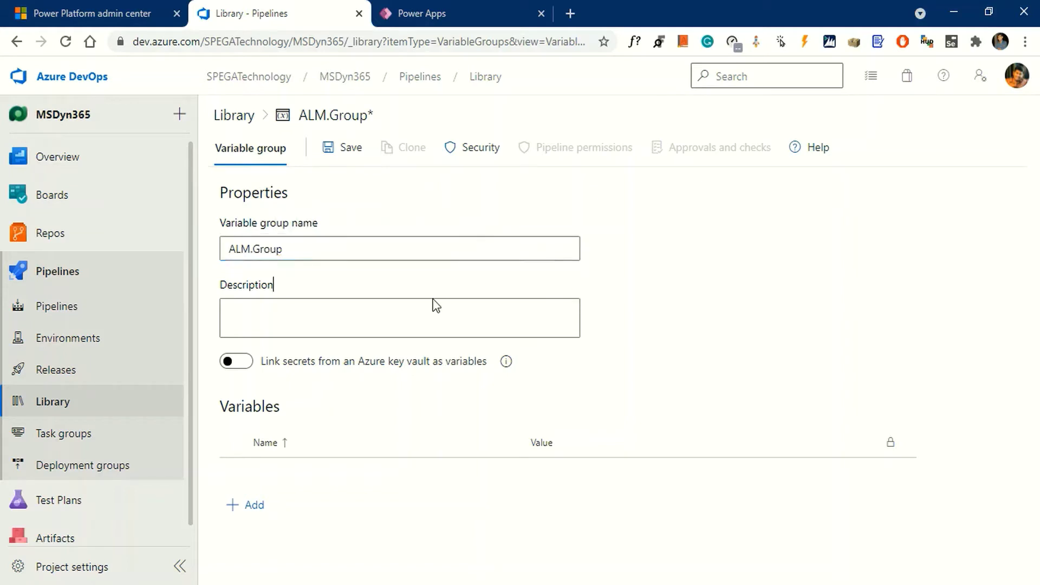
Step: Describe the variable group as "ALM Group for MSDynd365 Project."
left_click(417, 314)
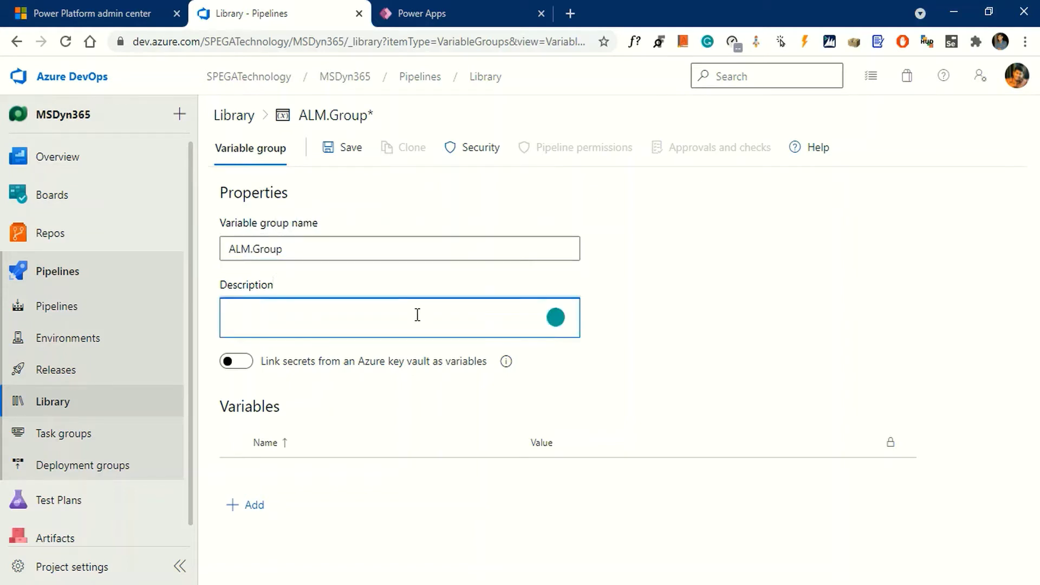
type("ALM ")
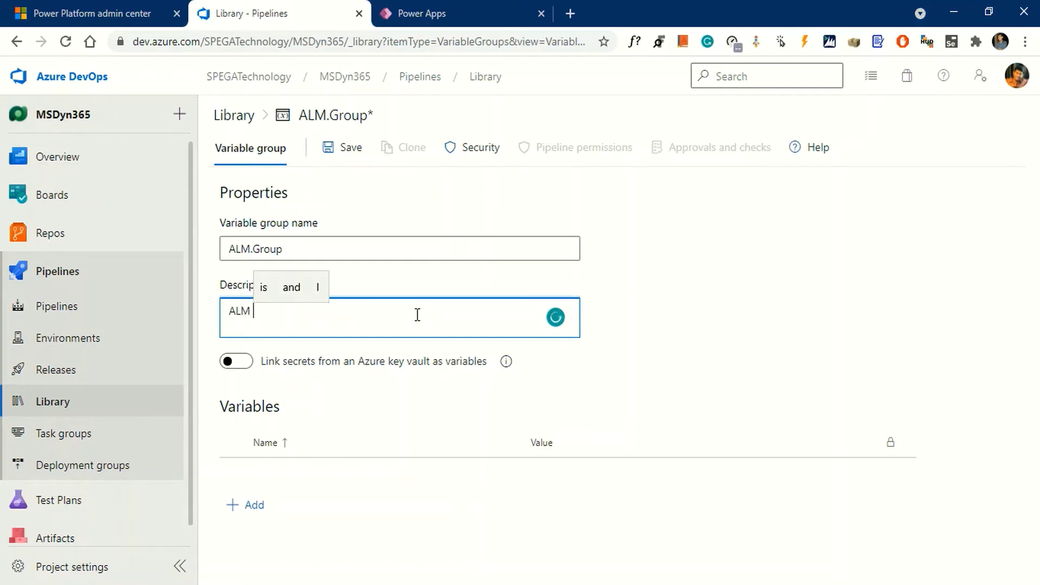
type("Gro")
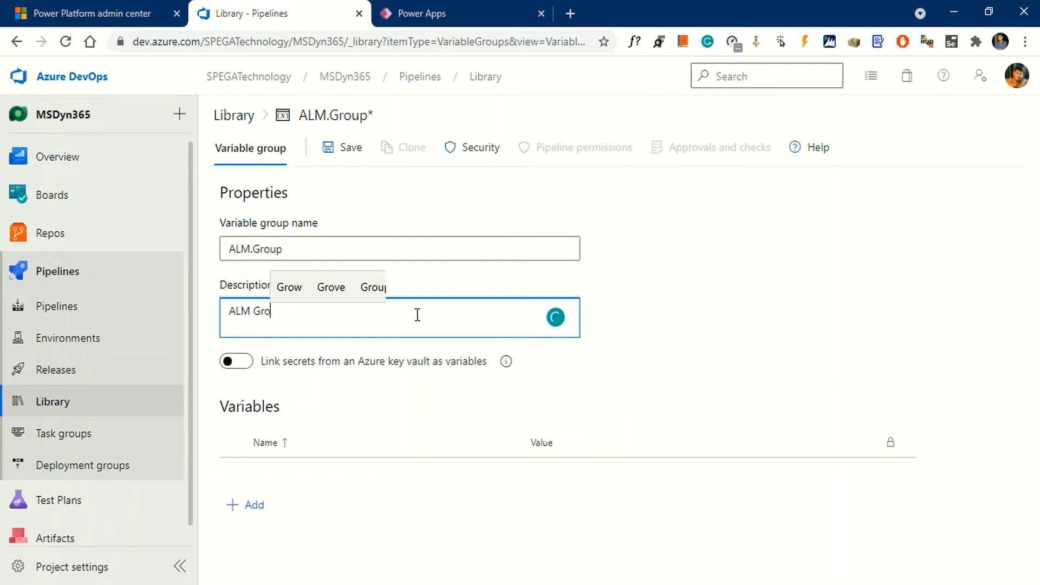
type("up for ")
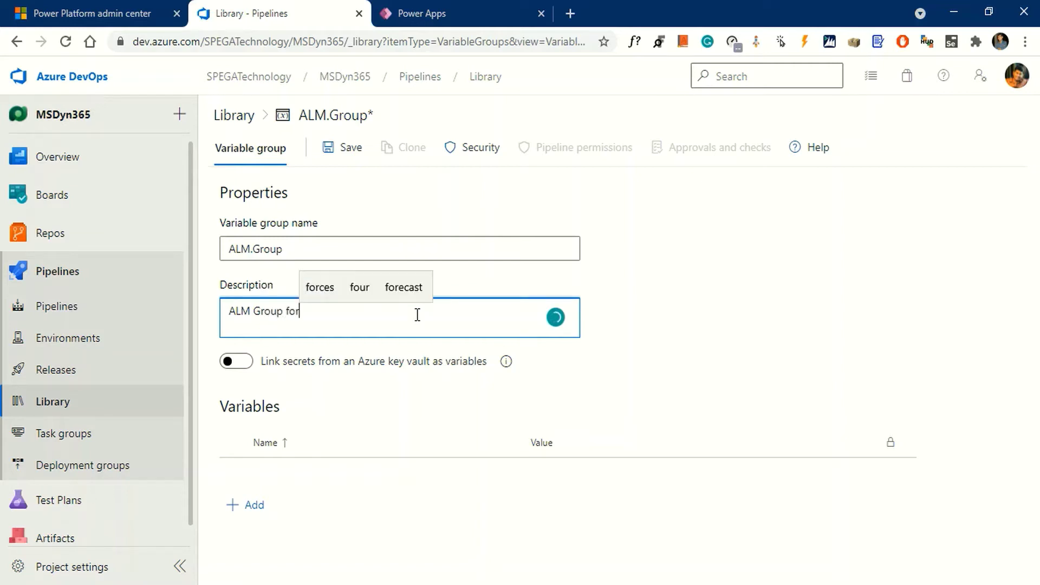
type("MSDY")
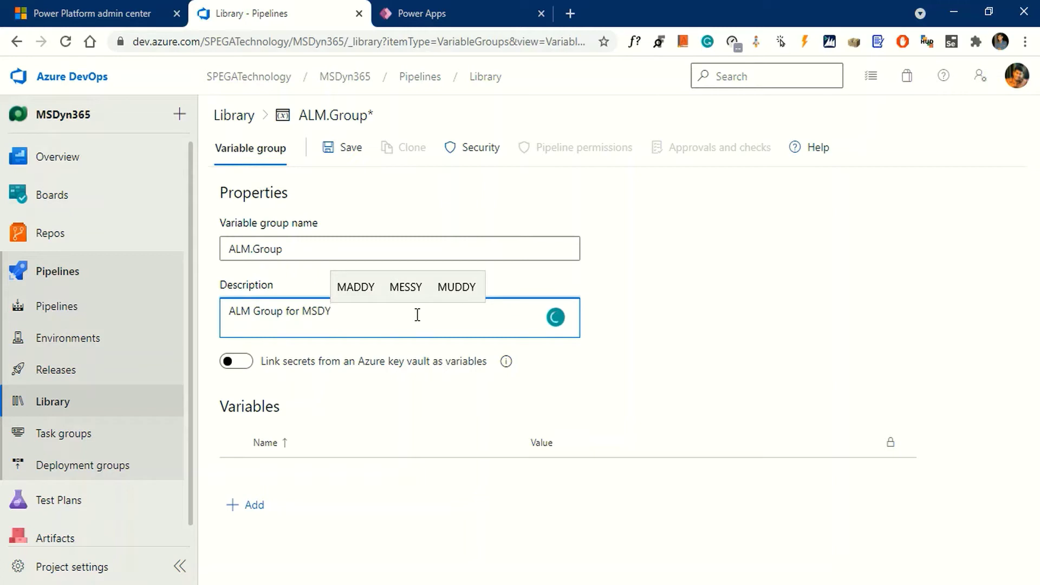
key("BackSpace")
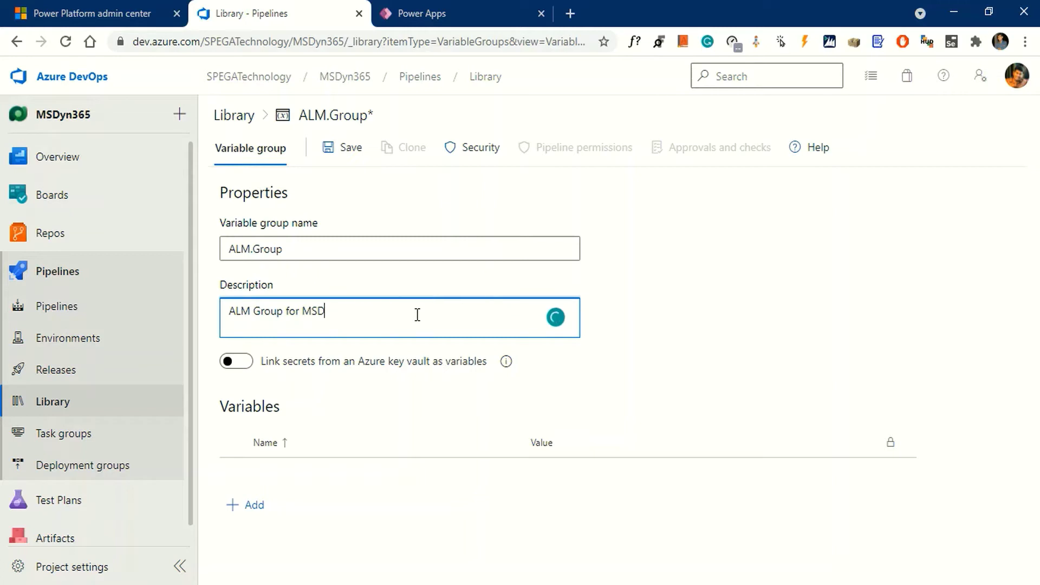
type("yn")
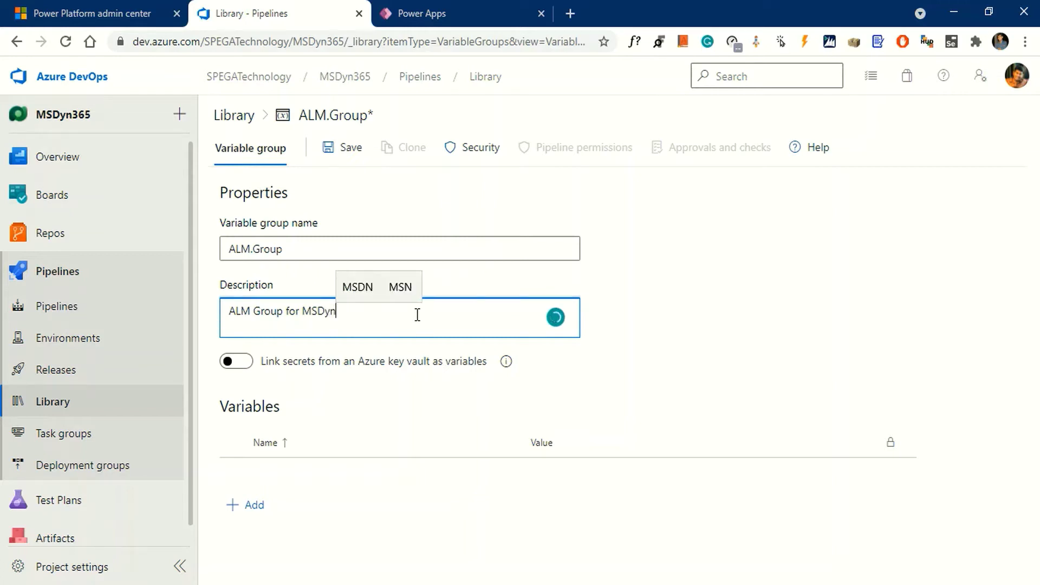
type("d365 ")
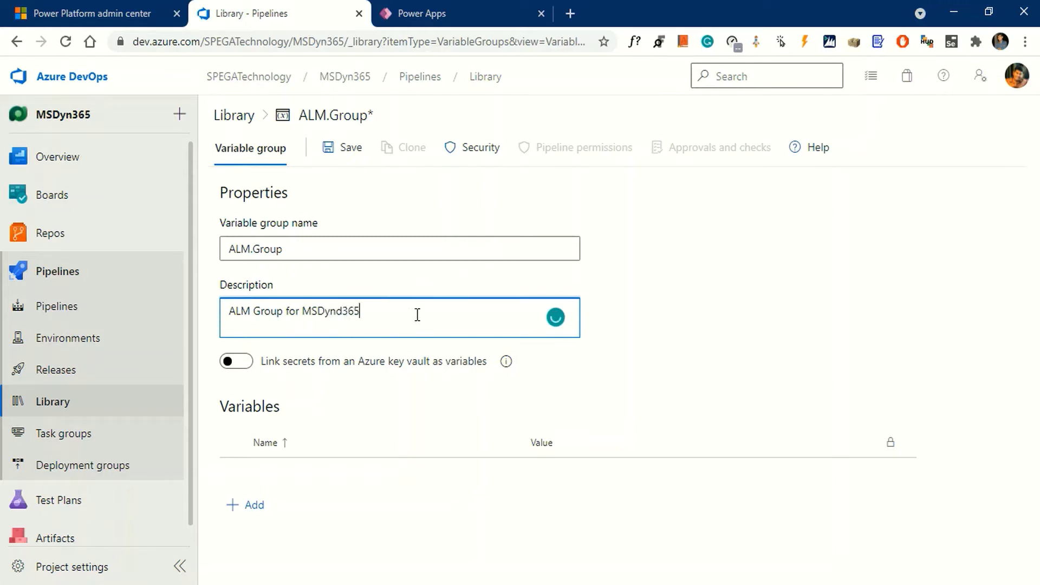
type("P")
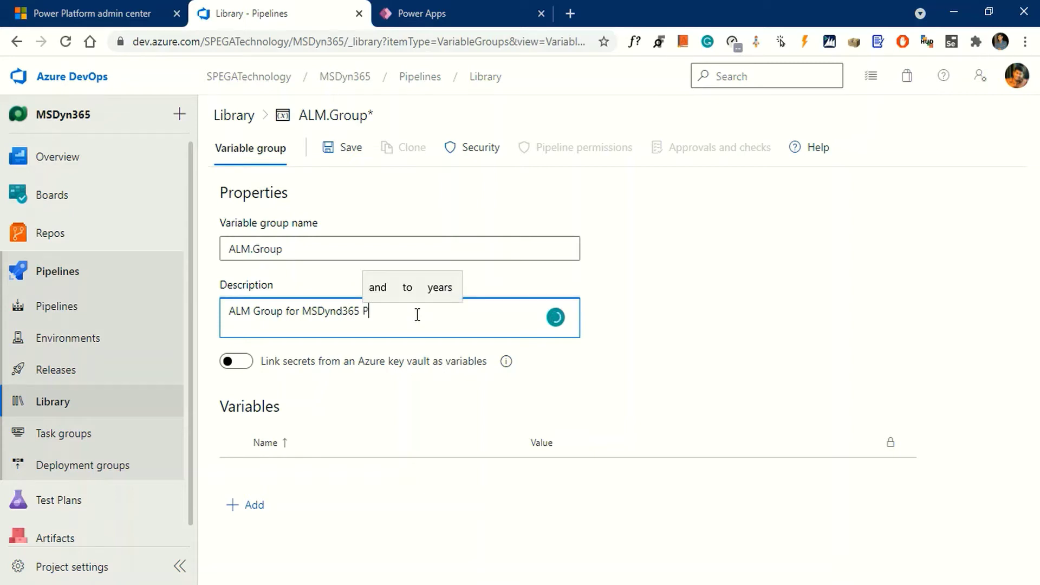
type("roject.")
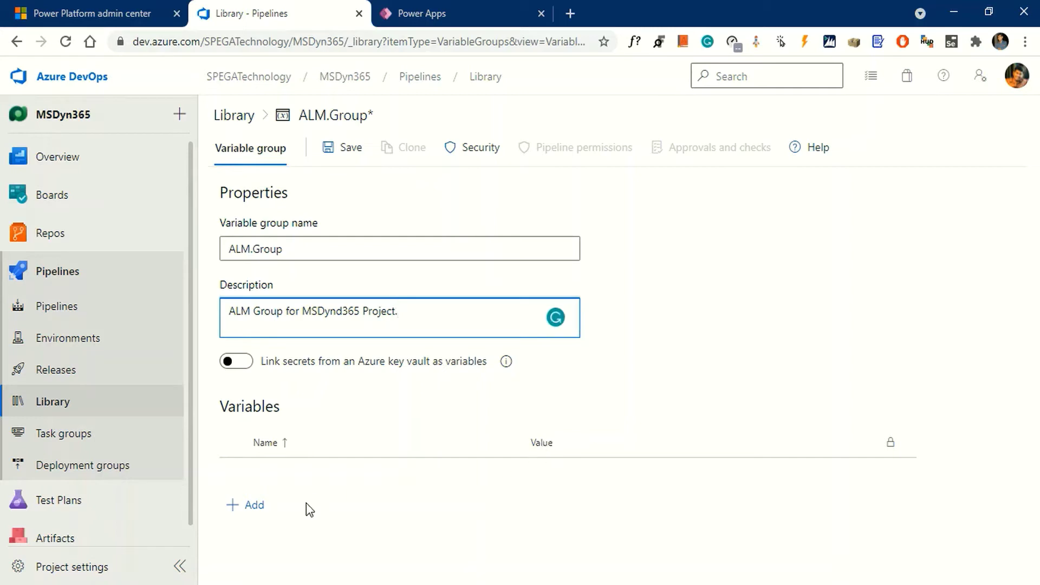
Step: Add a variable named SolutionName to the ALM.Group variable group
left_click(257, 508)
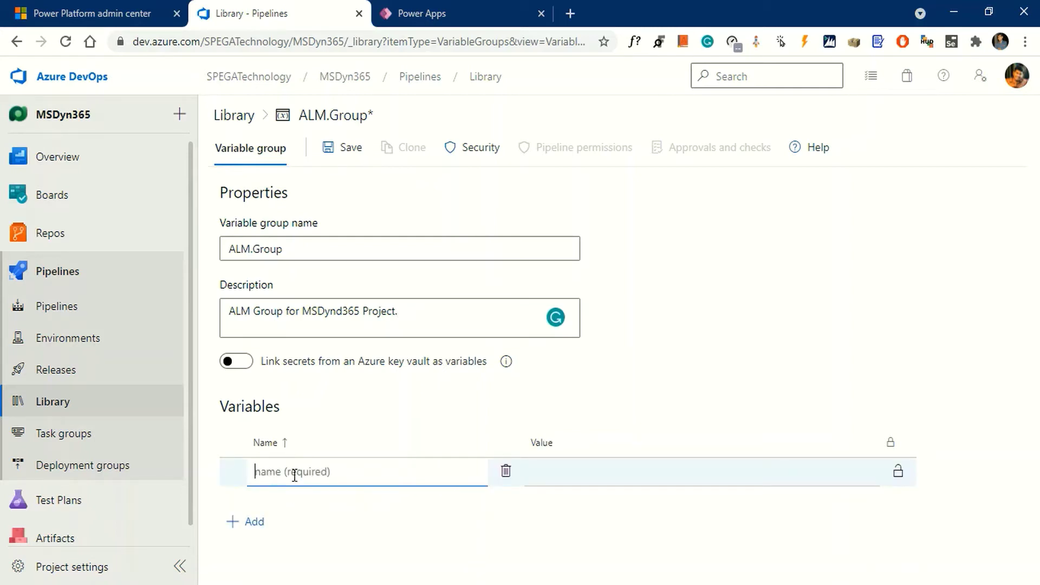
type("Solut")
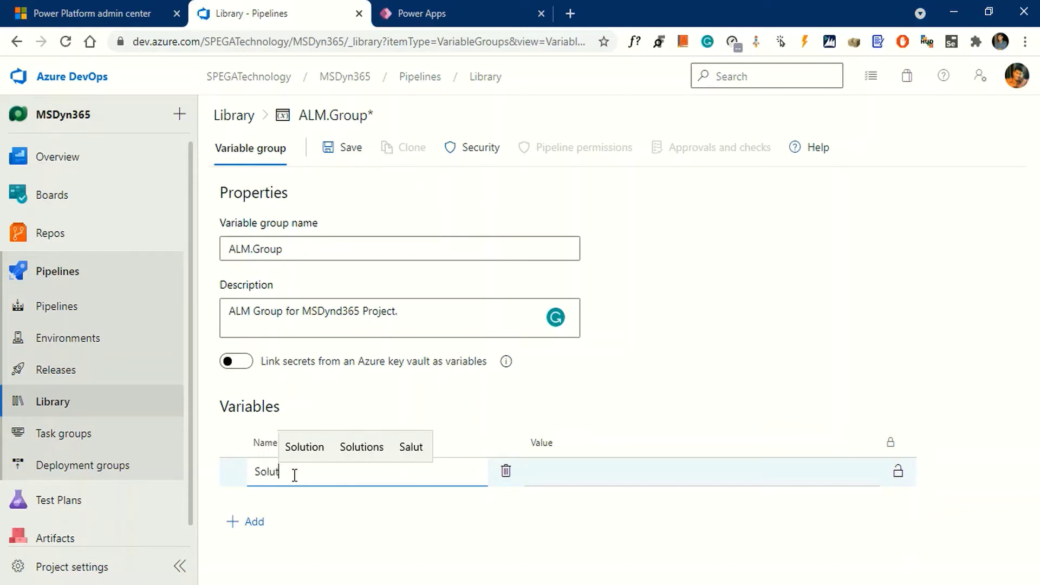
type("ion")
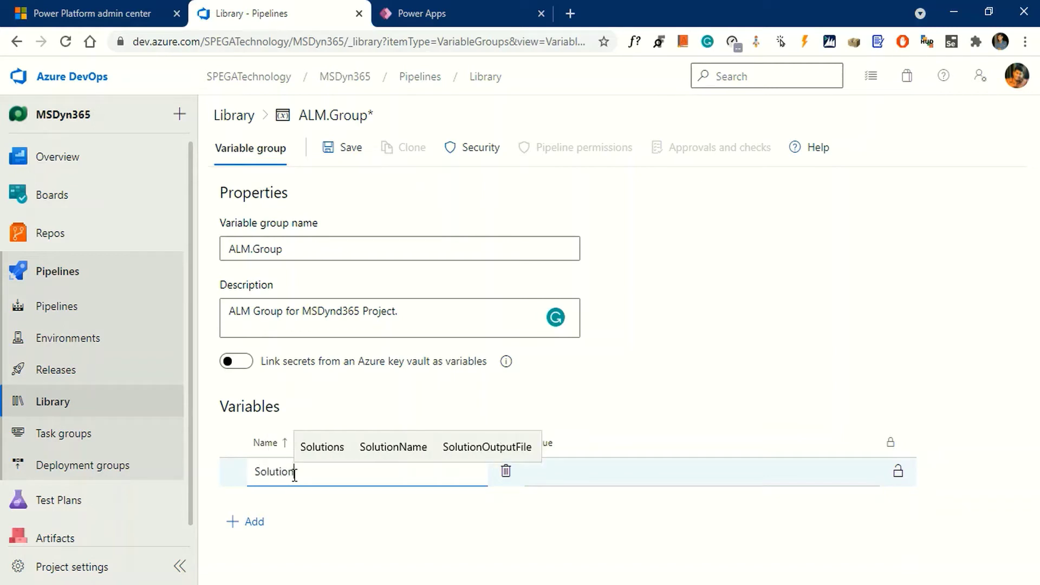
type("Name")
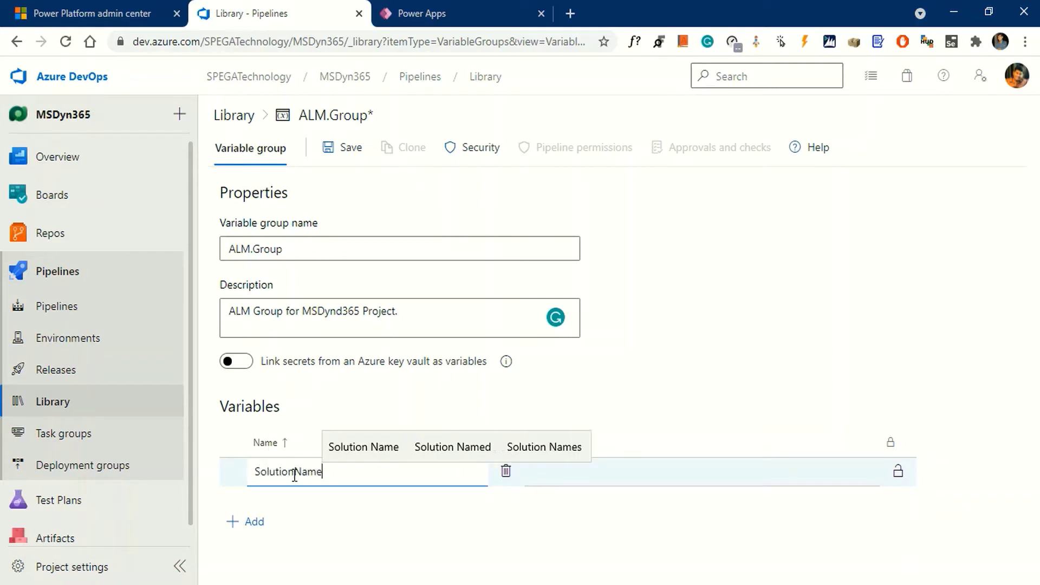
key("Tab")
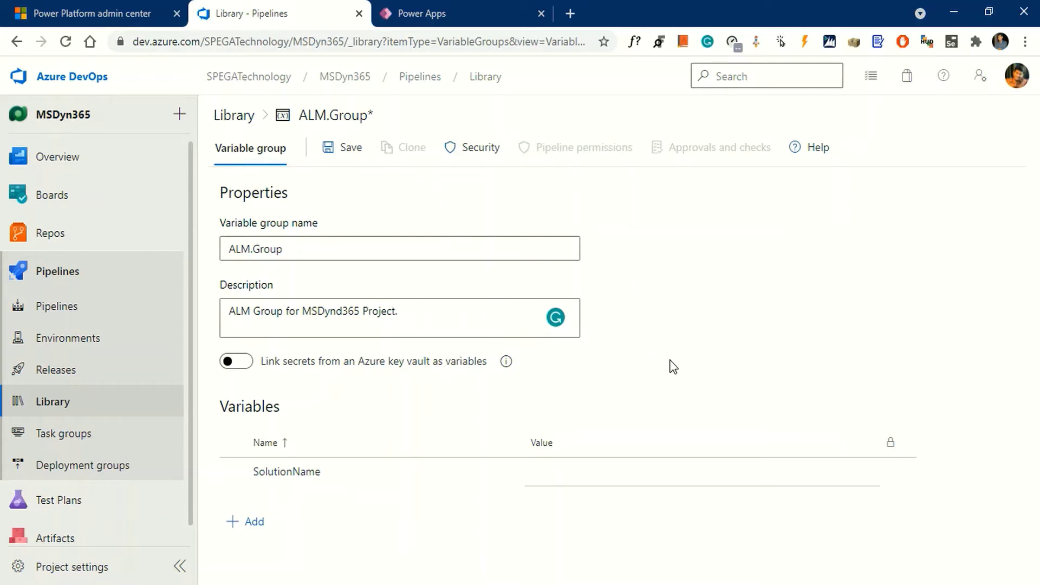
Step: Copy the unique name of the custom solution dated 10/13/2021 from Power Apps and paste it as the SolutionName value in Azure DevOps
left_click(416, 17)
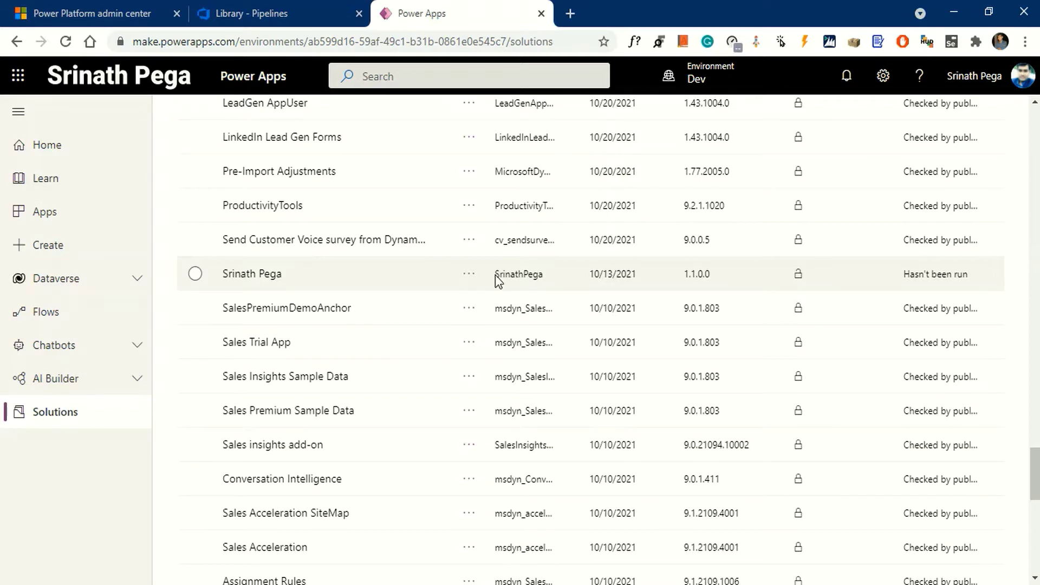
left_click_drag(497, 275, 543, 275)
key("ctrl+c")
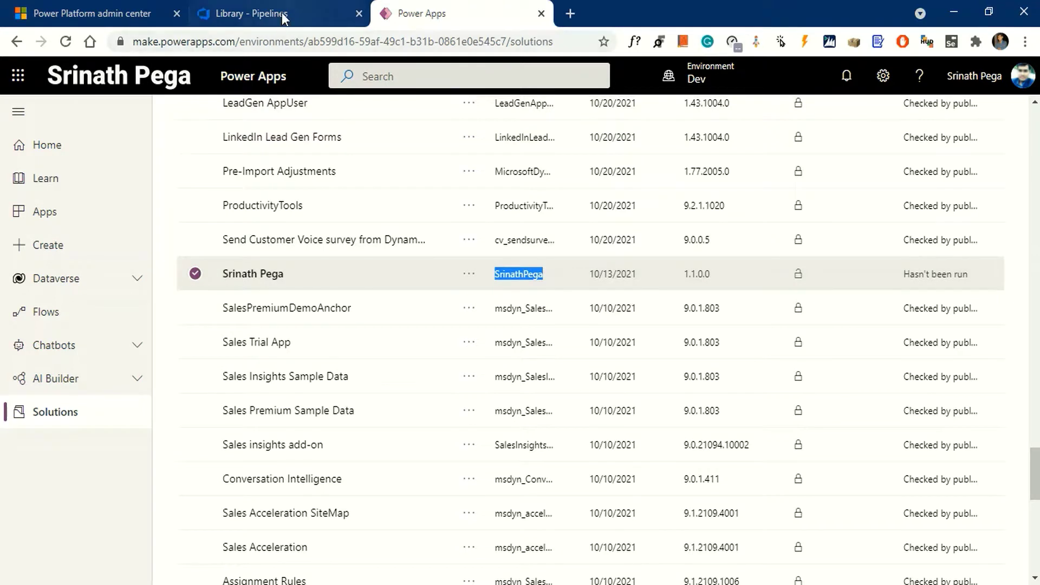
left_click(254, 13)
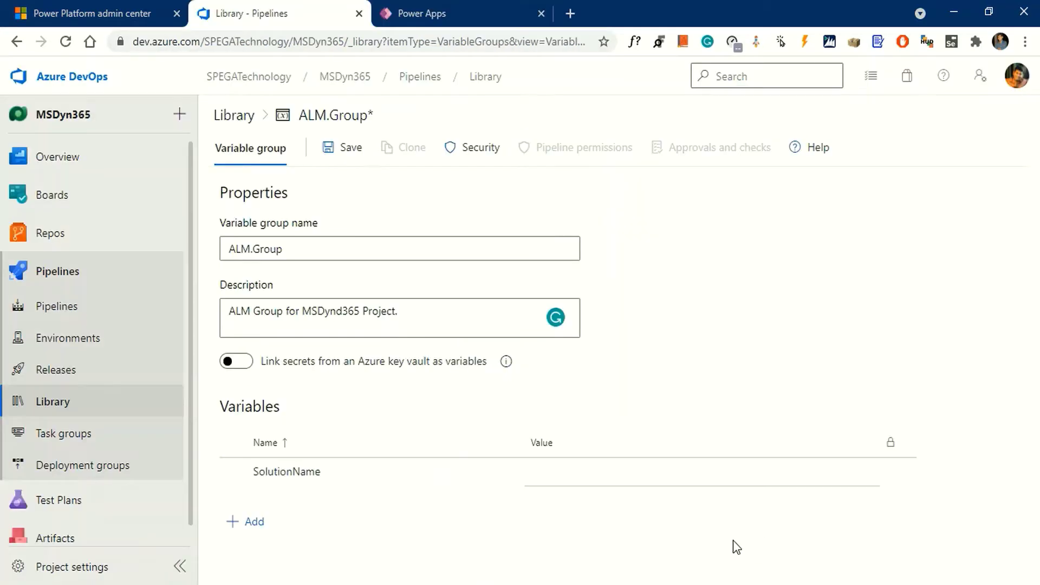
left_click(608, 473)
key("ctrl+v")
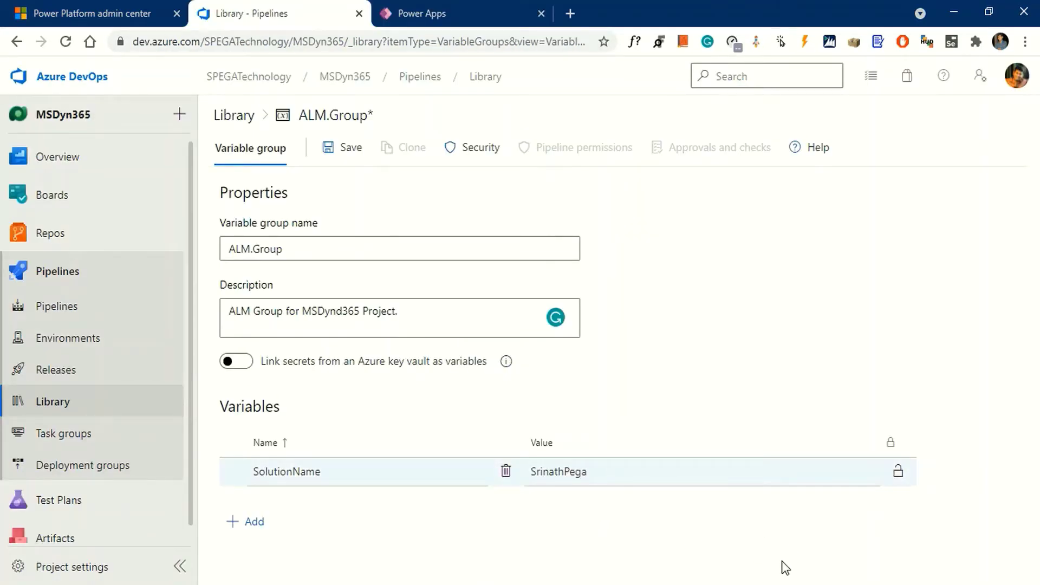
Step: Save the variable group, then change the SolutionName variable's type to secret and save again
left_click(326, 151)
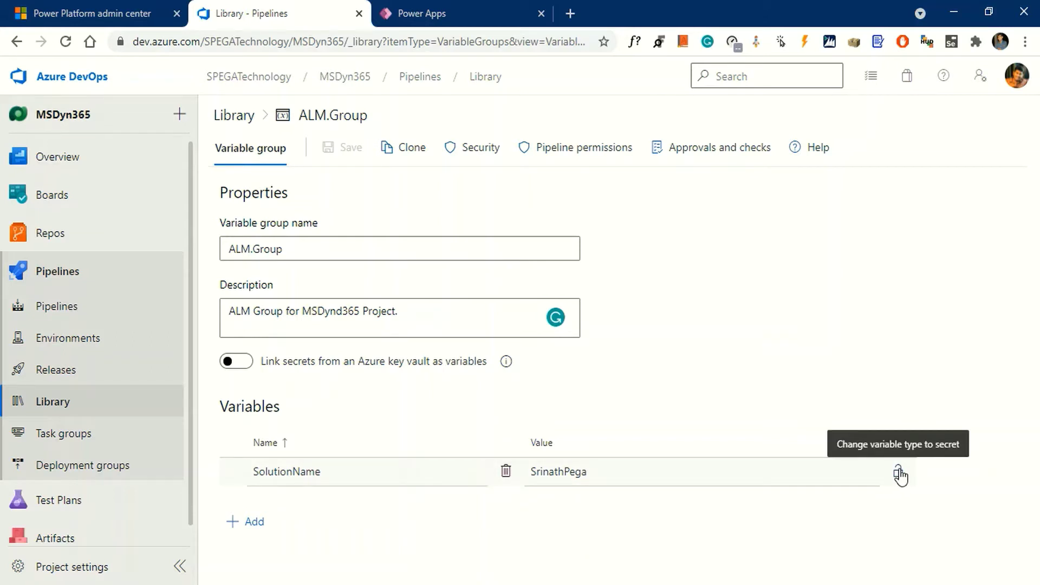
left_click(899, 475)
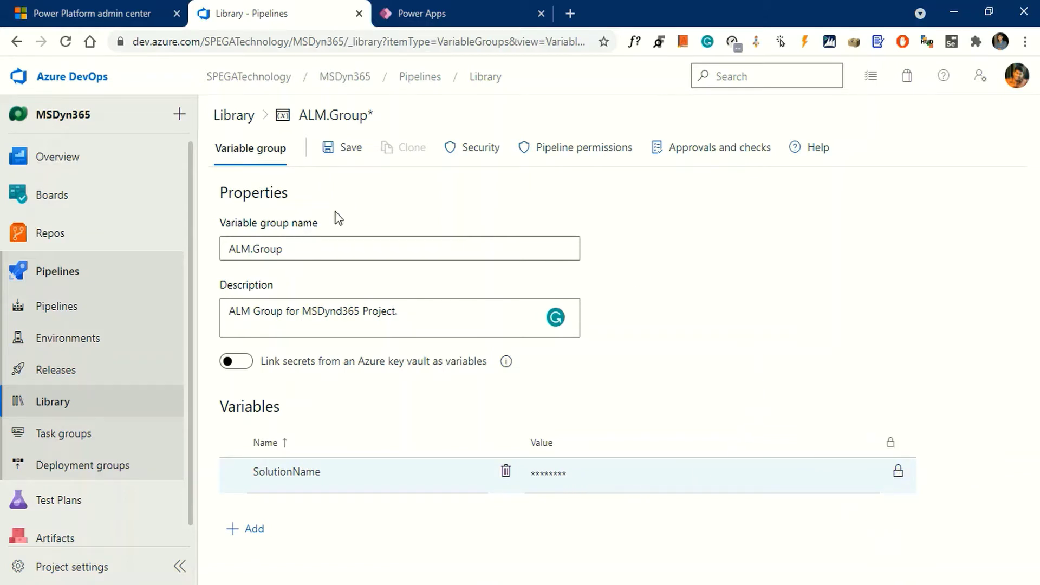
left_click(343, 155)
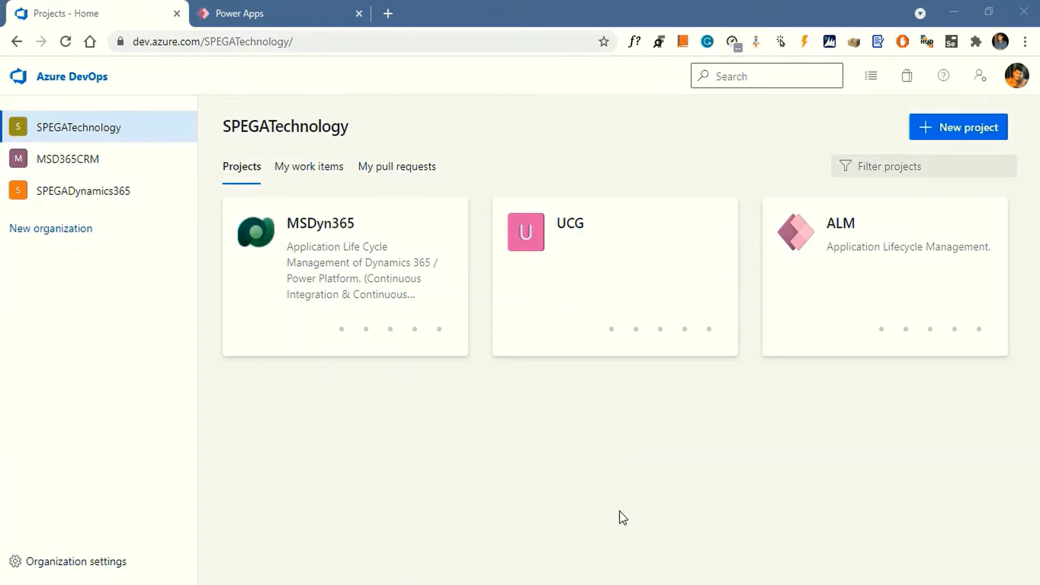
Step: Open the pipelines of the MSDyn365 project and look through all pipelines and all pipeline runs
left_click(340, 265)
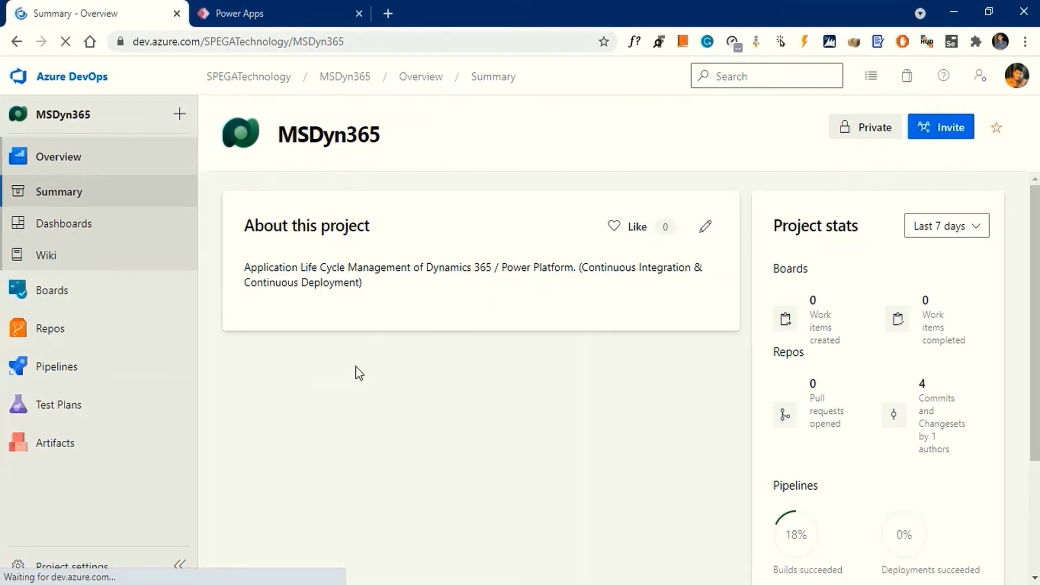
left_click(54, 366)
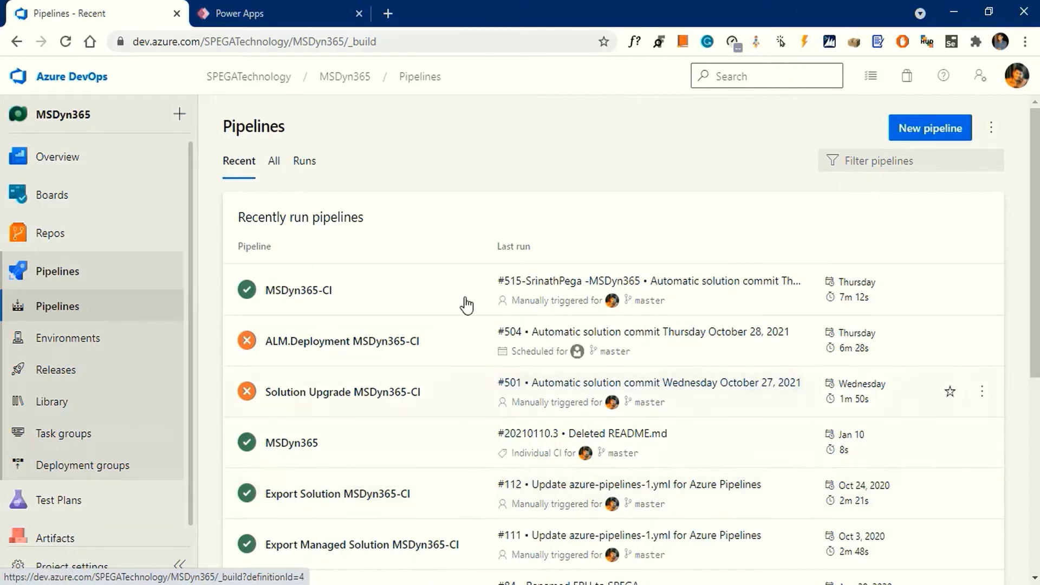
left_click(274, 162)
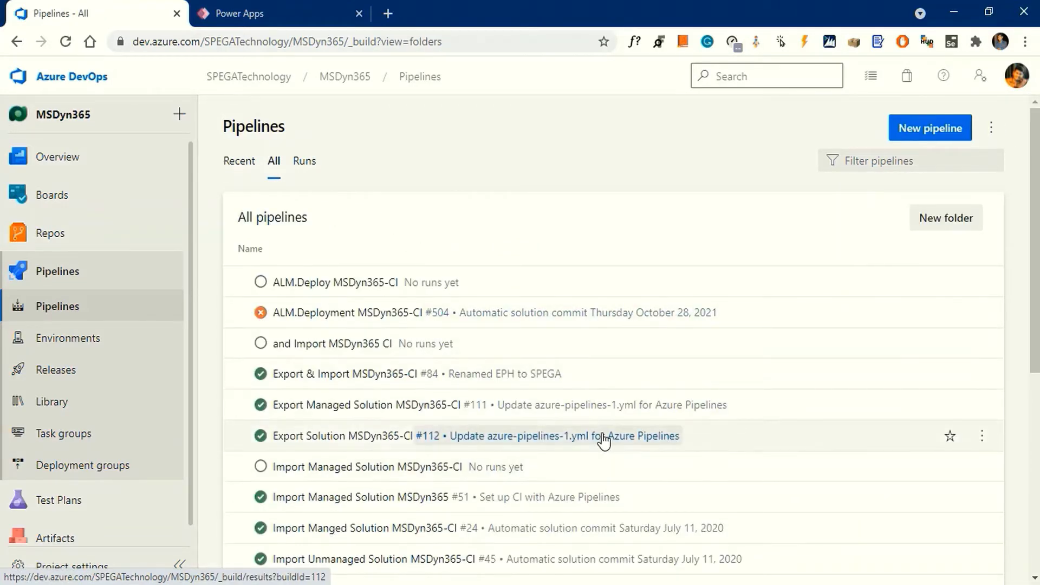
left_click(303, 161)
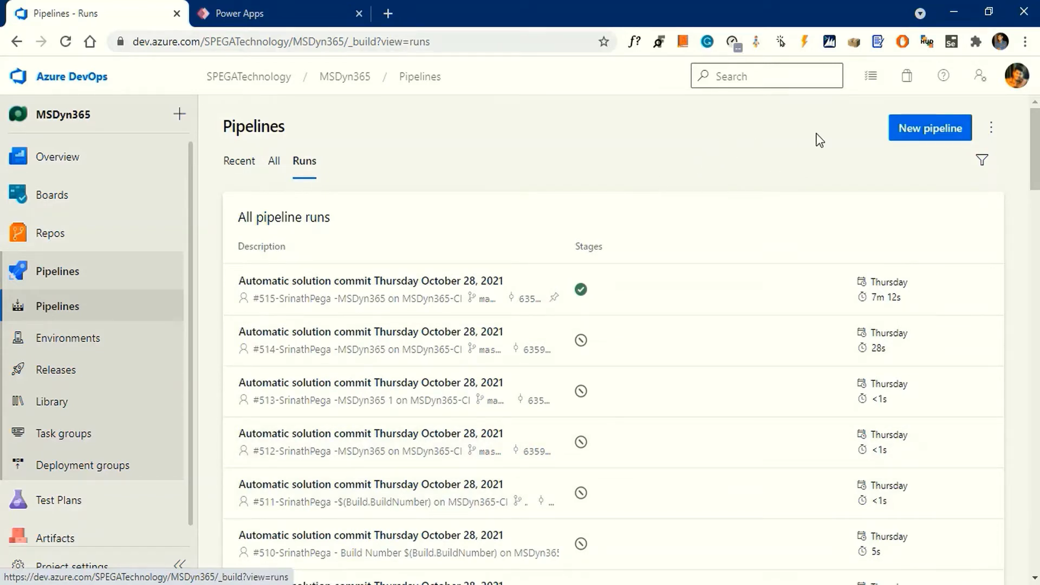
Step: Start a new classic-editor pipeline from Azure Repos Git, using team project MSDyn365, repository MSDyn365 and the master branch
left_click(939, 130)
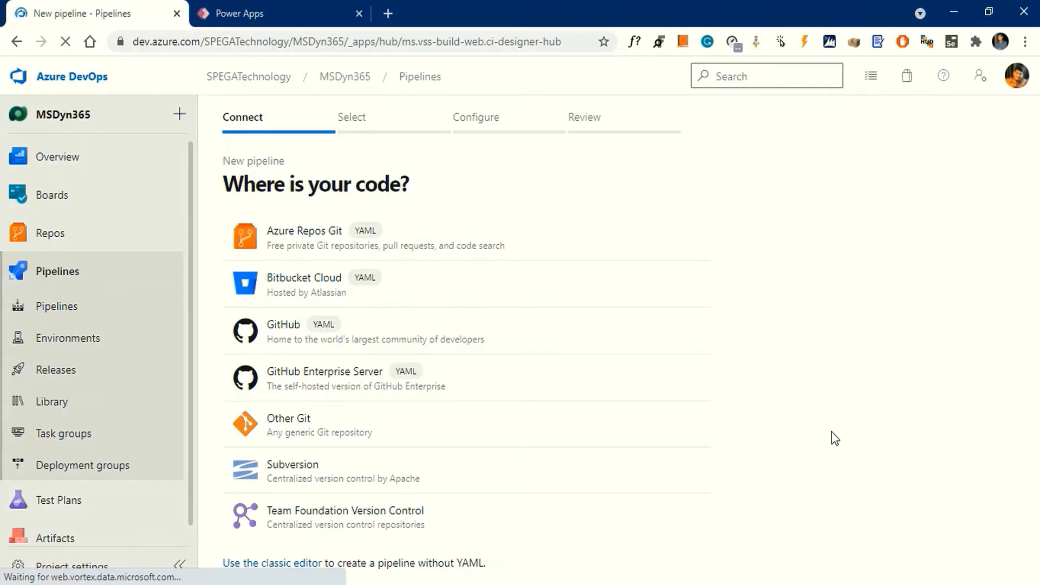
left_click(293, 565)
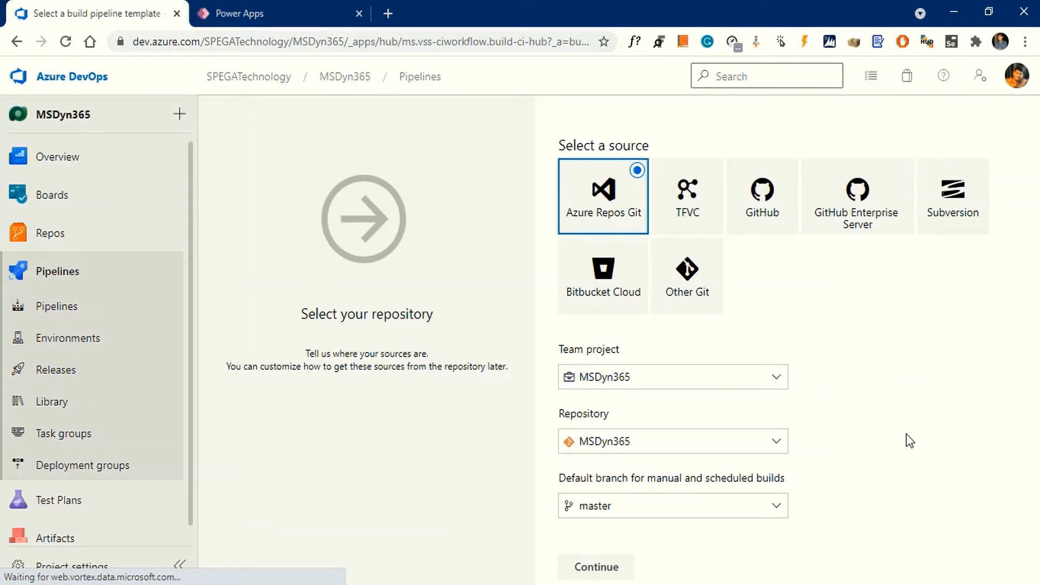
left_click(778, 379)
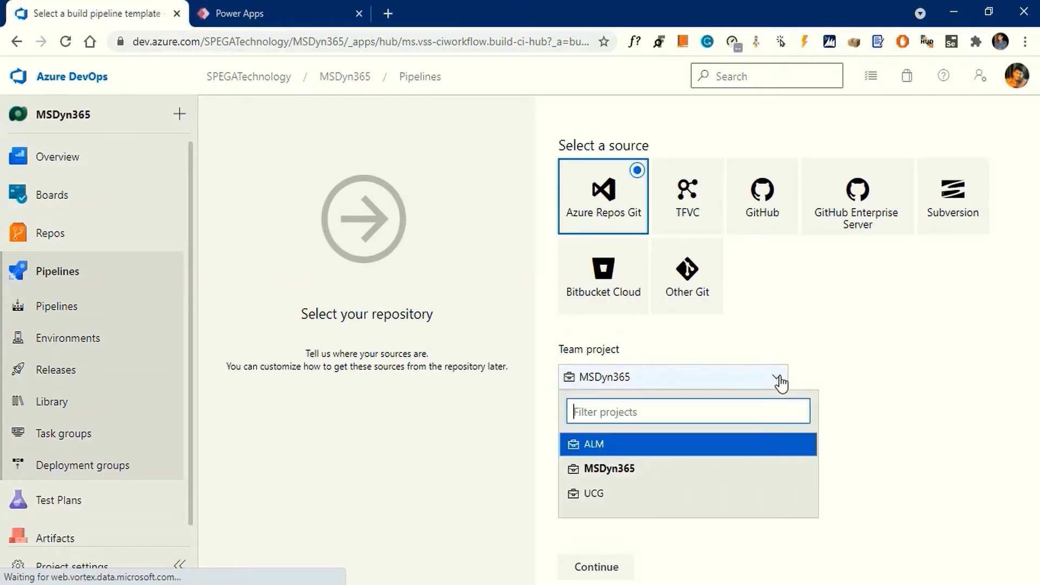
left_click(744, 473)
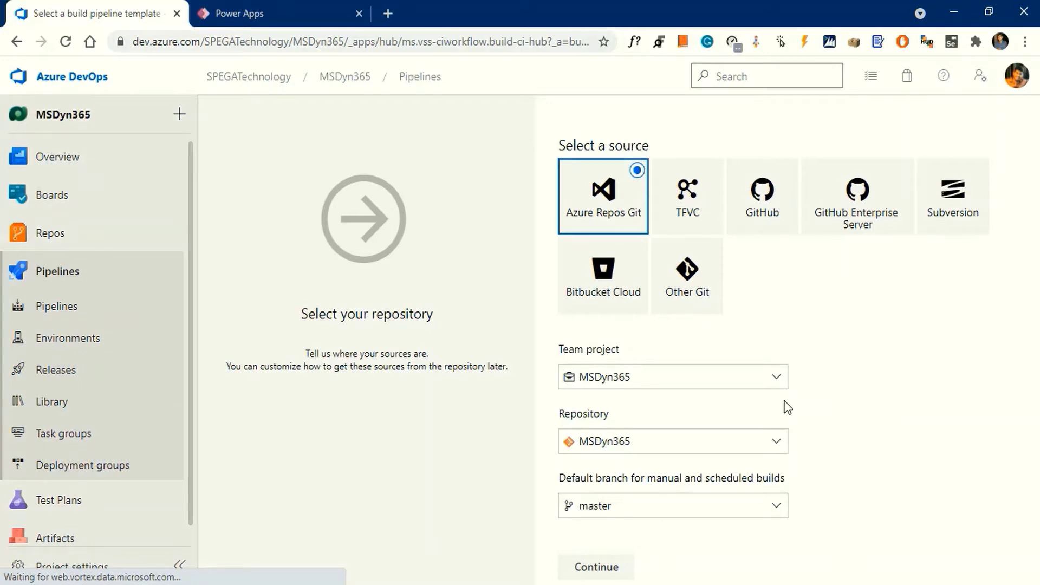
left_click(783, 444)
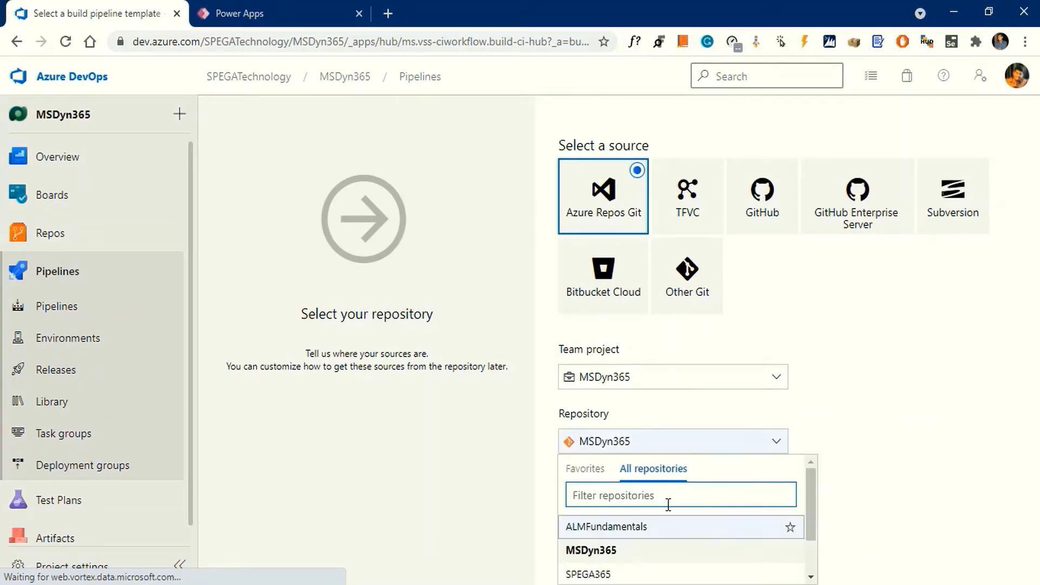
scroll(694, 548, "down", 2)
scroll(694, 539, "up", 2)
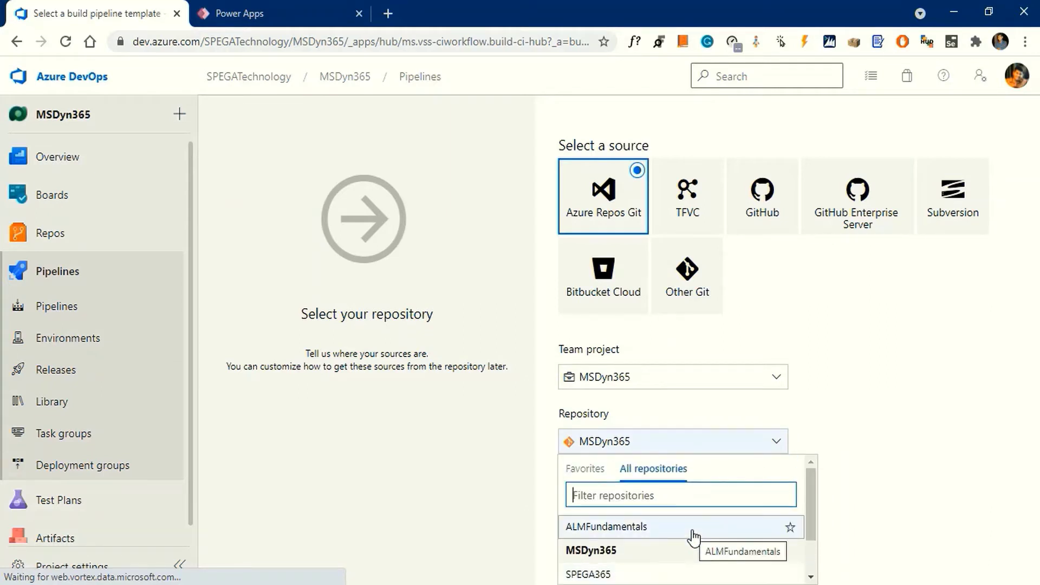
scroll(696, 544, "down", 2)
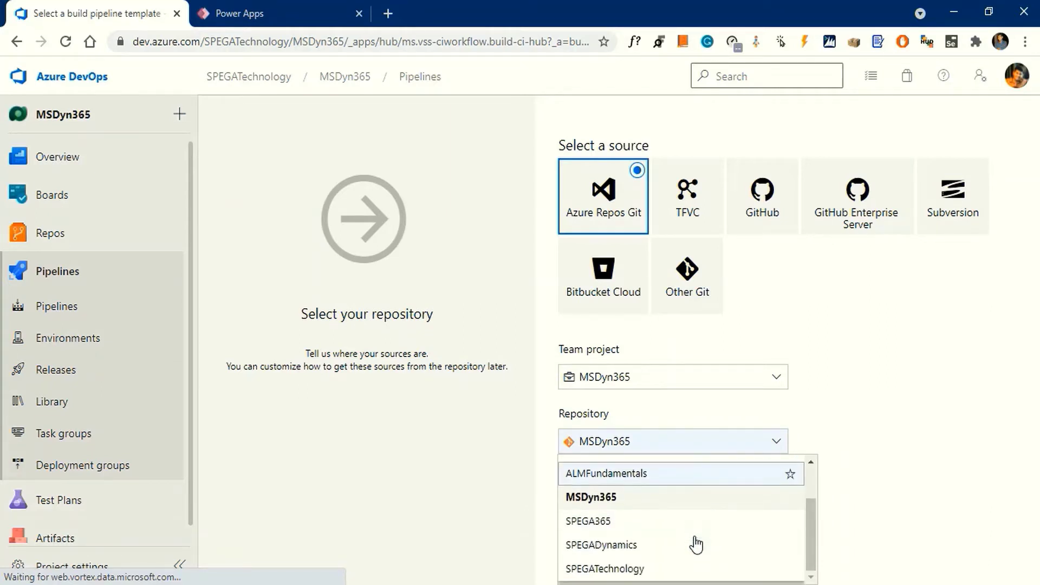
left_click(883, 433)
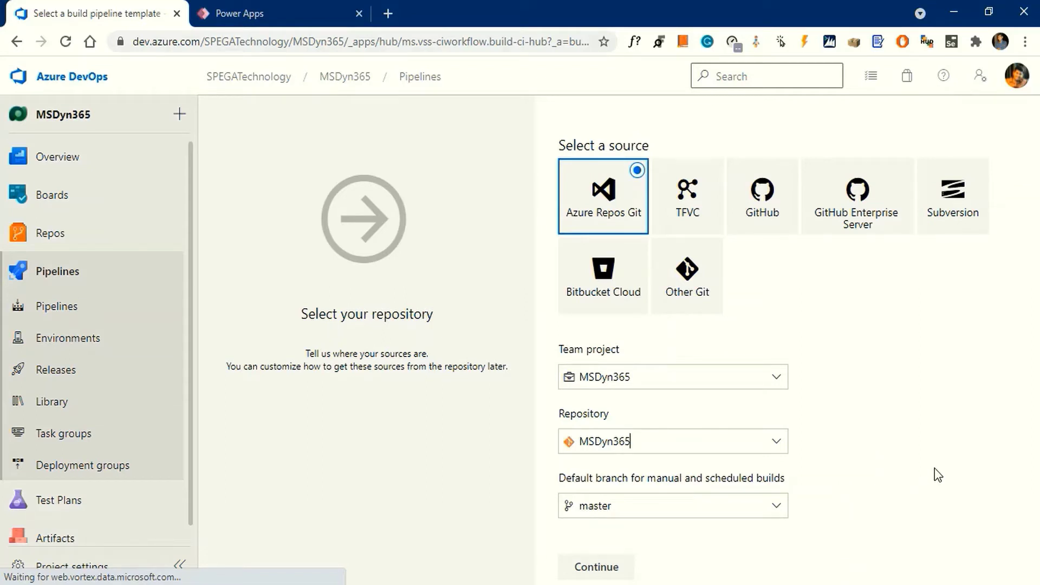
left_click(601, 567)
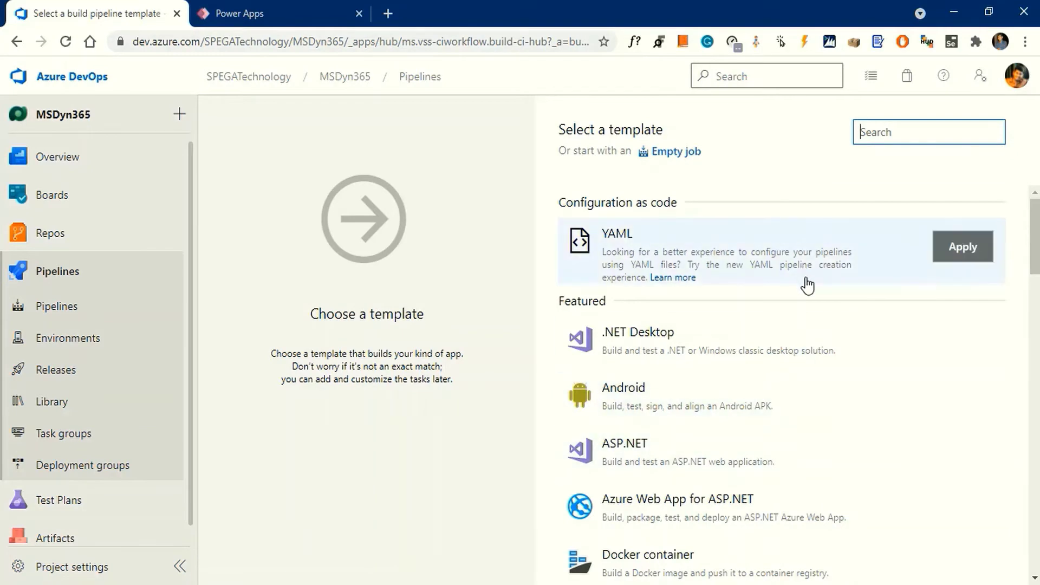
Step: Look through the build pipeline templates and start with an empty job instead
scroll(824, 436, "down", 6)
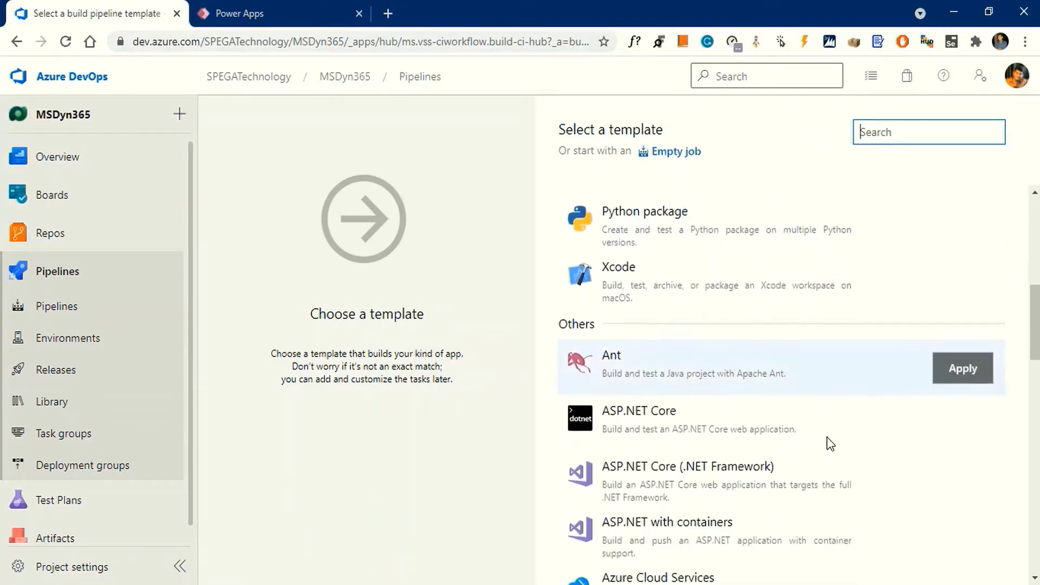
scroll(828, 441, "up", 5)
scroll(829, 444, "up", 2)
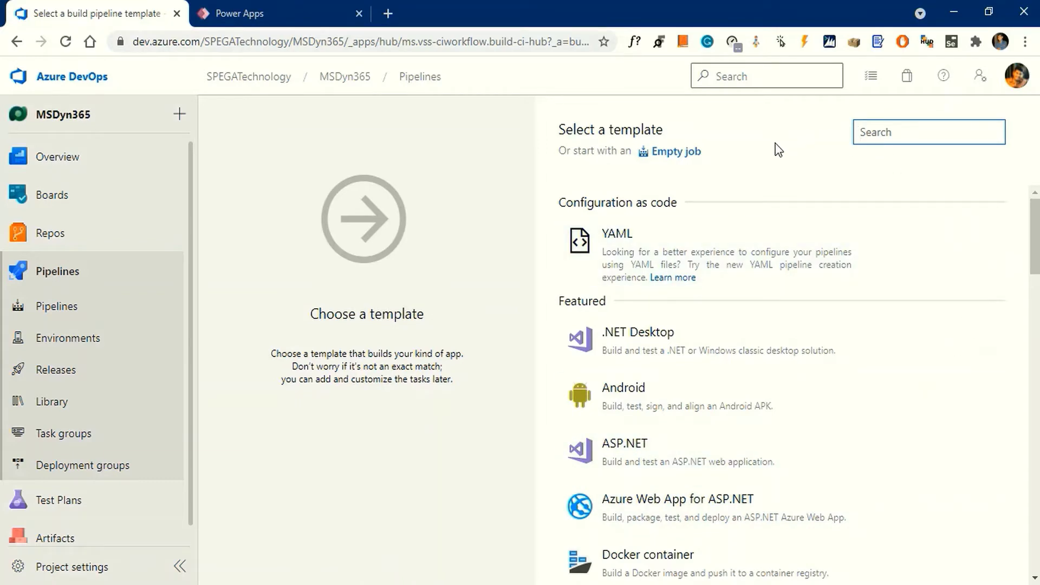
left_click(674, 154)
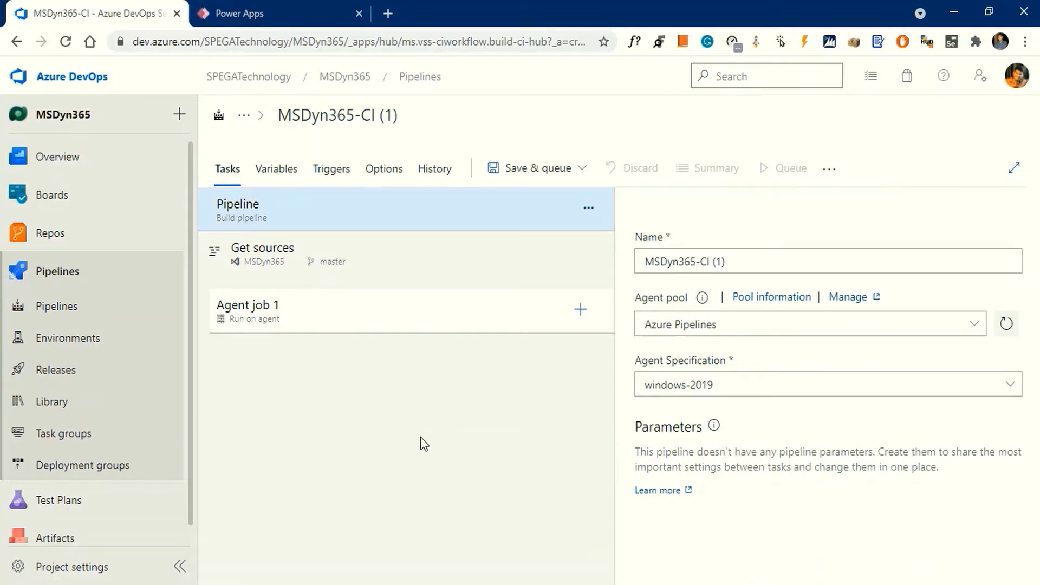
Step: Rename the pipeline to "Export and Import Unmanaged Solution MSDyn365-CI" and save it without queuing a run
left_click(714, 261)
left_click(644, 262)
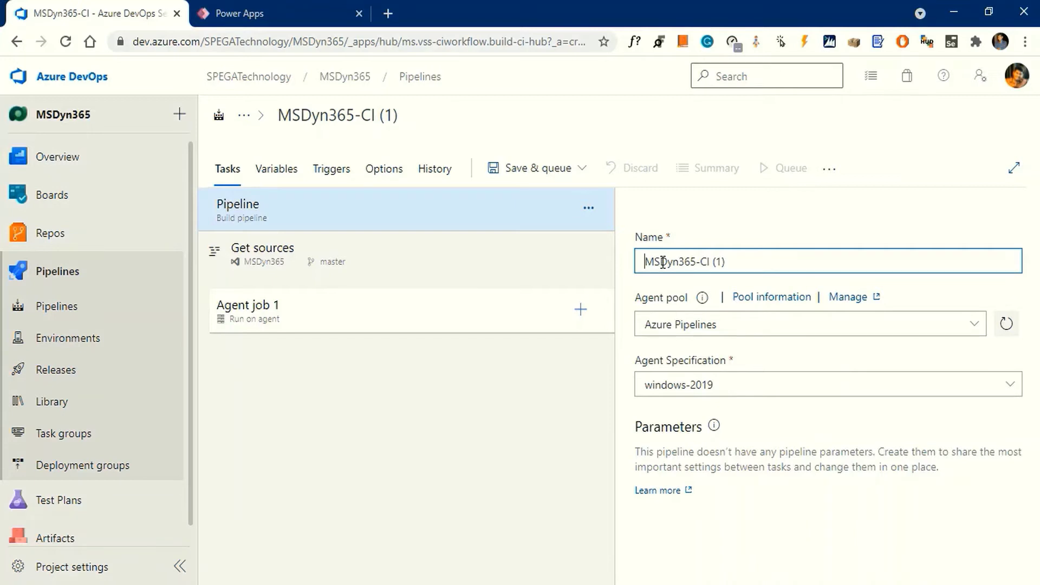
type("Expo")
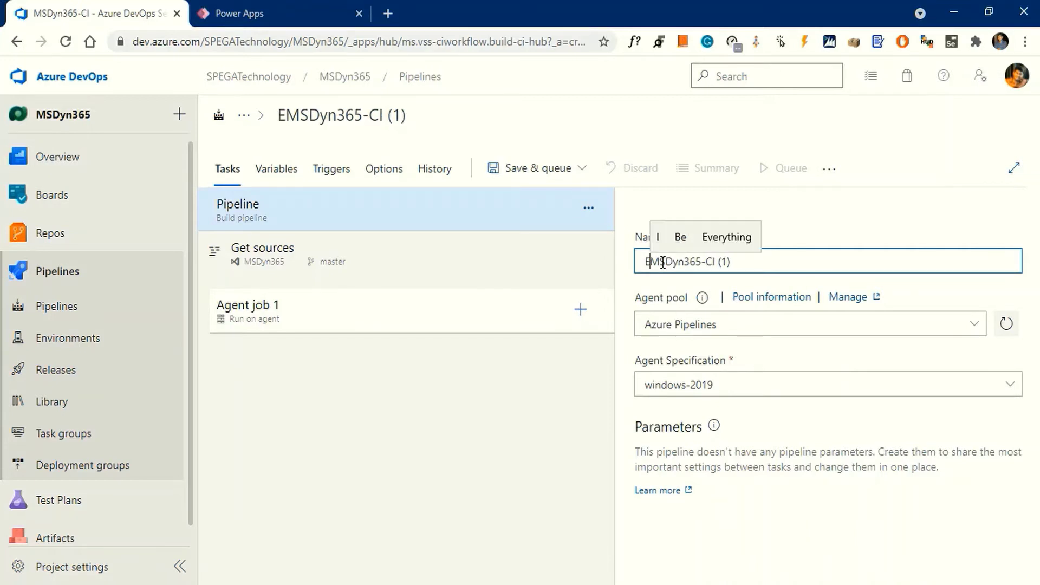
type("rt")
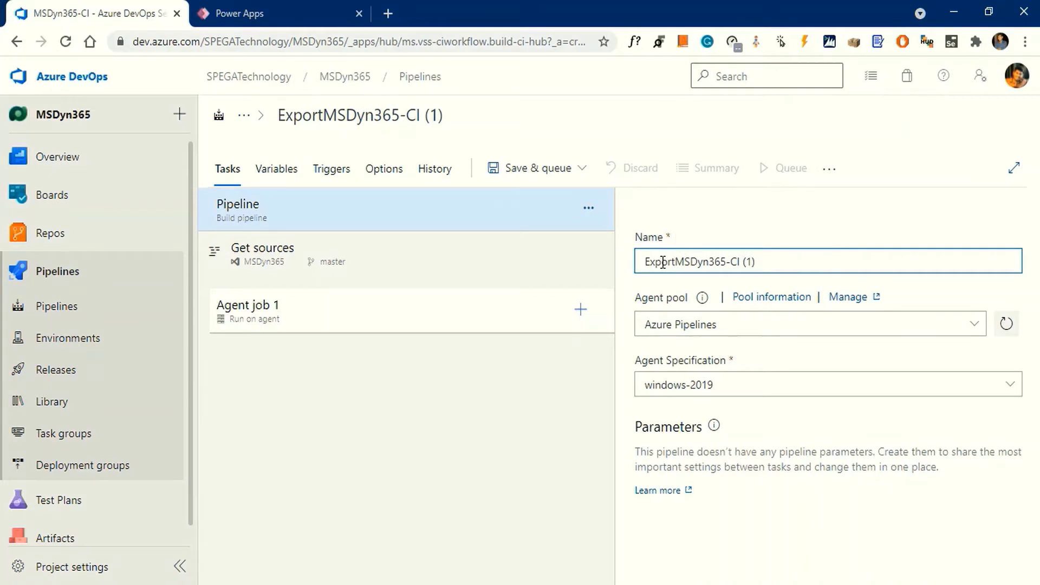
type(" and ")
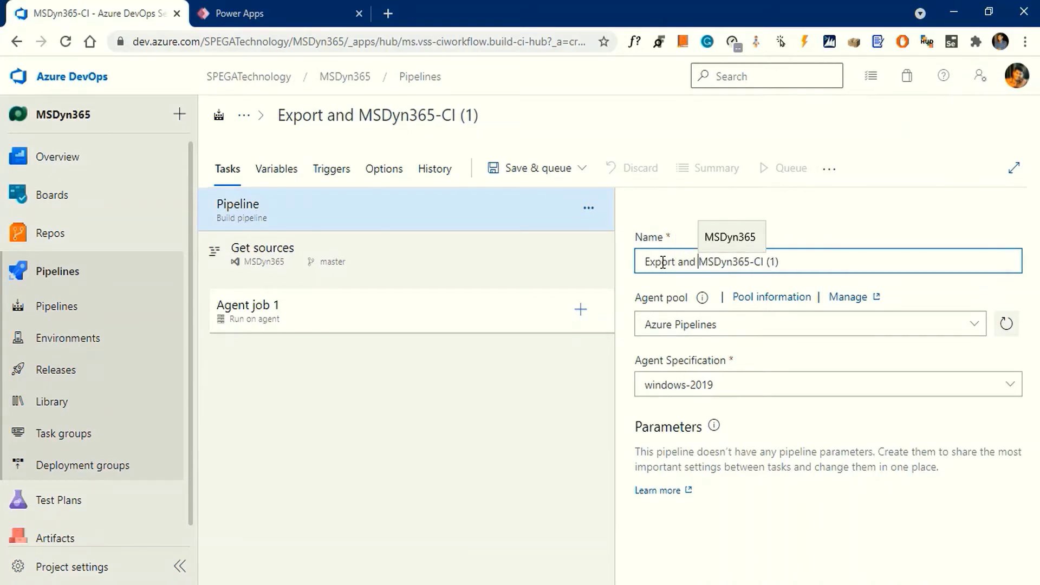
type("Im")
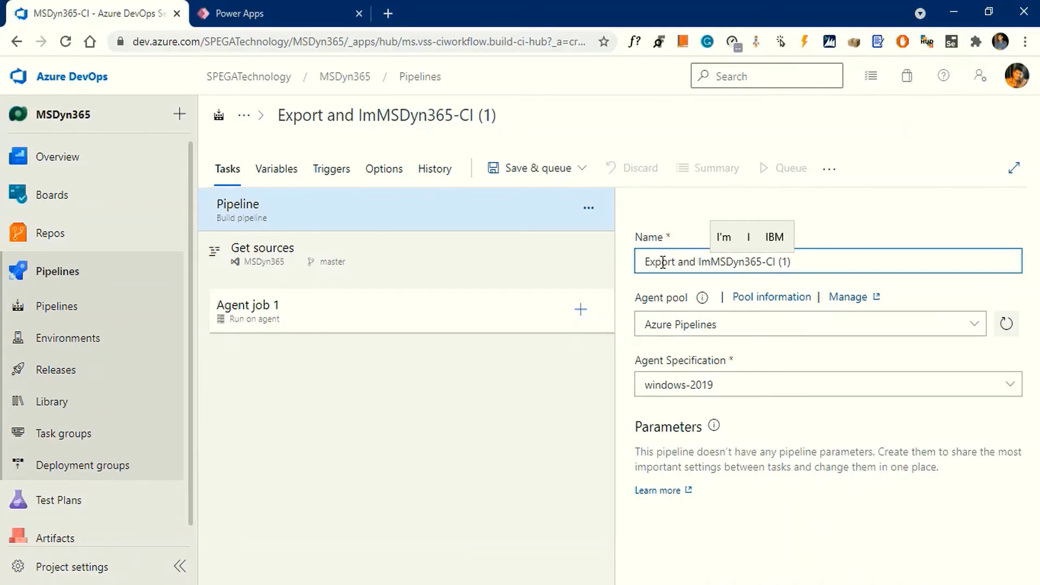
type("po")
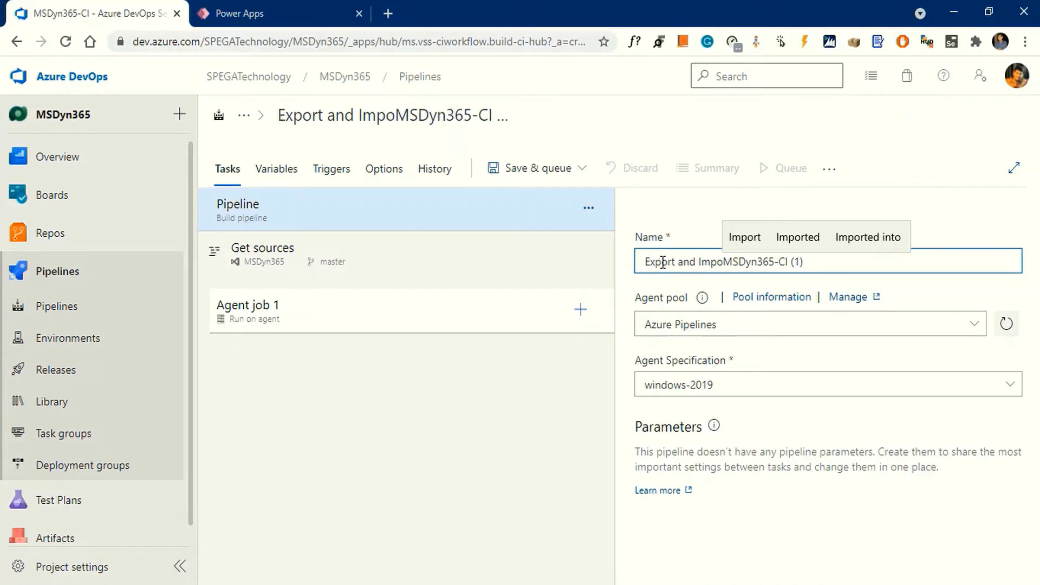
type("rt Unam")
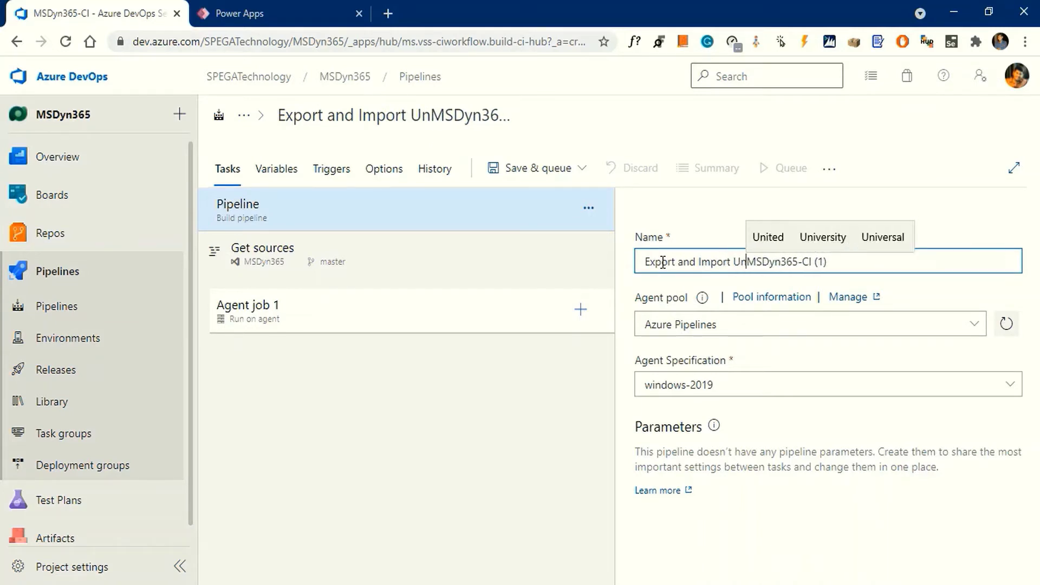
key("BackSpace")
key("BackSpace")
key("BackSpace")
key("BackSpace")
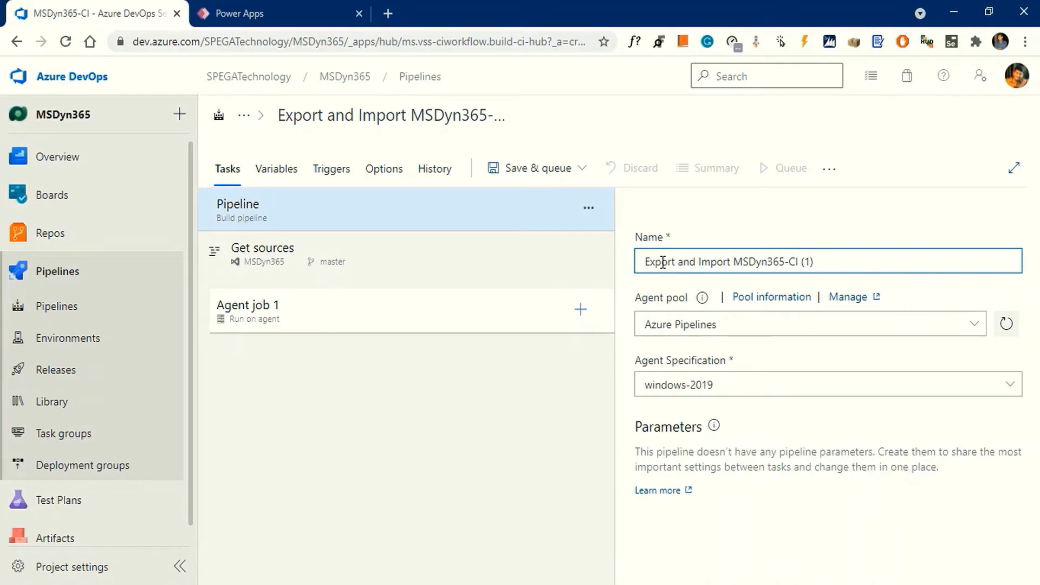
type("Unmanaged")
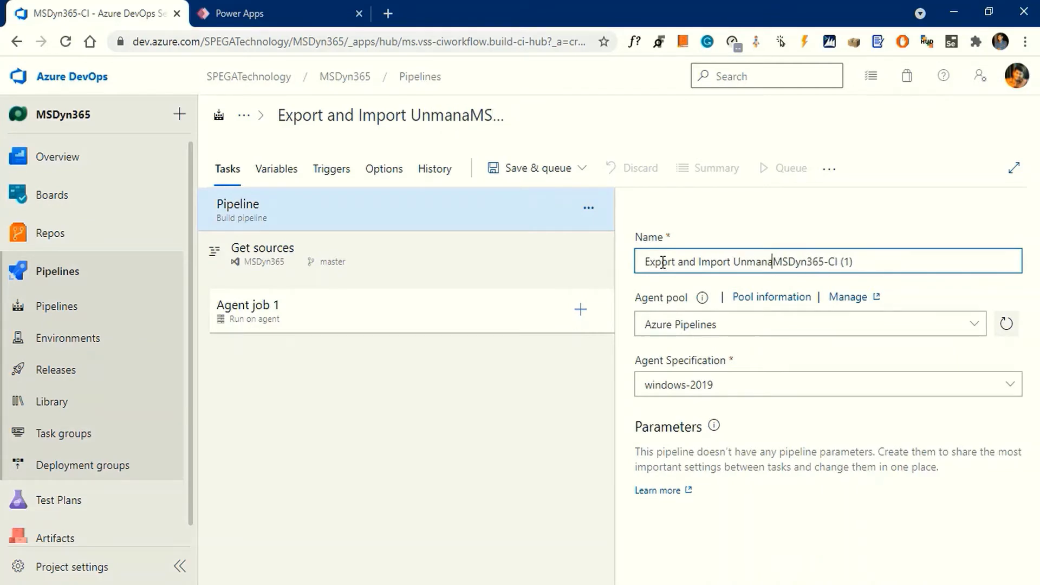
type(" S")
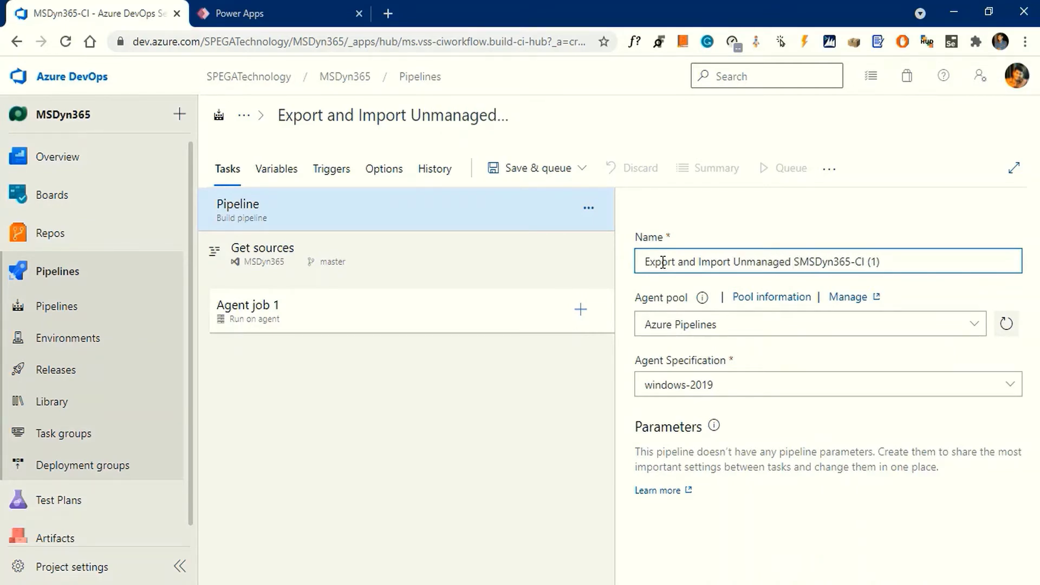
type("olution")
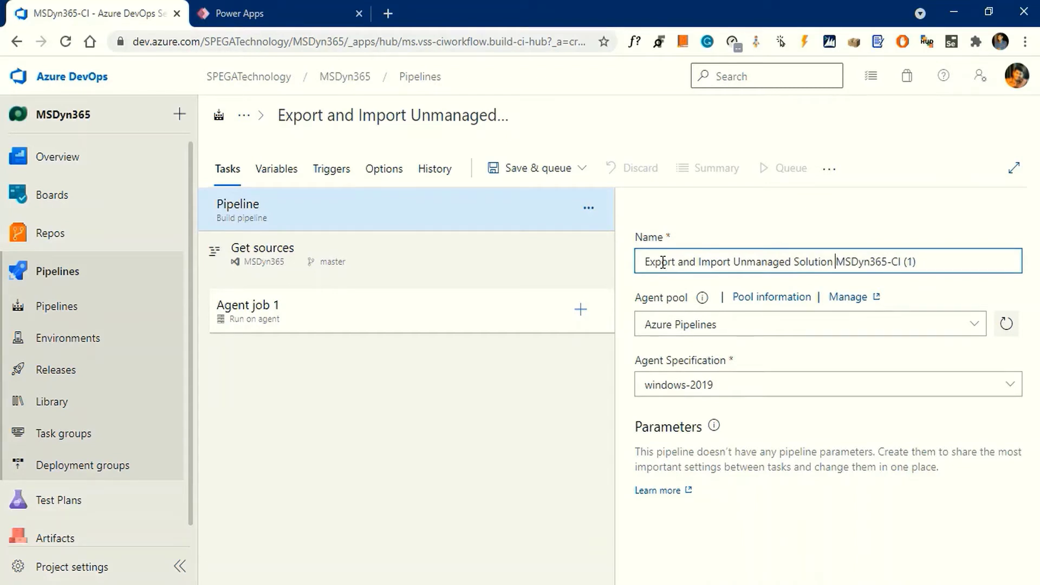
left_click(580, 172)
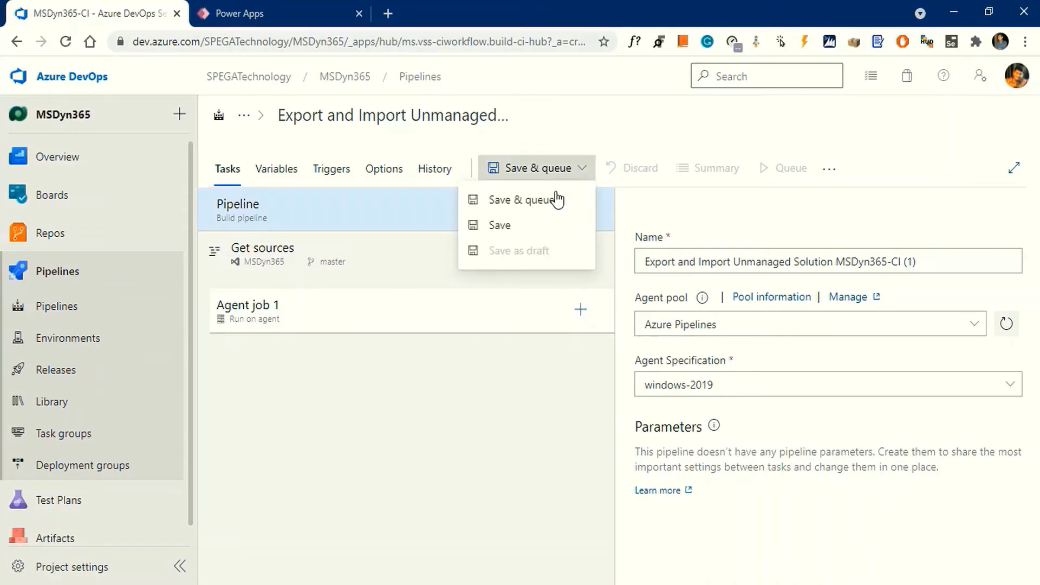
left_click(515, 226)
left_click(596, 422)
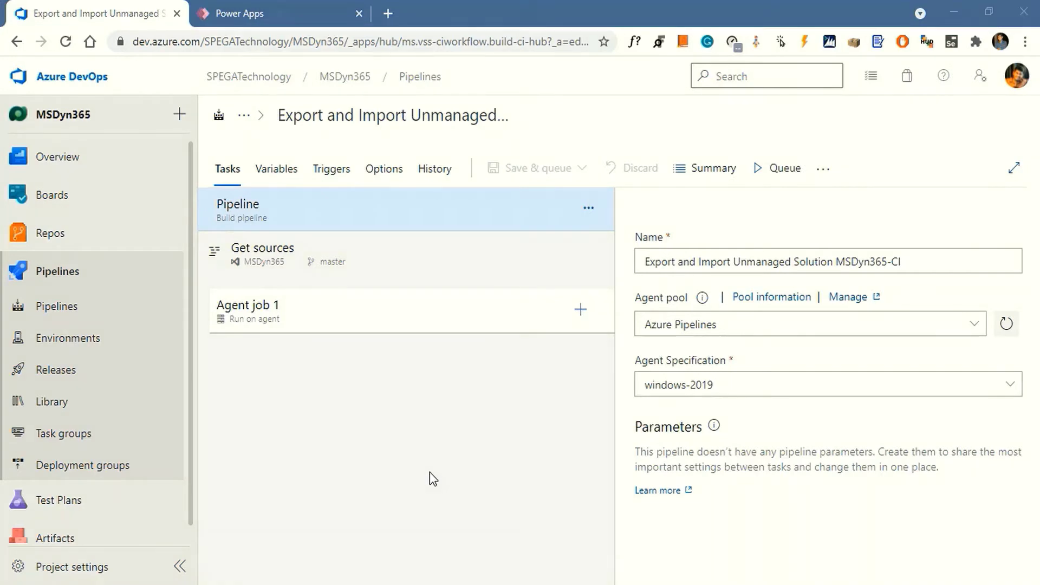
Step: Allow scripts to access the OAuth token in Agent job 1 and save the build pipeline without a comment
left_click(362, 324)
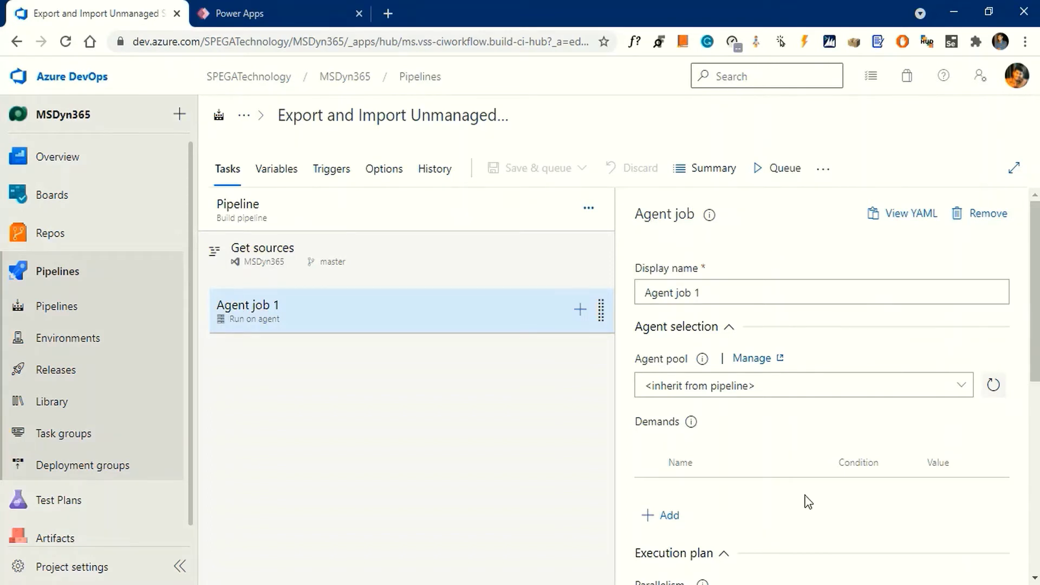
scroll(807, 498, "down", 4)
scroll(805, 494, "down", 3)
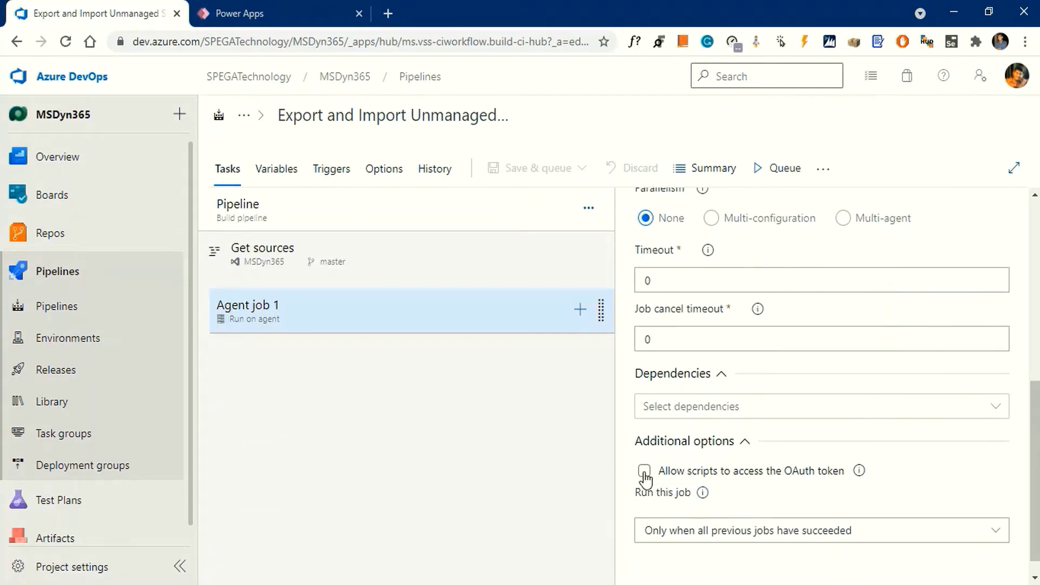
left_click(644, 471)
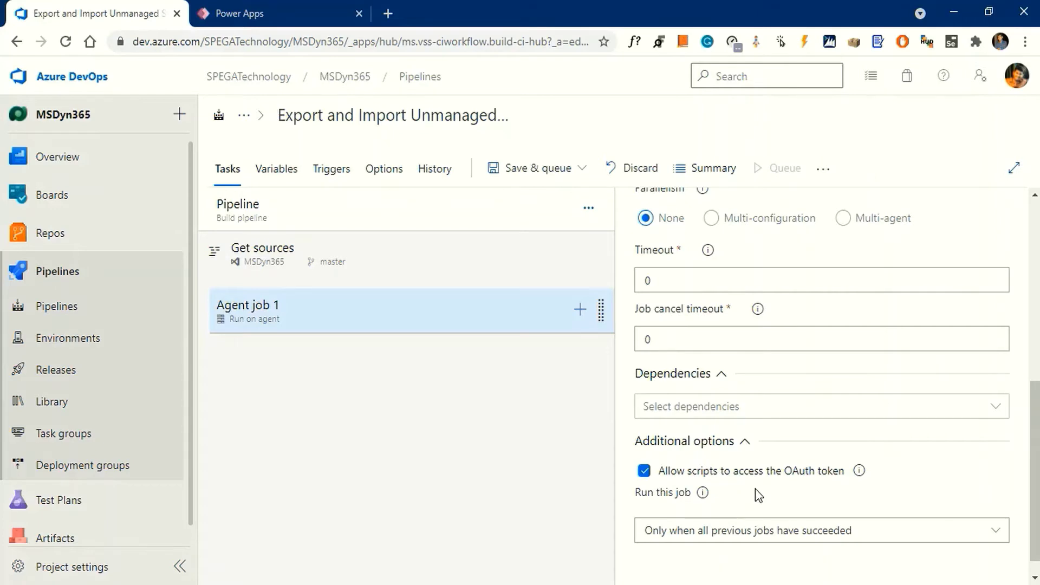
left_click(581, 168)
left_click(534, 227)
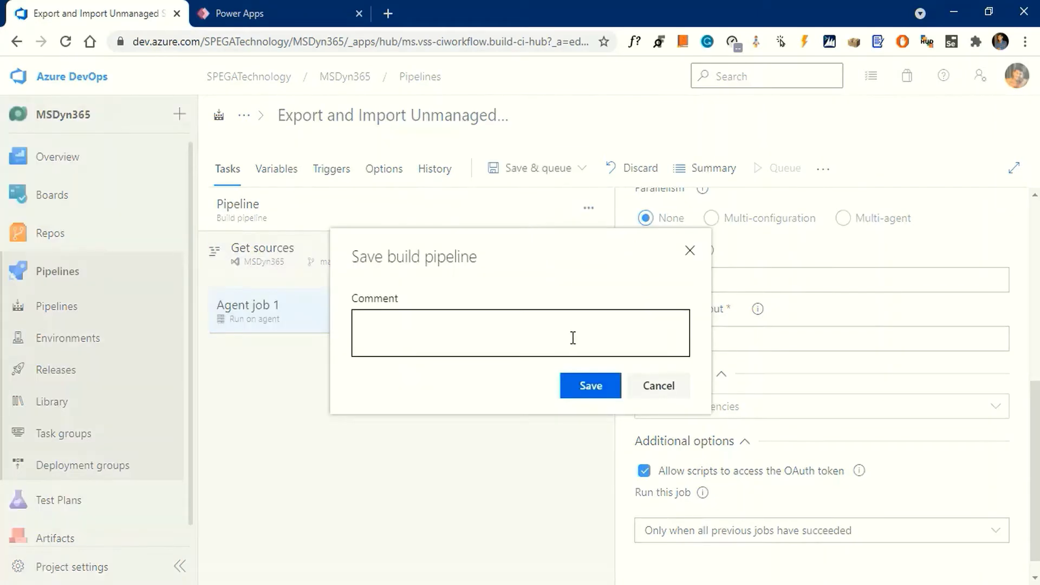
left_click(590, 385)
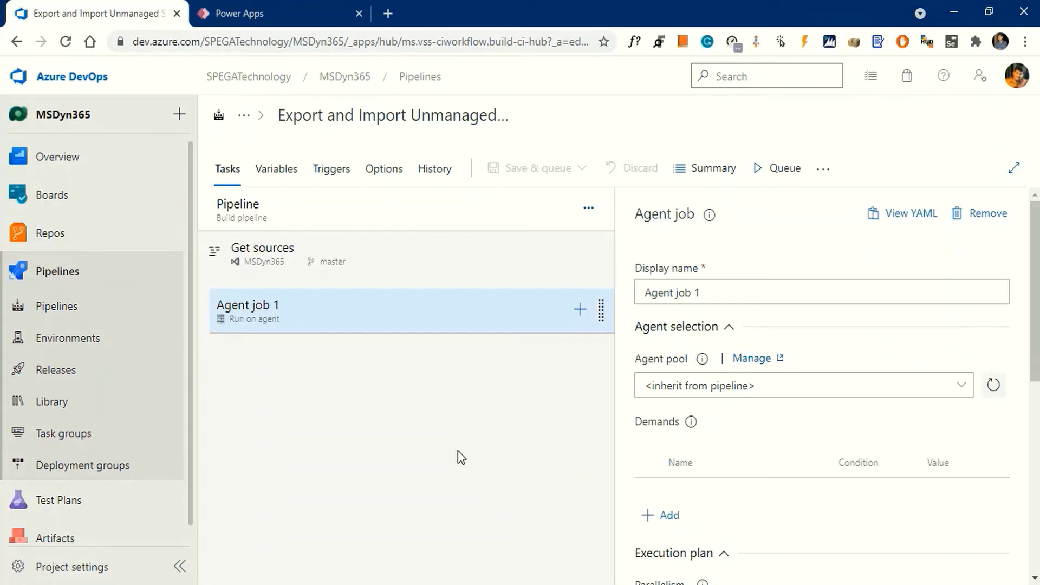
Step: Find the Power Platform tasks and add the Power Platform Tool Installer task to Agent job 1
left_click(580, 312)
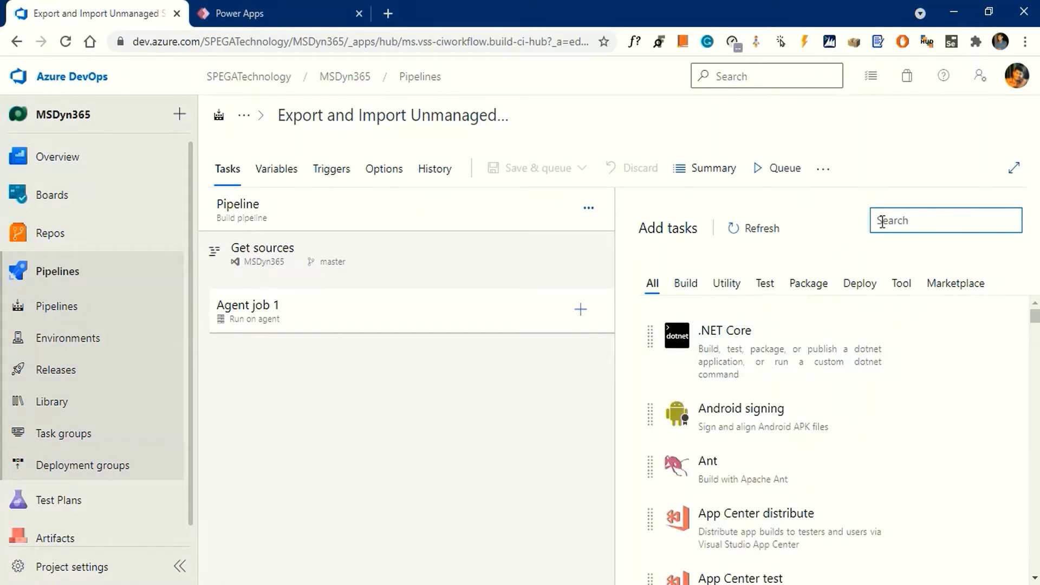
type("pow")
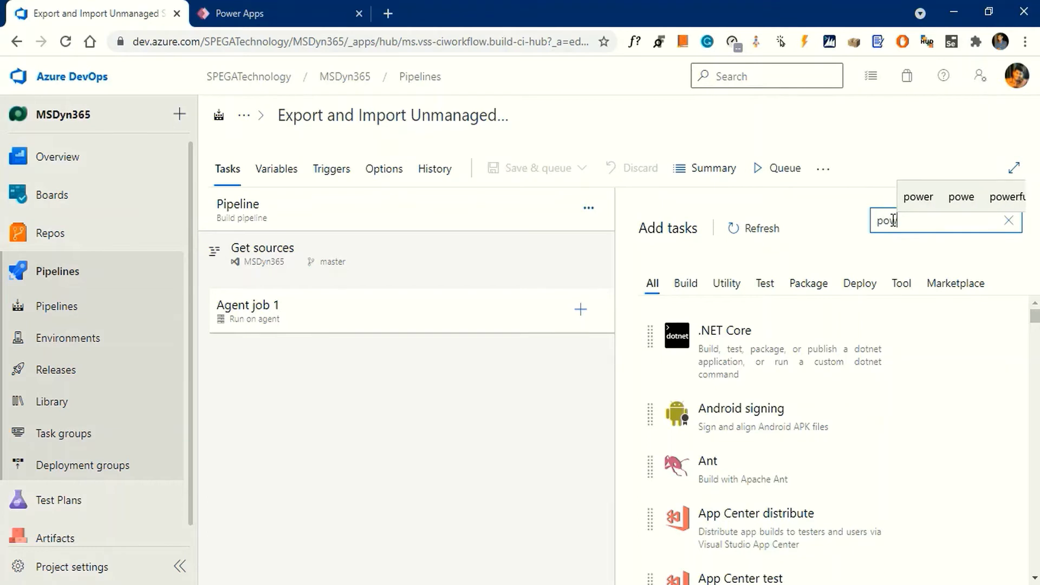
type("er Pla")
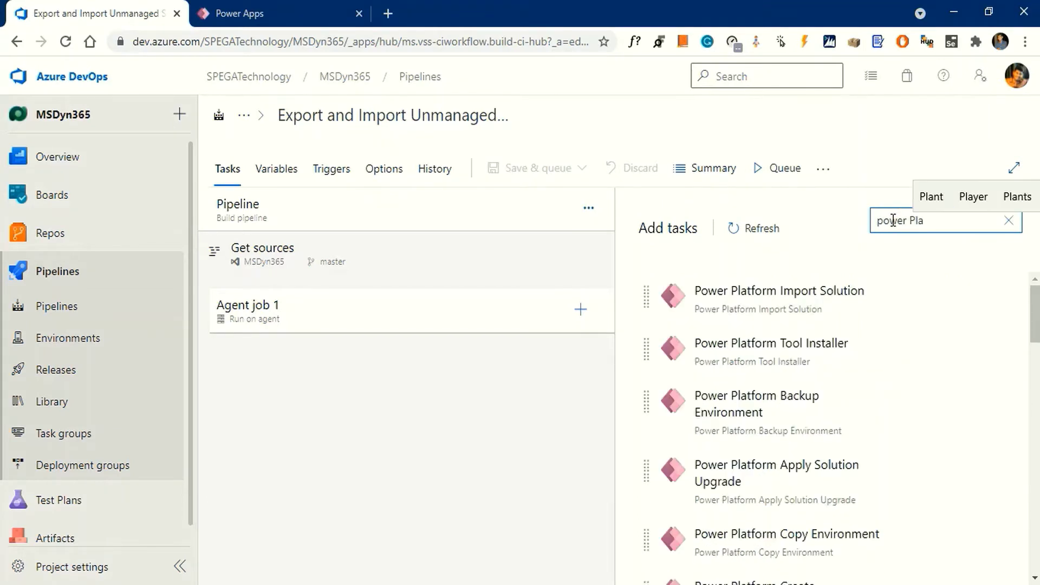
type("tform")
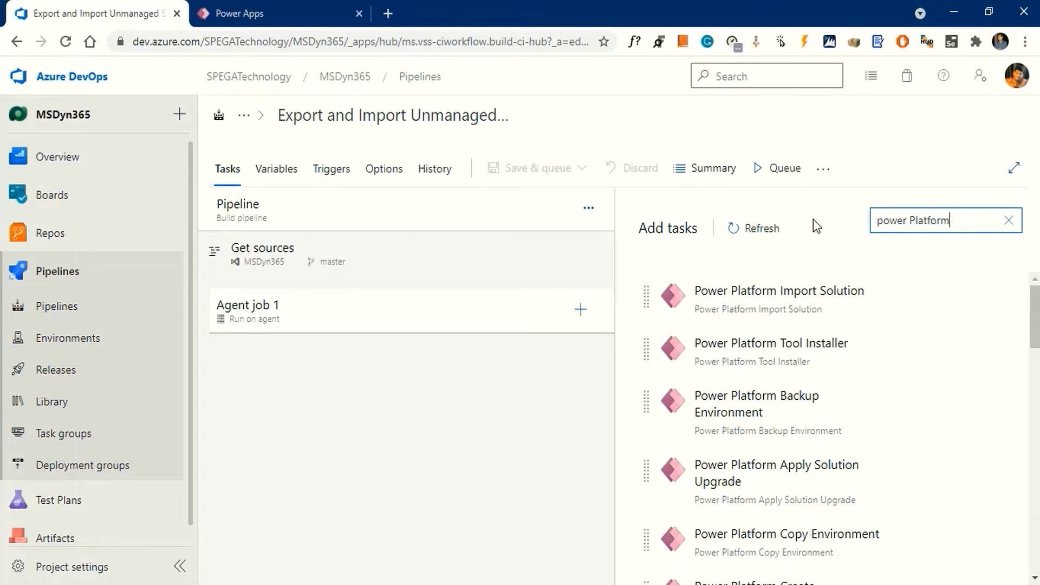
mouse_move(825, 415)
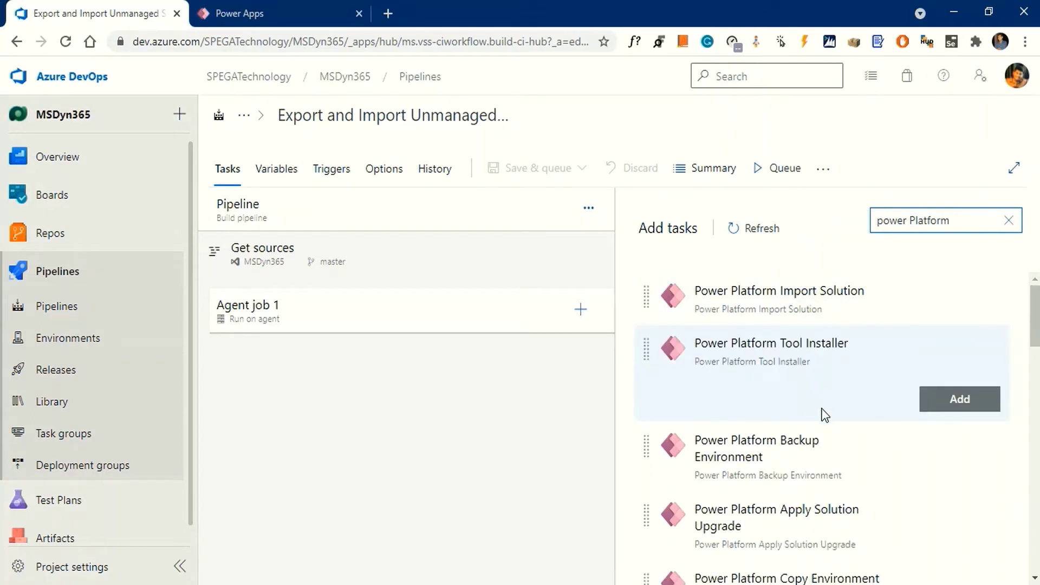
left_click(960, 408)
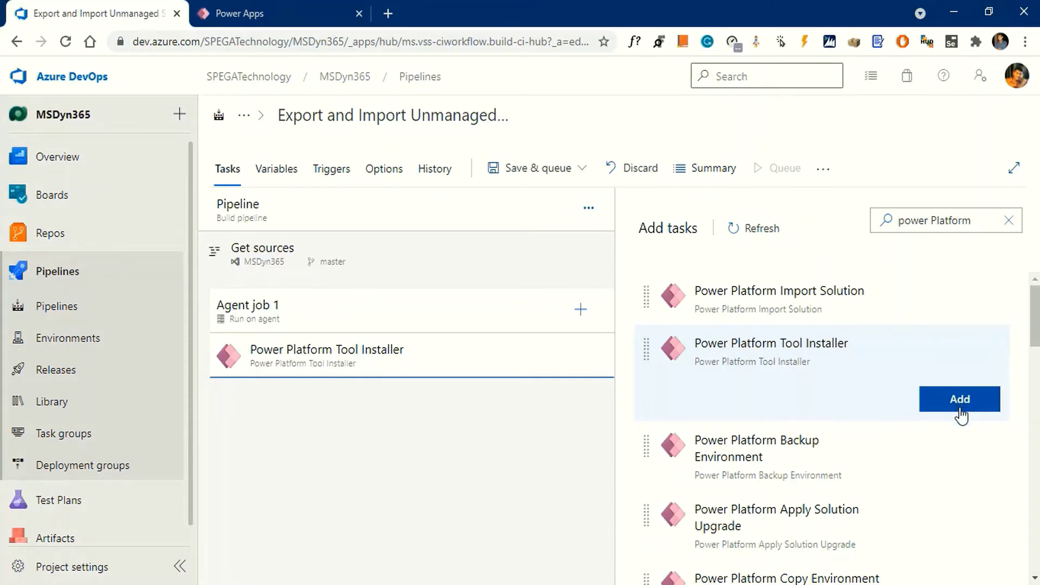
Step: Add the Power Platform Export Solution task and the Power Platform Import Solution task to Agent job 1
scroll(959, 469, "down", 1)
scroll(954, 475, "down", 5)
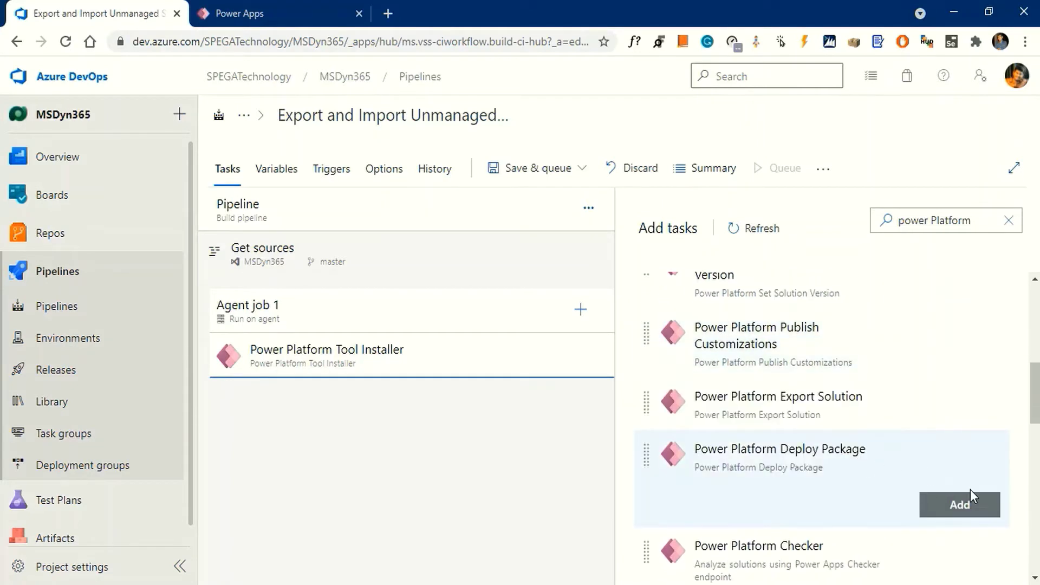
mouse_move(941, 426)
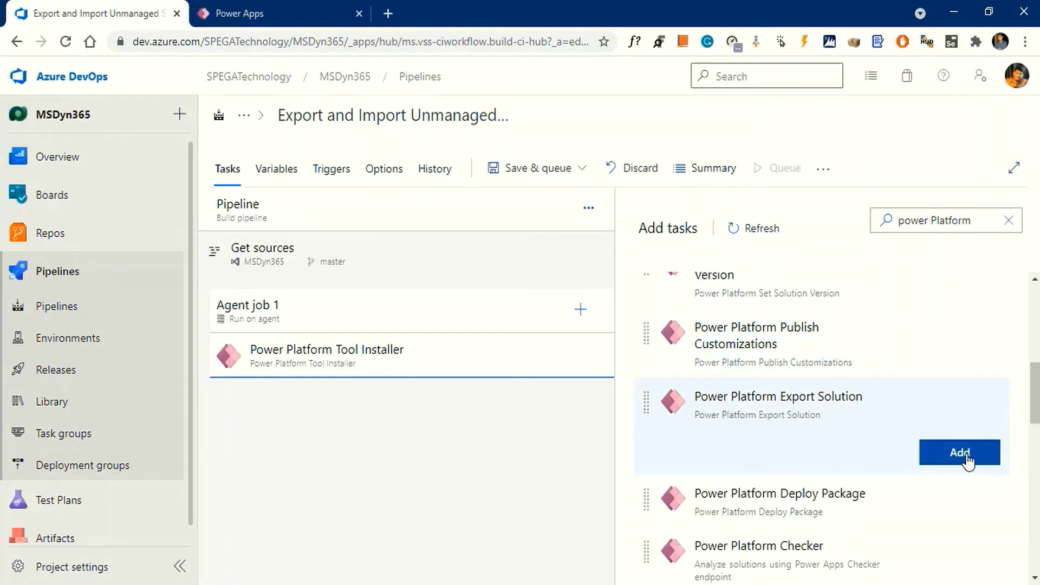
left_click(960, 452)
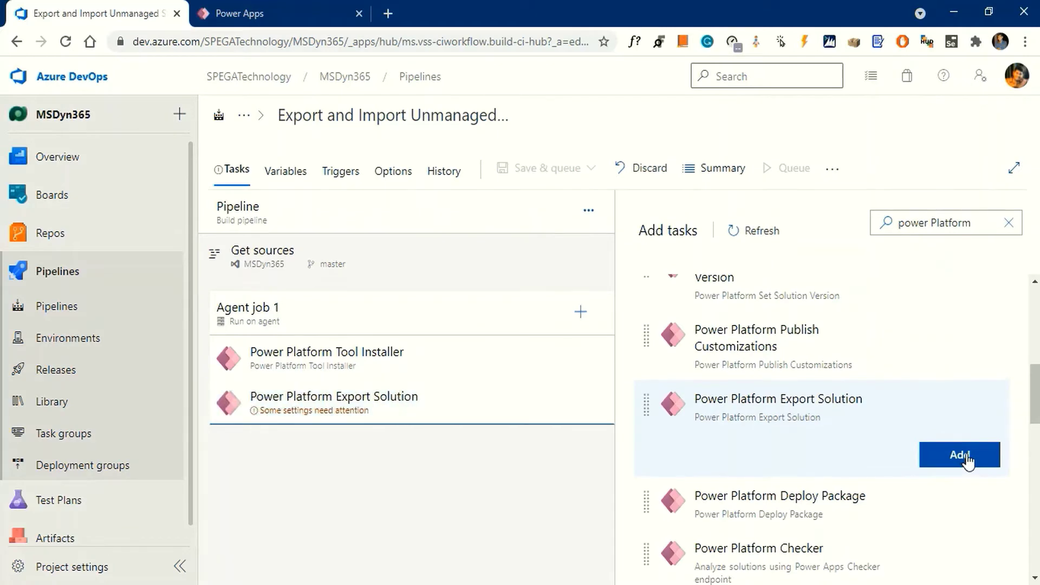
scroll(855, 433, "up", 6)
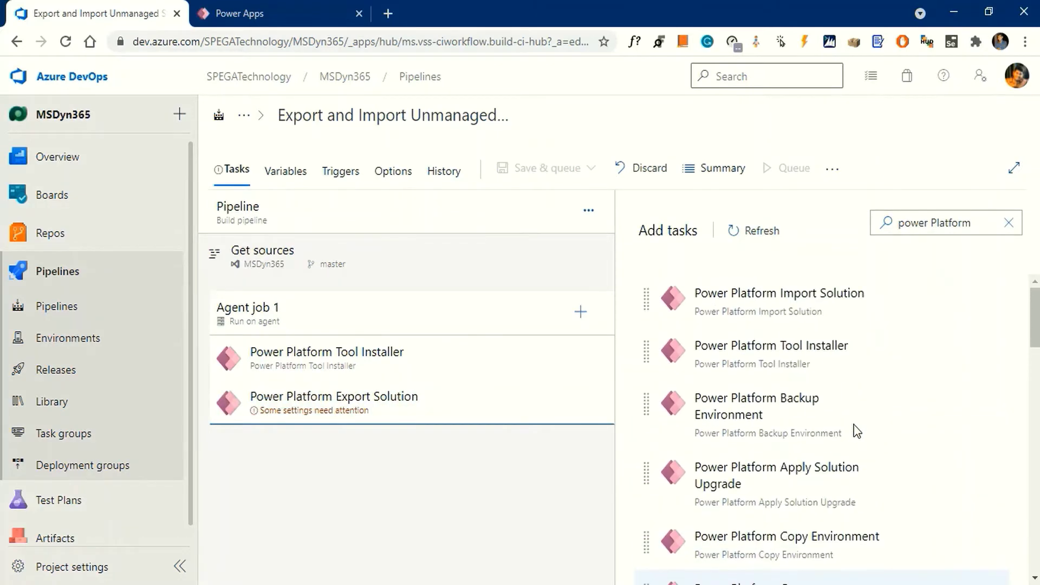
left_click(912, 300)
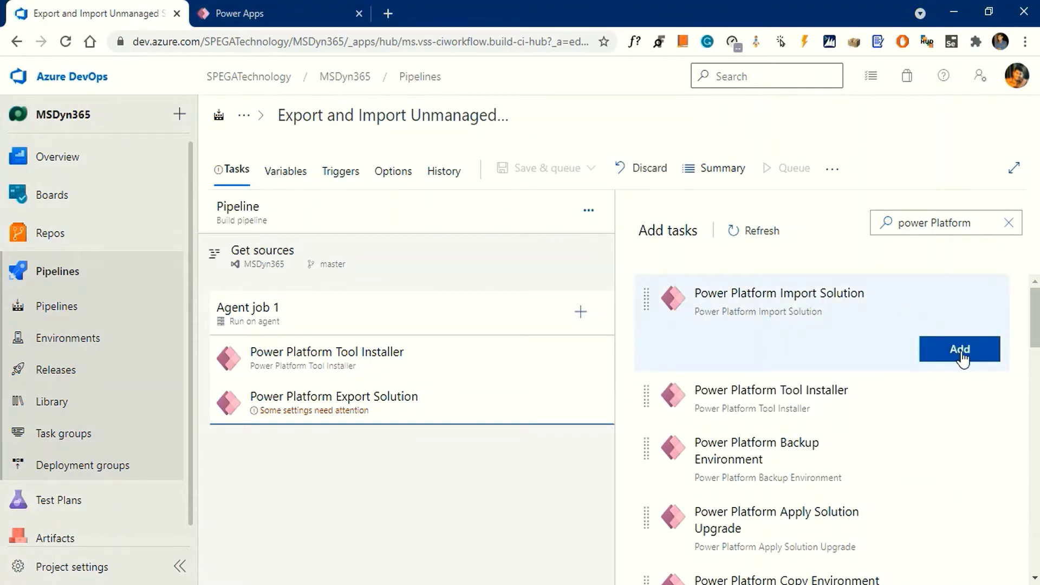
left_click(960, 351)
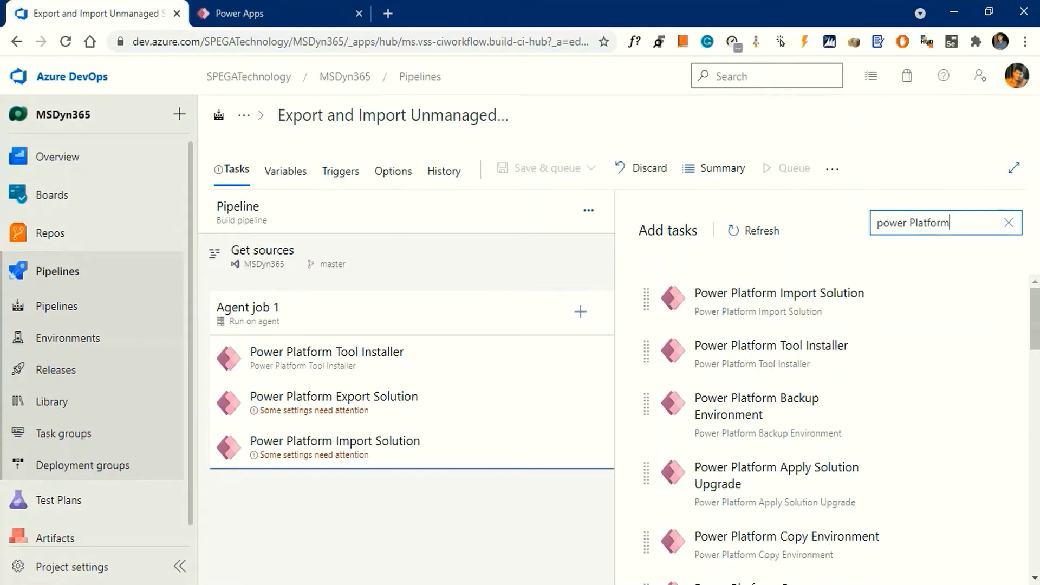
Step: Search the tasks for "publish" and add Power Platform Publish Customizations to Agent job 1
left_click(1010, 224)
type("publish")
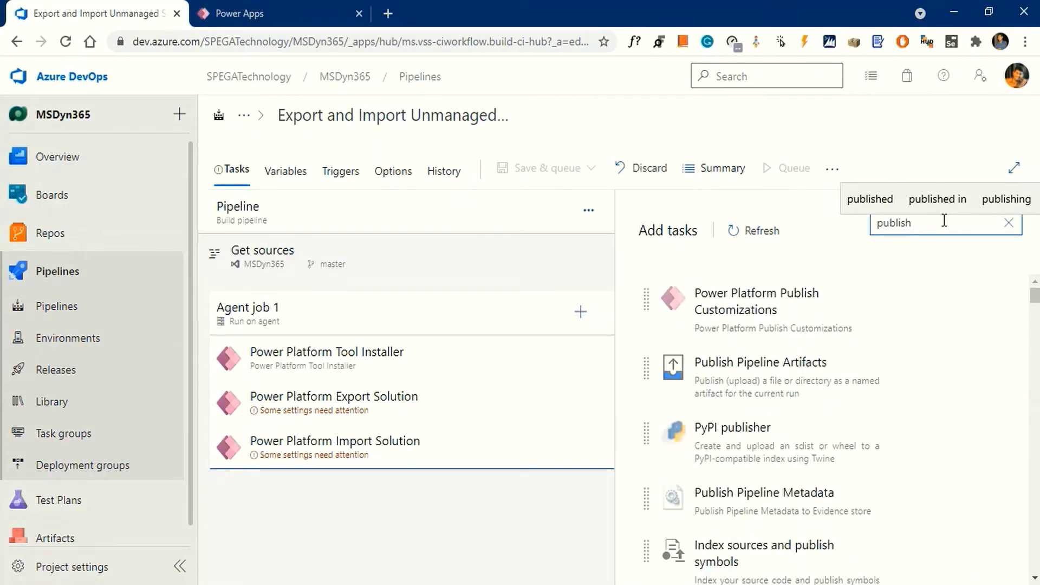
mouse_move(781, 300)
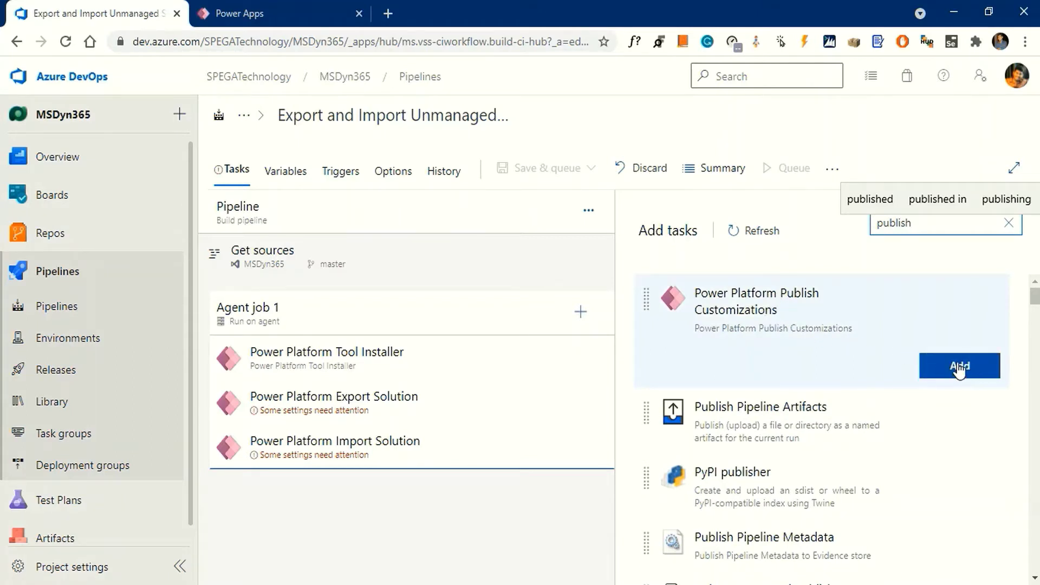
left_click(961, 367)
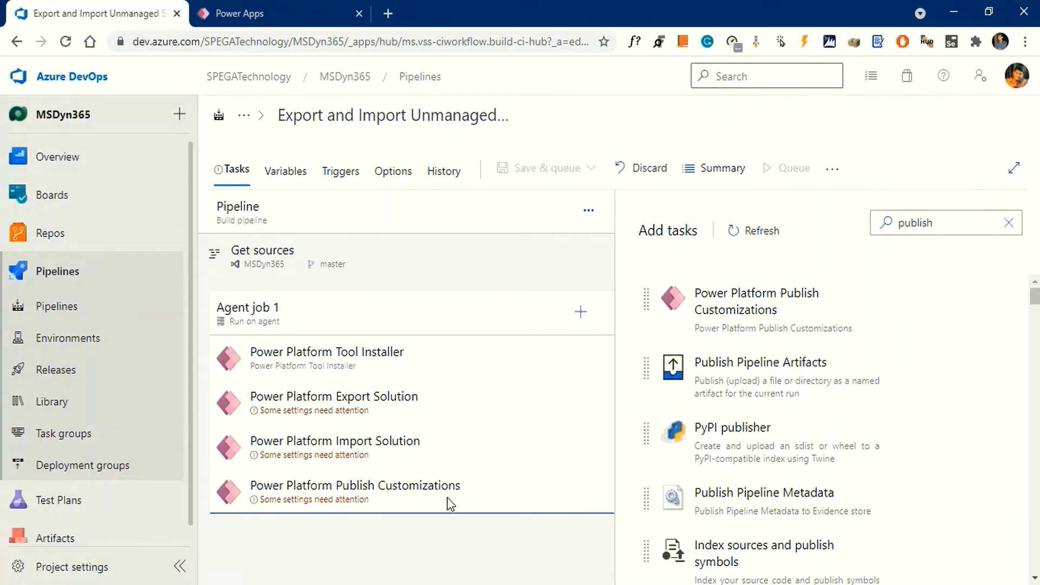
Step: Set the Export Solution task to Service Principal/client secret authentication with the ALM.Dev service connection
left_click(332, 423)
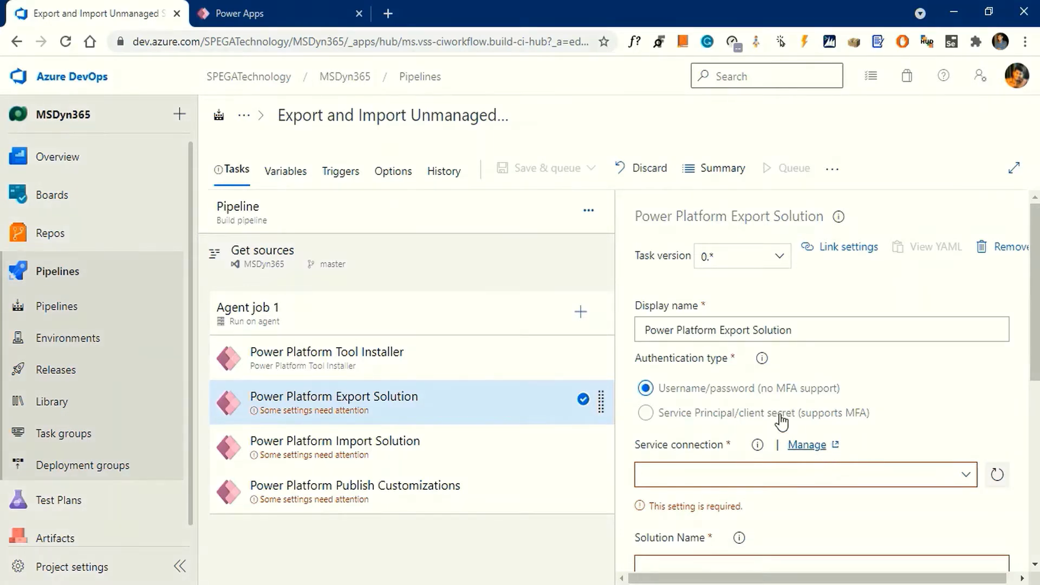
left_click(646, 413)
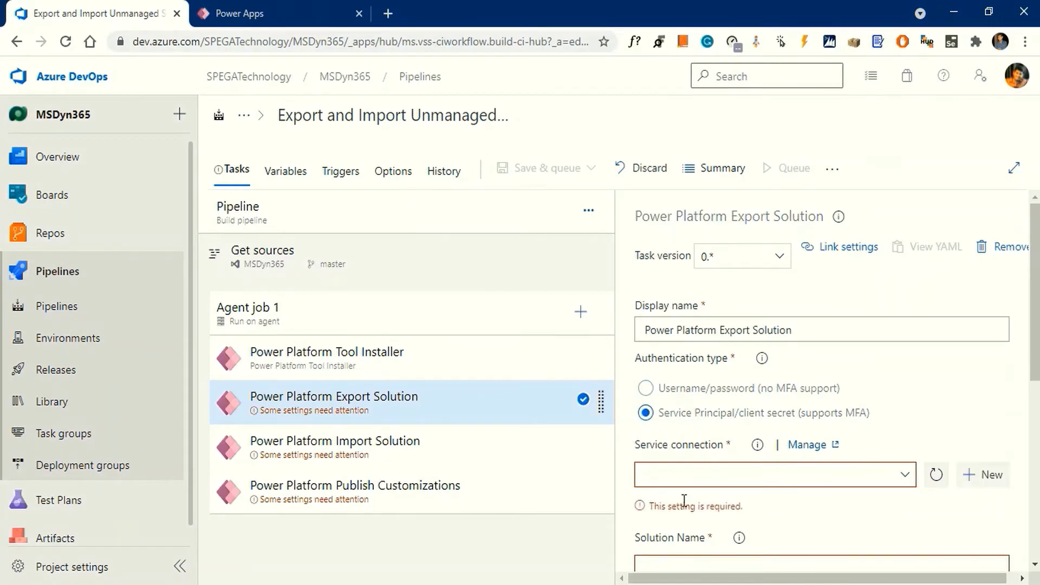
left_click(910, 478)
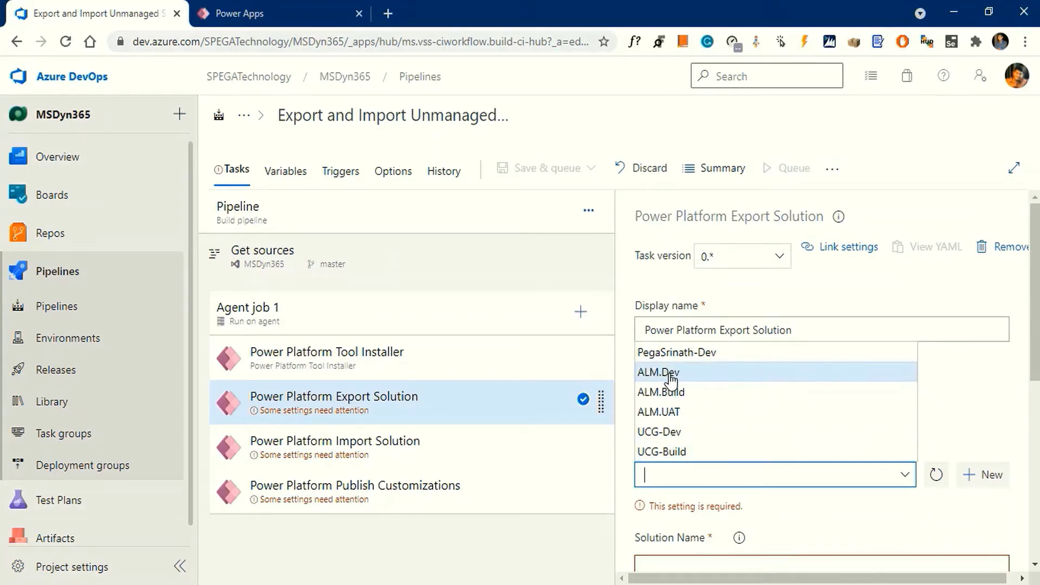
left_click(703, 373)
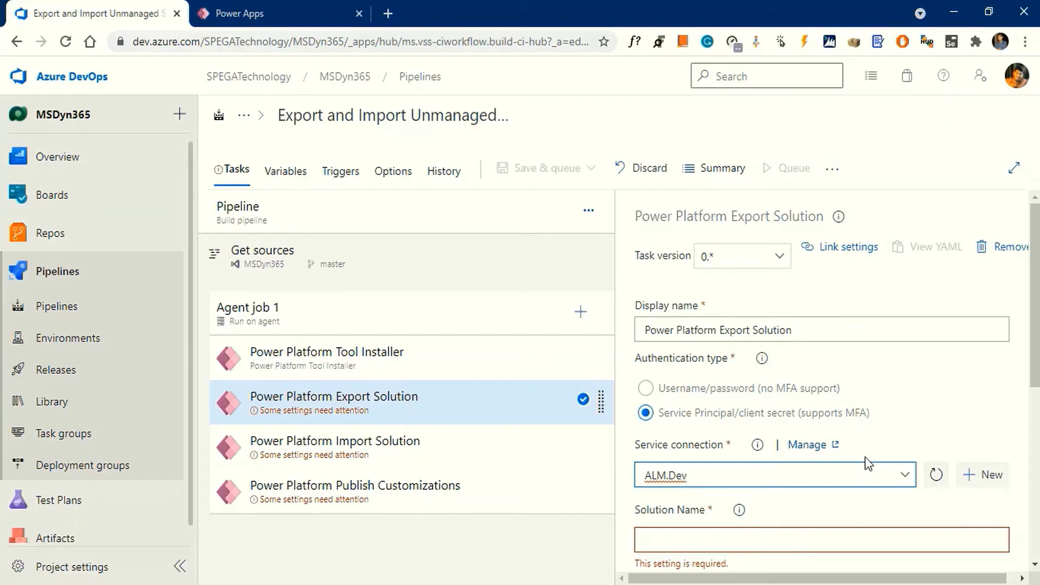
Step: Look at the ALM.Dev service connection and the project's list of service connections, and return to the pipeline
left_click(807, 444)
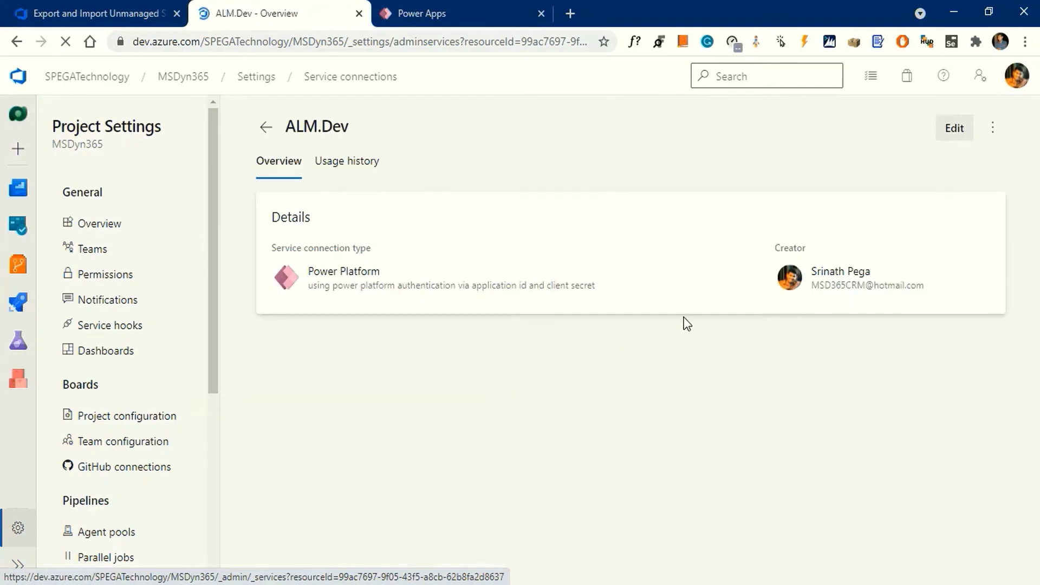
left_click(266, 127)
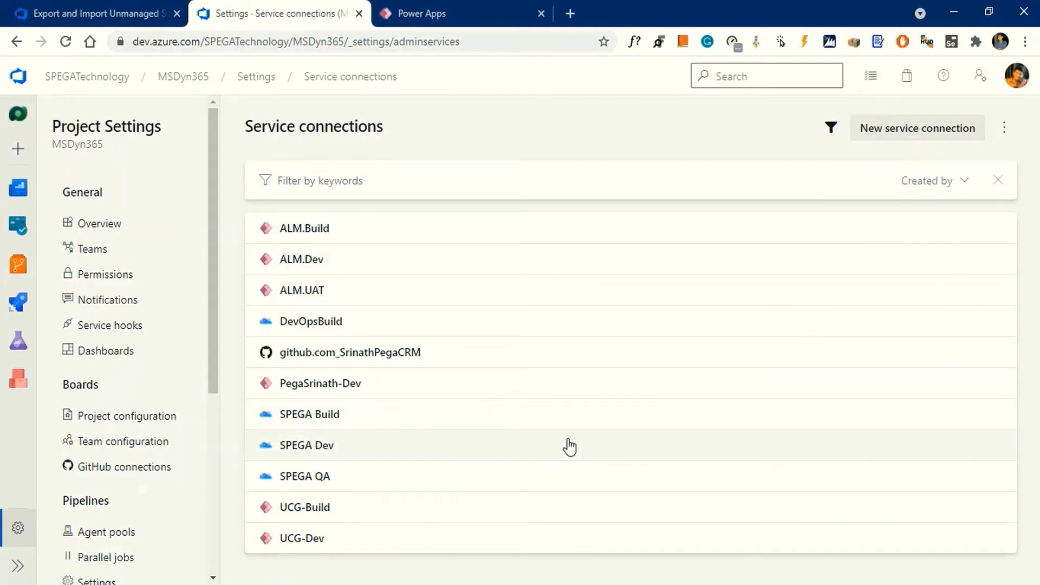
left_click(114, 11)
Step: Set the Export Solution task's solution name to the variable $(SolutionName)
scroll(856, 487, "down", 1)
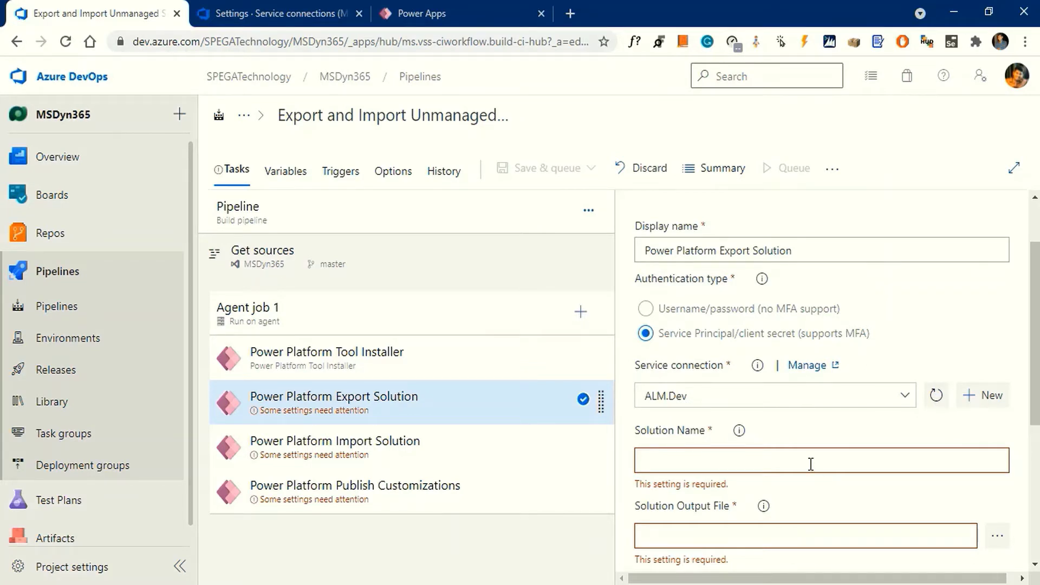
type("#")
key("BackSpace")
type("$")
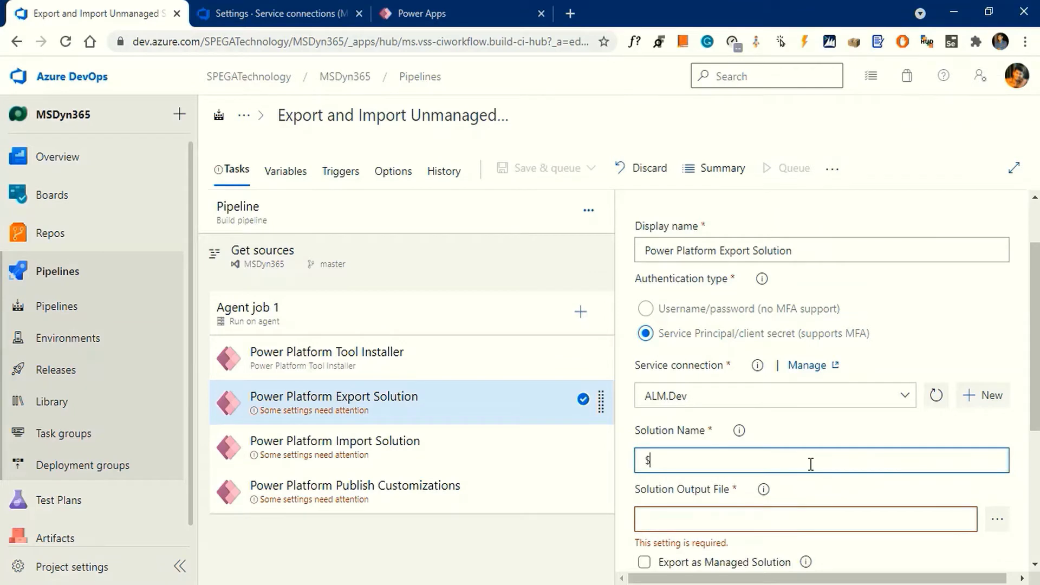
type("(S")
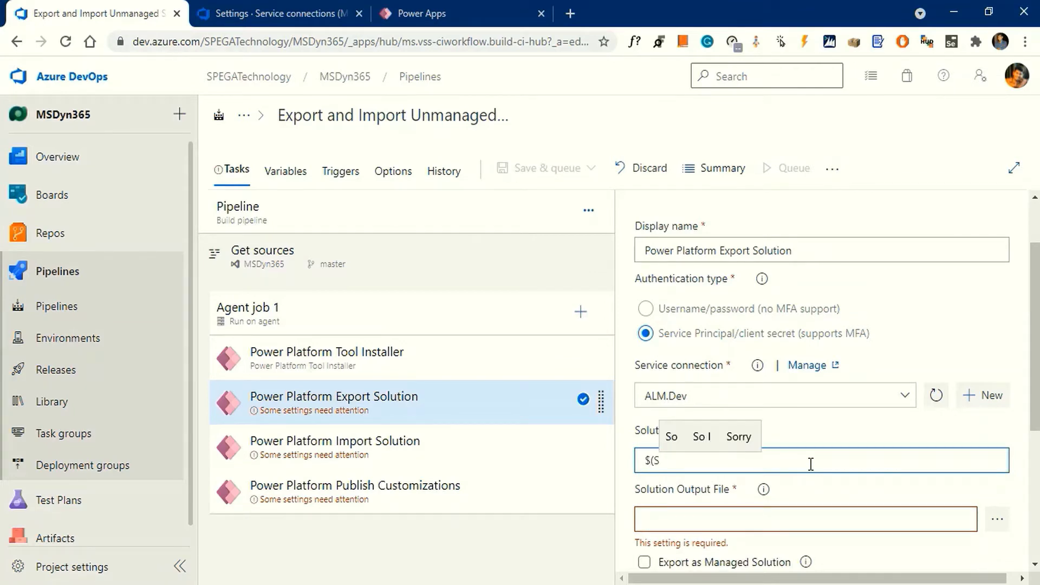
type("olut")
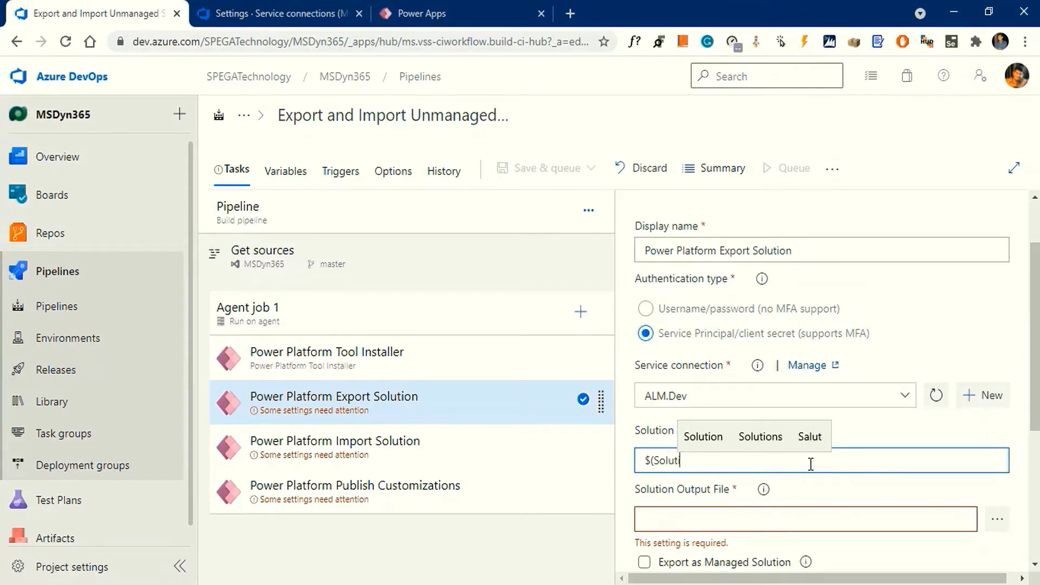
type("i")
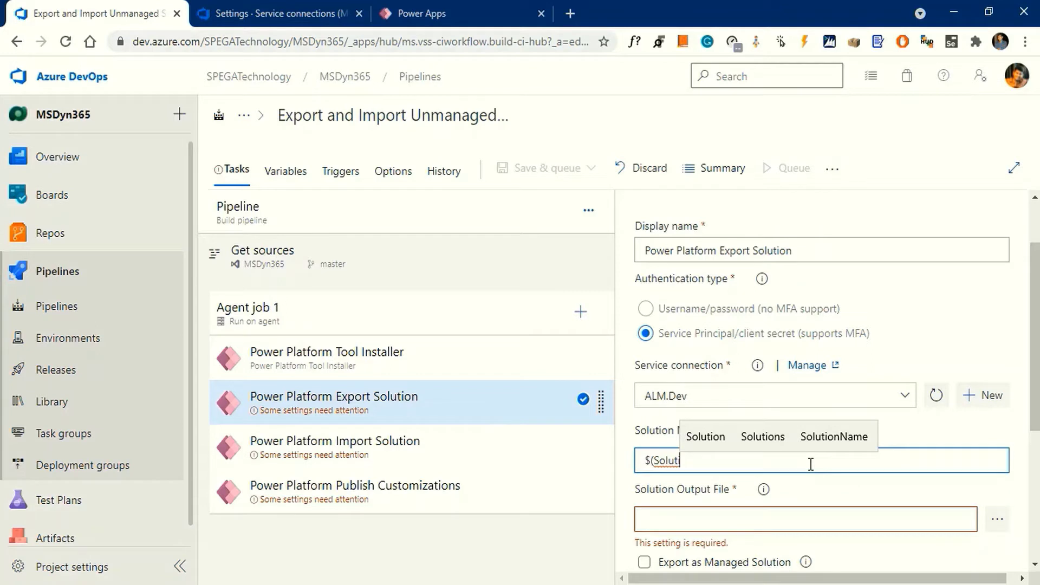
type("onName")
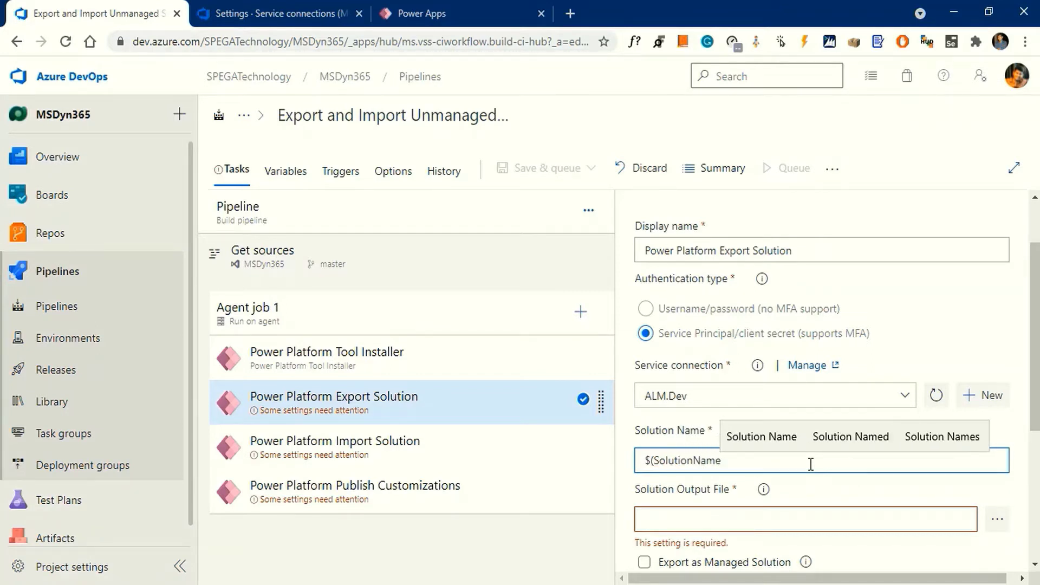
type(")")
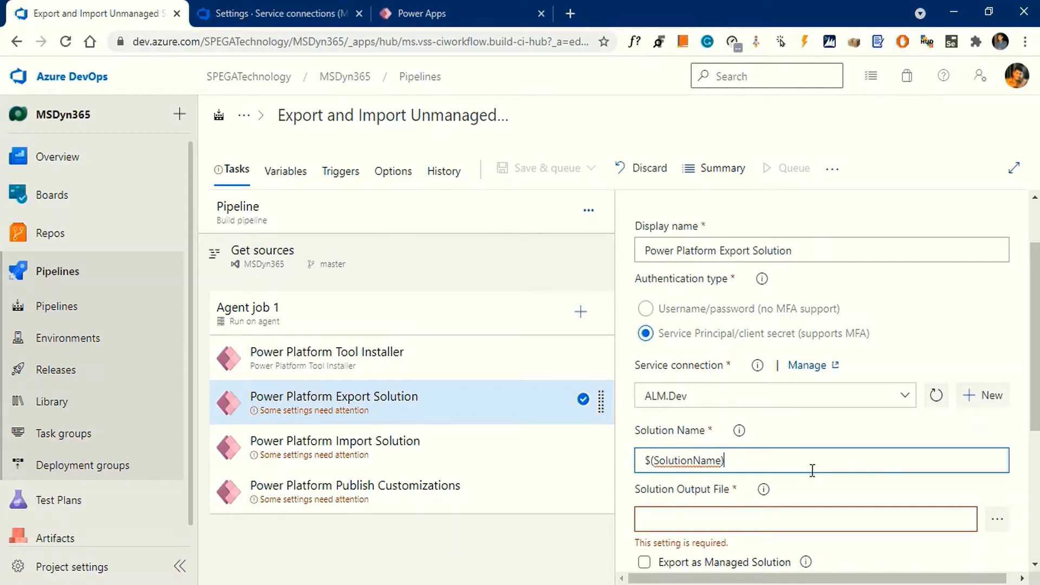
left_click(812, 480)
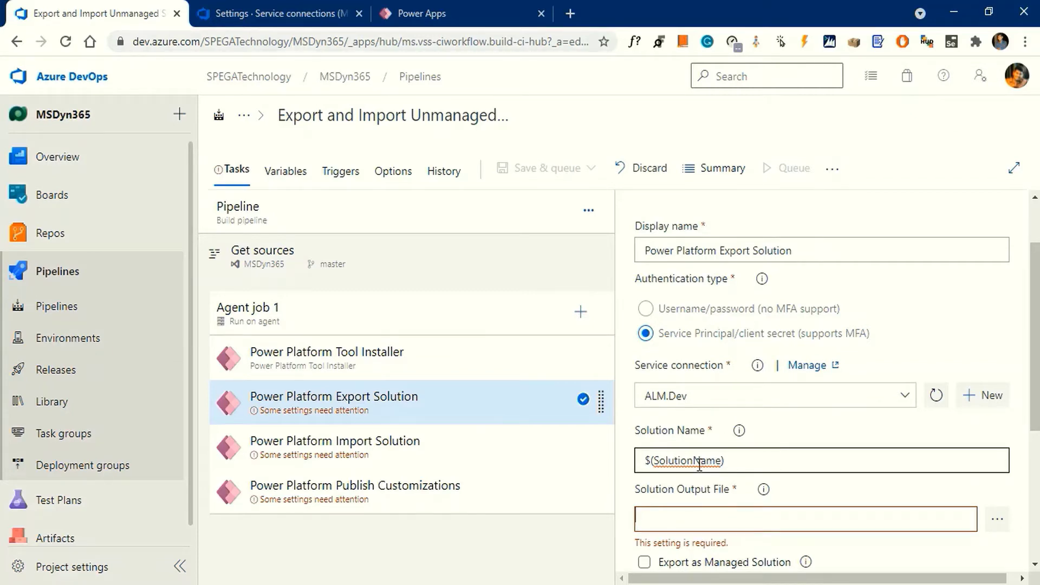
Step: Link the variable group ALM.Group to the pipeline and expand it to show its variables
left_click(291, 173)
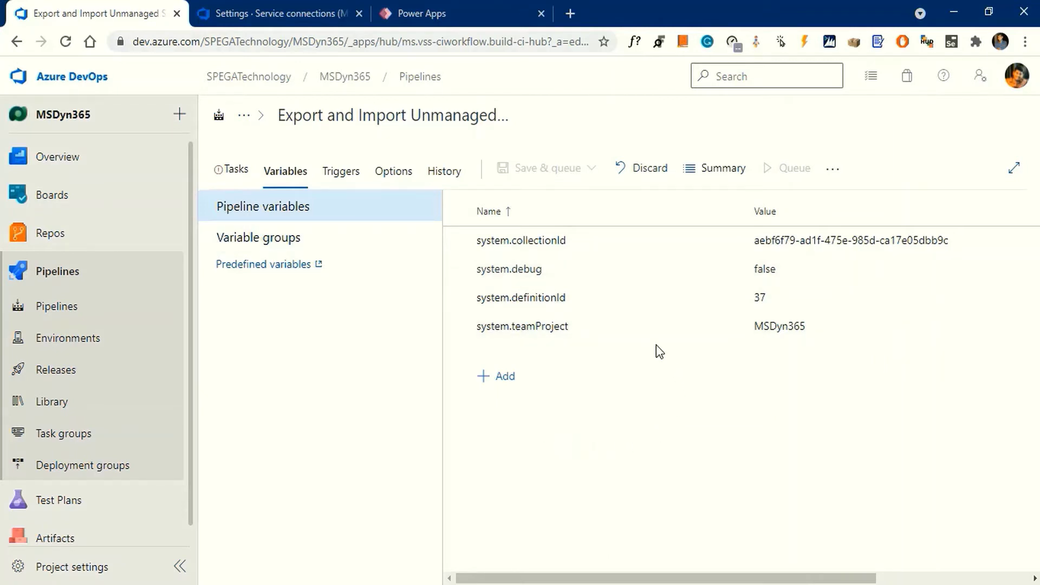
left_click(283, 244)
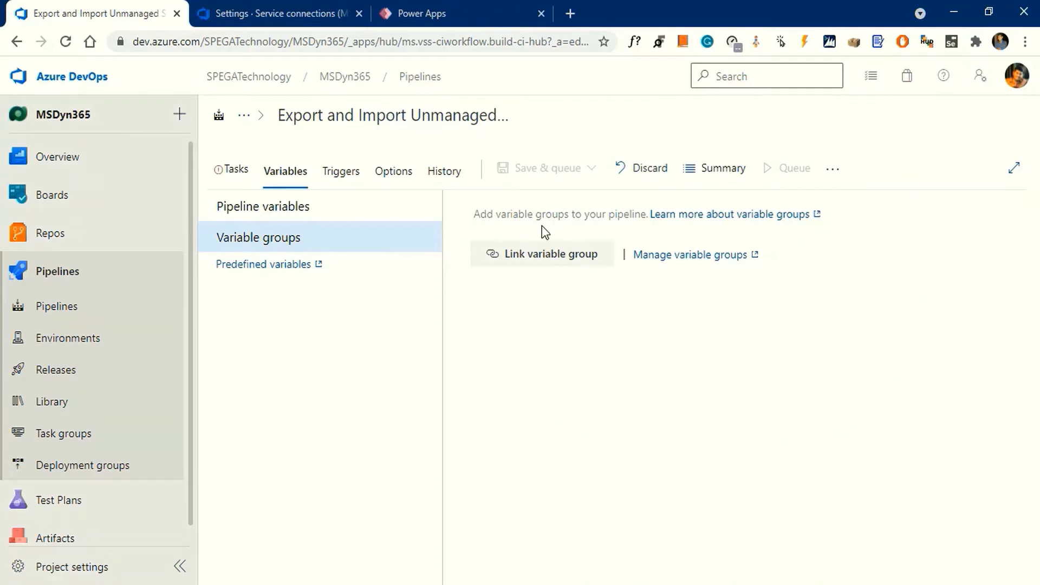
left_click(561, 256)
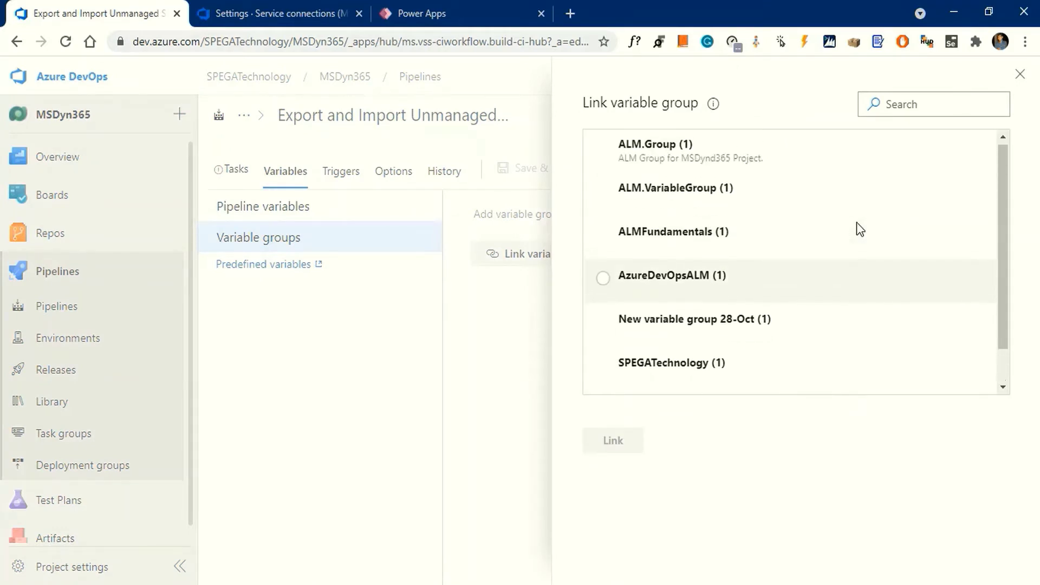
left_click(604, 149)
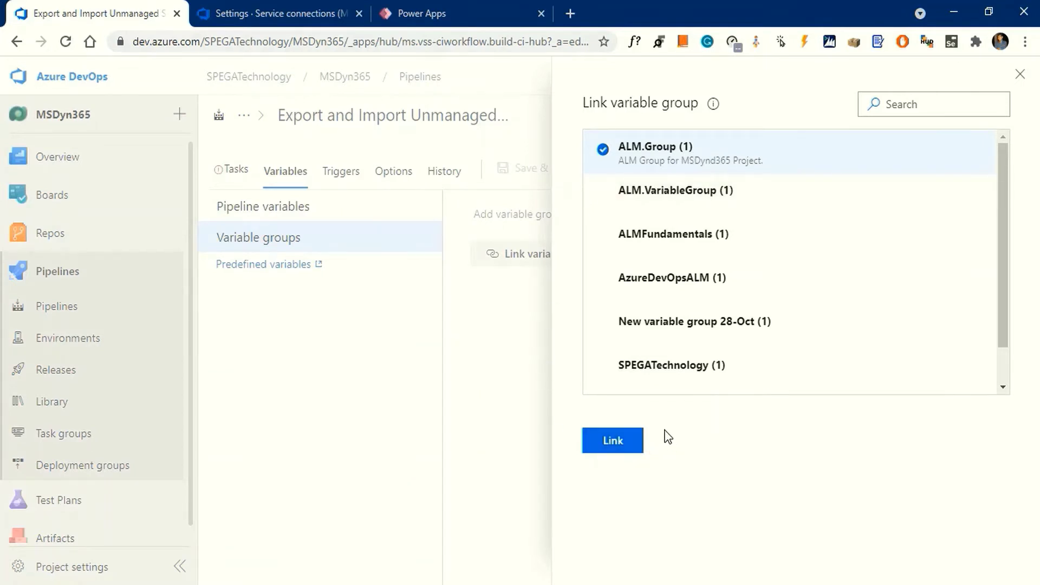
left_click(622, 440)
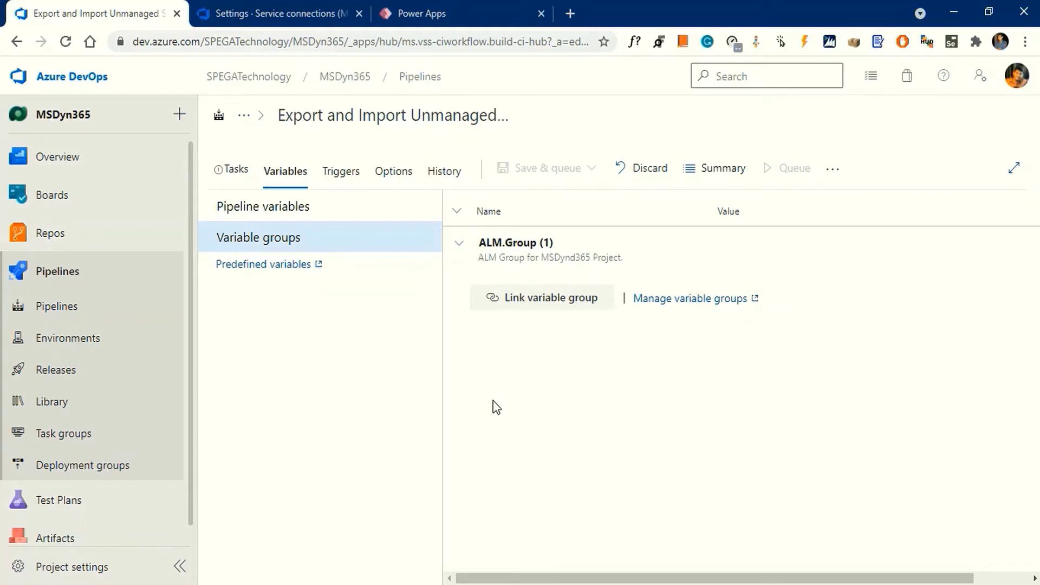
left_click(459, 249)
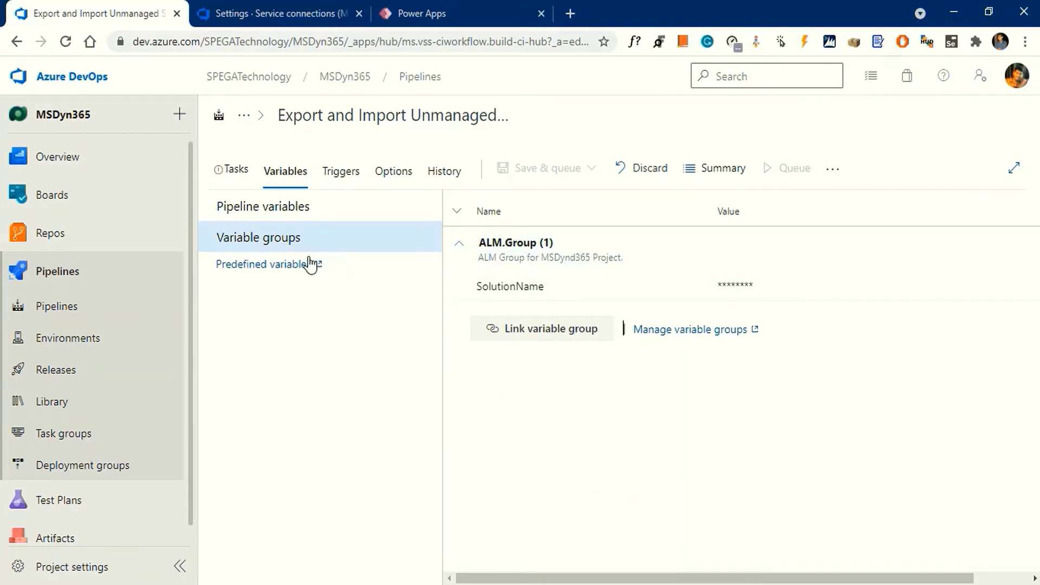
Step: Set the Export Solution task's solution output file to $(Build.ArtifactStagingDirectory)\$(SolutionName).zip
left_click(236, 172)
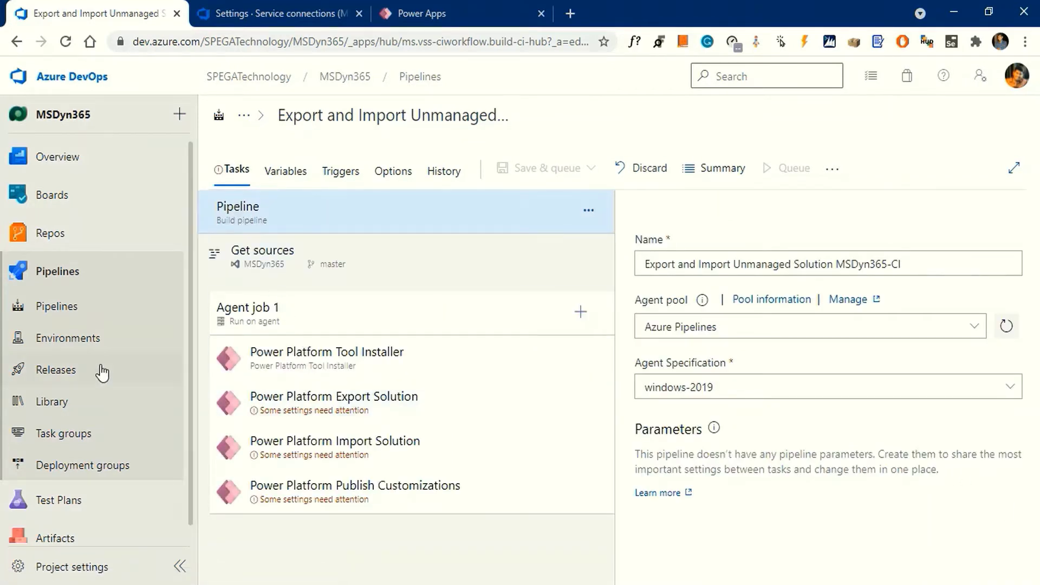
left_click(388, 414)
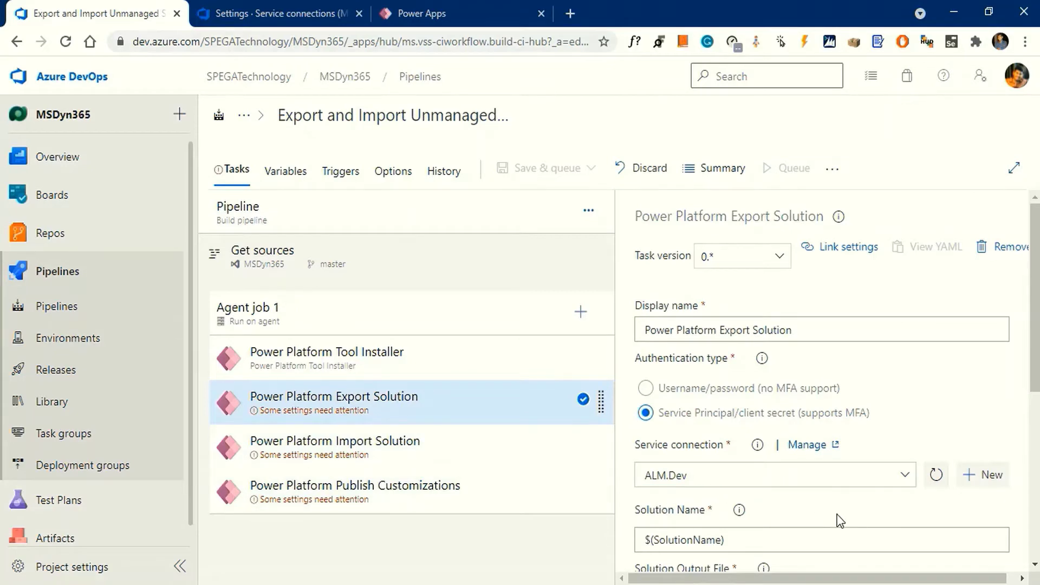
scroll(840, 518, "down", 1)
scroll(840, 519, "down", 2)
left_click(720, 385)
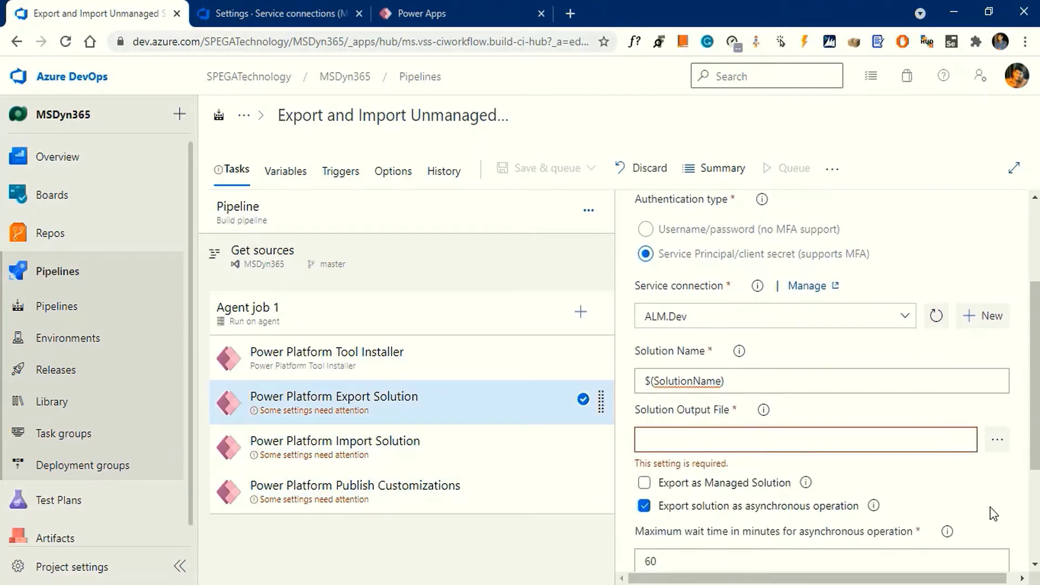
scroll(995, 498, "down", 1)
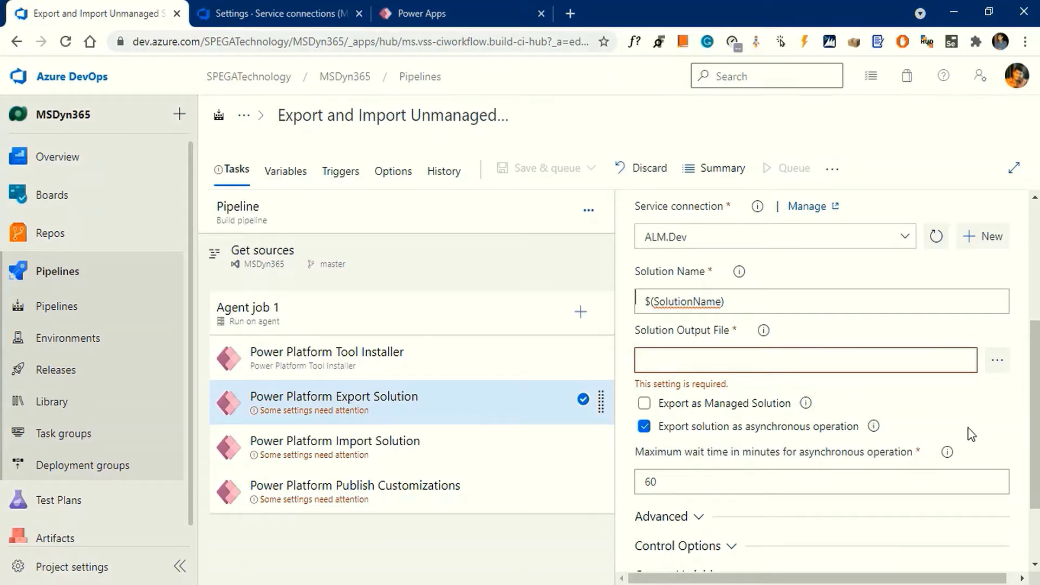
left_click(791, 362)
type("$(B")
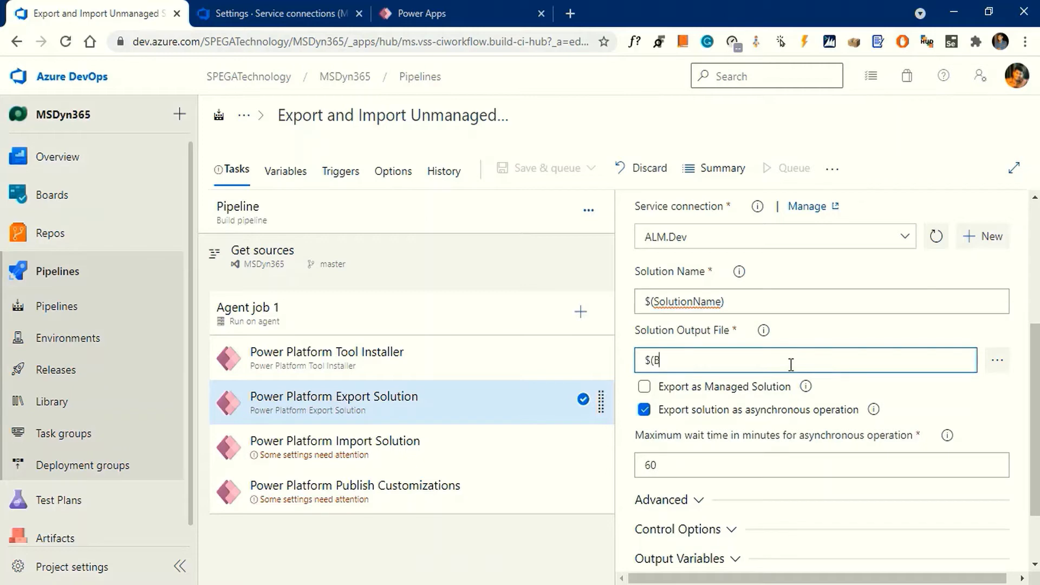
type("uild")
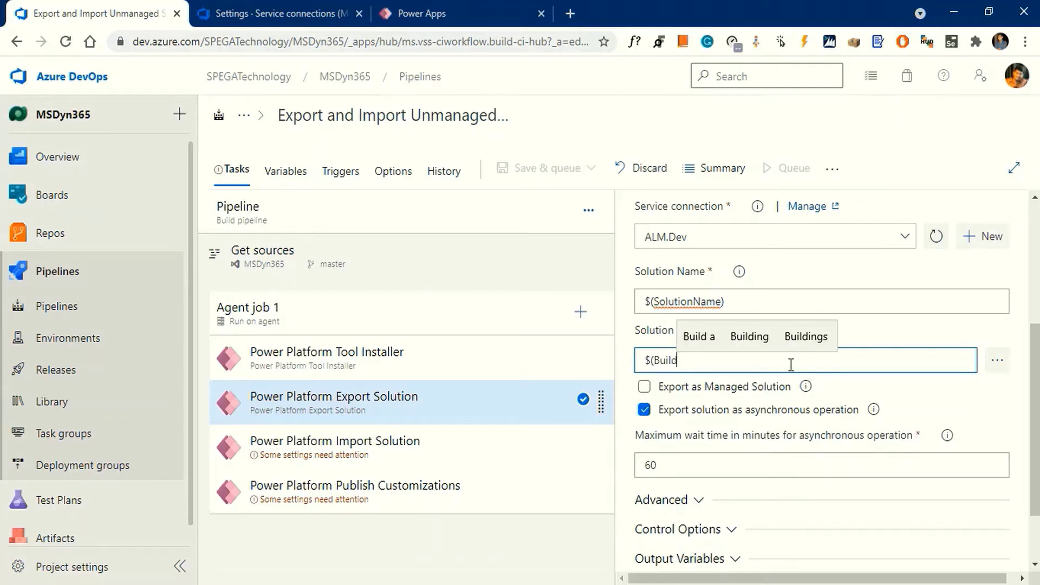
type(".")
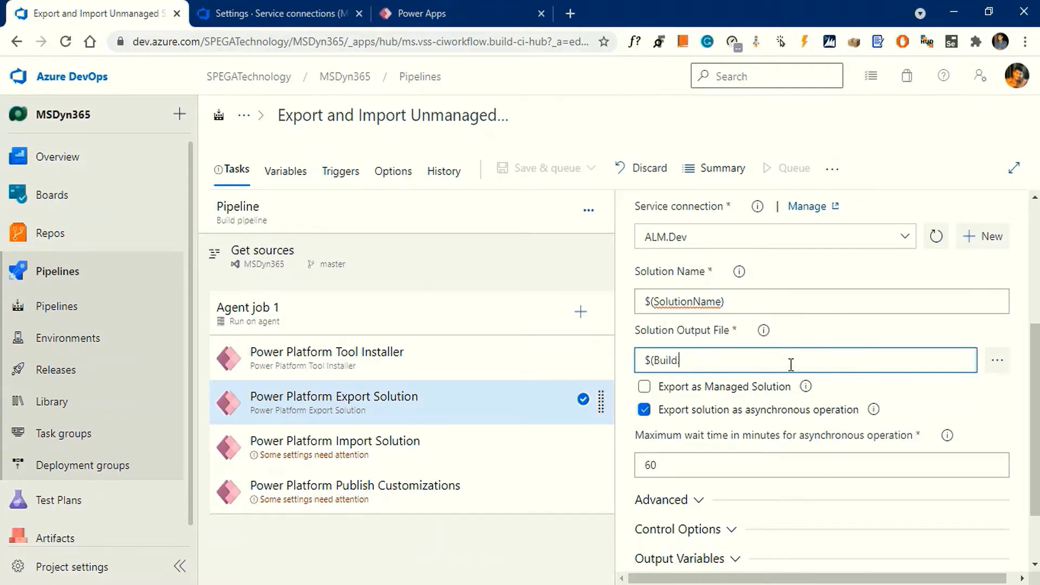
type("Arti")
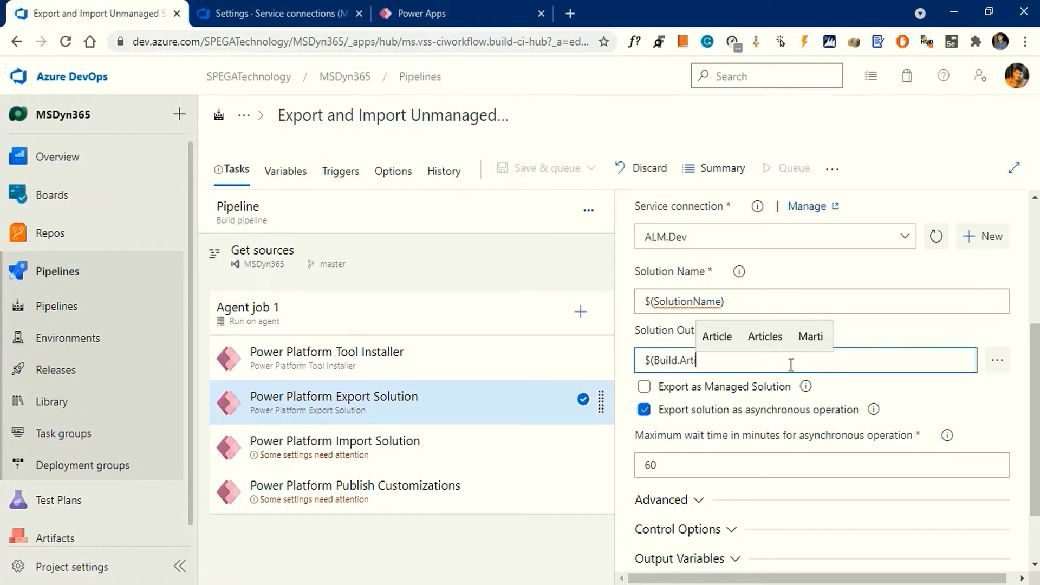
type("fact")
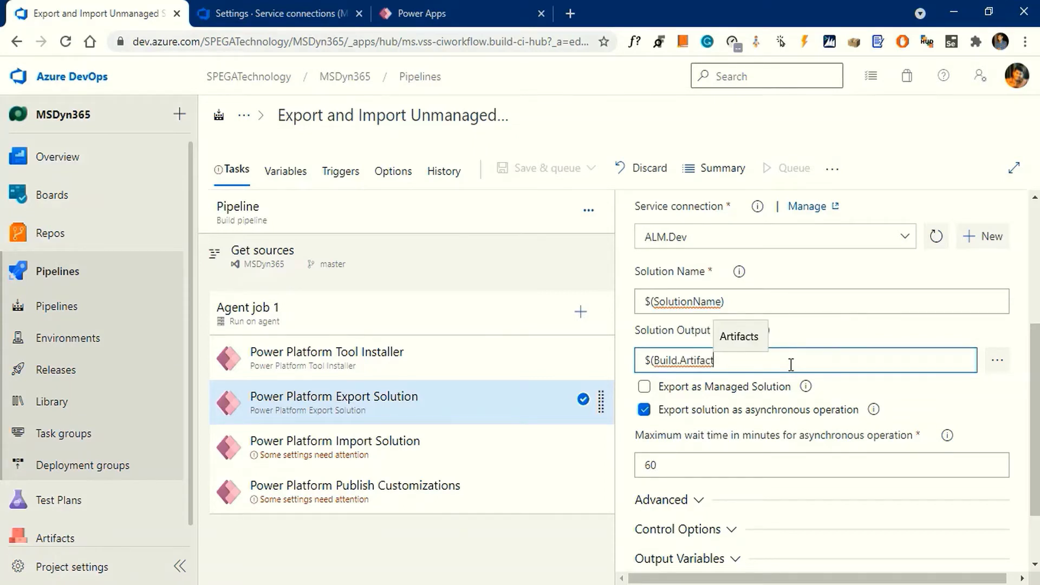
type("Stag")
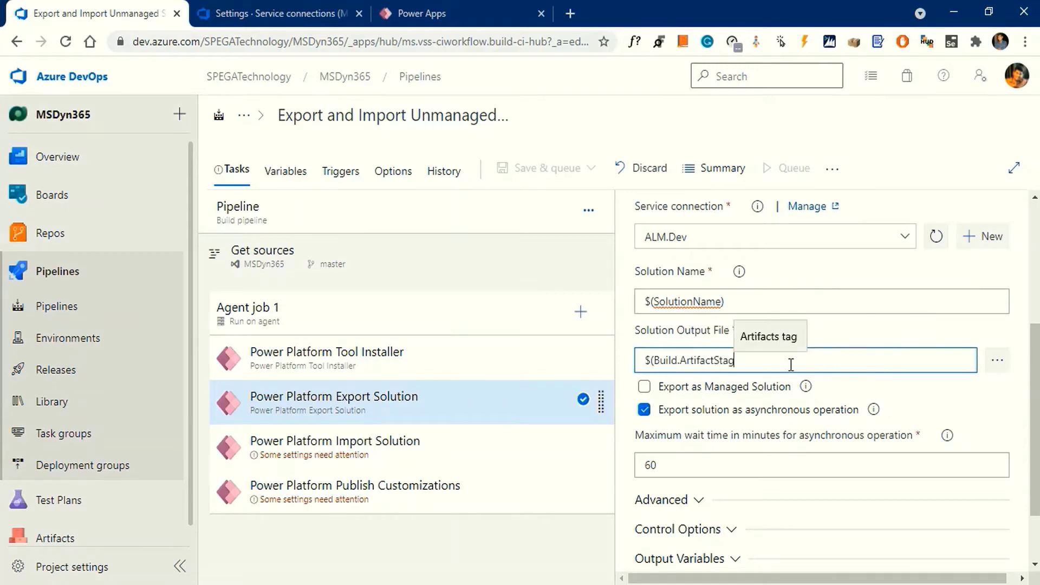
type("ing")
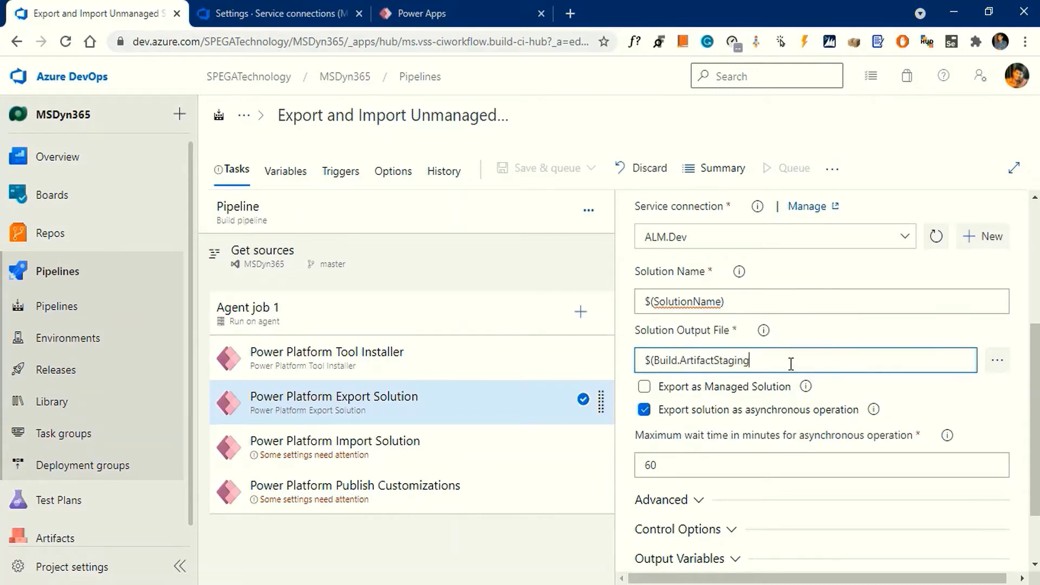
type("Direct")
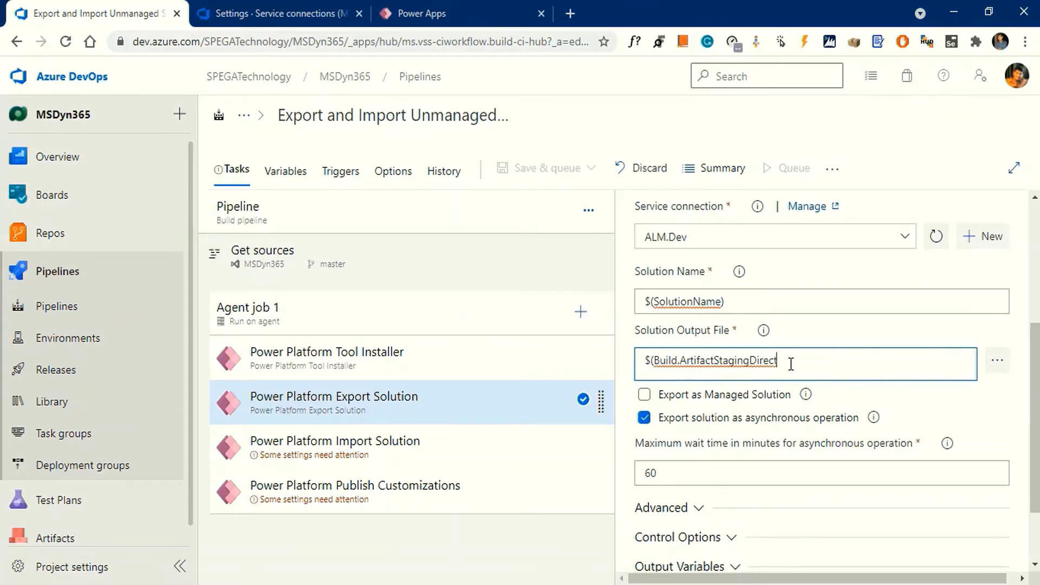
type("ory)\\$(Solut")
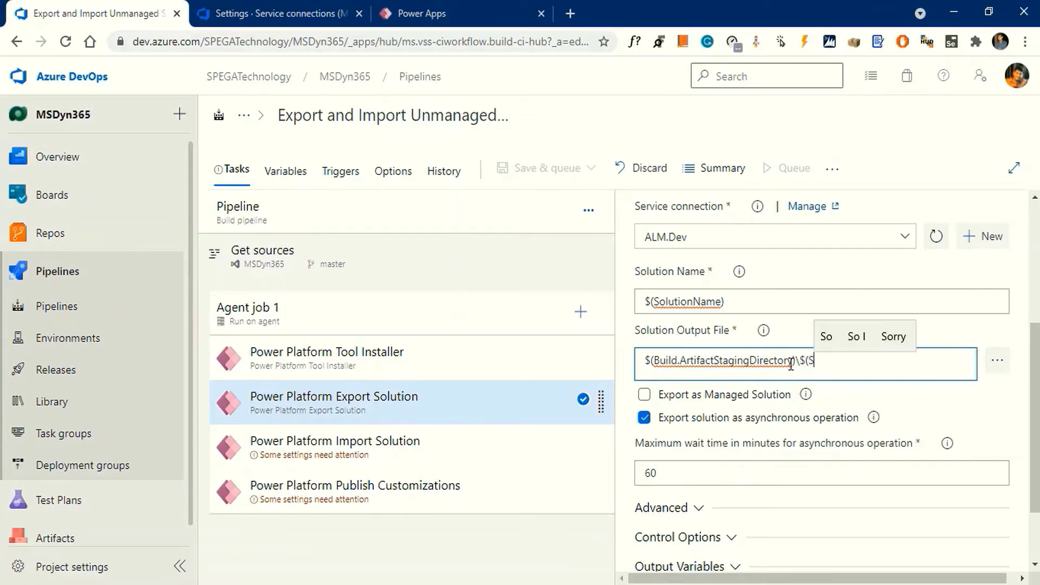
type("ionNa")
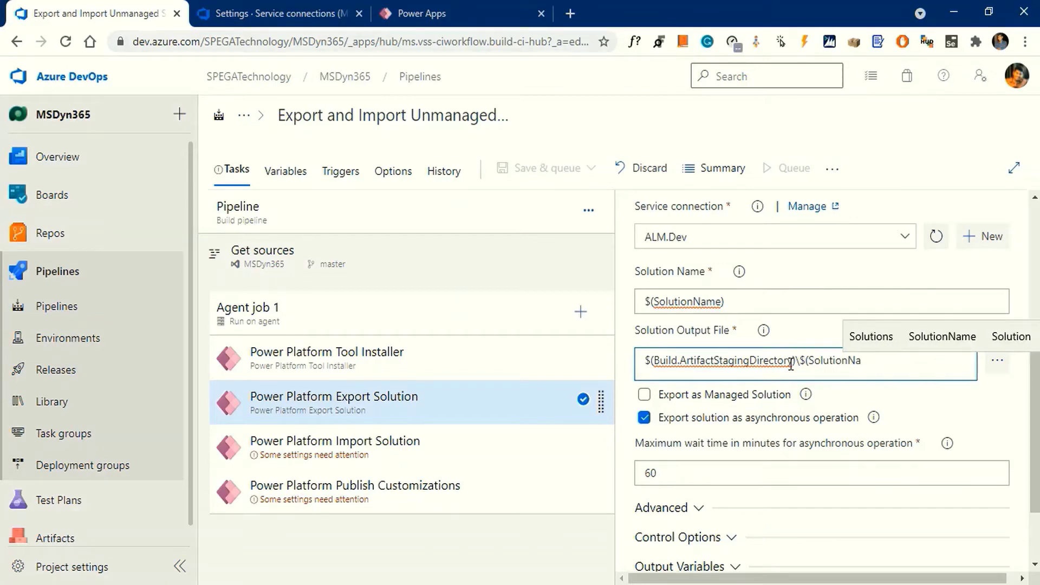
type("me")
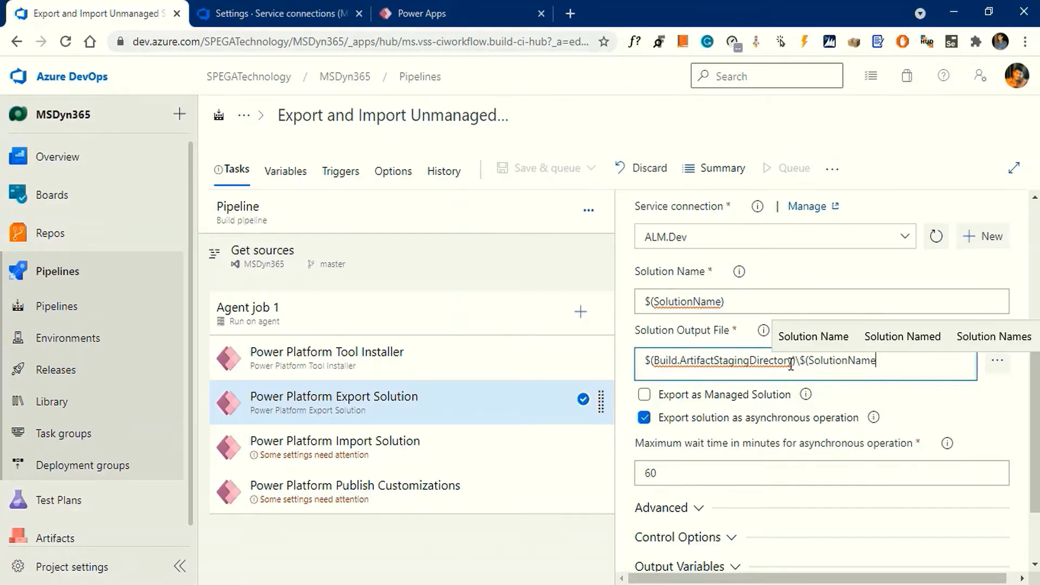
type(")")
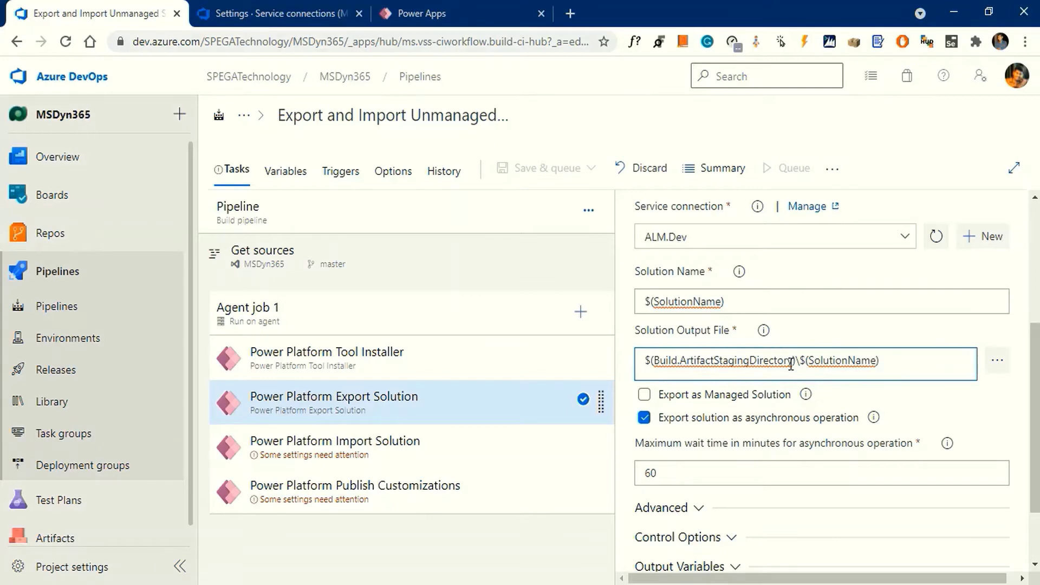
type(".z")
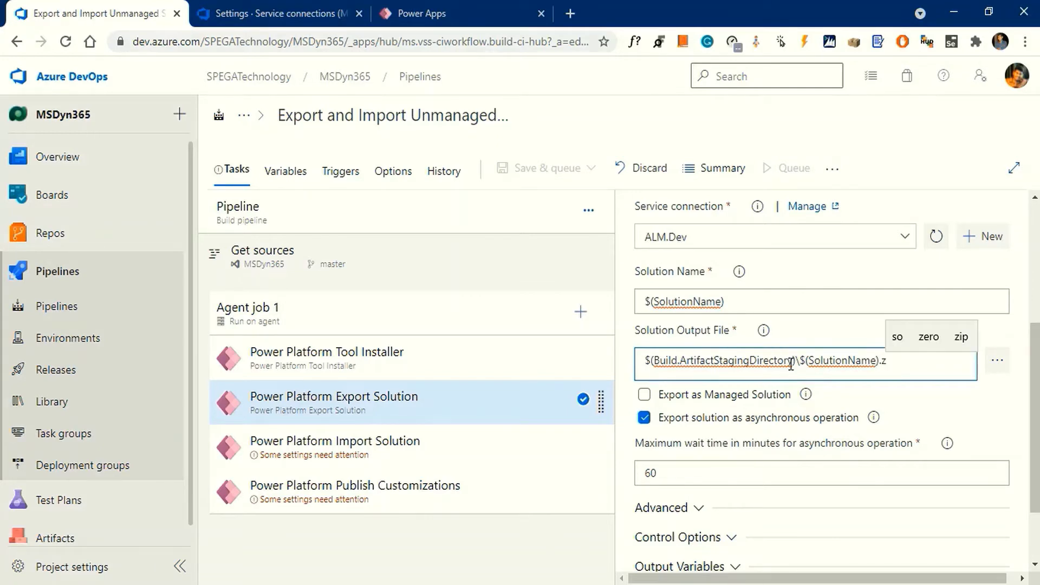
type("ip")
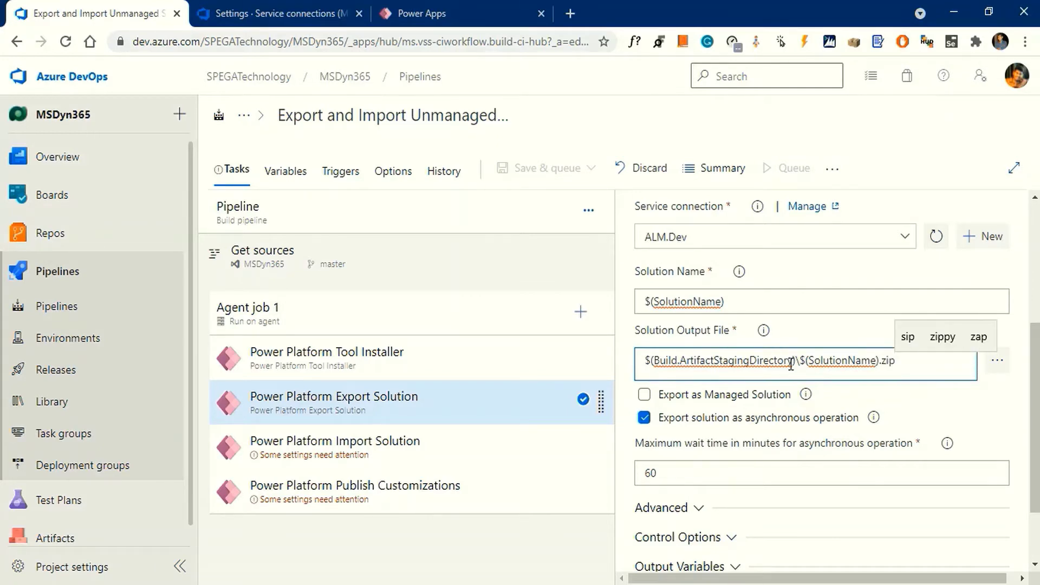
left_click(958, 399)
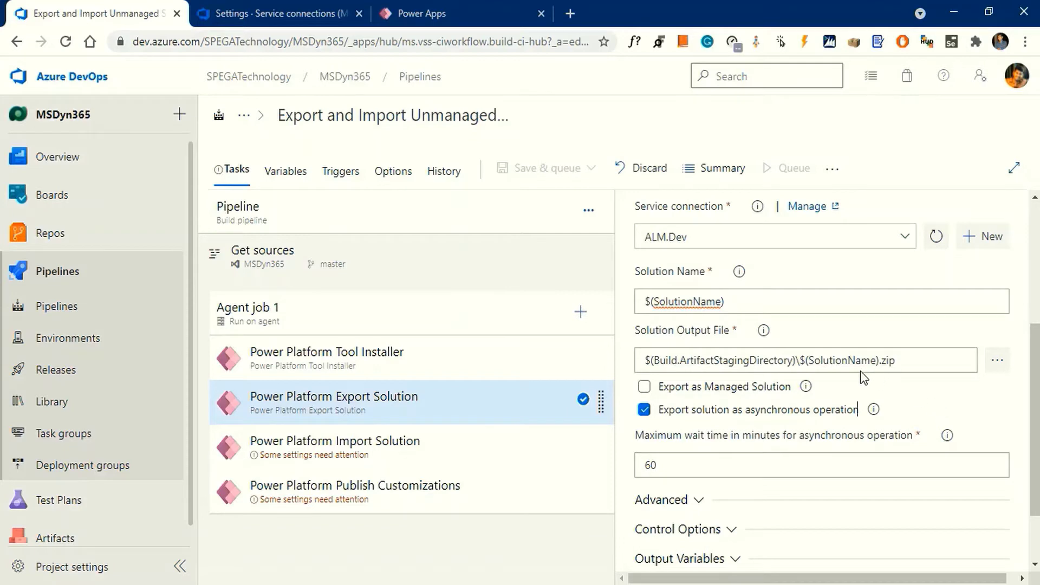
left_click_drag(816, 360, 930, 366)
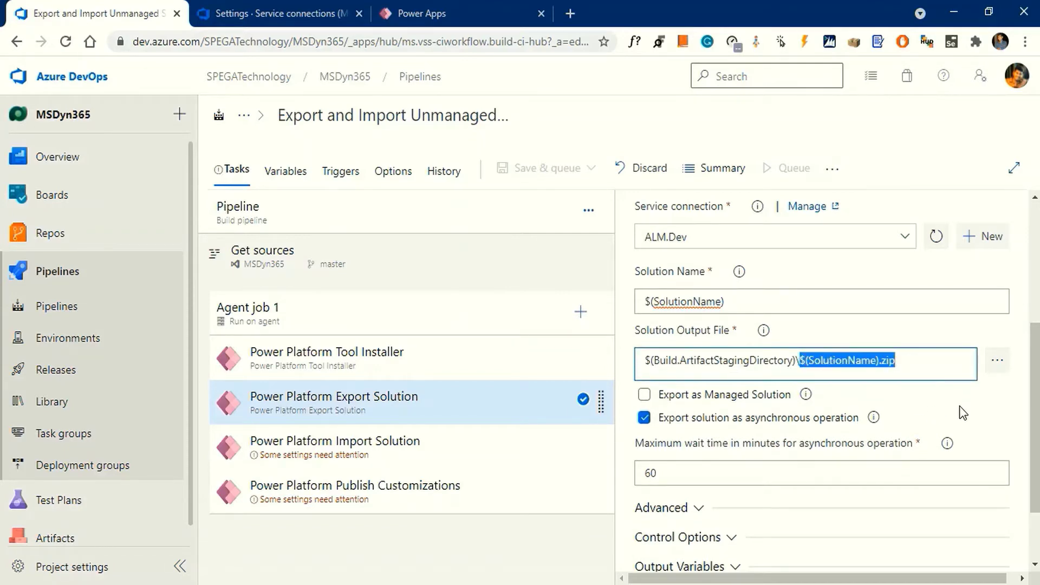
left_click(963, 408)
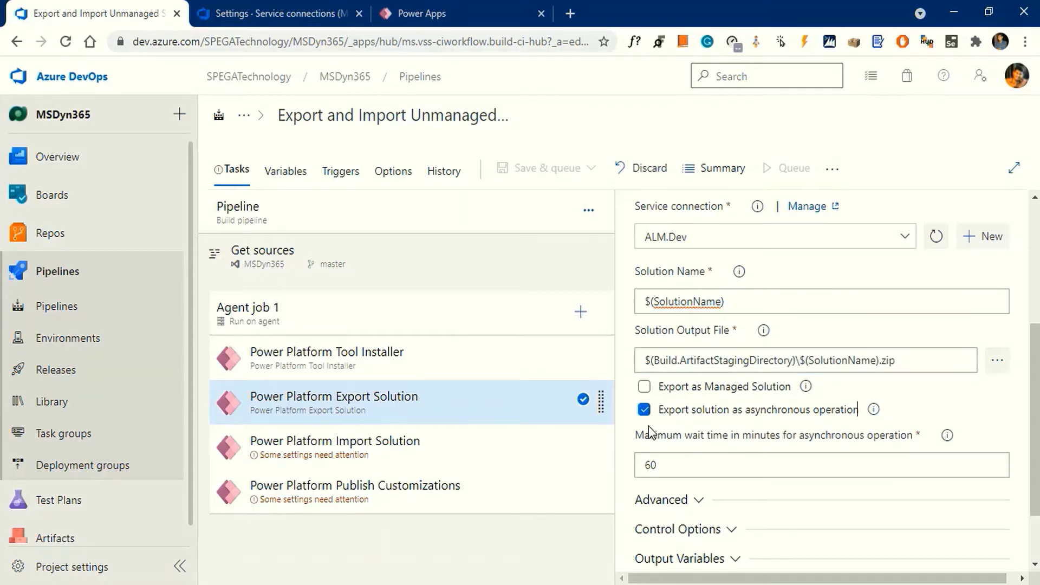
scroll(650, 432, "down", 2)
scroll(743, 516, "up", 3)
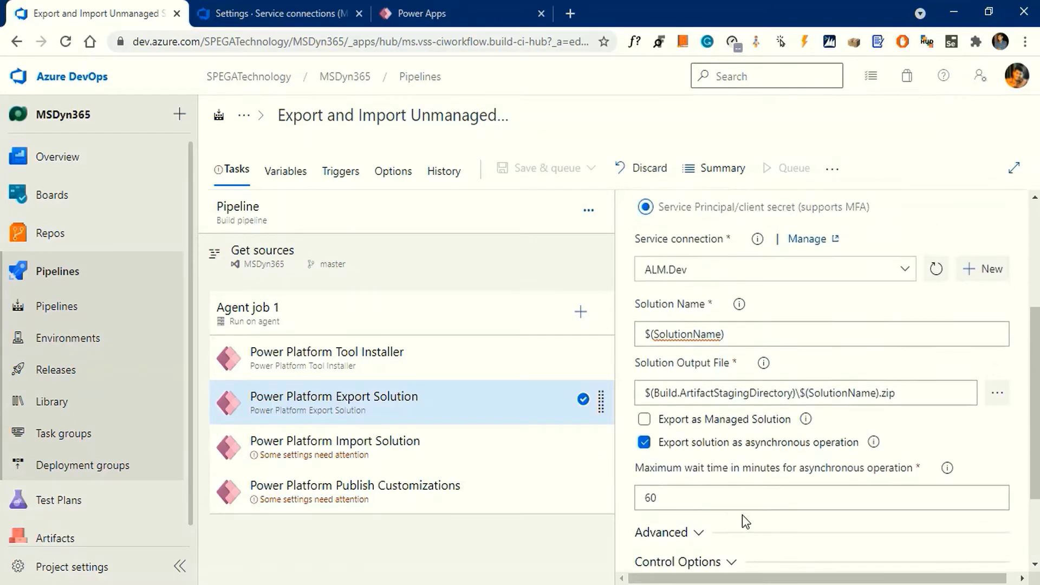
scroll(743, 516, "down", 1)
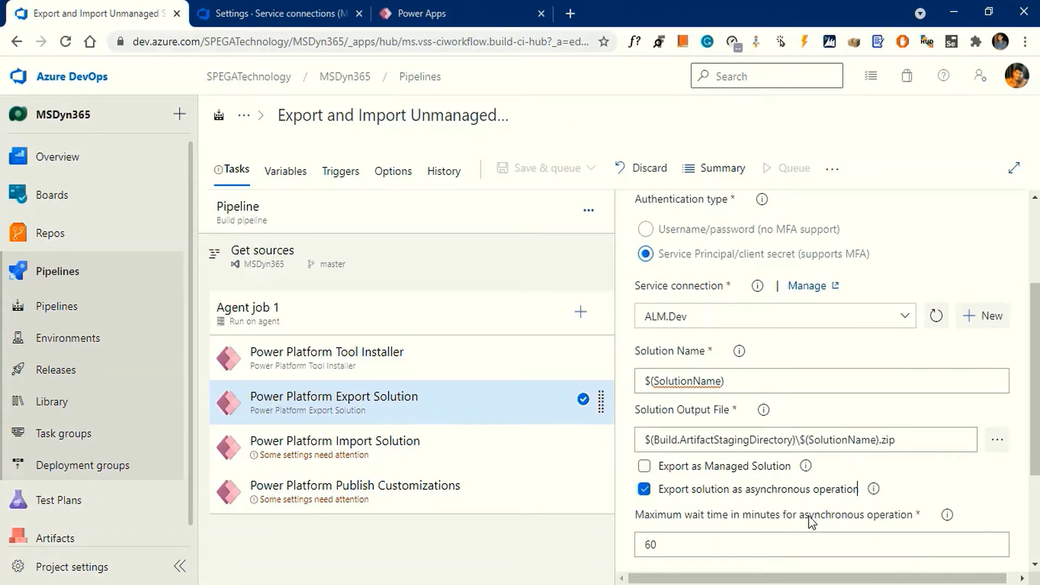
Step: Set the Import Solution task to Service Principal/client secret authentication with the ALM.Build service connection
left_click(416, 464)
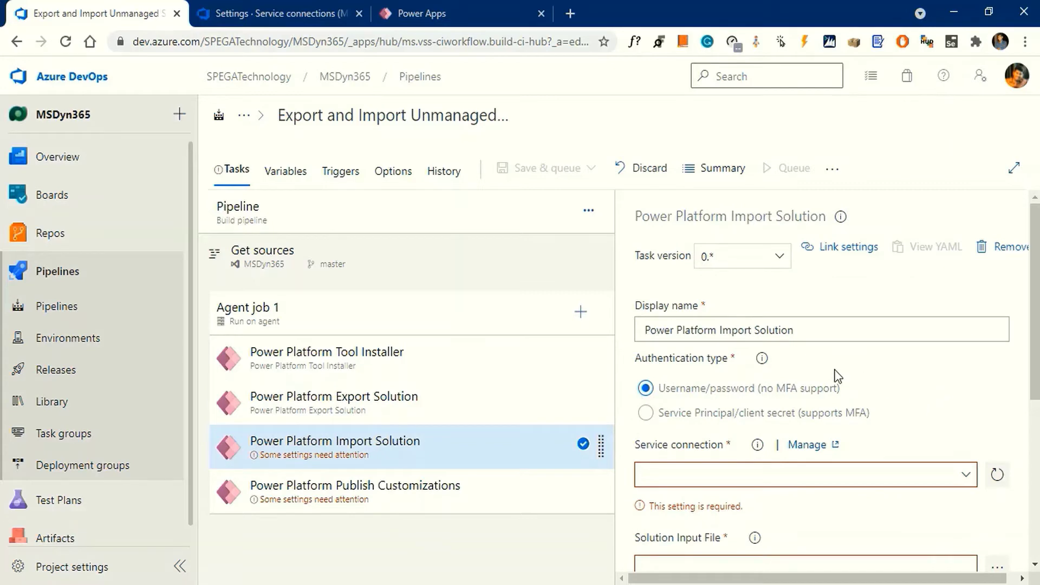
left_click(646, 415)
left_click(903, 475)
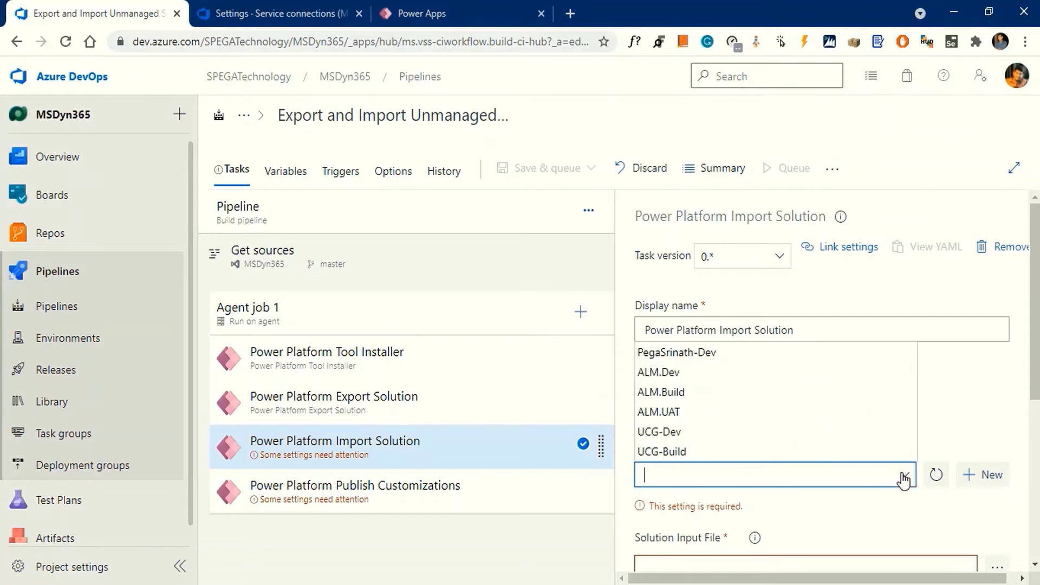
left_click(824, 400)
scroll(977, 437, "down", 3)
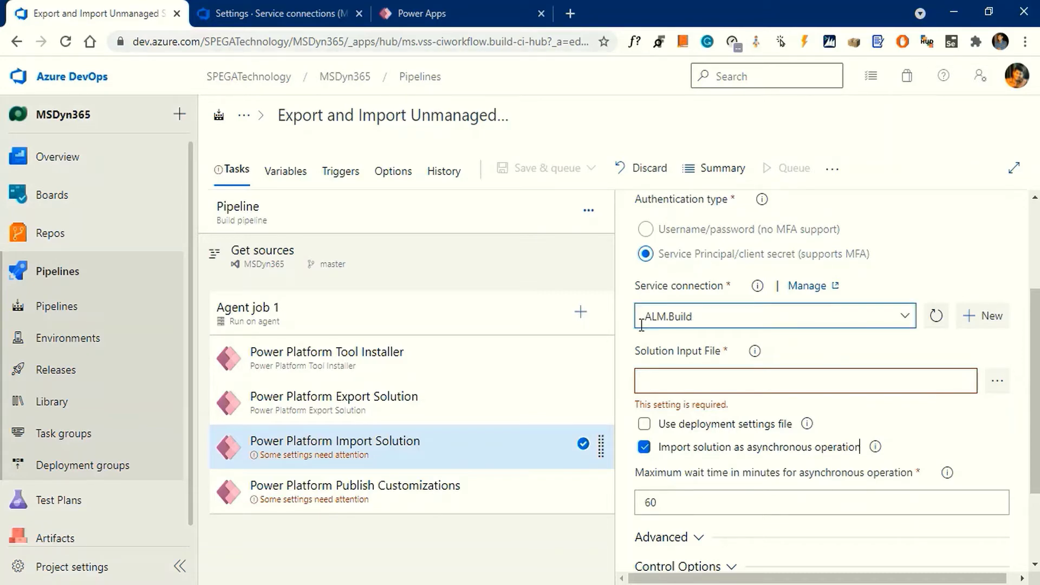
Step: Copy the Export Solution task's output file path, $(Build.ArtifactStagingDirectory)\$(SolutionName).zip, into the Import Solution task's solution input file
left_click(541, 394)
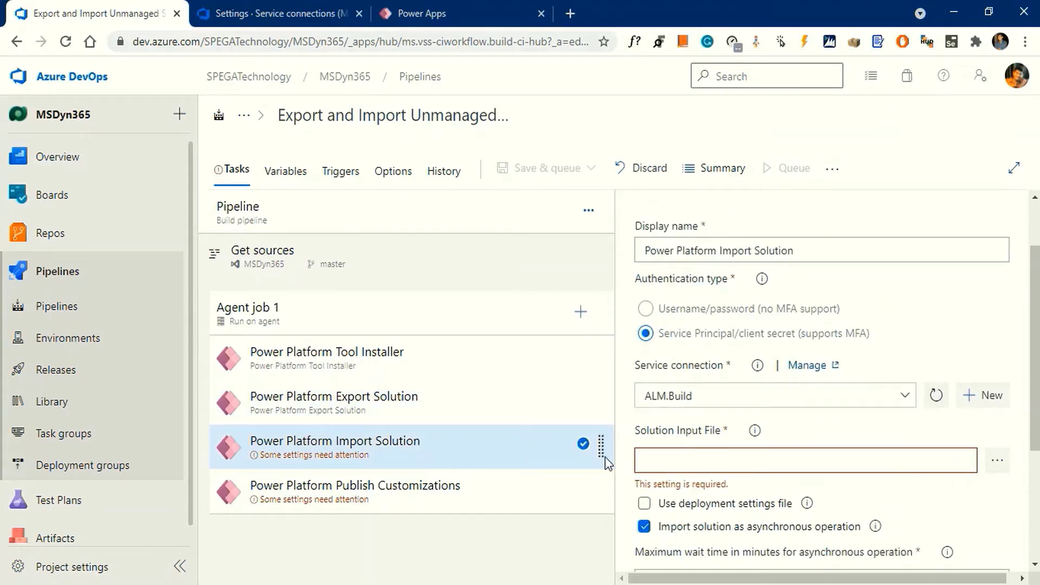
left_click(427, 420)
scroll(876, 404, "down", 3)
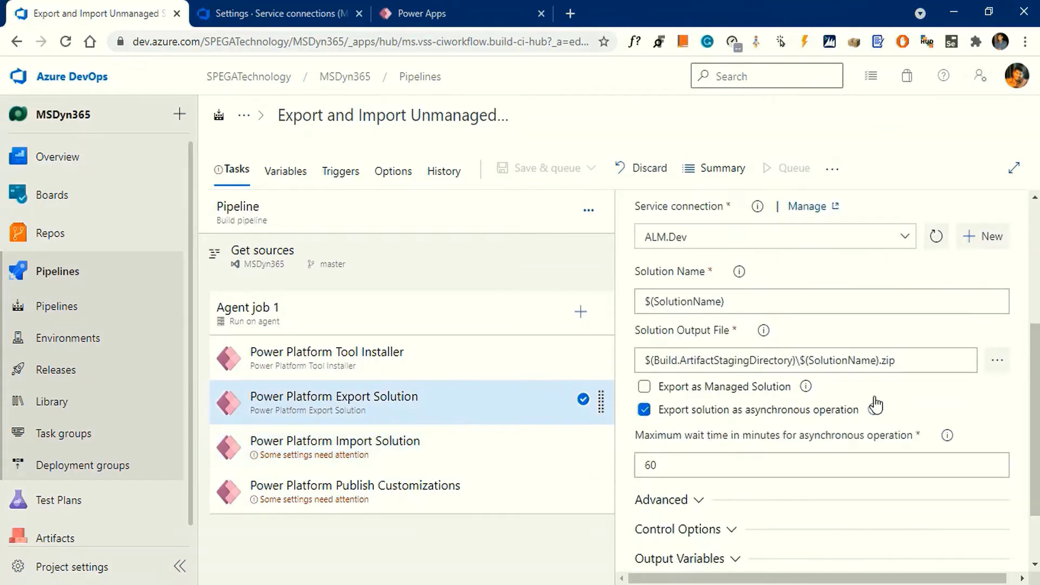
left_click(913, 361)
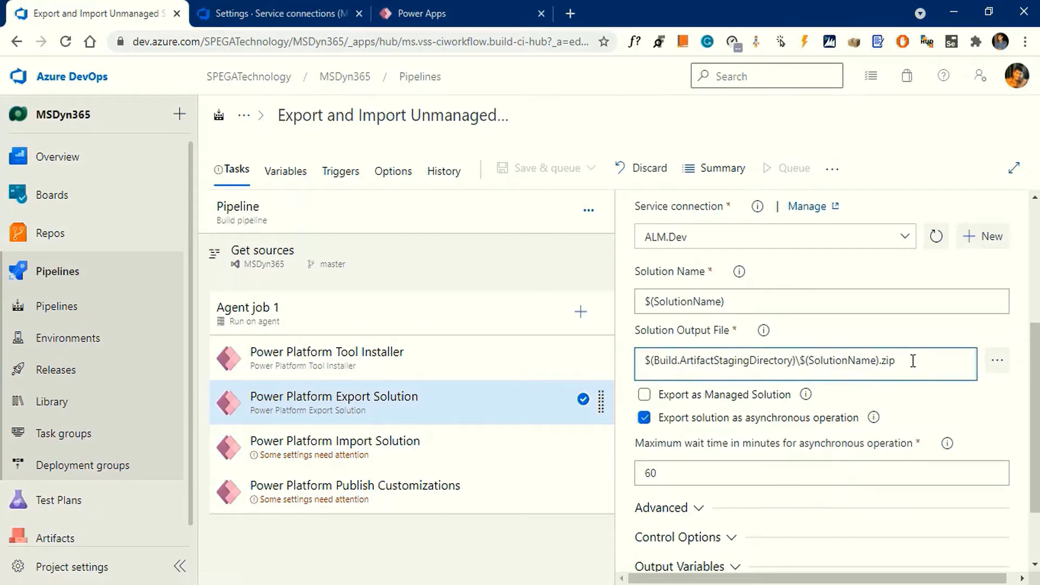
key("ctrl+a")
key("ctrl+c")
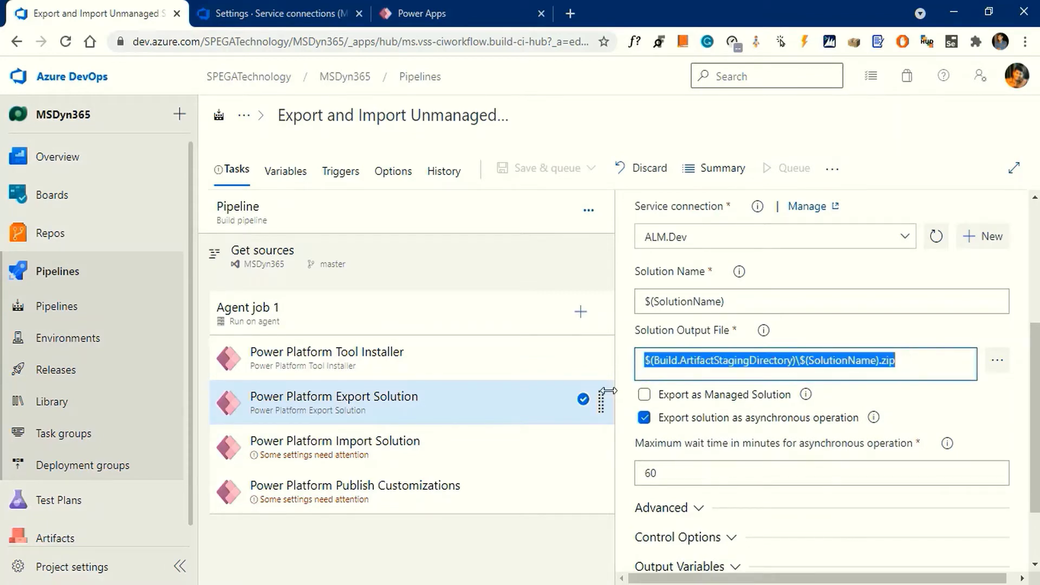
left_click(411, 445)
scroll(769, 477, "down", 1)
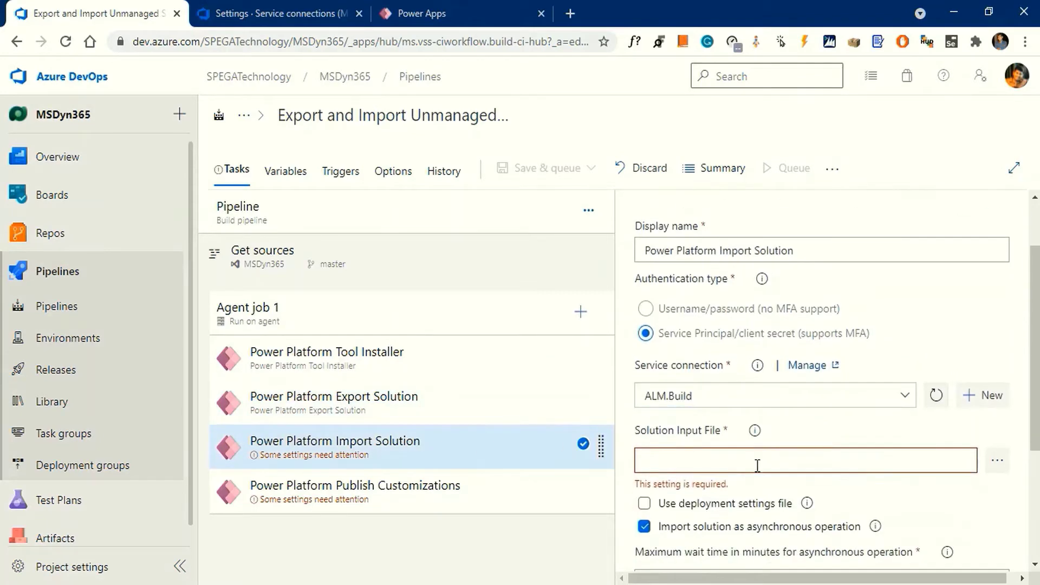
left_click(756, 464)
key("ctrl+v")
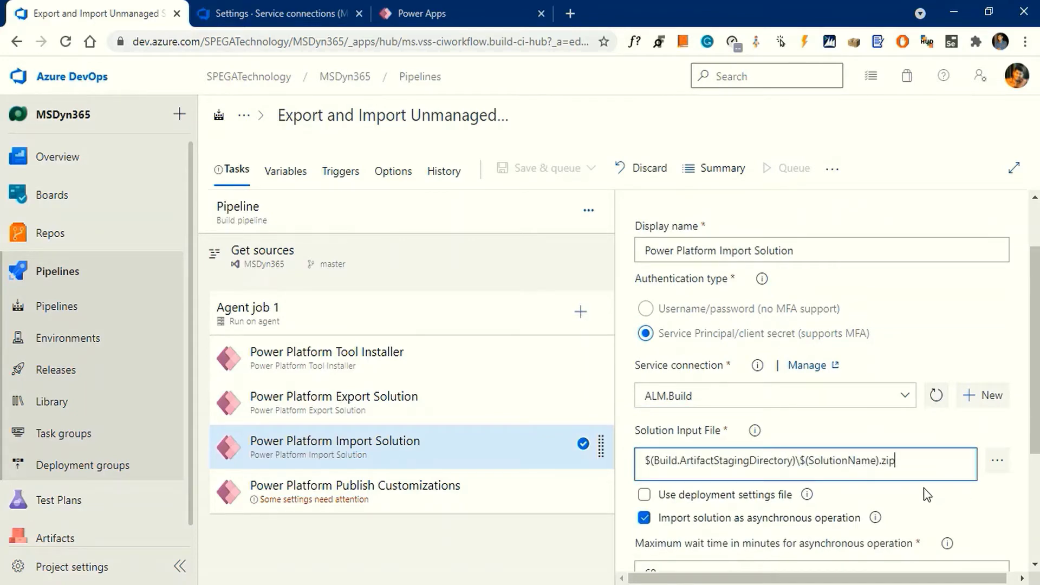
scroll(893, 499, "up", 1)
scroll(804, 518, "down", 2)
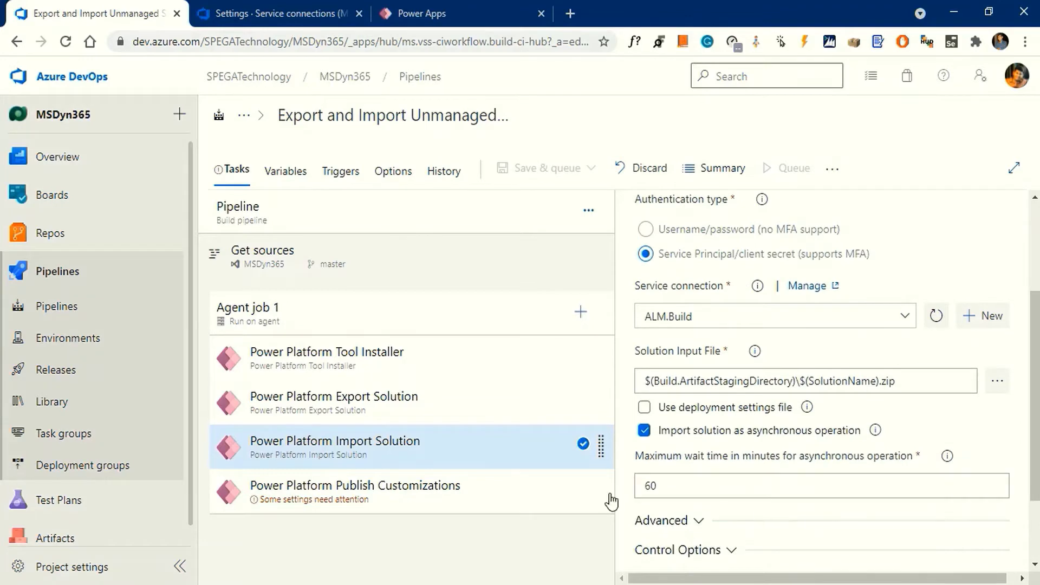
left_click(763, 488)
Step: Set the Publish Customizations task to Service Principal/client secret authentication with the ALM.Build service connection
left_click(380, 495)
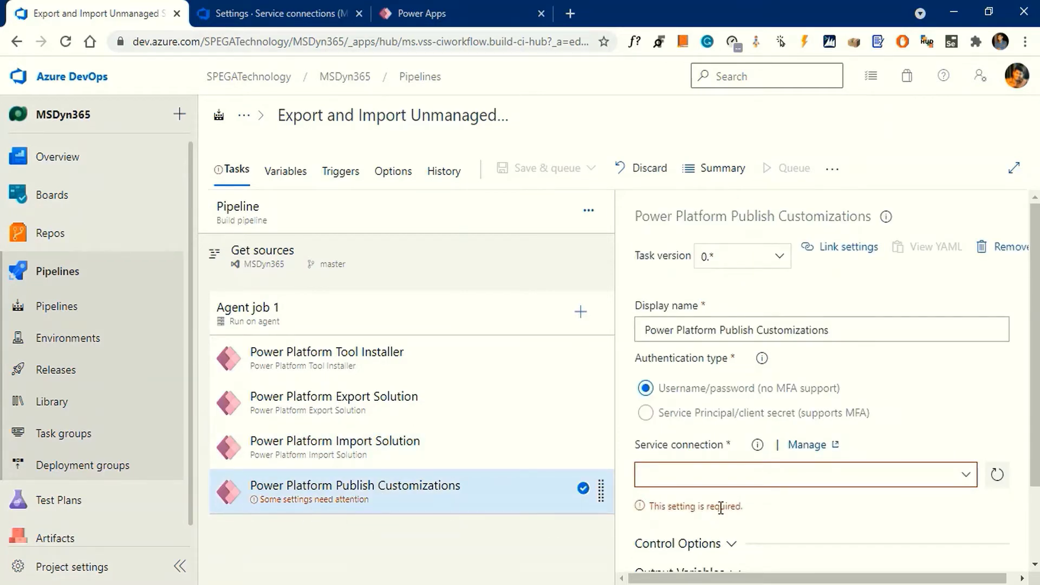
left_click(645, 413)
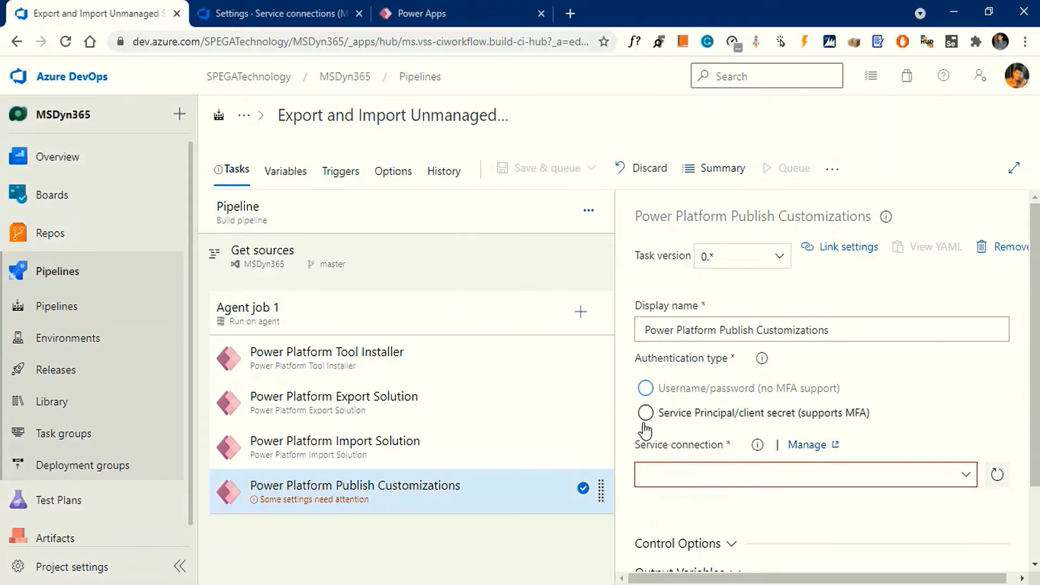
left_click(906, 477)
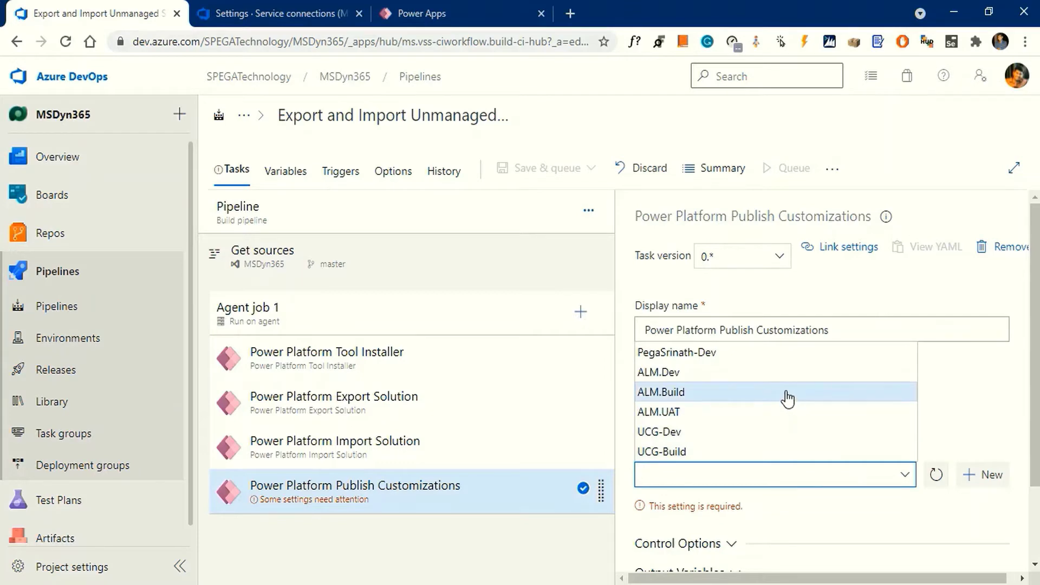
left_click(787, 399)
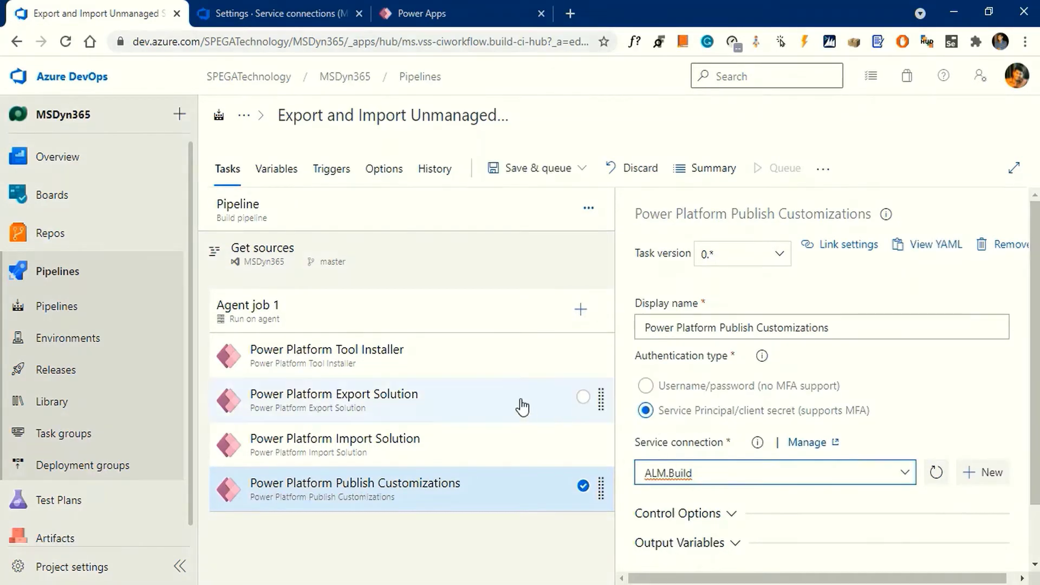
Step: Save the build pipeline without queuing it, leaving the comment empty
left_click(581, 169)
left_click(522, 230)
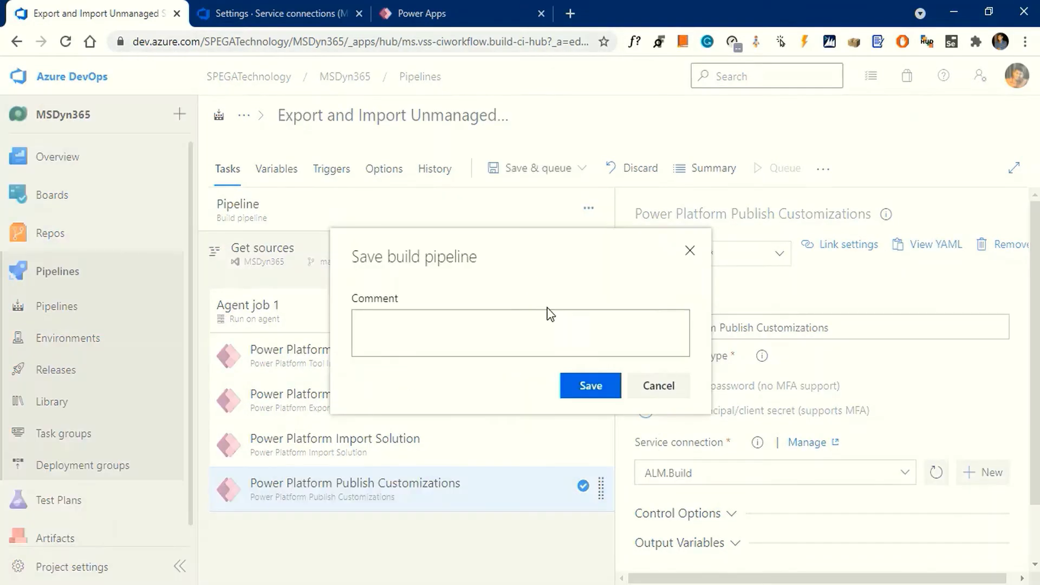
left_click(591, 389)
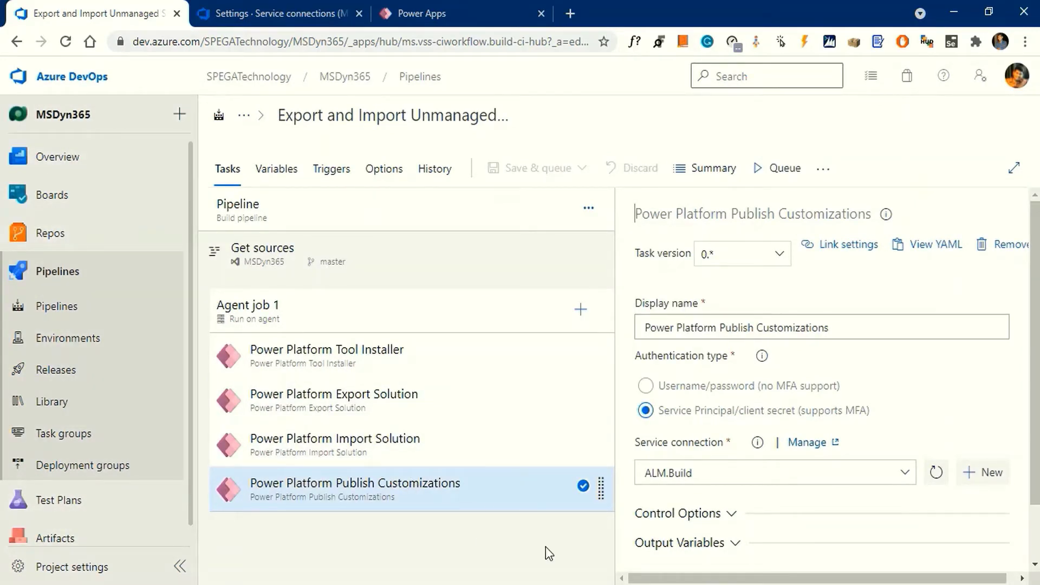
Step: Start queuing a manual run of the saved pipeline and open the run's variables
left_click(771, 173)
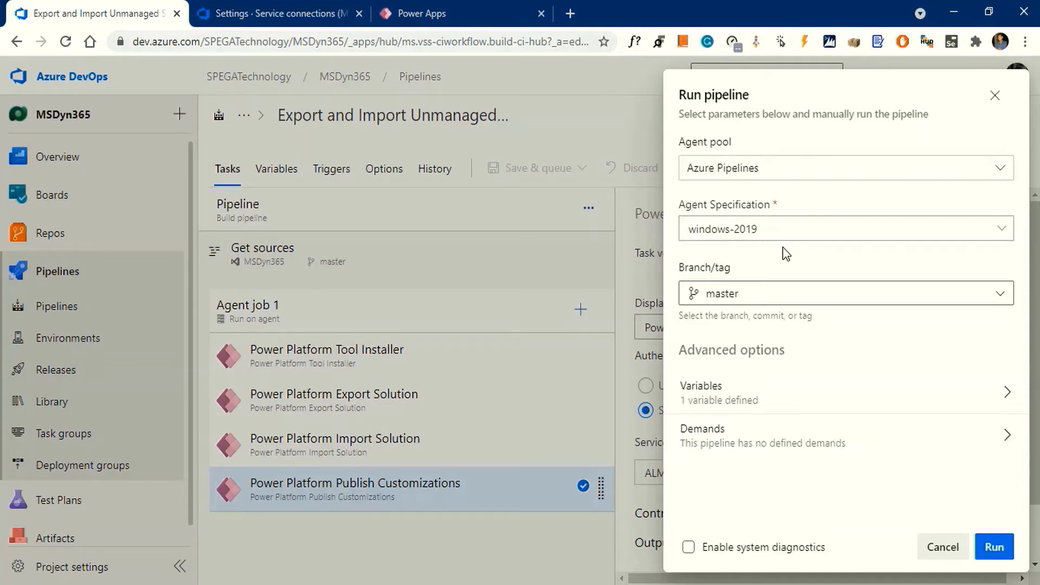
left_click(759, 404)
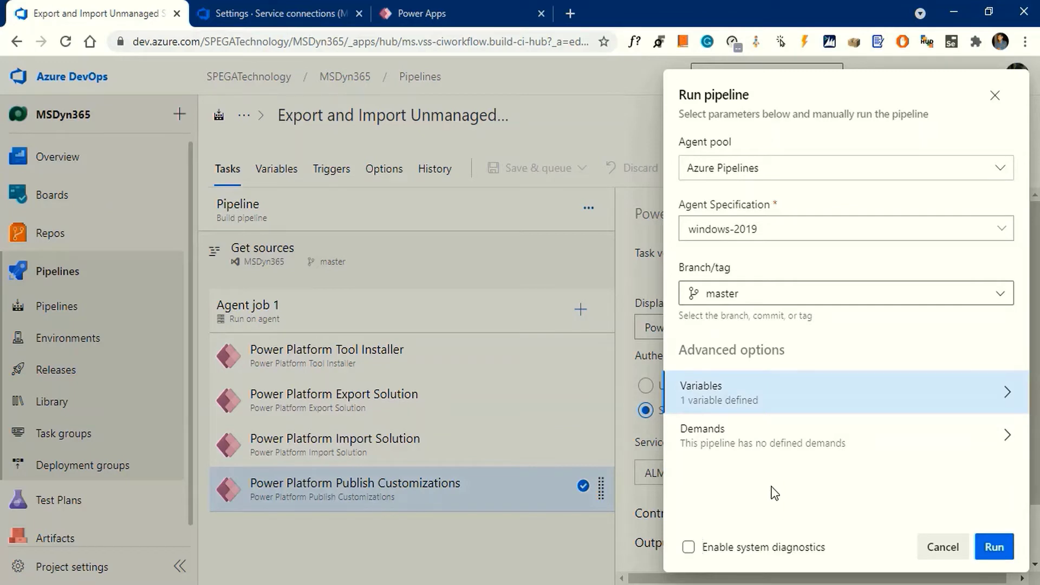
Step: Run the unmanaged solution pipeline on master with system diagnostics enabled and follow the log of Agent job 1
left_click(688, 548)
left_click(999, 551)
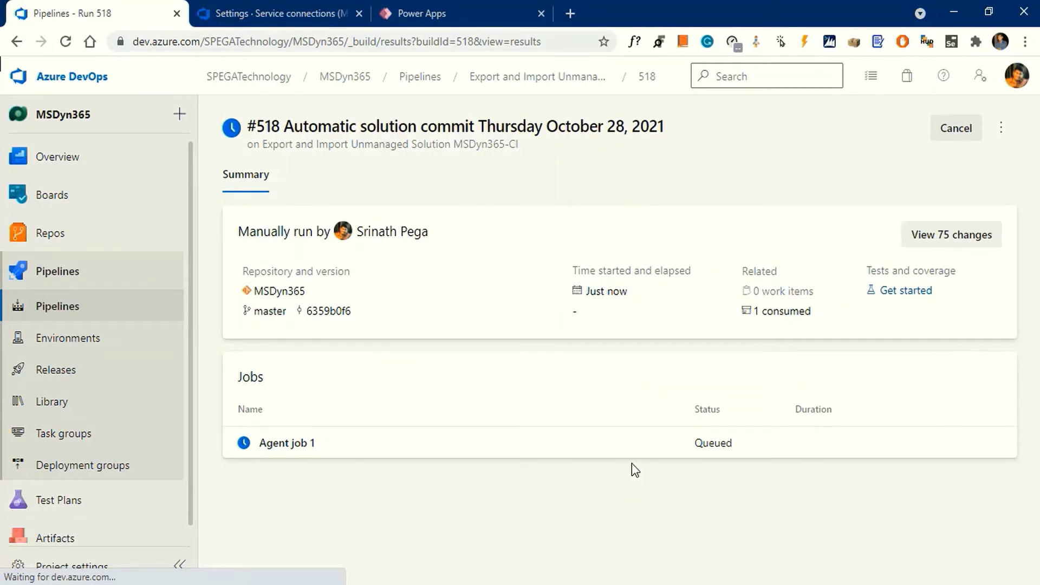
left_click(530, 457)
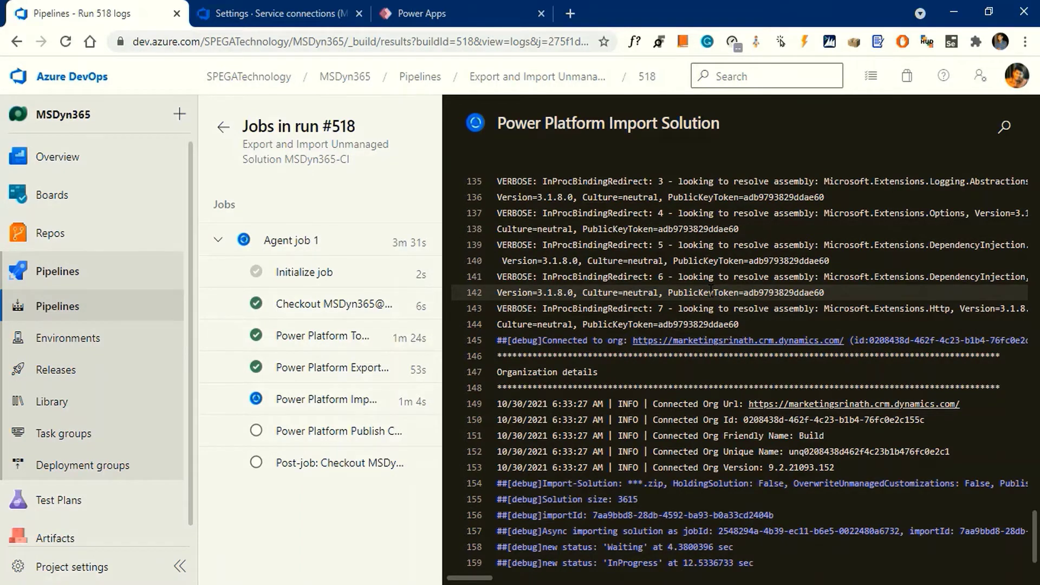
scroll(713, 294, "down", 1)
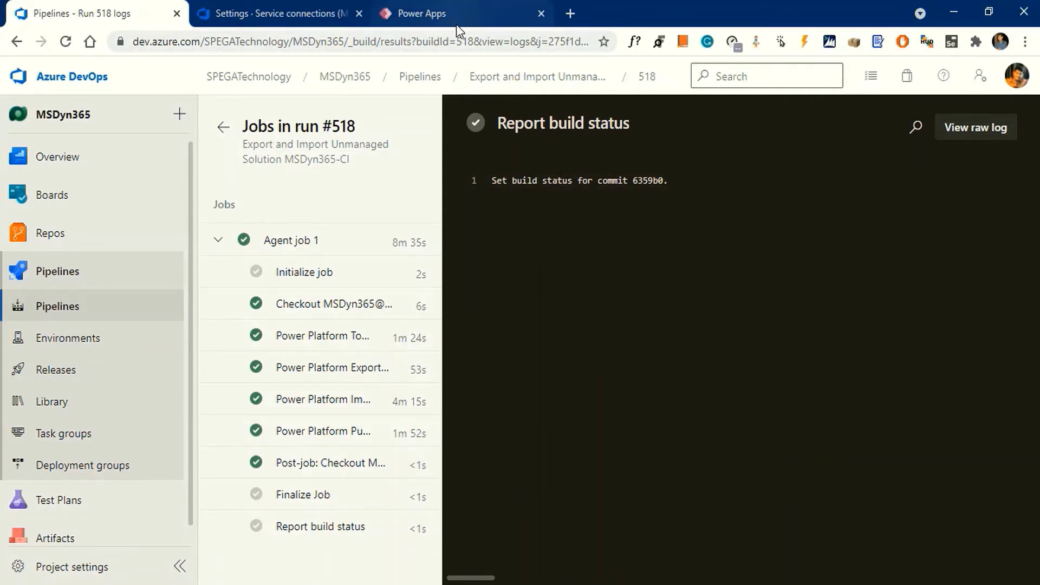
Step: Switch to Power Apps and look through the solutions of the Dev environment
left_click(463, 10)
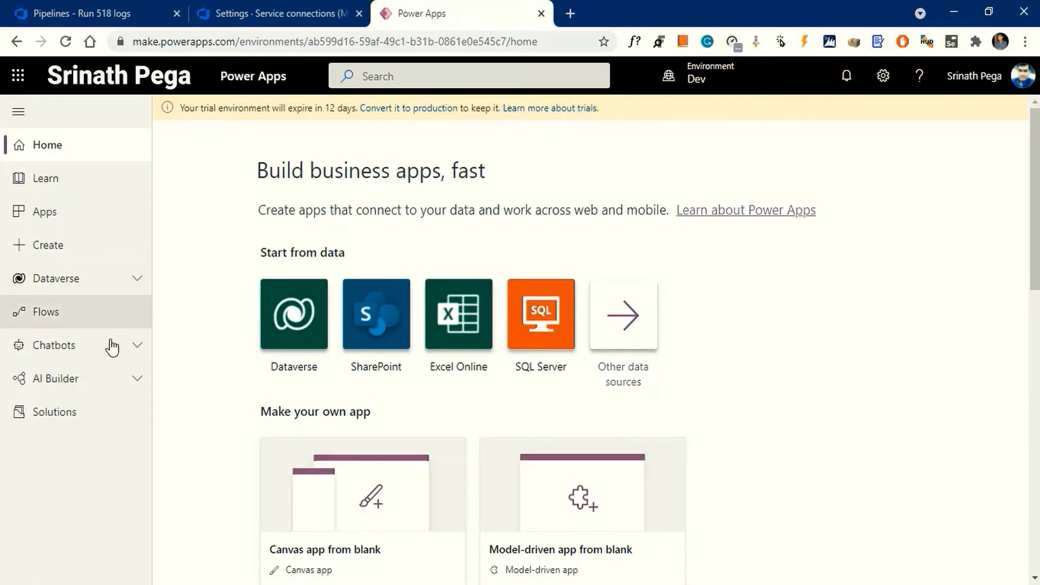
left_click(58, 417)
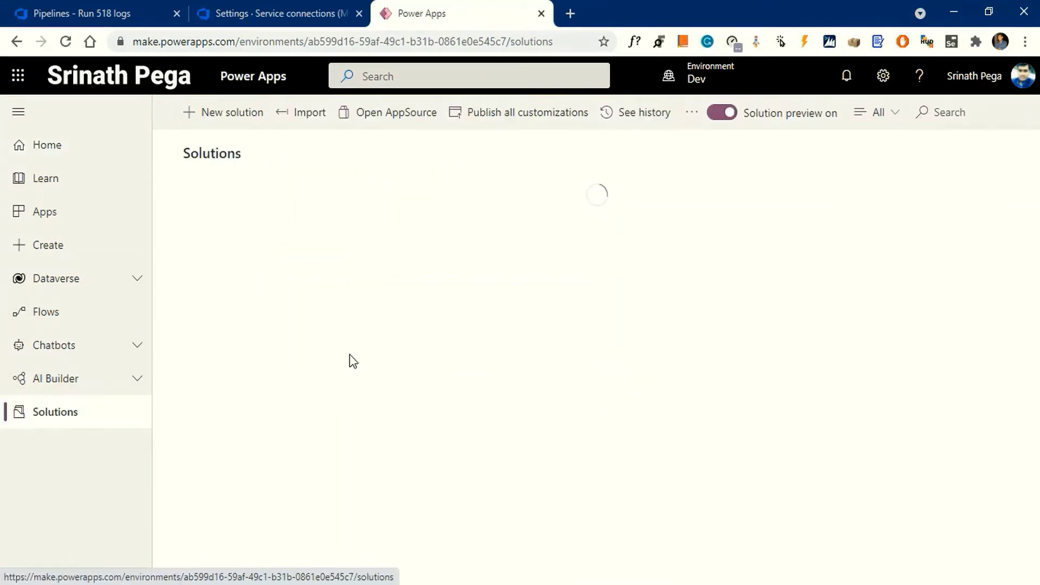
scroll(516, 317, "down", 15)
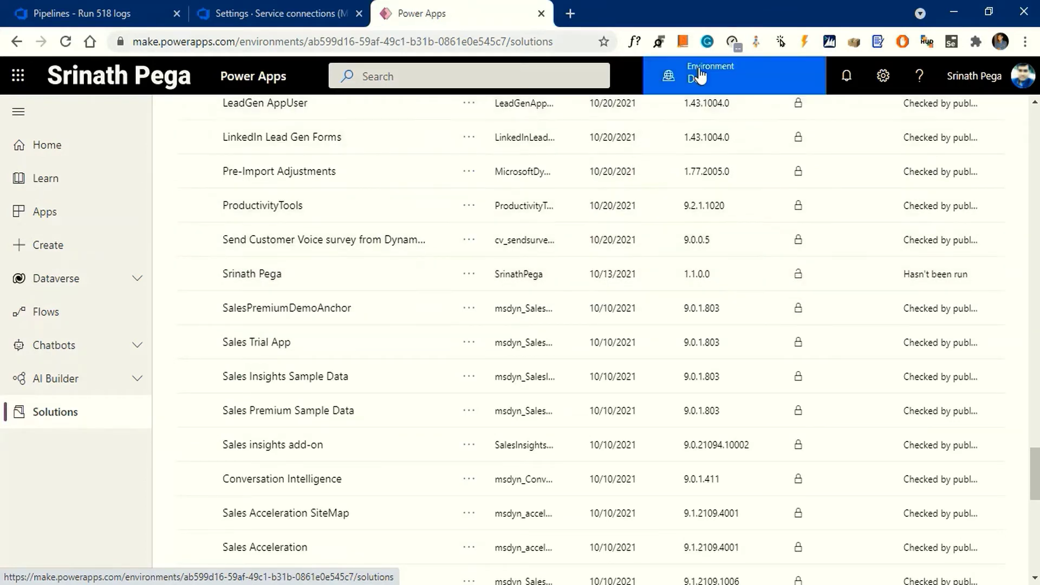
Step: Change to the Build environment and view the history of its solutions
left_click(747, 87)
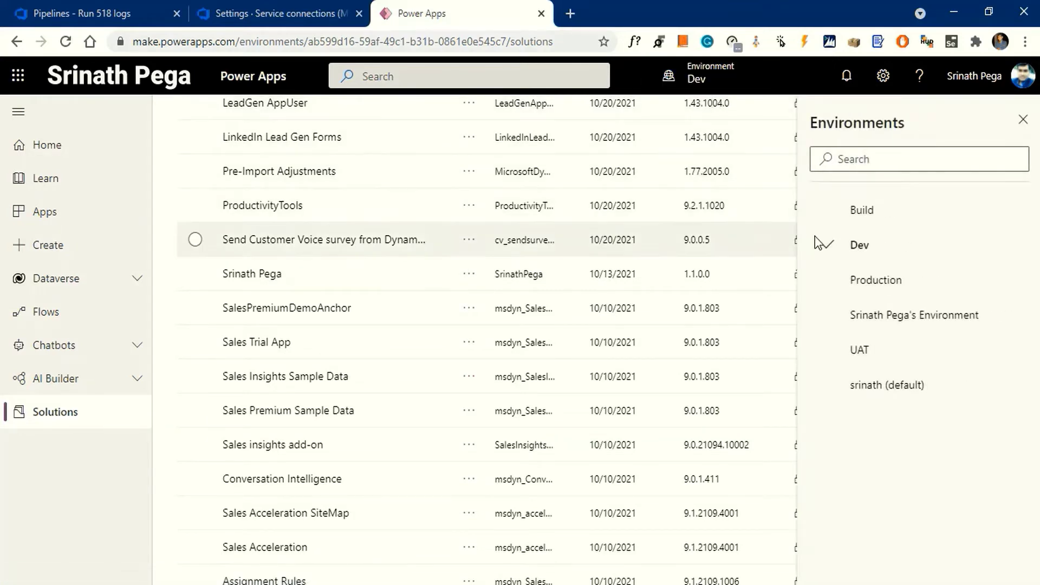
left_click(902, 219)
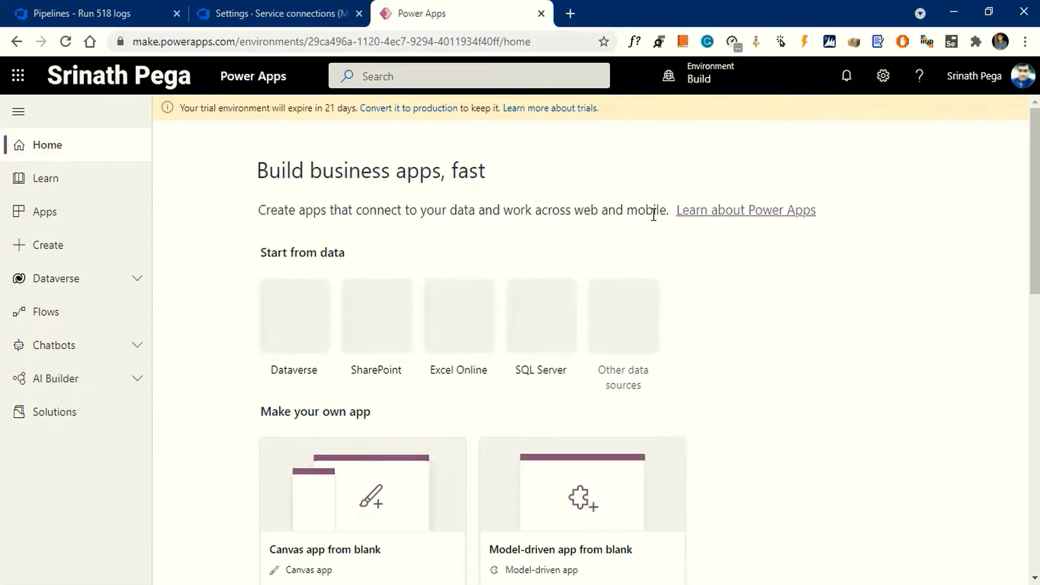
left_click(59, 420)
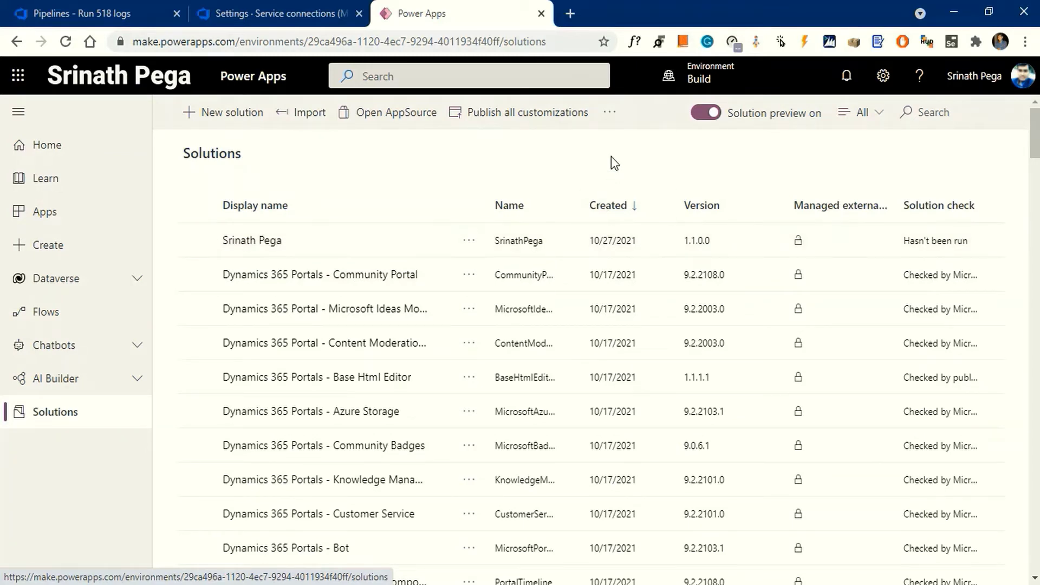
left_click(620, 120)
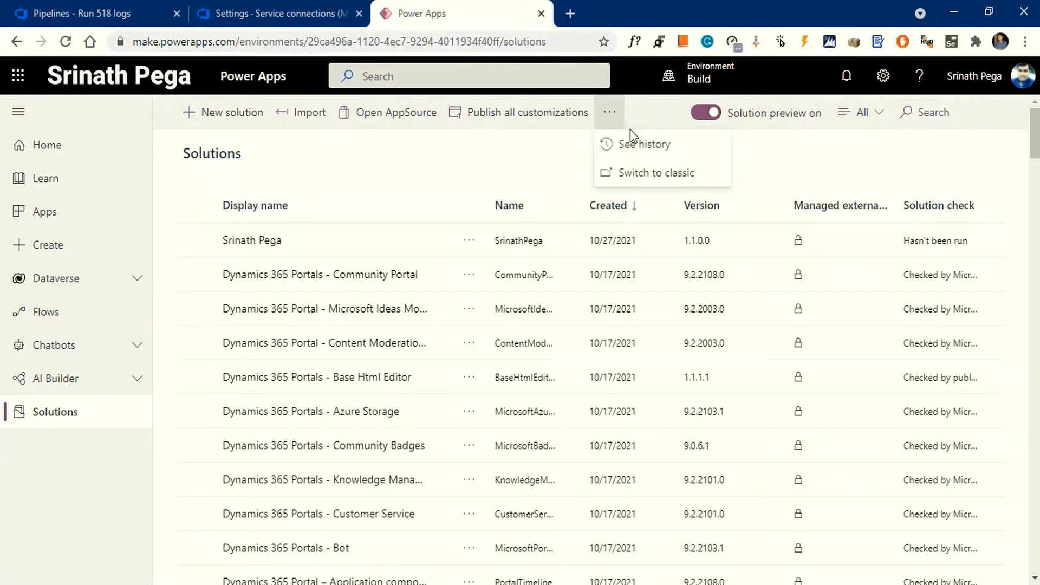
left_click(658, 148)
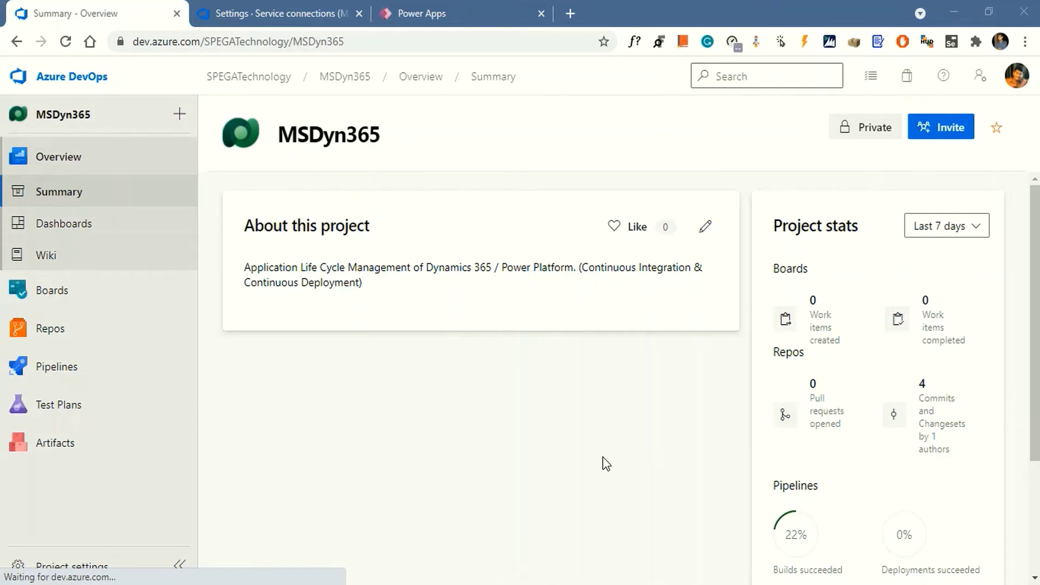
Step: Create a pipeline with the classic editor from the MSDyn365 Azure Repos Git repository, master branch, starting with an empty job
left_click(60, 367)
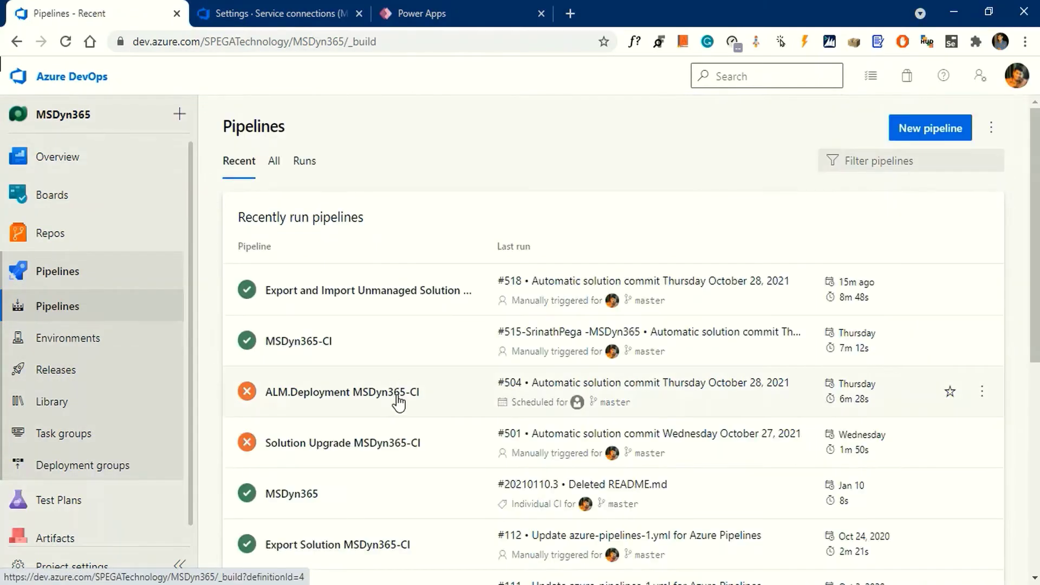
left_click(924, 135)
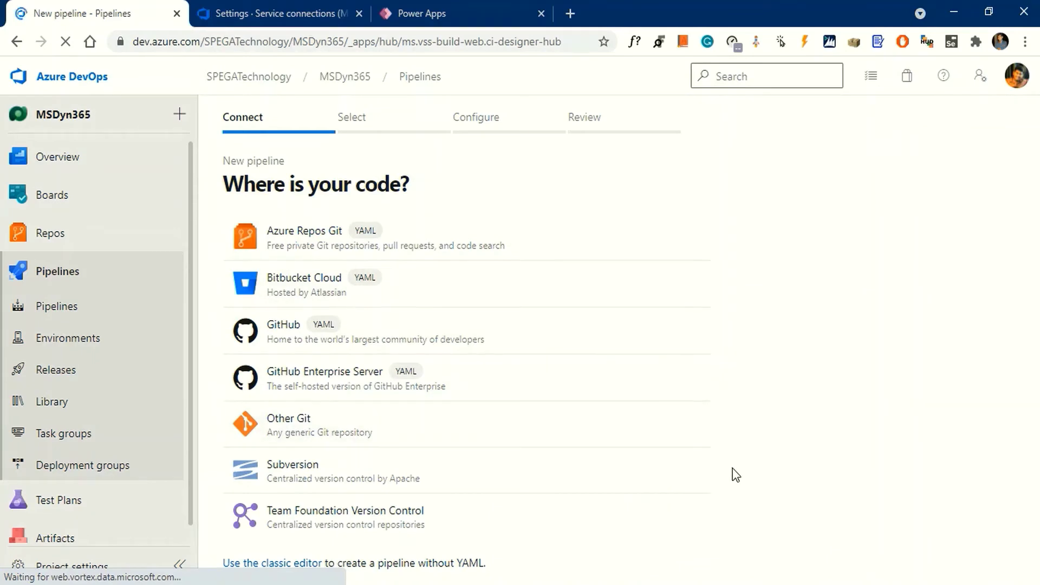
left_click(275, 566)
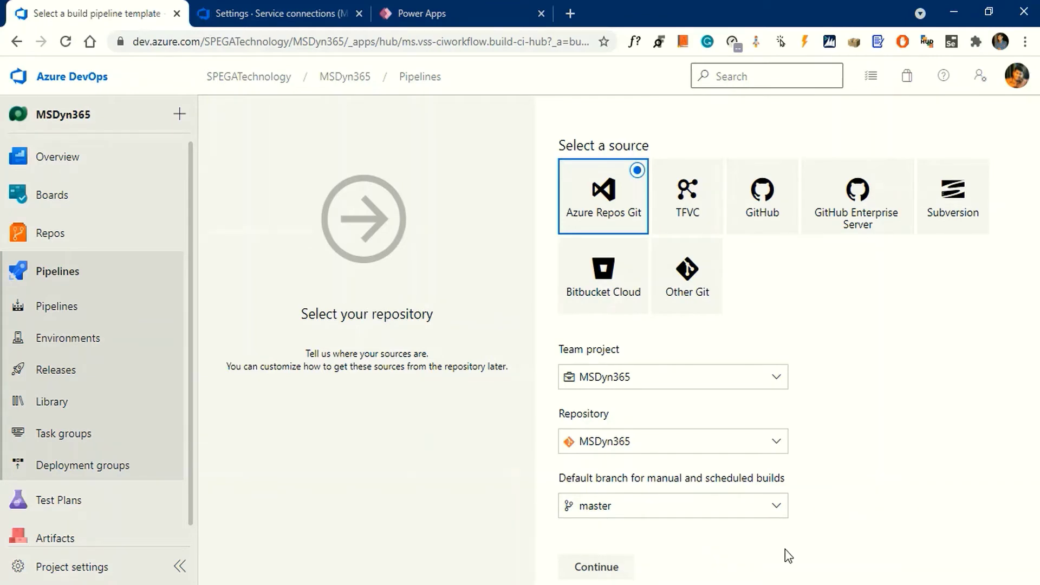
left_click(601, 566)
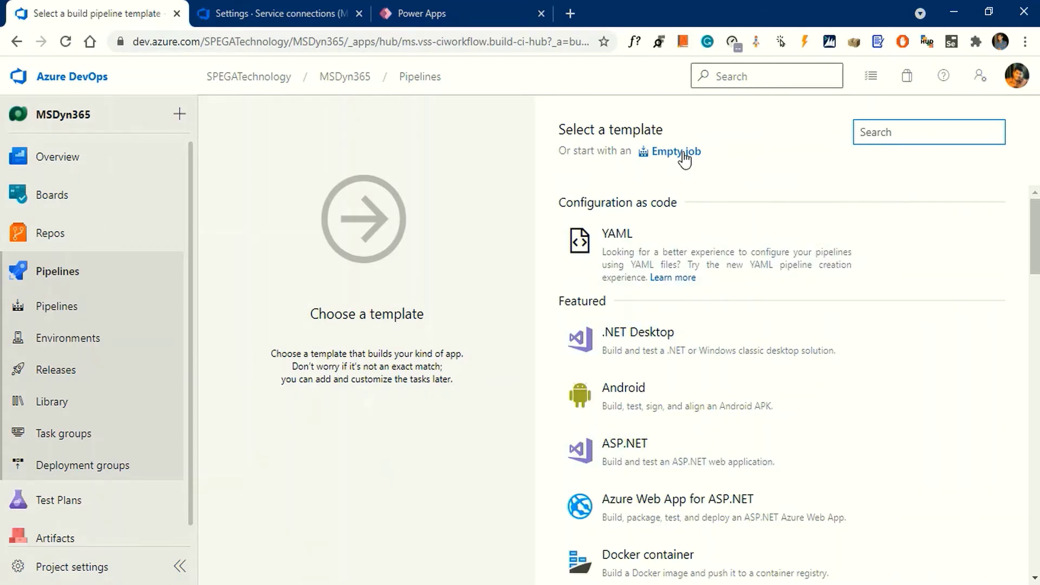
left_click(684, 157)
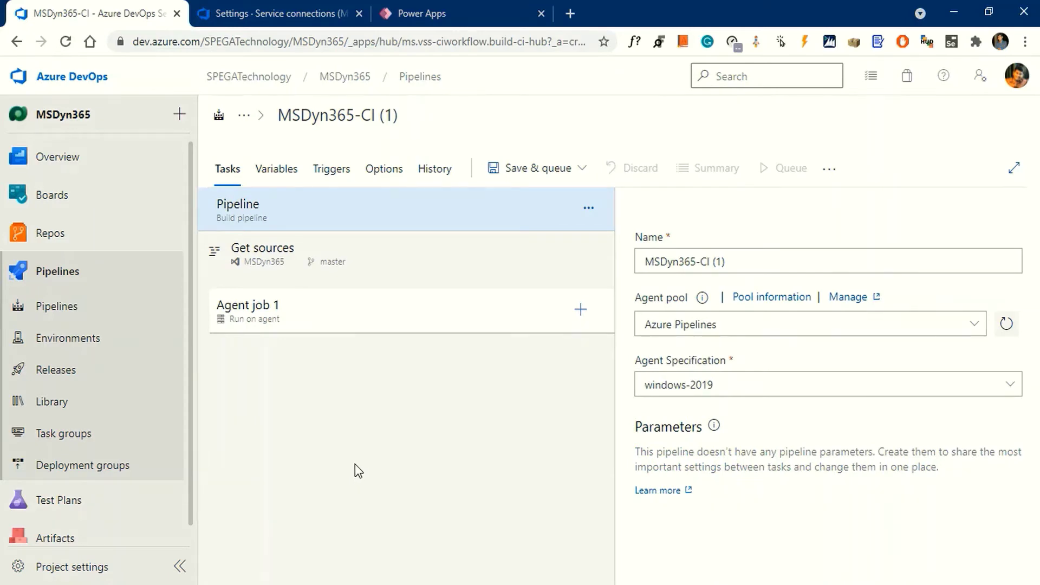
Step: Name the pipeline "Export and import Managed Solution MSDyn365-CI (1)" and save it in the root folder without queuing a run
left_click(646, 262)
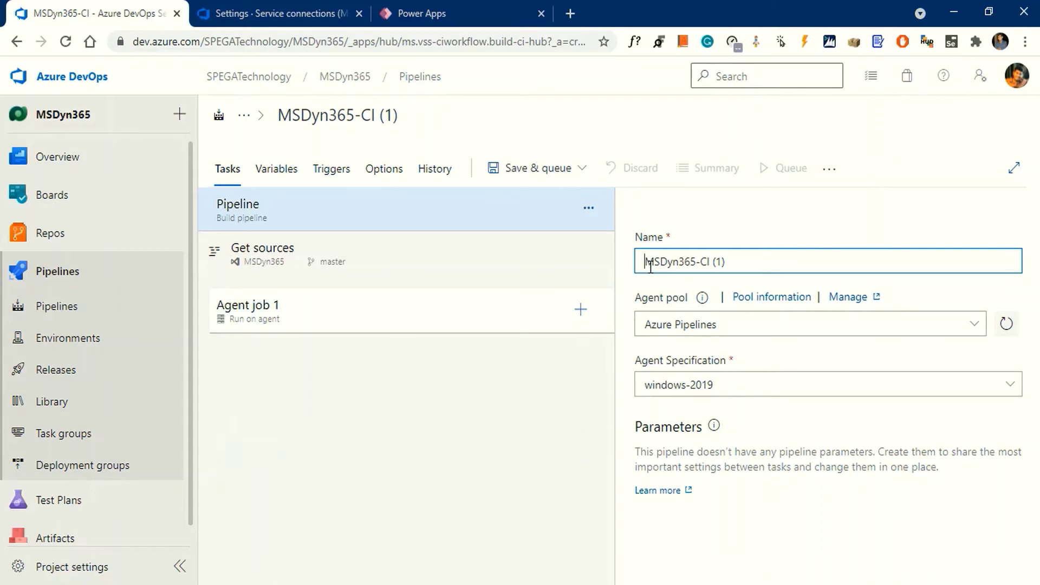
type("Ex")
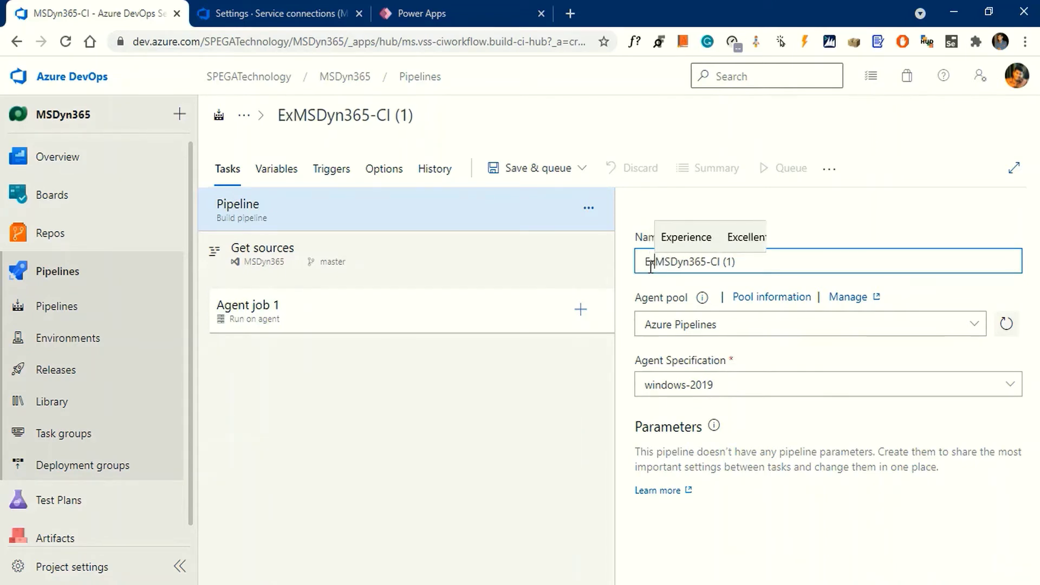
type("port ")
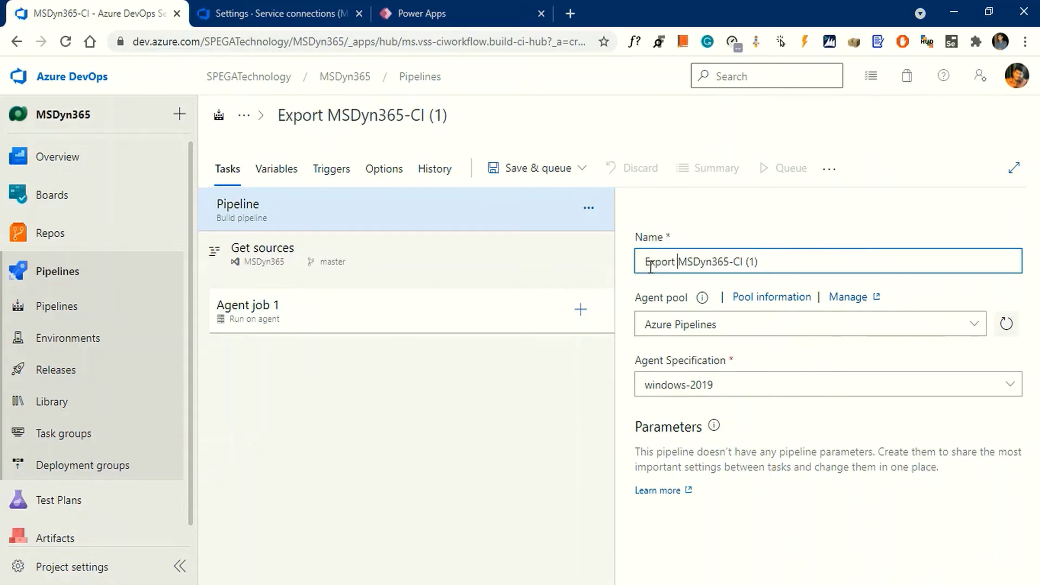
type("and")
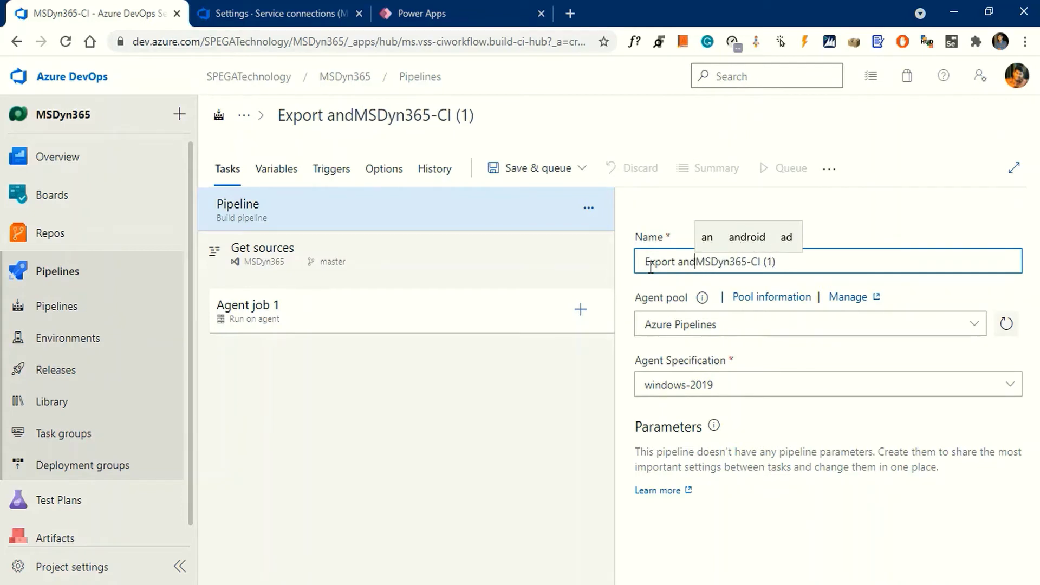
type(" impo")
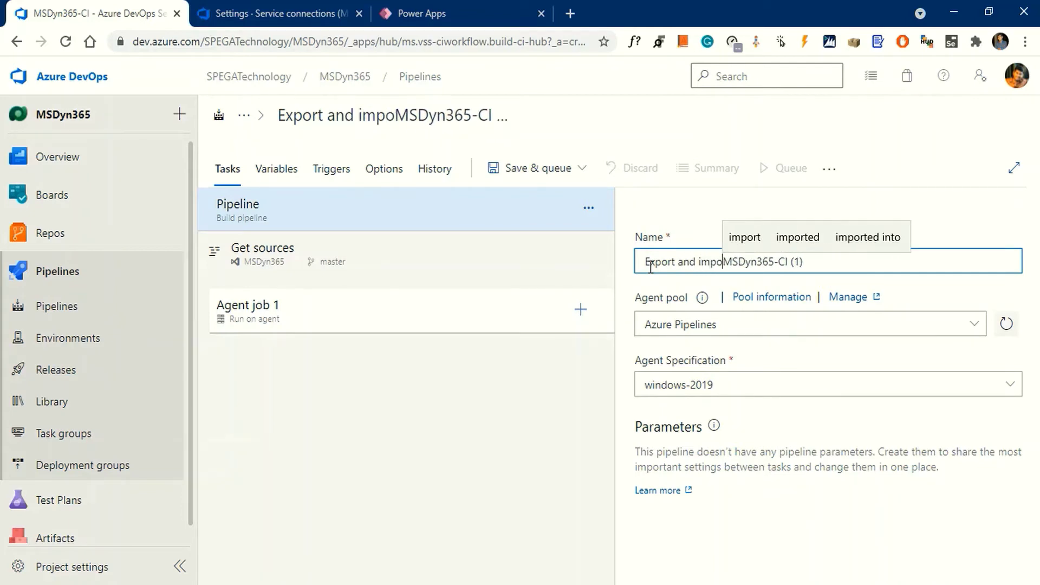
type("rt Mana")
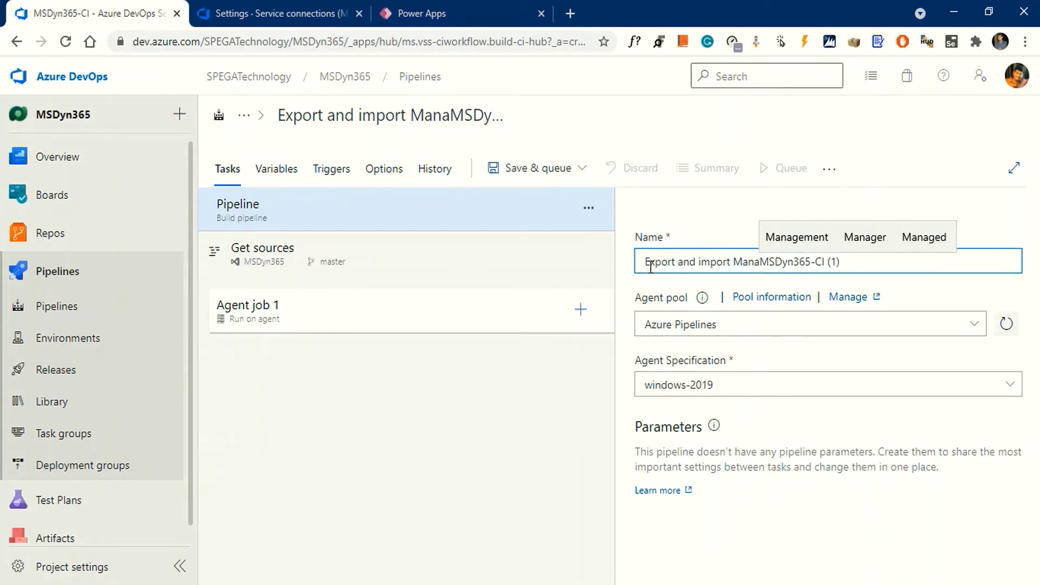
type("ged ")
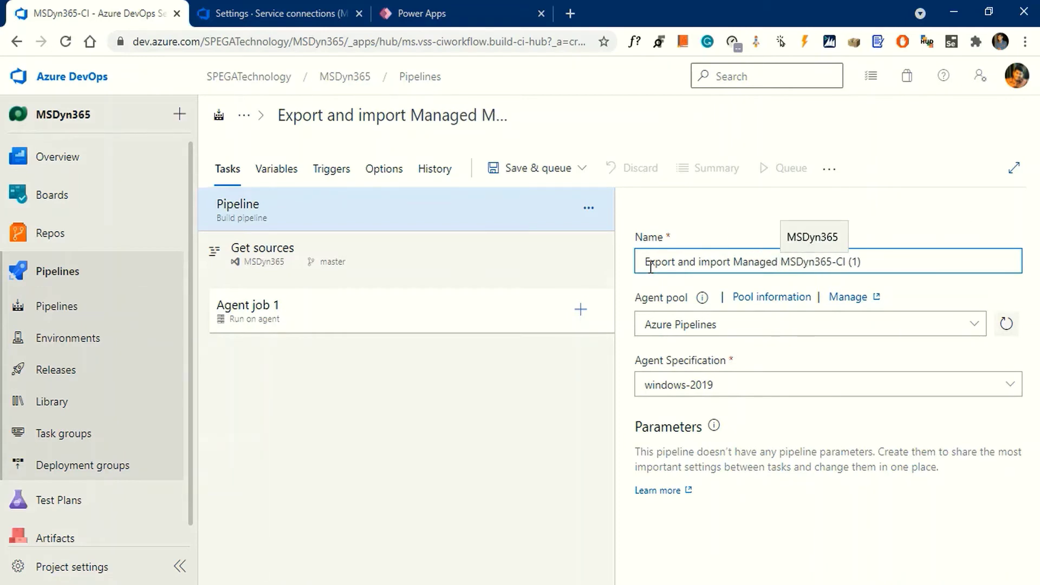
type("Solution")
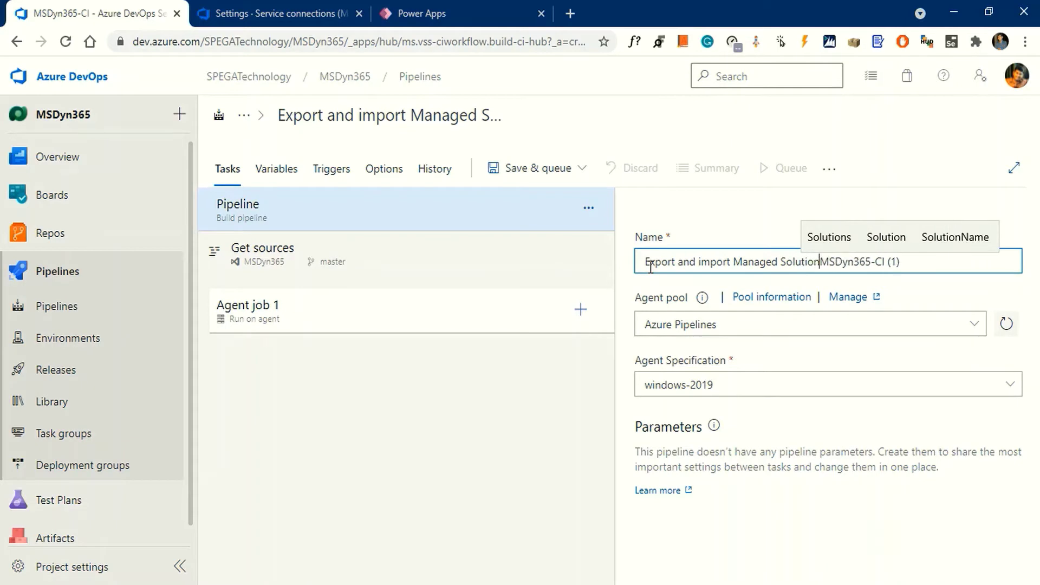
left_click(578, 171)
left_click(499, 226)
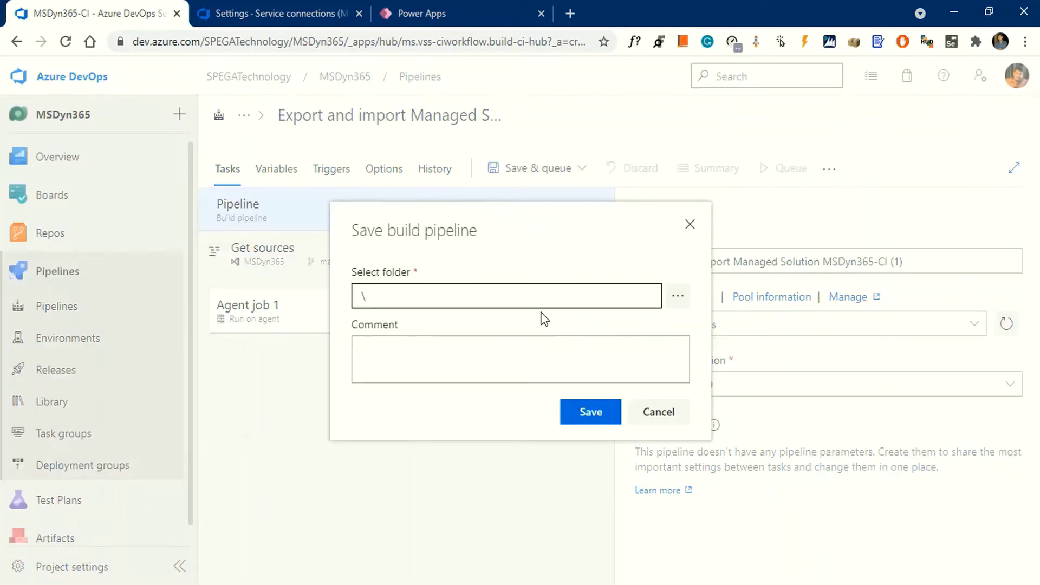
left_click(578, 413)
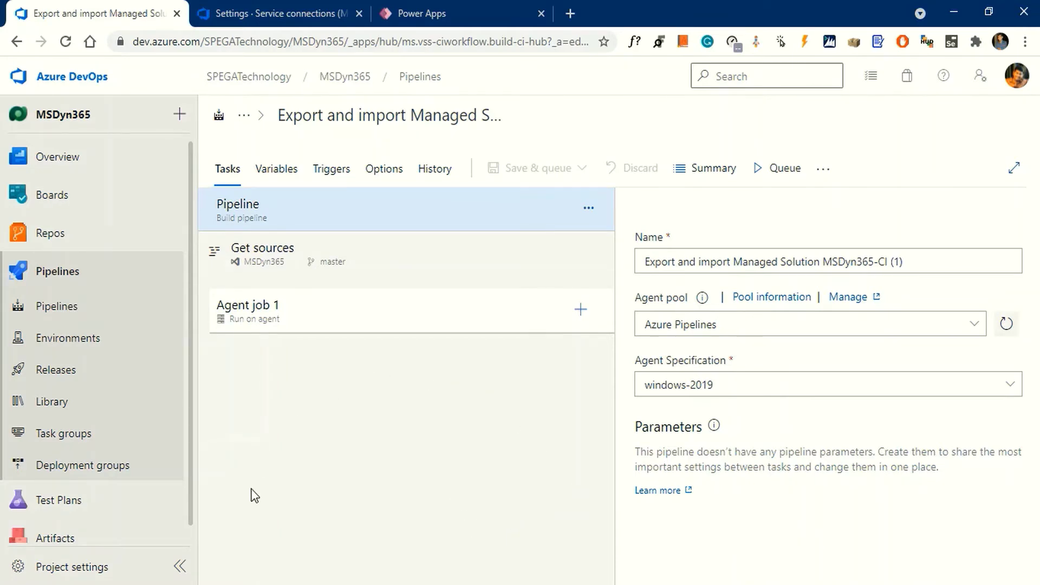
Step: Allow scripts to access the OAuth token in Agent job 1 and save the pipeline
left_click(366, 323)
scroll(817, 453, "down", 6)
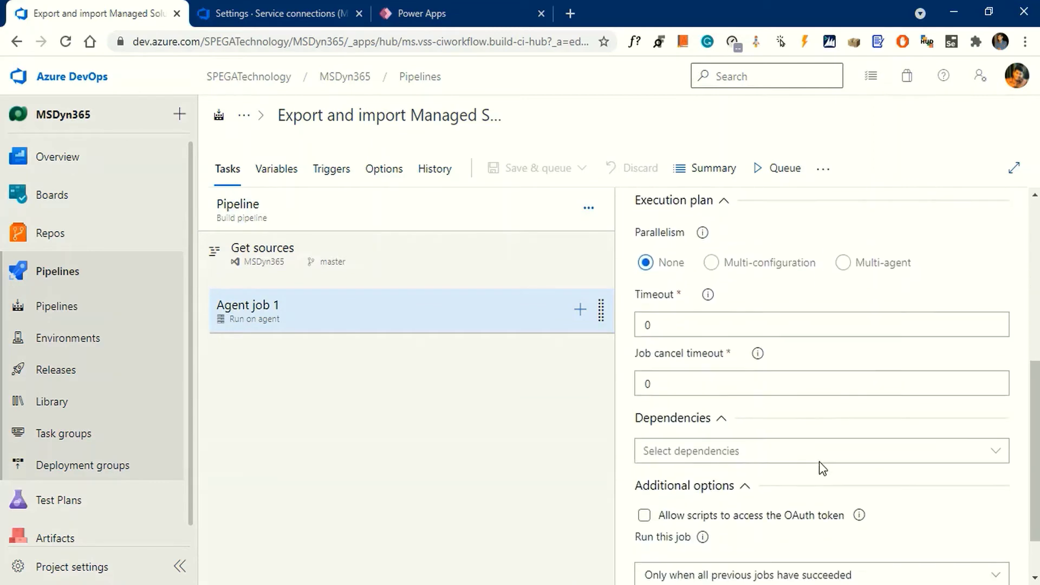
scroll(820, 462, "down", 1)
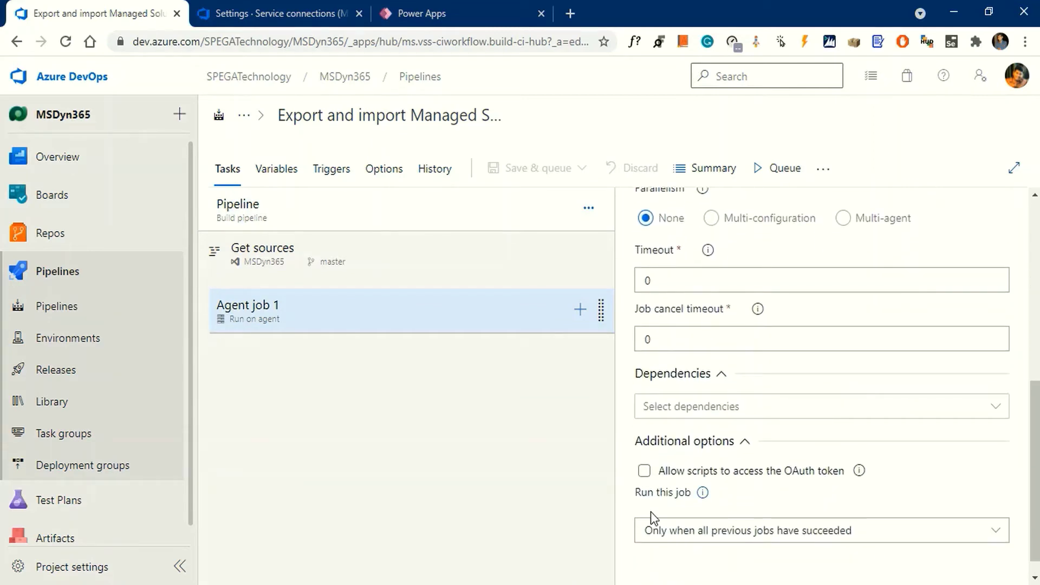
left_click(644, 472)
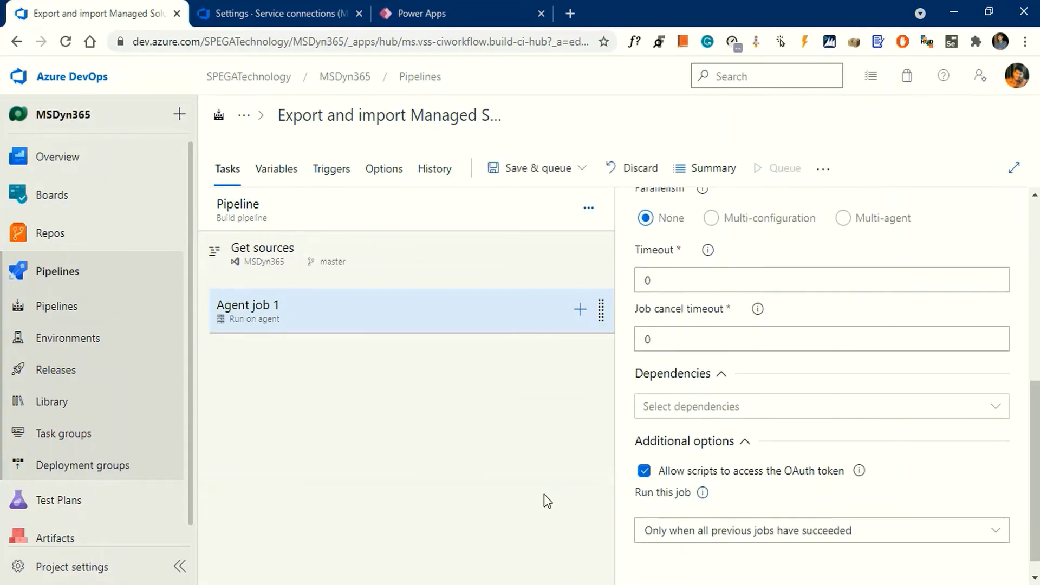
left_click(578, 171)
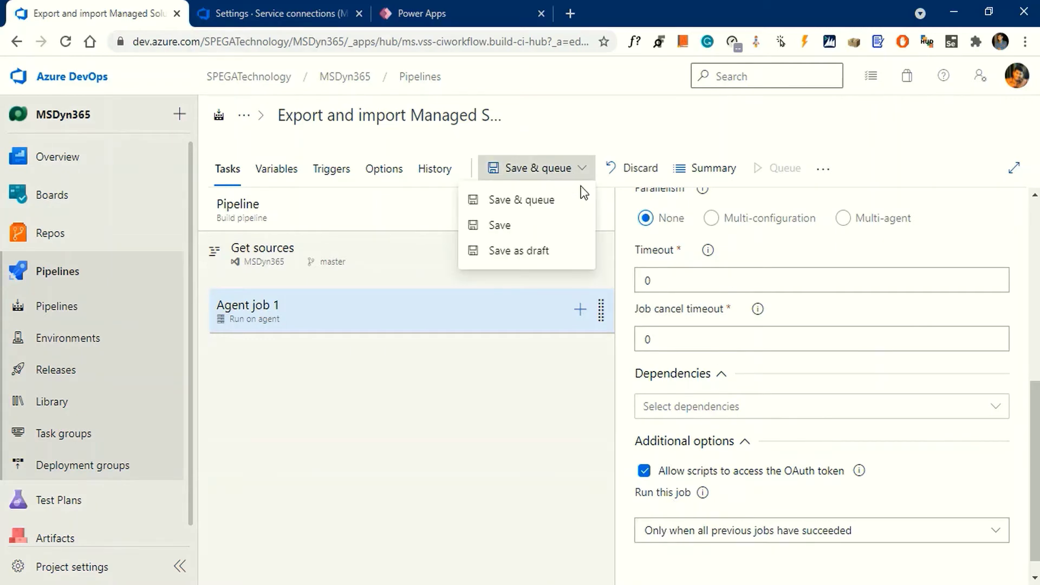
left_click(529, 227)
left_click(596, 394)
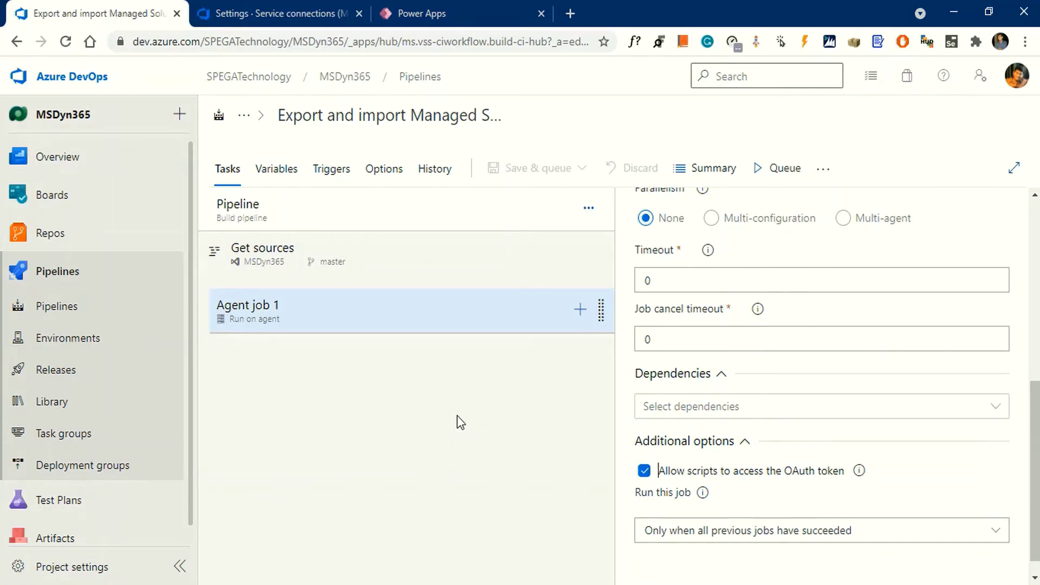
Step: Search the task catalogue for "power platform" and add the Power Platform Tool Installer task to Agent job 1
left_click(581, 311)
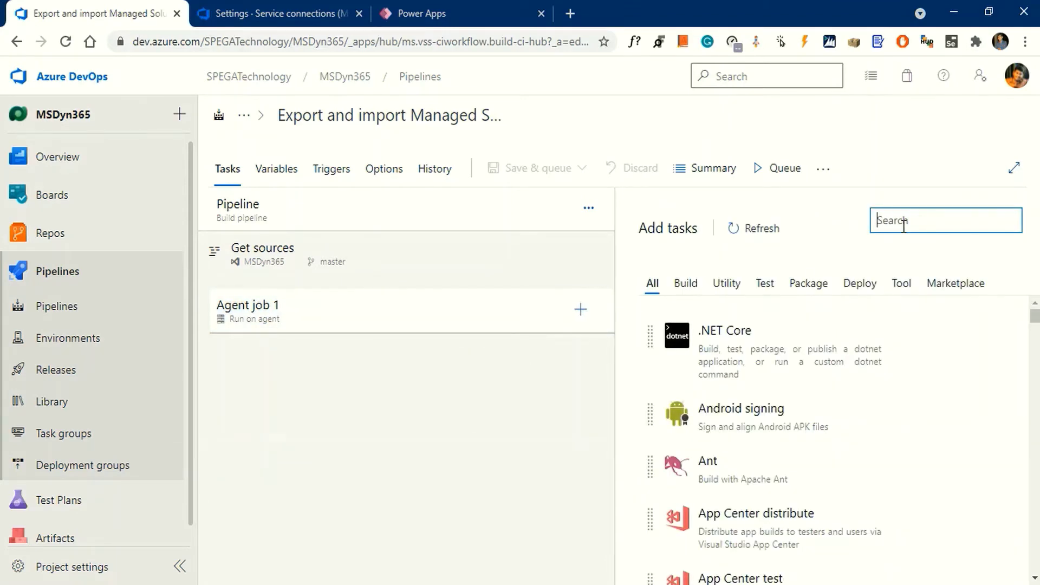
type("power ")
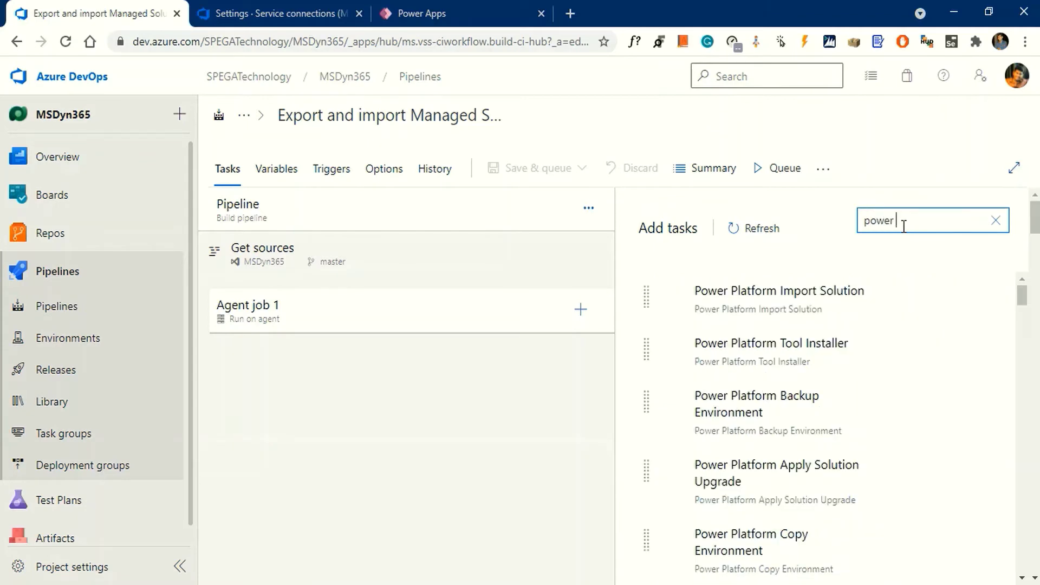
type("pla")
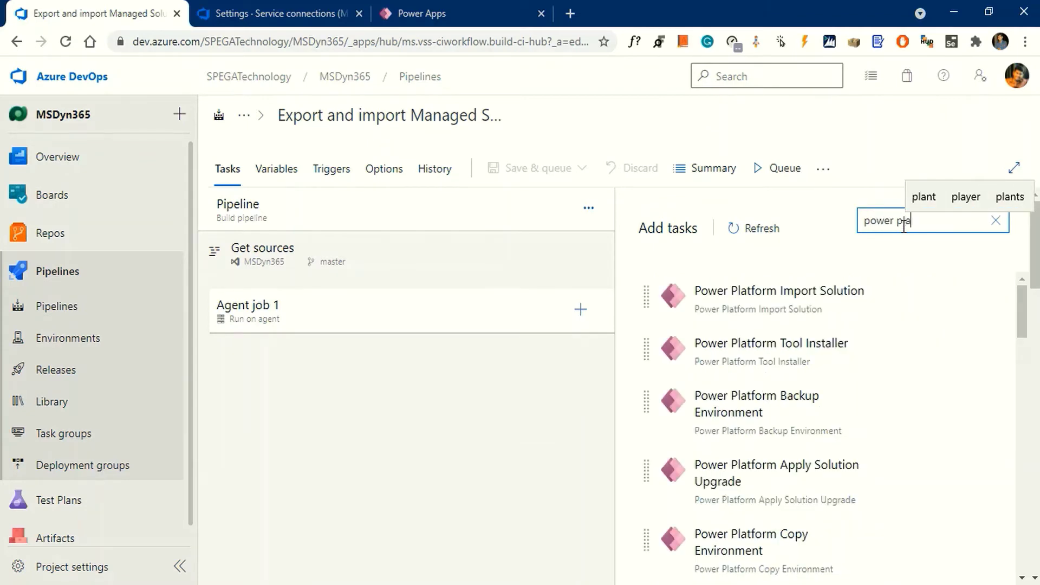
type("tform")
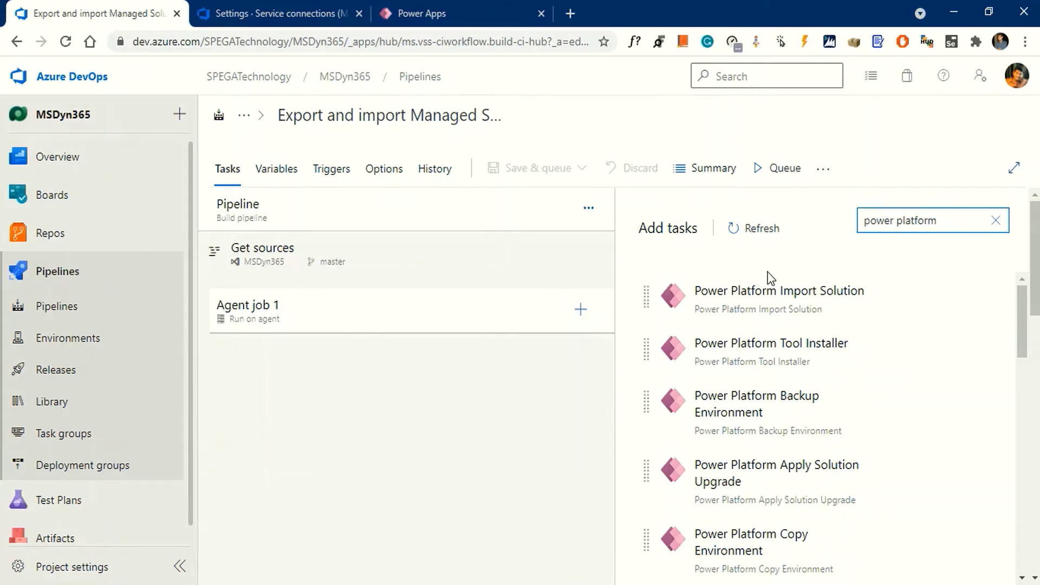
mouse_move(849, 399)
left_click(949, 407)
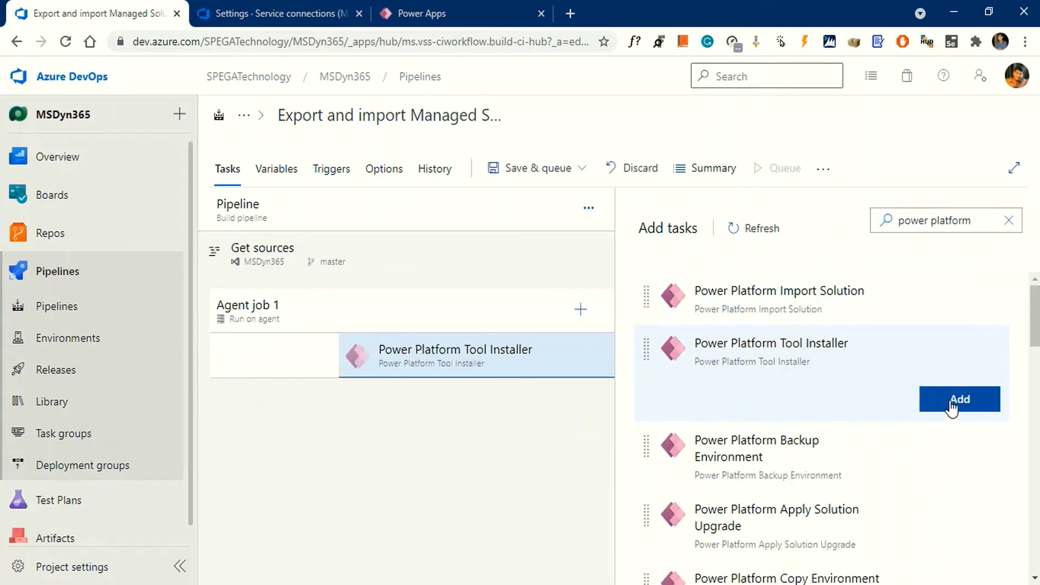
Step: Add the Power Platform Export Solution and Power Platform Import Solution tasks to Agent job 1
mouse_move(861, 446)
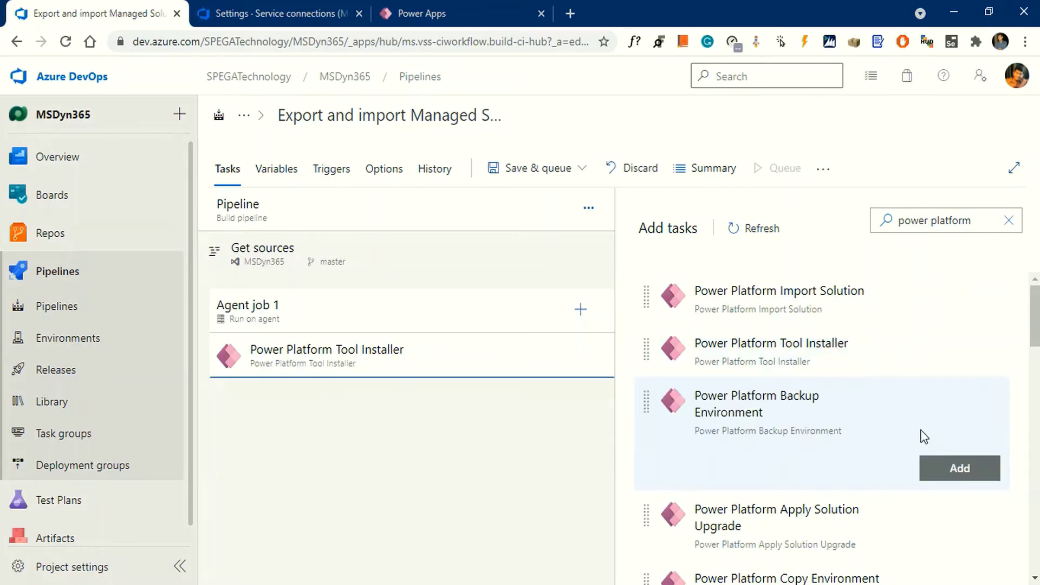
scroll(920, 435, "down", 5)
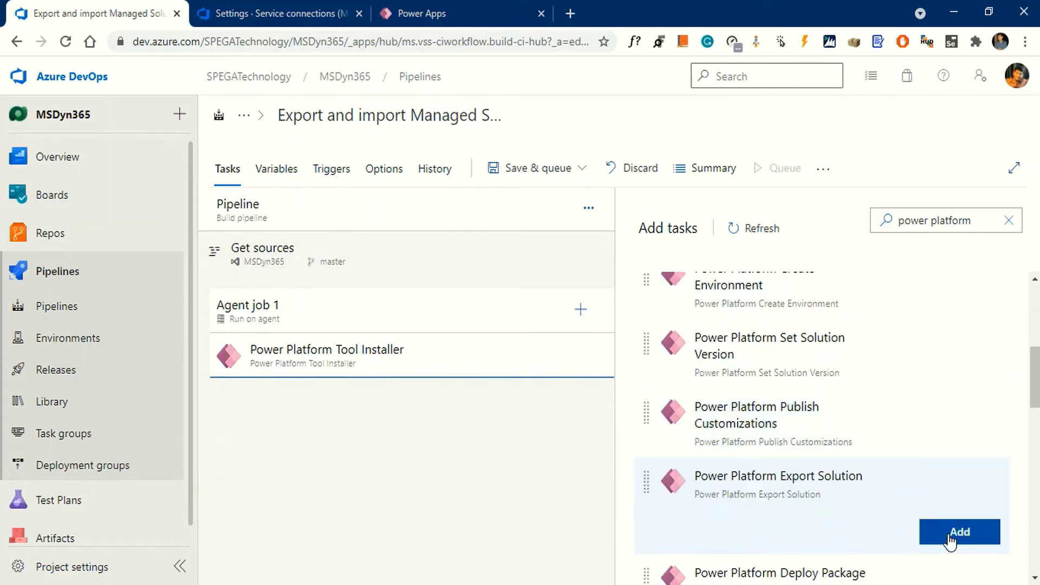
left_click(953, 535)
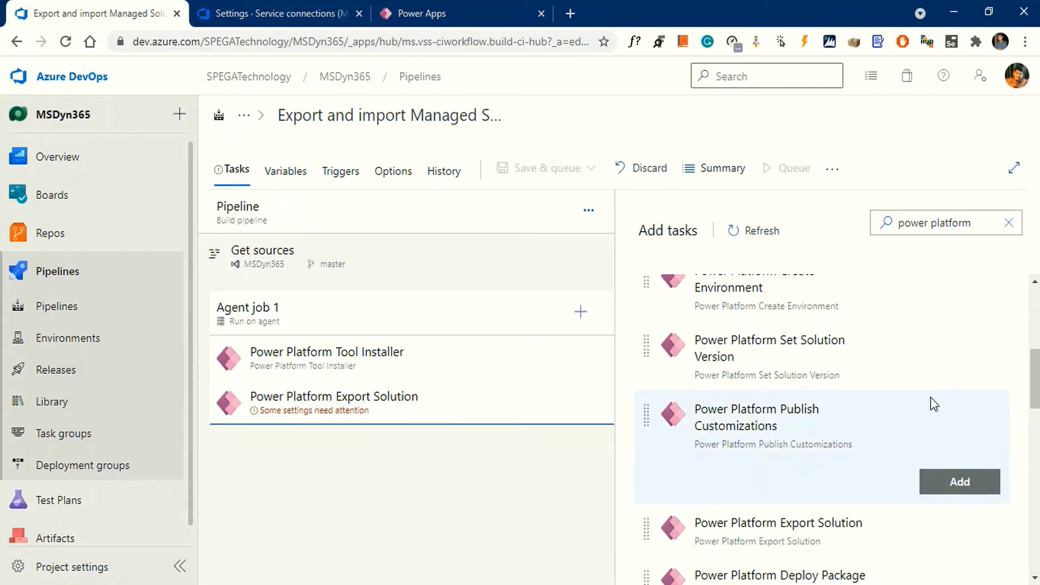
scroll(932, 401, "up", 5)
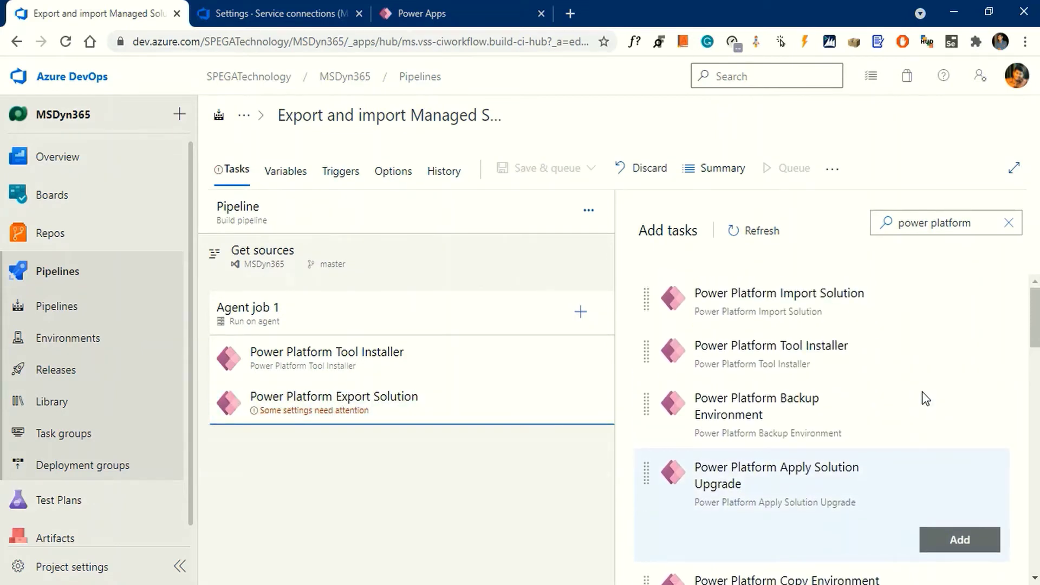
mouse_move(766, 323)
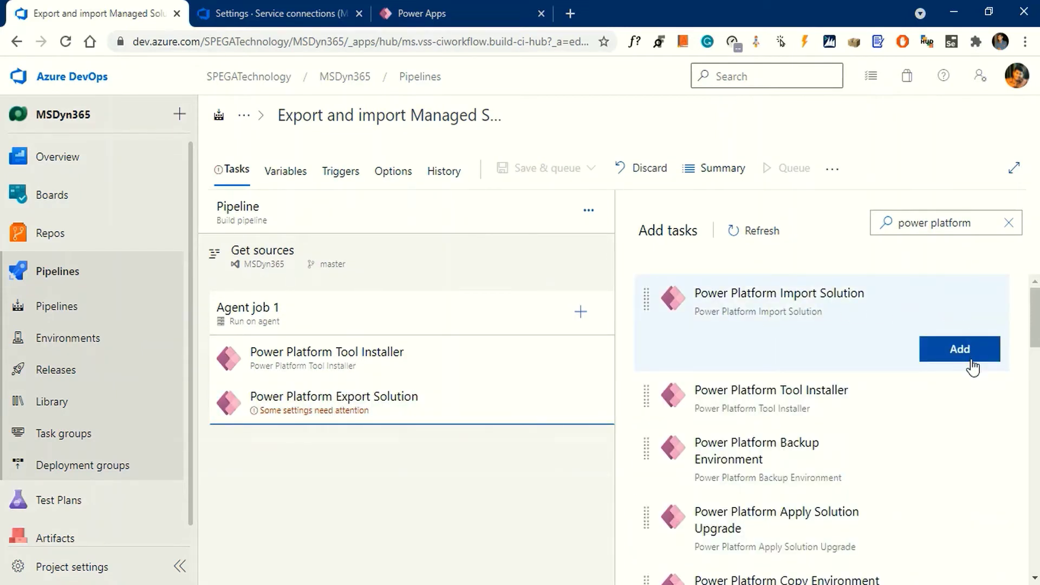
left_click(981, 358)
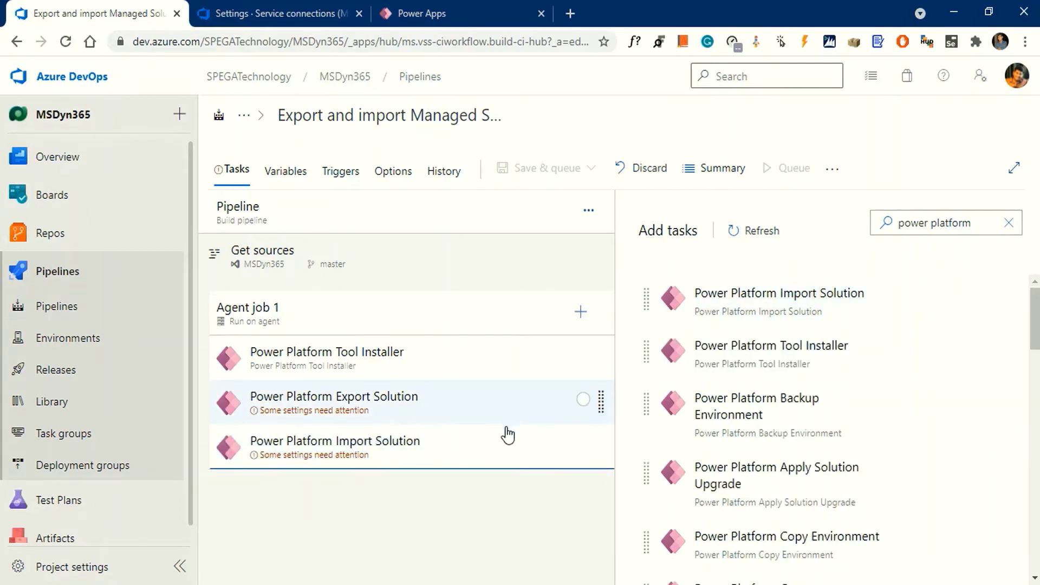
Step: Search the task catalogue for "publish" and add the Power Platform Publish Customizations task to Agent job 1
mouse_move(864, 410)
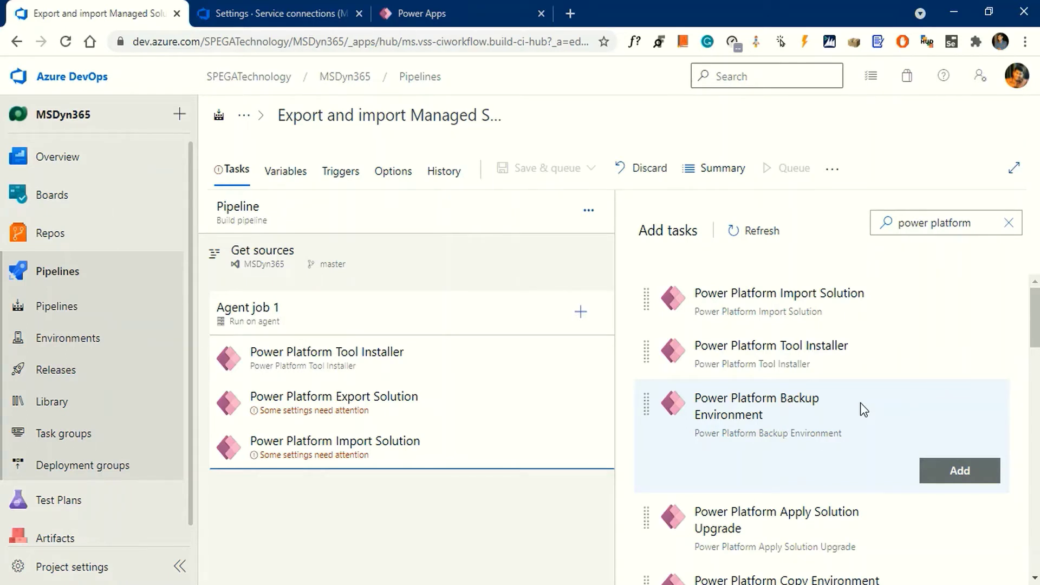
left_click(1005, 226)
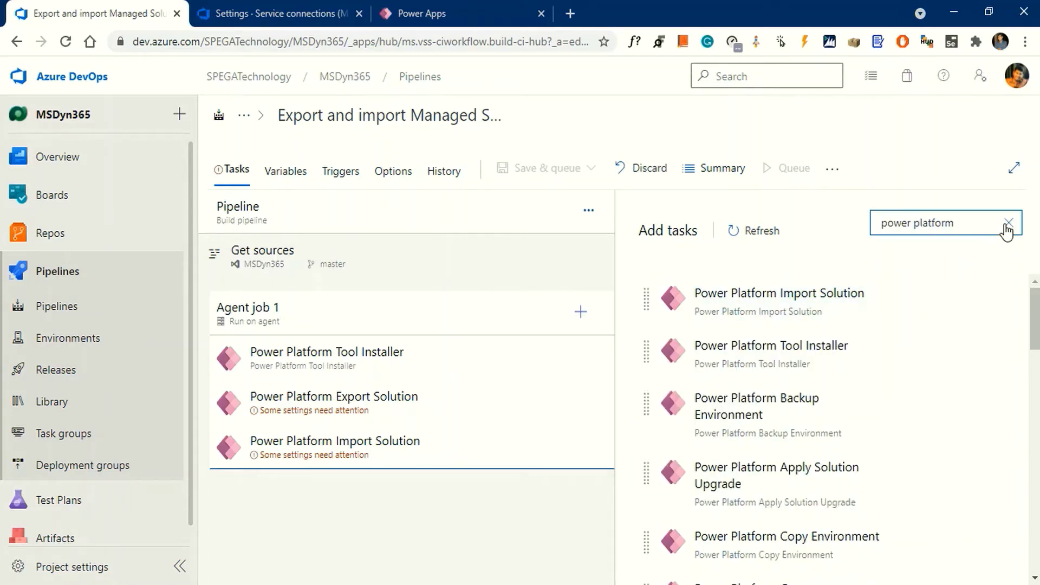
left_click(1008, 224)
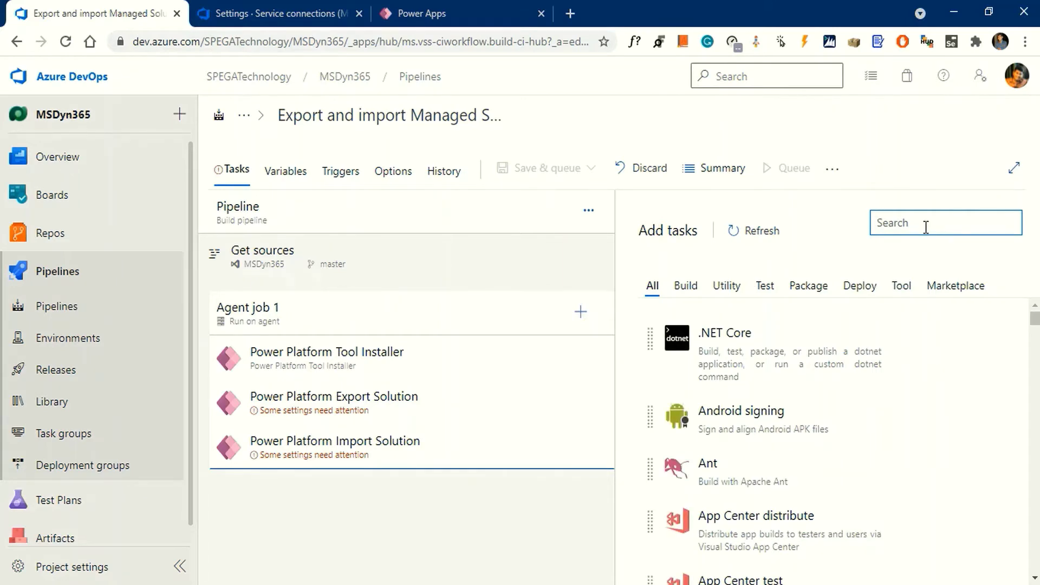
type("publ")
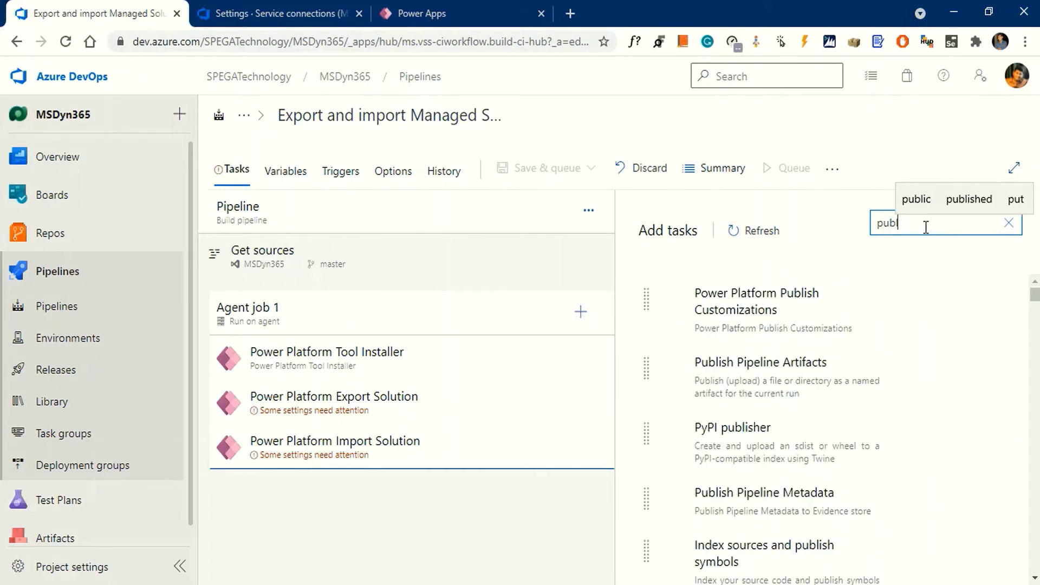
type("ish")
mouse_move(889, 372)
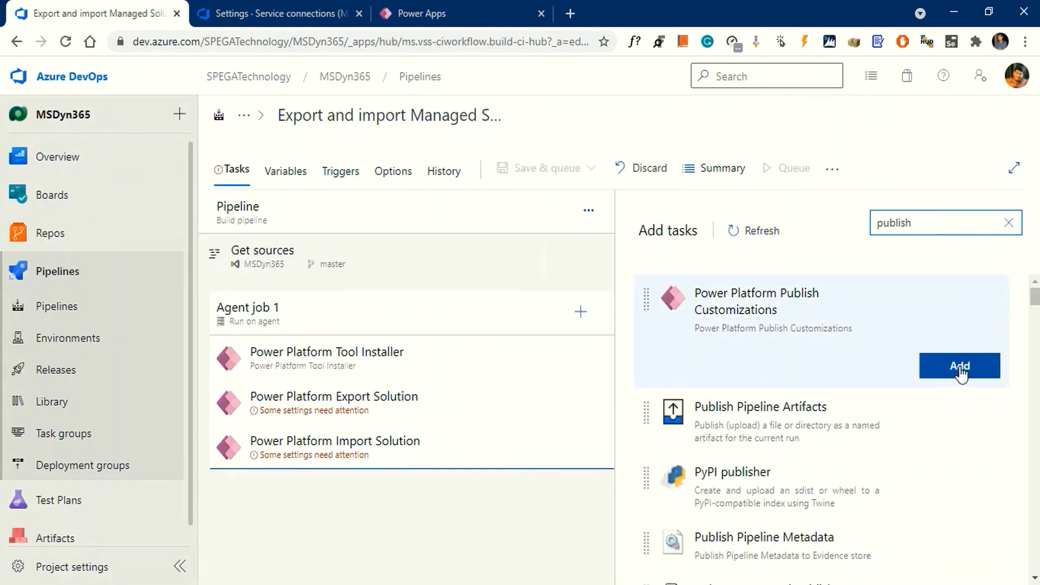
left_click(959, 366)
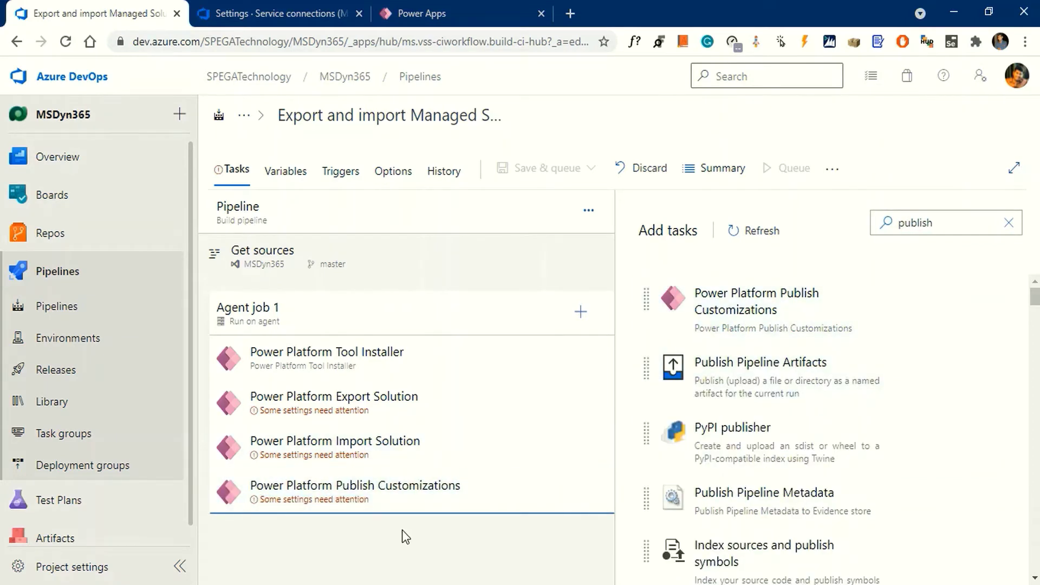
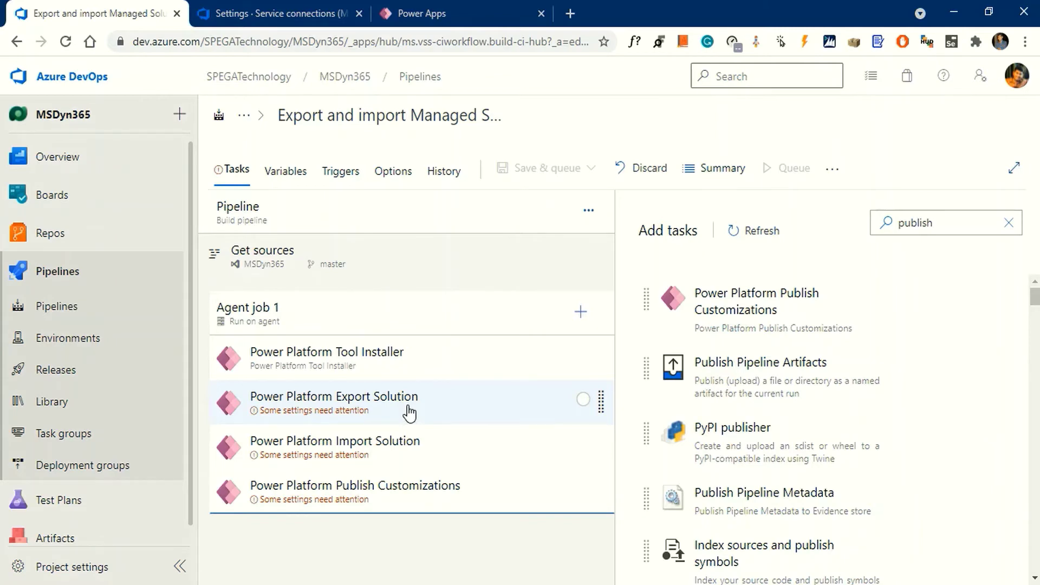
Step: Set the Export Solution task to Service Principal/client secret authentication with the ALM.Build service connection
left_click(409, 414)
scroll(946, 392, "down", 2)
scroll(927, 392, "up", 2)
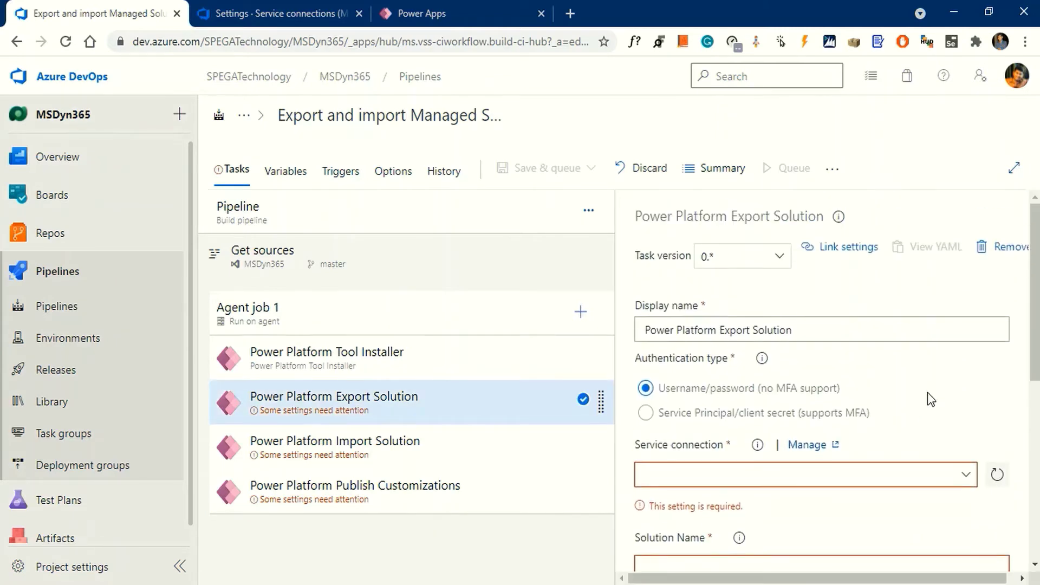
scroll(928, 393, "down", 2)
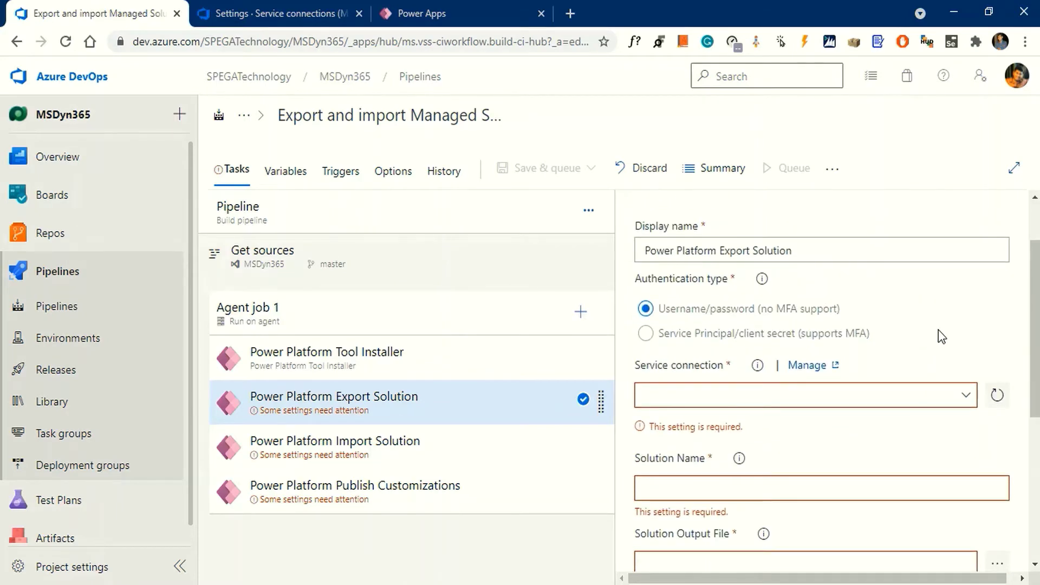
scroll(942, 336, "up", 2)
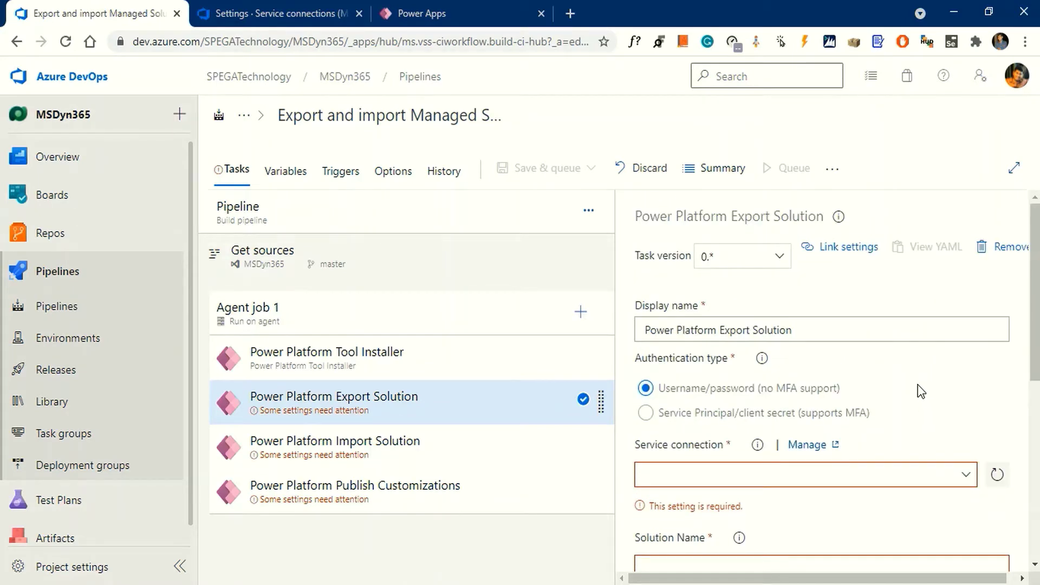
left_click(646, 414)
scroll(870, 448, "down", 2)
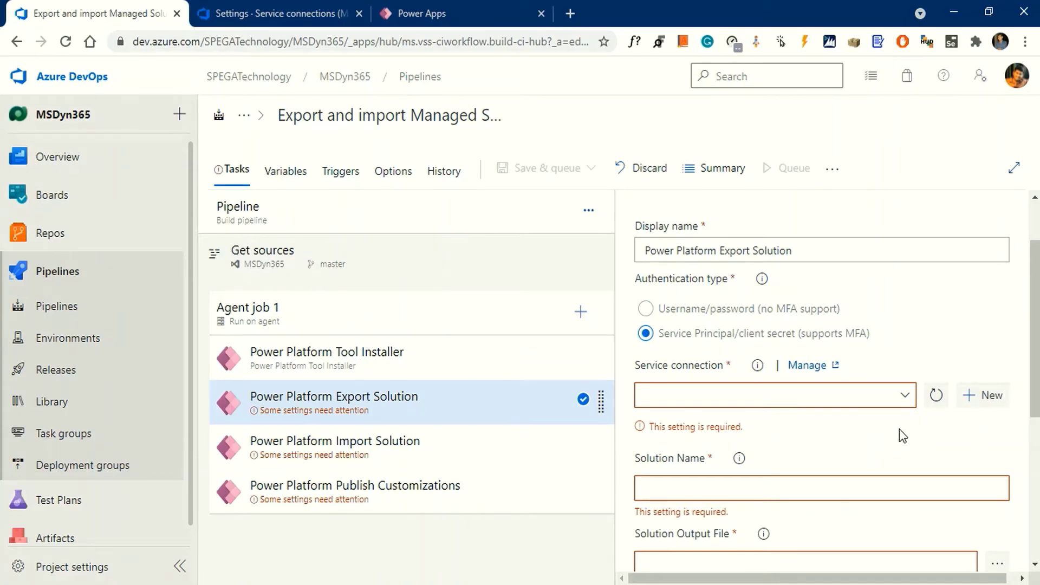
left_click(904, 401)
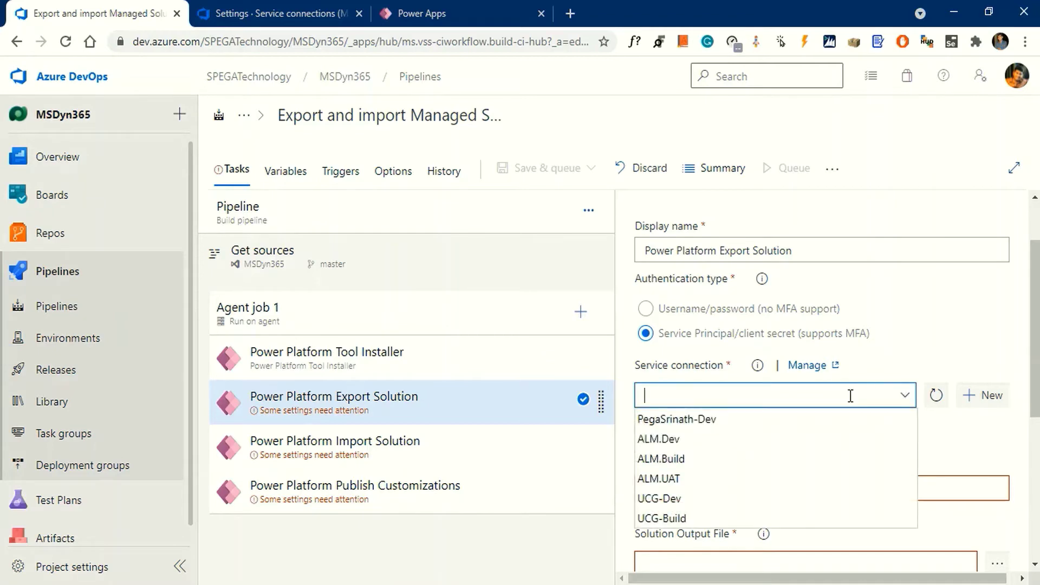
left_click(676, 459)
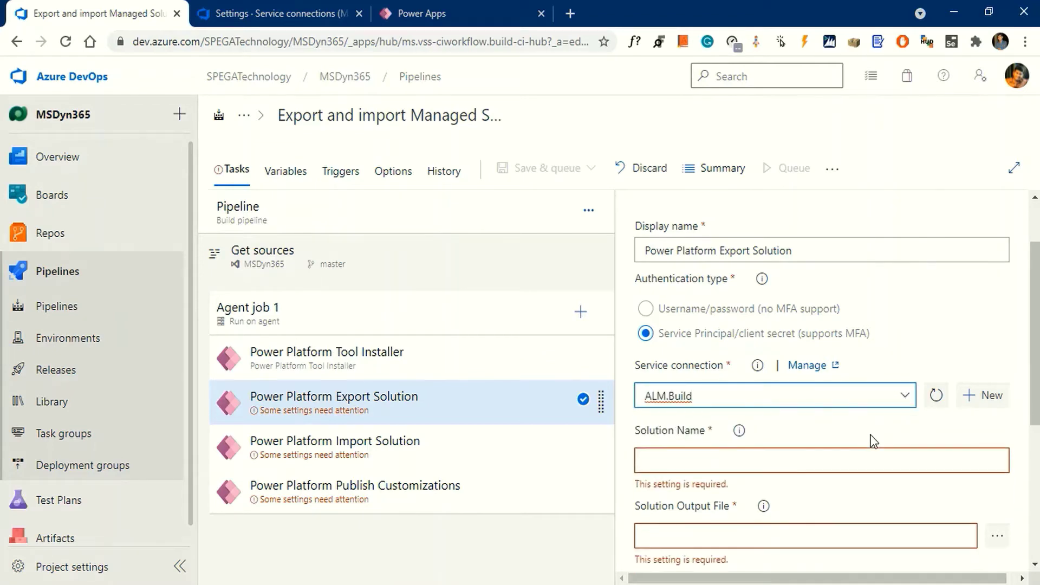
Step: Set the Export Solution task's solution name to the variable $(SolutionName)
scroll(844, 433, "down", 2)
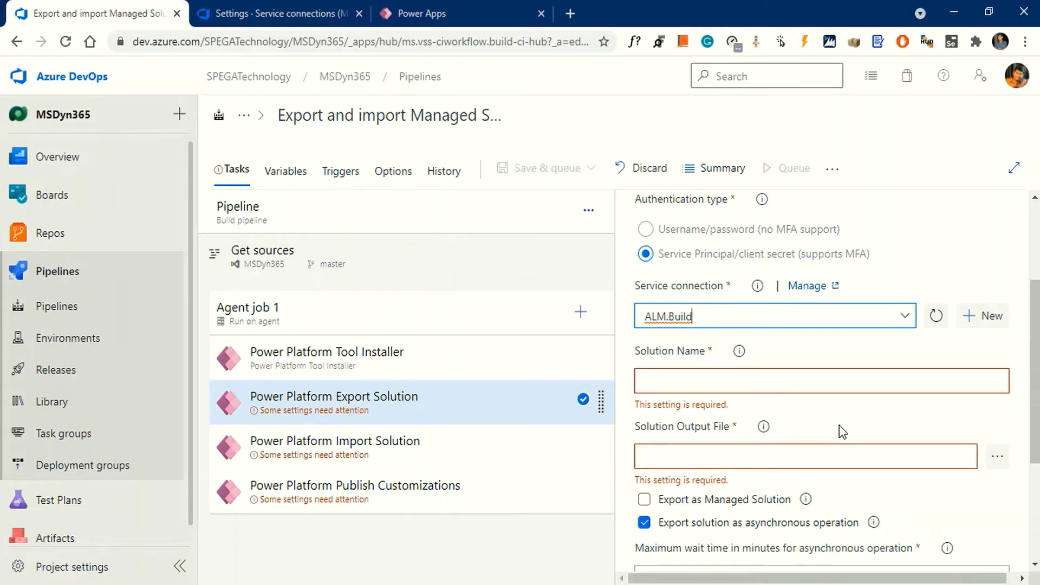
left_click(723, 381)
type("$(")
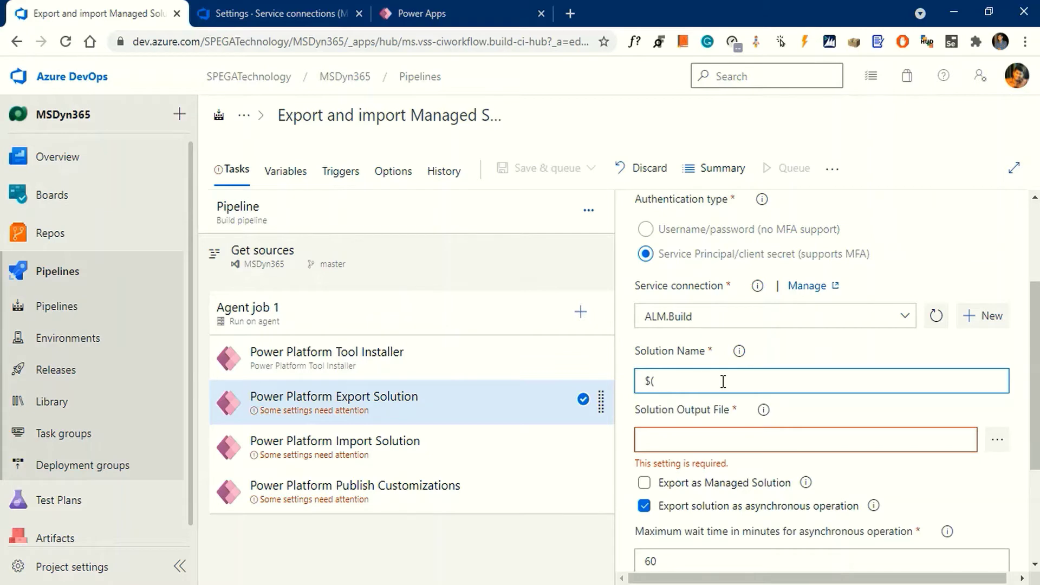
type("Solut")
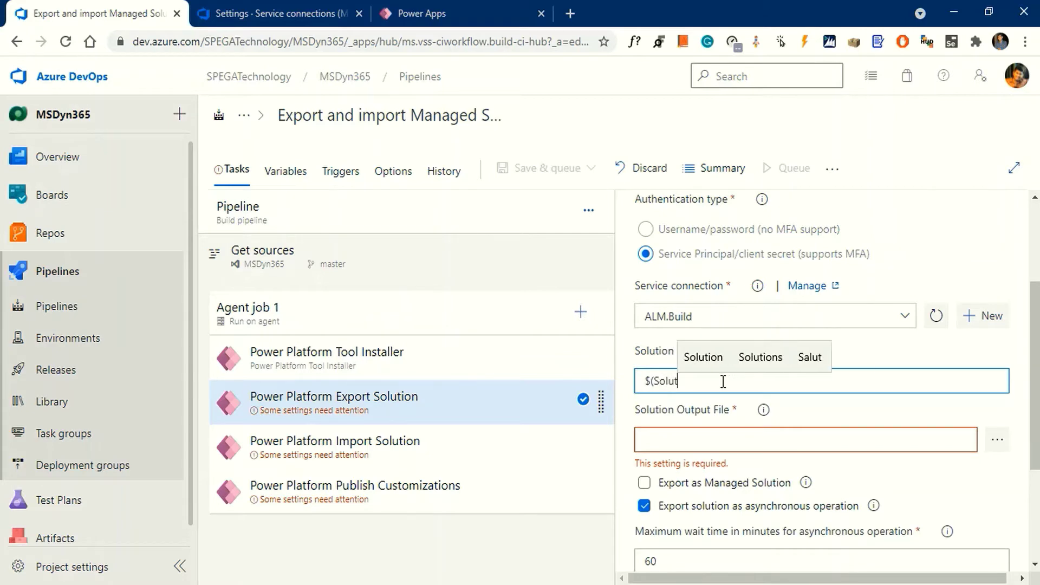
type("ionName)")
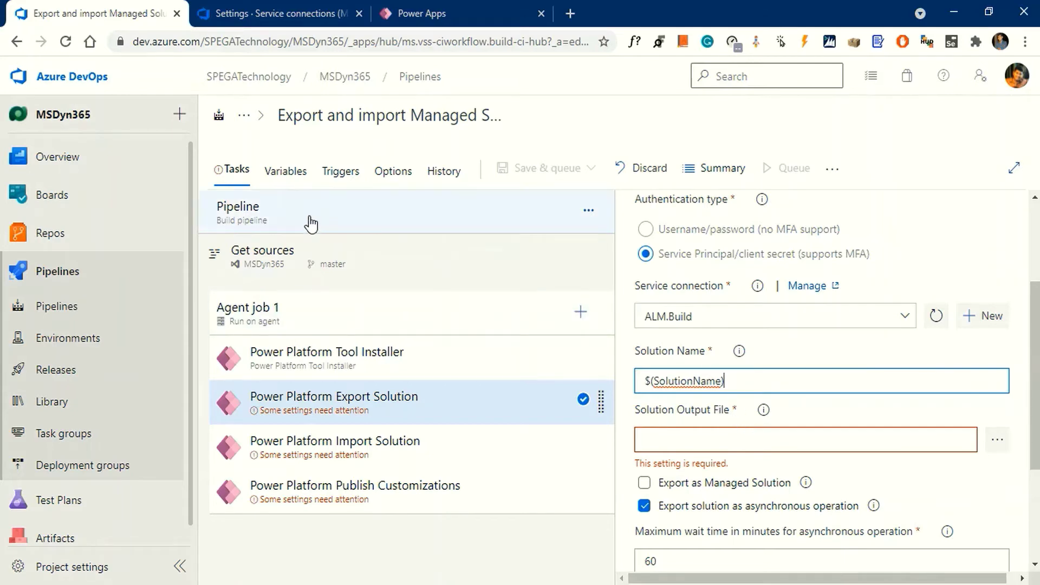
Step: Link the ALM.Group variable group to the pipeline, expand it to check its variables, and return to the task list
left_click(297, 174)
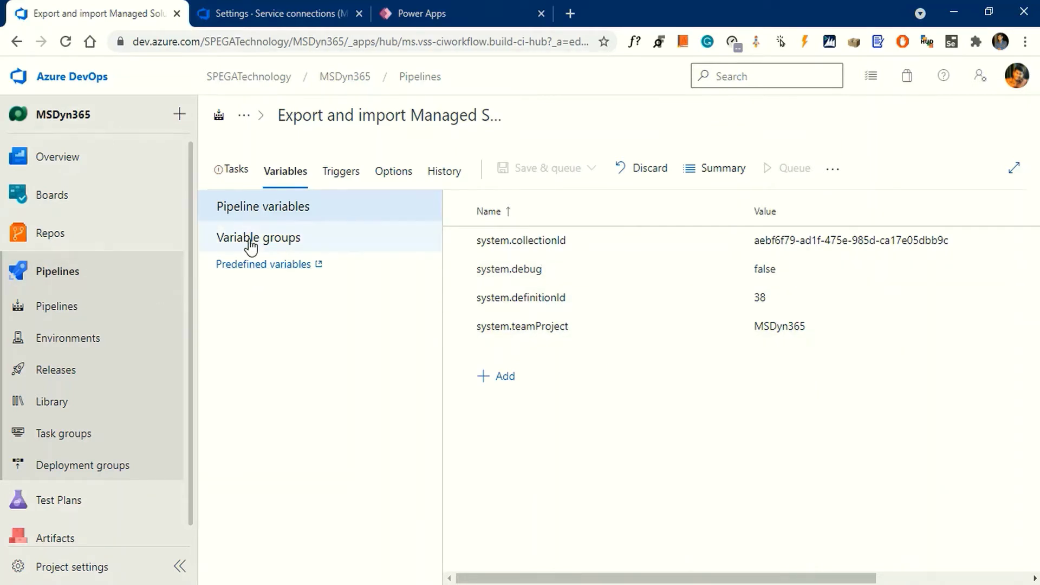
left_click(267, 242)
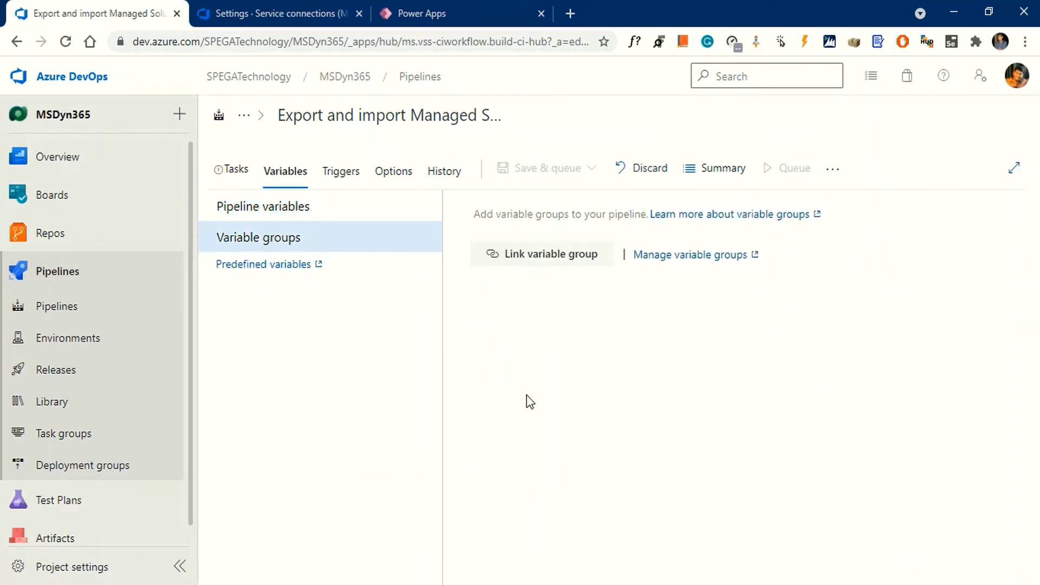
left_click(548, 265)
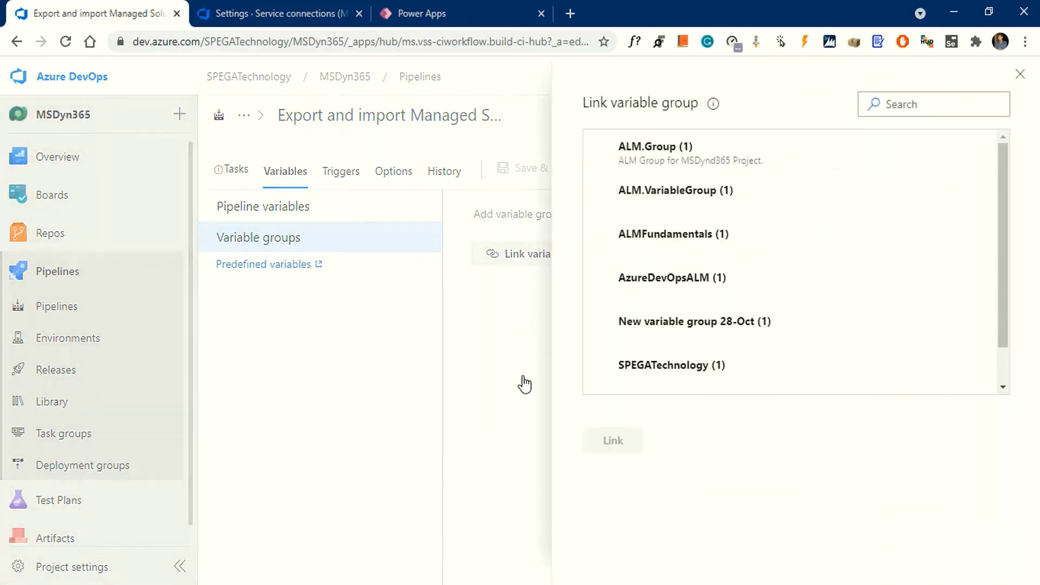
left_click(729, 164)
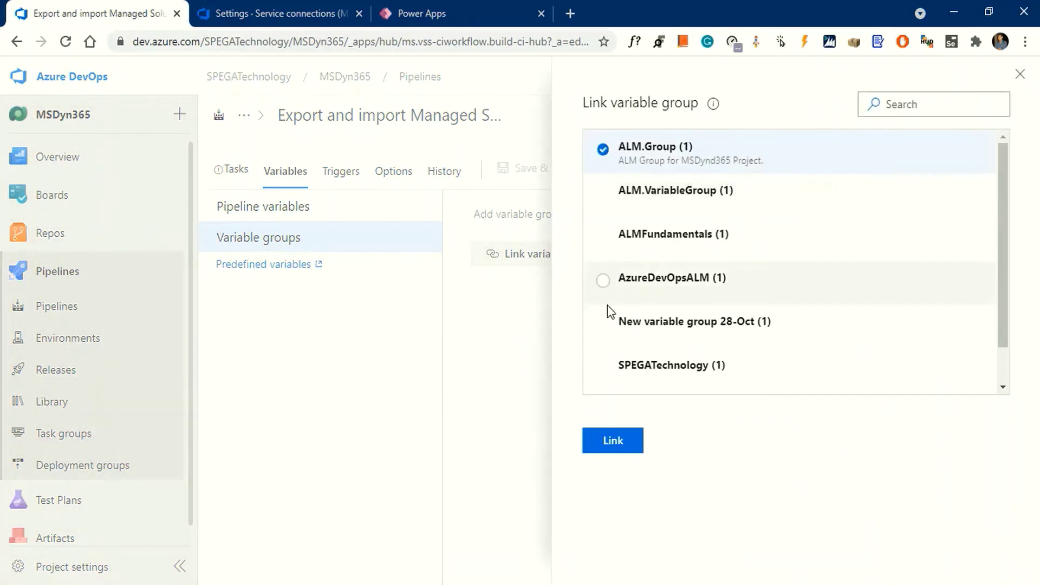
left_click(618, 447)
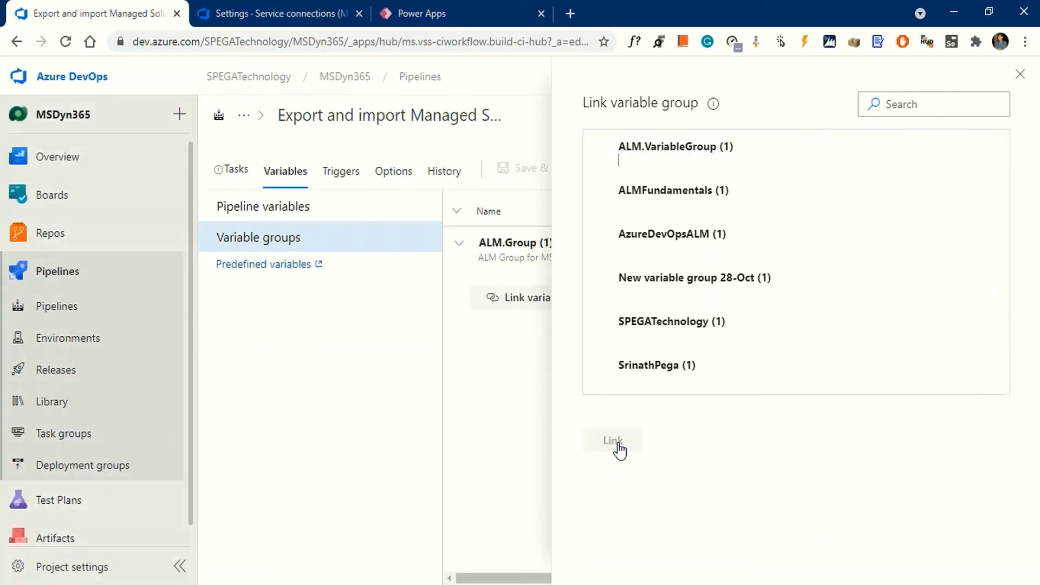
left_click(459, 244)
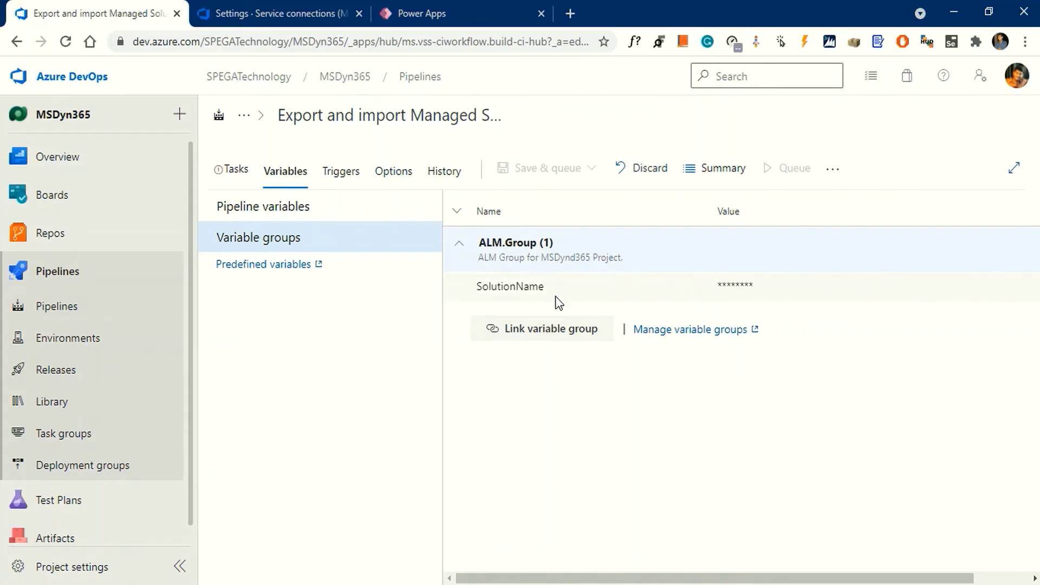
left_click(237, 170)
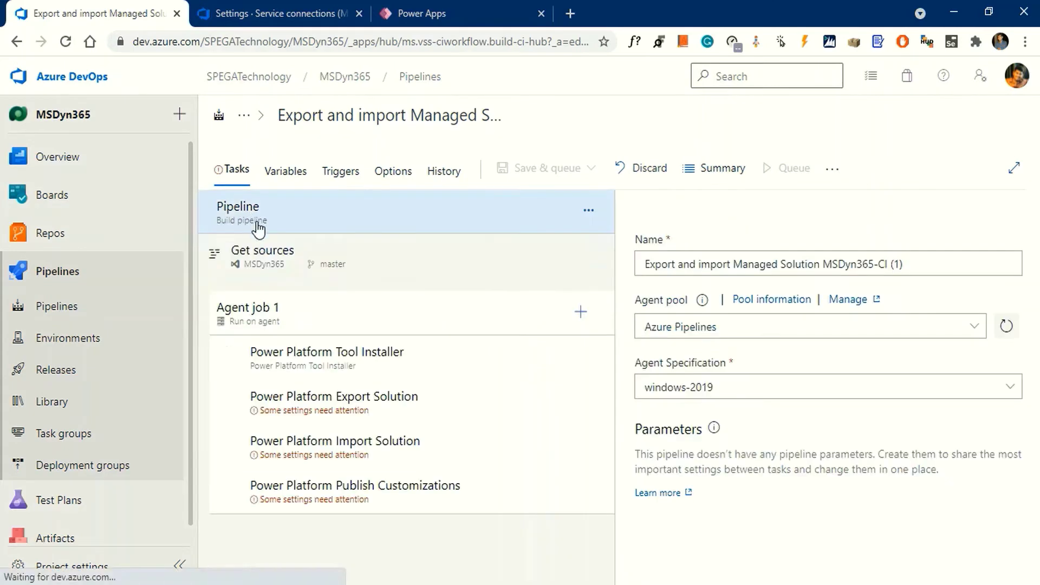
Step: Set the Export Solution task's solution output file to $(Build.ArifactStagingDirectory)\$(SolutionName)_managed.zip
left_click(401, 413)
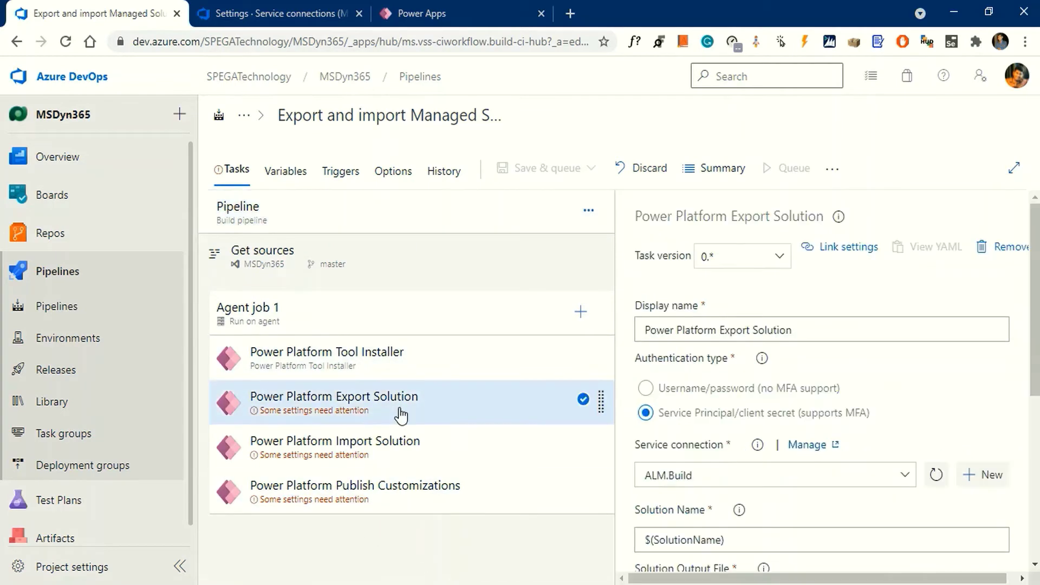
scroll(779, 499, "down", 2)
scroll(779, 498, "down", 2)
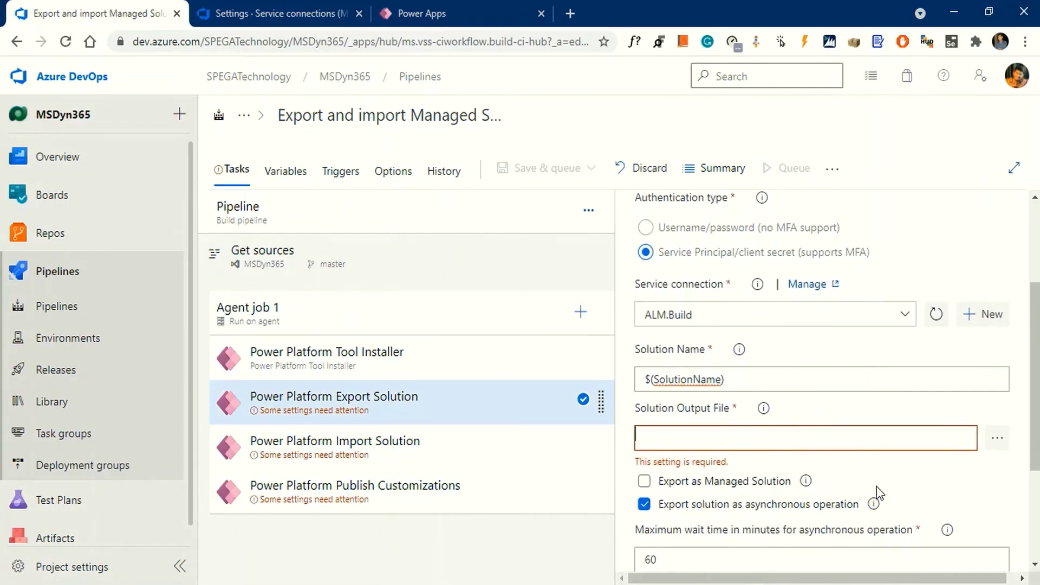
scroll(877, 486, "down", 2)
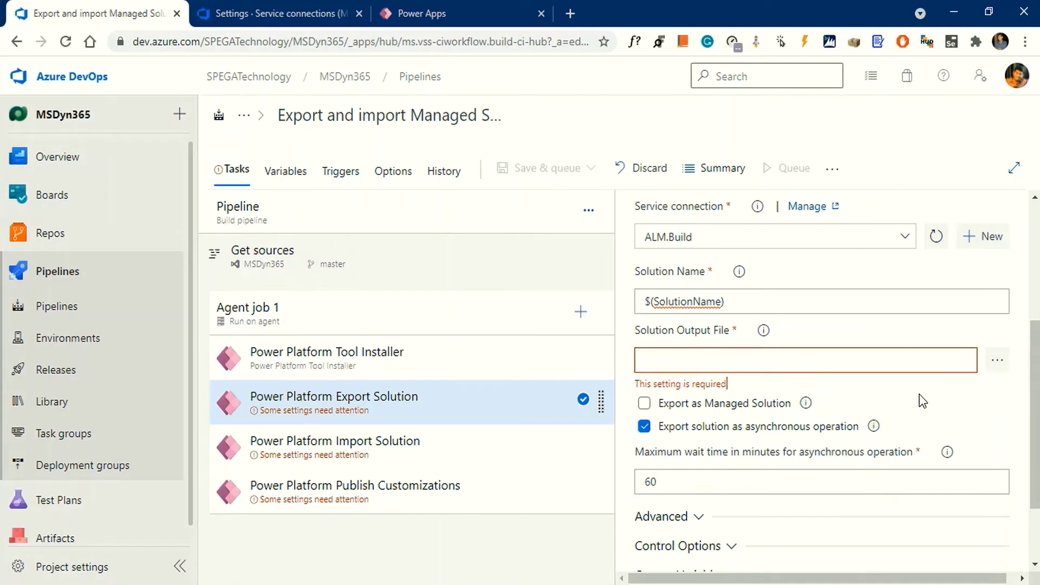
type("$")
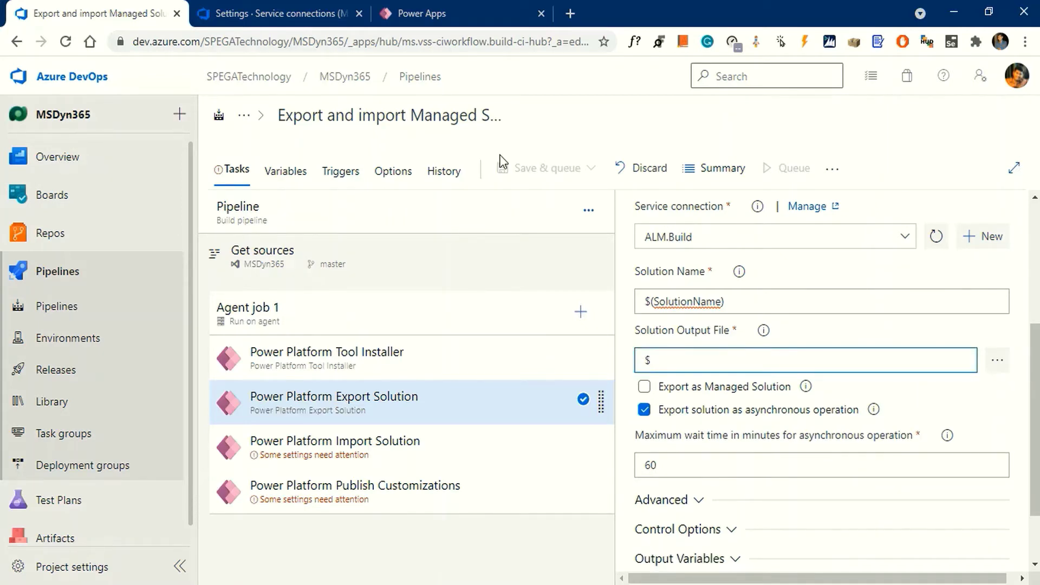
type("(Build")
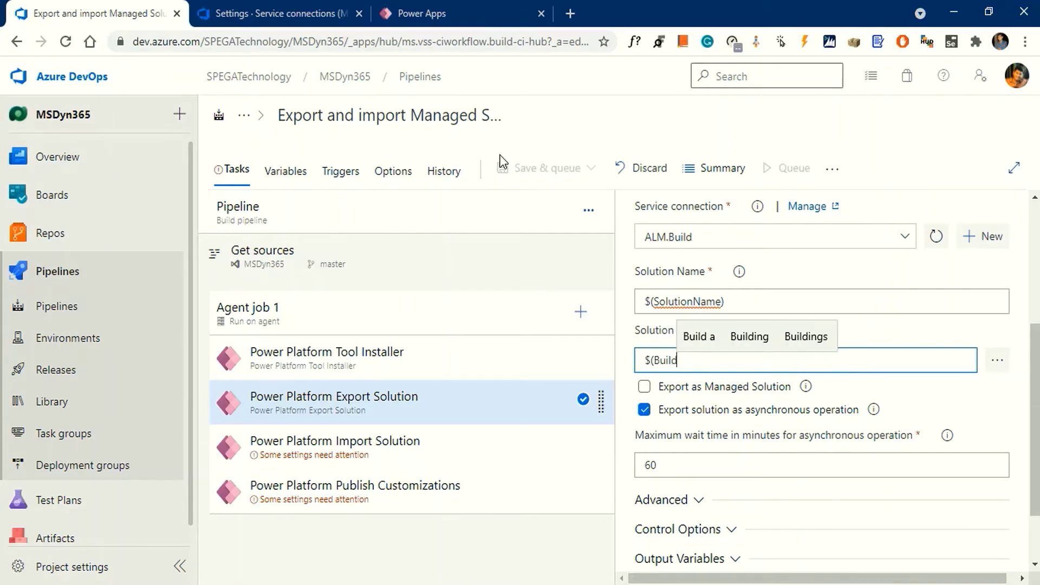
type(".")
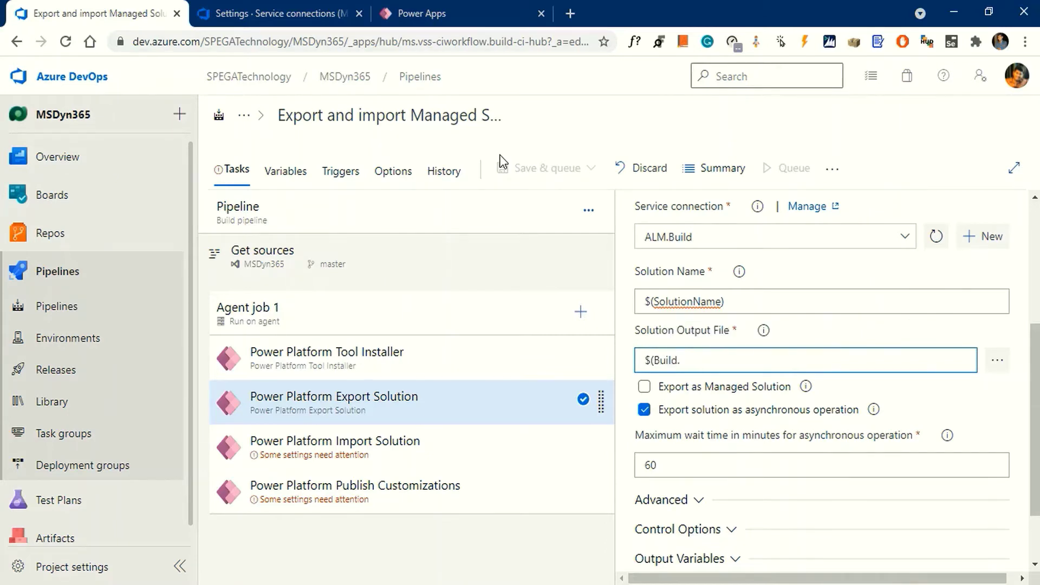
type("Ari")
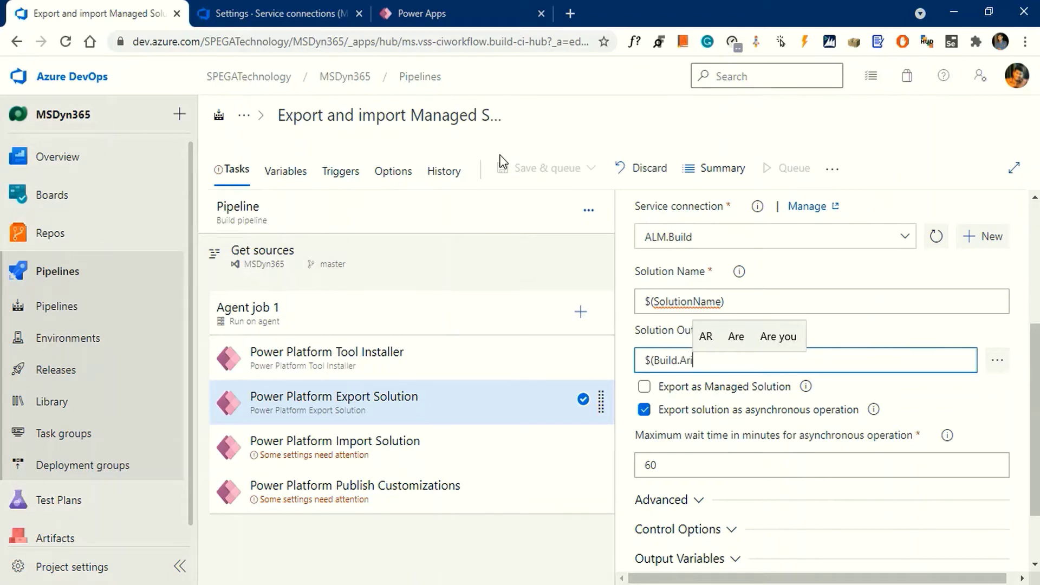
type("f")
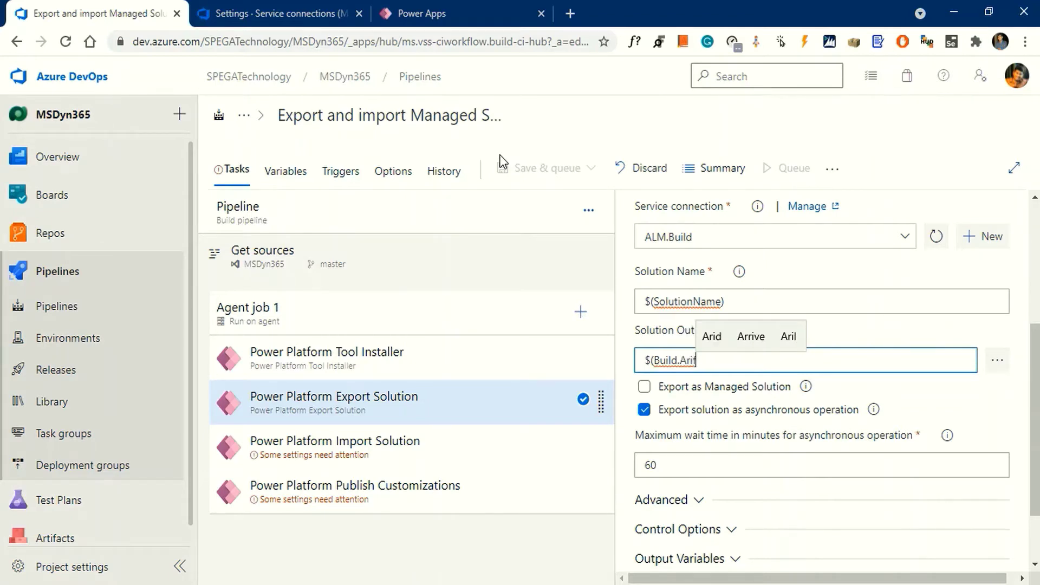
type("actS")
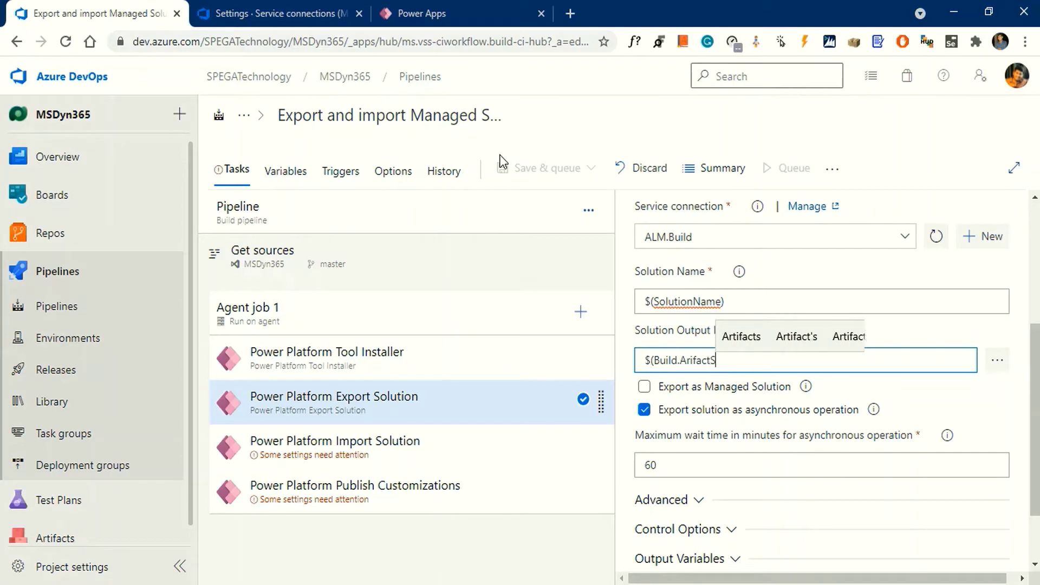
type("tag")
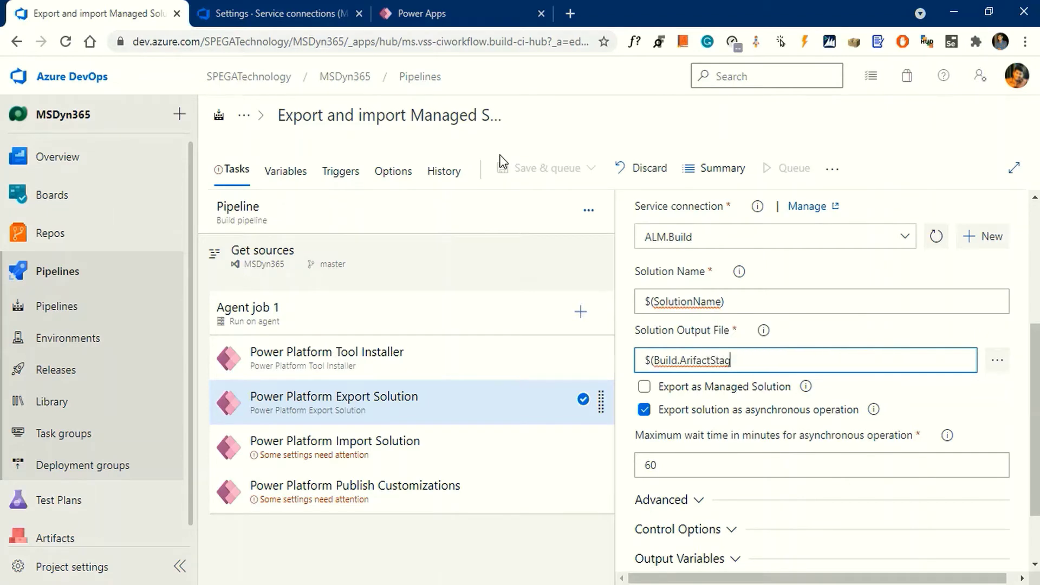
type("ingDirec")
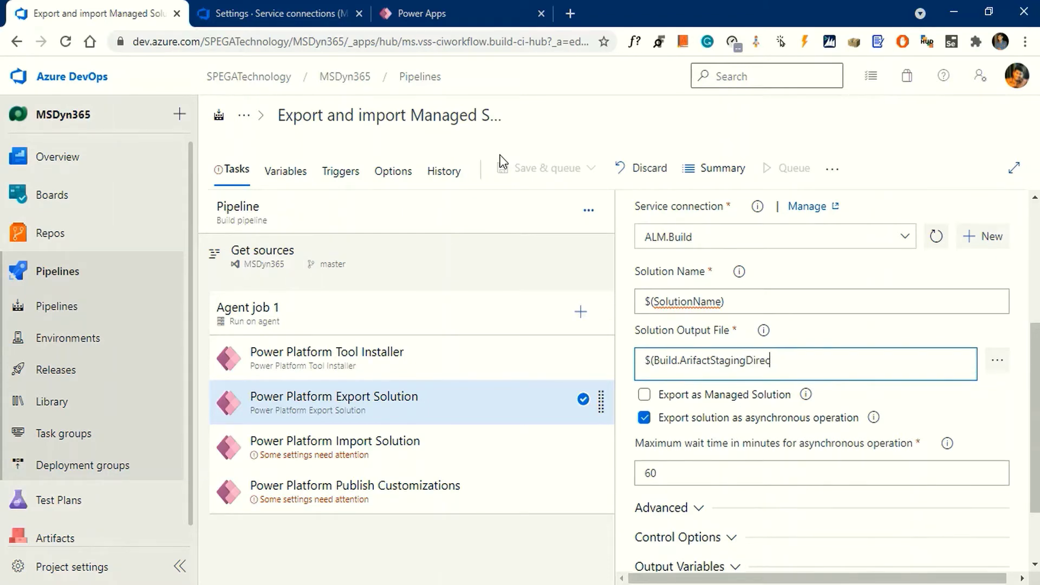
type("tory)\\$(")
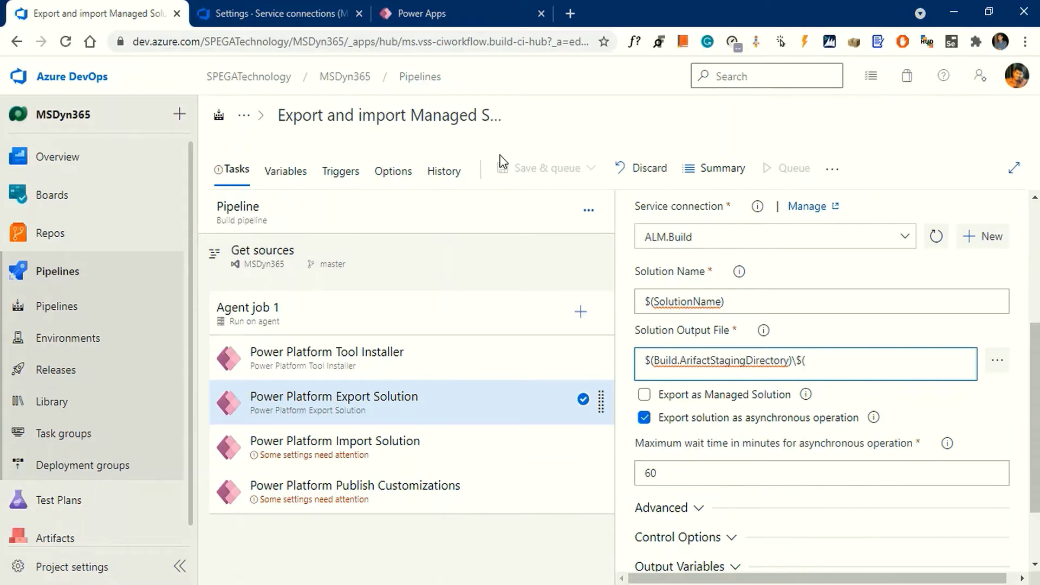
type("SolutionName")
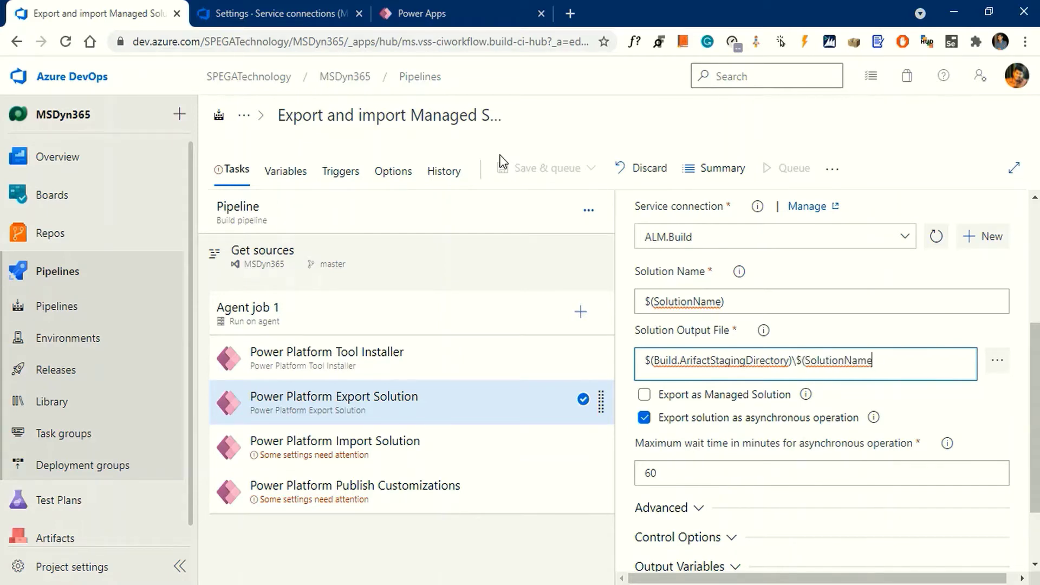
type(")_ma")
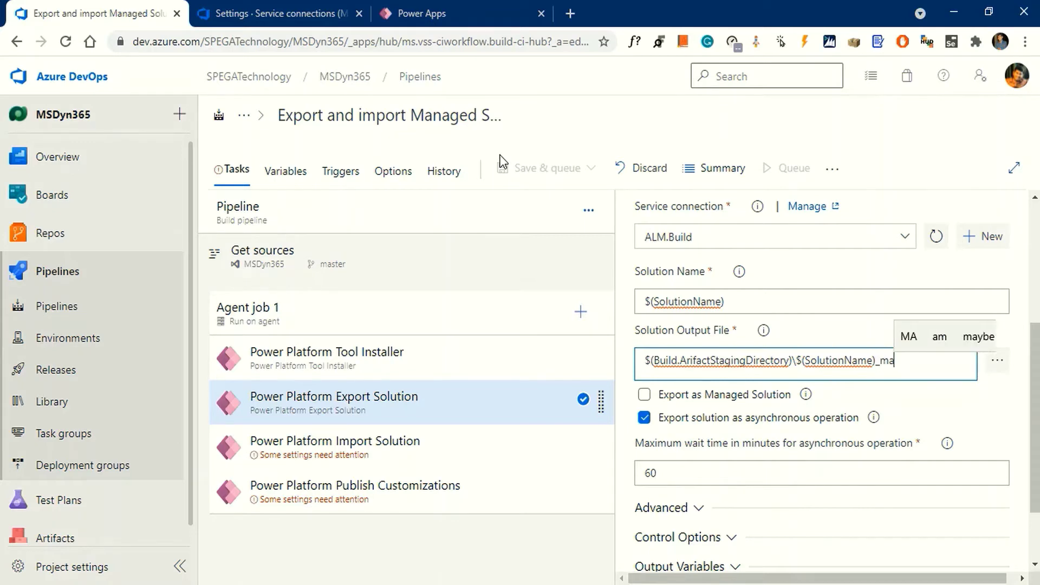
type("naged")
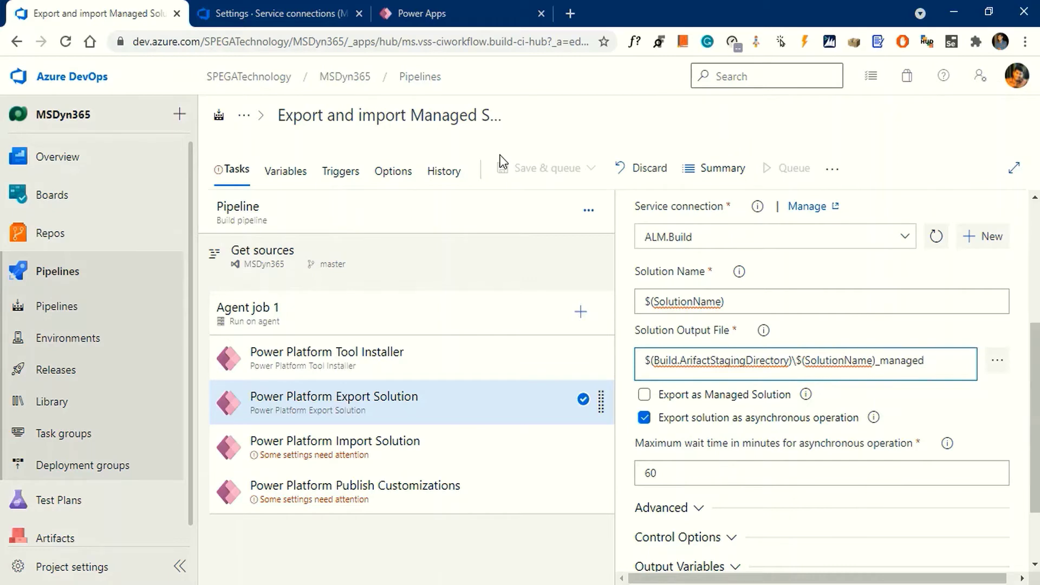
type(".zip")
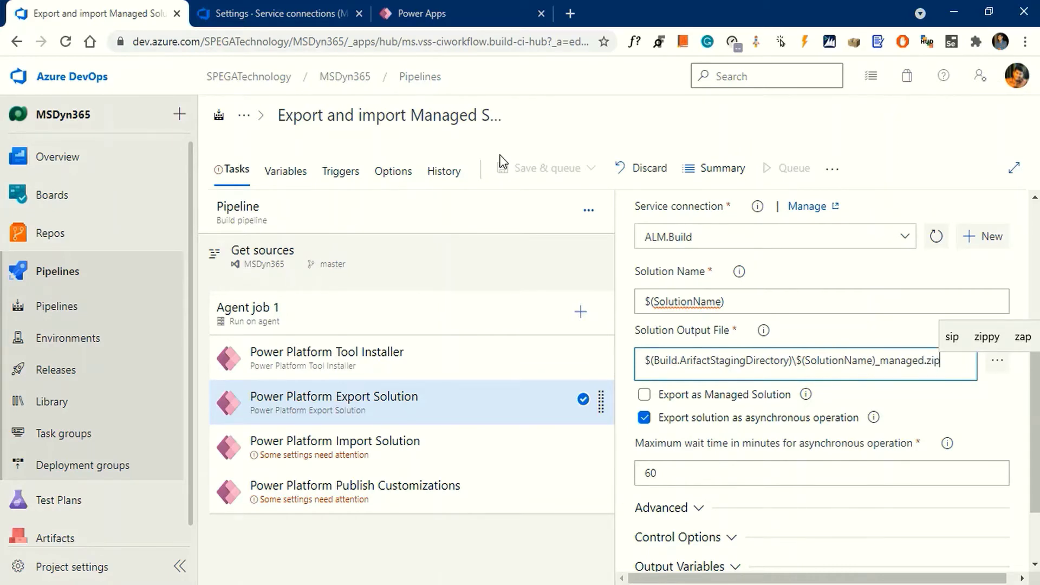
left_click(502, 161)
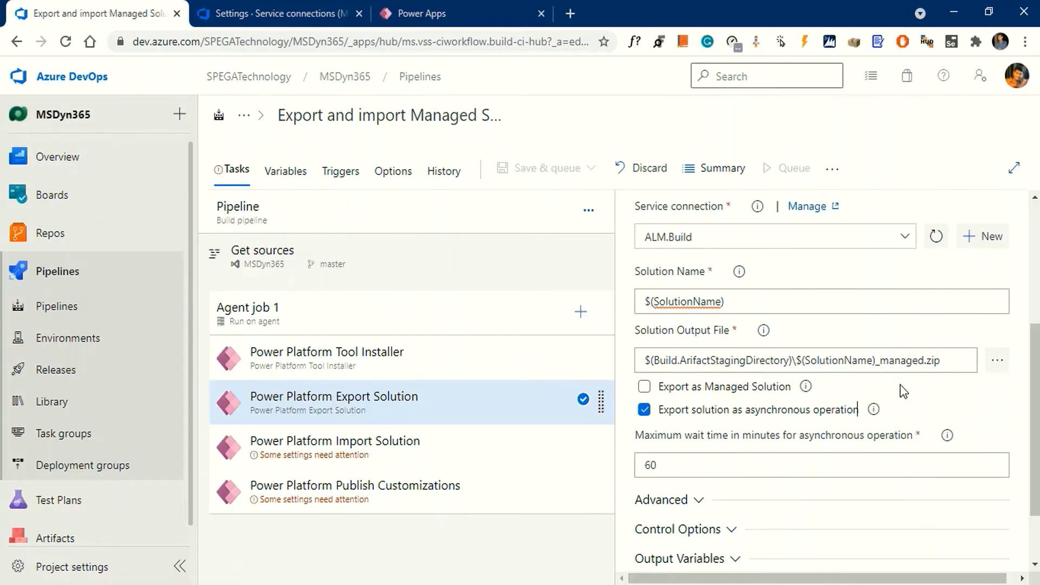
Step: Enable exporting as a managed solution in the Export Solution task
left_click(642, 390)
scroll(889, 529, "up", 2)
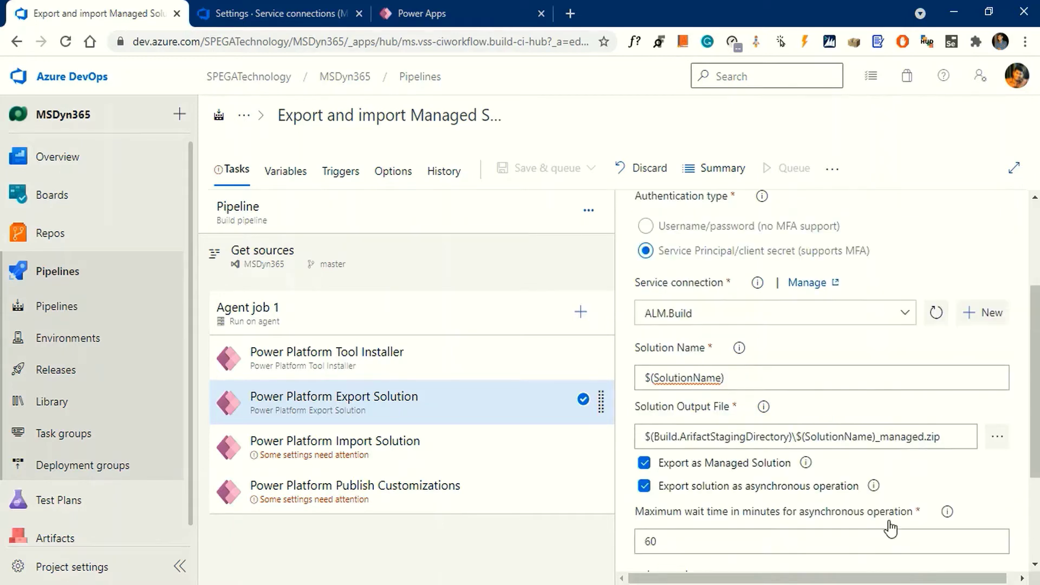
scroll(891, 520, "down", 2)
Step: Set the Import Solution task to Service Principal/client secret authentication with the ALM.UAT service connection
left_click(396, 452)
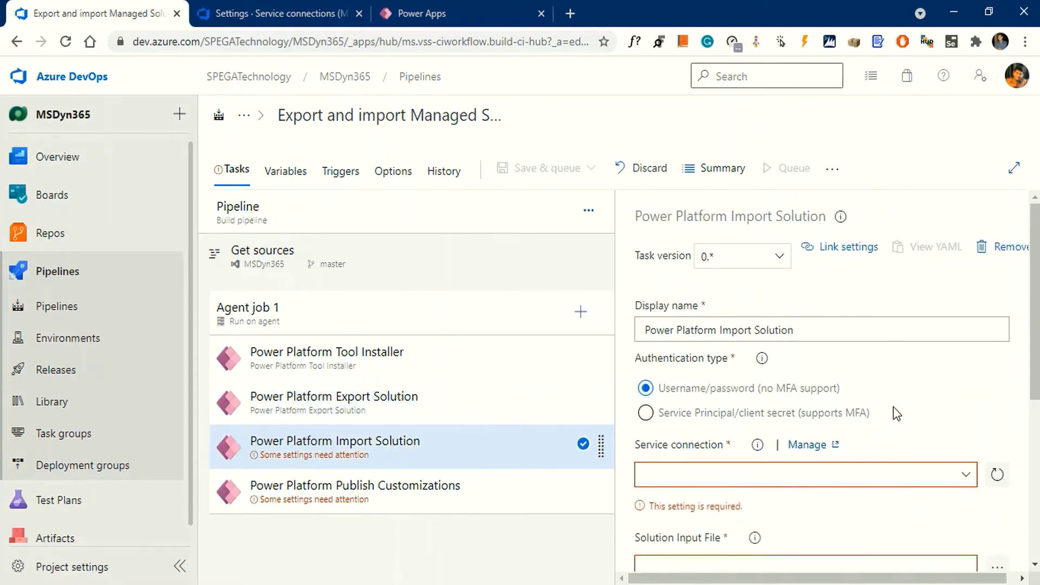
scroll(921, 394, "down", 1)
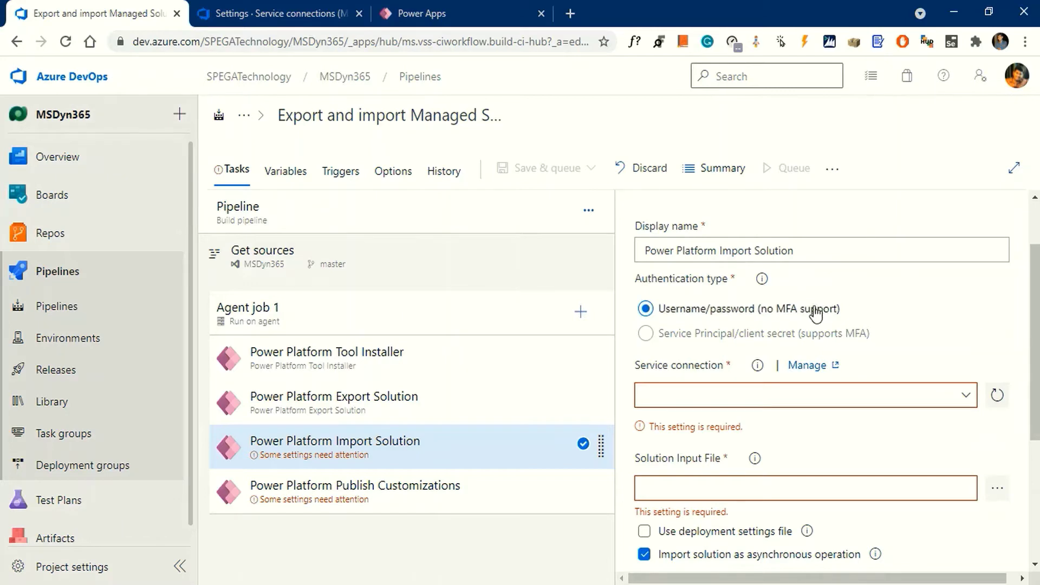
left_click(645, 333)
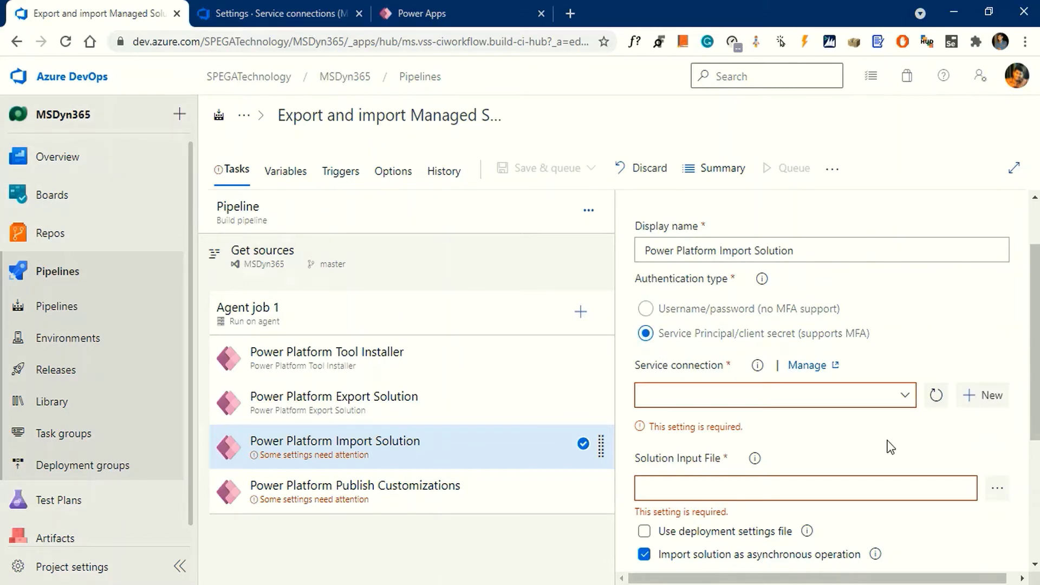
left_click(909, 400)
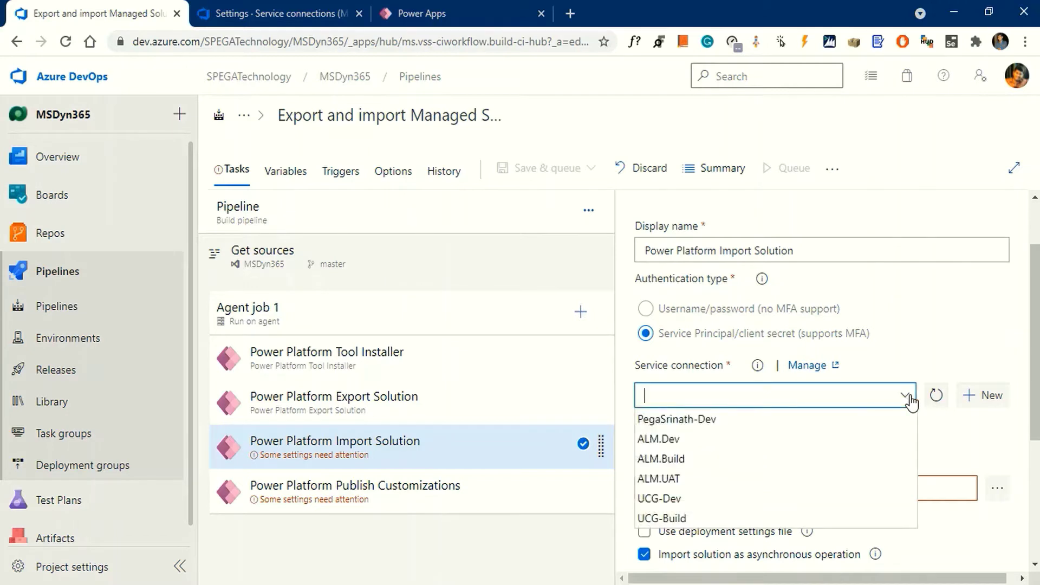
left_click(668, 479)
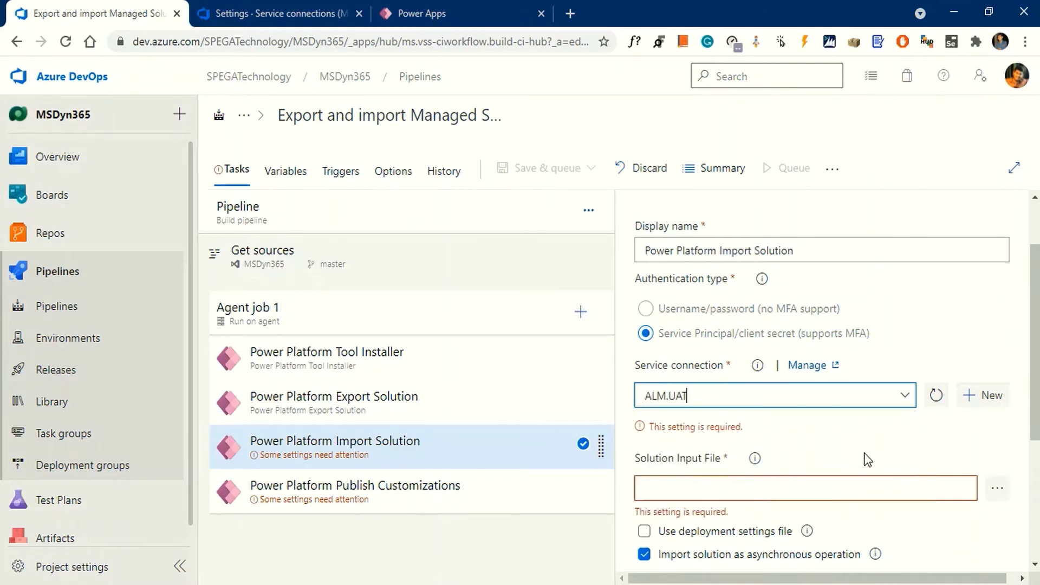
Step: Copy the Export Solution task's output file path into the Import Solution task's solution input file
scroll(880, 435, "down", 2)
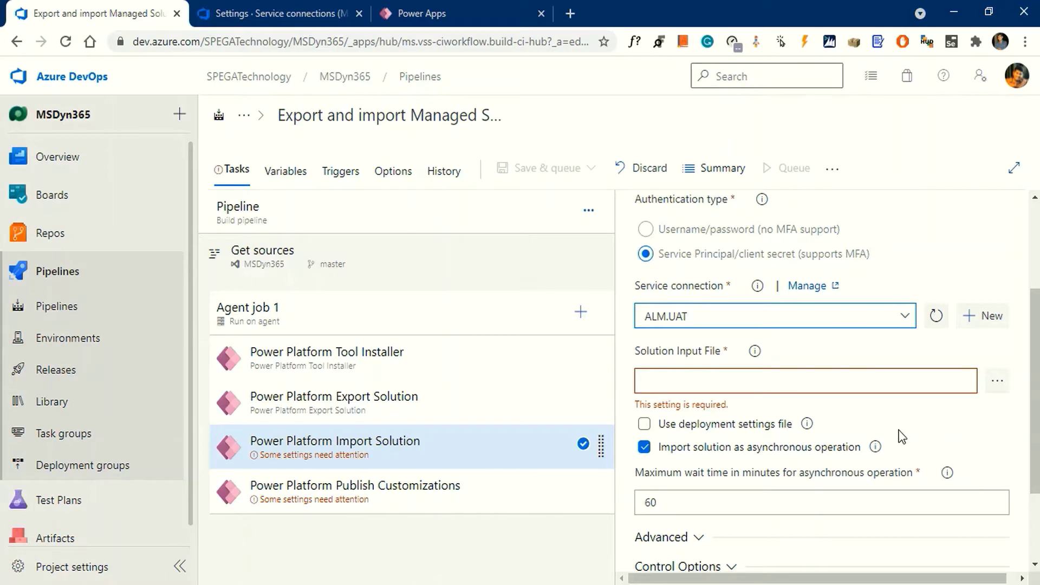
left_click(449, 413)
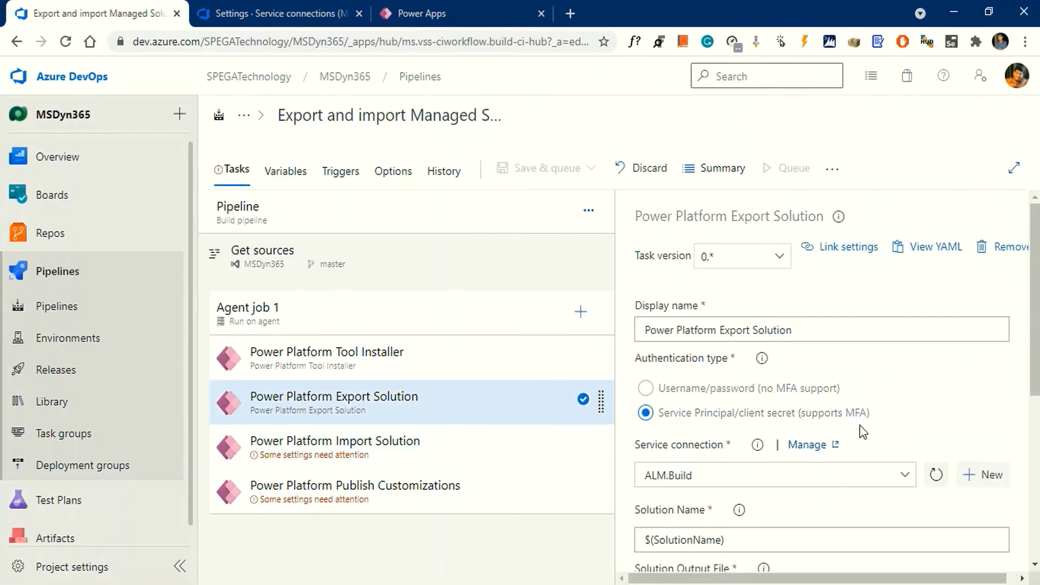
scroll(860, 425, "down", 4)
left_click(955, 366)
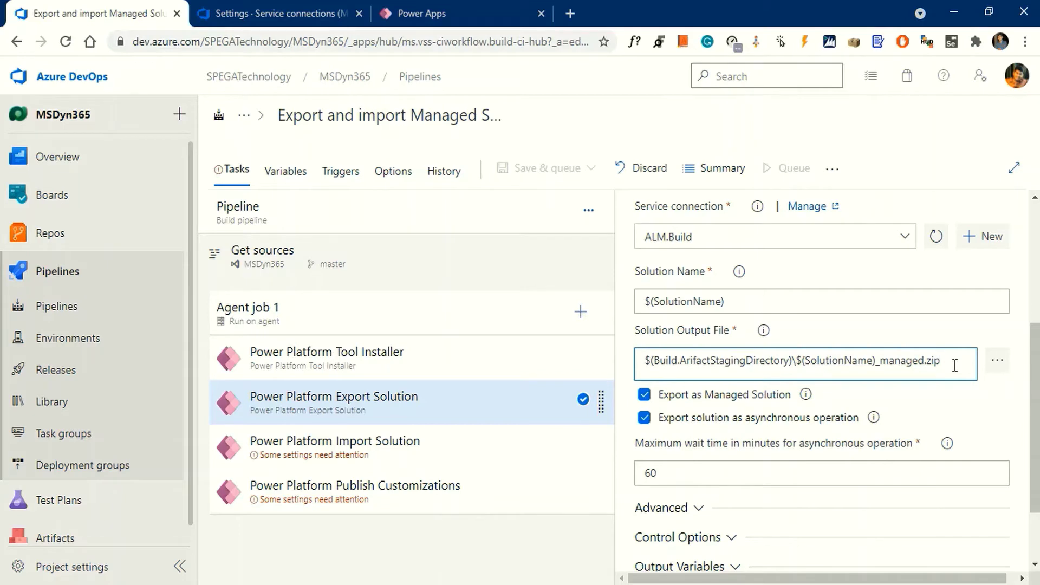
key("ctrl+a")
key("ctrl+c")
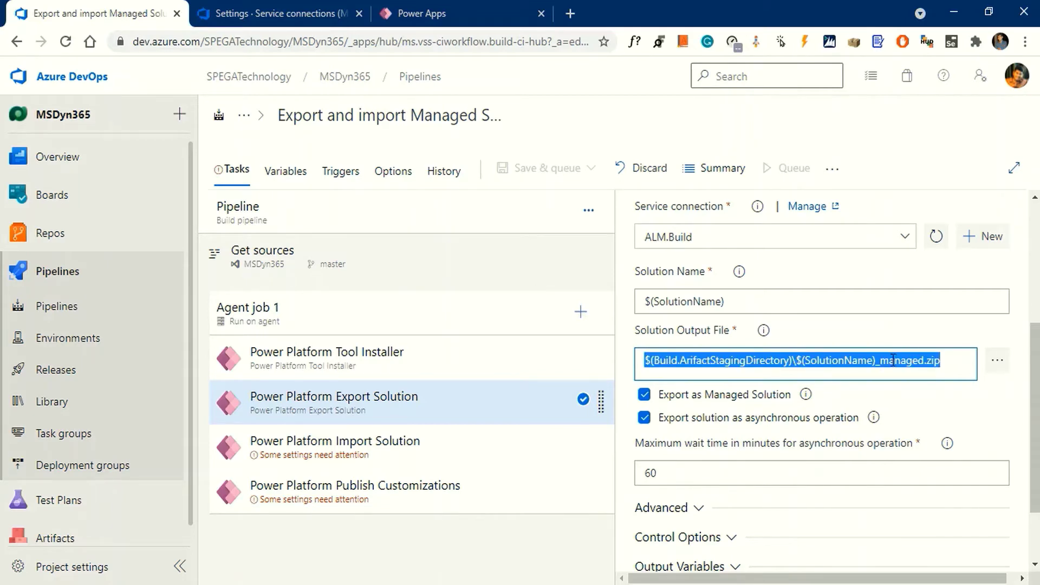
left_click(466, 449)
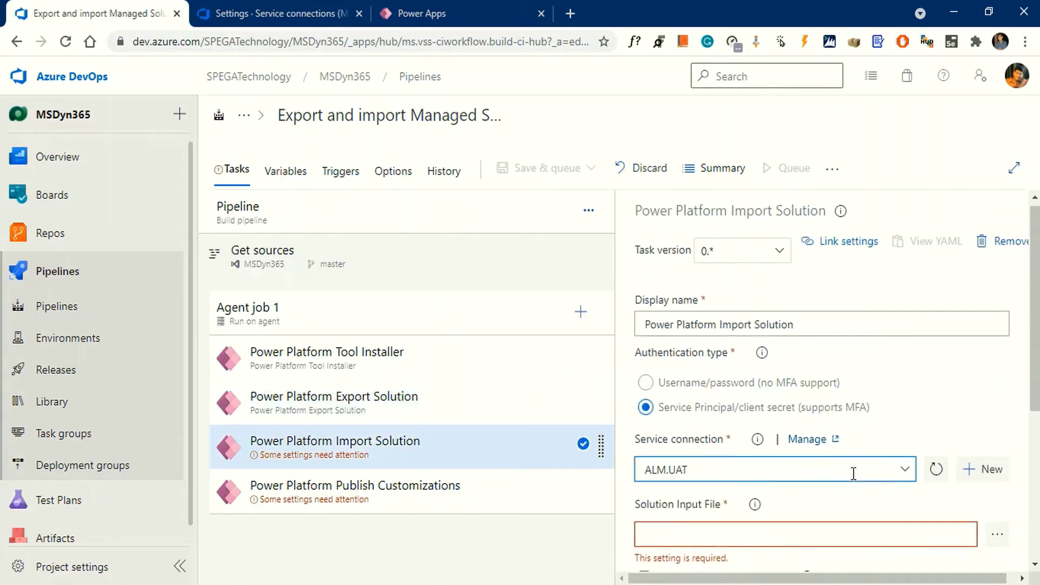
scroll(794, 383, "down", 3)
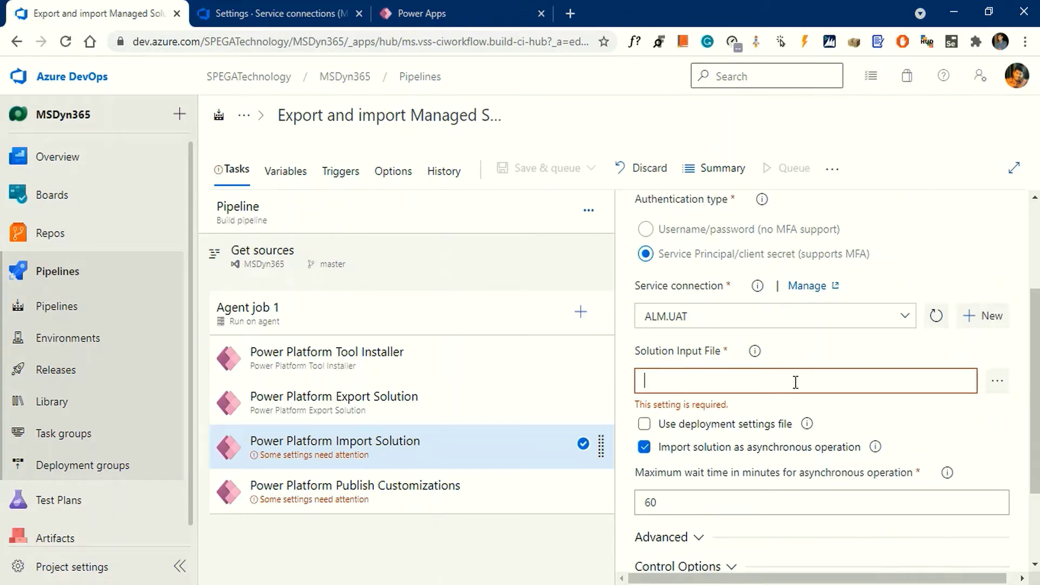
key("ctrl+v")
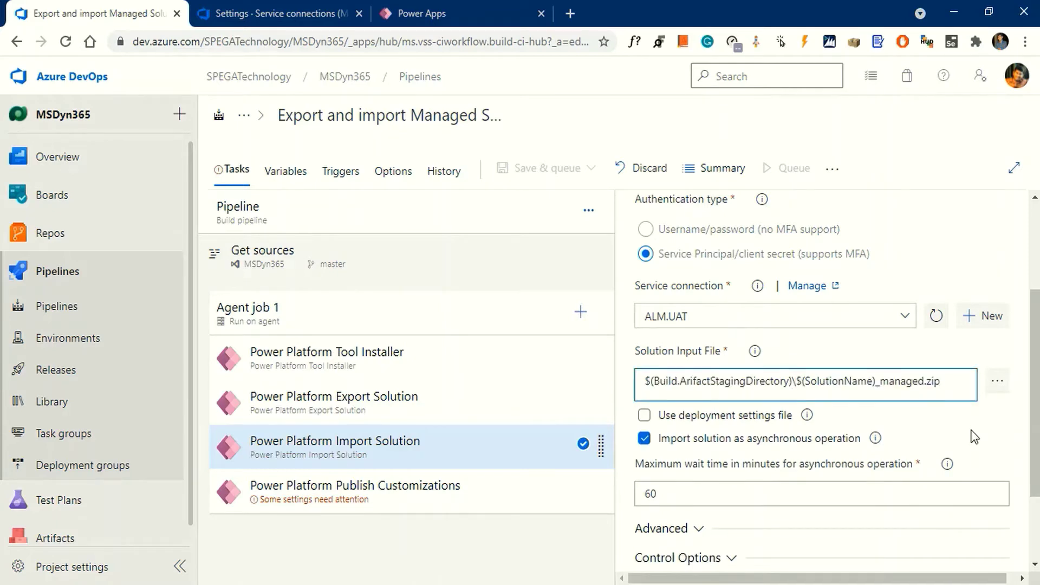
left_click(978, 436)
scroll(973, 498, "up", 1)
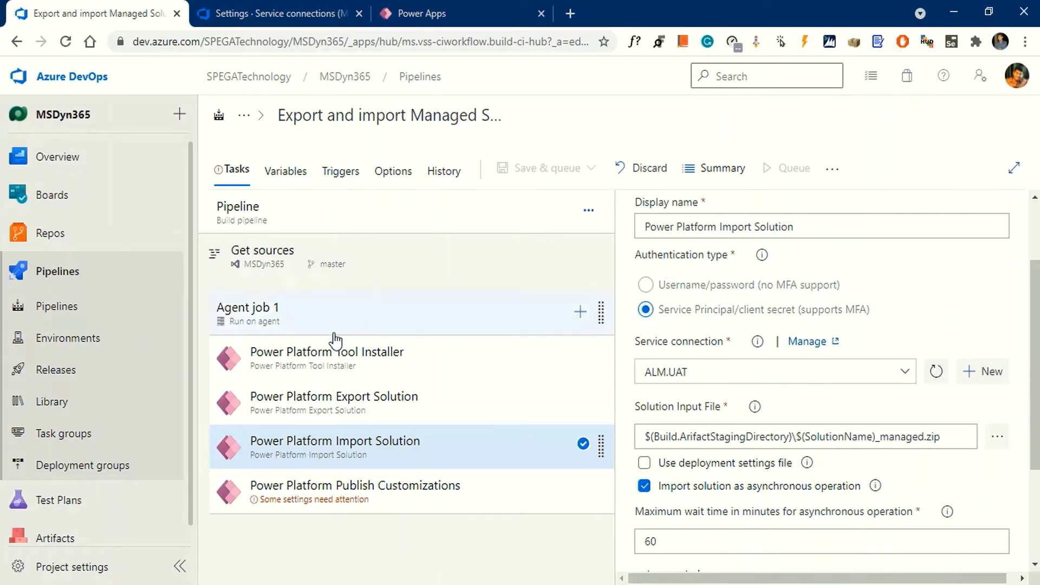
Step: Set the Publish Customizations task to Service Principal/client secret authentication with the ALM.UAT service connection
left_click(403, 505)
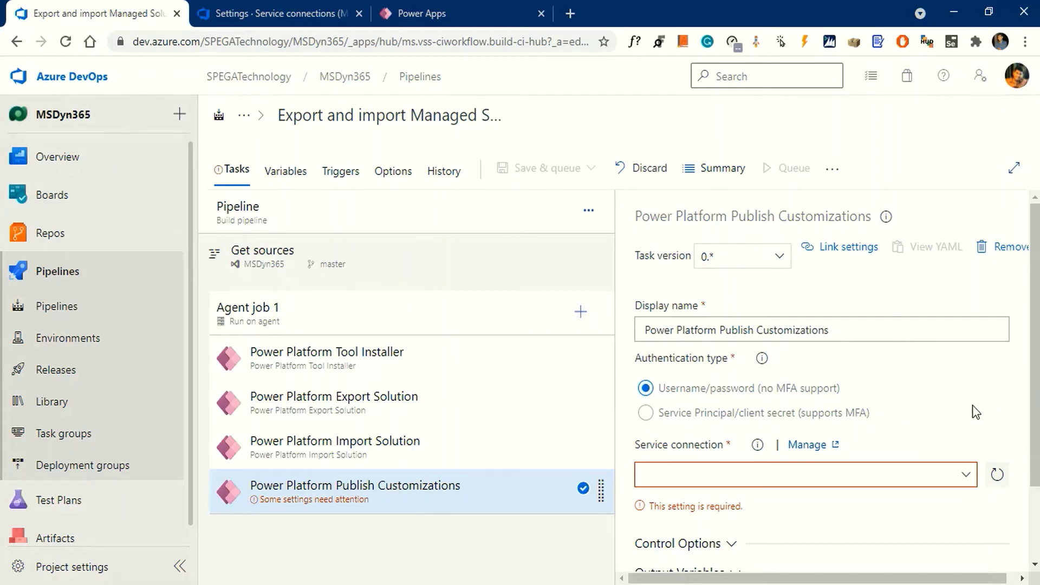
left_click(649, 419)
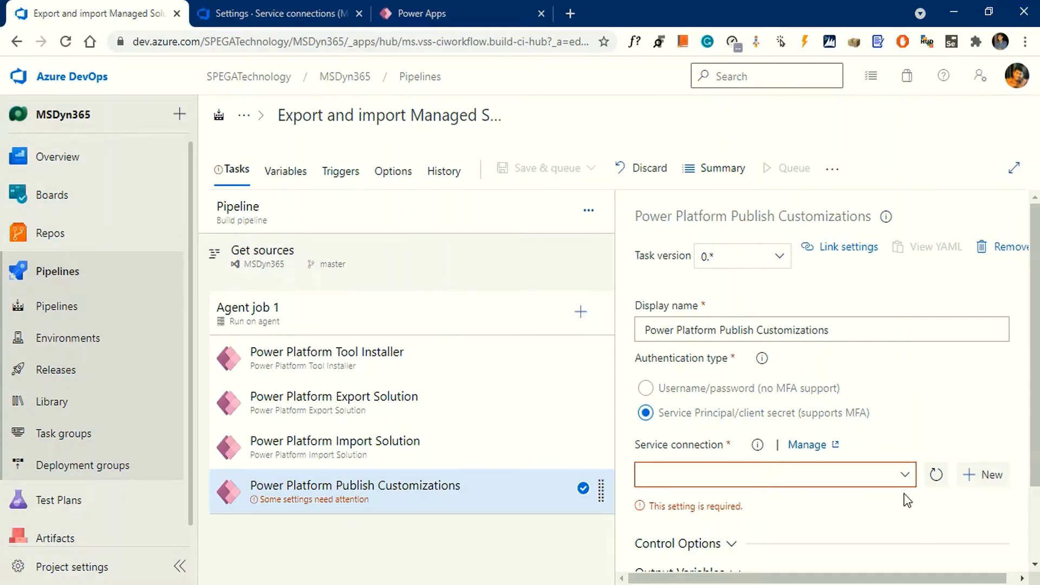
left_click(903, 474)
left_click(704, 412)
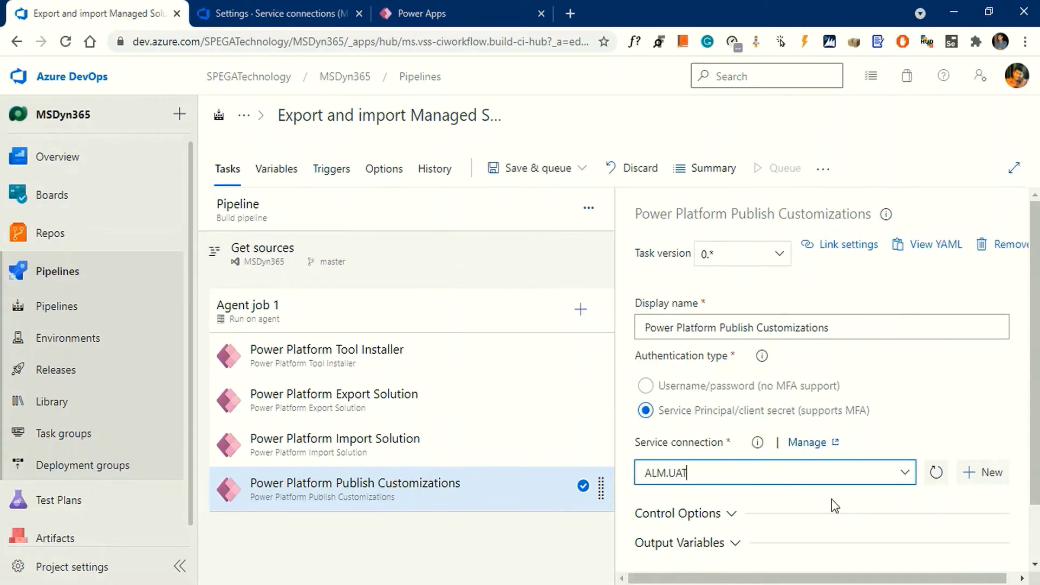
scroll(831, 498, "down", 1)
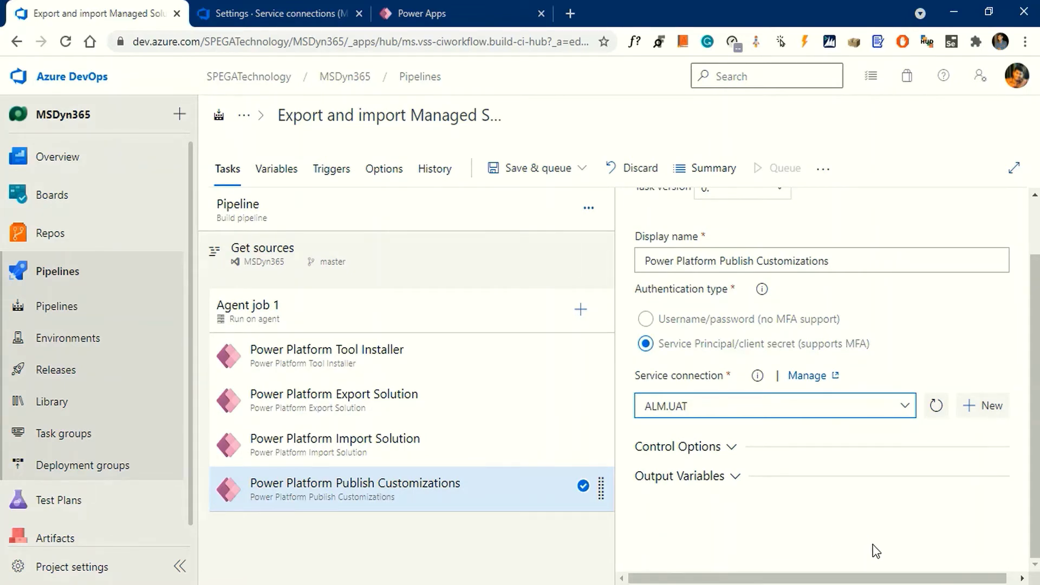
Step: Save the managed solution export and import pipeline without a comment
left_click(566, 169)
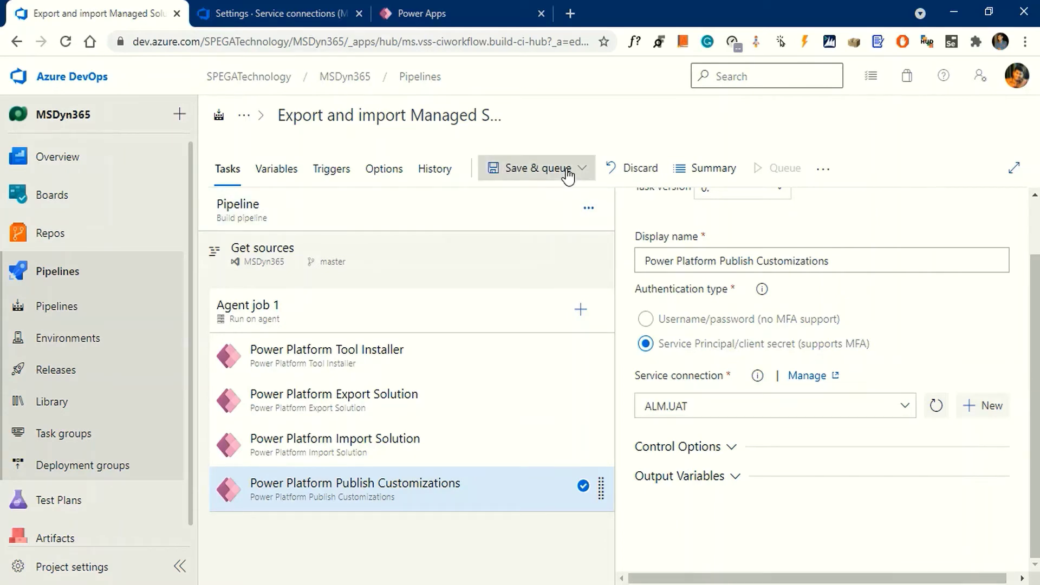
left_click(528, 227)
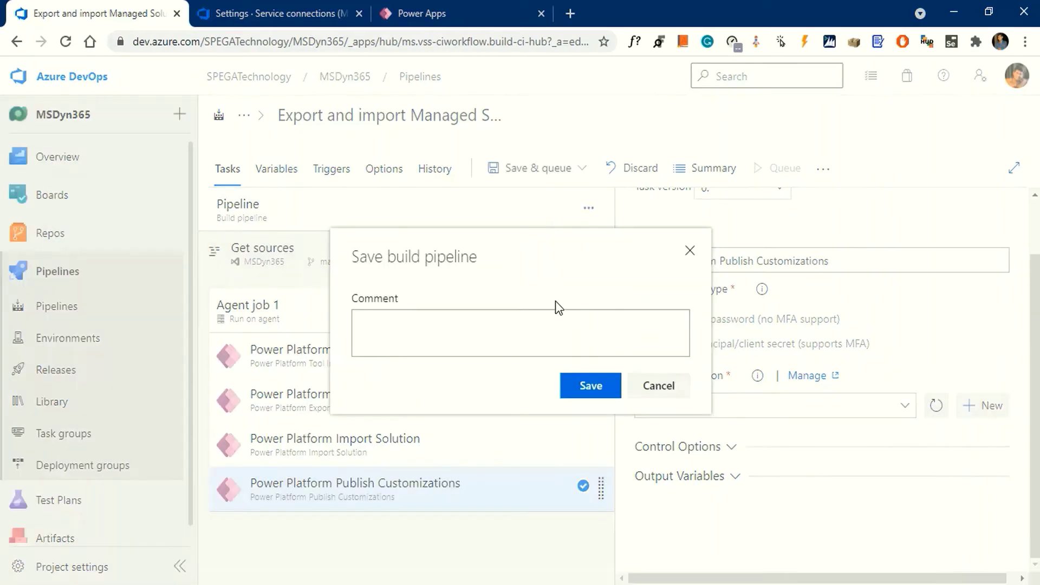
left_click(589, 387)
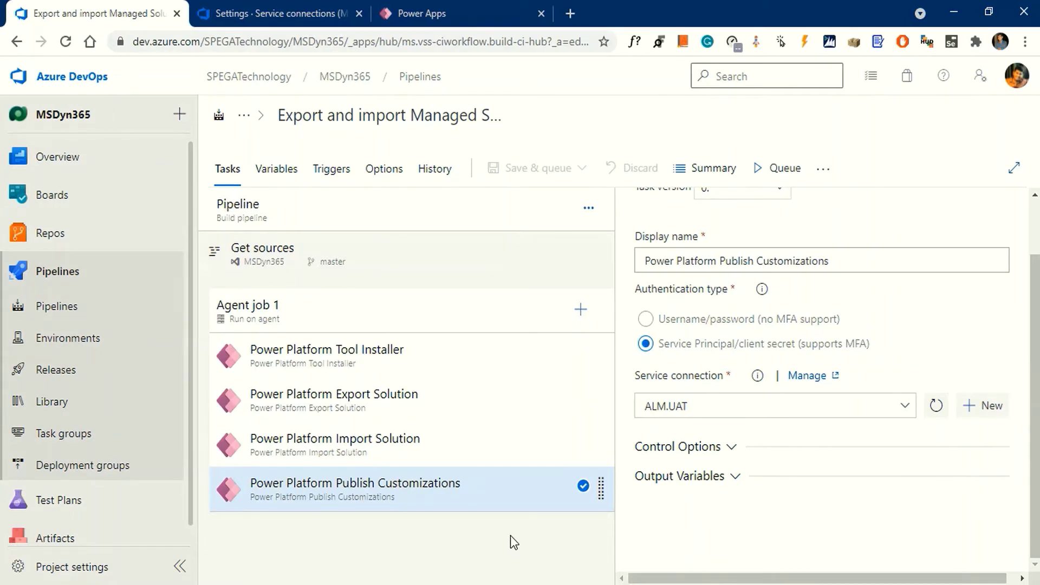
Step: Run the pipeline with system diagnostics enabled and open the log of Agent job 1
left_click(780, 168)
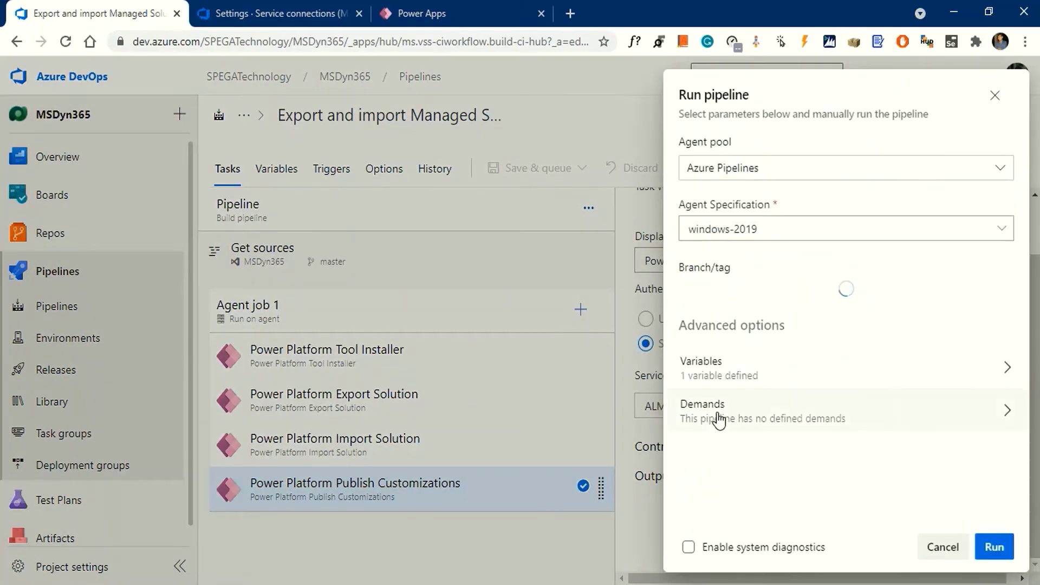
left_click(748, 548)
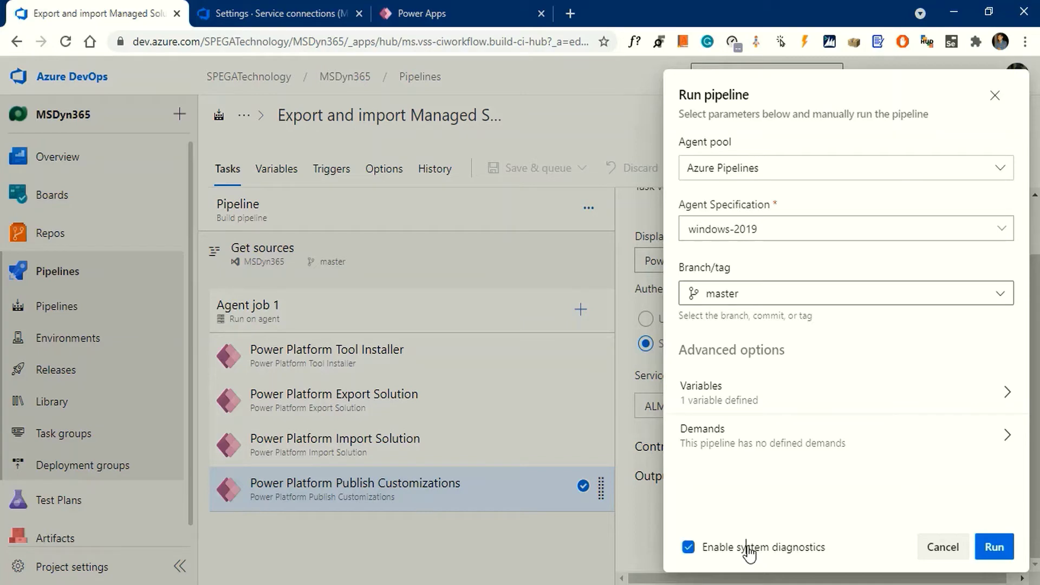
left_click(994, 548)
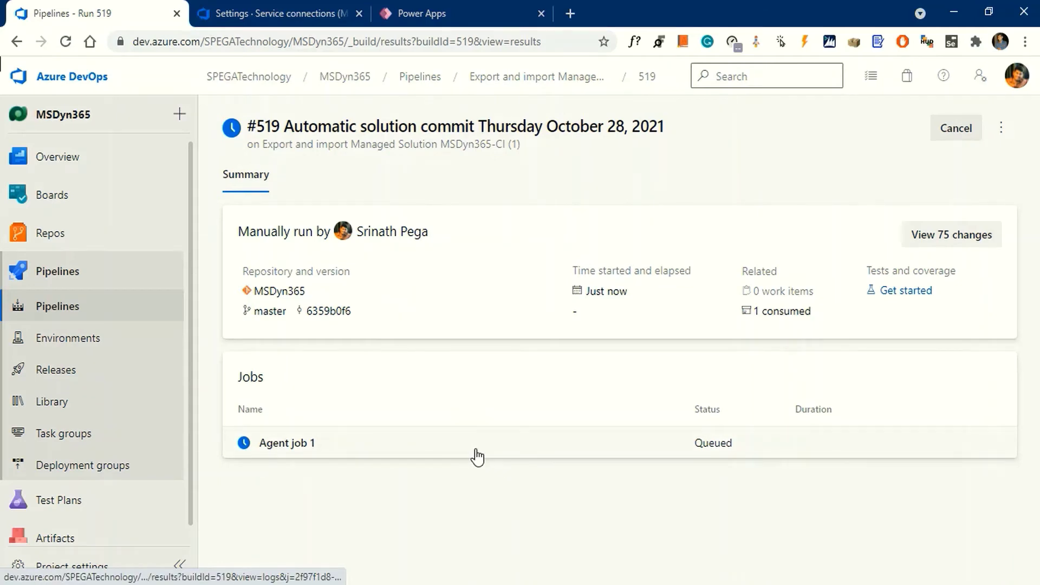
left_click(477, 458)
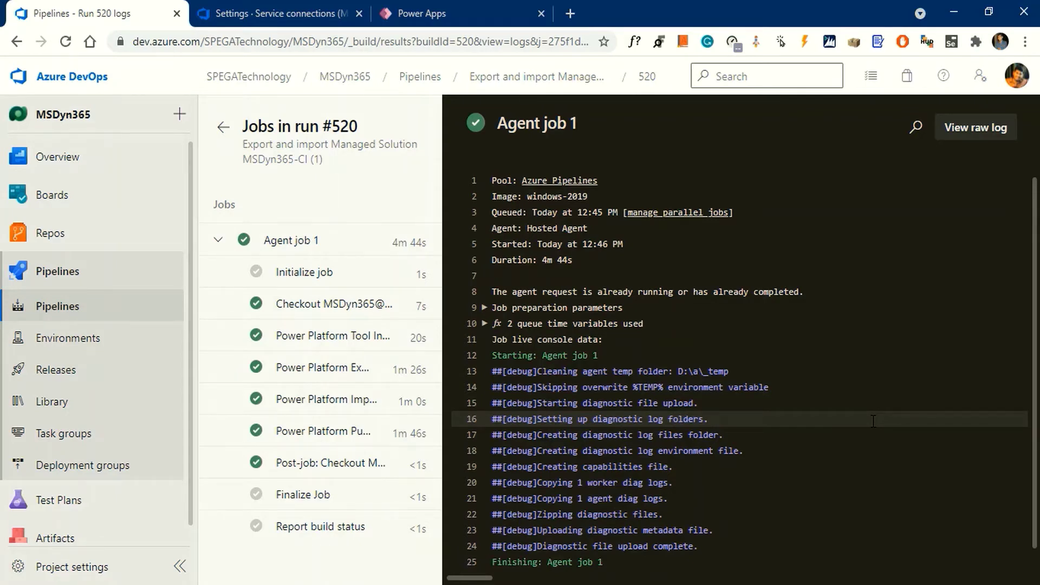
Step: Switch to Power Apps and list the solutions in the UAT environment
left_click(411, 13)
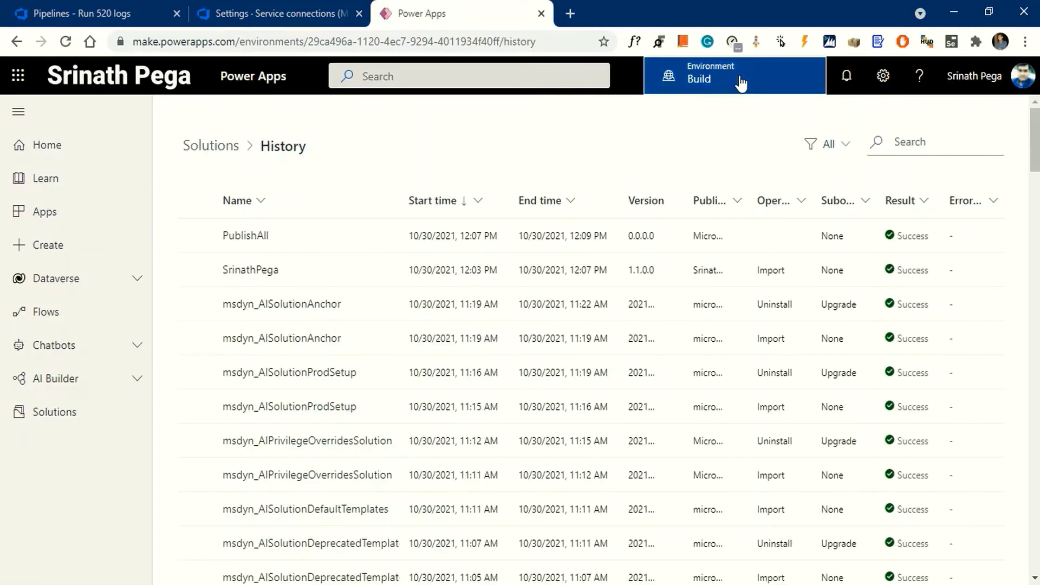
left_click(720, 82)
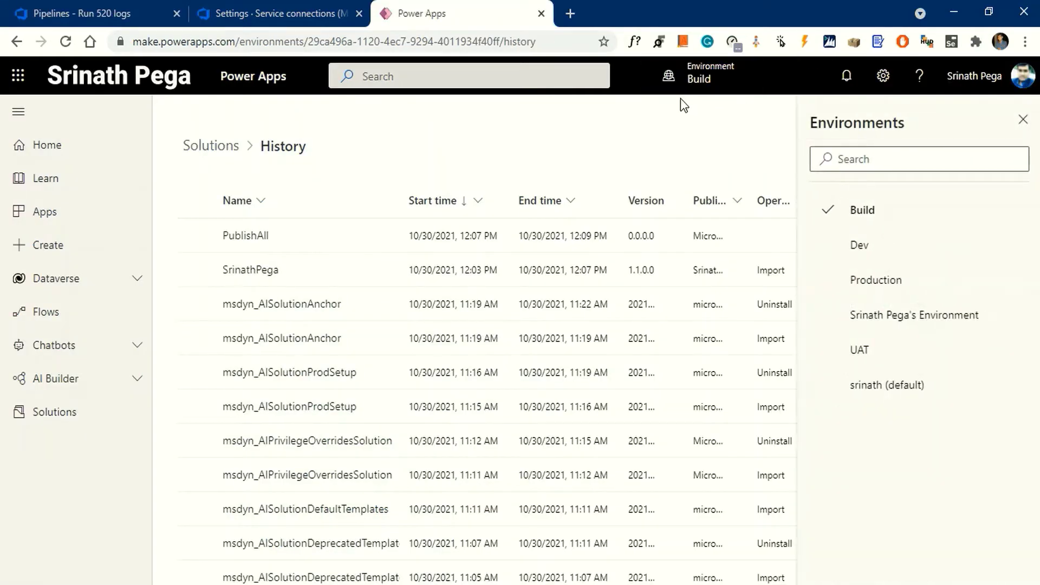
left_click(859, 351)
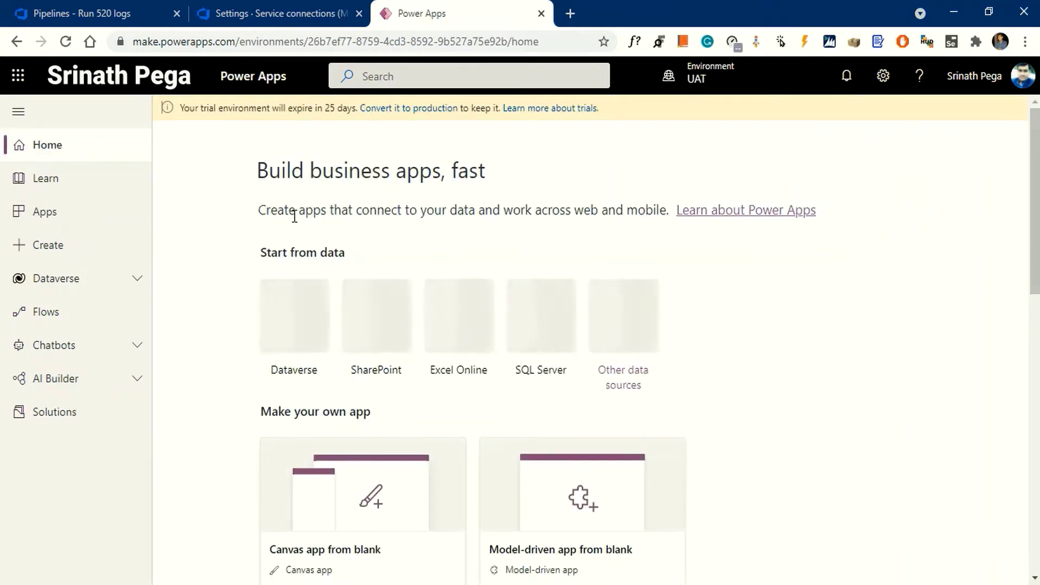
left_click(70, 420)
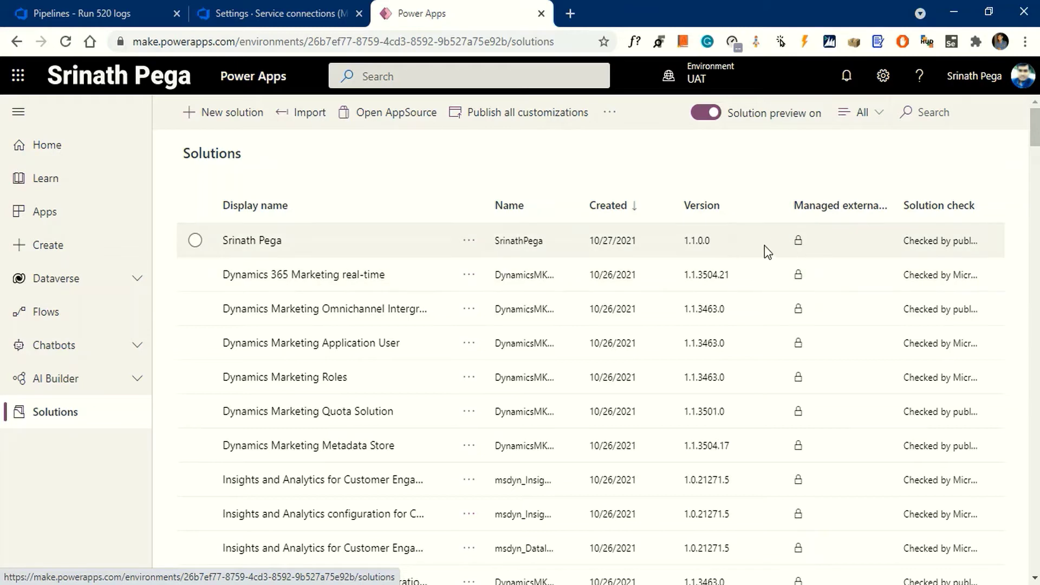
Step: Open the solution history of UAT to check the import and publish operations, and return to Azure DevOps
left_click(610, 114)
left_click(610, 112)
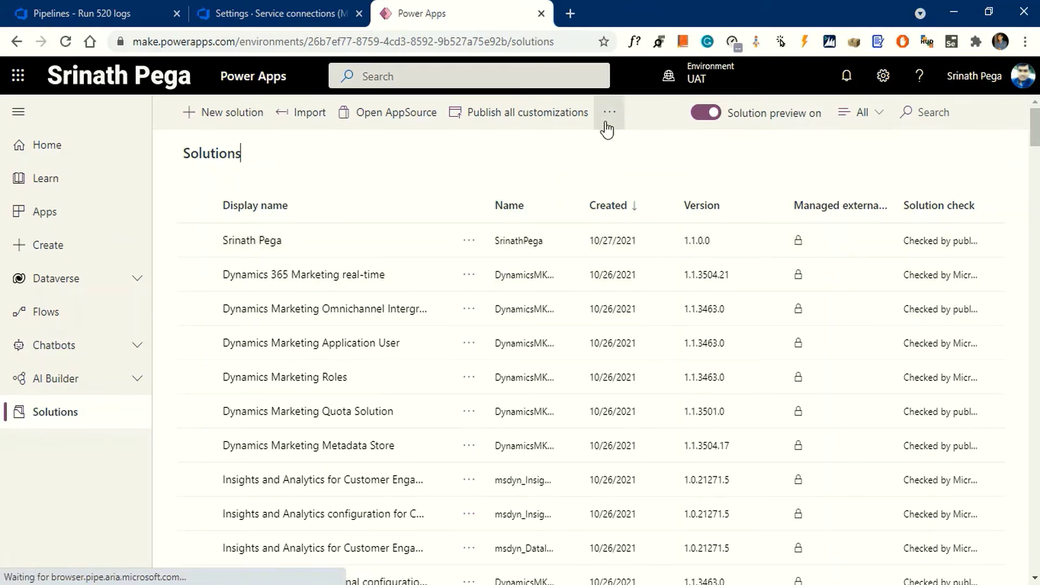
left_click(610, 114)
left_click(509, 173)
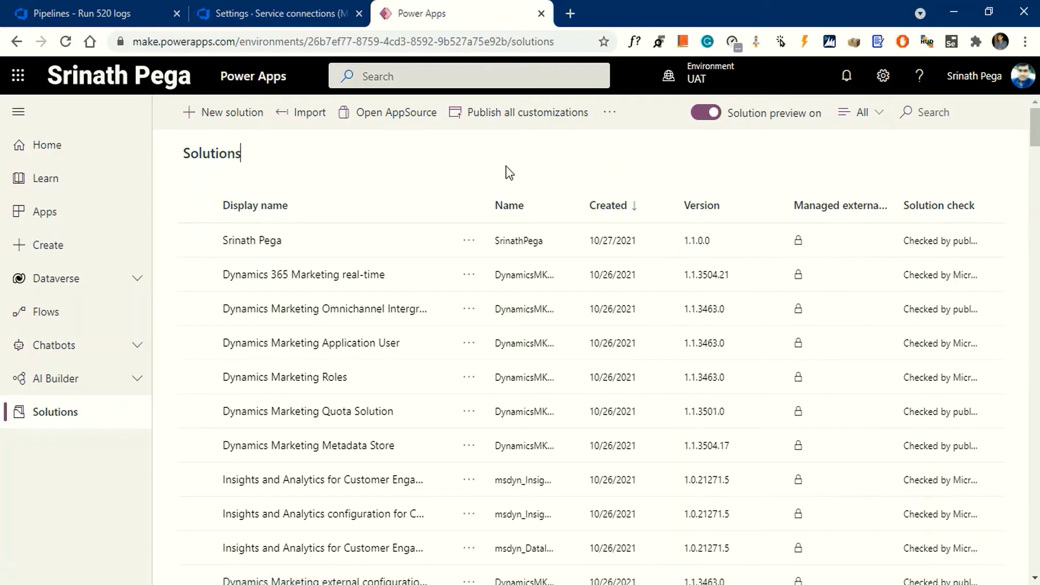
left_click(612, 116)
left_click(621, 142)
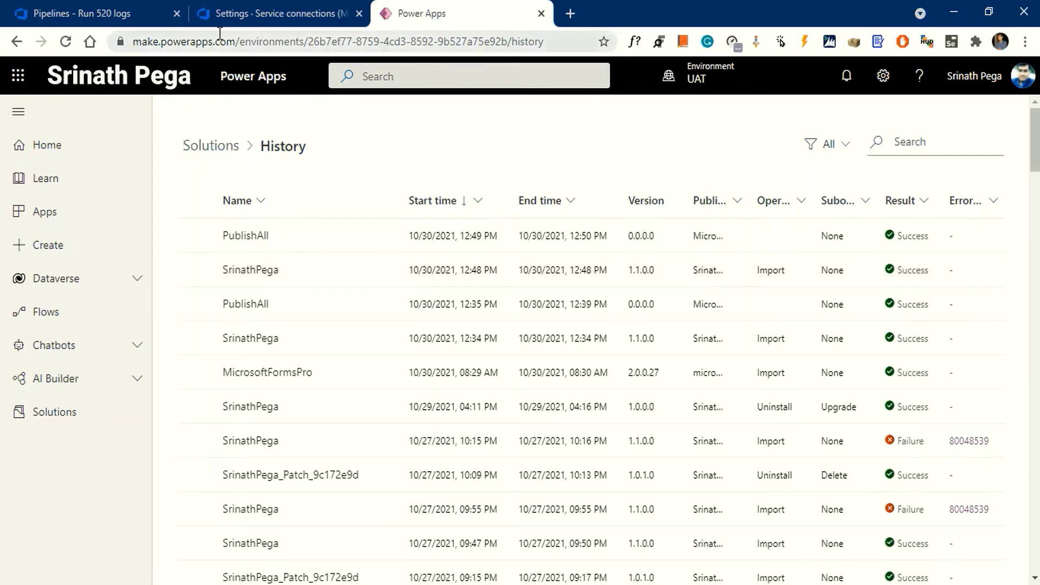
left_click(126, 7)
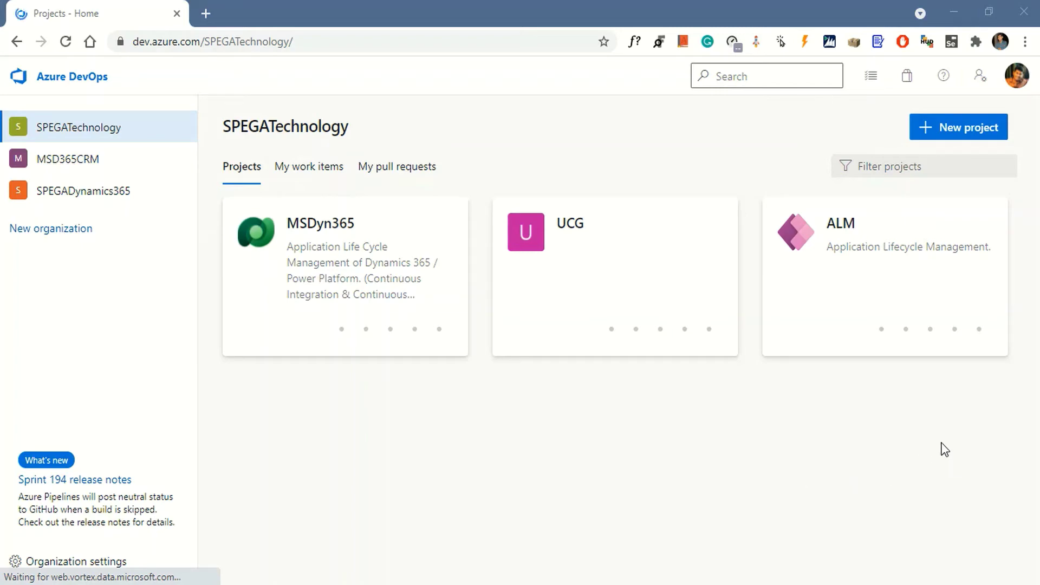
Step: In the MSDyn365 project, create a new pipeline from the MSDyn365 Azure Repos Git repository, master branch, starting with an empty job
left_click(337, 262)
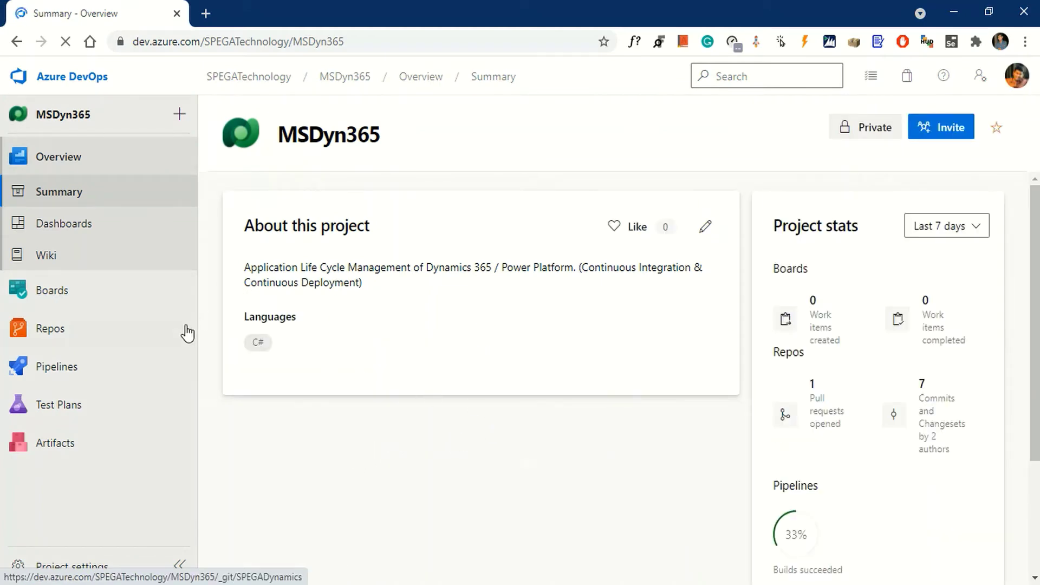
mouse_move(172, 374)
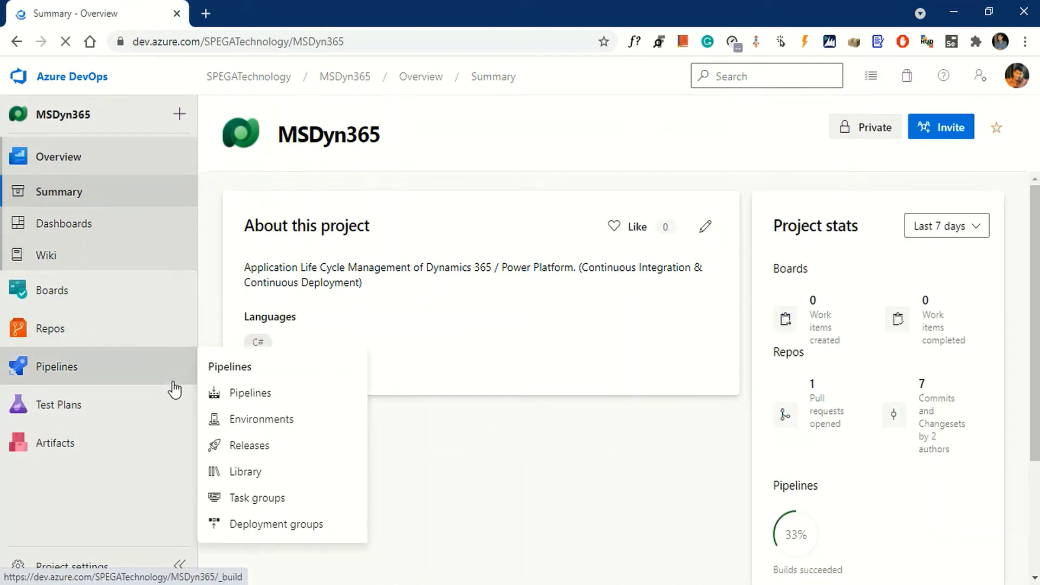
left_click(254, 398)
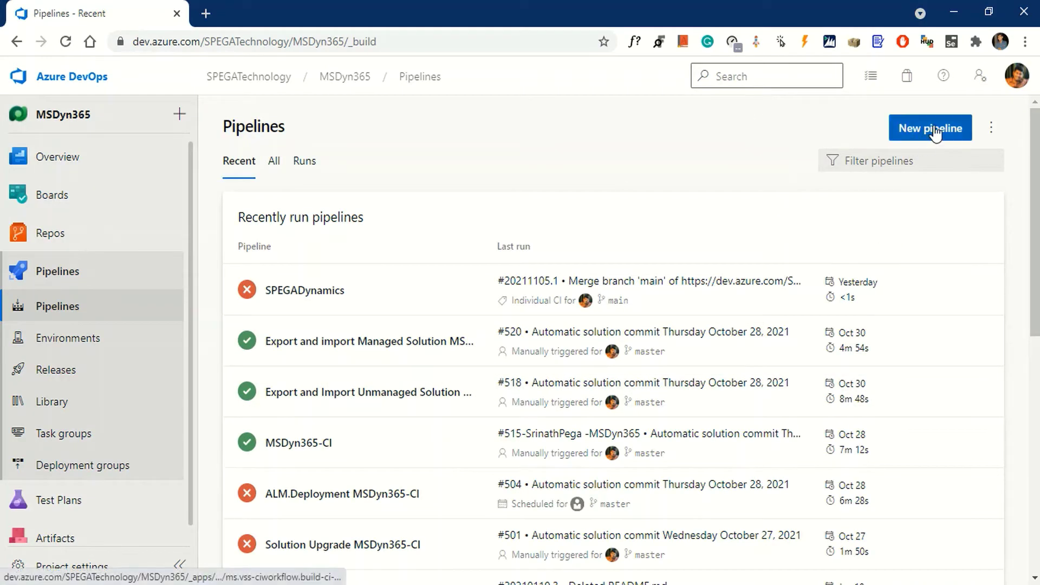
left_click(909, 133)
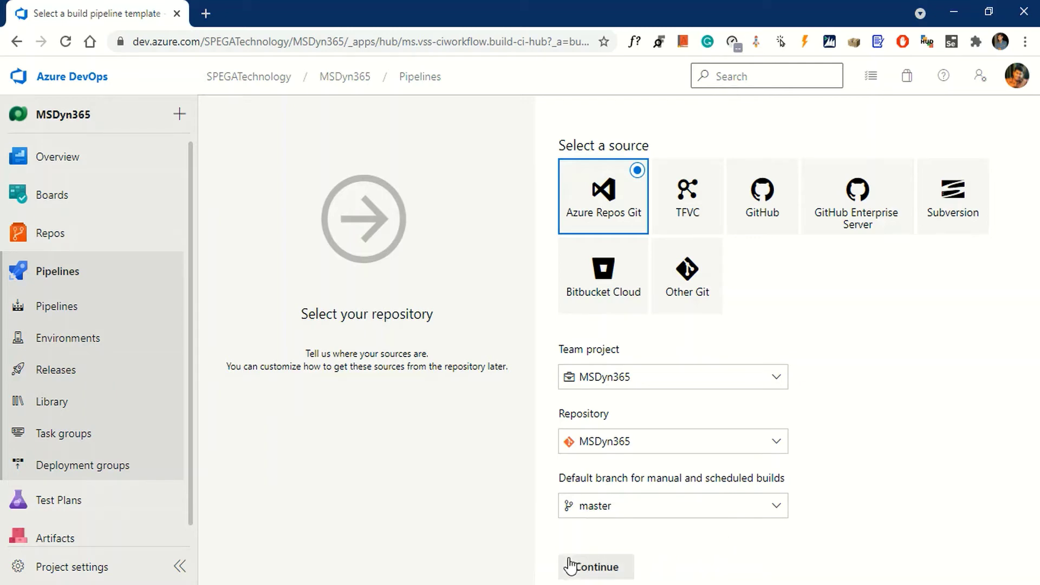
left_click(599, 567)
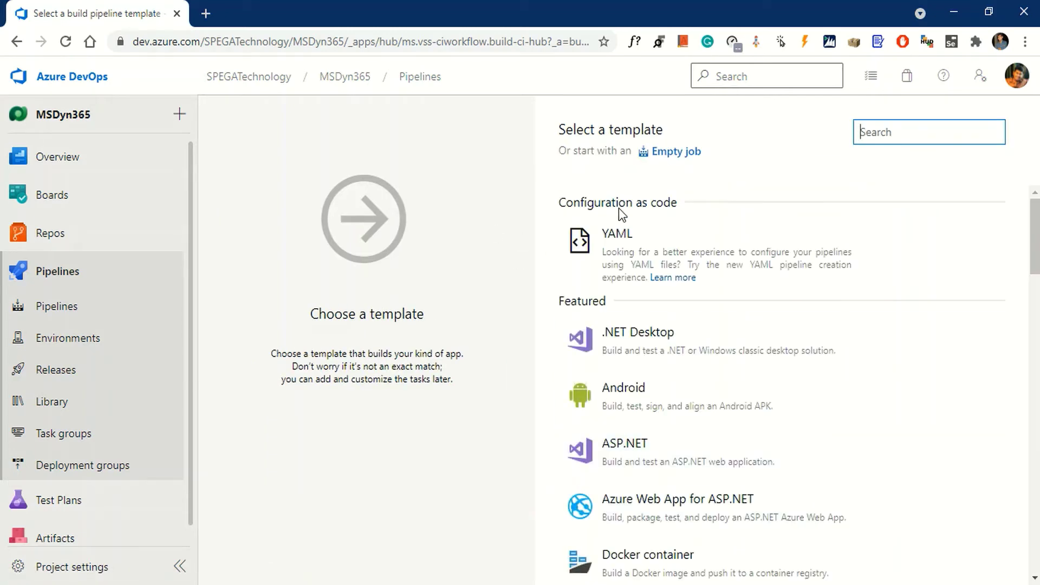
left_click(681, 153)
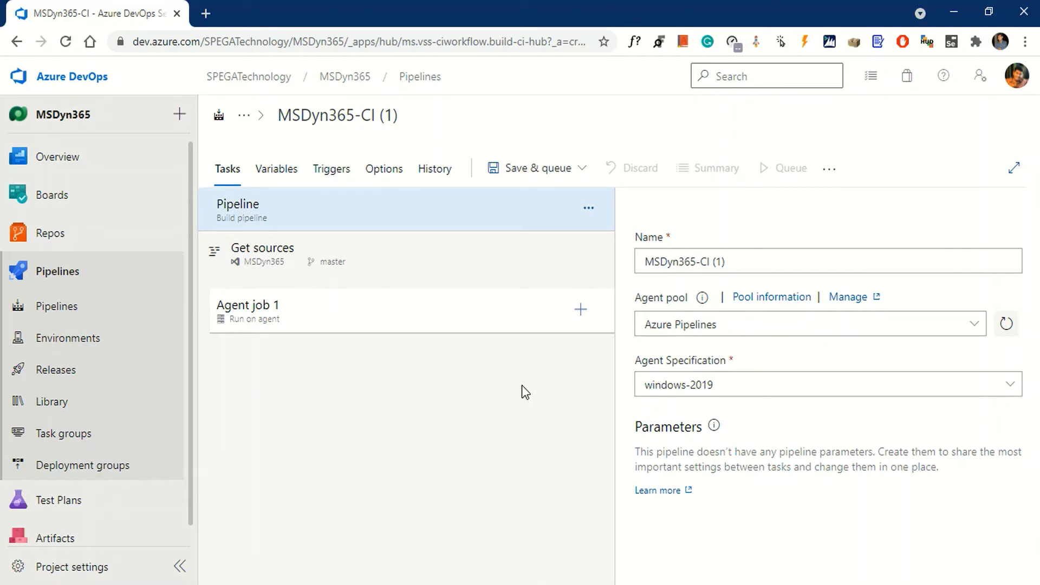
Step: Name the new pipeline ALM.Build MSDyn365-CI
left_click(644, 262)
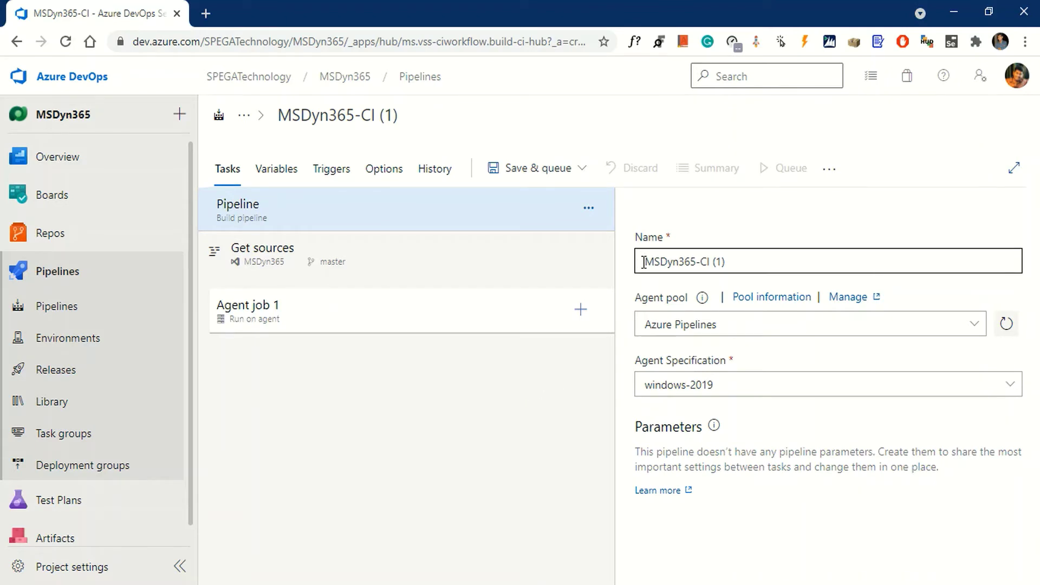
left_click(643, 262)
type("ALm")
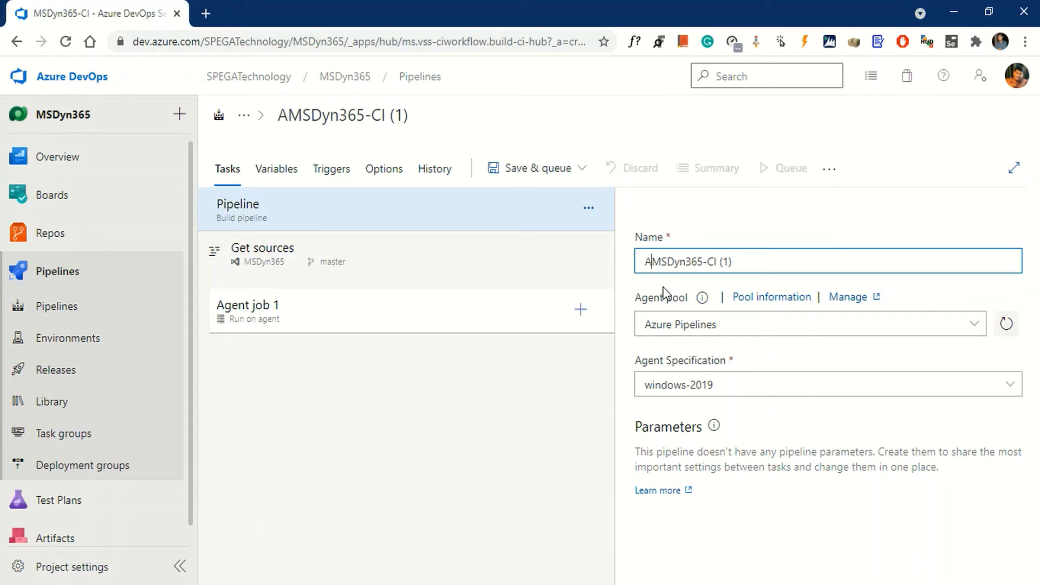
type(".")
key("BackSpace")
key("BackSpace")
key("BackSpace")
key("BackSpace")
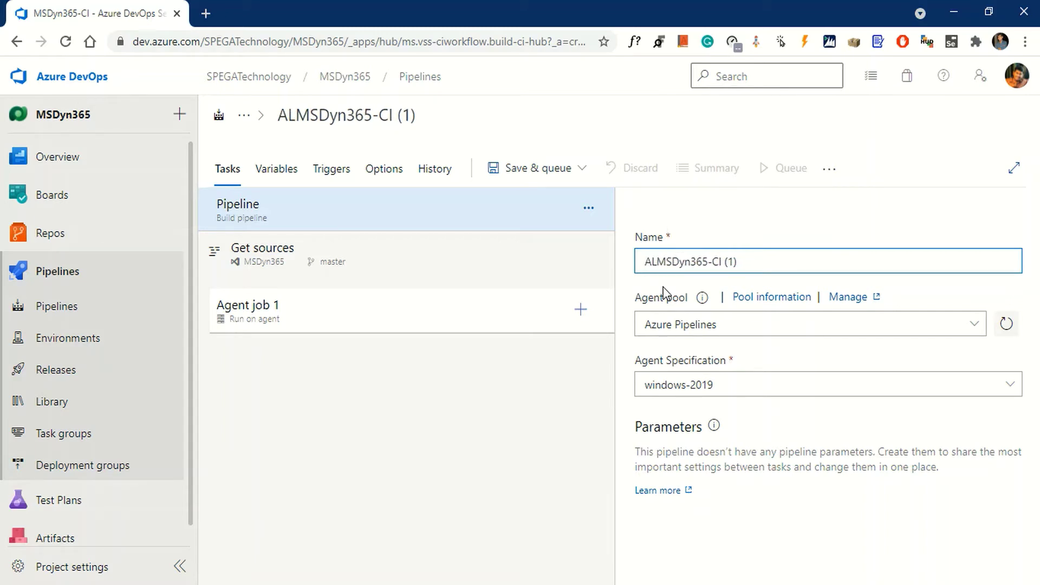
type("ALM")
type("=")
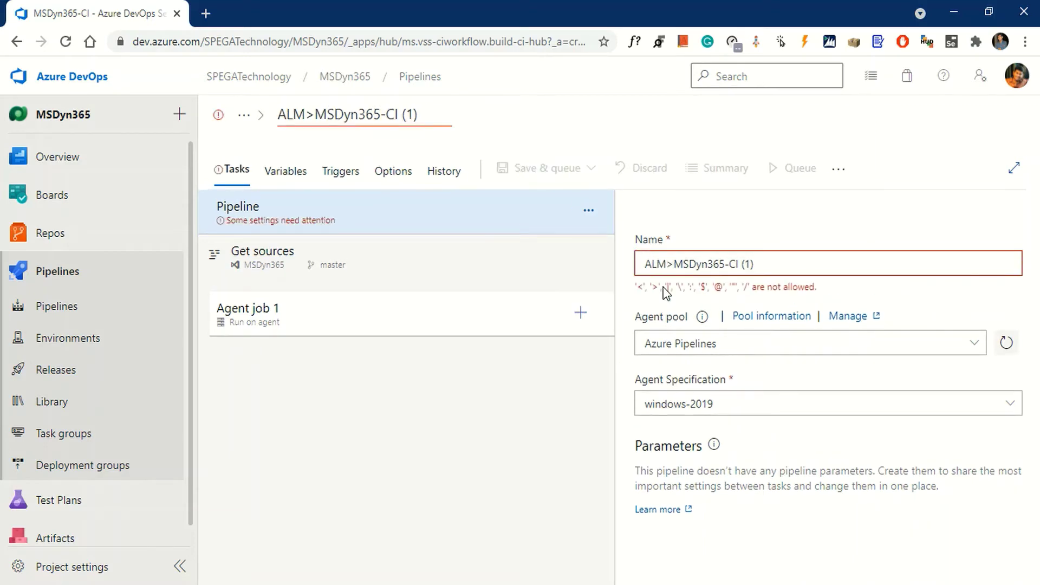
key("BackSpace")
type(".")
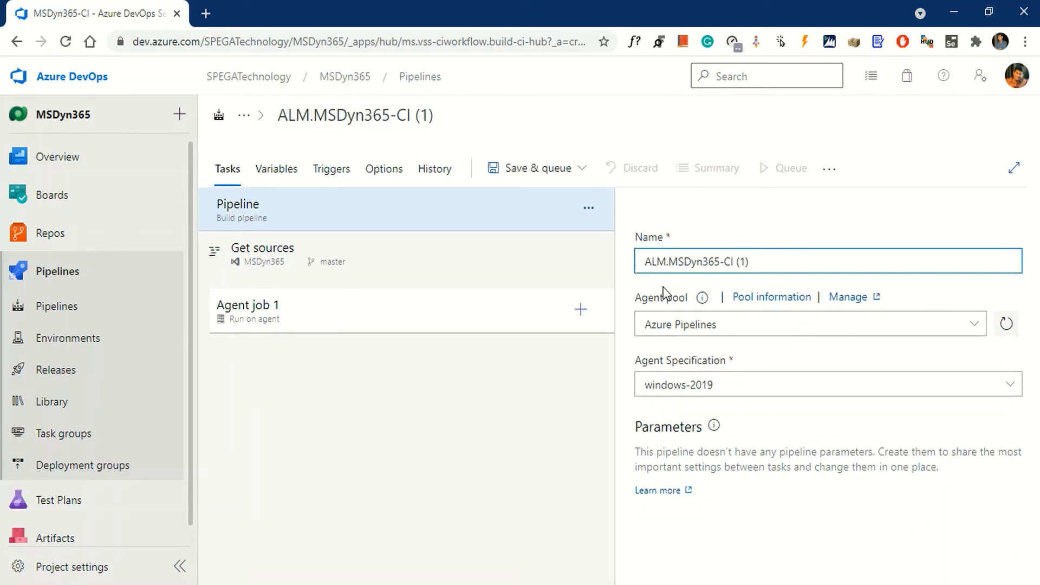
type("Buil")
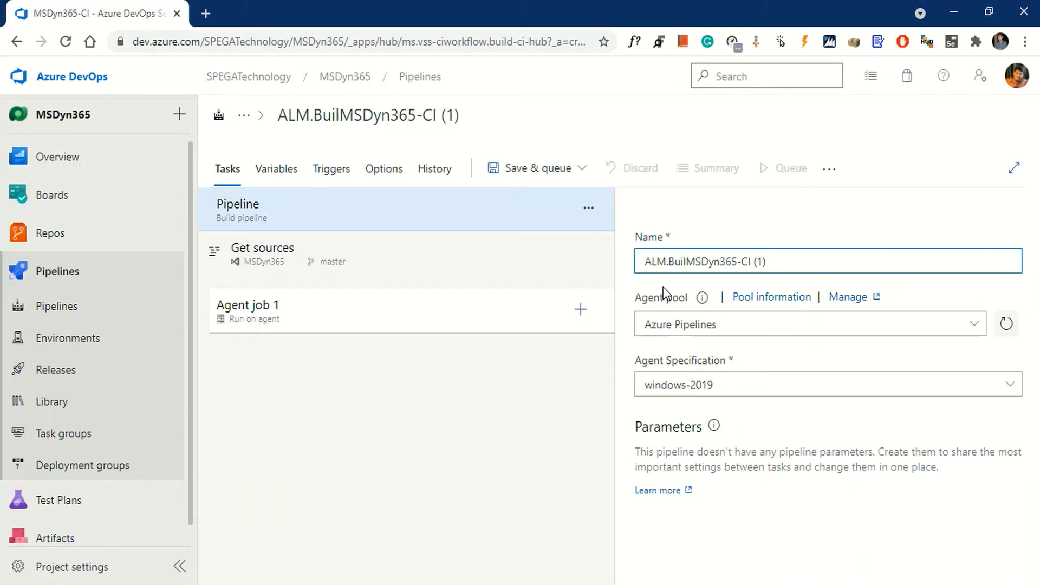
type("d")
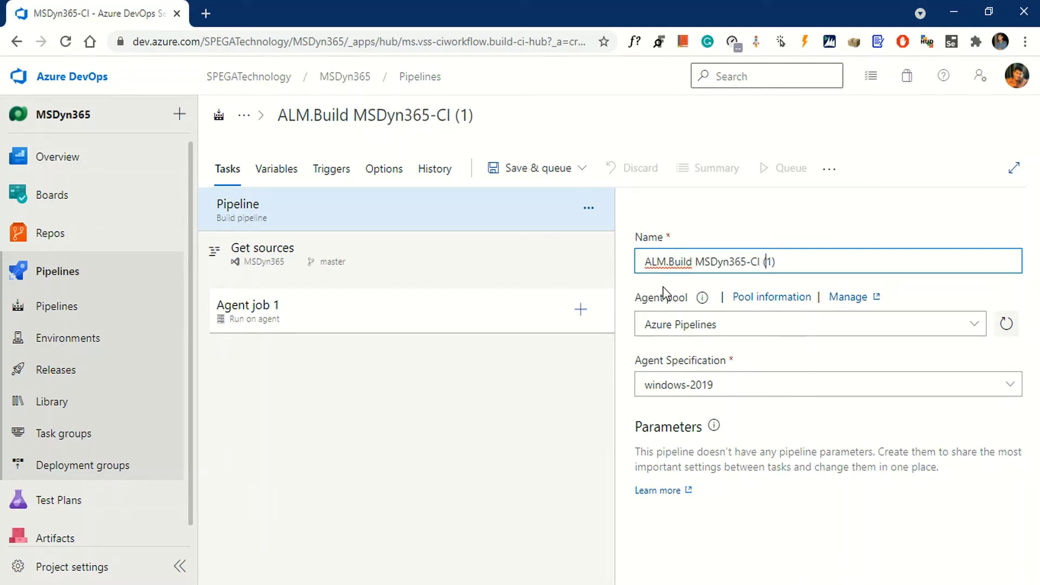
key("BackSpace")
key("BackSpace")
key("BackSpace")
Step: Save the newly named build pipeline
left_click(555, 172)
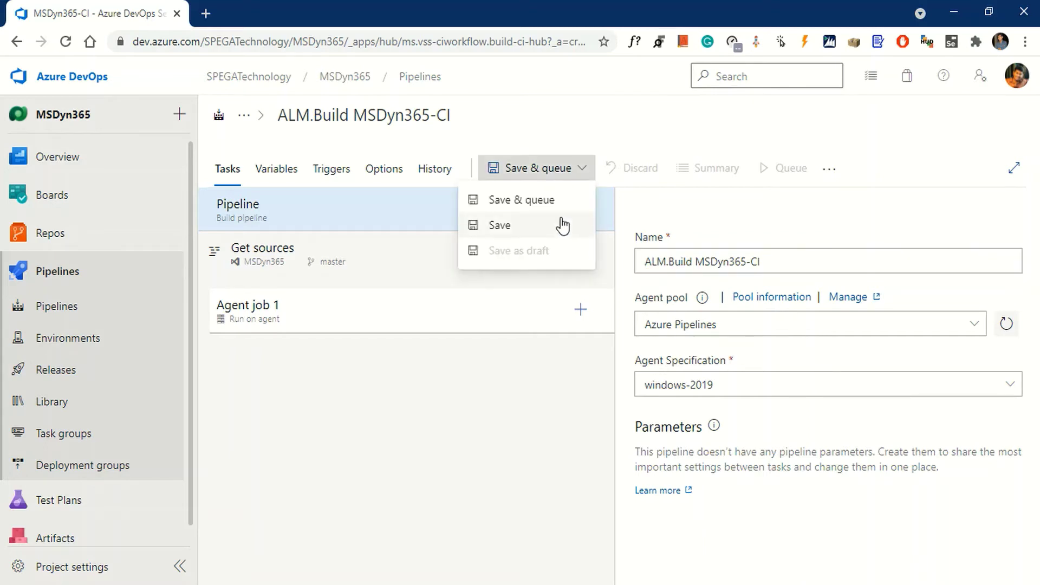
left_click(562, 226)
left_click(582, 413)
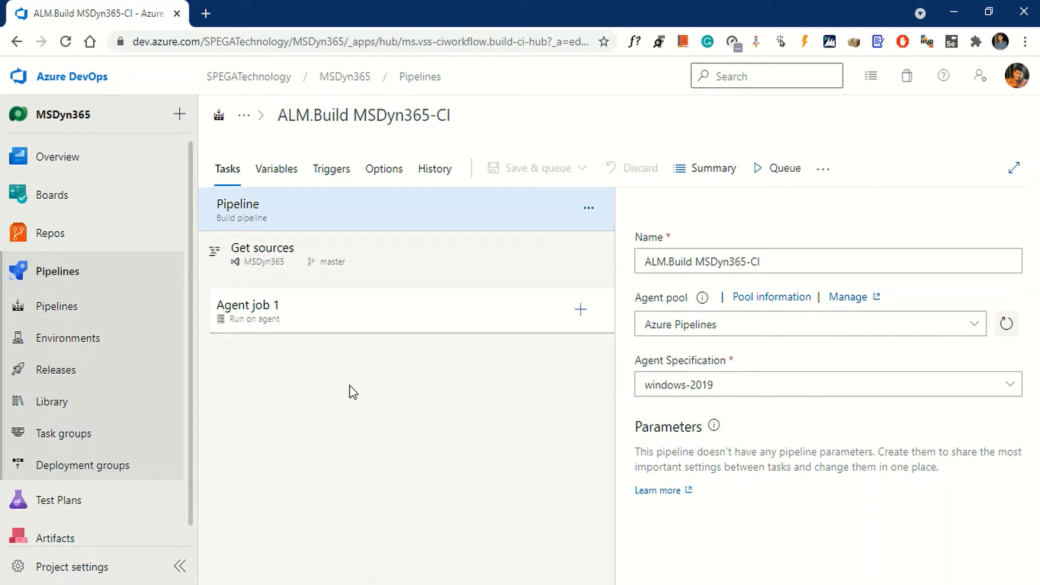
Step: Allow scripts to access the OAuth token in Agent job 1 and save the pipeline
left_click(362, 321)
scroll(797, 341, "down", 4)
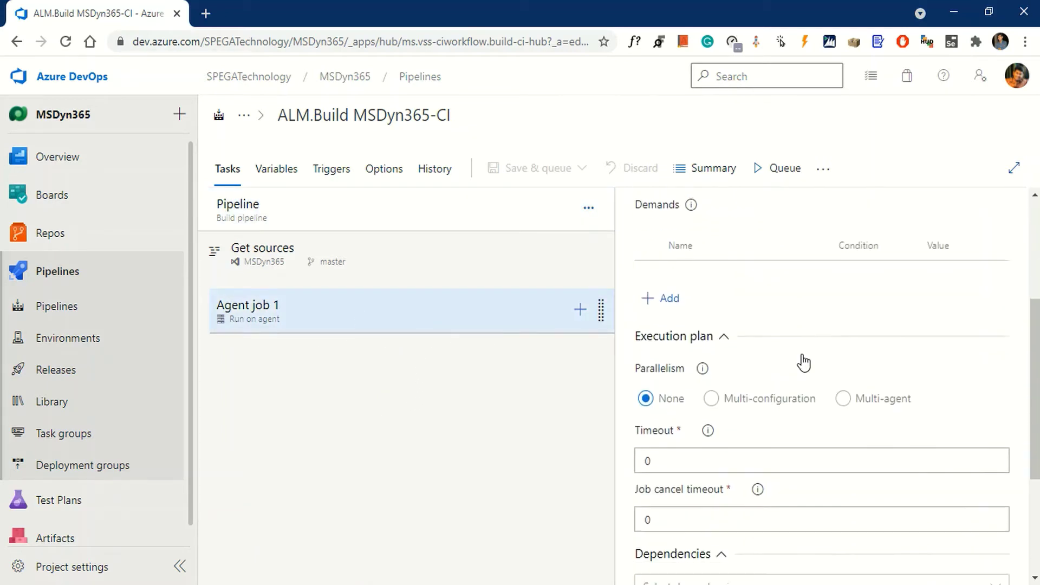
scroll(804, 363, "down", 4)
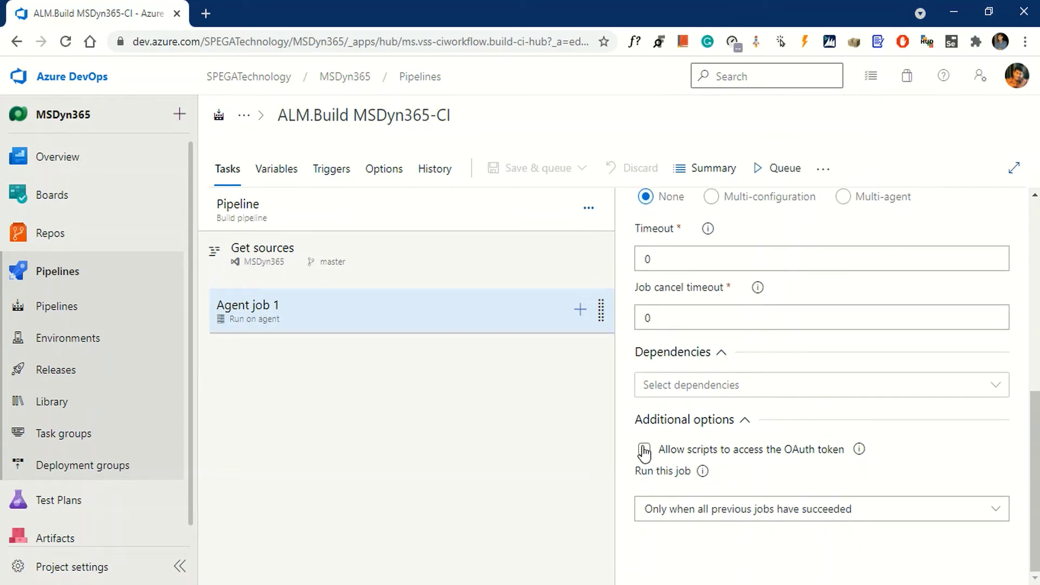
left_click(643, 450)
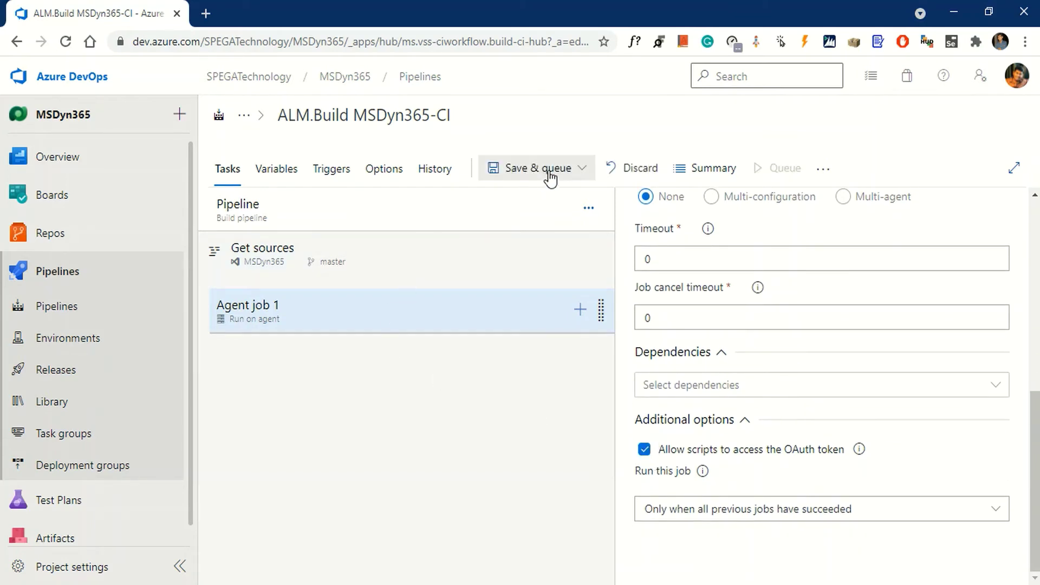
left_click(581, 168)
left_click(519, 233)
left_click(588, 383)
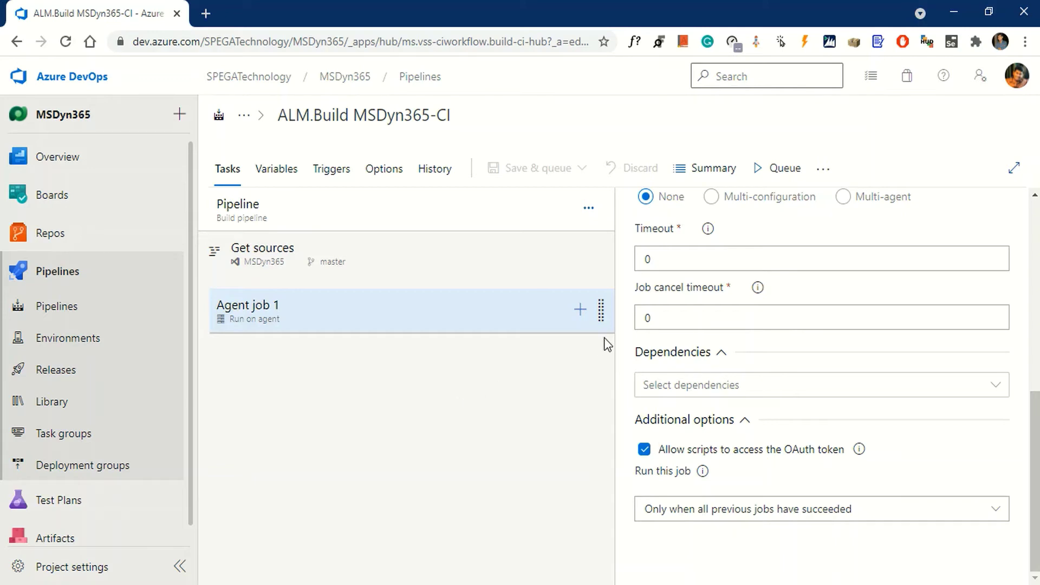
Step: Search the available tasks for Power Platform and add the Power Platform Tool Installer task to Agent job 1
left_click(578, 311)
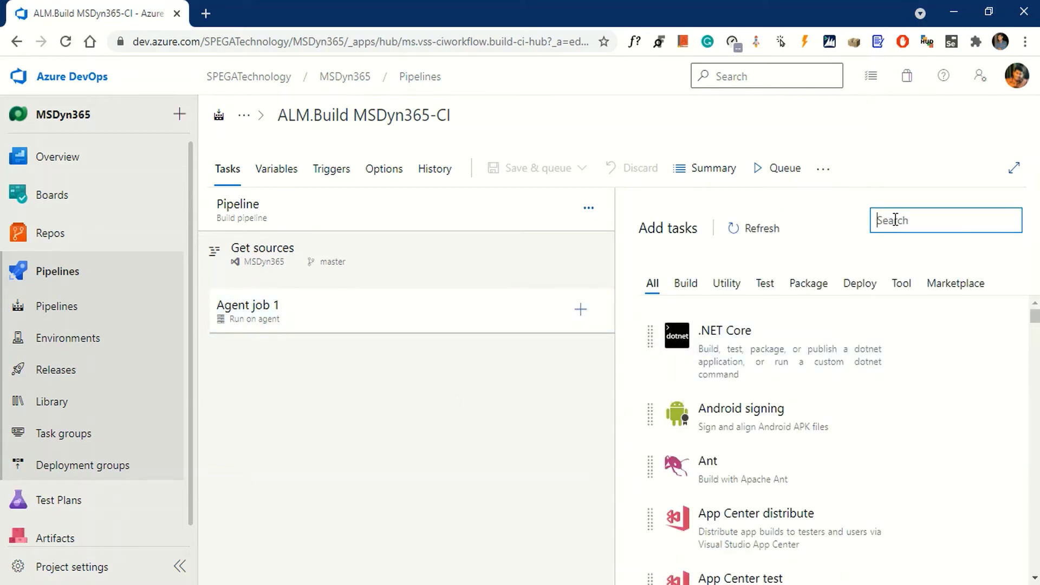
type("Power")
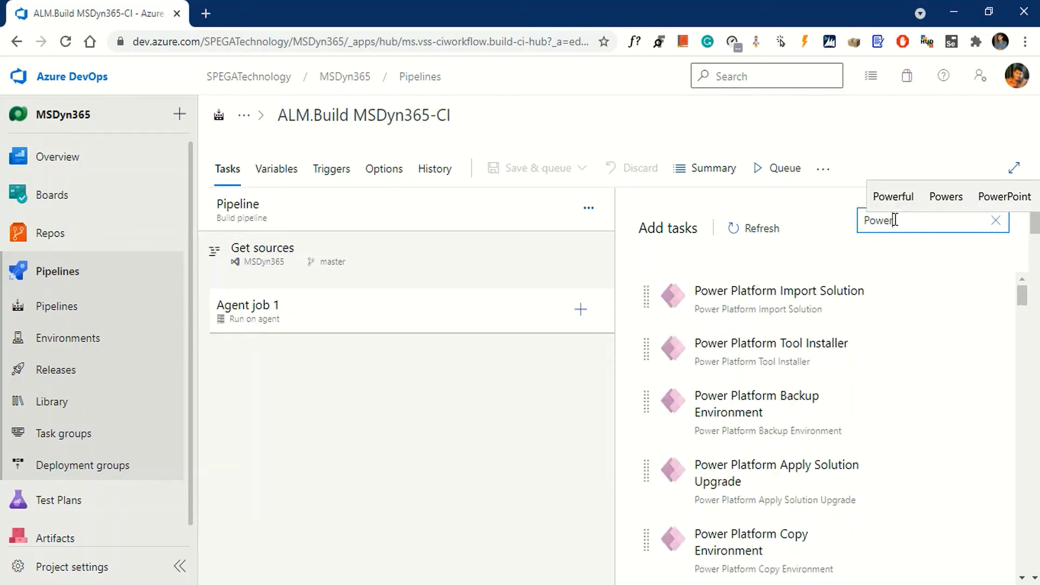
type(" Platform")
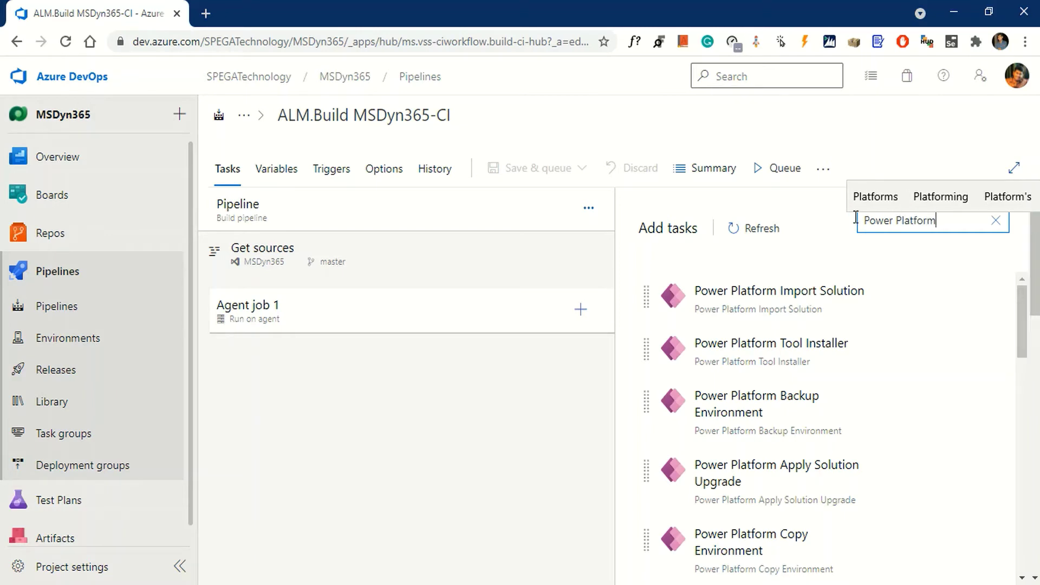
mouse_move(857, 432)
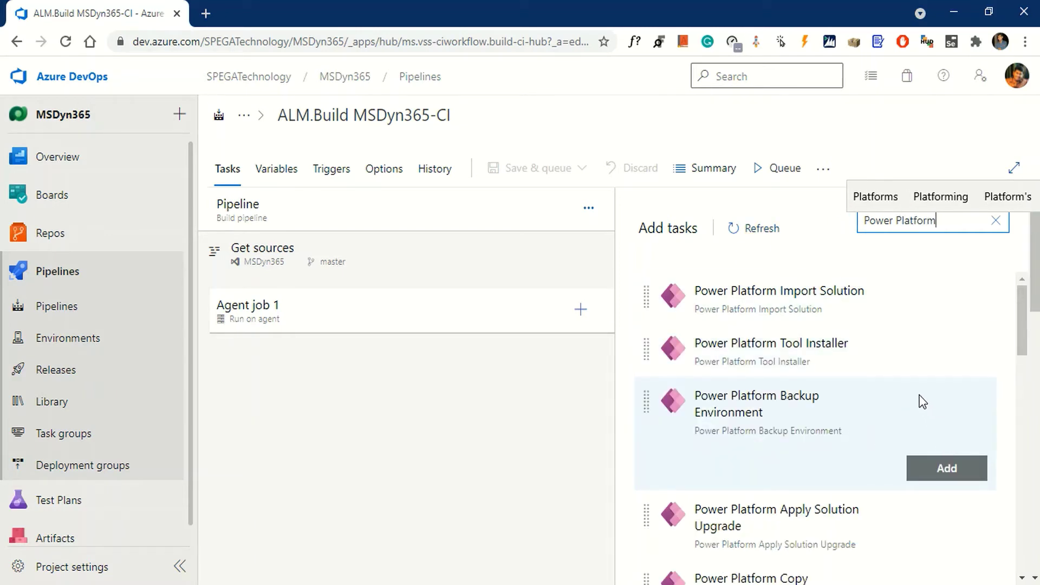
left_click(948, 400)
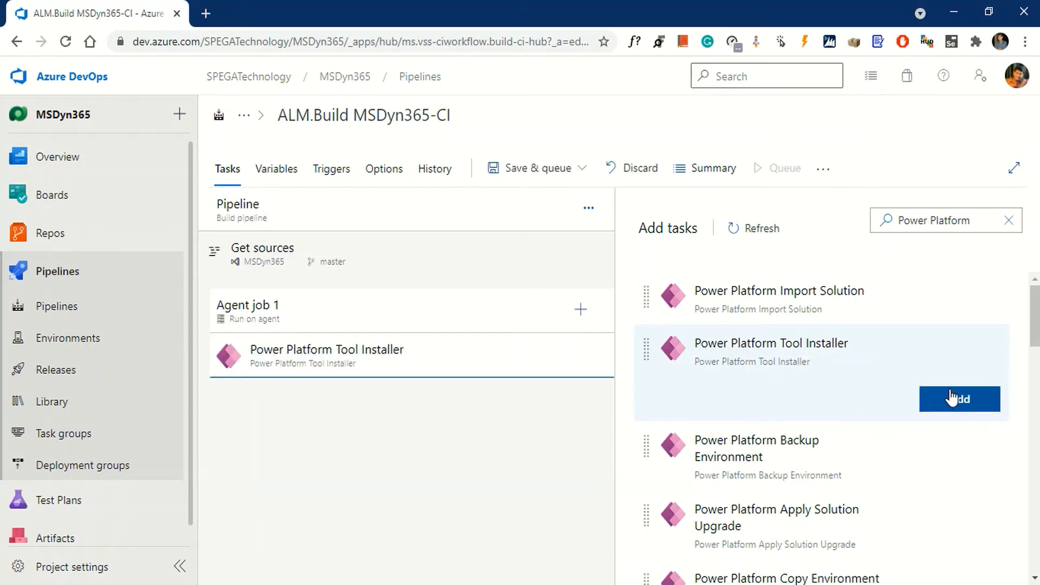
Step: Add the Power Platform Export Solution task to Agent job 1, following the Tool Installer task
scroll(924, 374, "down", 3)
scroll(925, 376, "down", 3)
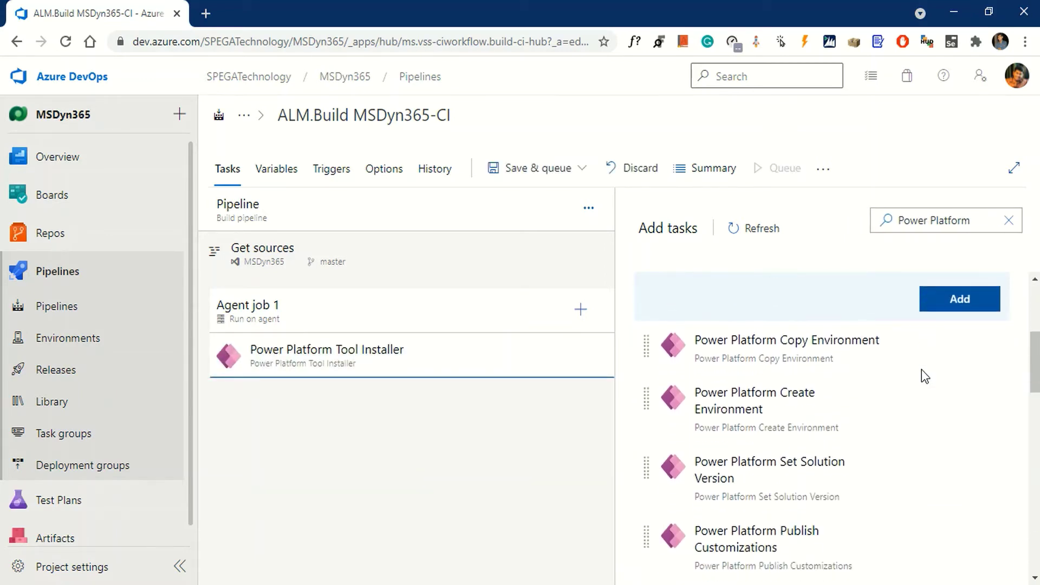
scroll(922, 374, "down", 2)
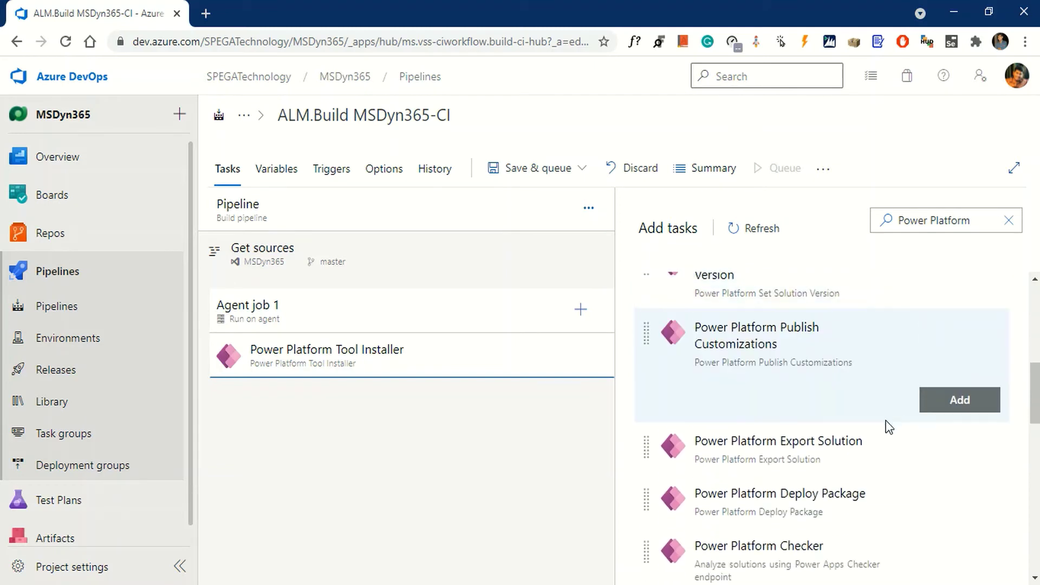
left_click(965, 463)
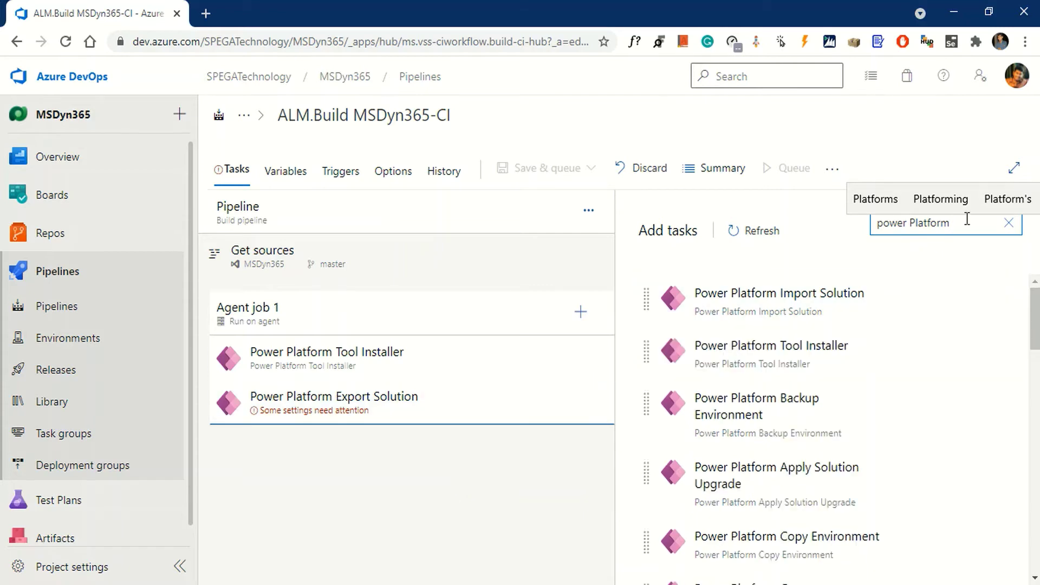
Step: Search the available tasks for "artifac" and add the Publish build artifacts task to Agent job 1
left_click_drag(967, 219, 833, 224)
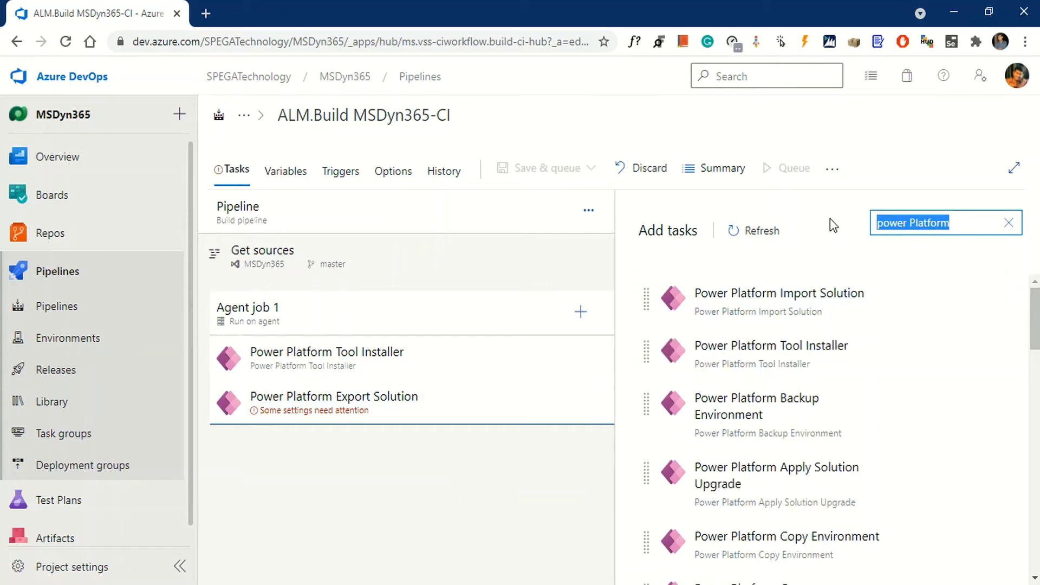
type("art")
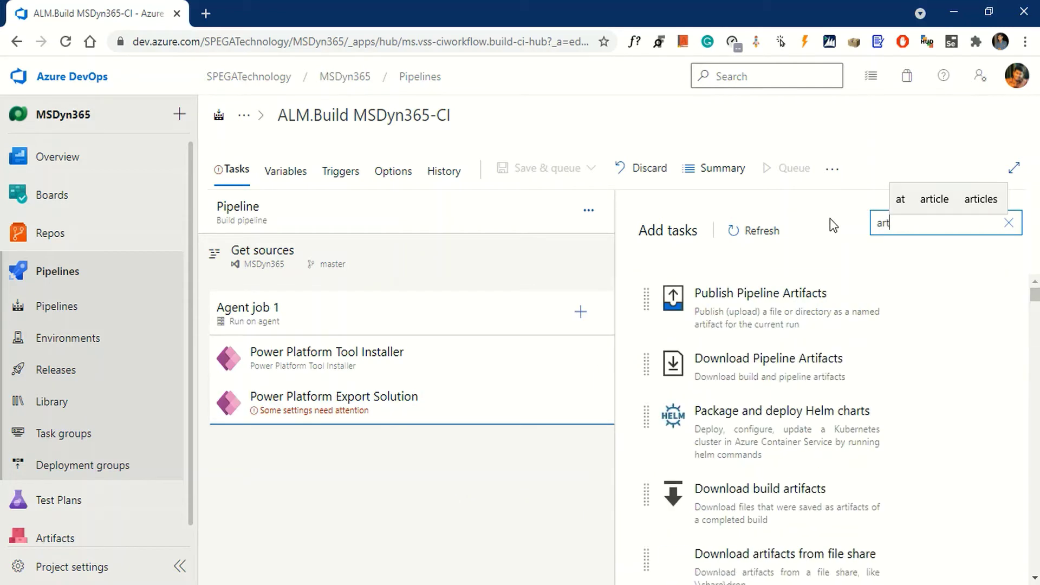
type("if")
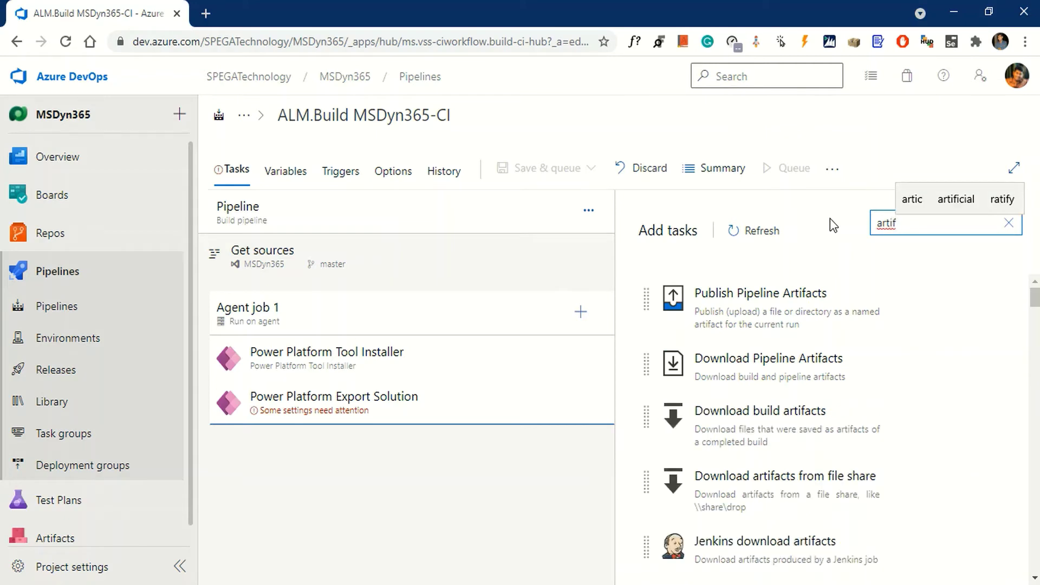
type("ac")
scroll(942, 508, "down", 3)
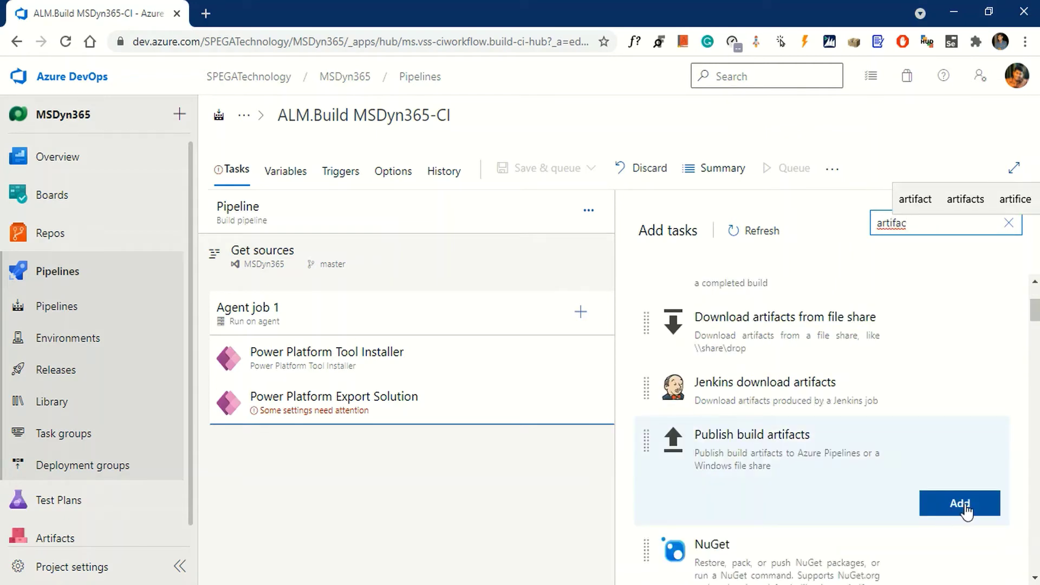
left_click(963, 507)
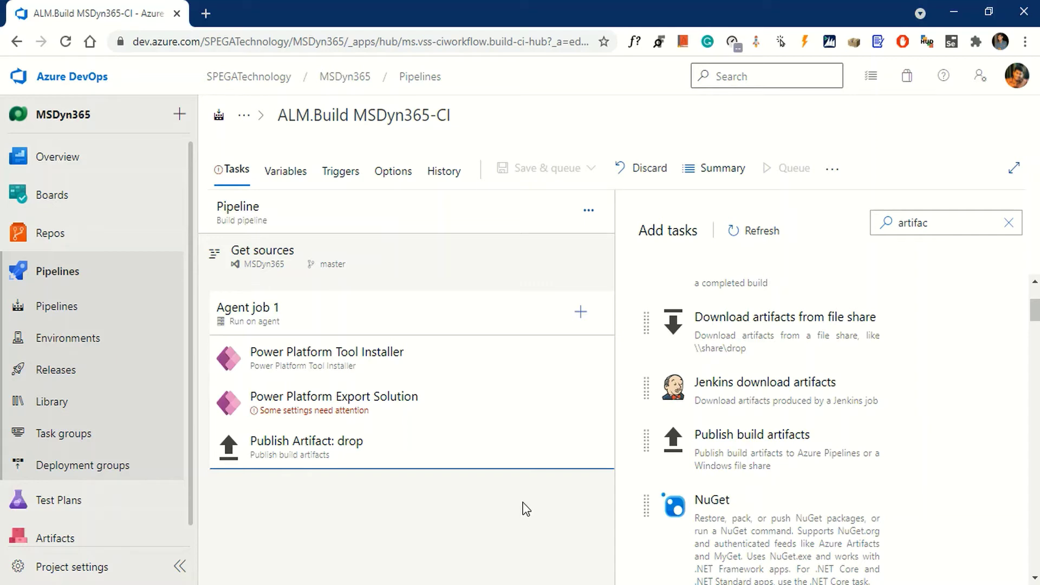
Step: Set the Power Platform Export Solution task to Service Principal/client secret authentication with the ALM.Build service connection
left_click(356, 408)
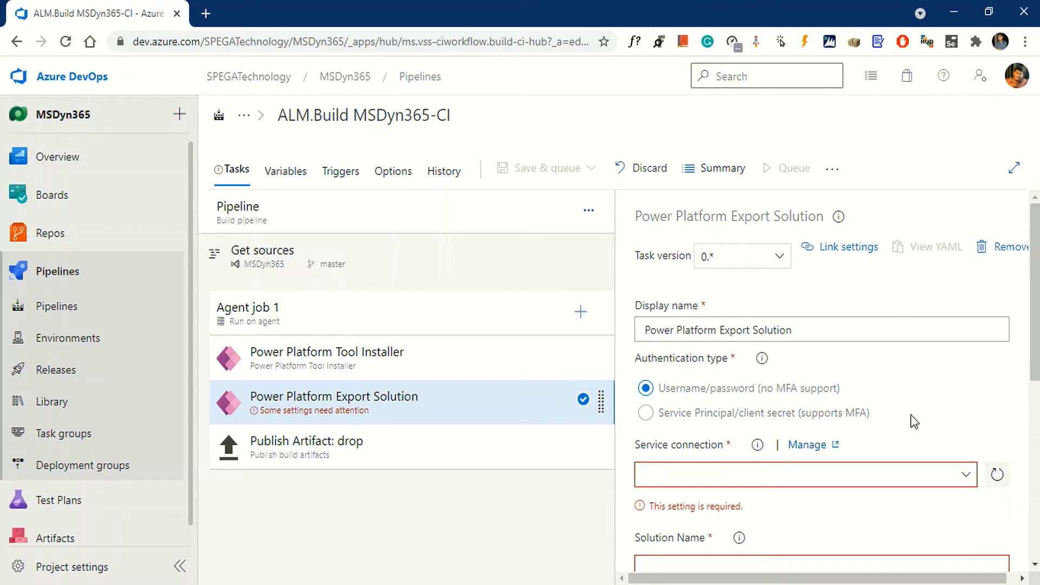
scroll(919, 420, "down", 1)
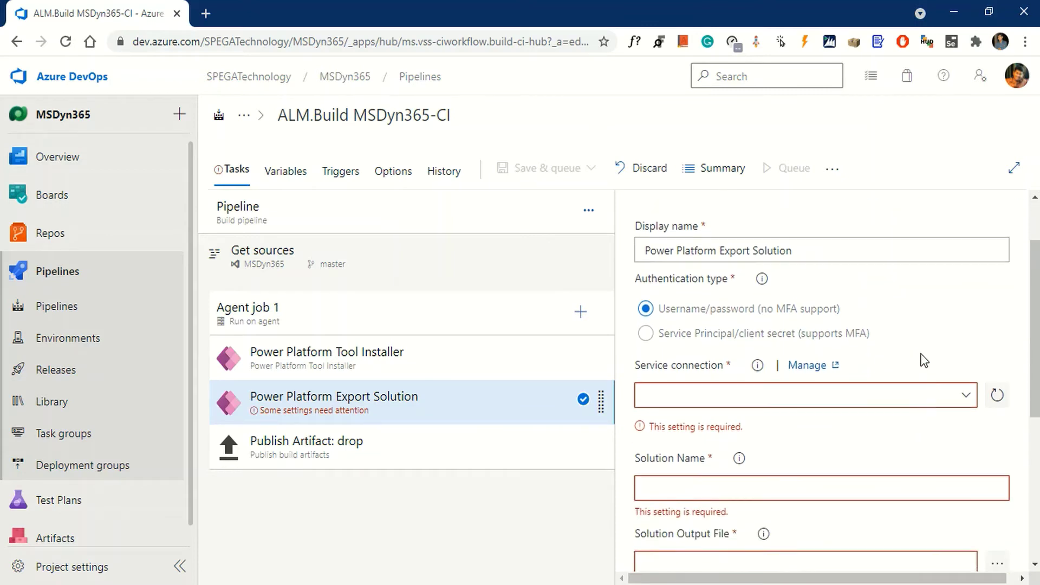
left_click(645, 334)
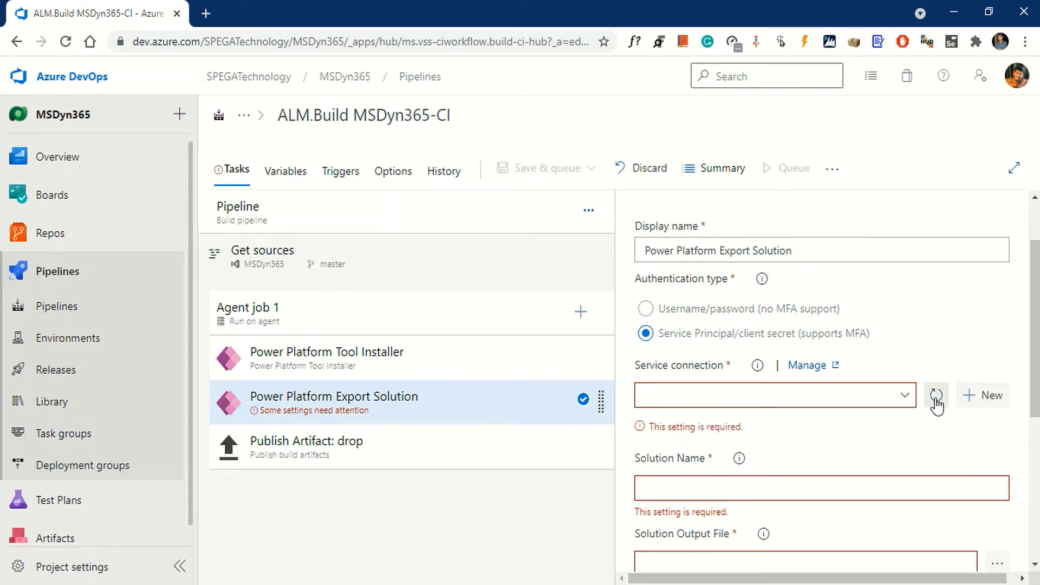
left_click(905, 395)
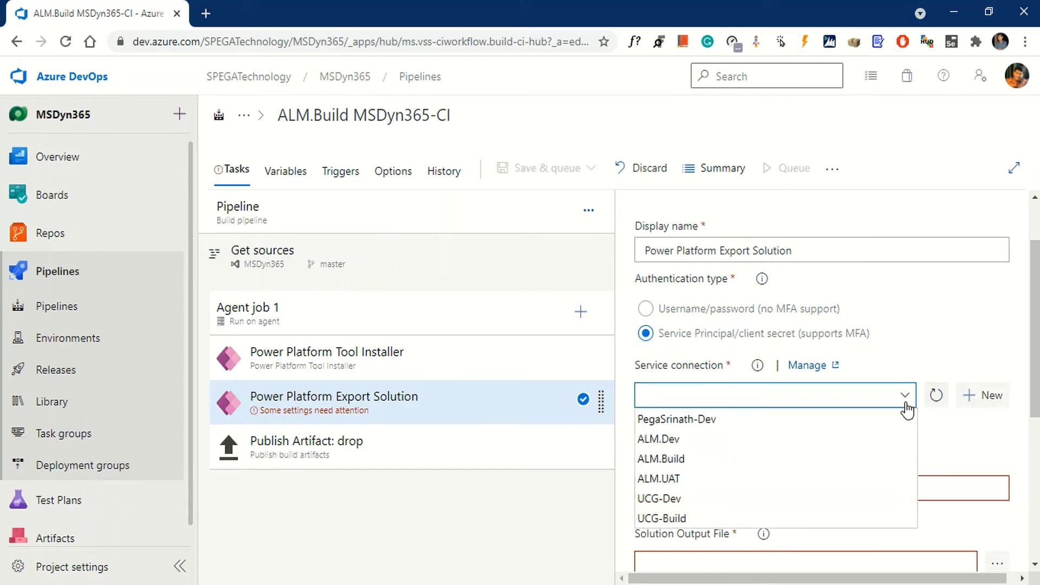
left_click(748, 465)
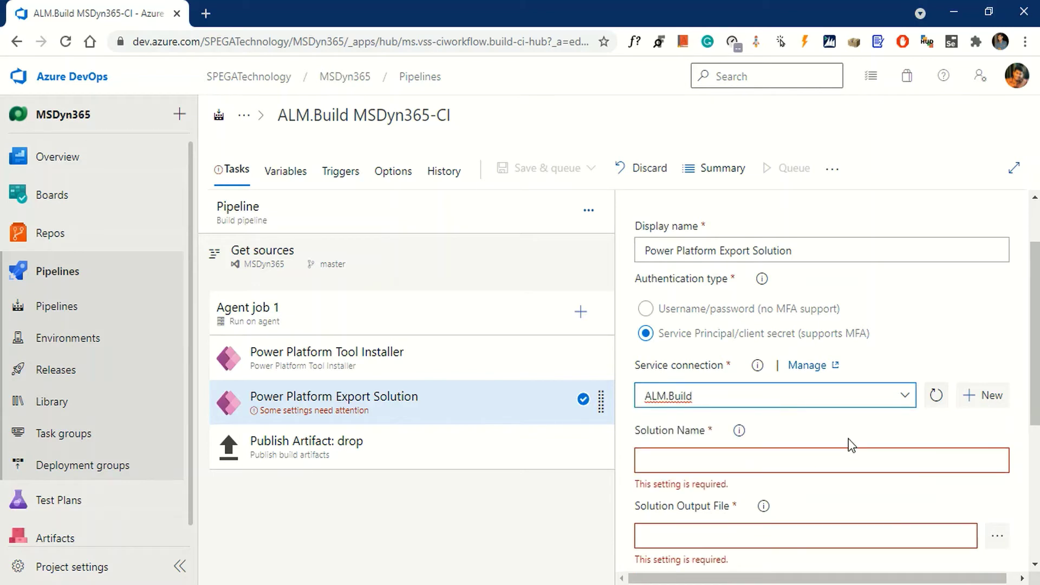
Step: Set the Export Solution task's Solution Name to $(SolutionName)
scroll(850, 445, "down", 1)
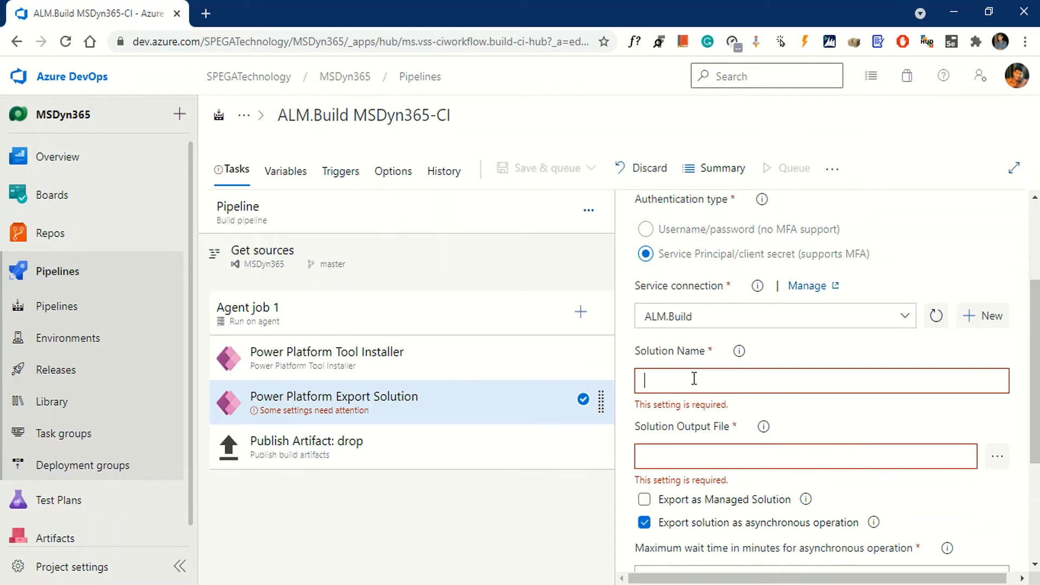
type("$")
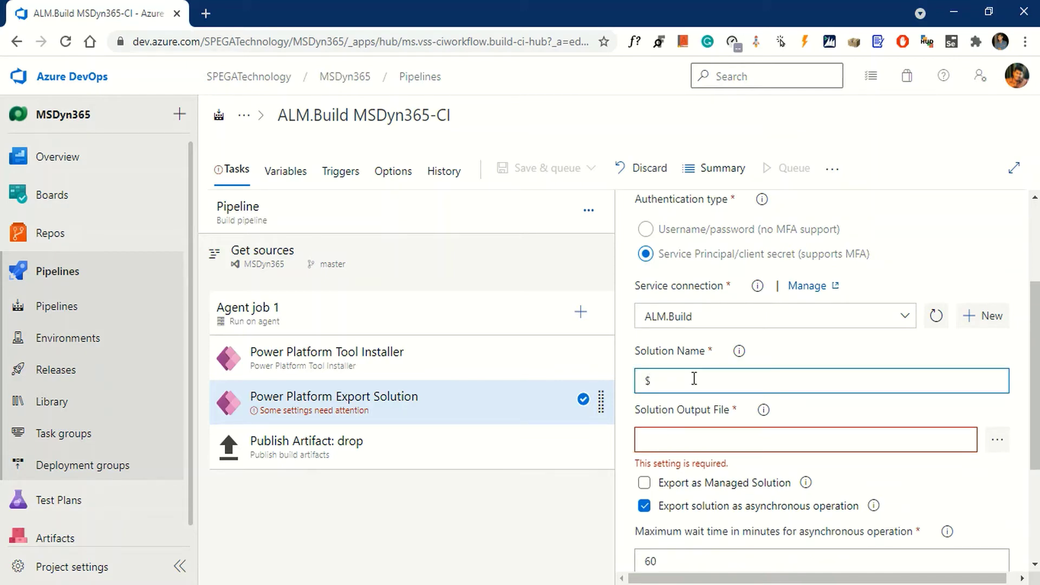
type("(So")
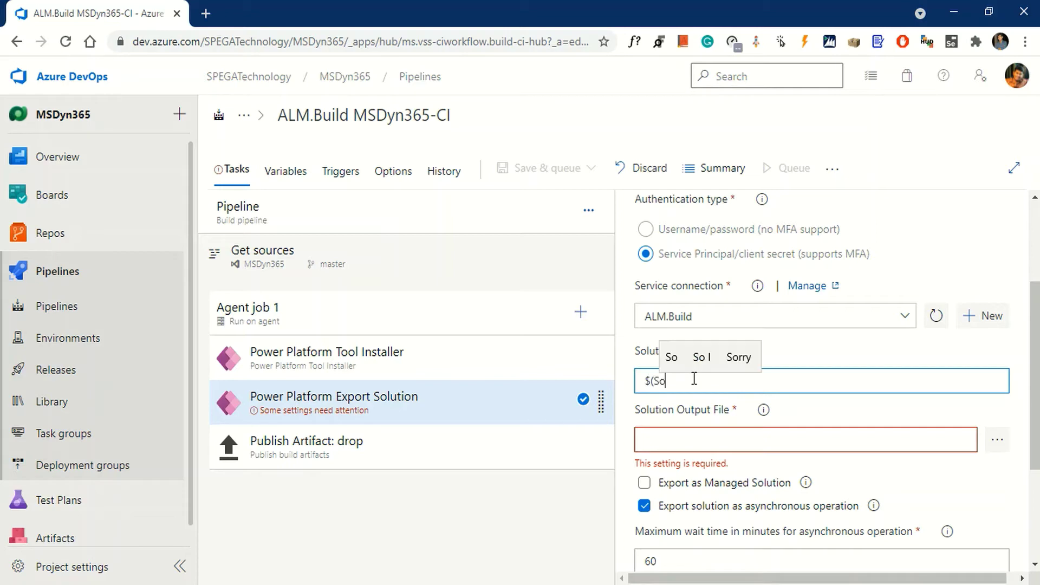
type("lution")
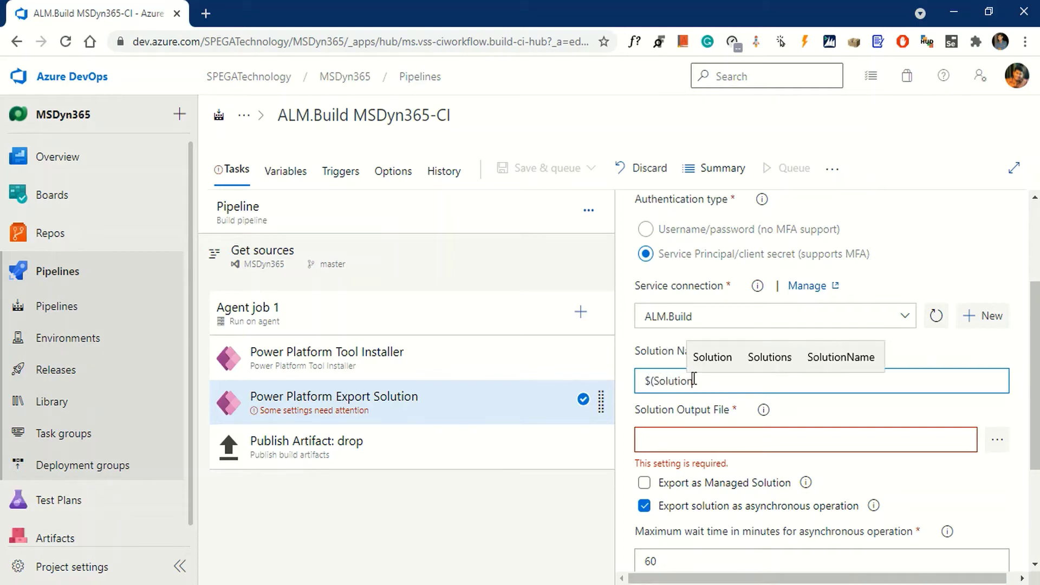
type("Name")
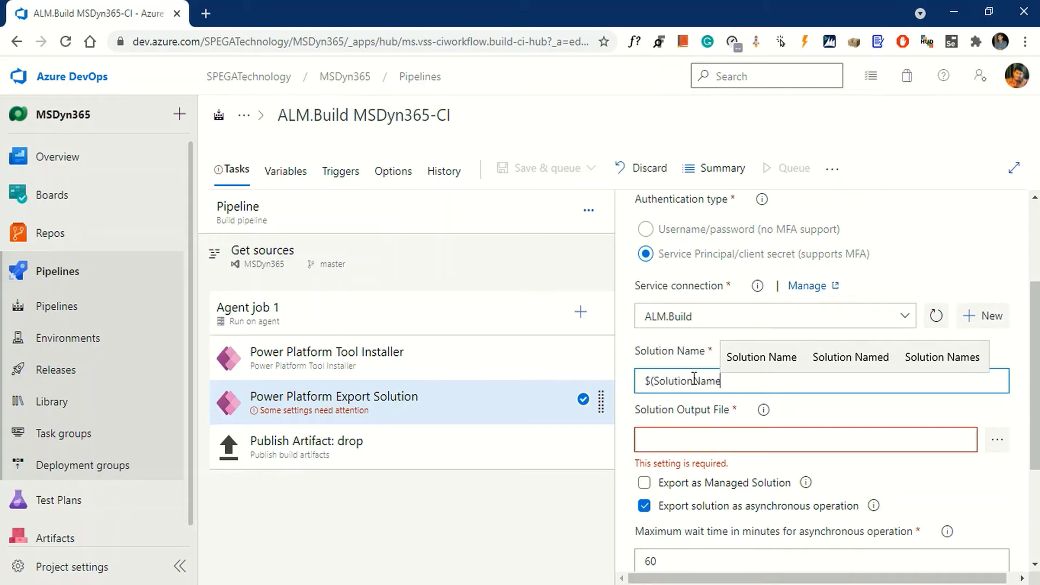
type(")")
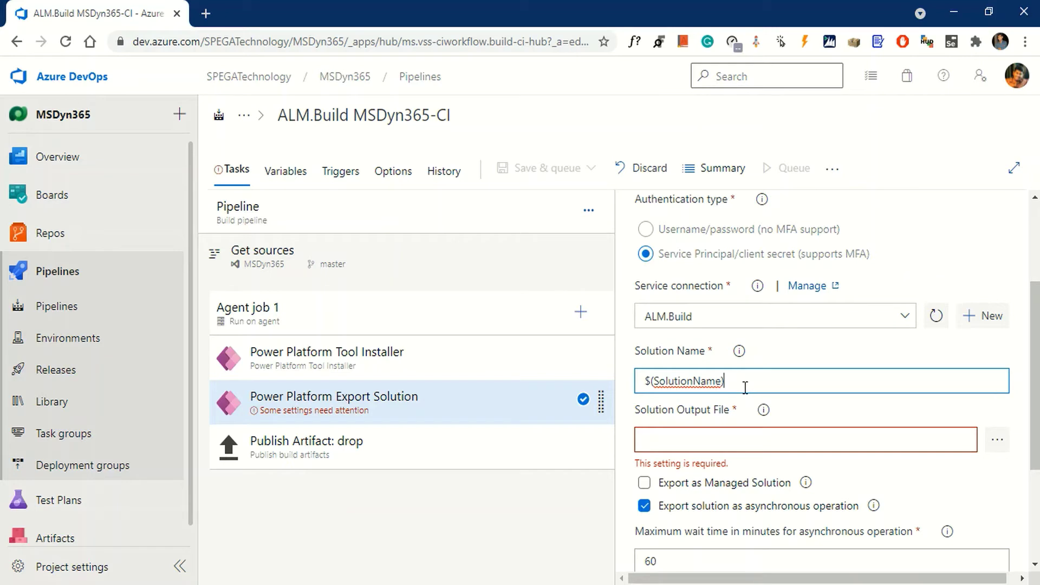
Step: Link the ALM.Group variable group to the ALM.Build MSDyn365-CI pipeline
left_click(286, 172)
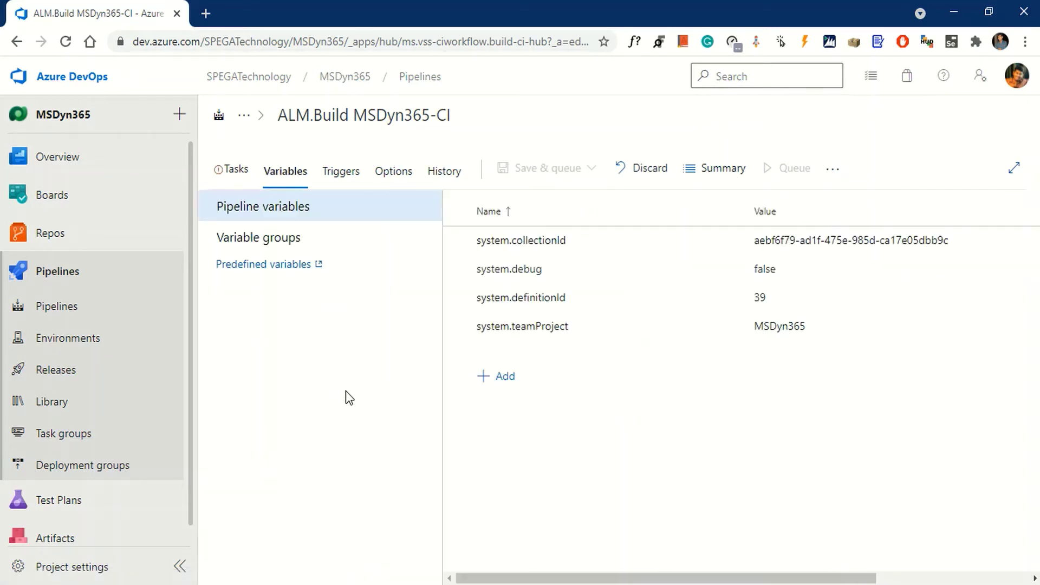
left_click(267, 239)
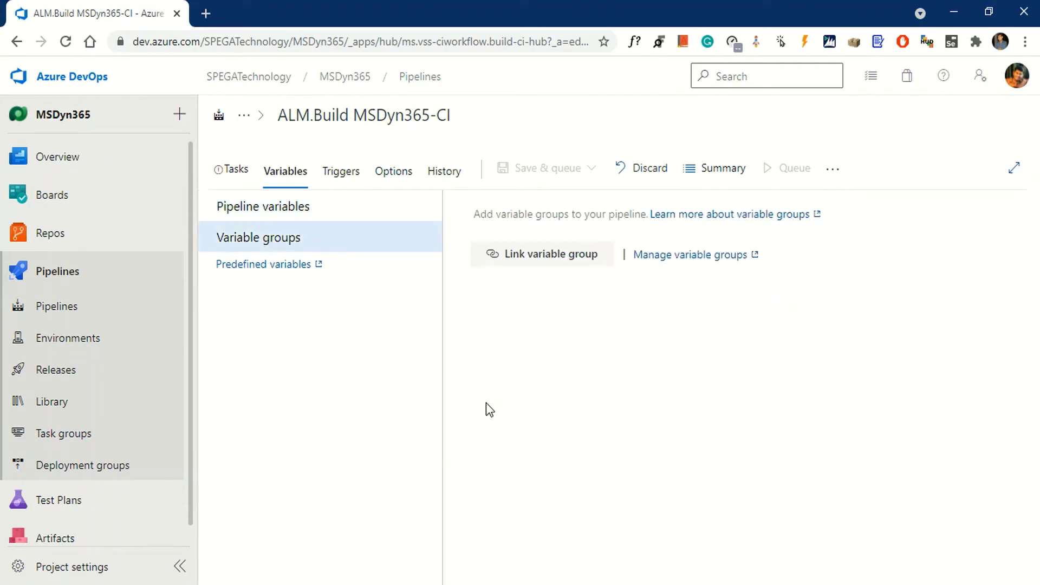
left_click(552, 264)
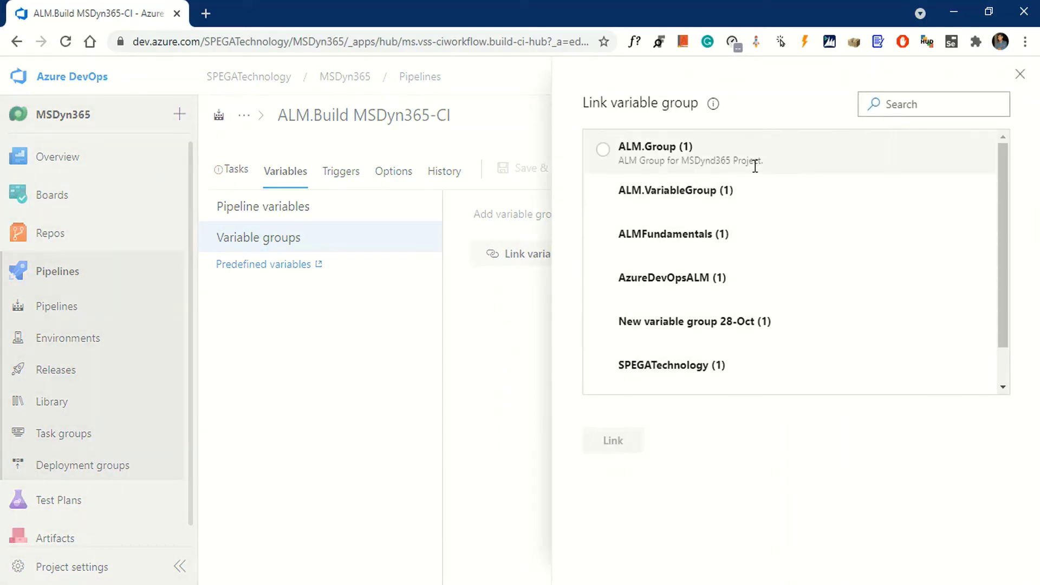
left_click(756, 161)
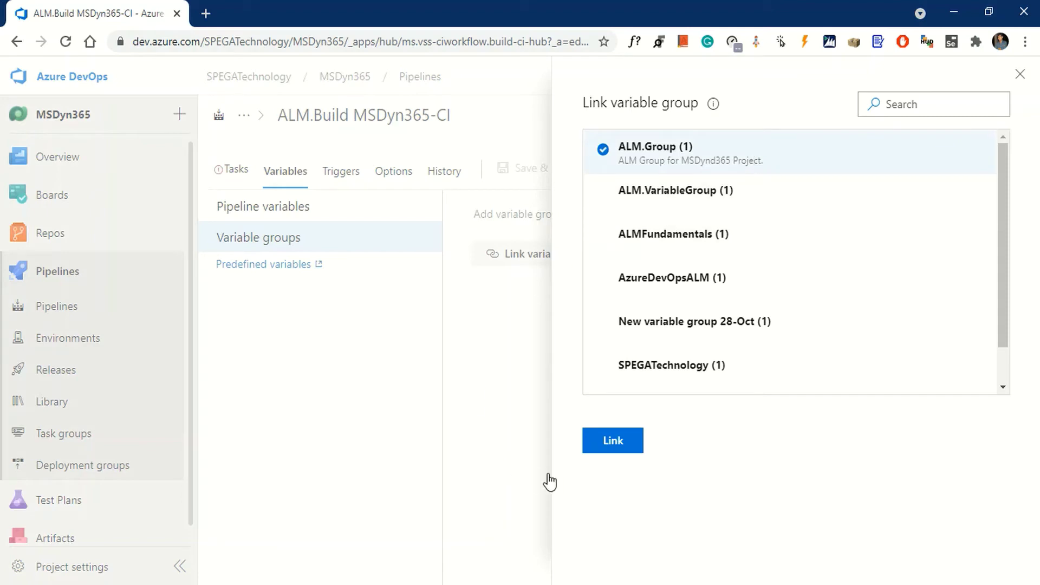
left_click(617, 446)
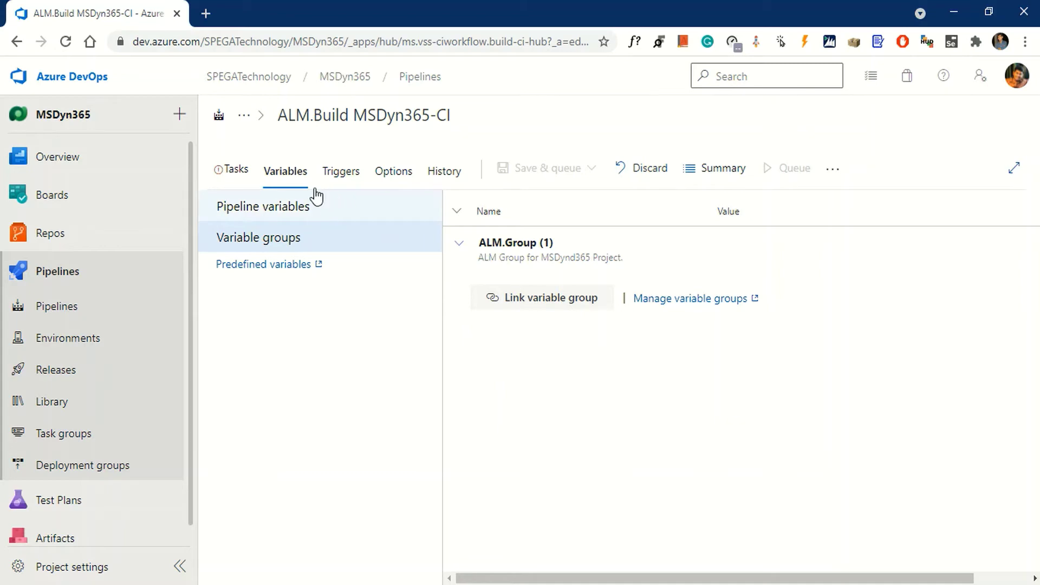
Step: Set the Power Platform Export Solution task's Solution Output File to $(Build.ArtifactStagingDirectory)\$(SolutionName)_managed.zip
left_click(237, 179)
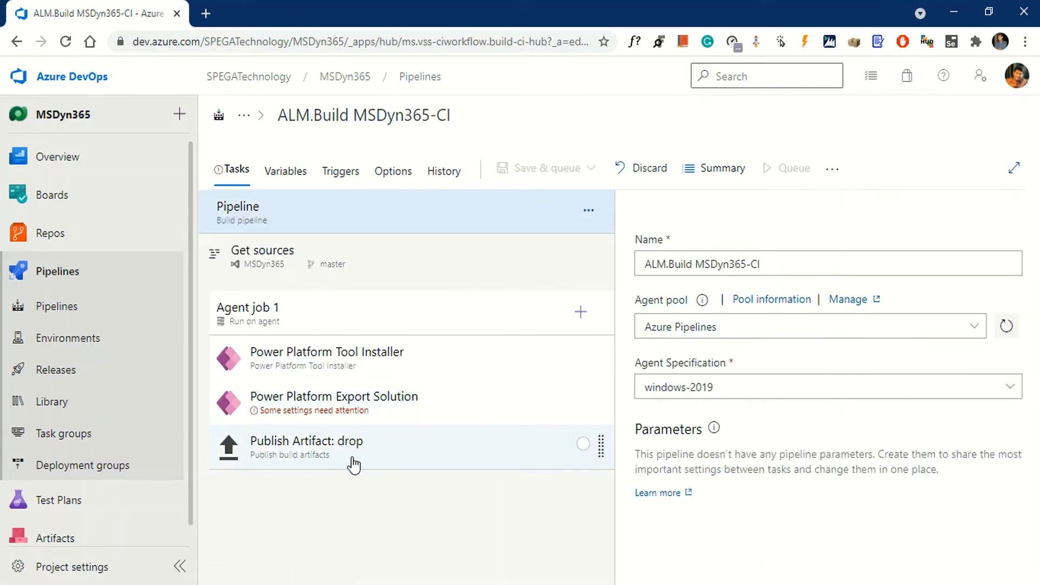
left_click(392, 415)
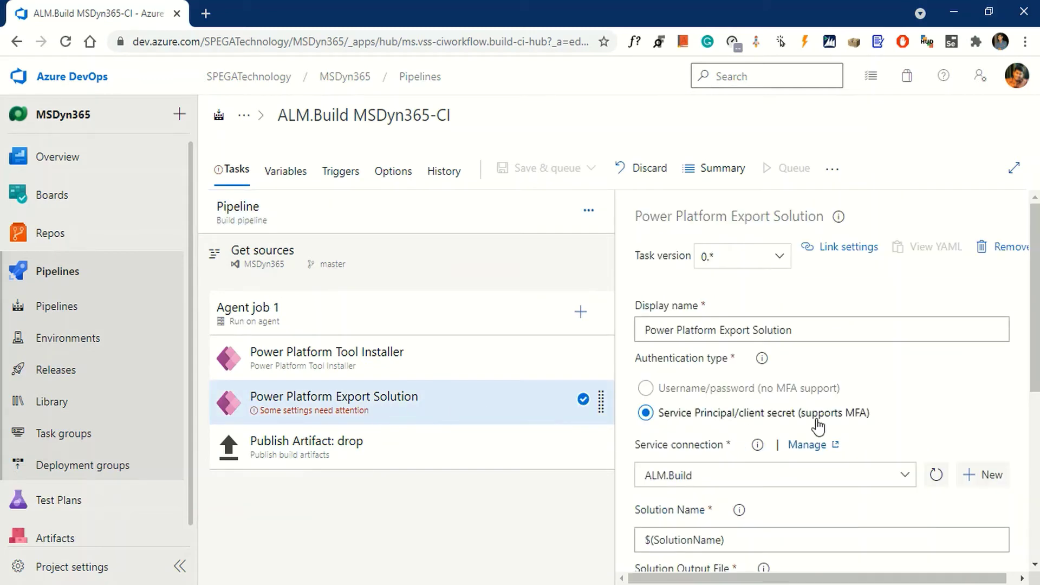
scroll(818, 426, "down", 4)
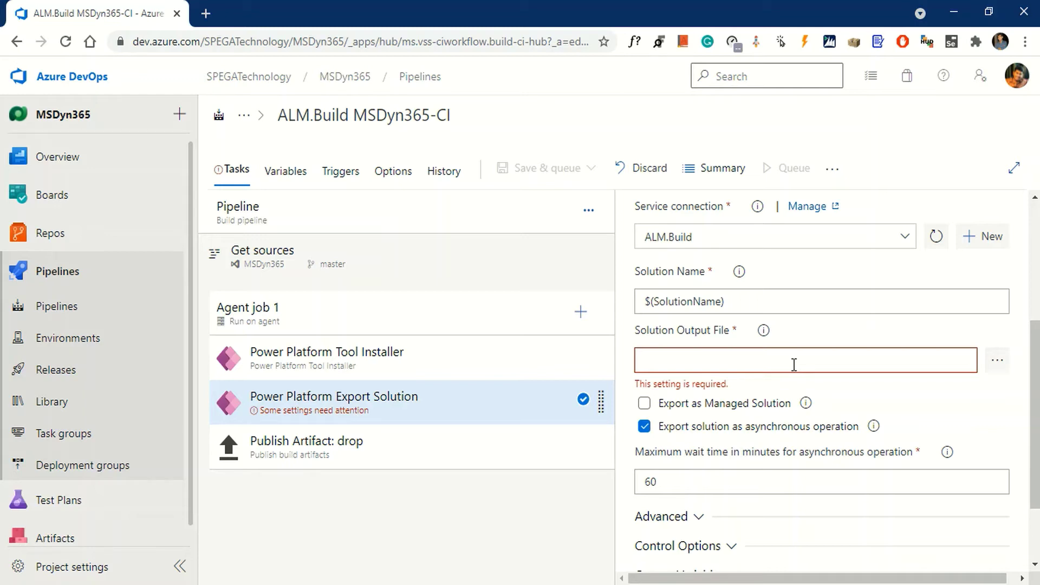
left_click(666, 360)
type("$")
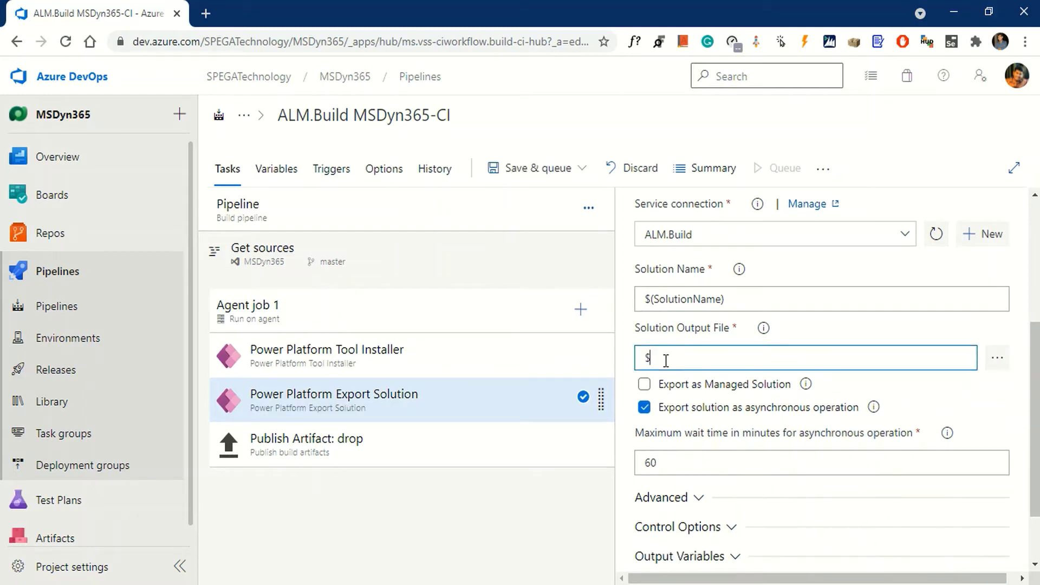
type("(Build")
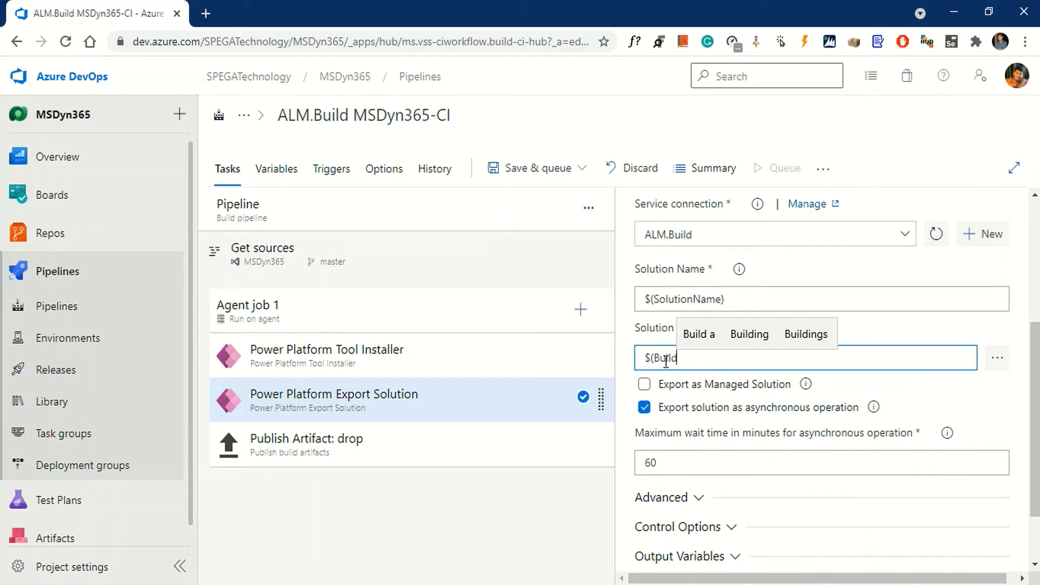
type(".")
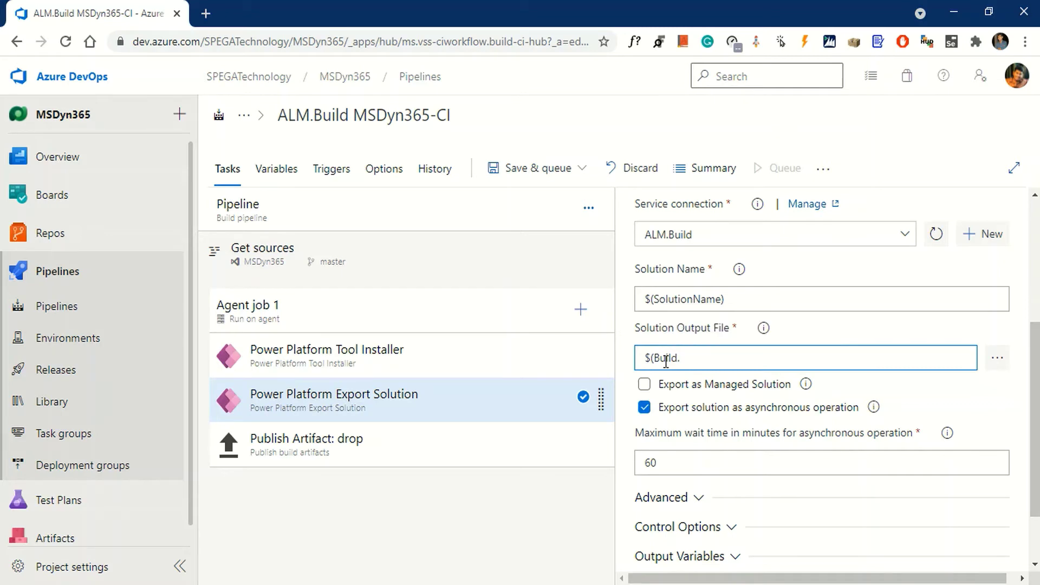
type("Ar")
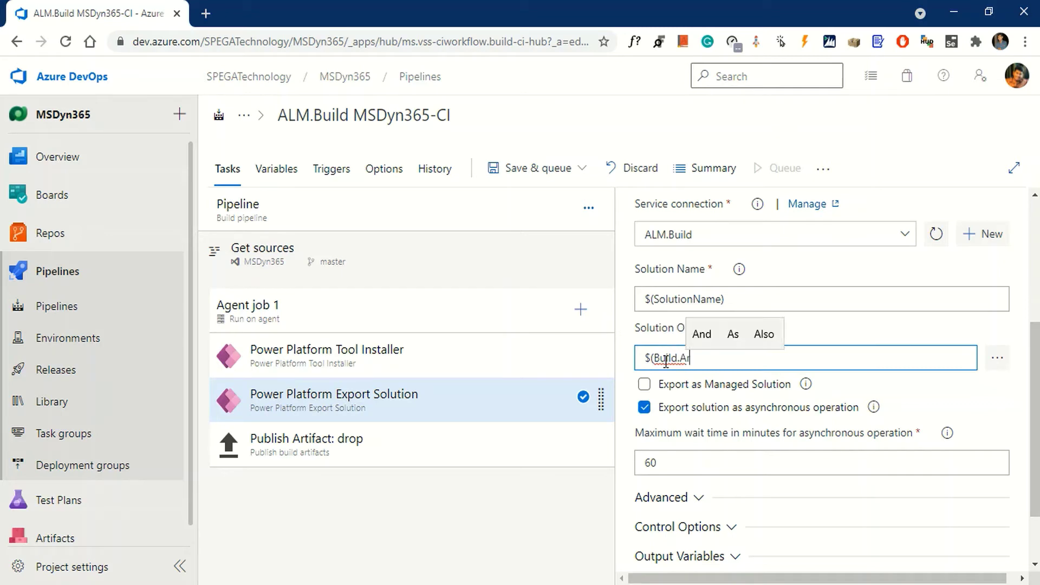
type("tif")
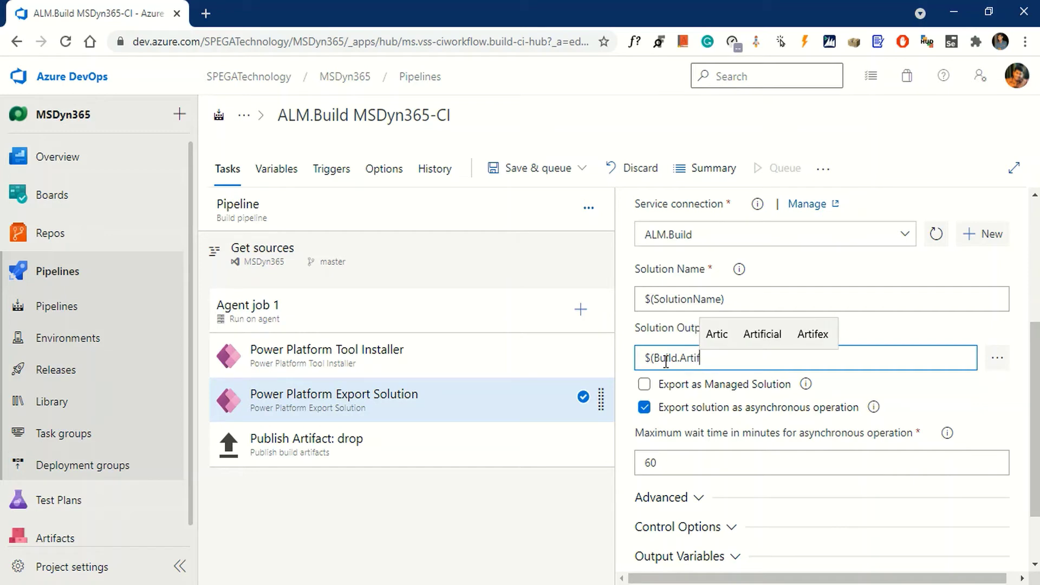
type("ac")
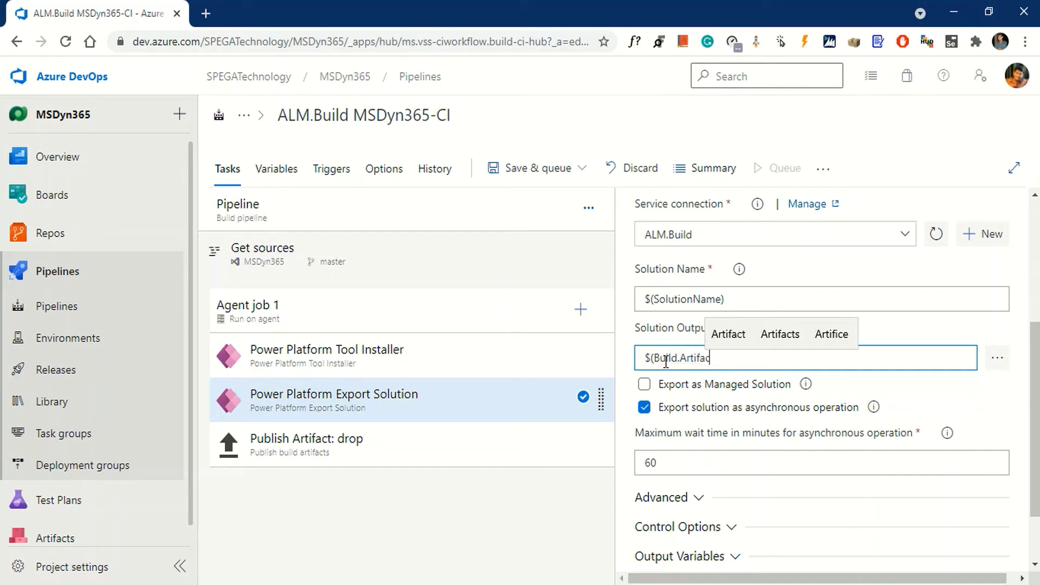
type("t")
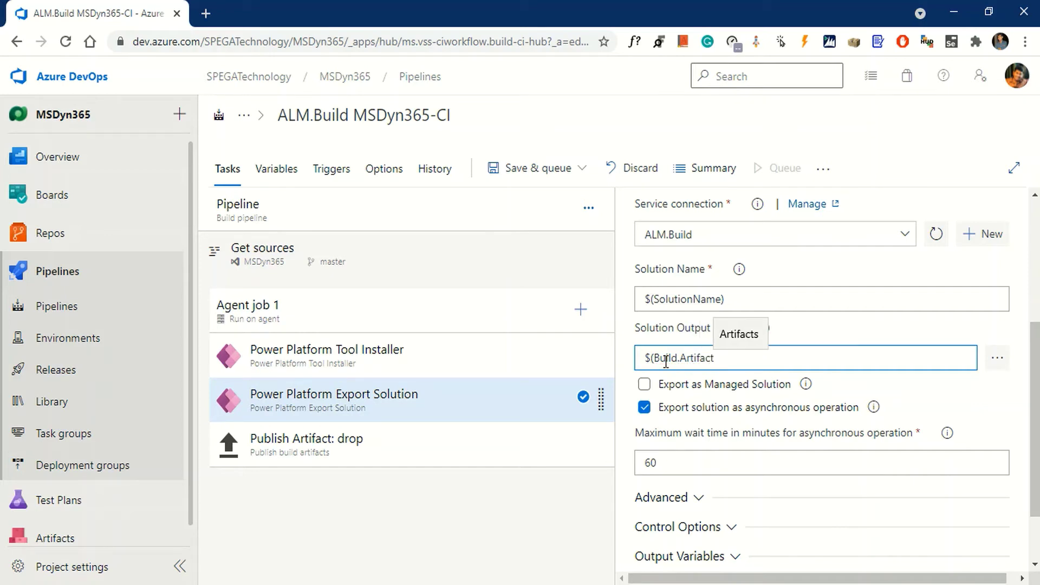
type("Sta")
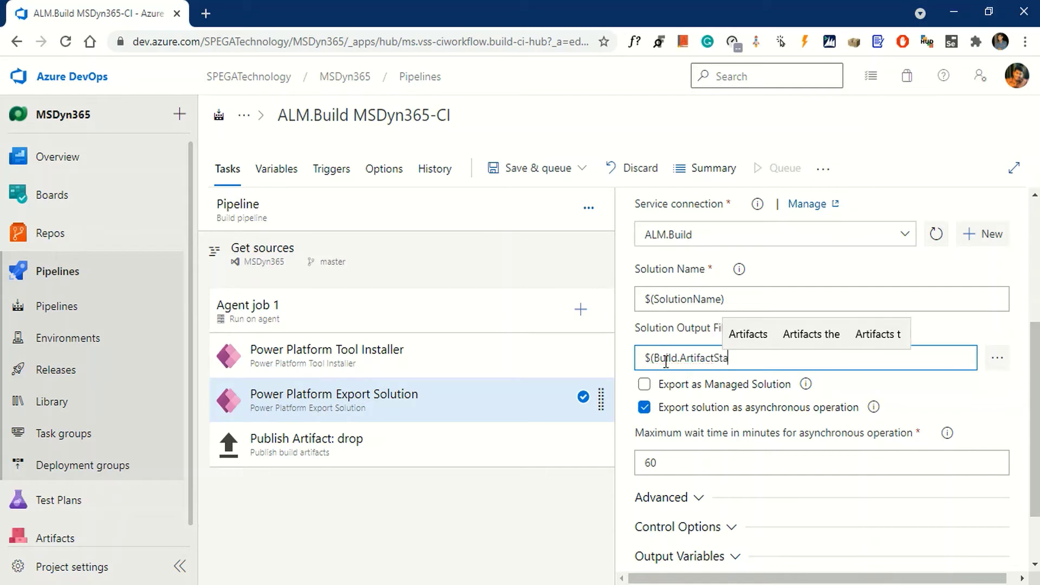
type("g")
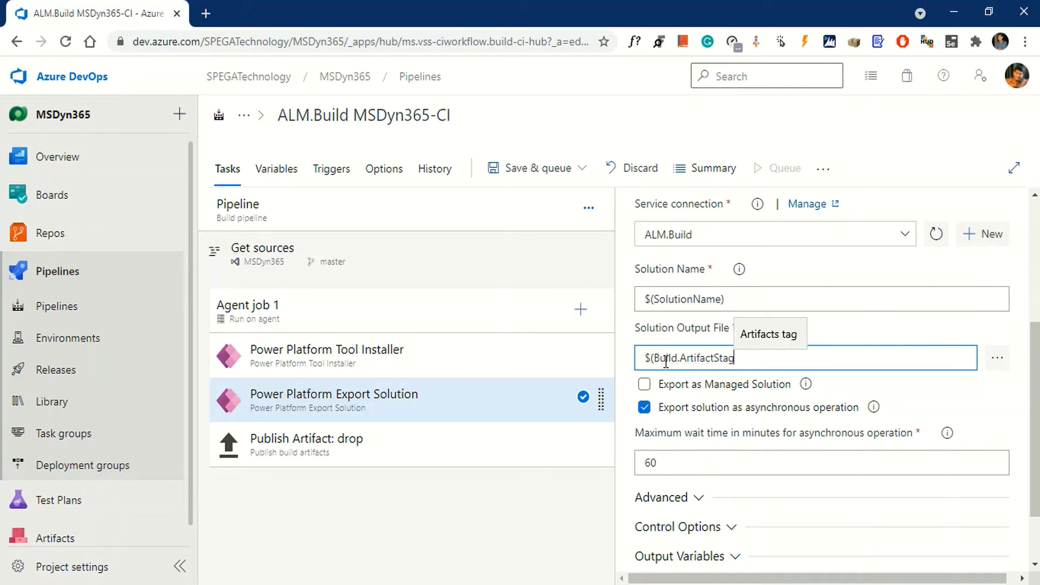
type("i")
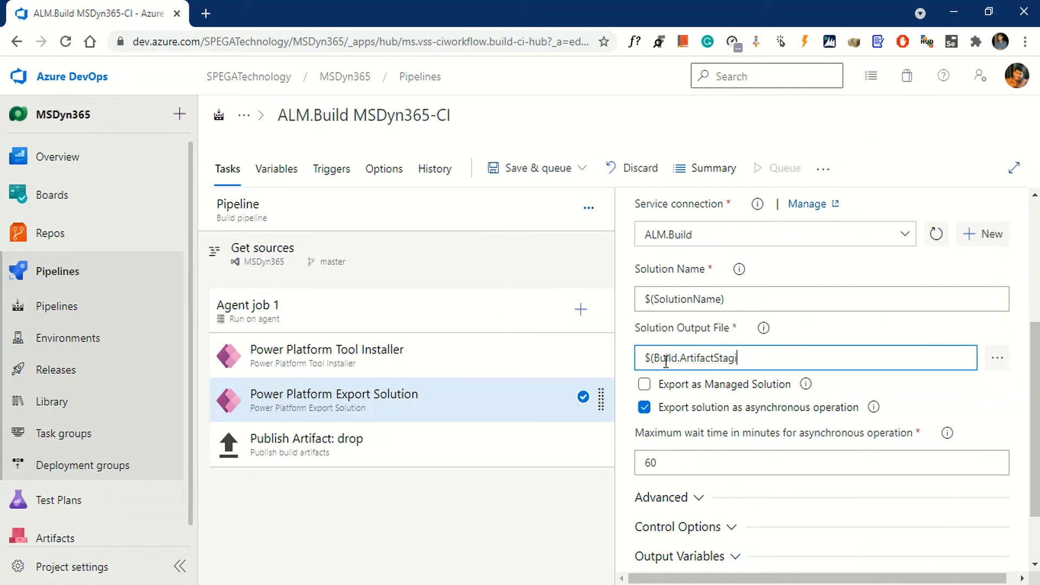
type("ngDirec")
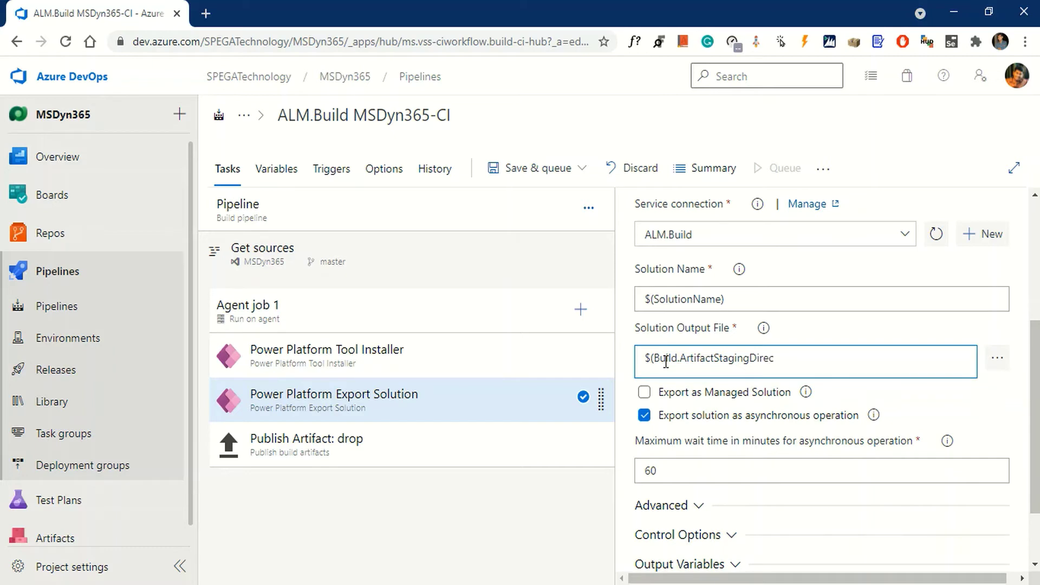
type("tory)\\")
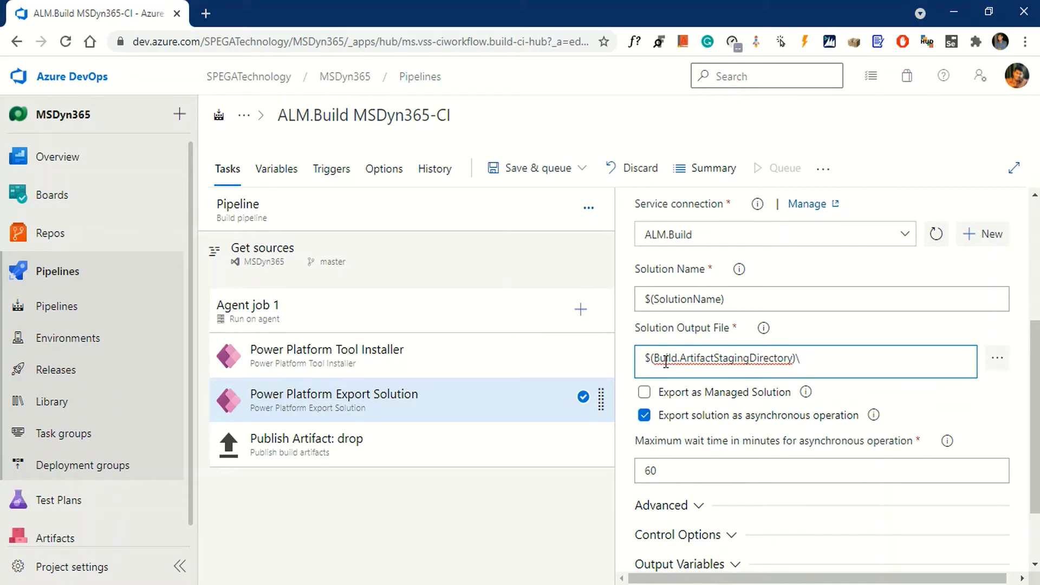
type("$(")
type("Solu")
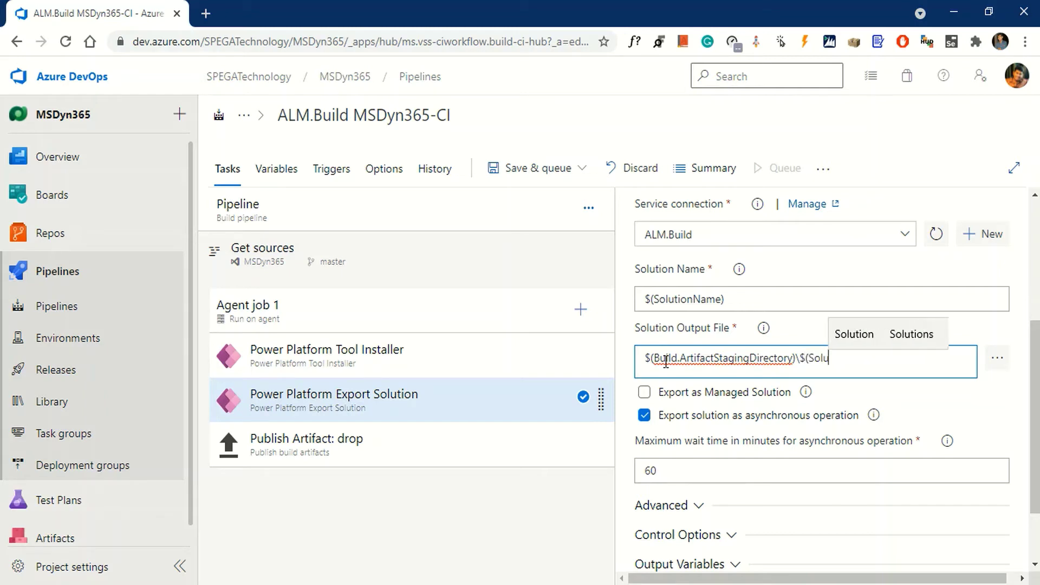
type("tionNa")
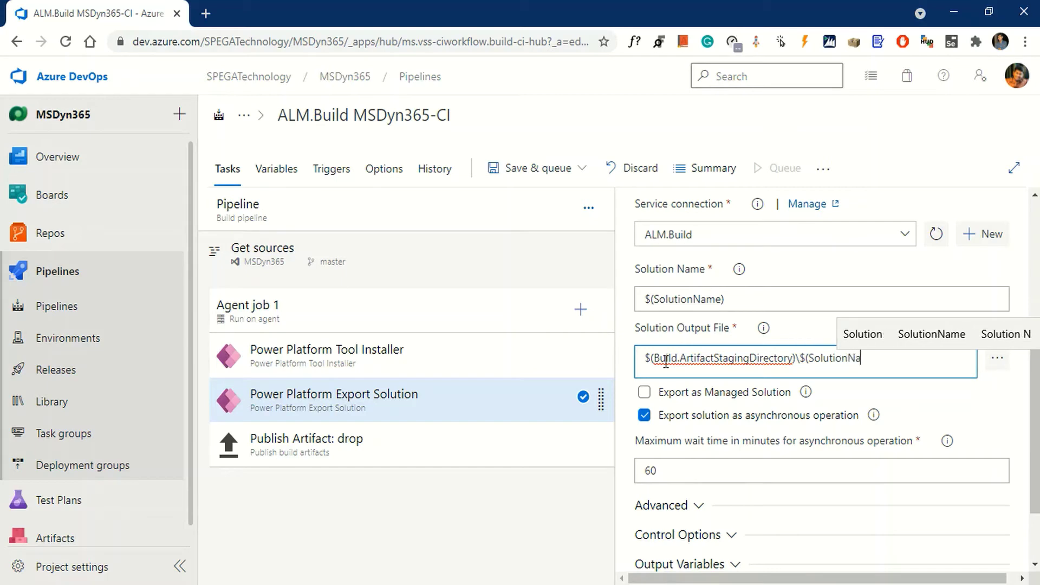
type("me")
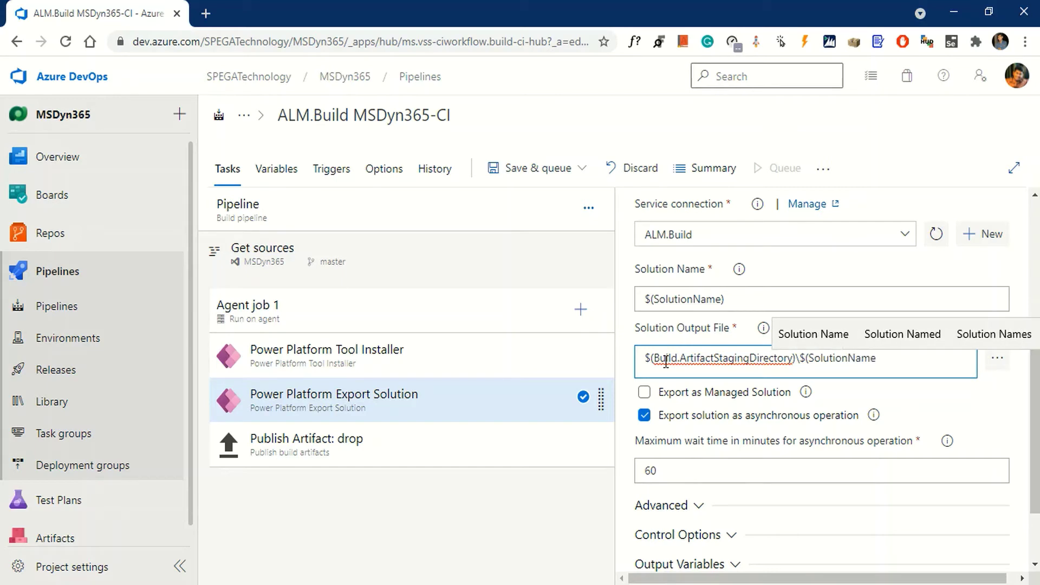
type(")_")
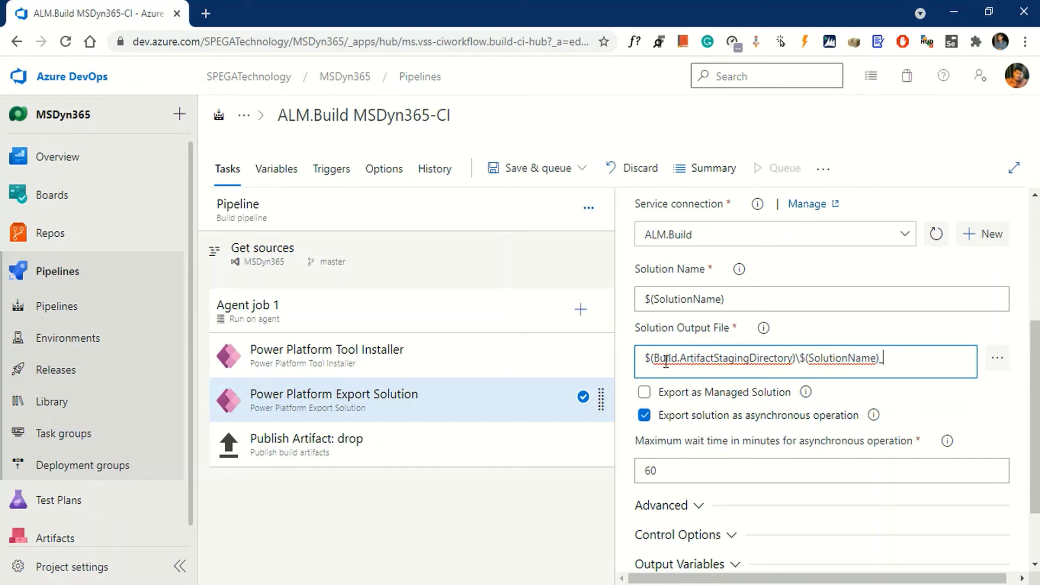
type(" man")
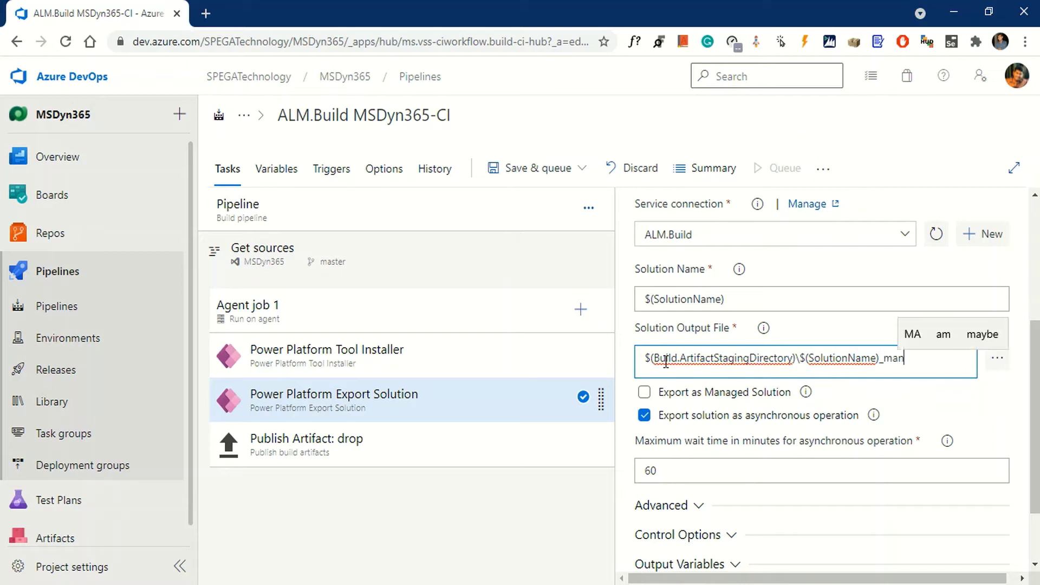
type("aged")
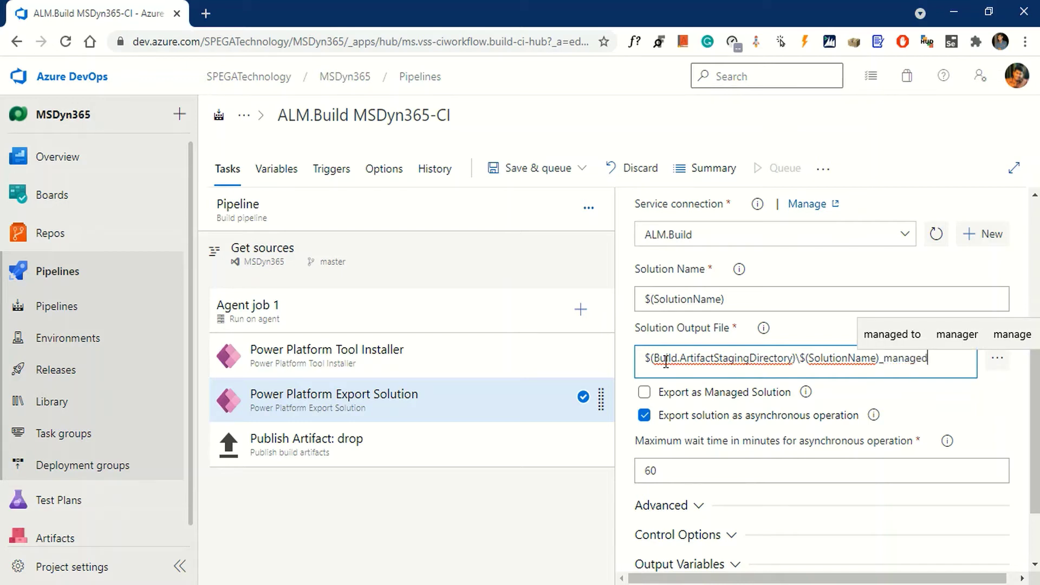
type(".")
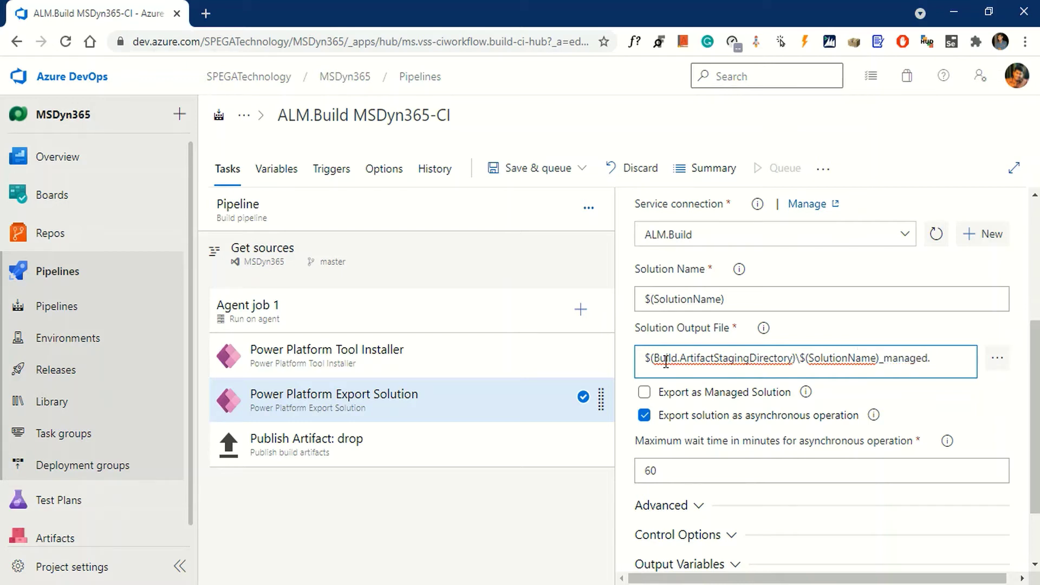
type("zip")
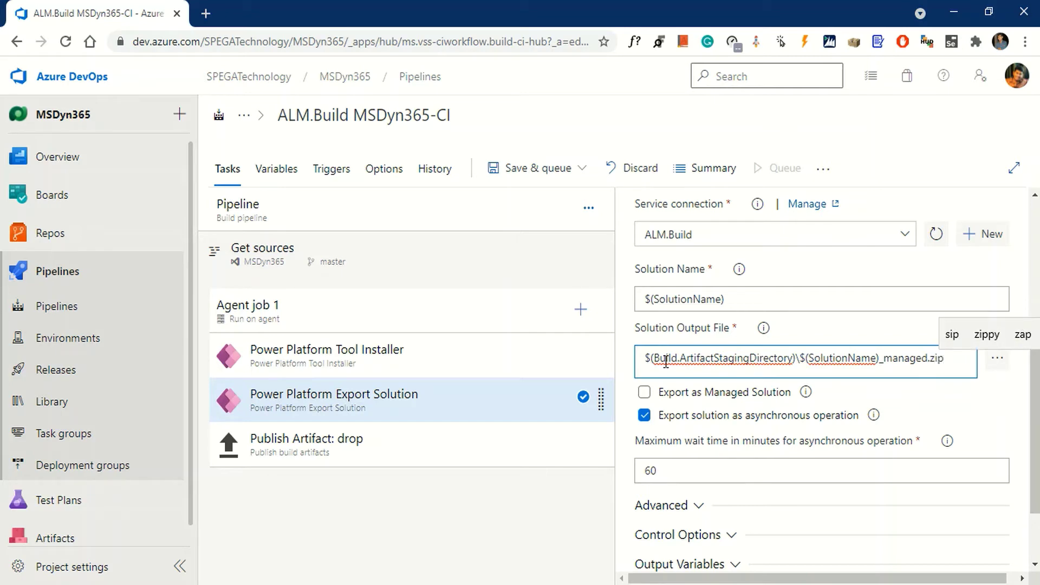
left_click(989, 420)
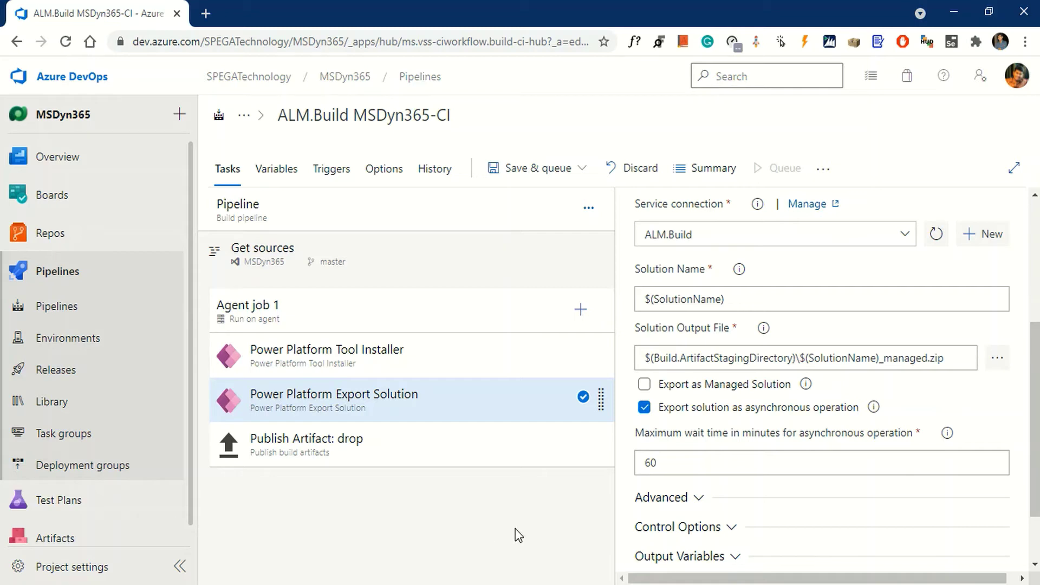
Step: Enable Export as Managed Solution for the export task and save the build pipeline without a comment or queuing a run
left_click(644, 384)
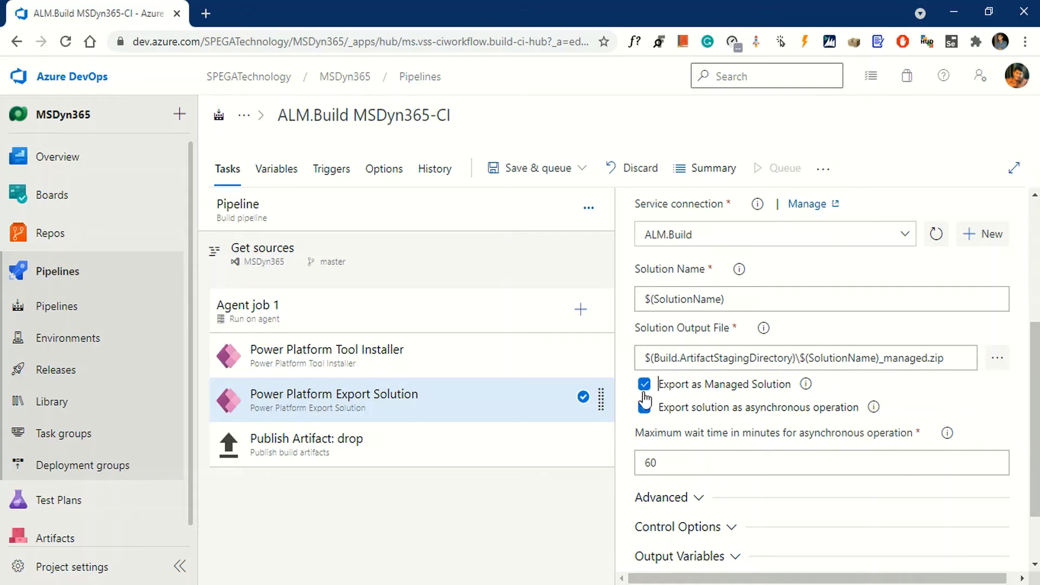
left_click(563, 171)
left_click(501, 225)
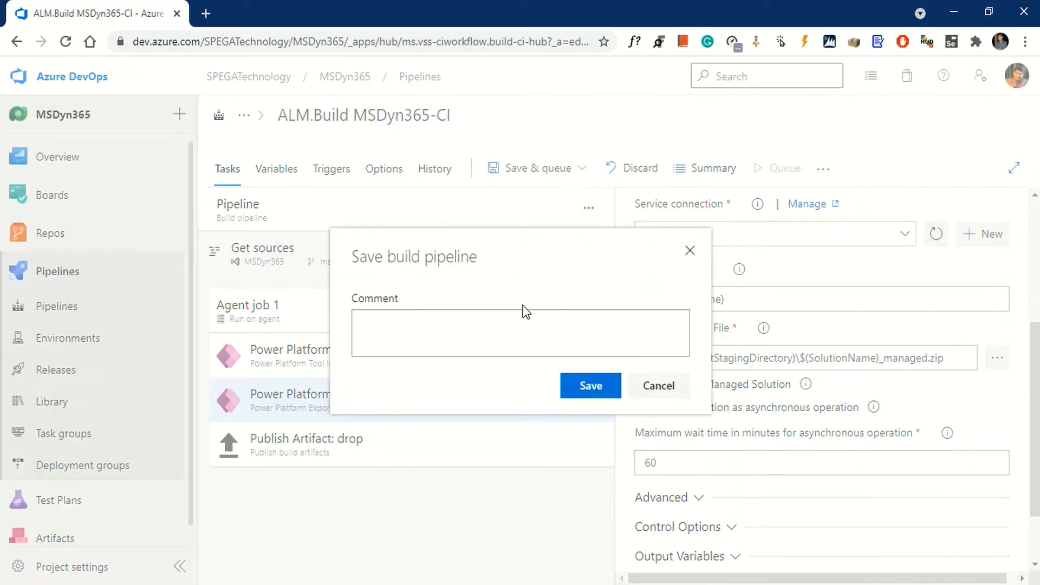
left_click(592, 387)
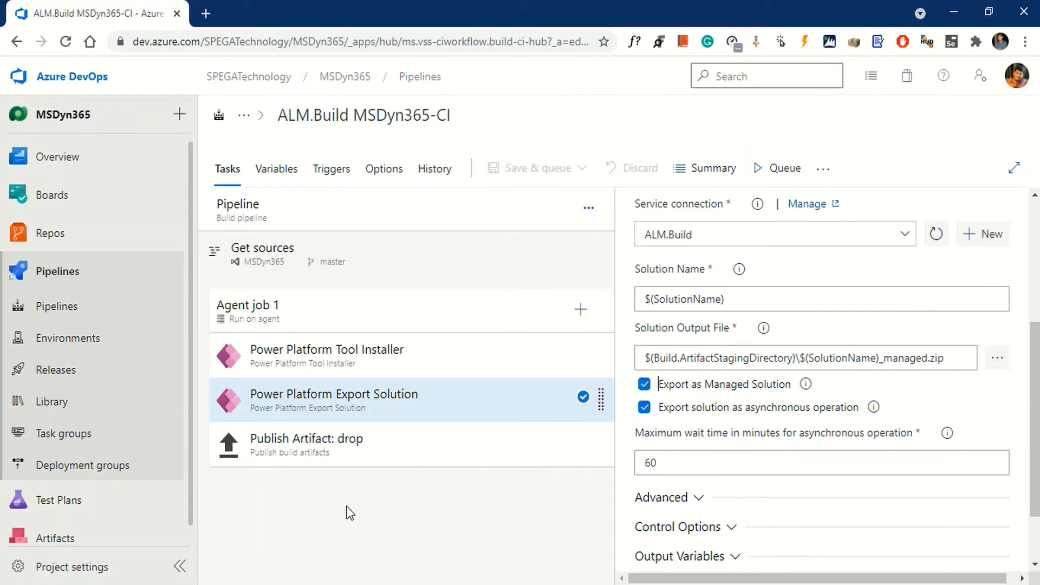
Step: Review the path to publish and the artifact name in the Publish build artifacts task
left_click(359, 443)
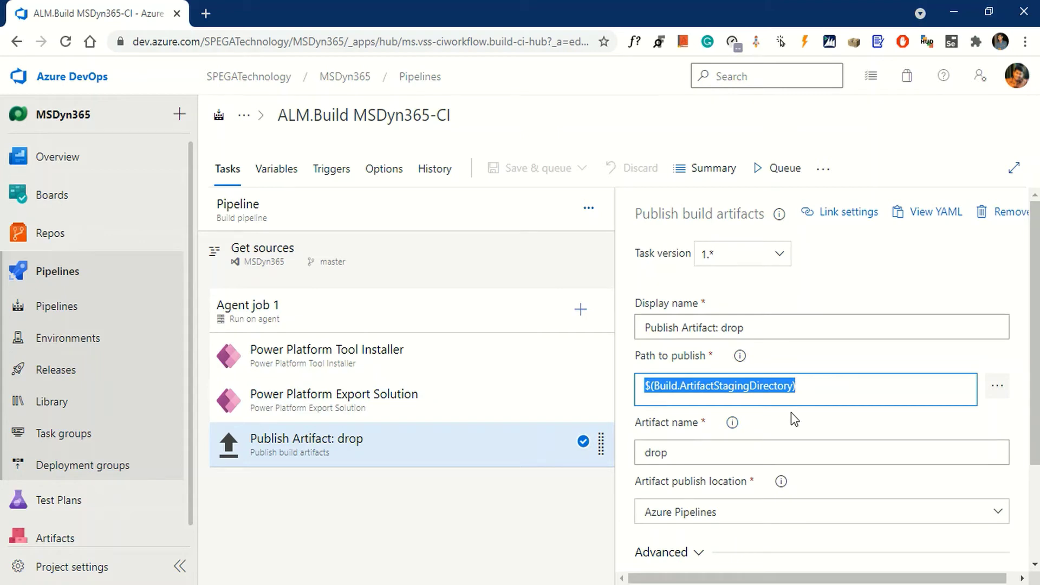
left_click(704, 449)
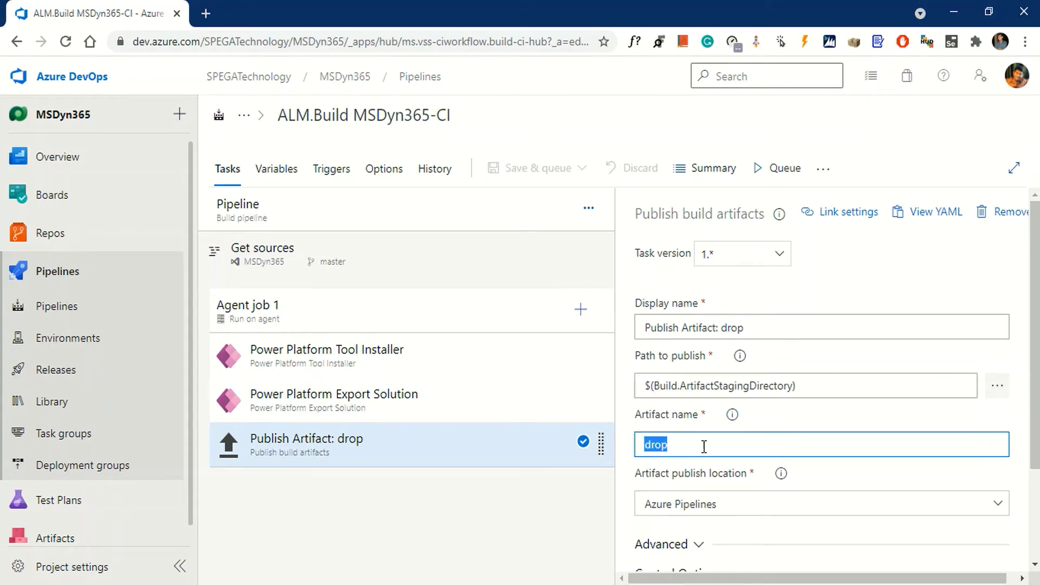
left_click(733, 443)
left_click_drag(733, 442, 610, 445)
left_click(570, 505)
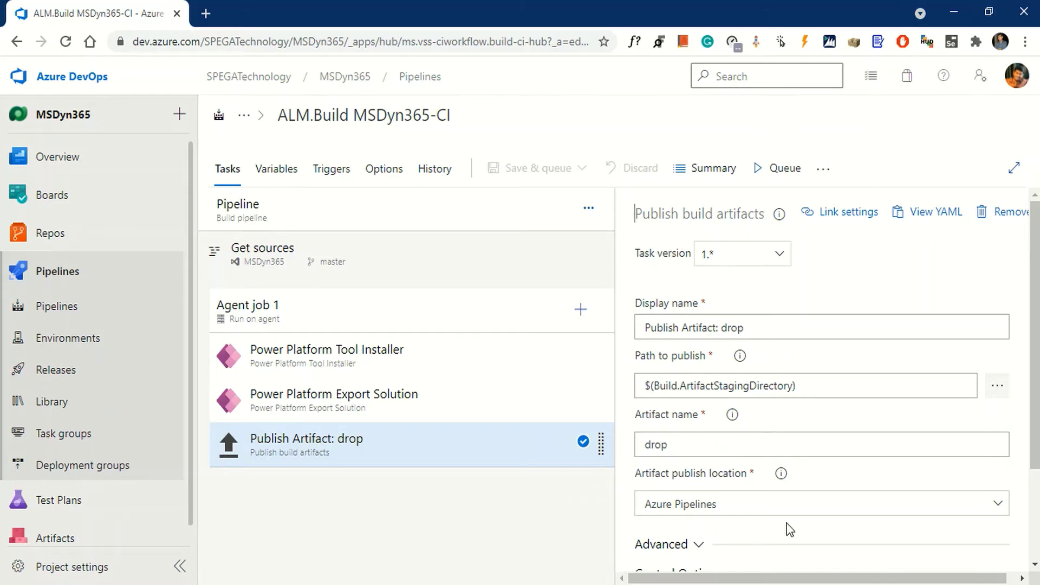
Step: Queue a run of the ALM.Build MSDyn365-CI pipeline with system diagnostics enabled
left_click(781, 168)
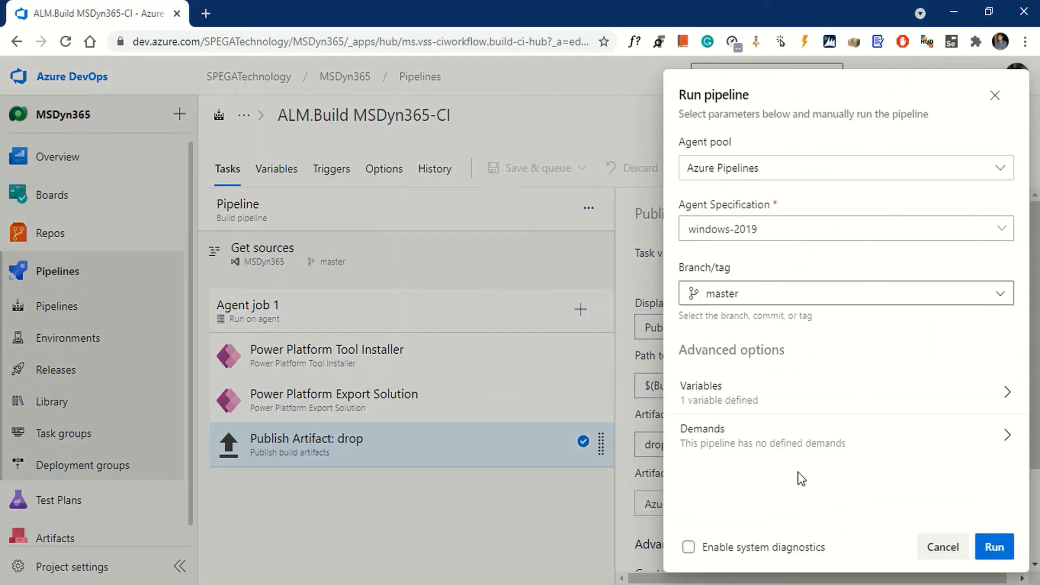
left_click(688, 547)
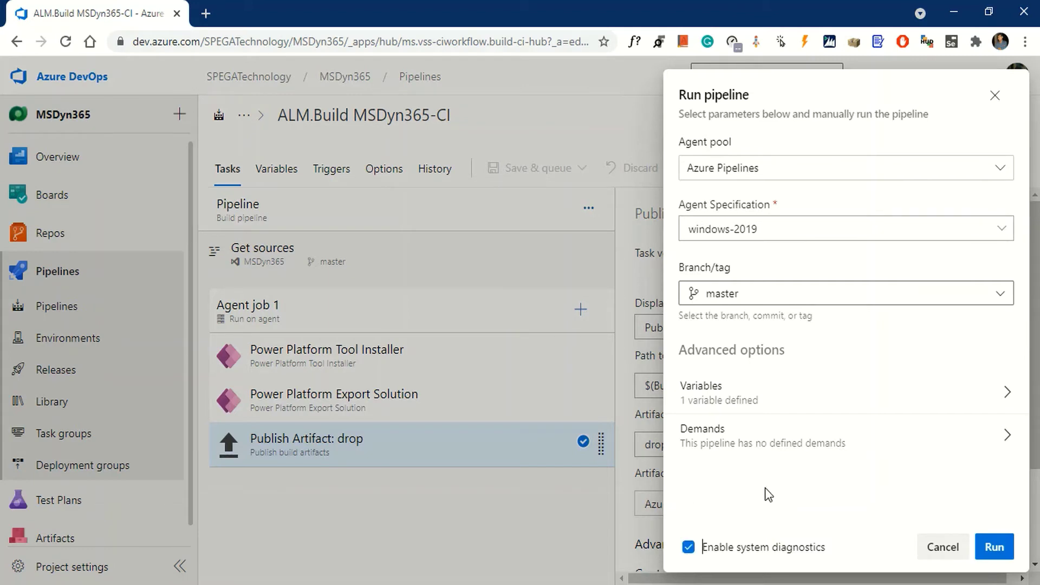
left_click(994, 547)
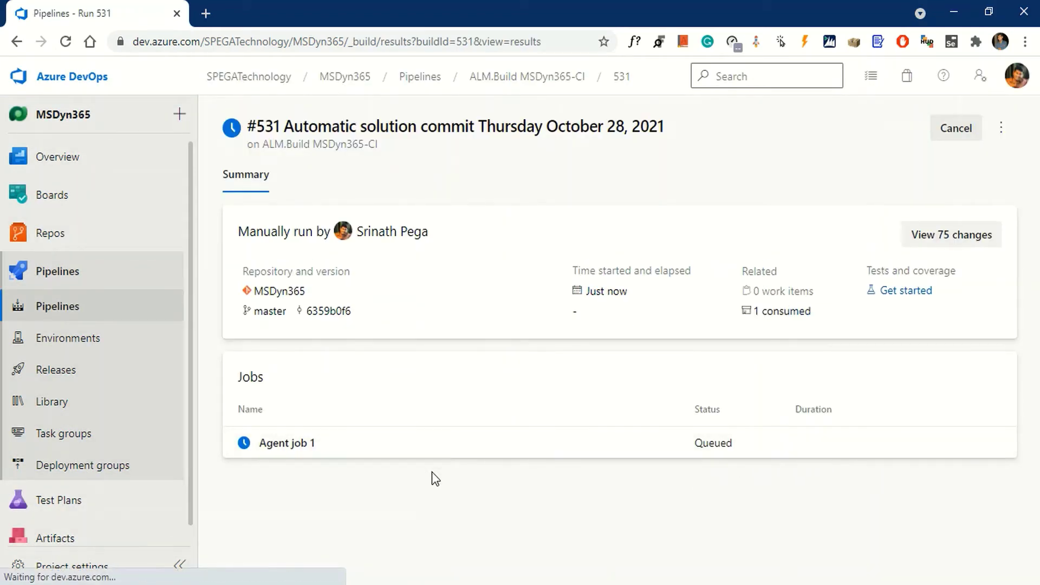
Step: Inspect the Agent job 1 log of the pipeline run and return to the run summary
left_click(546, 454)
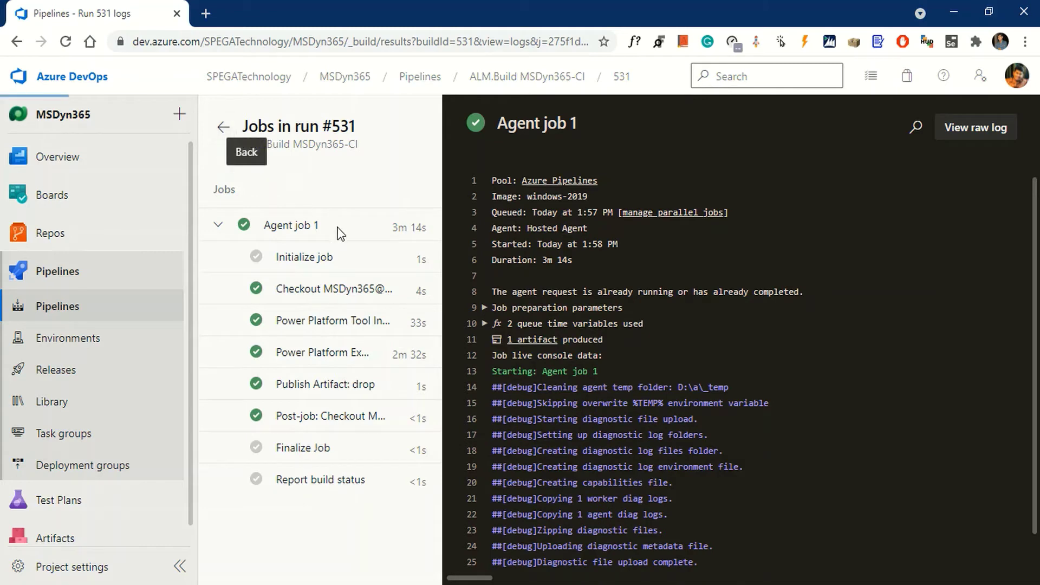
left_click(223, 127)
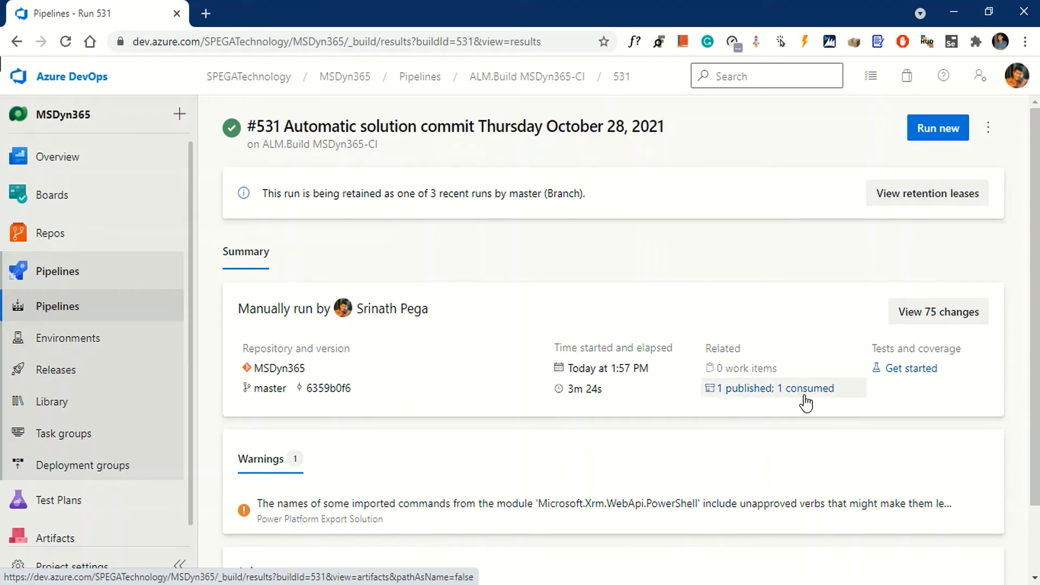
Step: Inspect the contents of the run's published drop artifact and its consumed artifacts, and return to the run summary
left_click(768, 393)
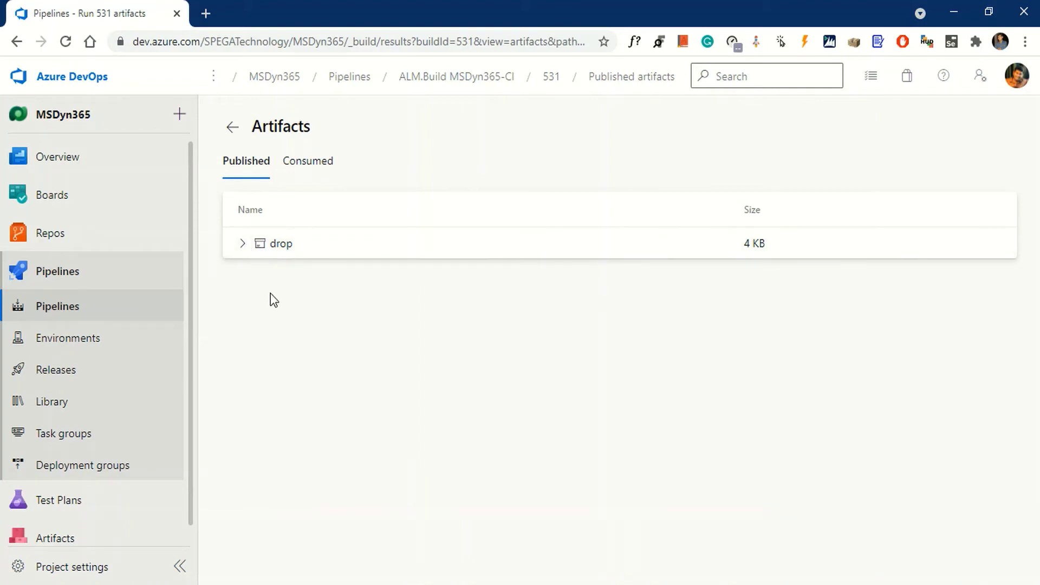
left_click(244, 253)
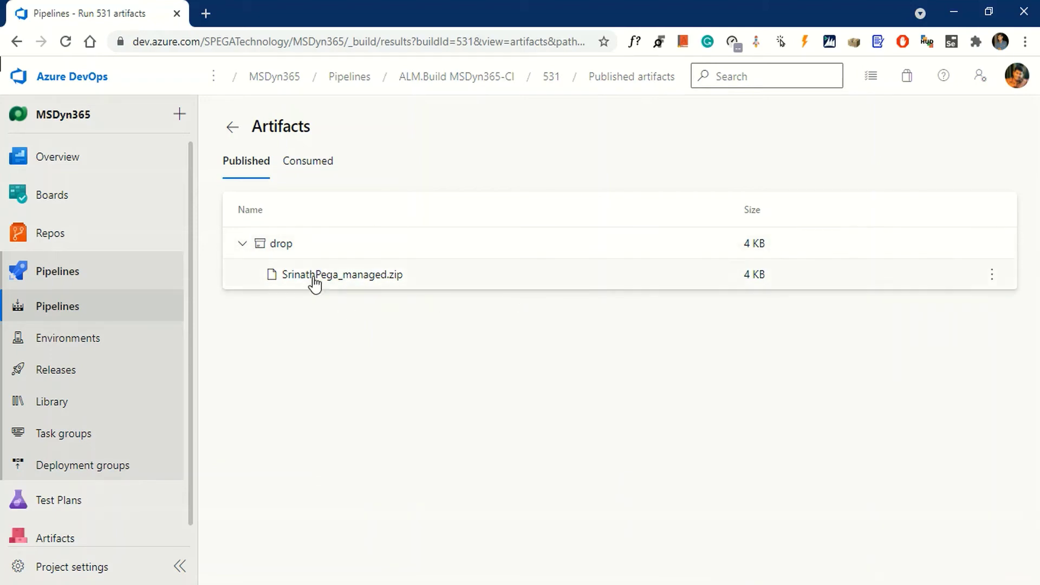
left_click(318, 168)
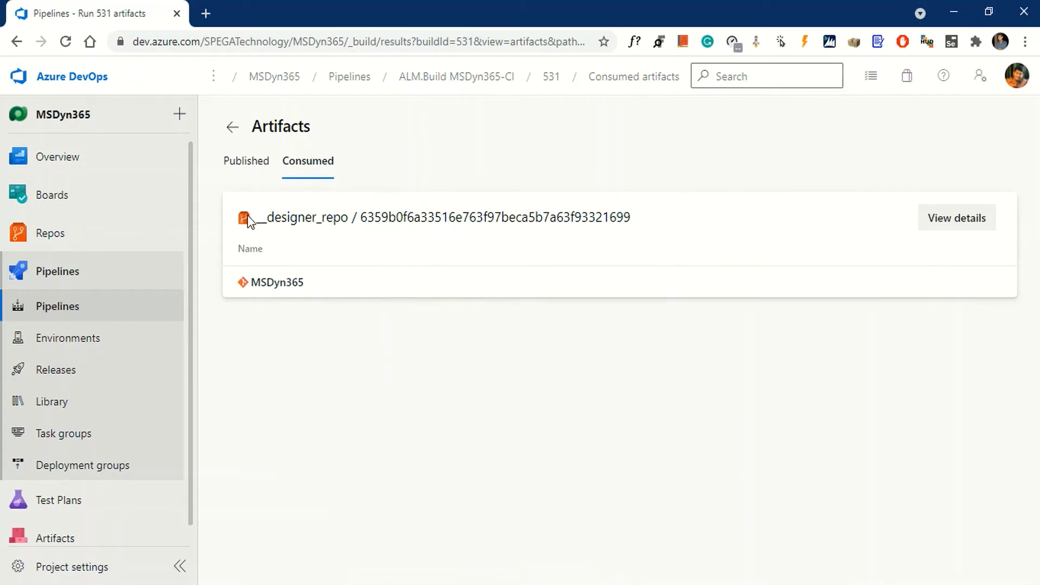
left_click(237, 132)
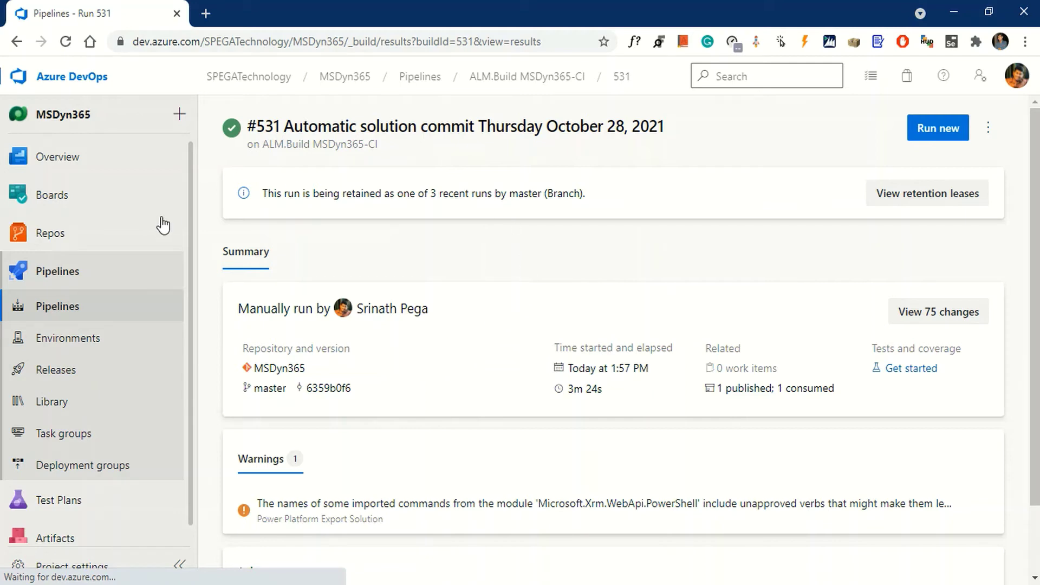
Step: Create a new release pipeline in the MSDyn365 project, starting from an empty job
left_click(59, 371)
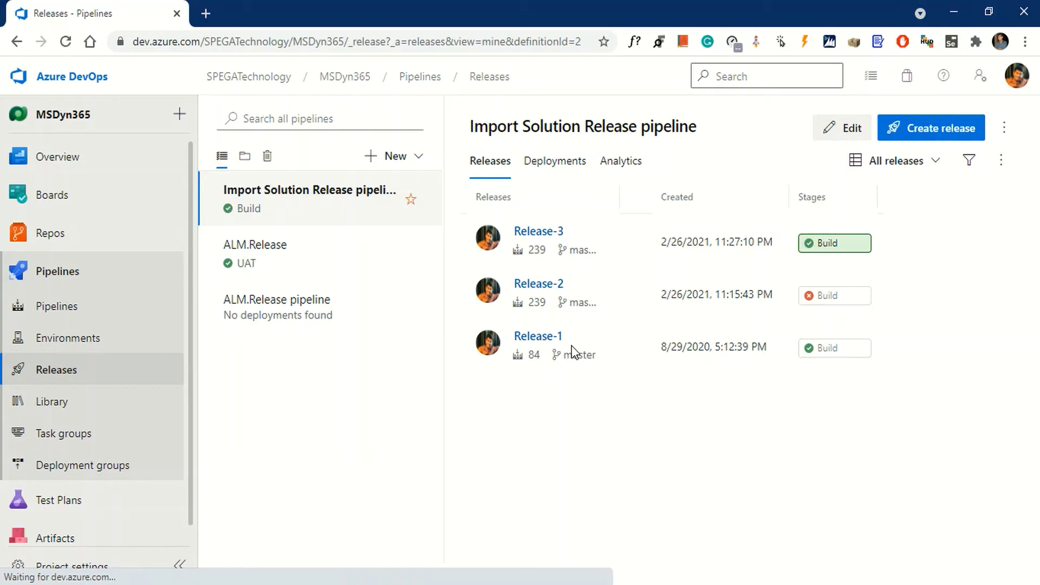
left_click(390, 157)
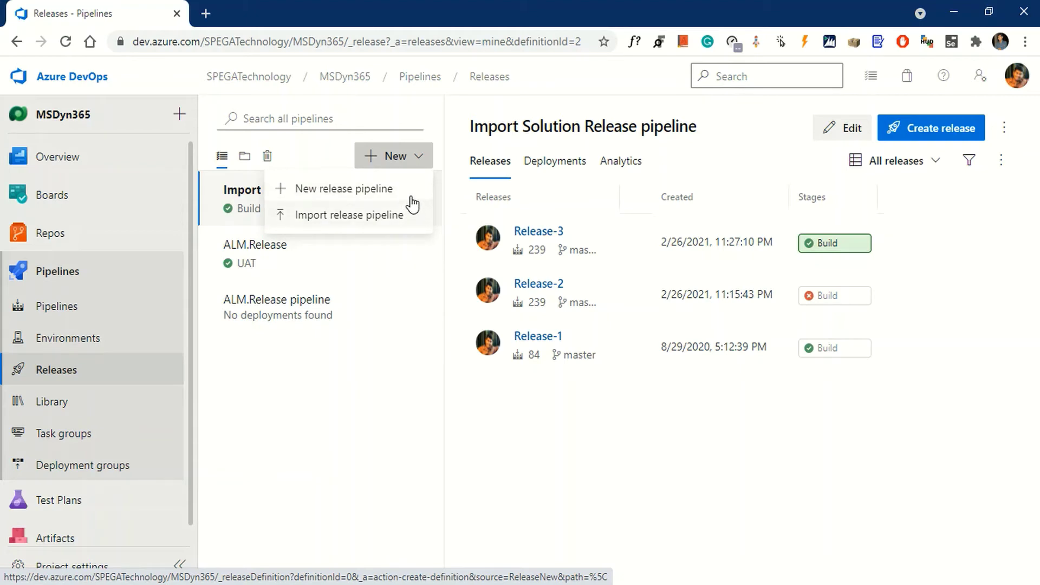
left_click(349, 192)
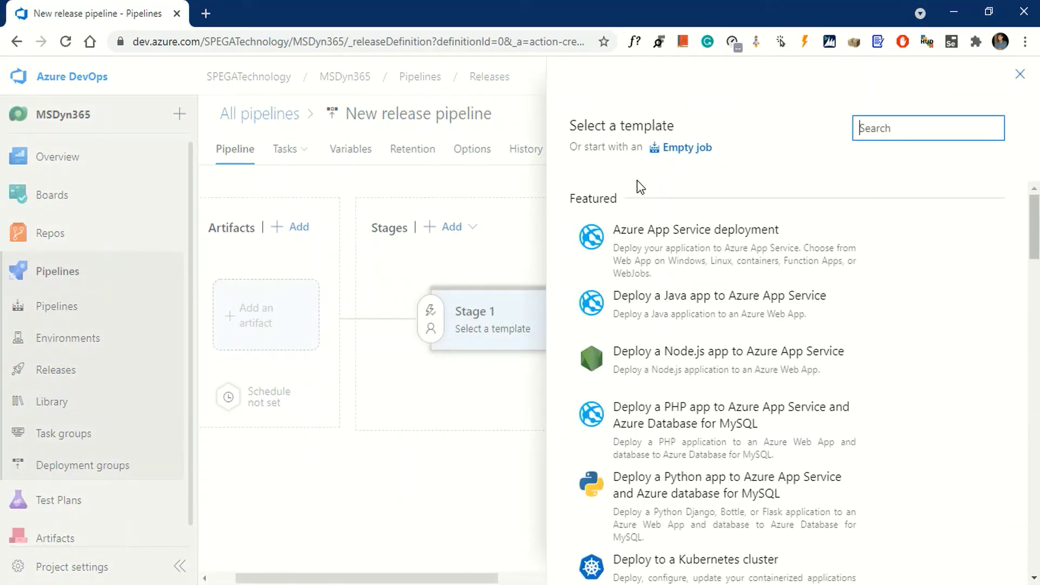
left_click(689, 148)
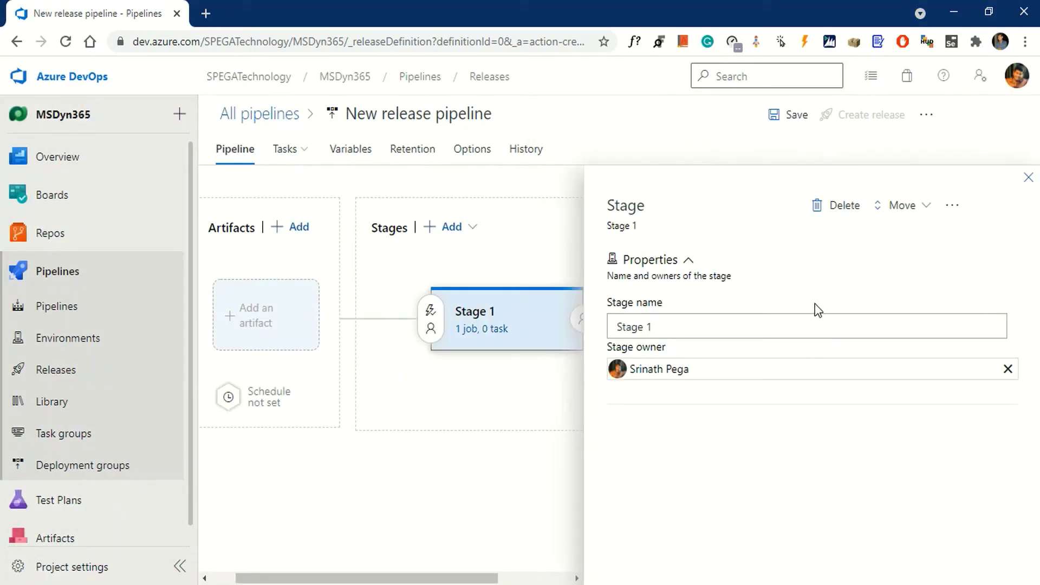
Step: Name the release pipeline's first stage UAT and close the stage properties
left_click(694, 320)
key("ctrl+a")
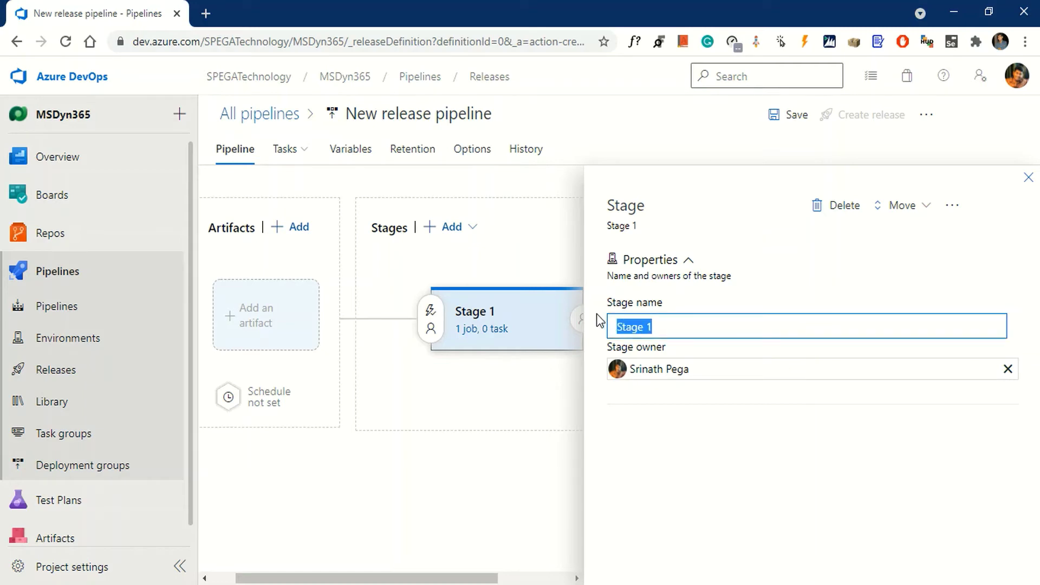
type("UAT")
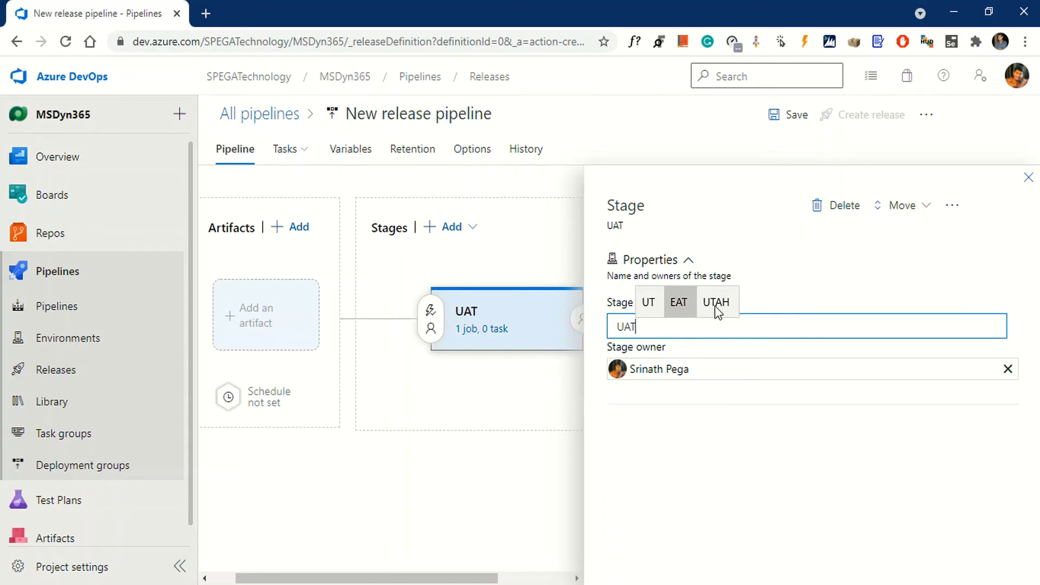
left_click(878, 458)
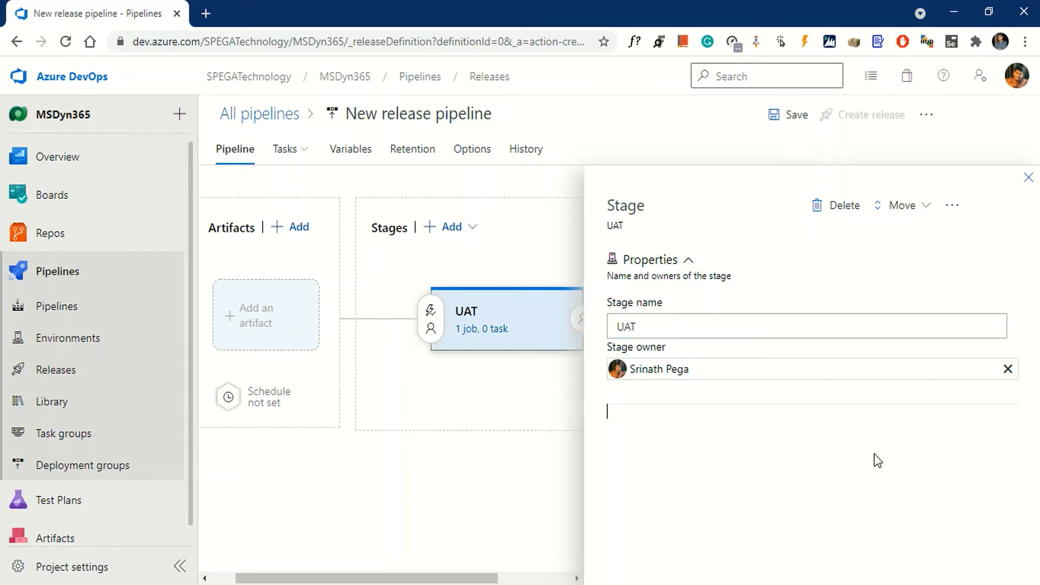
left_click(1029, 178)
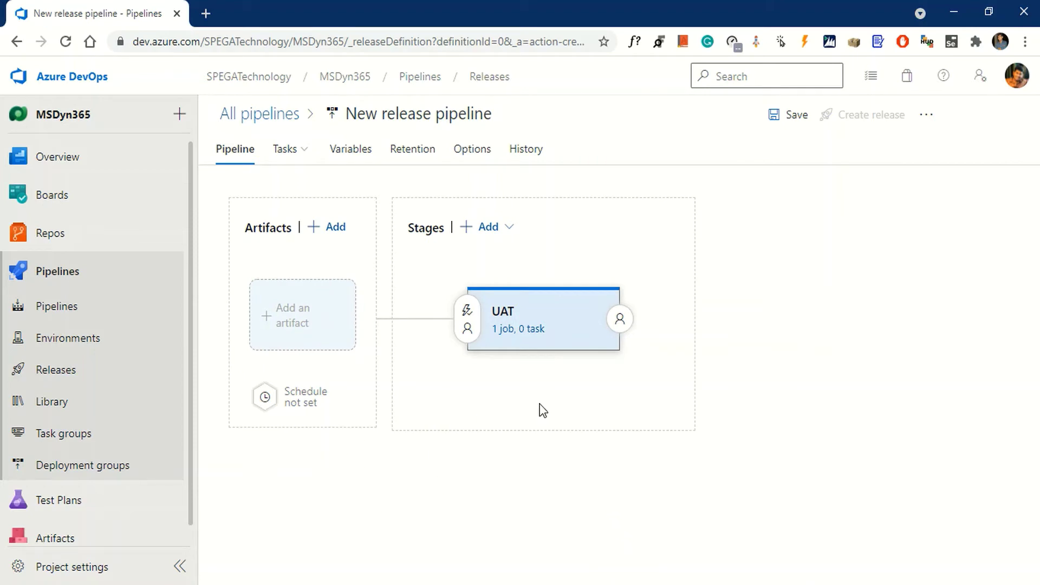
Step: Rename the release pipeline as ALM.Rrelease Pipeline and save it in the root folder without a comment
left_click(518, 116)
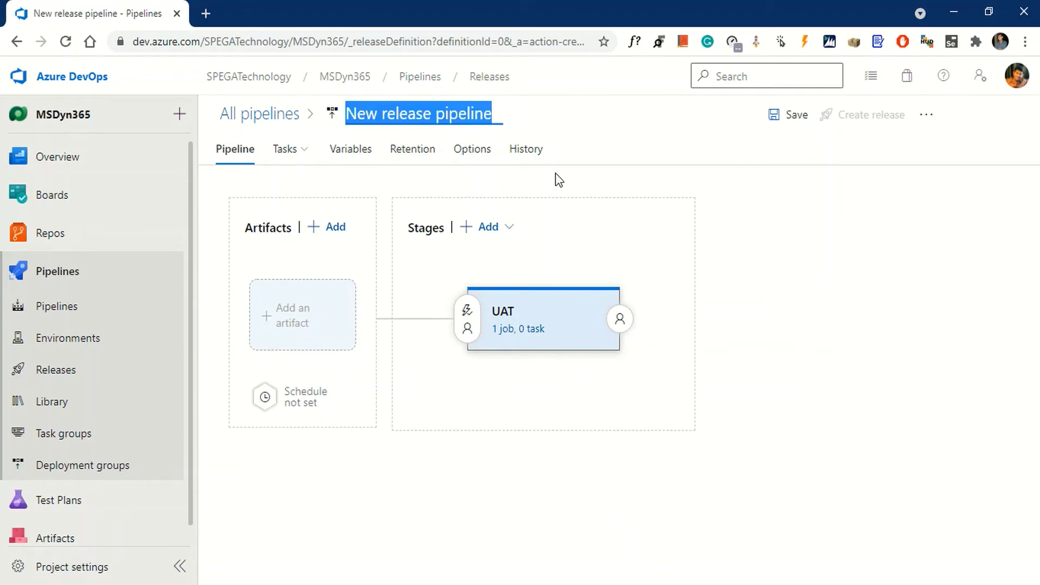
left_click(384, 117)
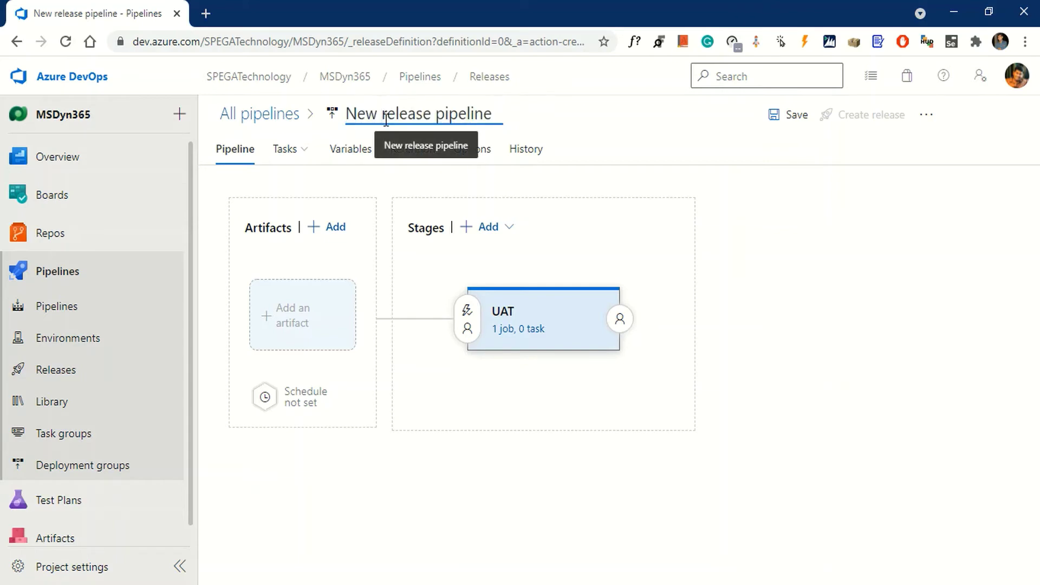
key("BackSpace")
key("BackSpace")
key("BackSpace")
key("BackSpace")
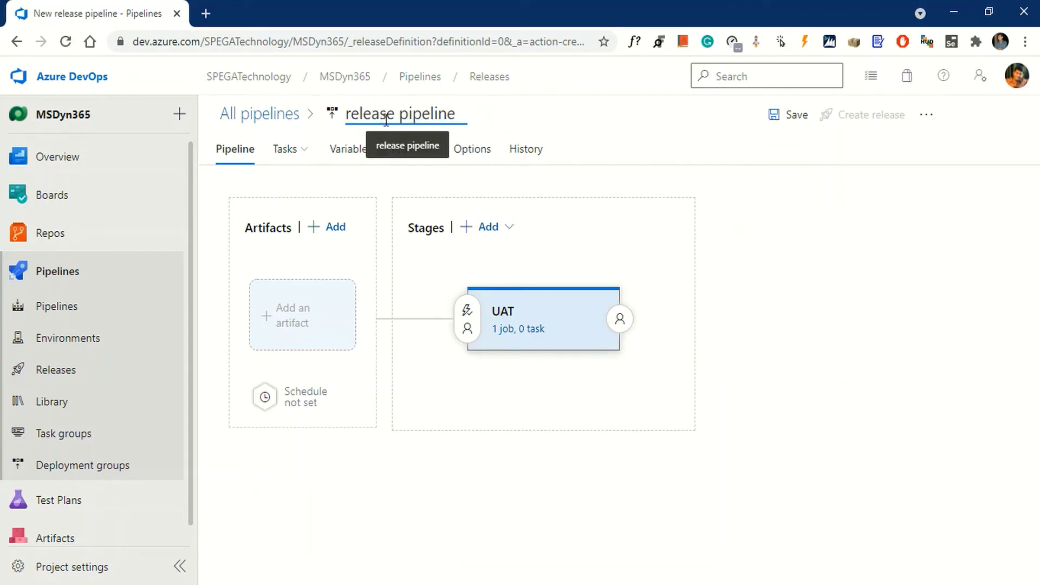
type("ALM.")
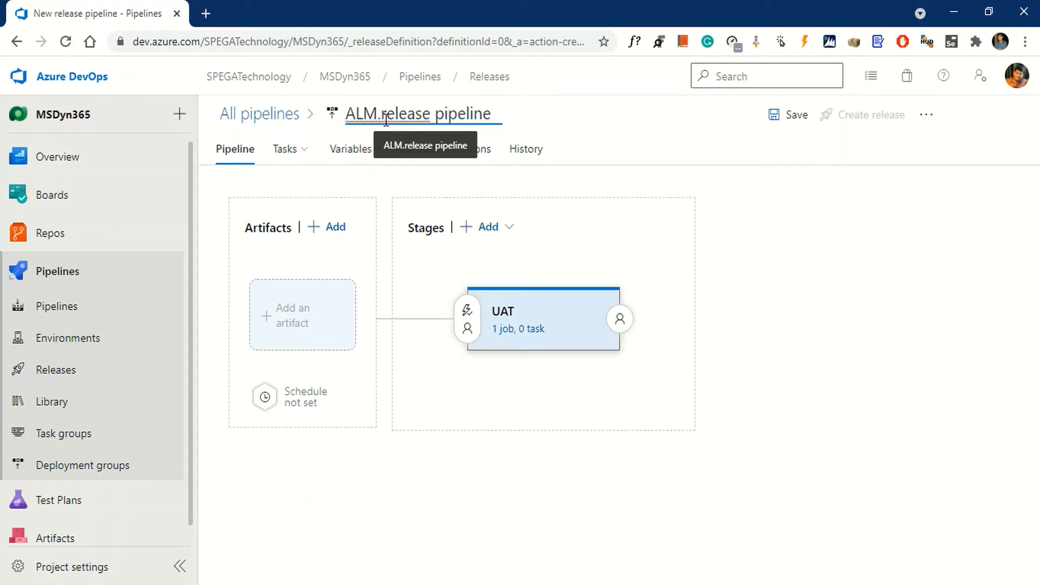
type("R")
key("Right")
key("Right")
key("Right")
key("Right")
key("Right")
key("Right")
key("Right")
key("Right")
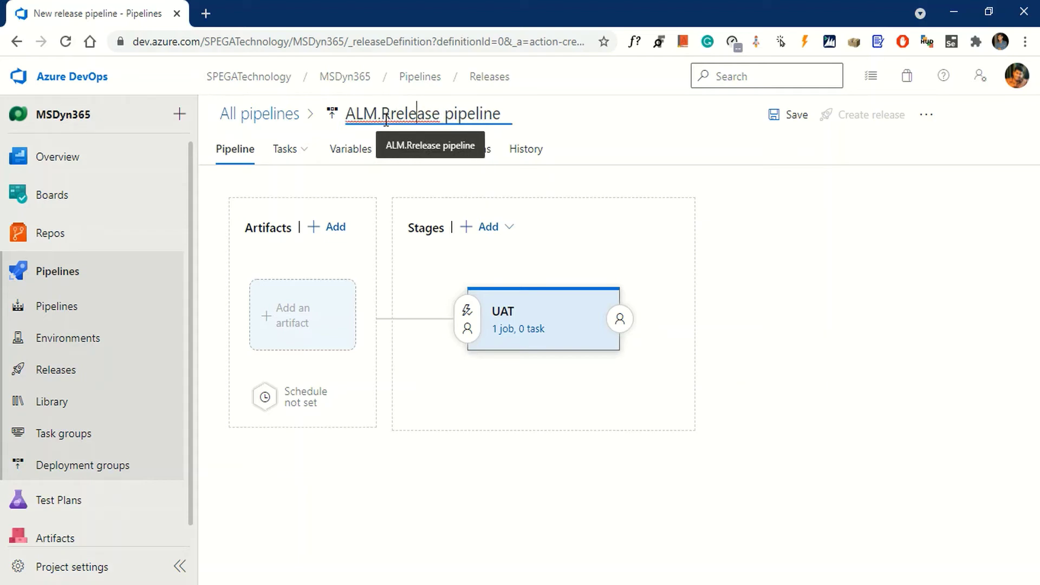
key("Delete")
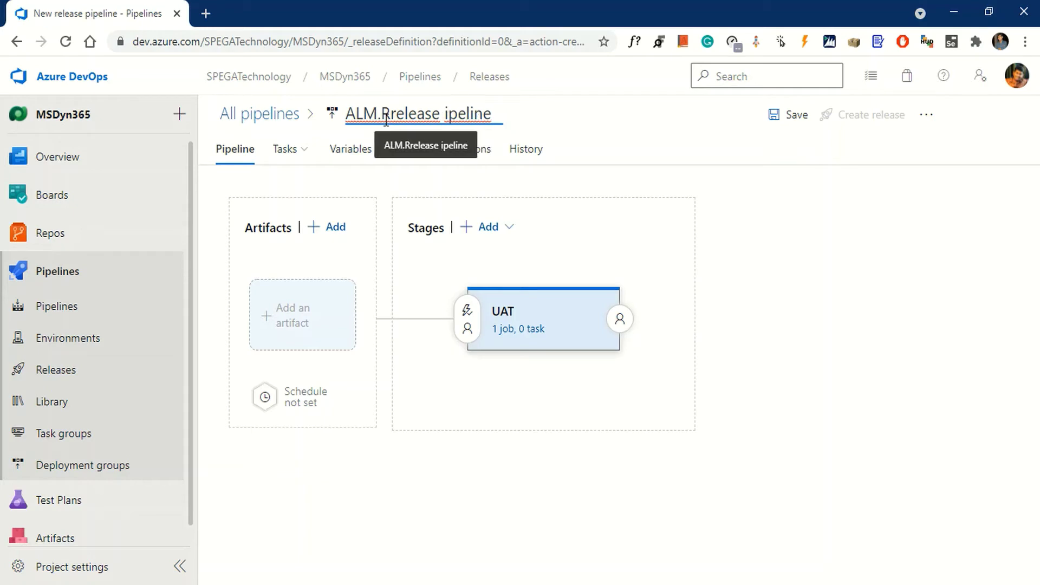
type("P")
left_click(839, 230)
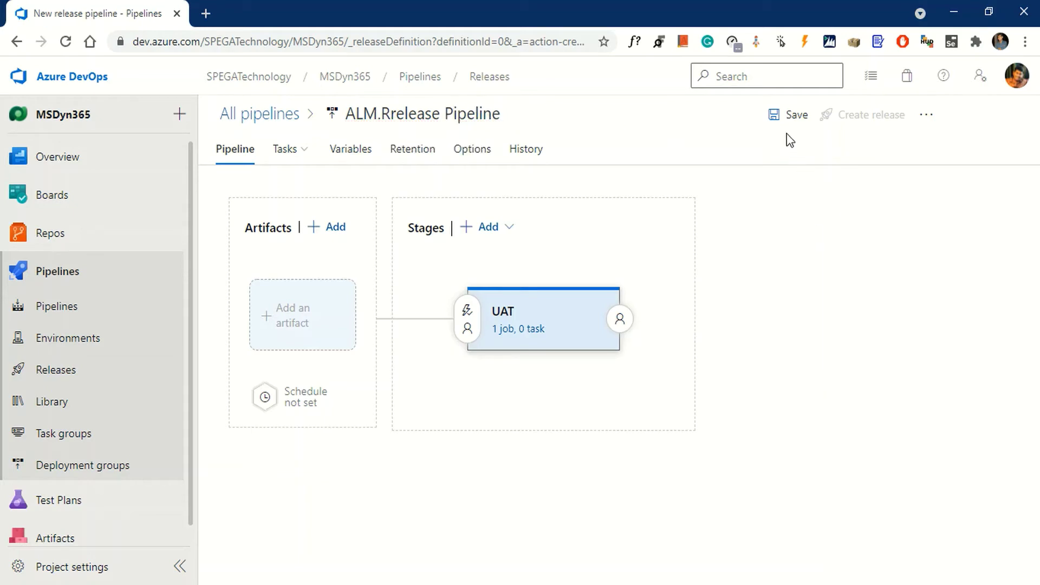
left_click(792, 121)
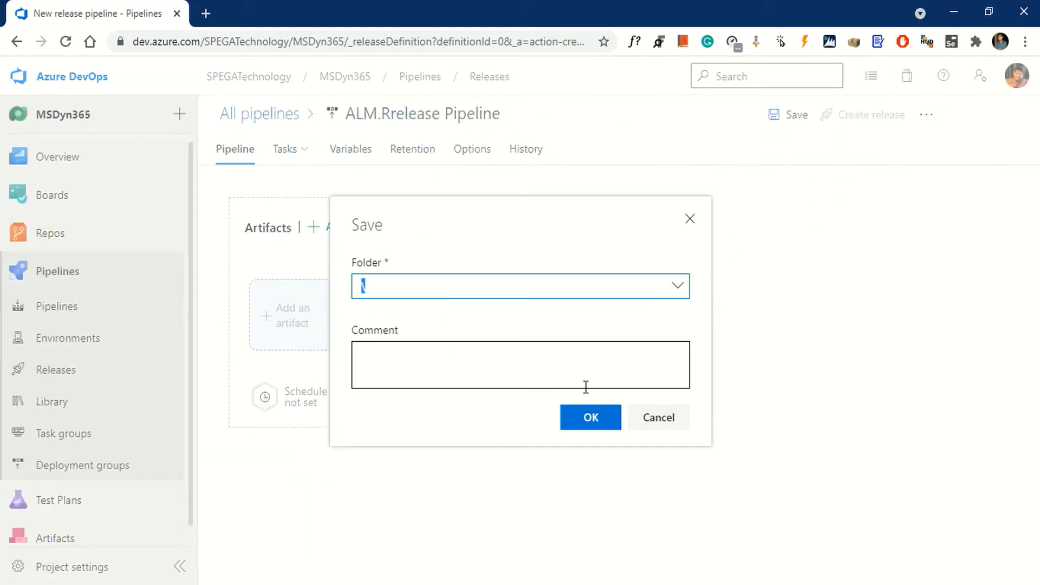
left_click(582, 420)
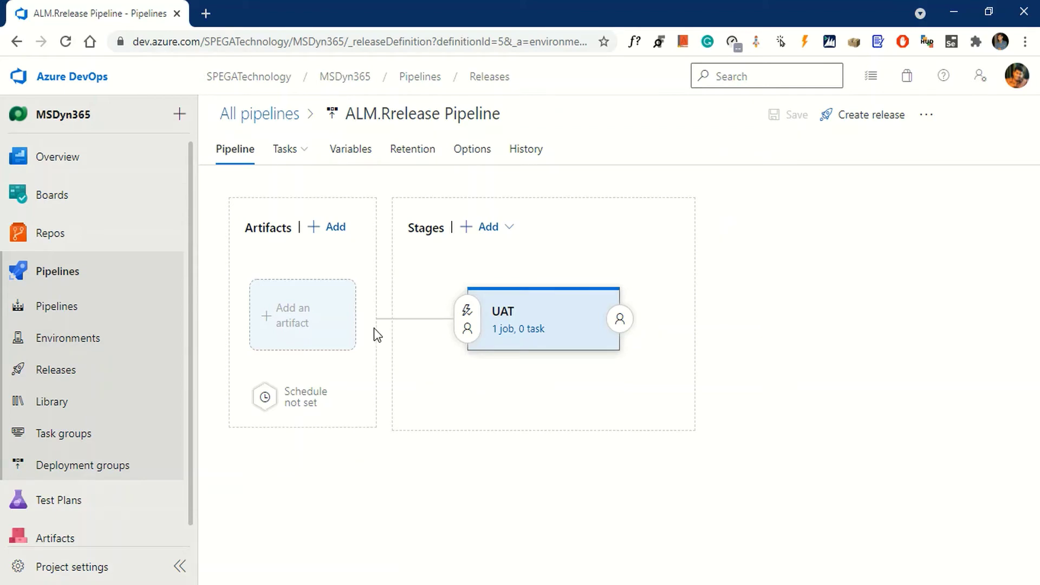
Step: Add a Build artifact from the ALM.Build MSDyn365-CI pipeline with default version Latest and source alias Build
left_click(292, 325)
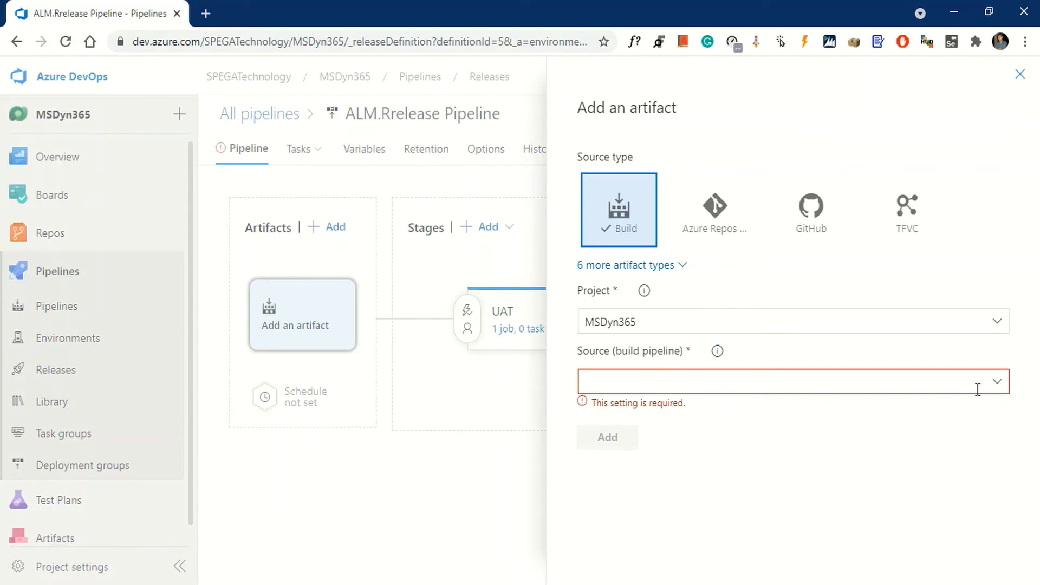
left_click(998, 382)
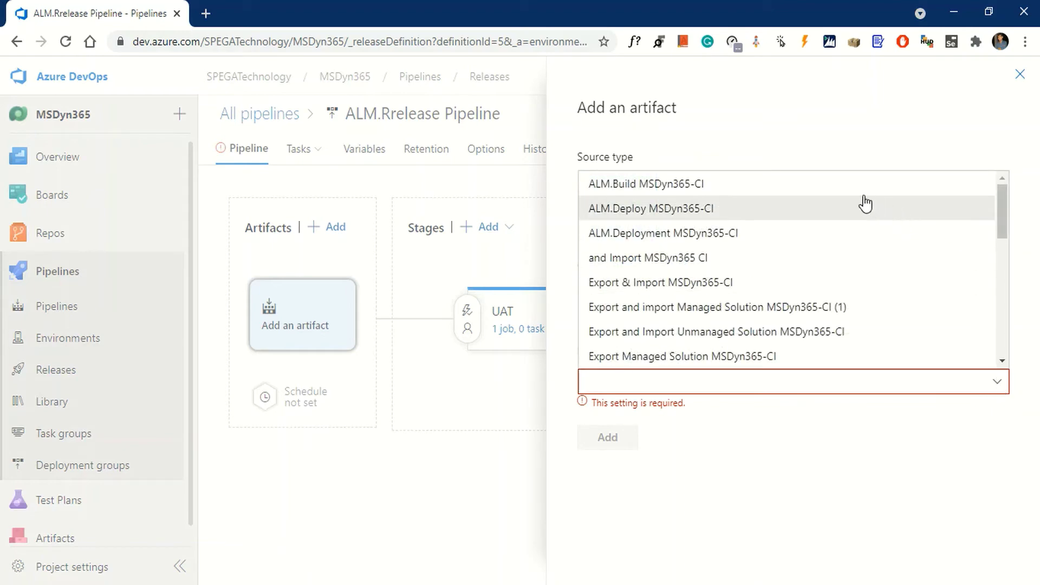
left_click(793, 191)
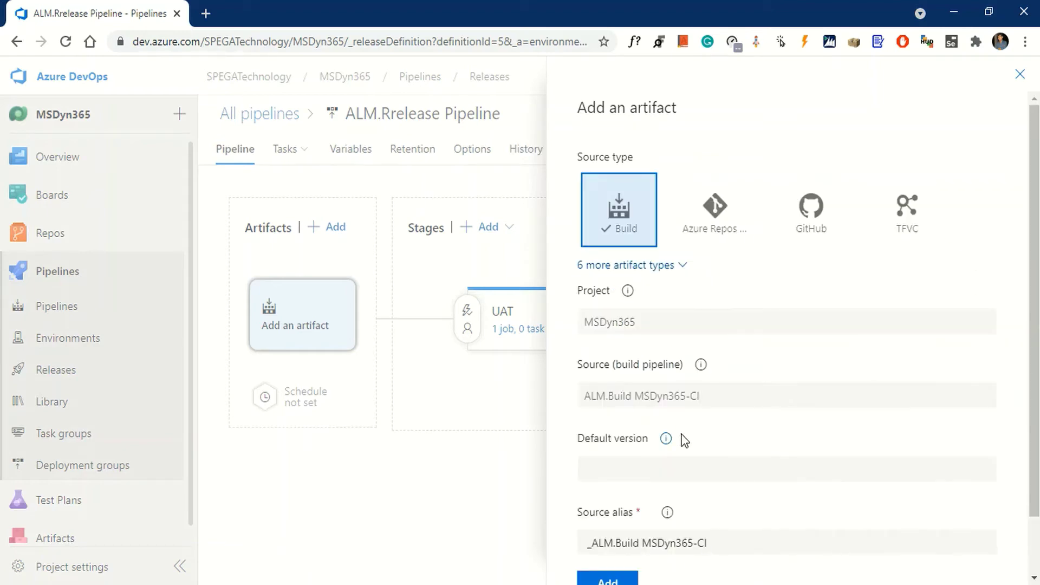
scroll(811, 412, "down", 1)
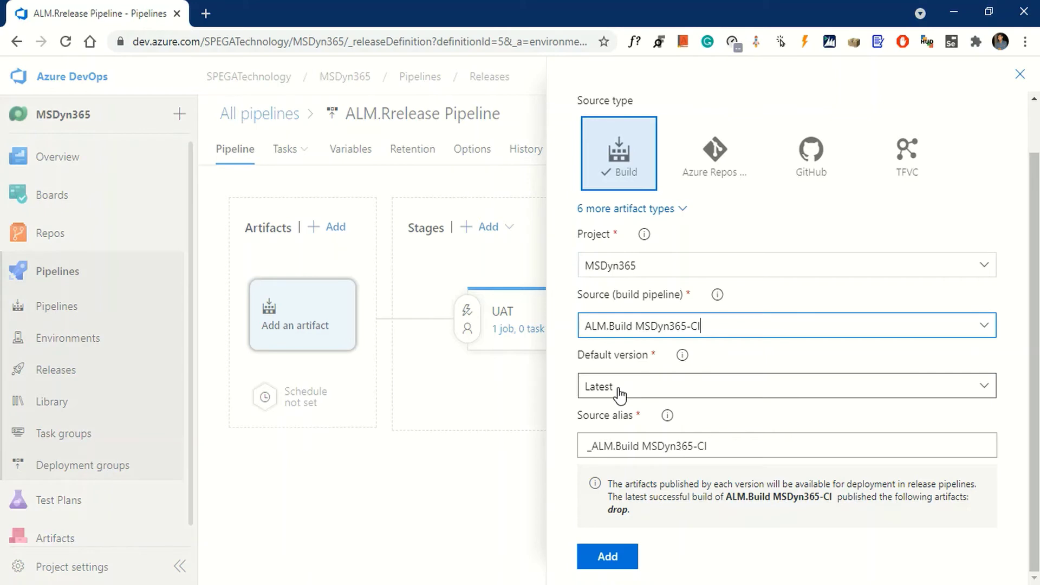
key("Tab")
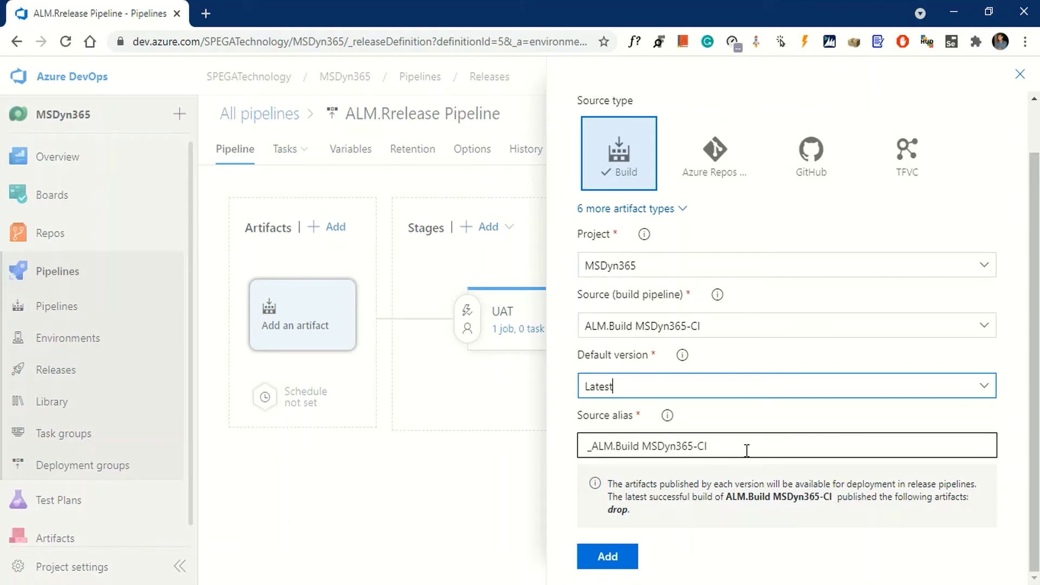
left_click_drag(709, 436, 588, 438)
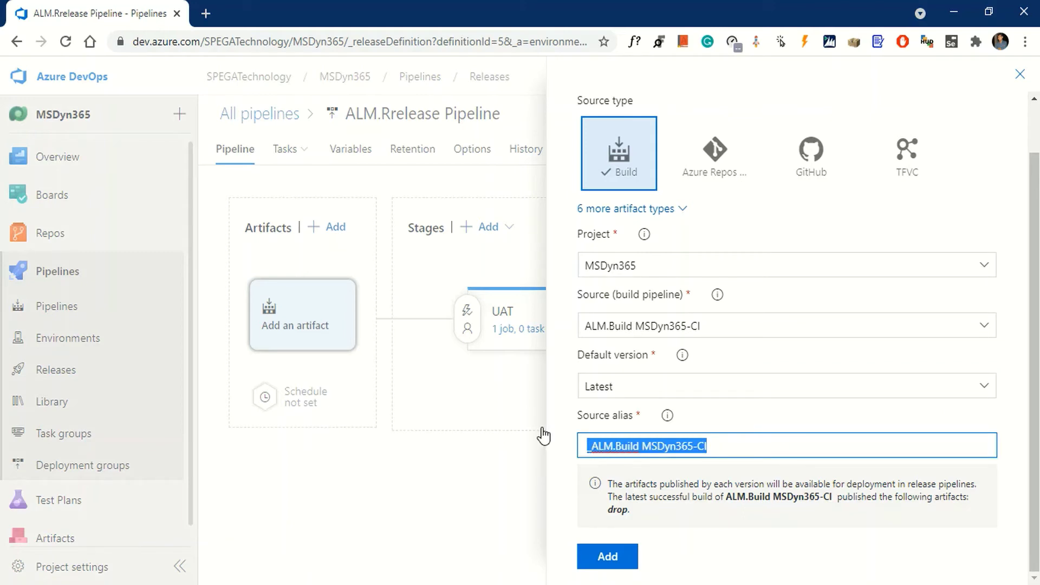
type("Build")
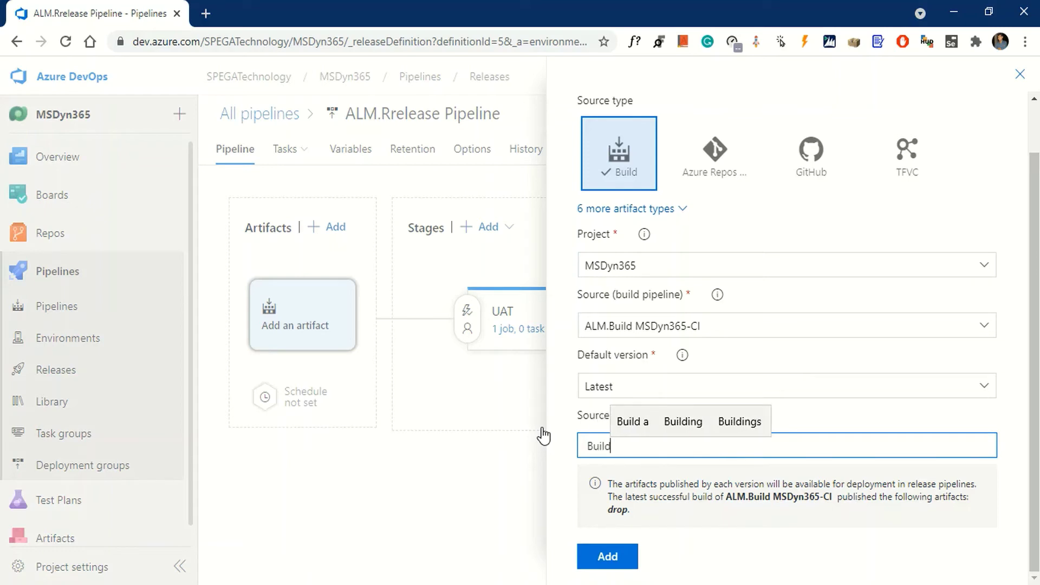
left_click(742, 571)
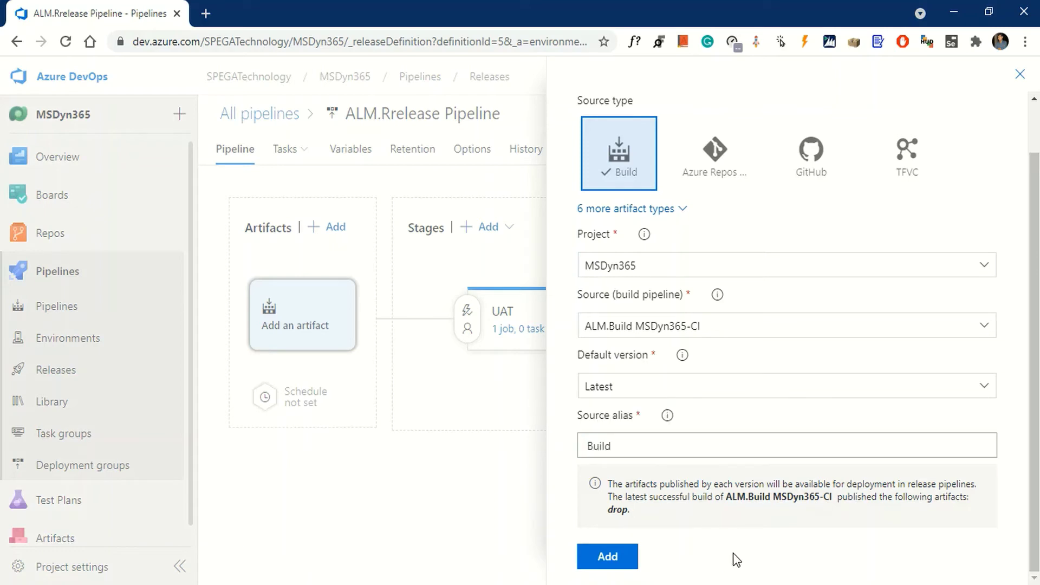
left_click(611, 557)
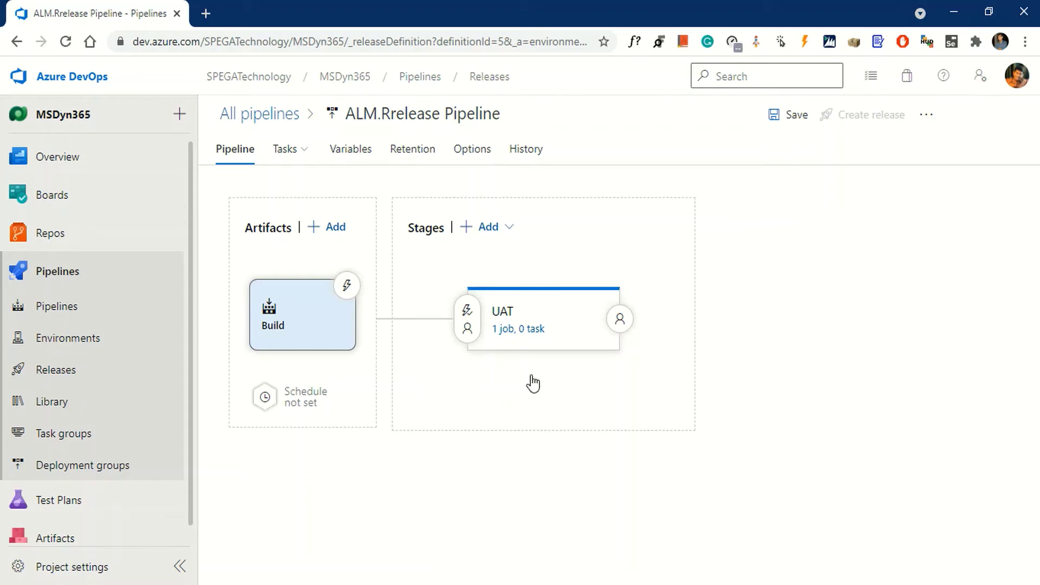
Step: Allow scripts to access the OAuth token in the UAT stage's Agent job
left_click(517, 331)
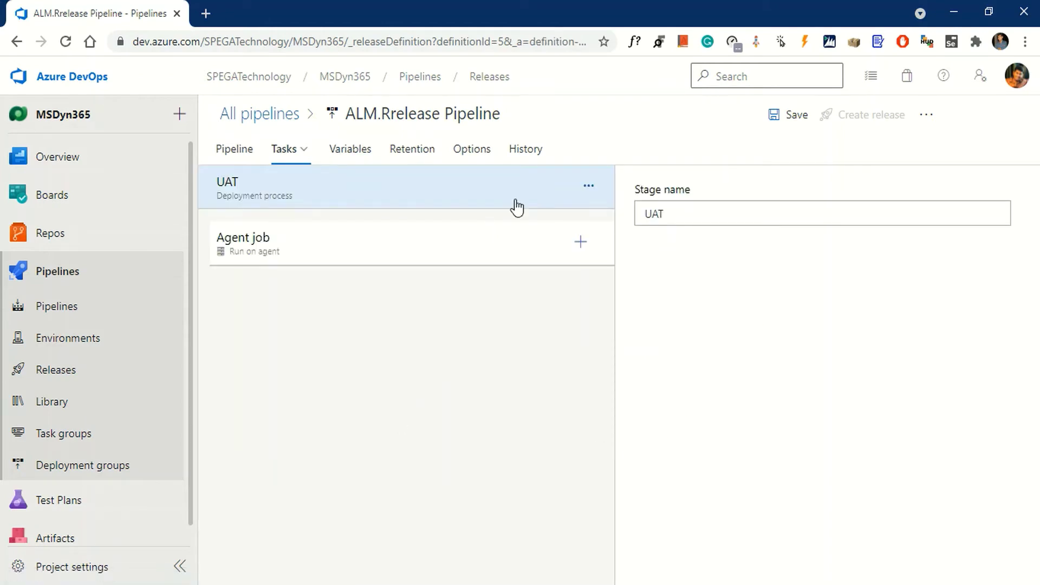
left_click(406, 249)
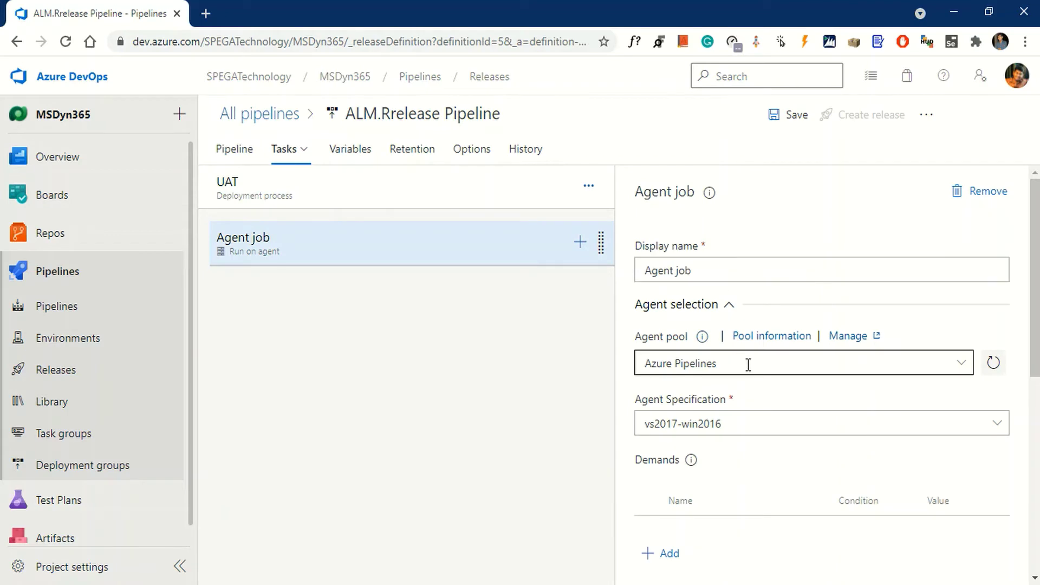
scroll(759, 371, "down", 2)
scroll(774, 382, "down", 4)
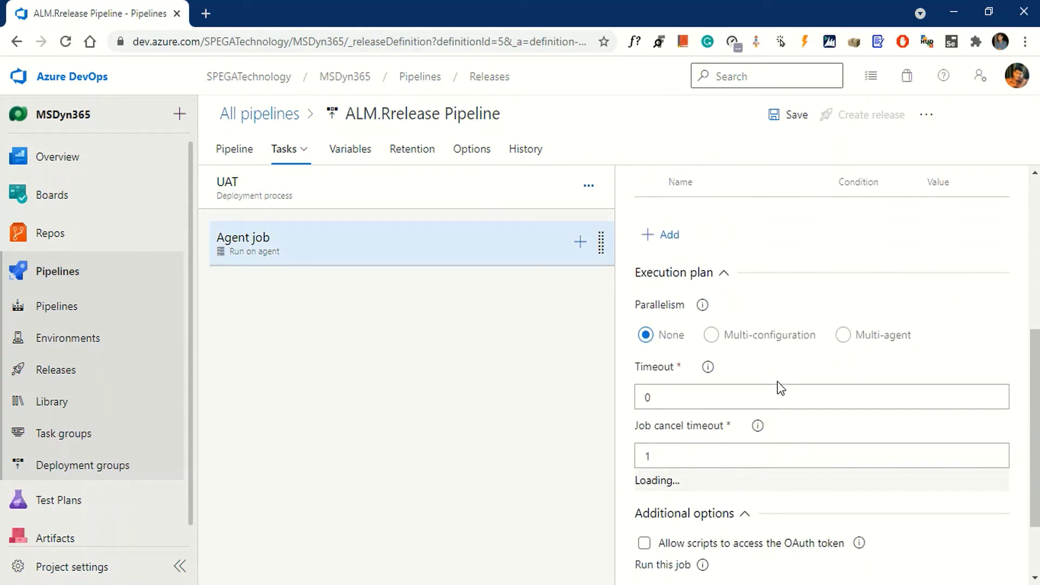
scroll(779, 385, "down", 2)
scroll(797, 504, "down", 1)
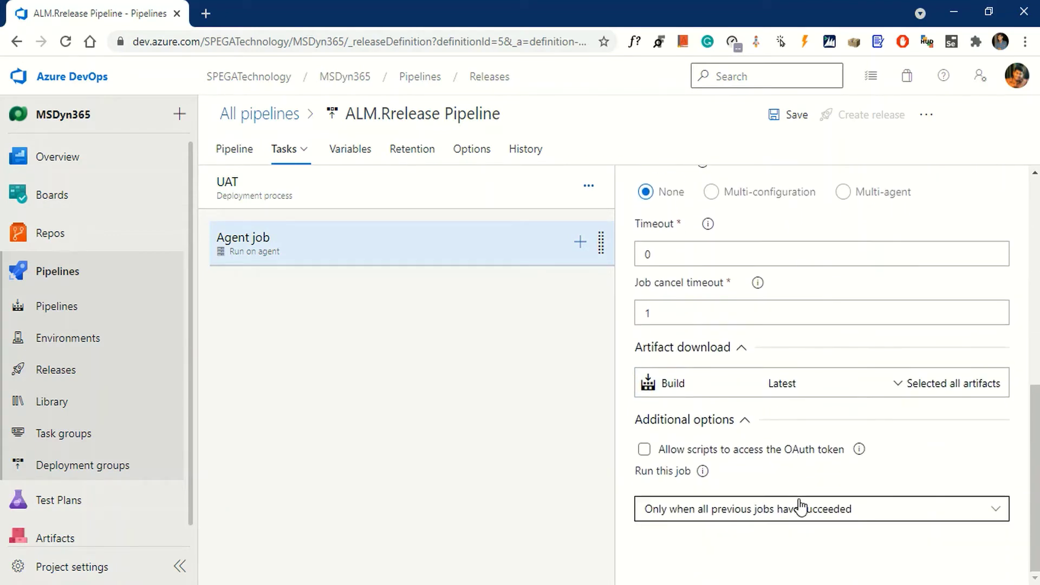
left_click(644, 451)
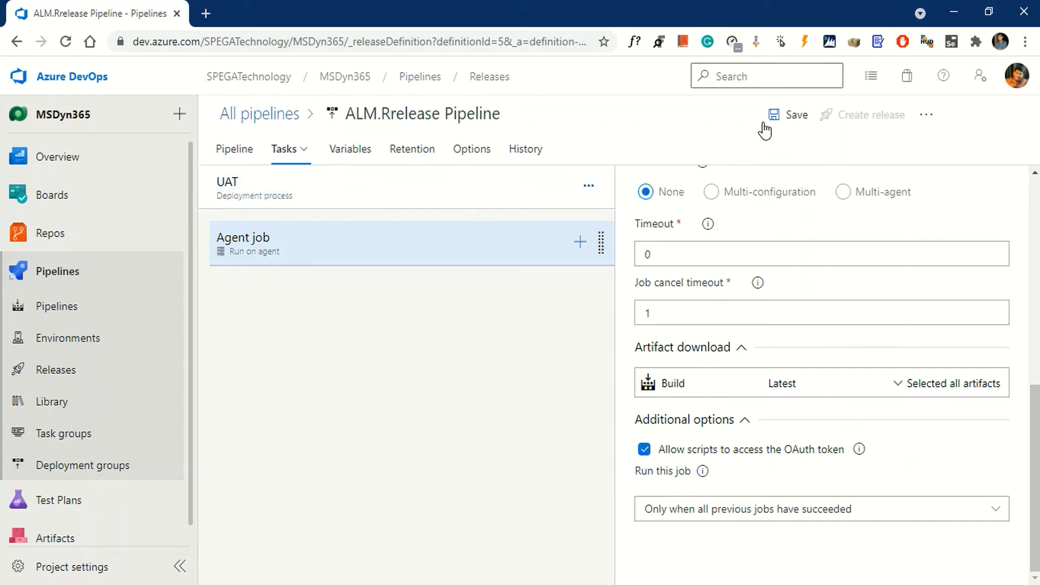
Step: Save the release pipeline and add the Power Platform Tool Installer task to the UAT stage's Agent job
left_click(791, 114)
left_click(591, 385)
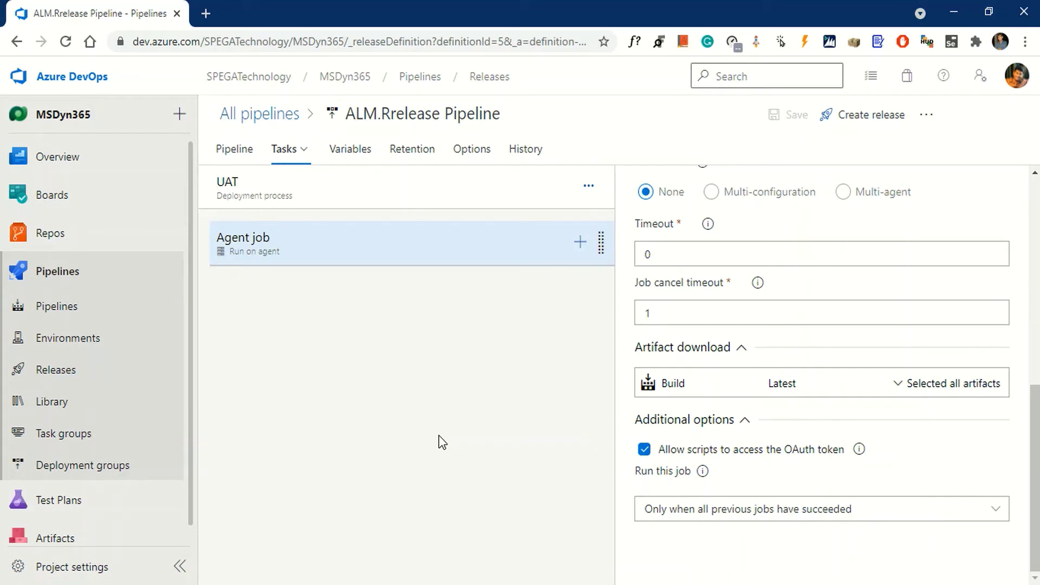
left_click(579, 243)
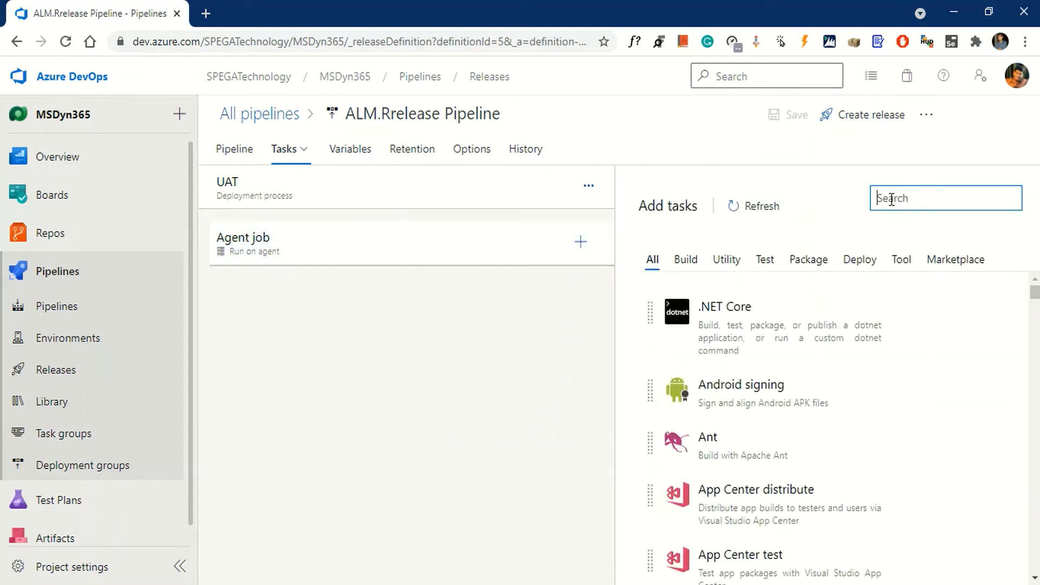
type("Po")
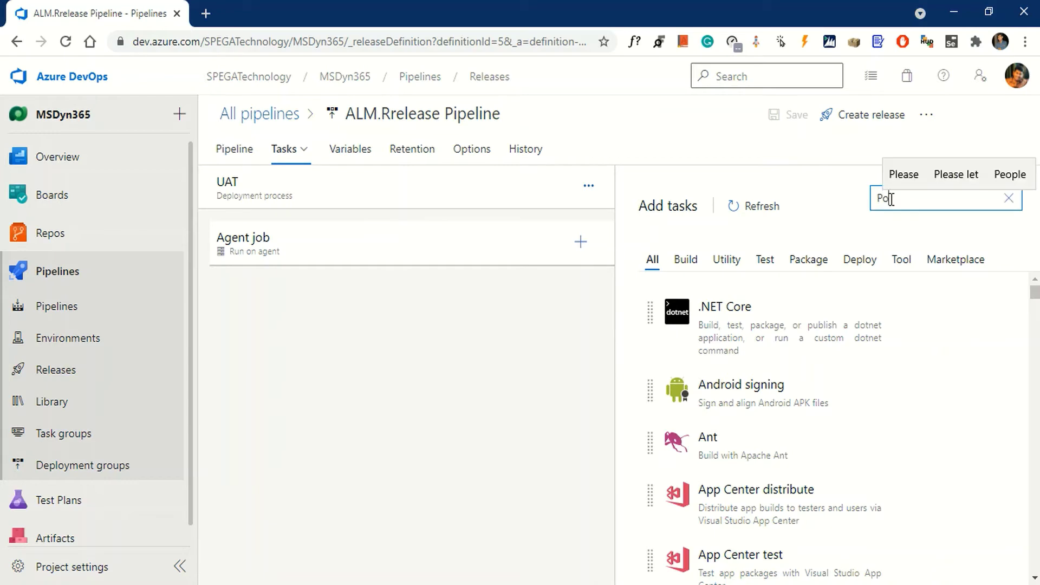
type("wer")
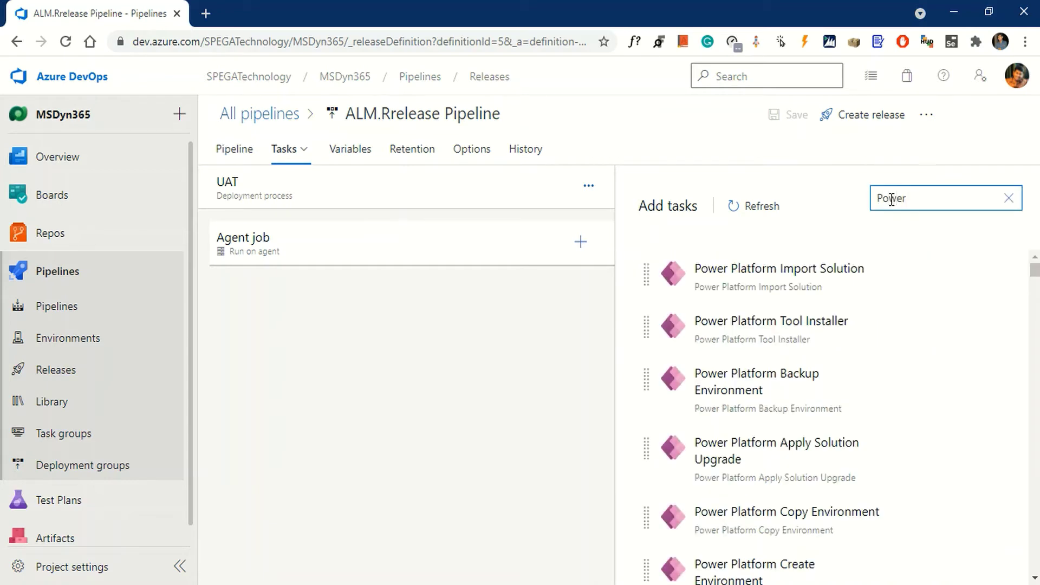
type(" Pl")
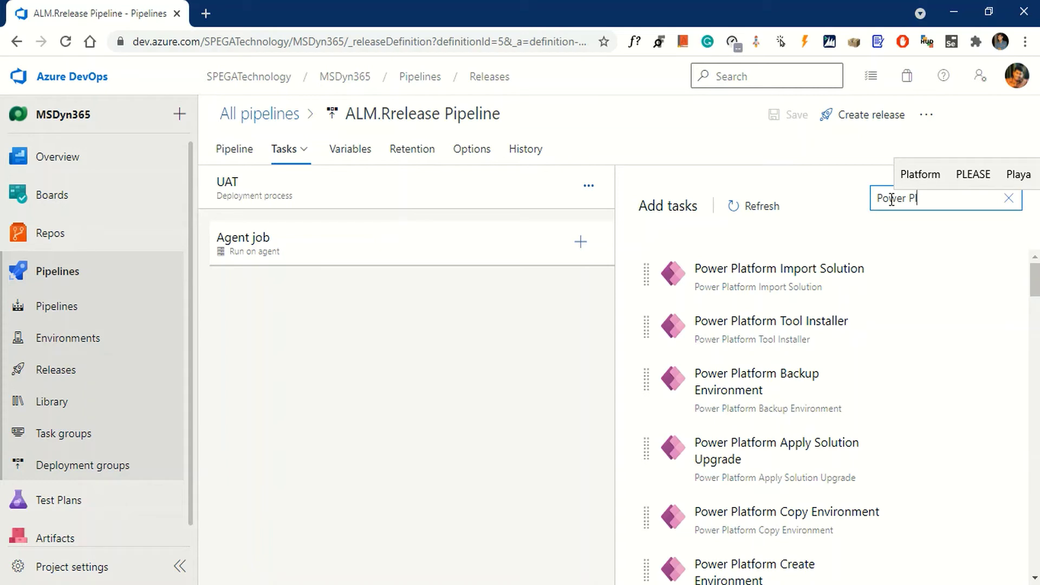
type("atform")
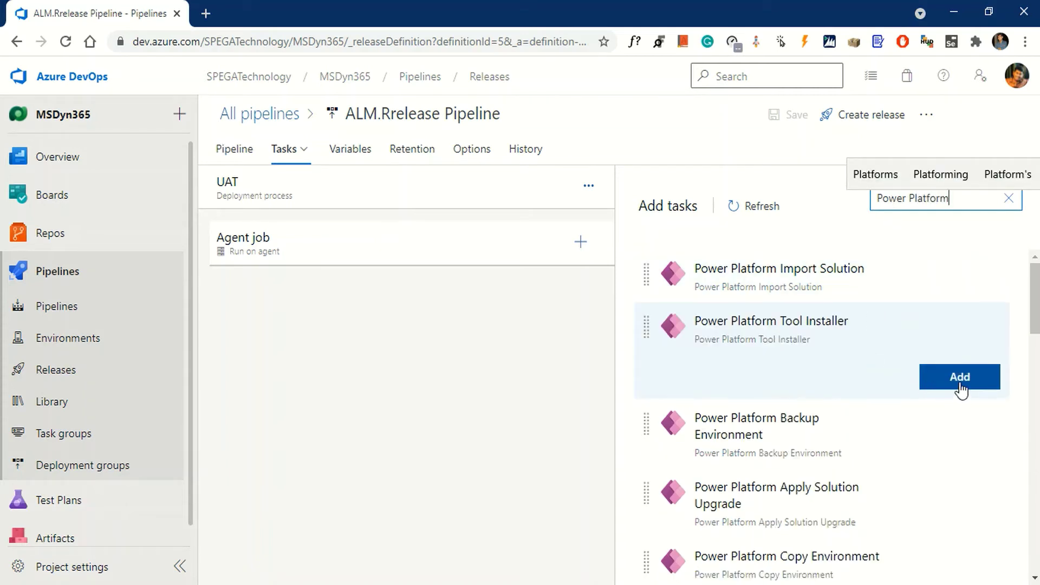
left_click(959, 384)
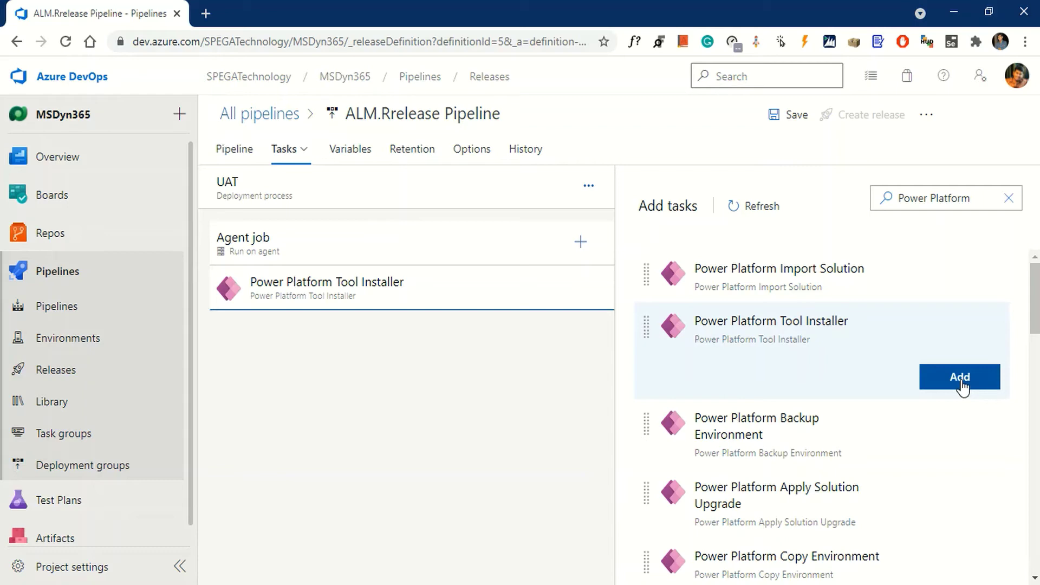
Step: Add the Power Platform Import Solution and Power Platform Publish Customizations tasks to the Agent job
mouse_move(790, 274)
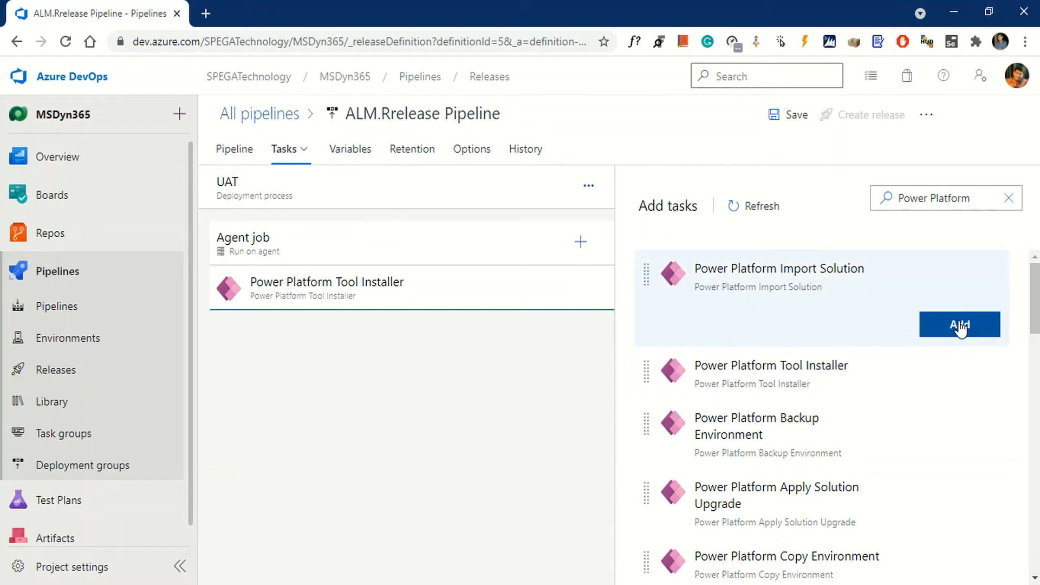
left_click(960, 326)
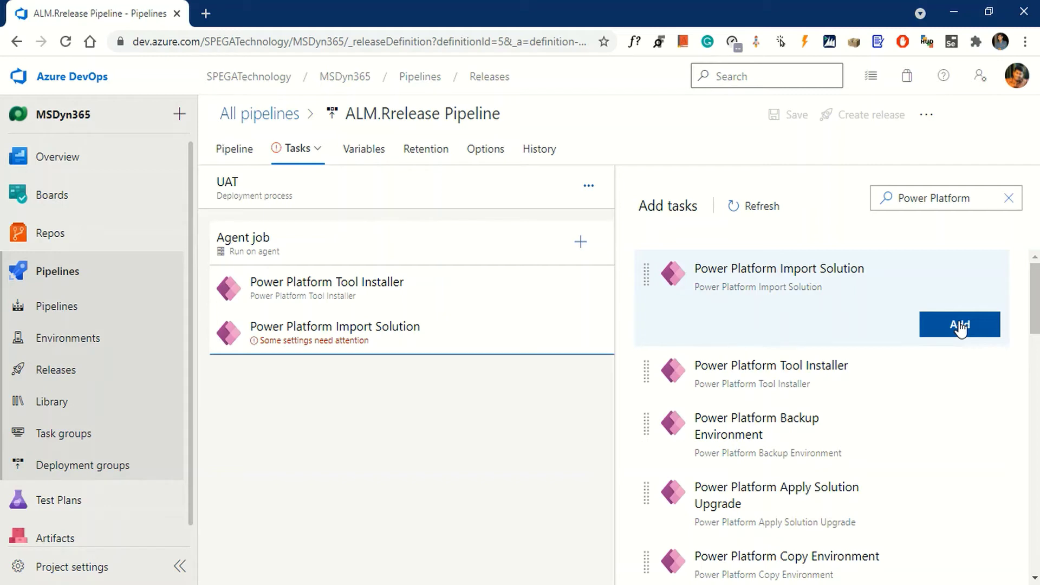
scroll(866, 433, "down", 5)
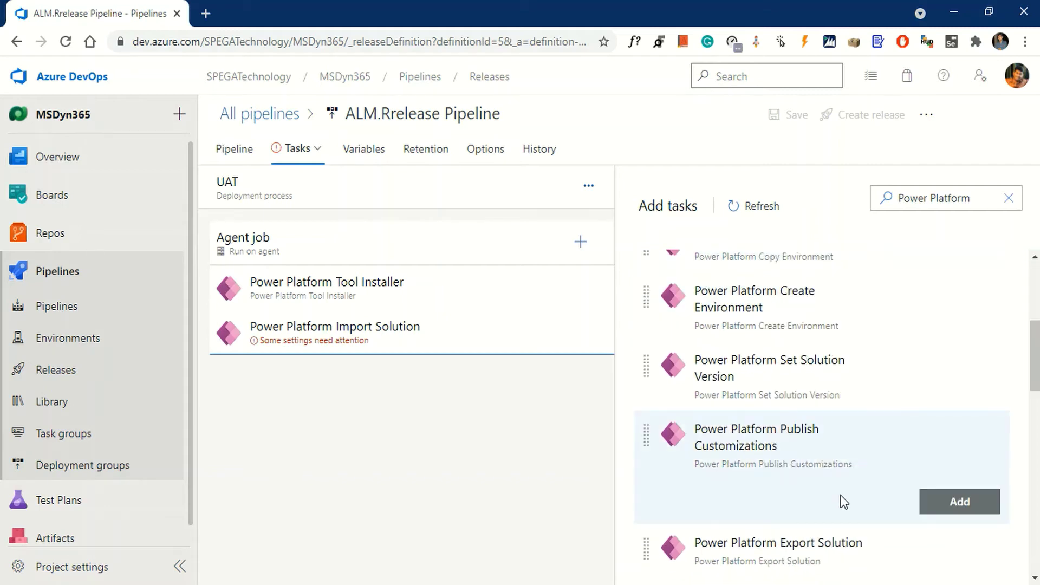
left_click(971, 508)
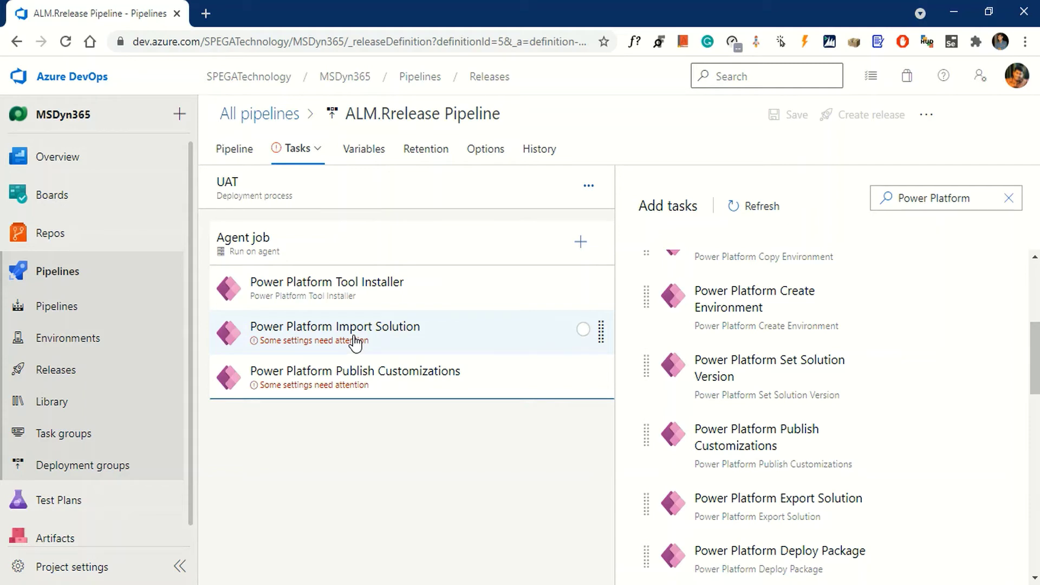
Step: Set the Import Solution task to Service Principal/client secret authentication with the ALM.UAT service connection
left_click(355, 342)
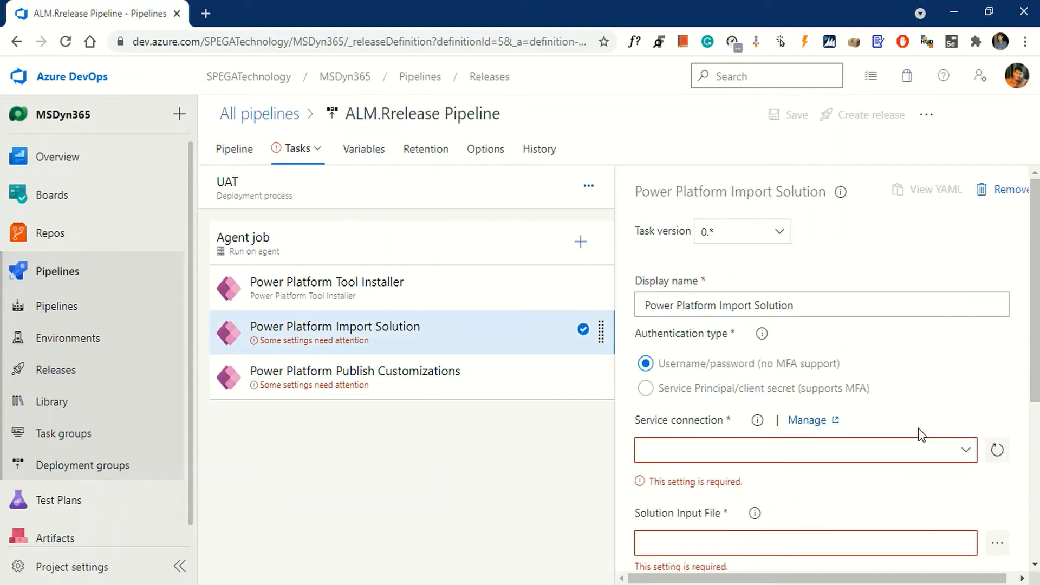
scroll(928, 416, "down", 1)
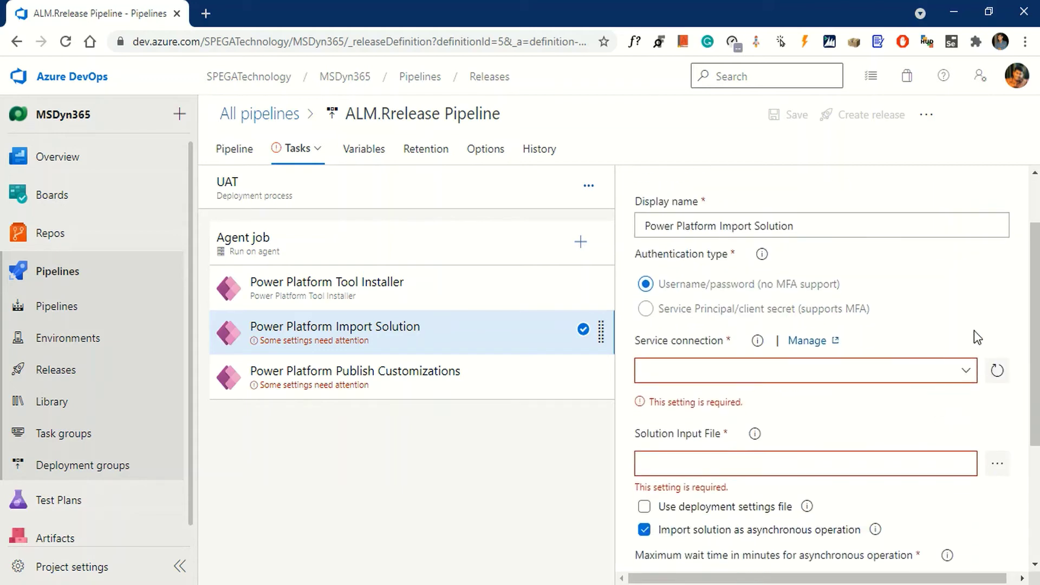
left_click(646, 310)
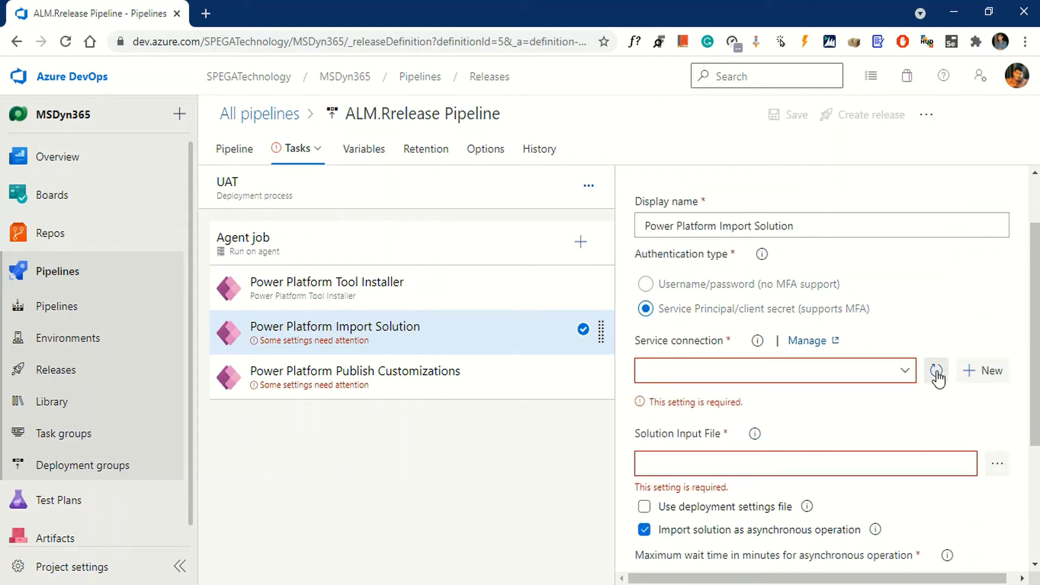
left_click(904, 371)
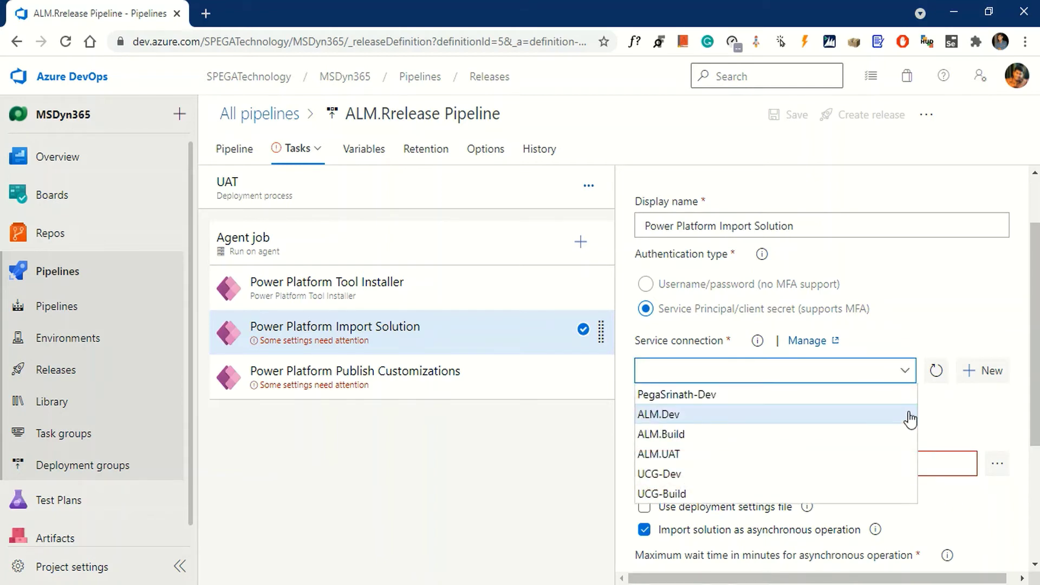
left_click(778, 455)
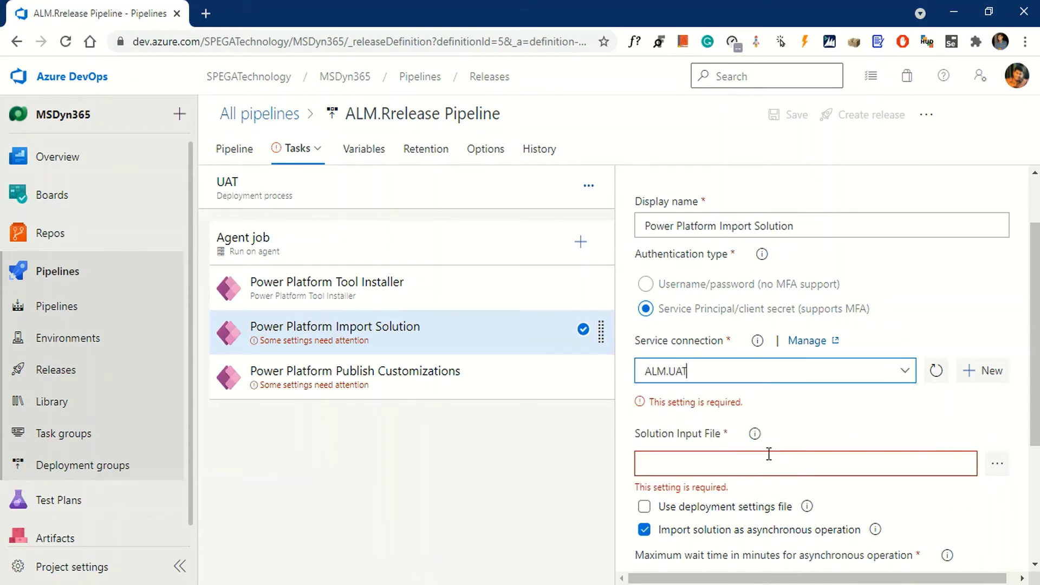
scroll(937, 410, "down", 2)
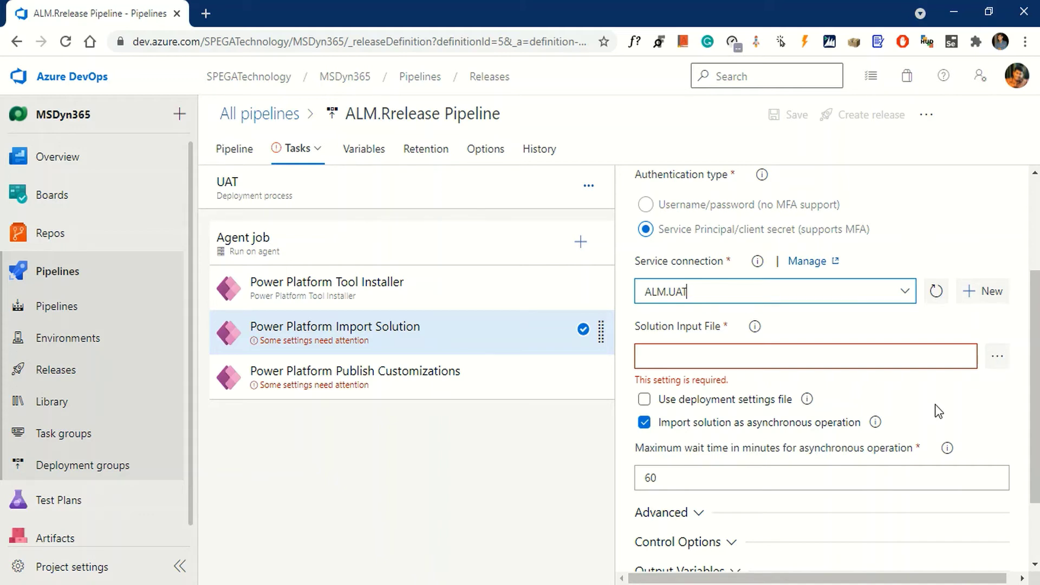
left_click(935, 404)
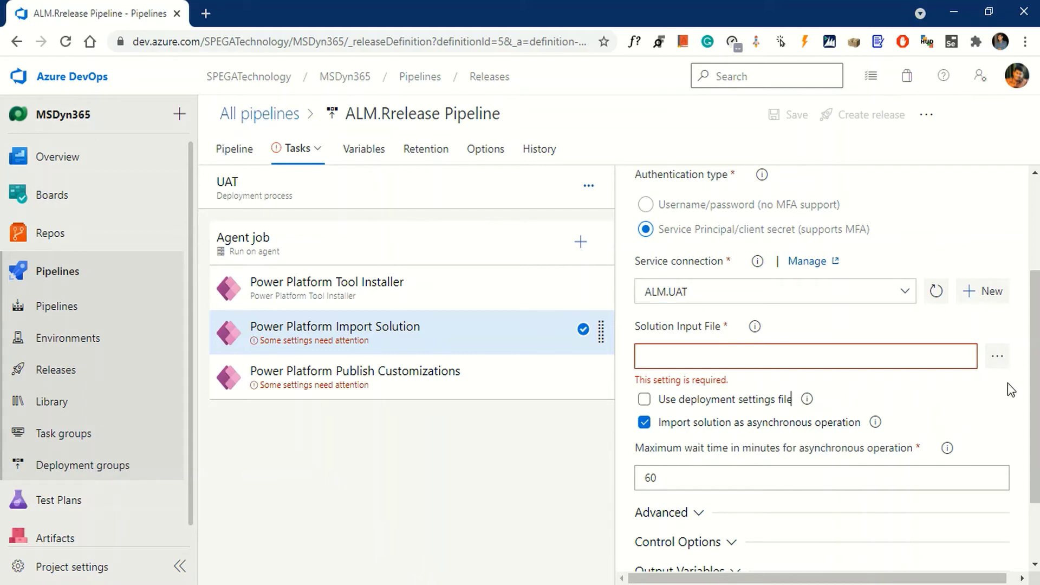
Step: Set the Import Solution task's input file to the managed solution zip in the Build artifact's drop folder
left_click(998, 359)
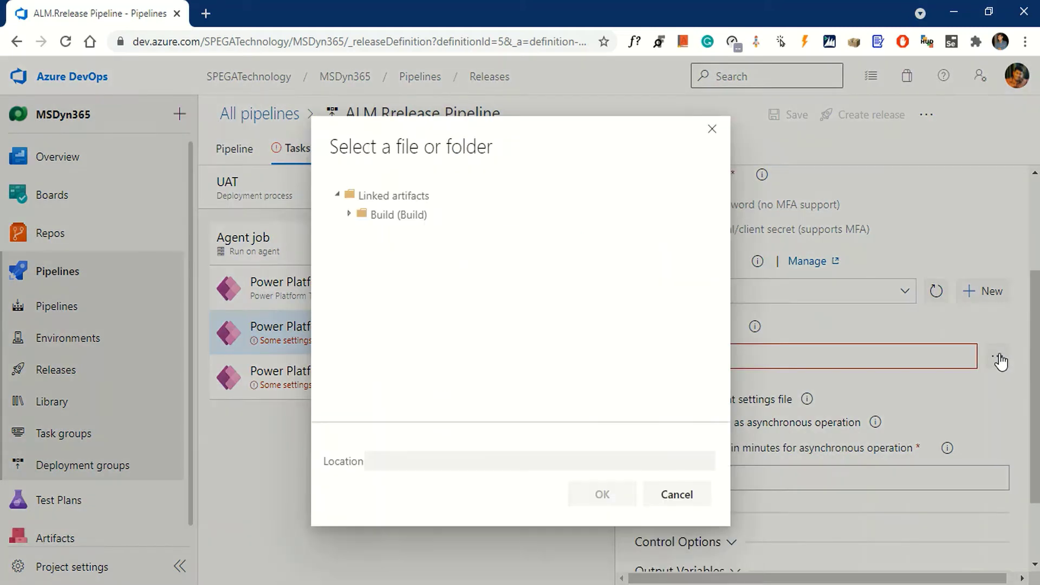
left_click(350, 216)
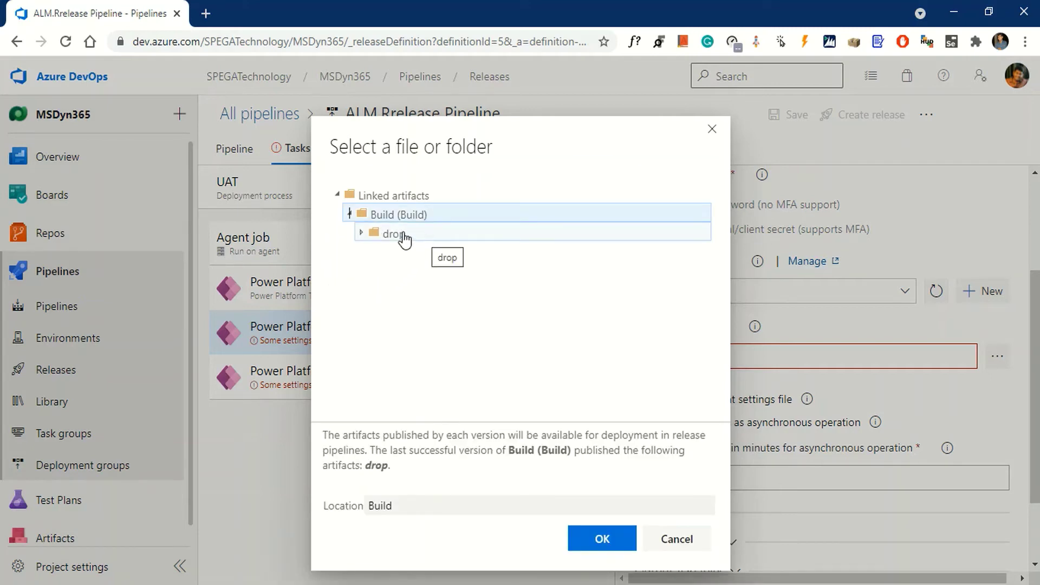
left_click(361, 232)
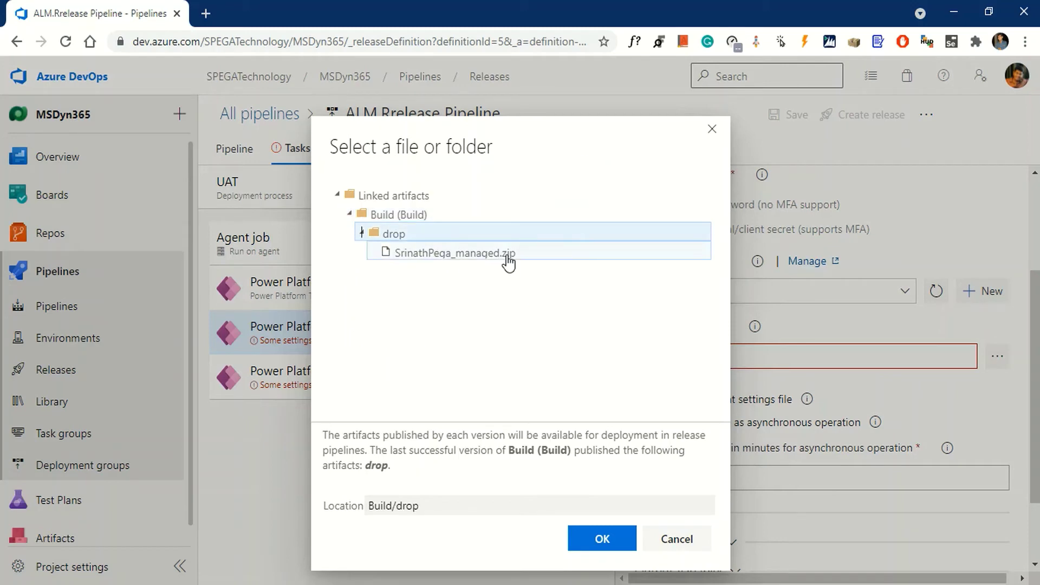
left_click(508, 262)
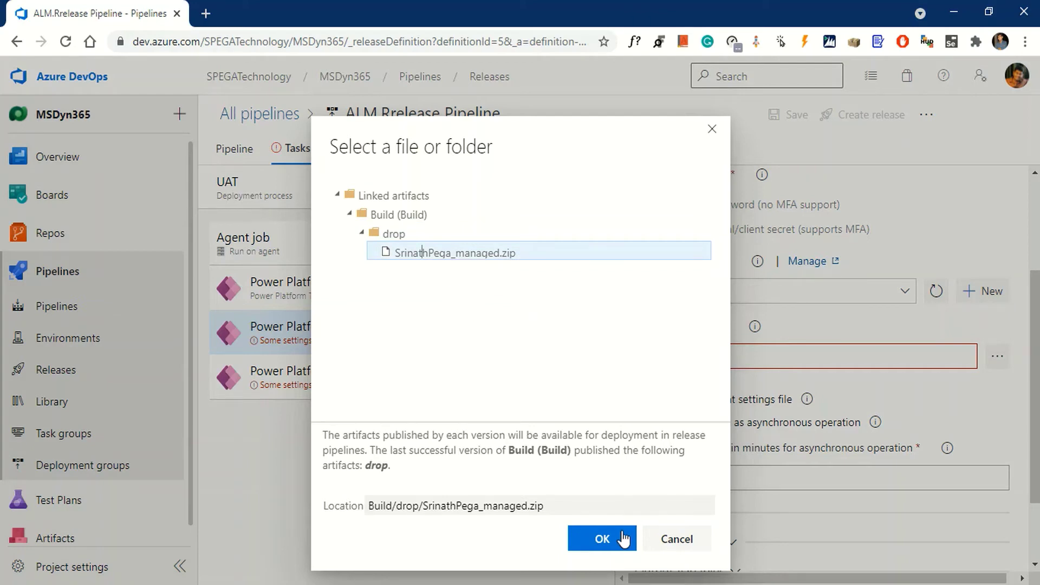
left_click(603, 541)
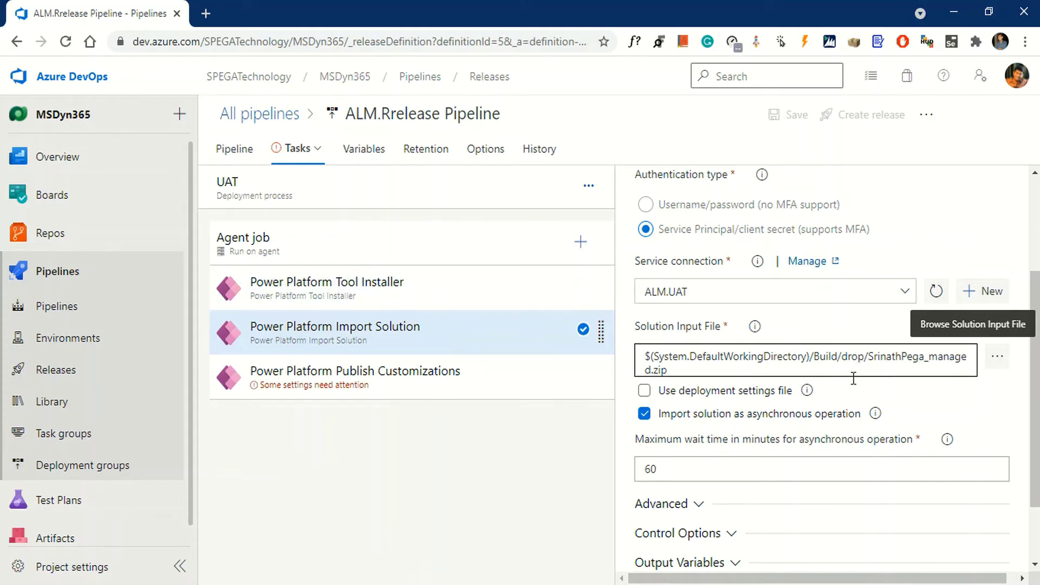
left_click(877, 370)
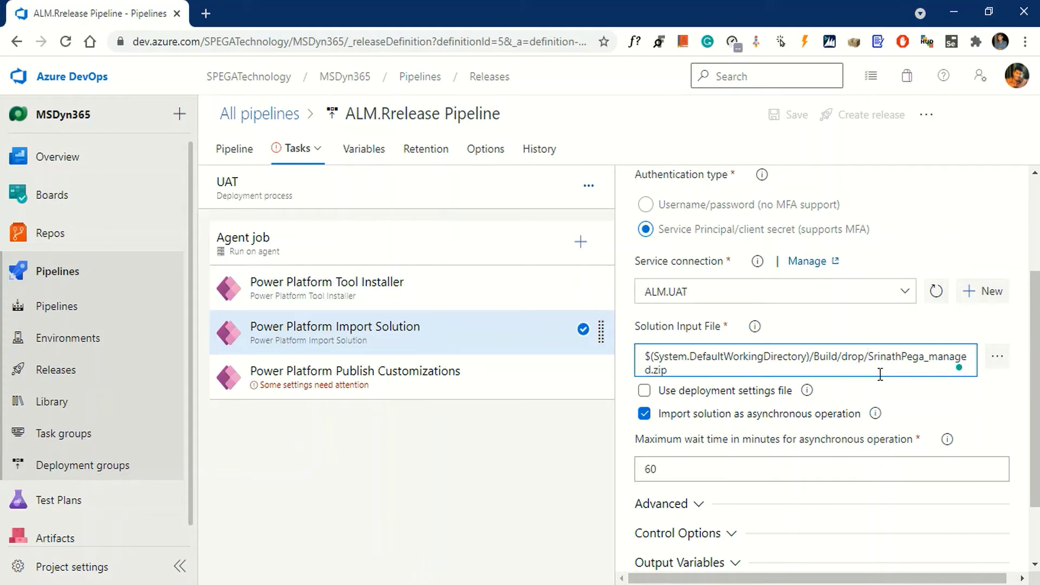
Step: Set the Publish Customizations task to Service Principal/client secret authentication with the ALM.UAT service connection, and save the pipeline
left_click(379, 382)
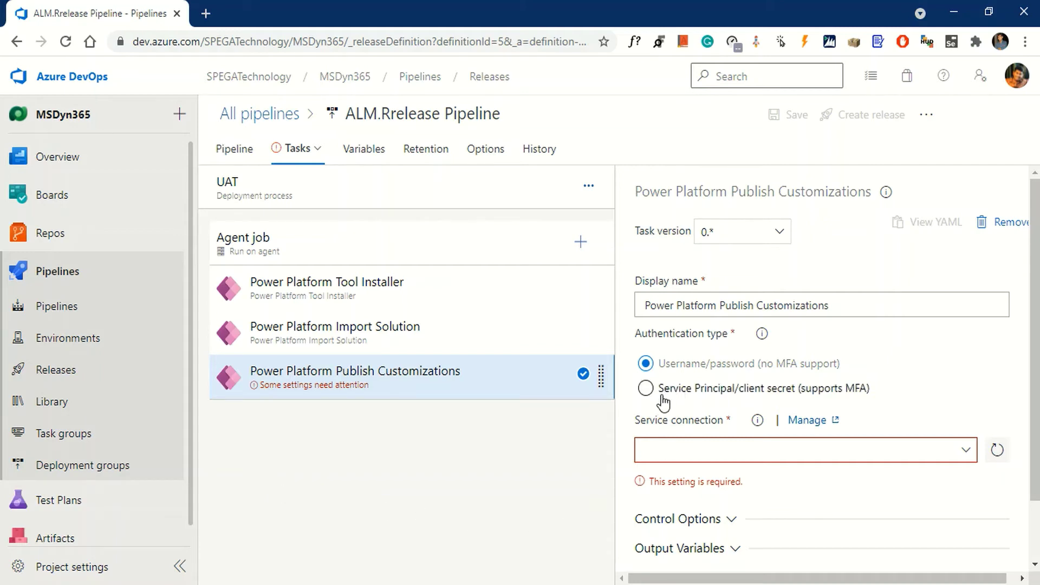
left_click(646, 389)
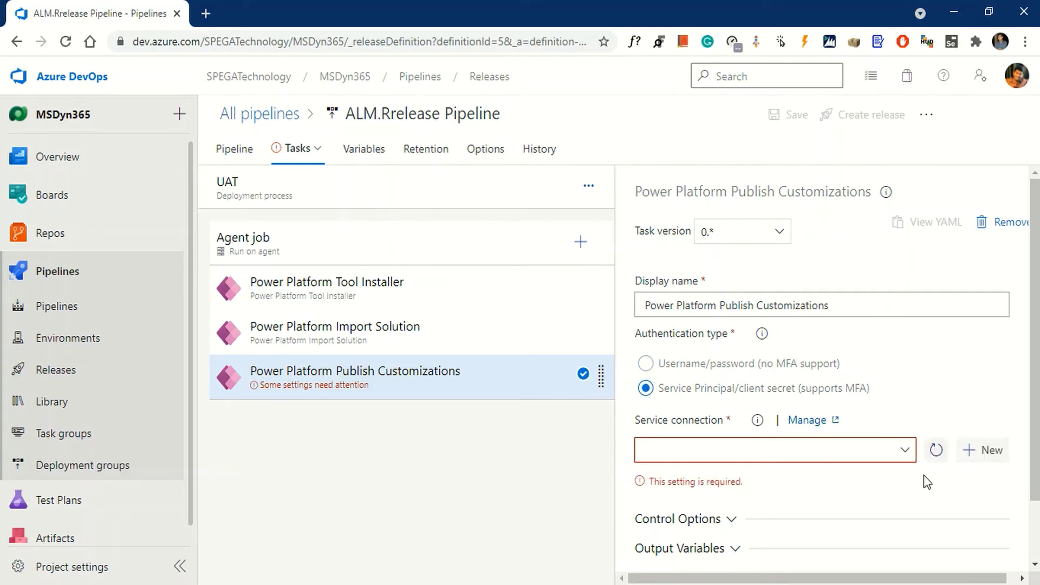
left_click(906, 455)
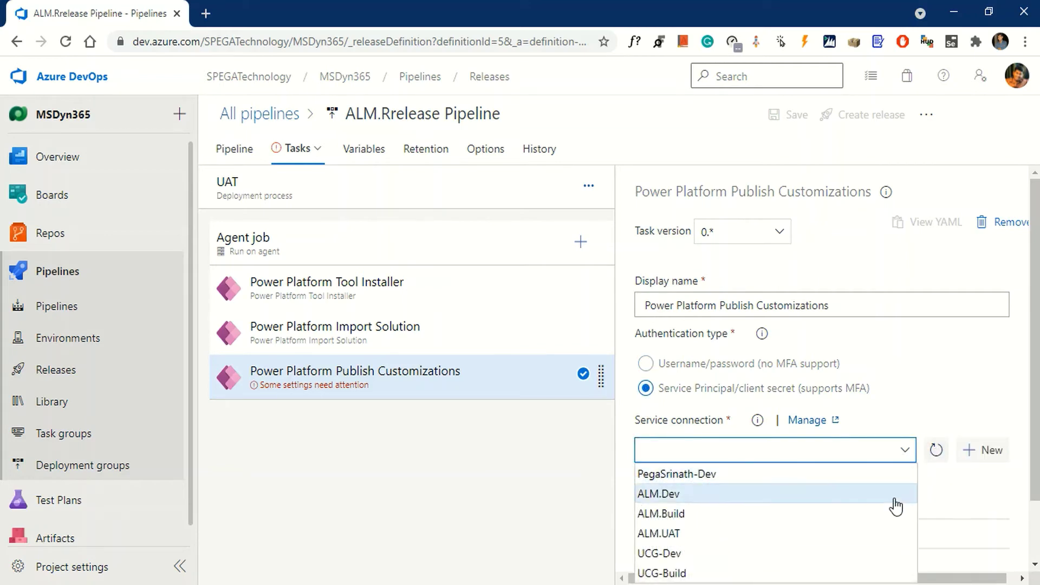
left_click(860, 534)
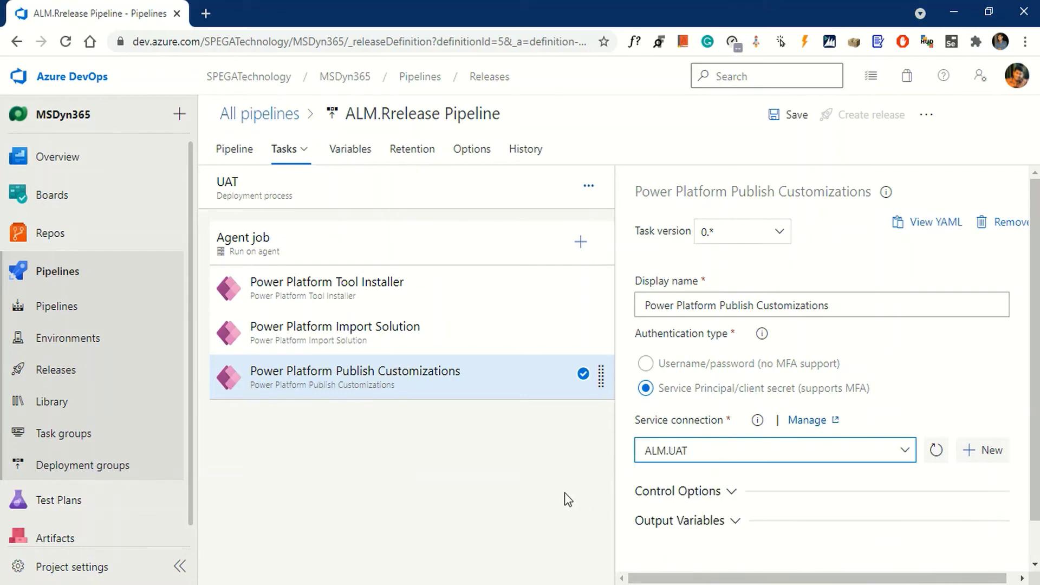
left_click(792, 115)
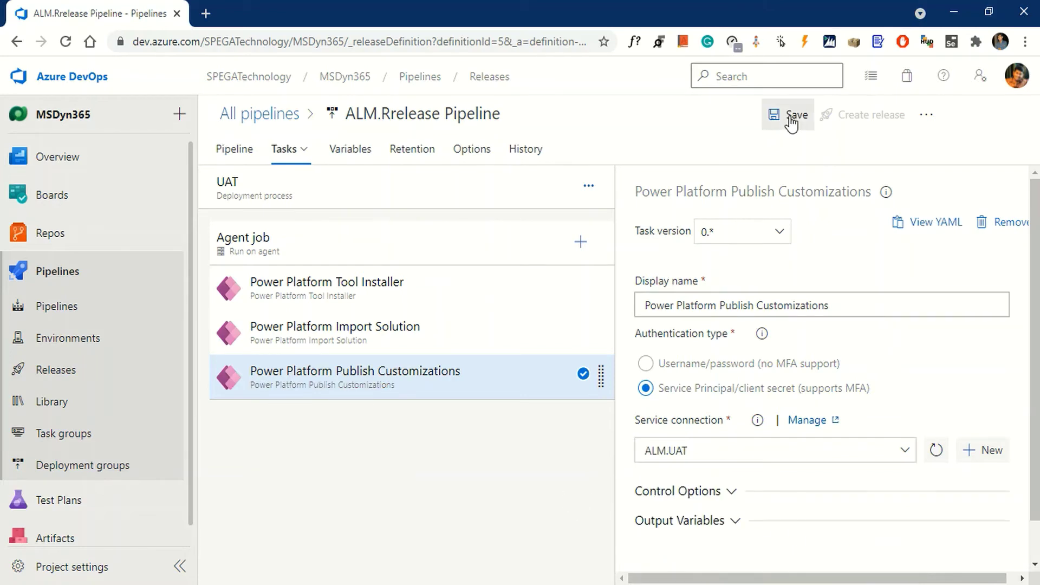
left_click(592, 386)
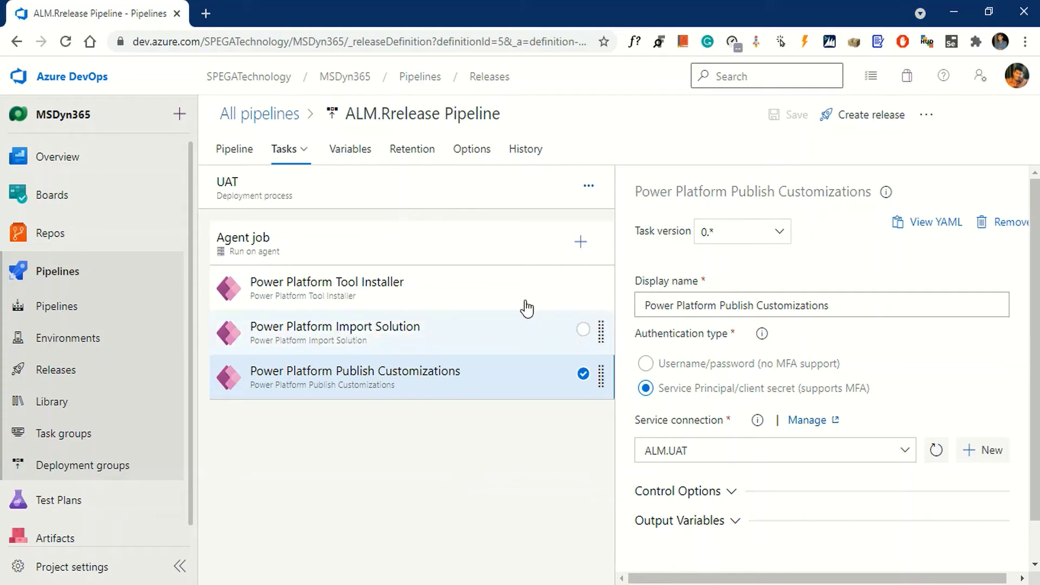
Step: Create a release from Build version 531 and open the deployment logs of its UAT stage
left_click(871, 123)
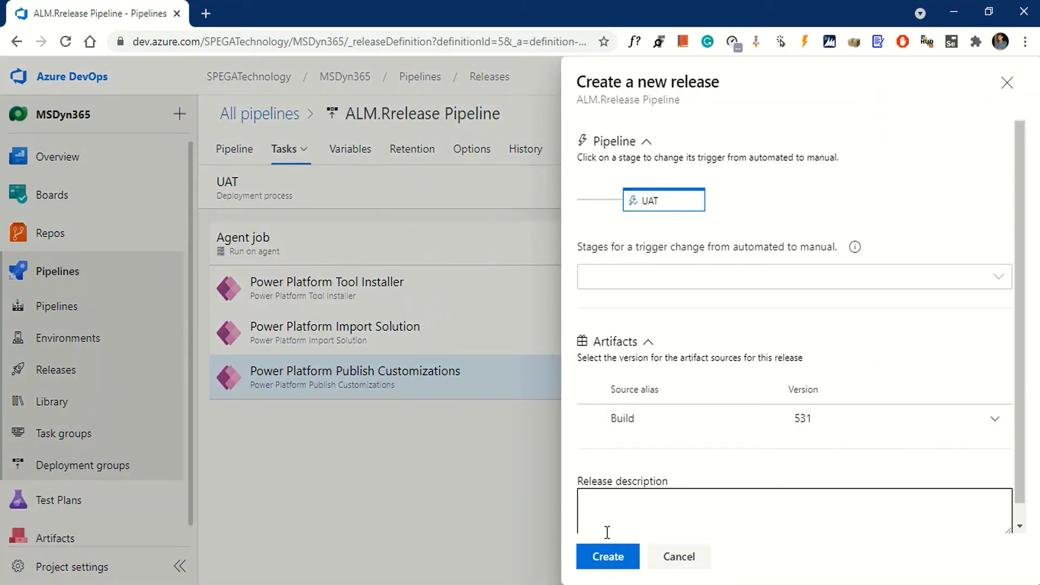
left_click(607, 562)
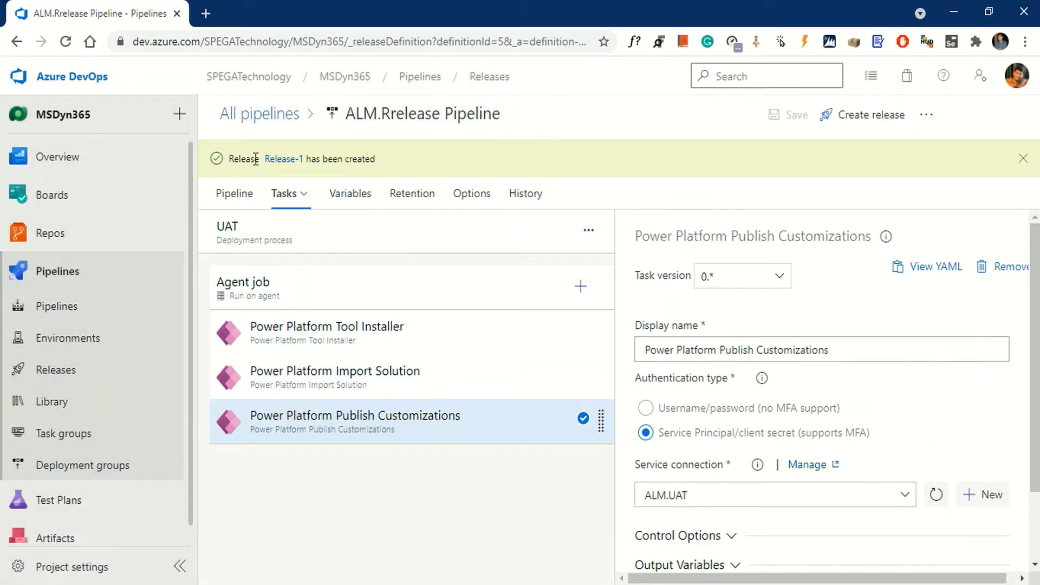
left_click(283, 160)
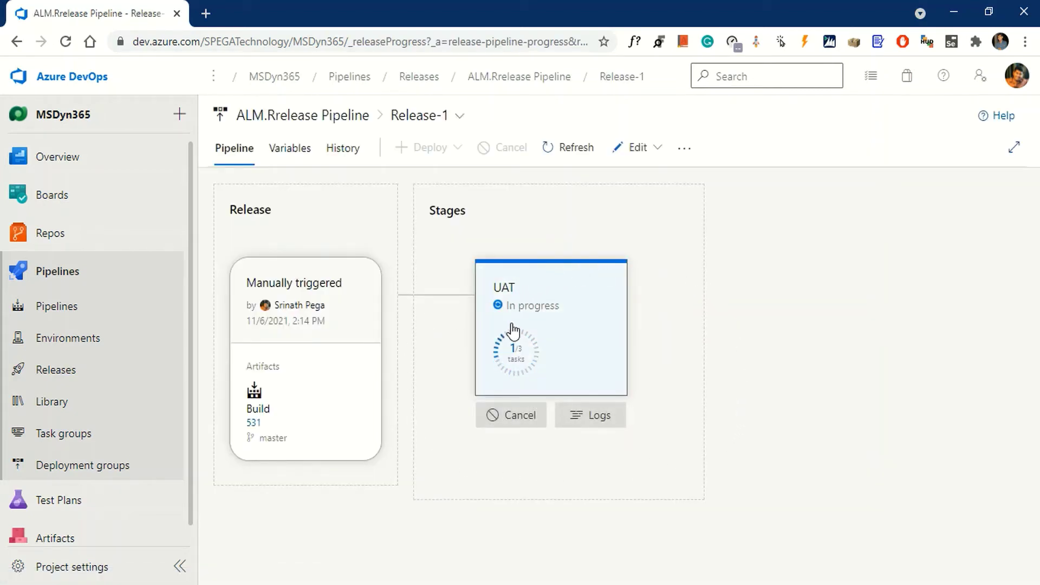
left_click(541, 341)
left_click(541, 341)
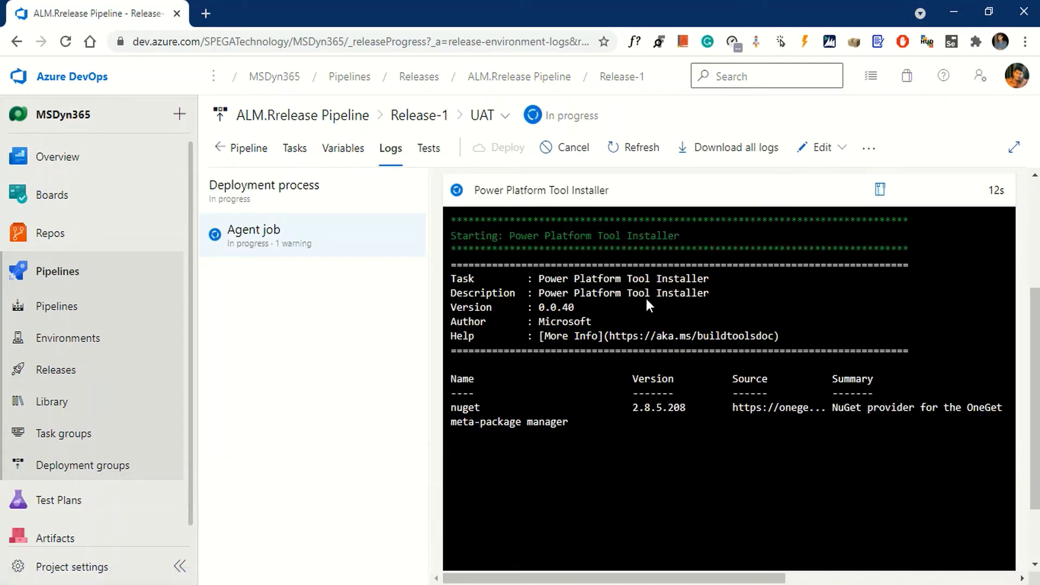
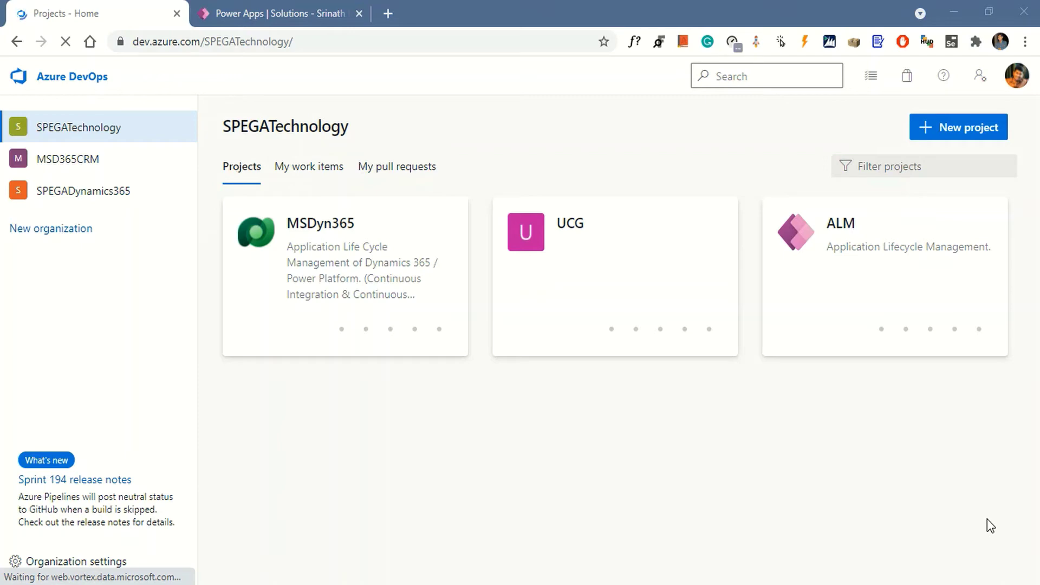
Step: Create a classic-editor build pipeline in the MSDyn365 project from the MSDyn365 Azure Repos Git repository's master branch, starting with an empty job
left_click(350, 258)
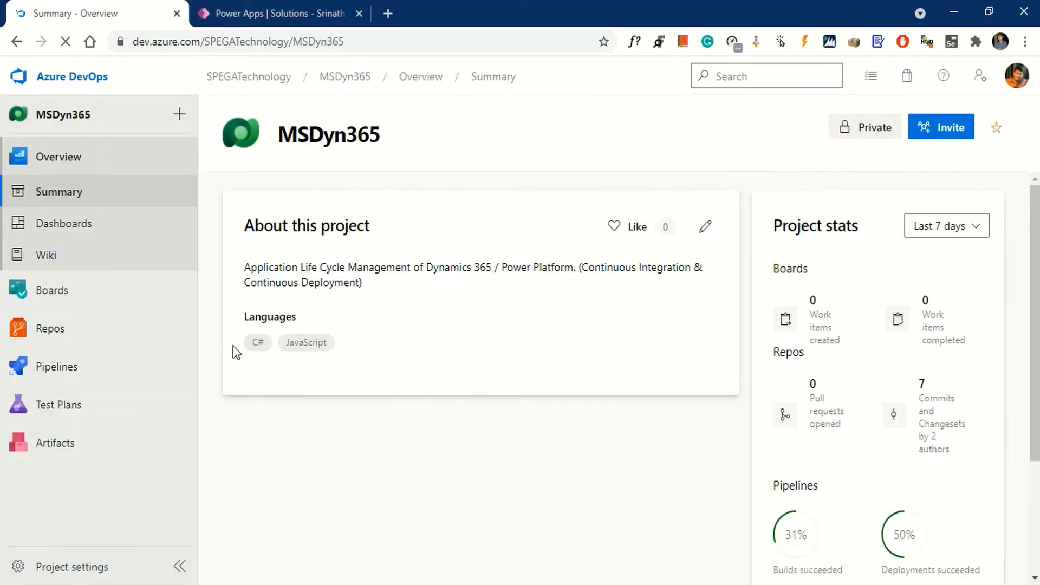
left_click(64, 375)
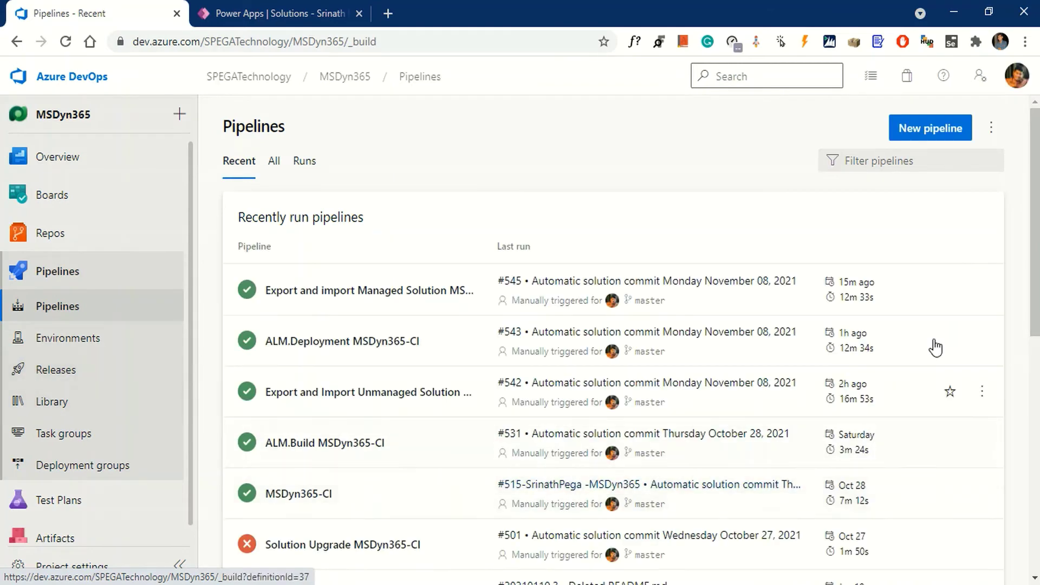
left_click(930, 130)
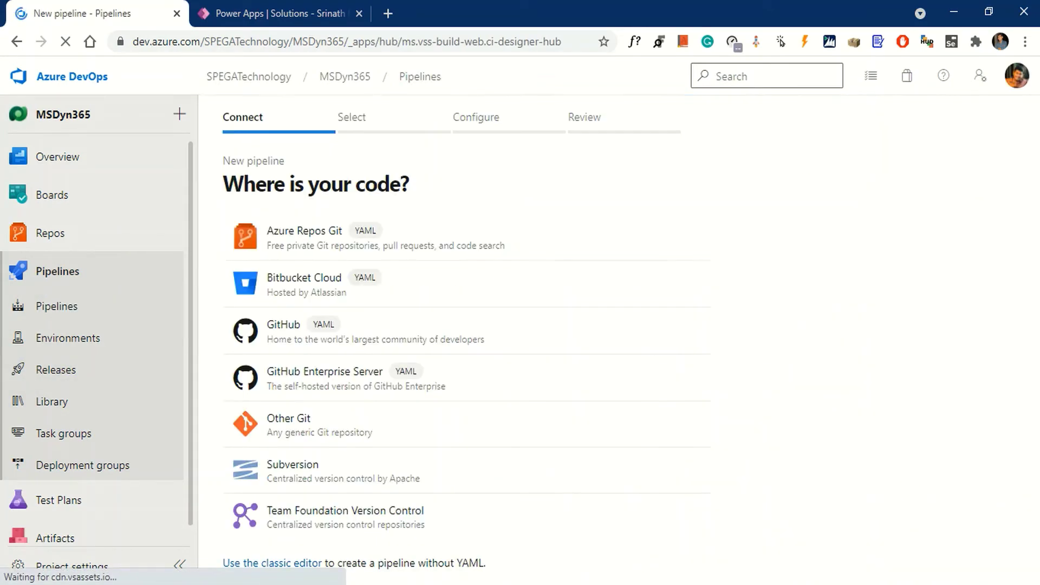
left_click(274, 564)
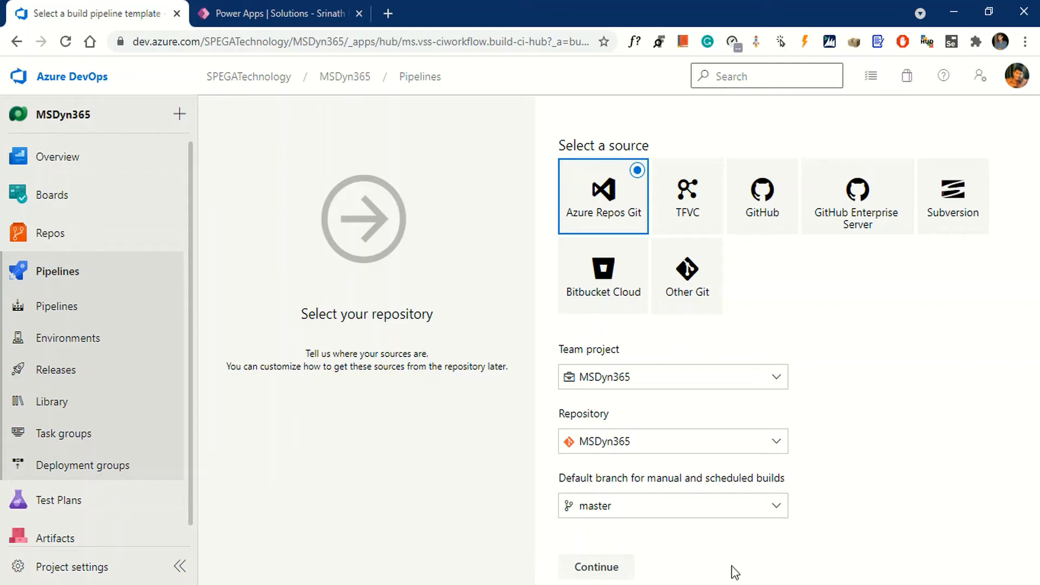
left_click(597, 567)
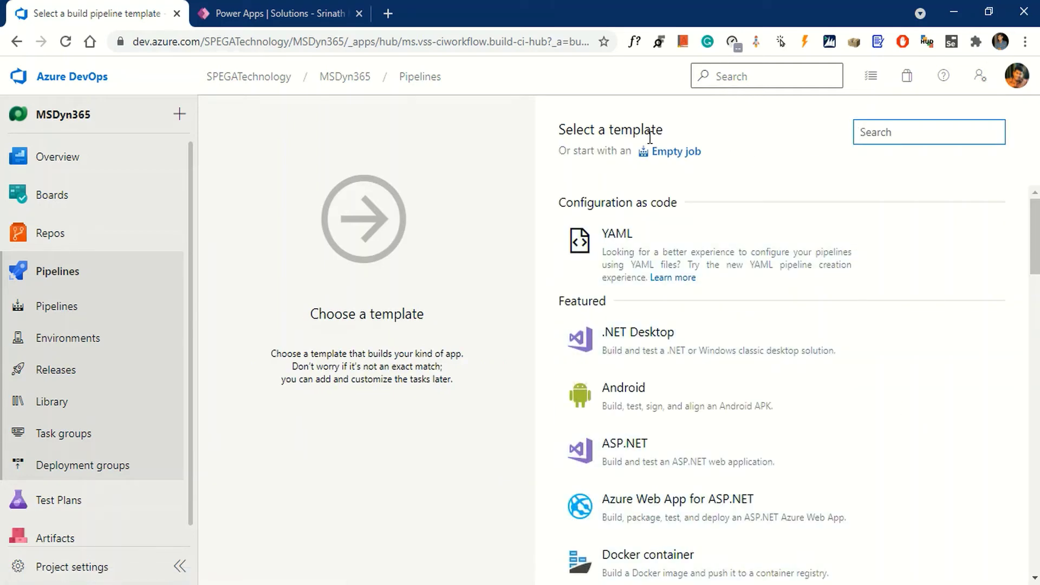
left_click(680, 157)
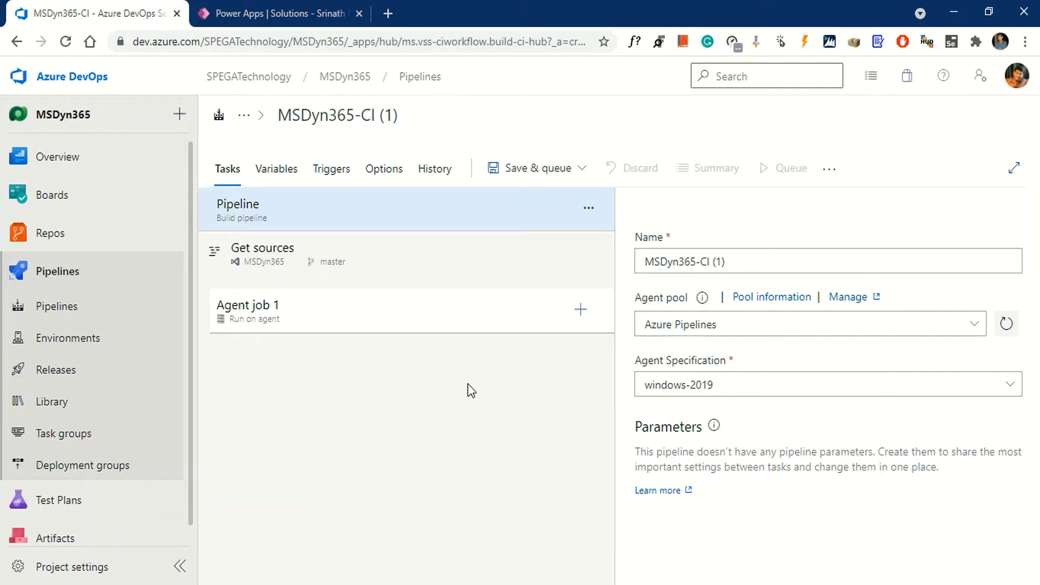
Step: Name the new pipeline "ALM.Unpack MSDyn365-CI" and save it in the root folder
left_click(644, 263)
type("ALM")
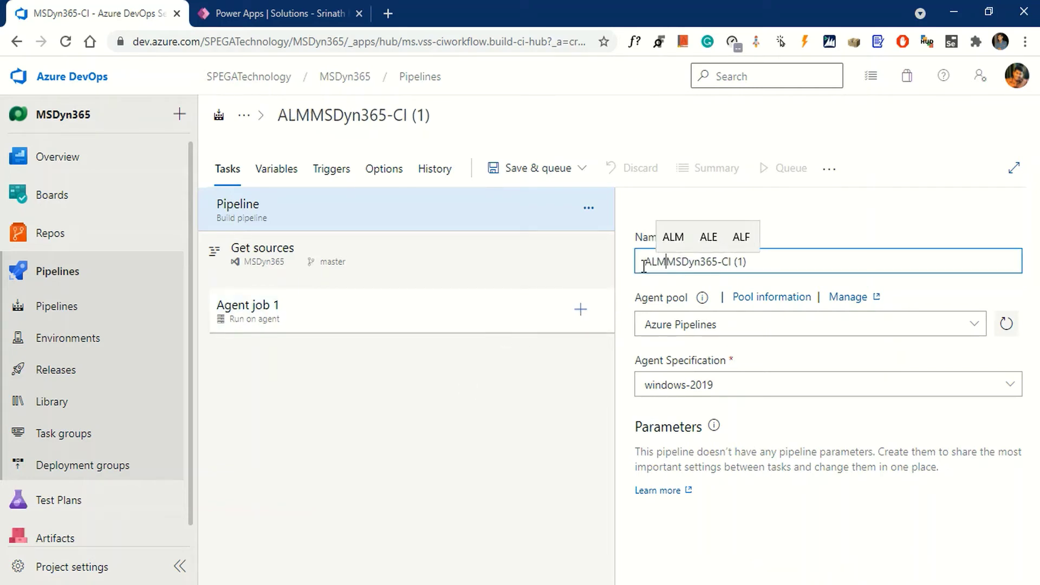
type(".")
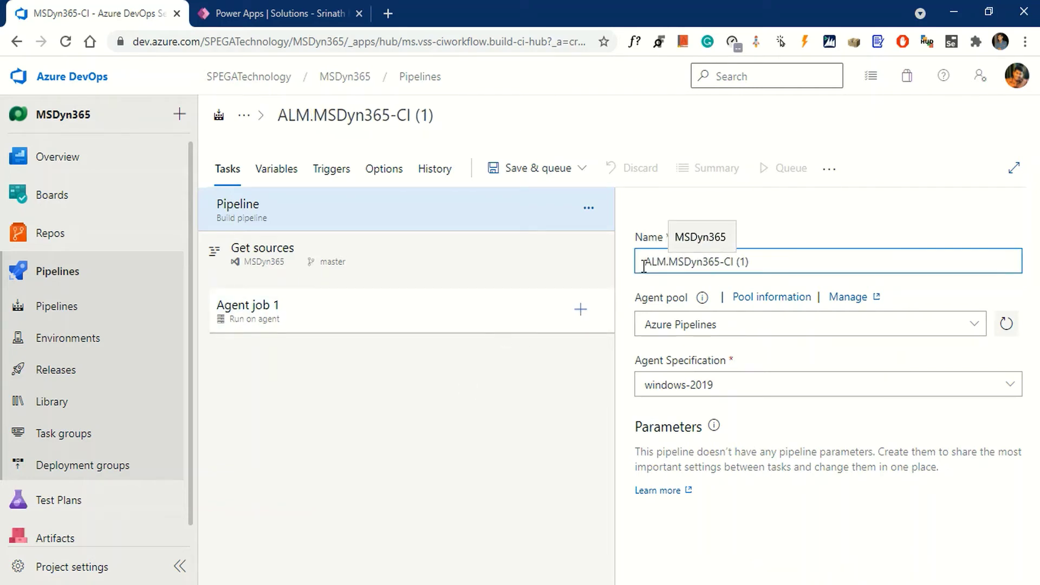
type("Unp")
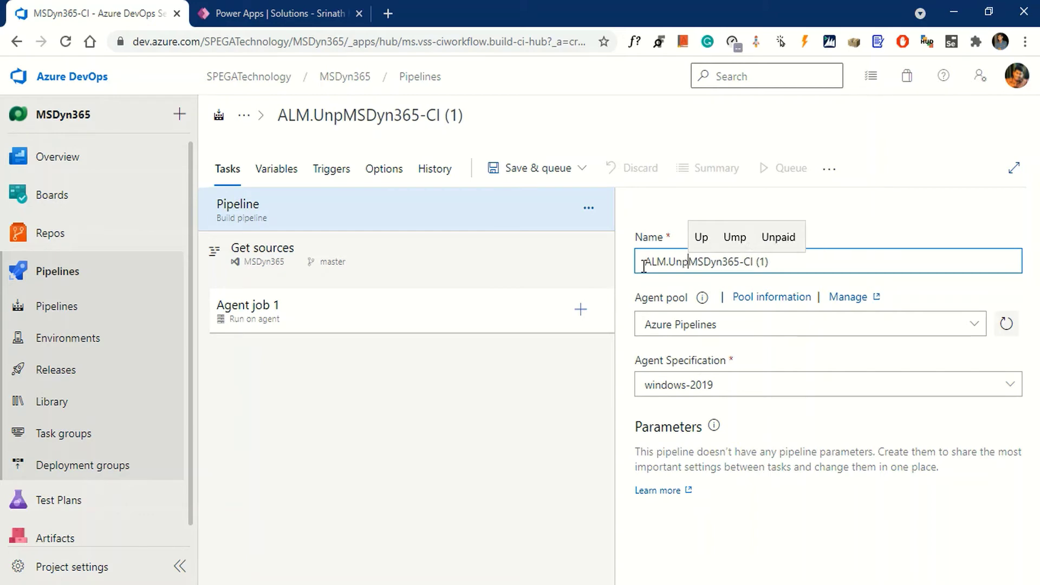
type("ack")
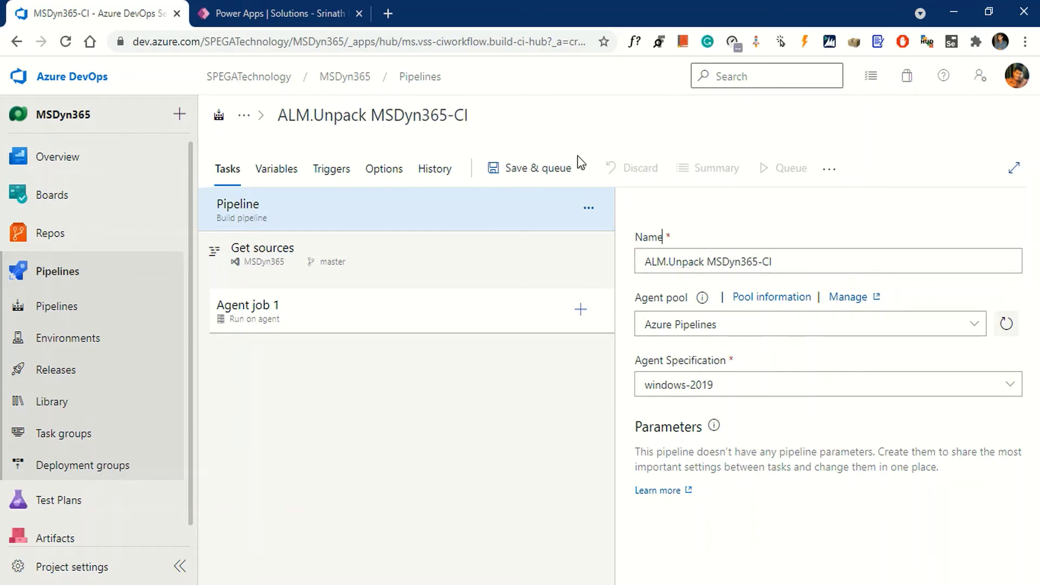
left_click(581, 167)
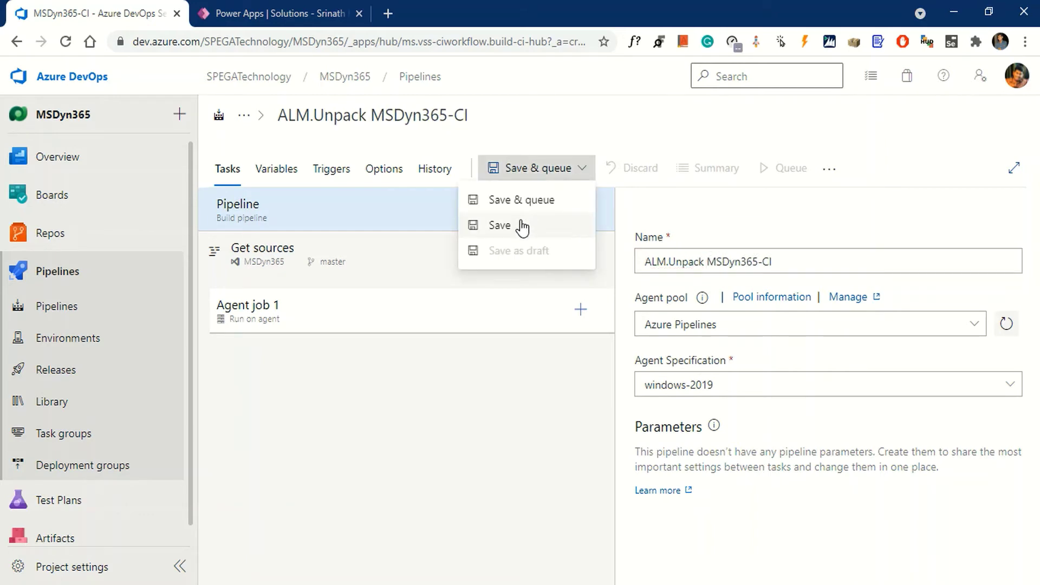
left_click(523, 225)
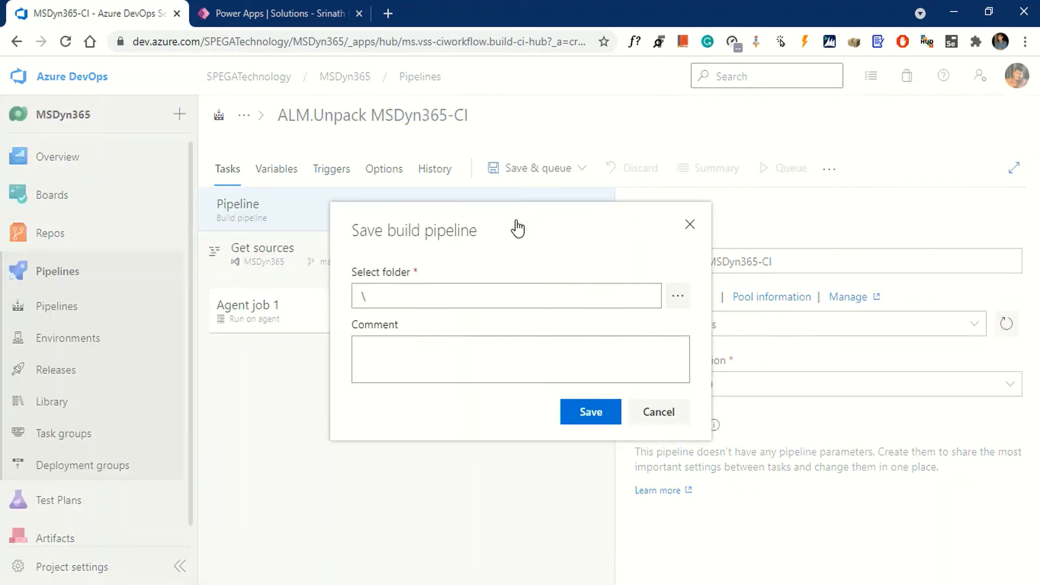
left_click(590, 412)
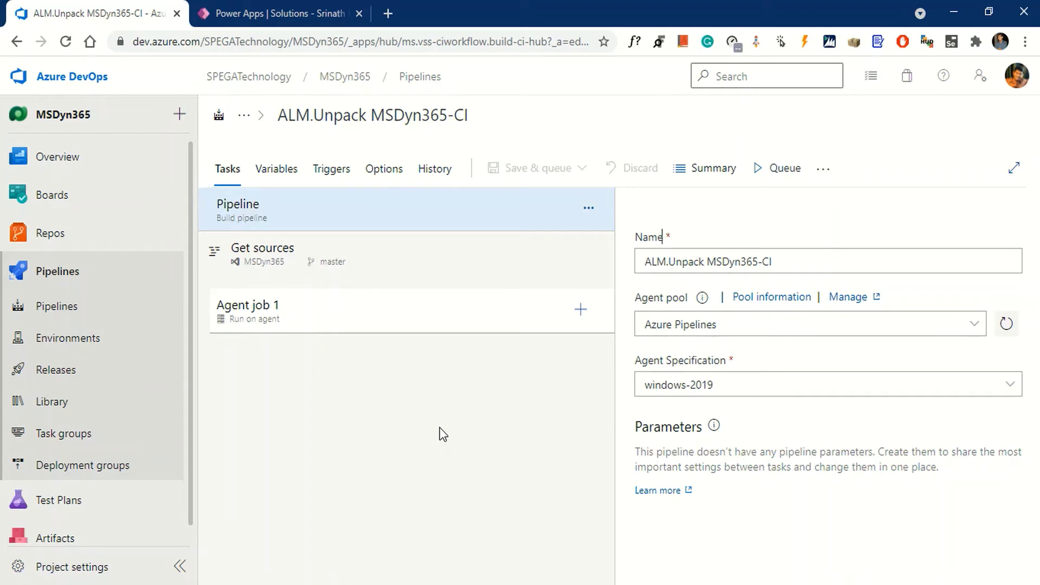
Step: Allow scripts to access the OAuth token in Agent job 1 and save the pipeline
left_click(424, 325)
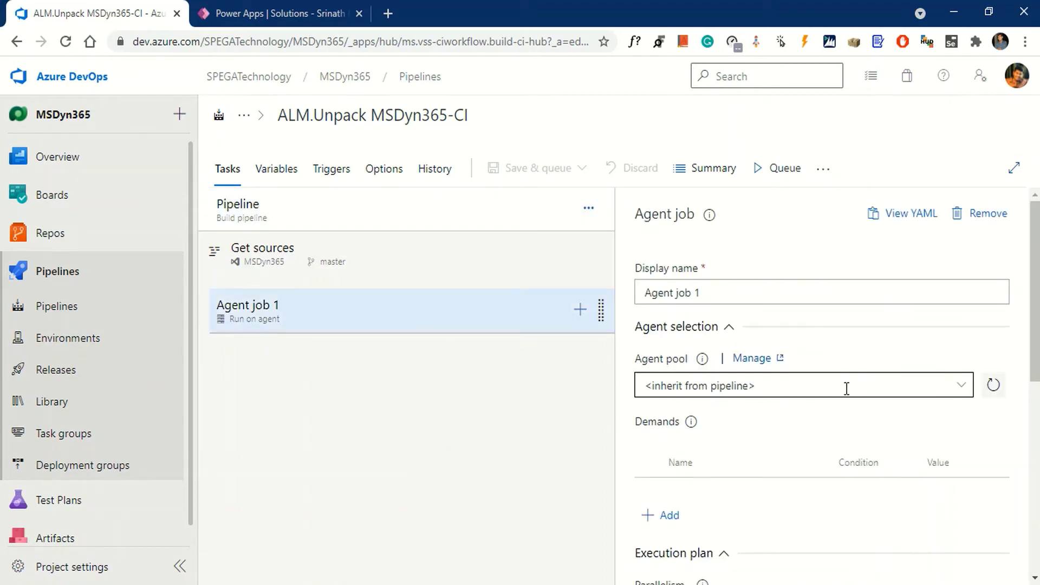
scroll(859, 425, "down", 4)
scroll(864, 437, "down", 3)
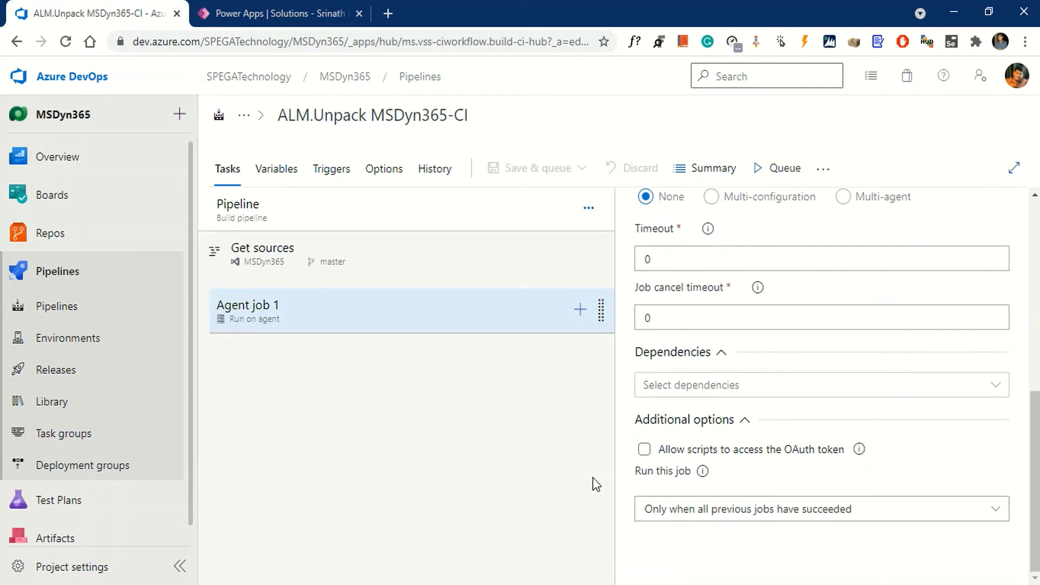
left_click(644, 452)
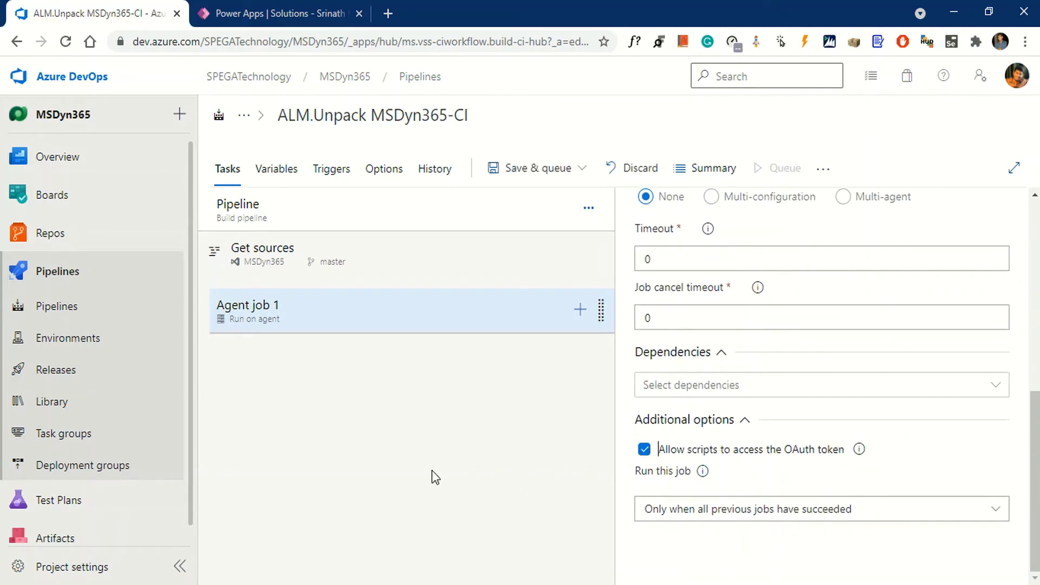
left_click(575, 172)
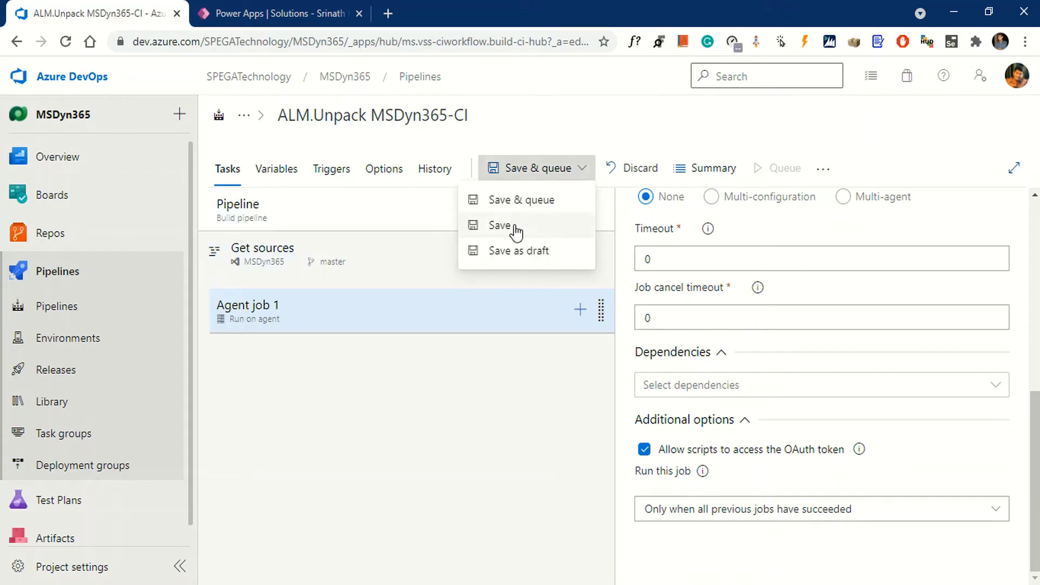
left_click(525, 226)
left_click(588, 383)
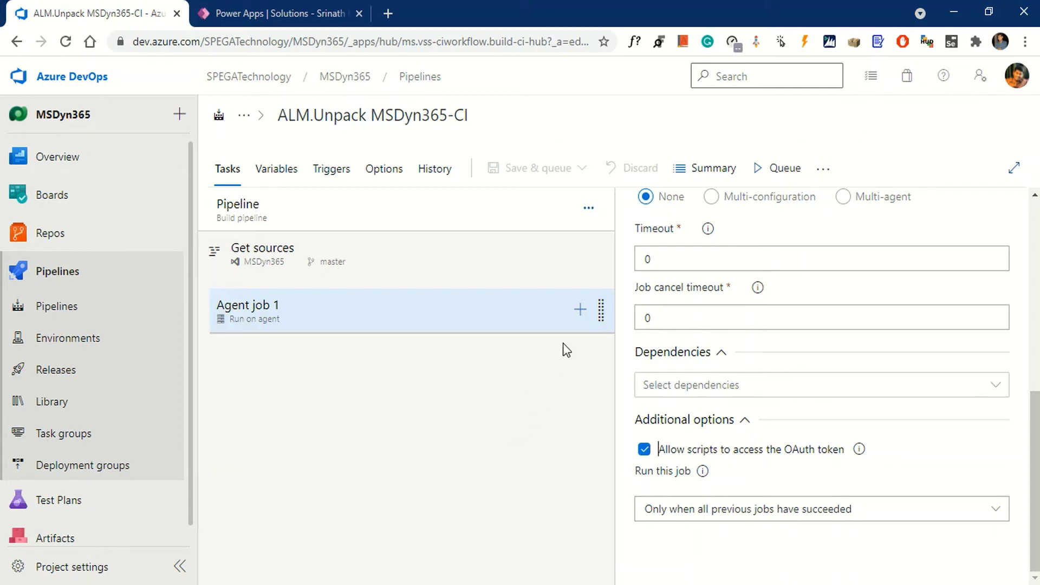
Step: Add a PowerShell task to Agent job 1
left_click(580, 312)
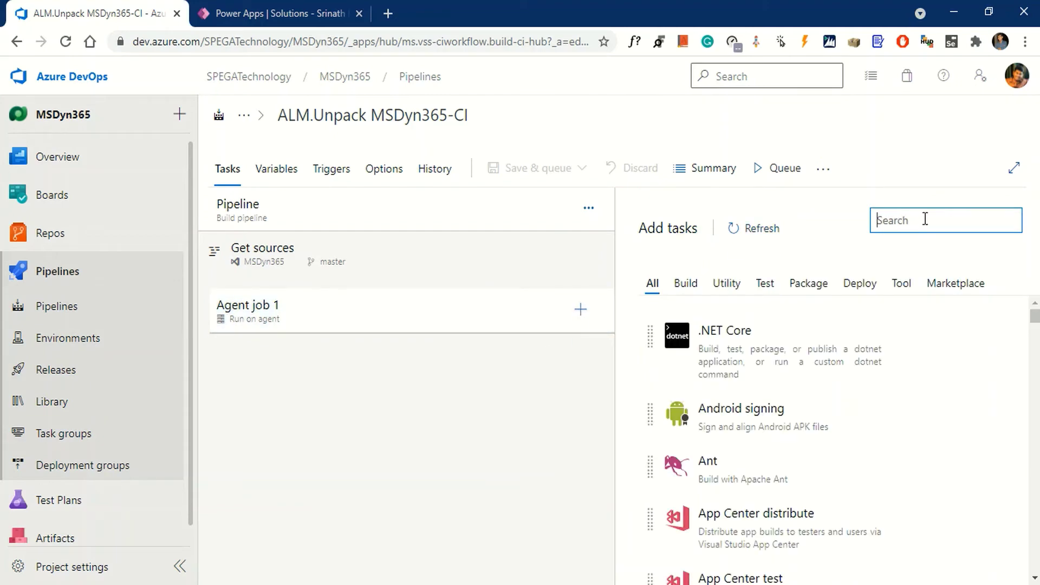
type("power")
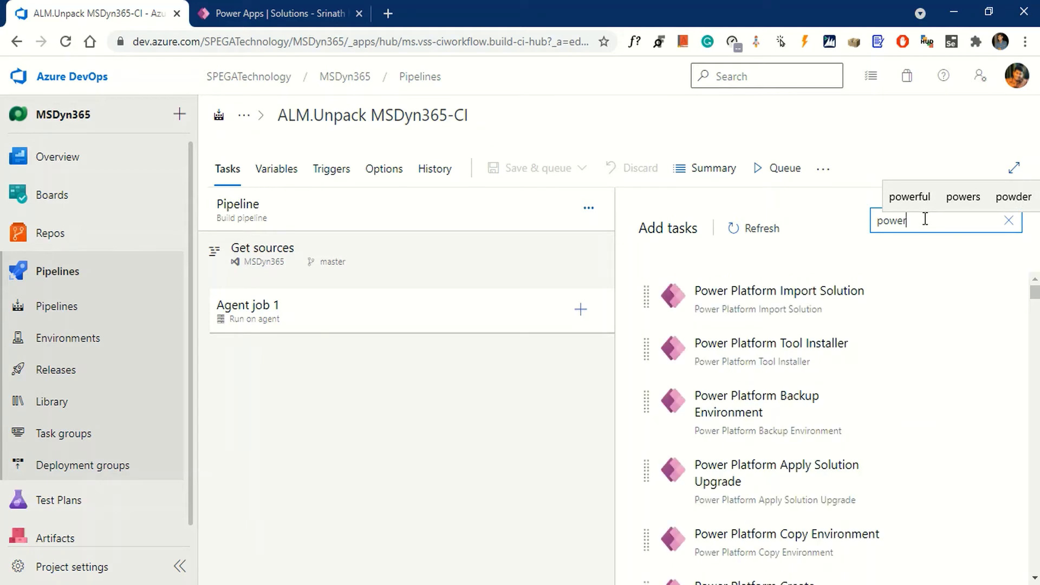
type("s")
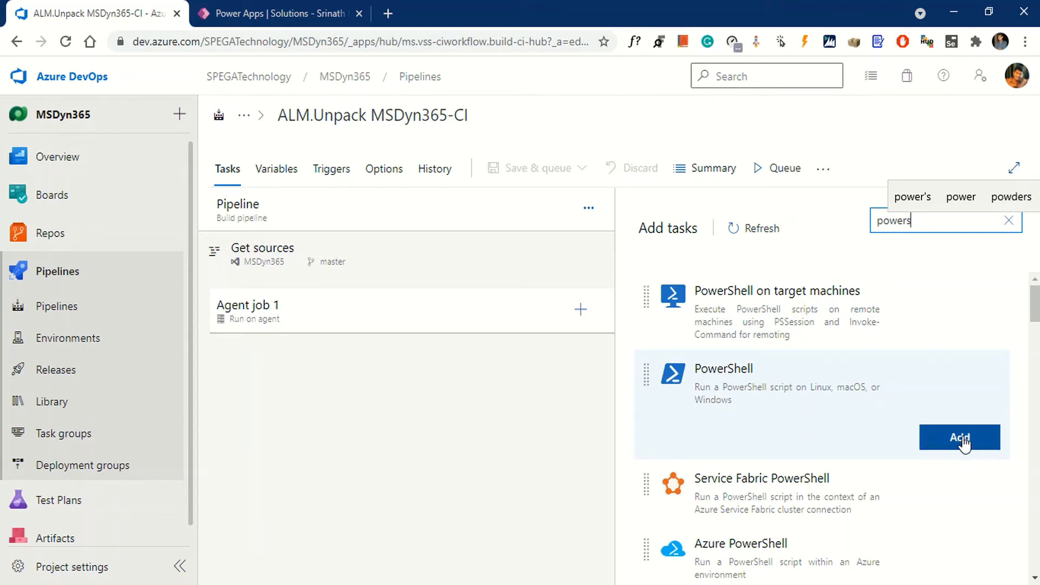
left_click(960, 439)
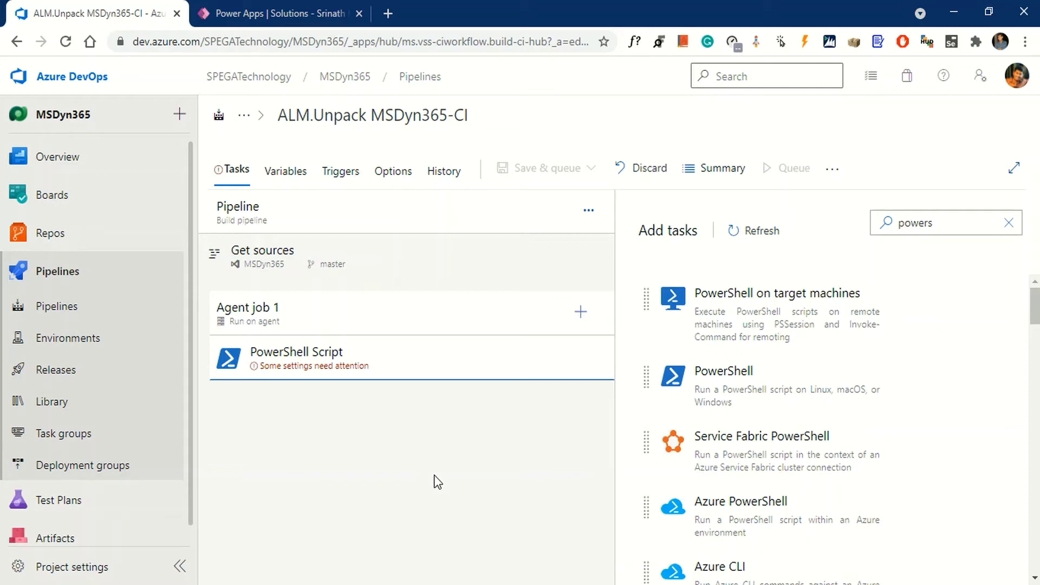
Step: Add the Power Platform Tool Installer task after the PowerShell Script task
left_click(1008, 223)
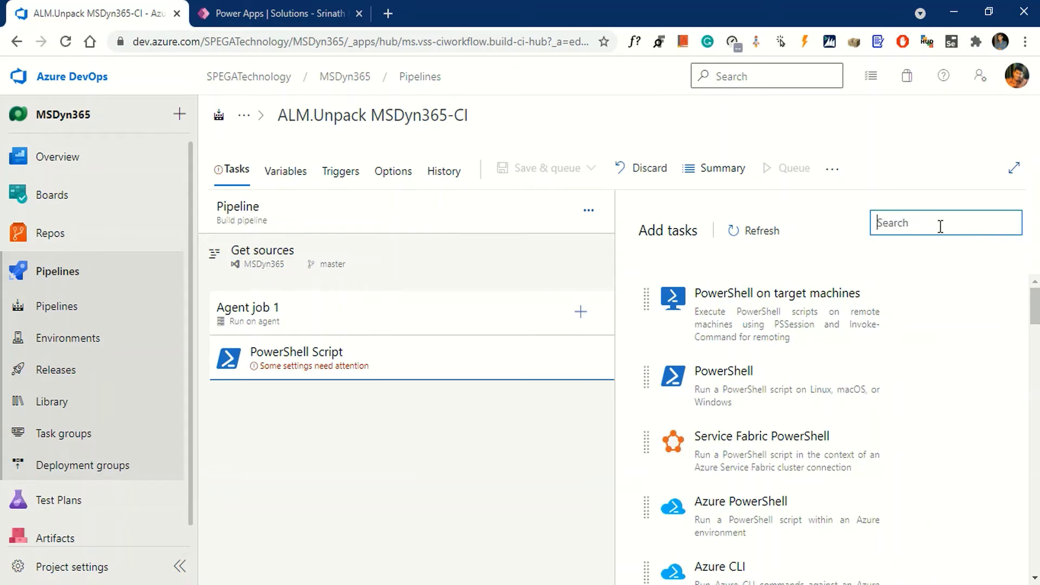
type("Power")
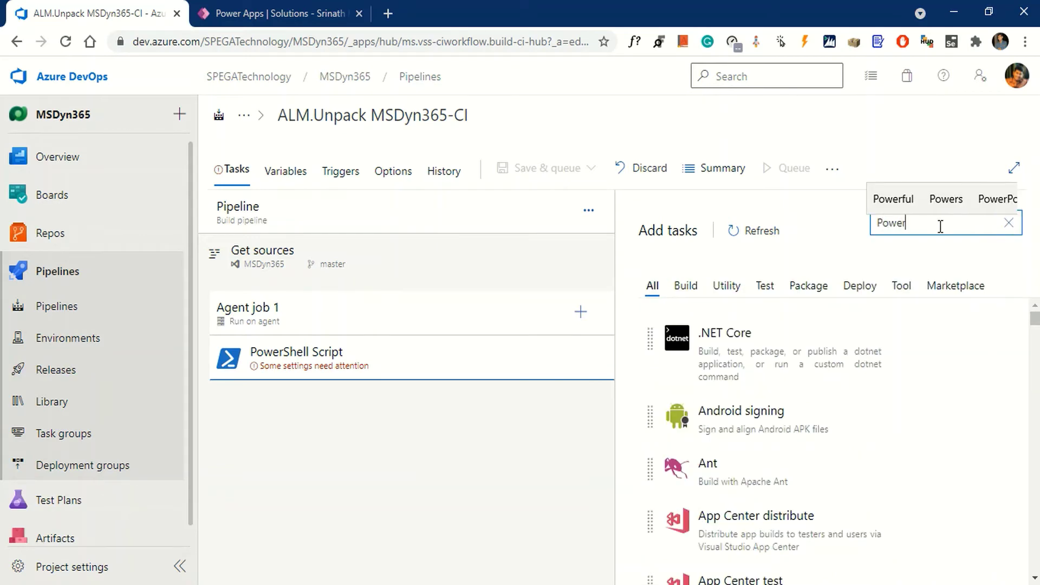
type(" Plat")
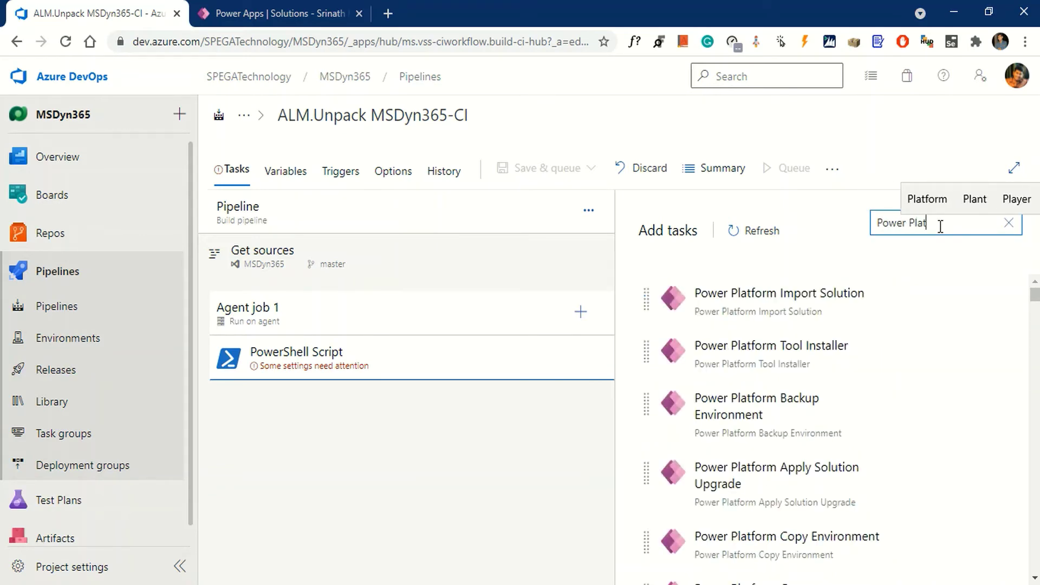
mouse_move(912, 399)
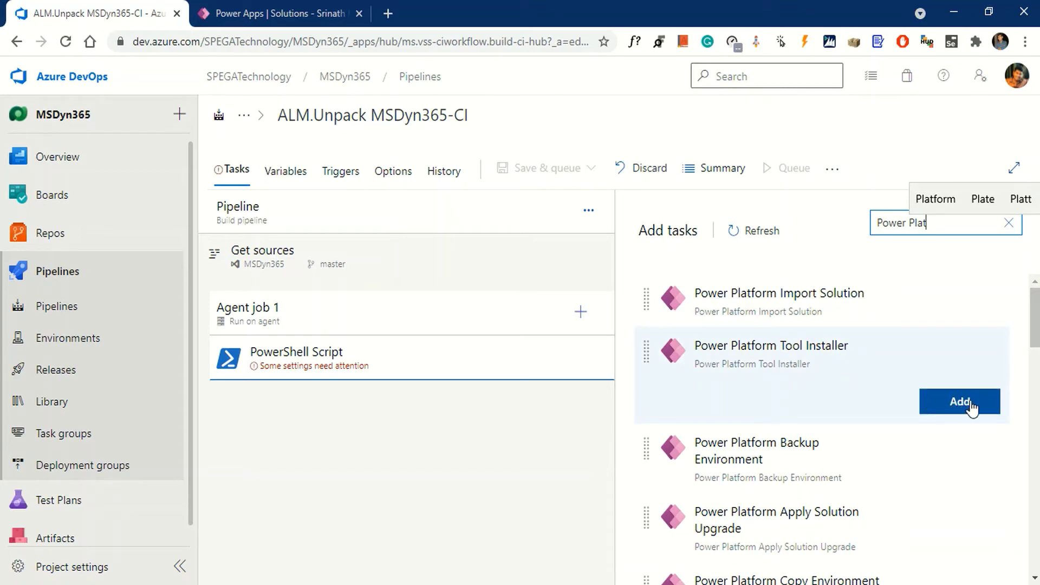
left_click(969, 405)
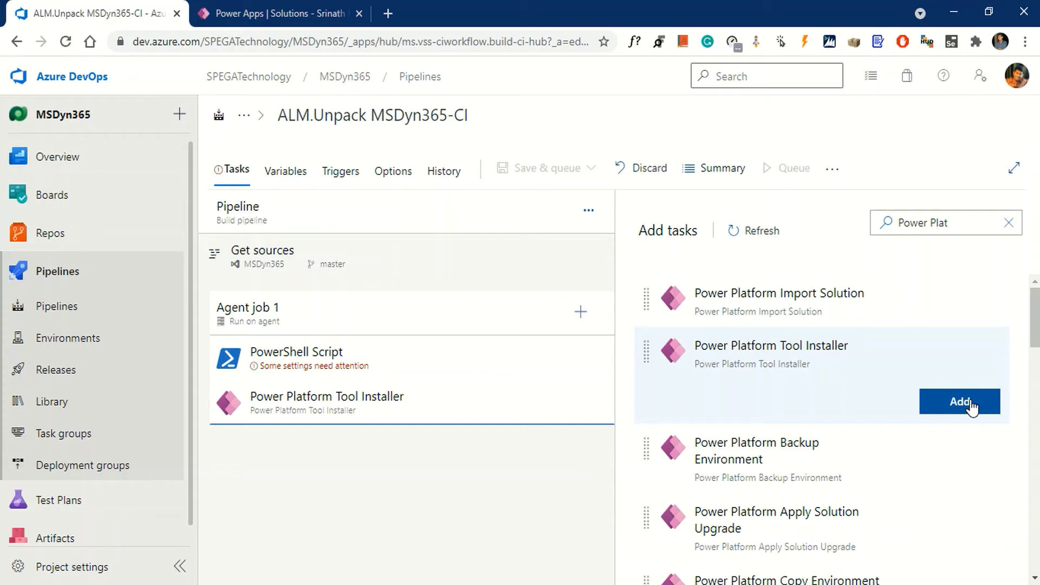
Step: Add the Power Platform Export Solution and Power Platform Unpack Solution tasks to Agent job 1
scroll(973, 406, "down", 10)
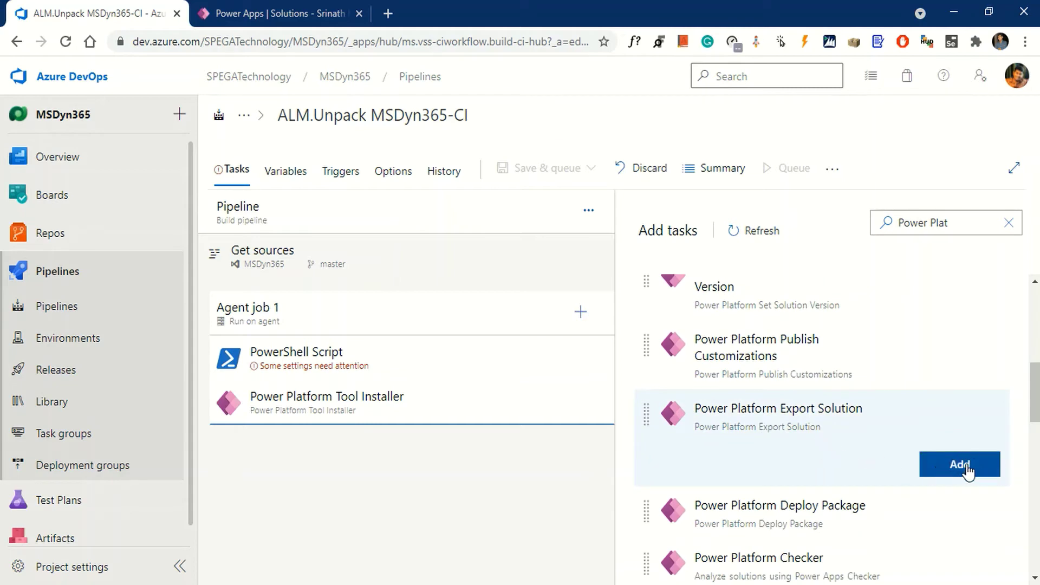
left_click(960, 464)
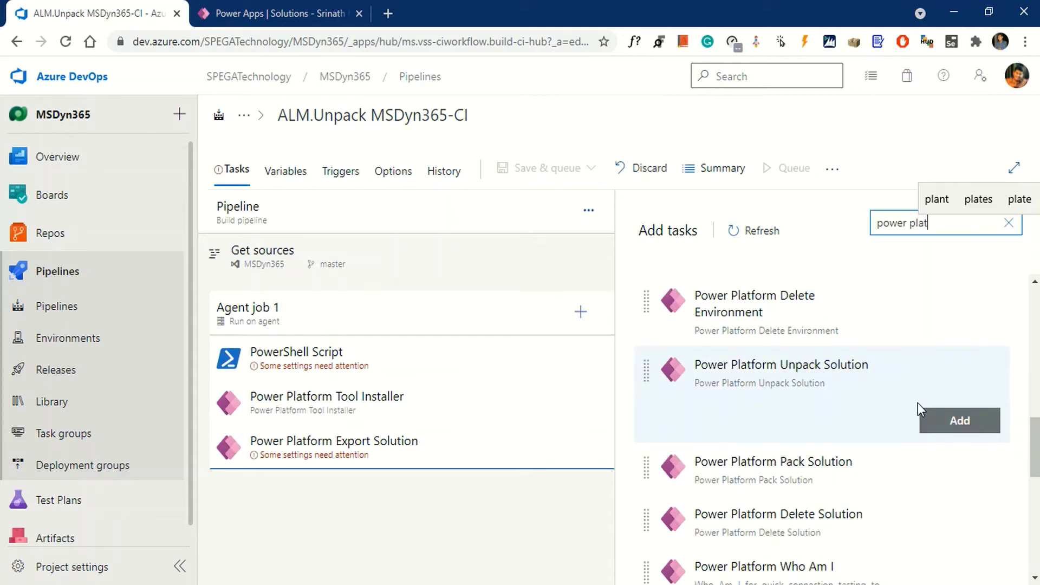
left_click(959, 422)
left_click(960, 422)
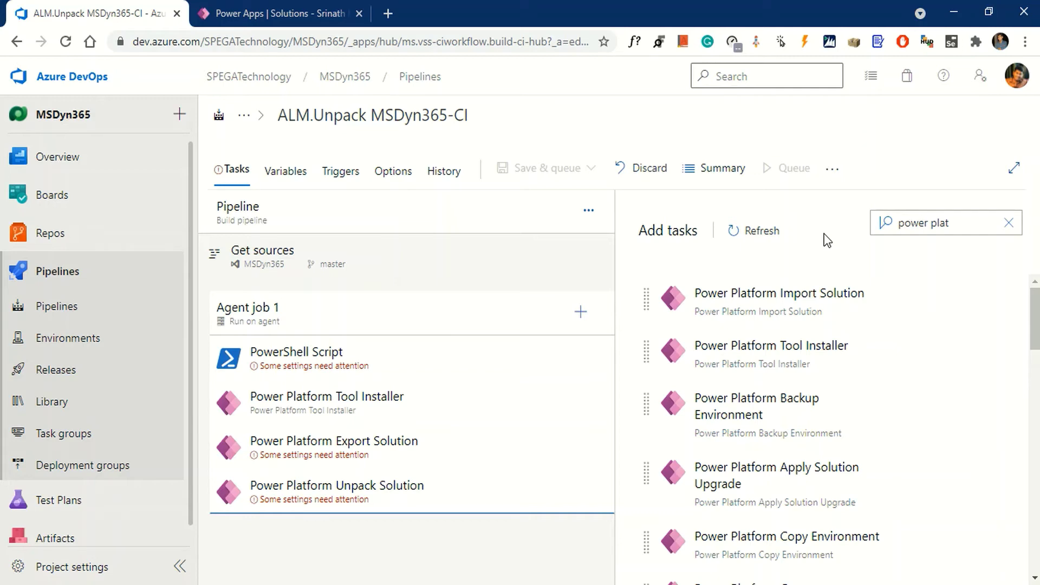
Step: Add a Command line task at the end of Agent job 1
left_click(1010, 224)
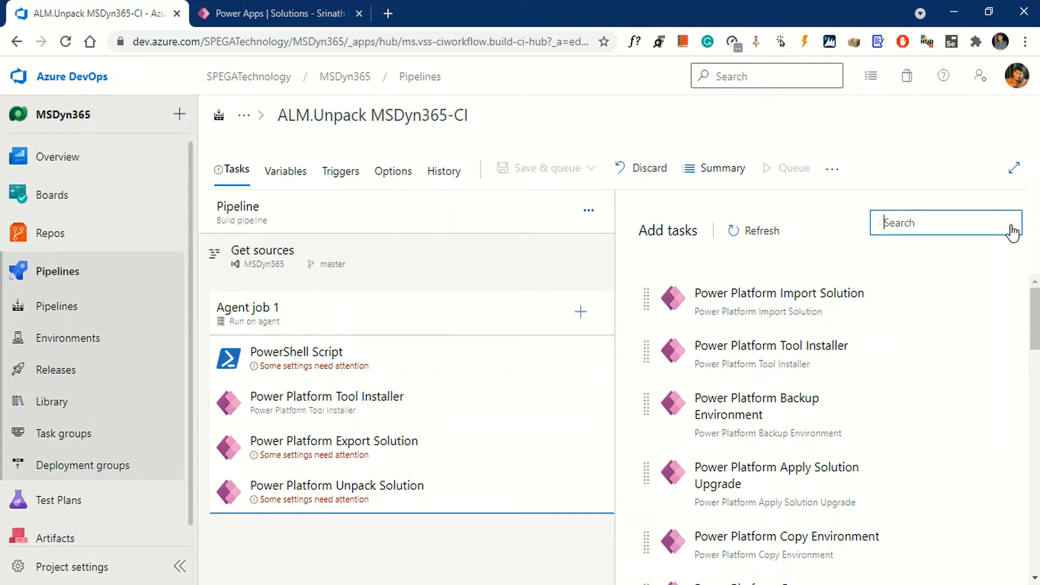
type("comm")
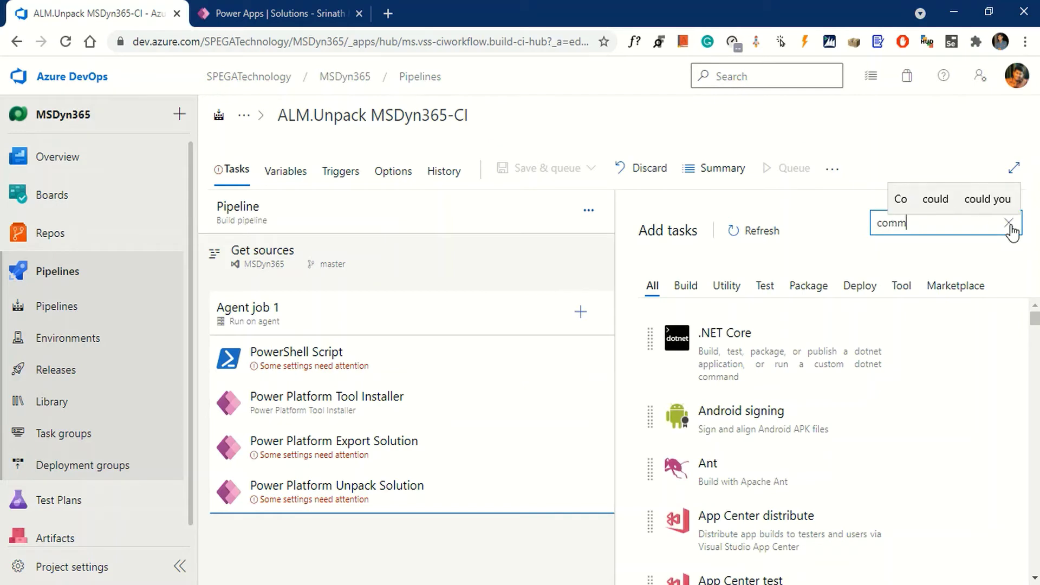
mouse_move(806, 435)
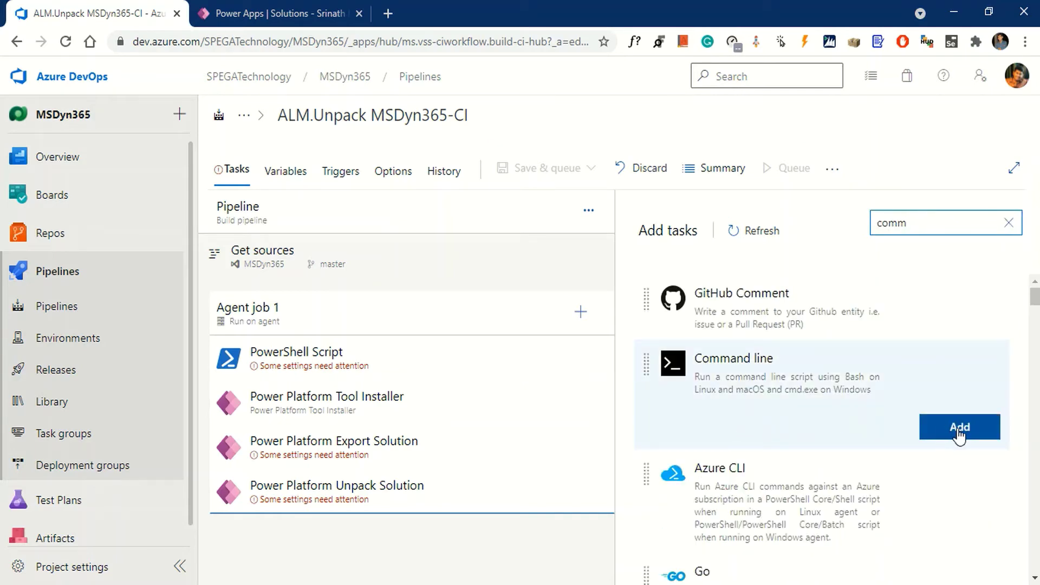
left_click(959, 431)
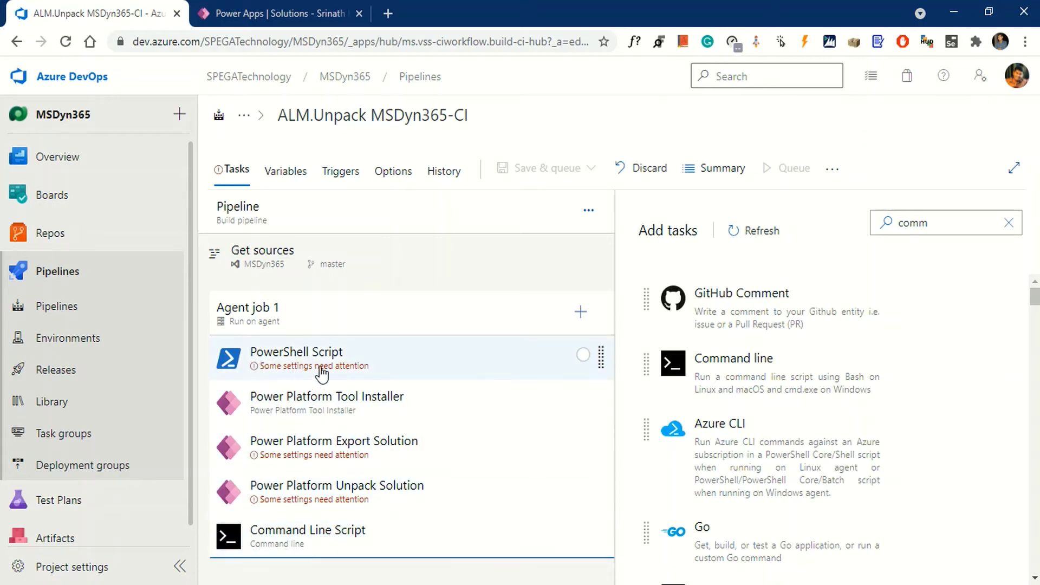
Step: Switch the PowerShell Script task to an inline script that stores Get-Date -UFormat ' %A %B %d, %Y ' in the CurrentDate variable and prints it
left_click(396, 380)
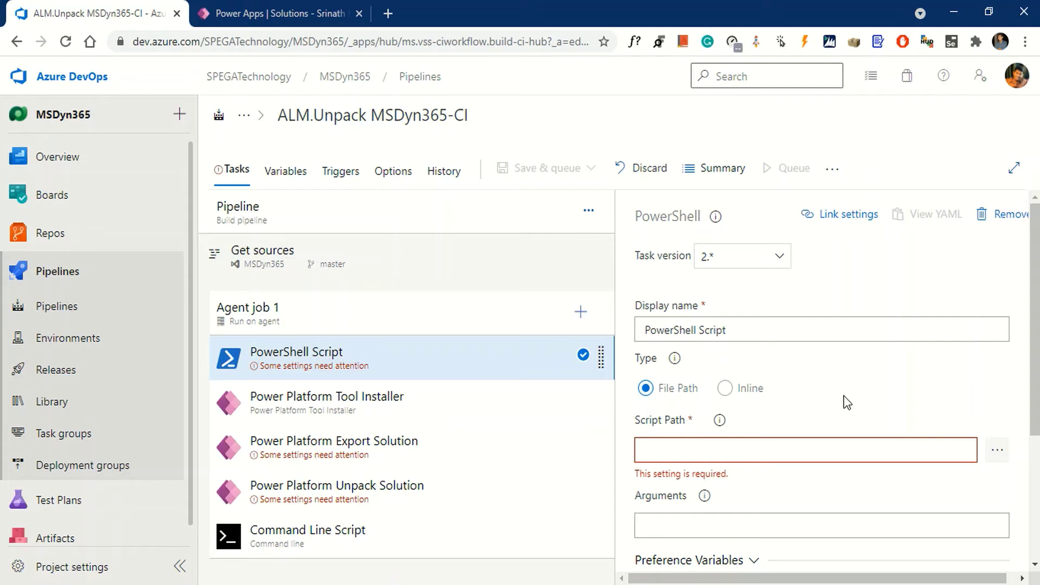
left_click(725, 389)
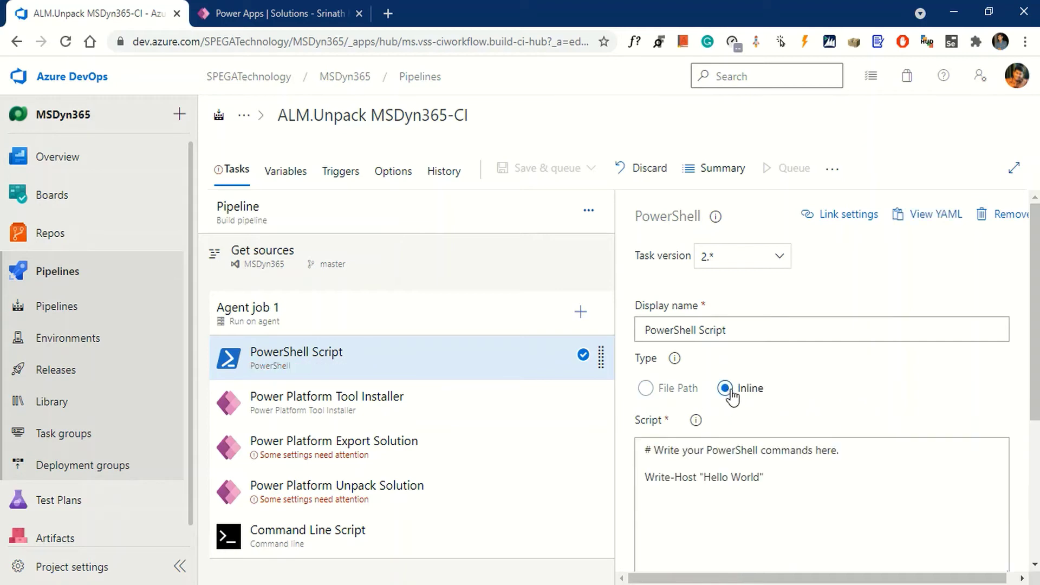
scroll(832, 383, "down", 3)
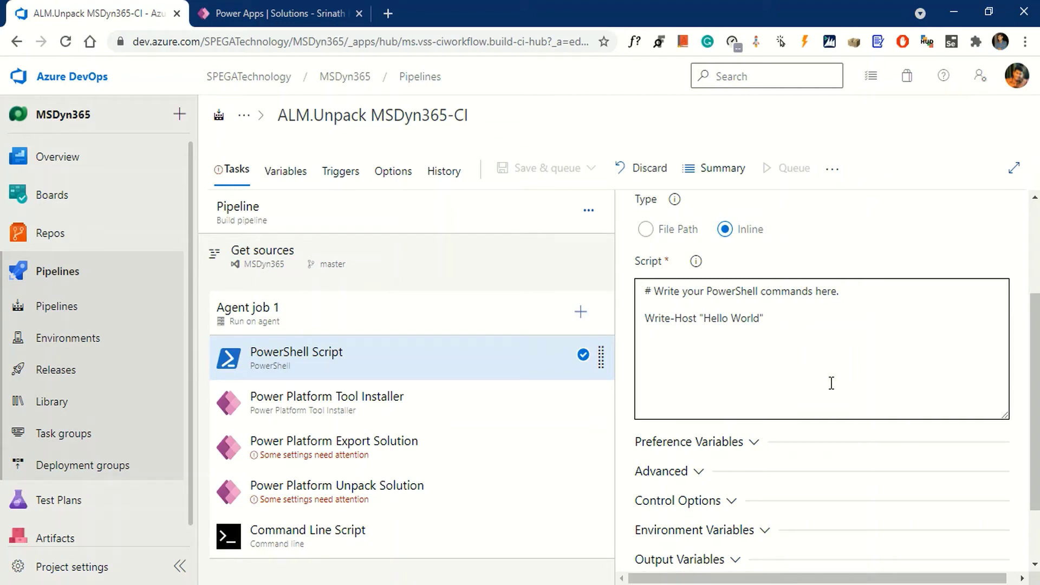
key("ctrl+a")
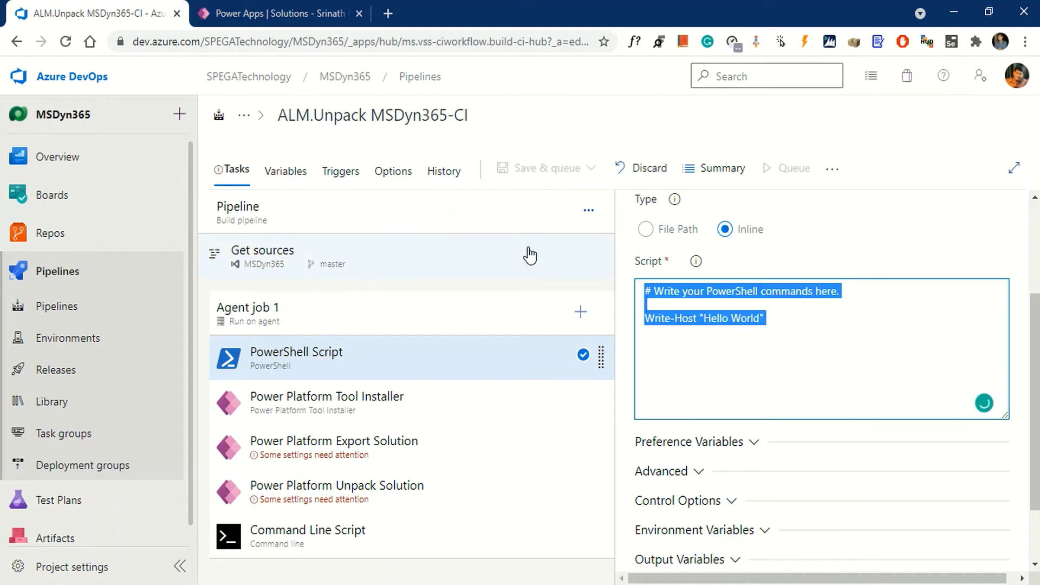
type("$date=$(Get-Date -UFormat ' %A %B %d, %Y ') Write-Host \"##vso[task.setvariable variable=CurrentDate]$date\" Write-Host \"Set CurrentDate to $date\"")
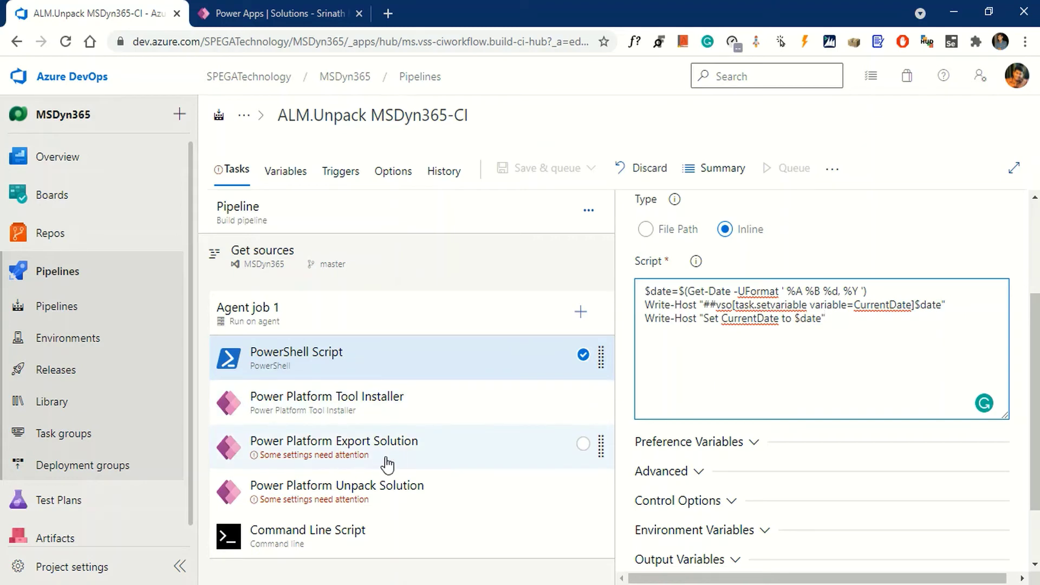
Step: Set the Power Platform Export Solution task to Service Principal/client secret authentication with the ALM.Dev service connection
left_click(354, 457)
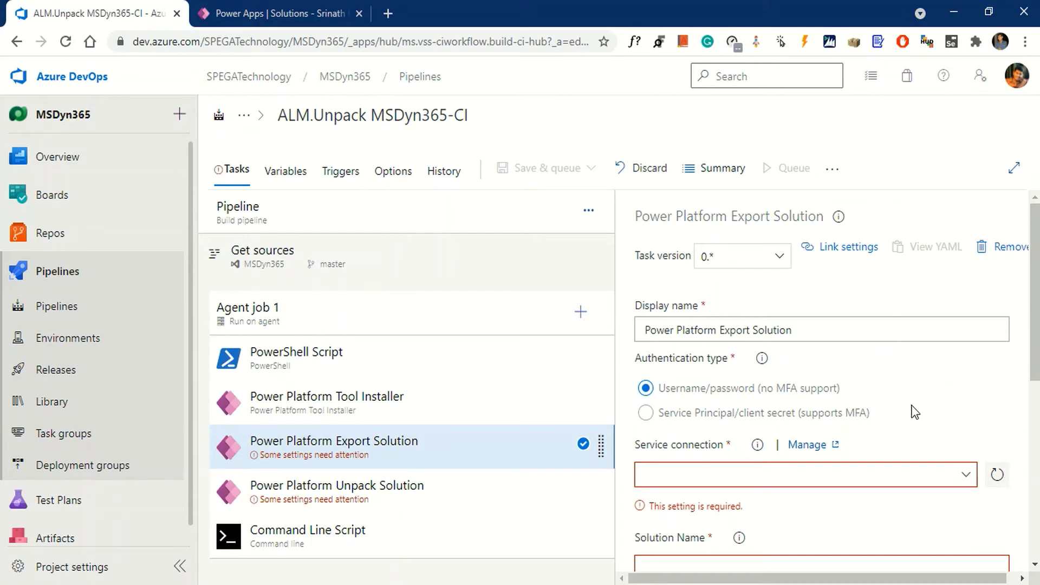
left_click(645, 413)
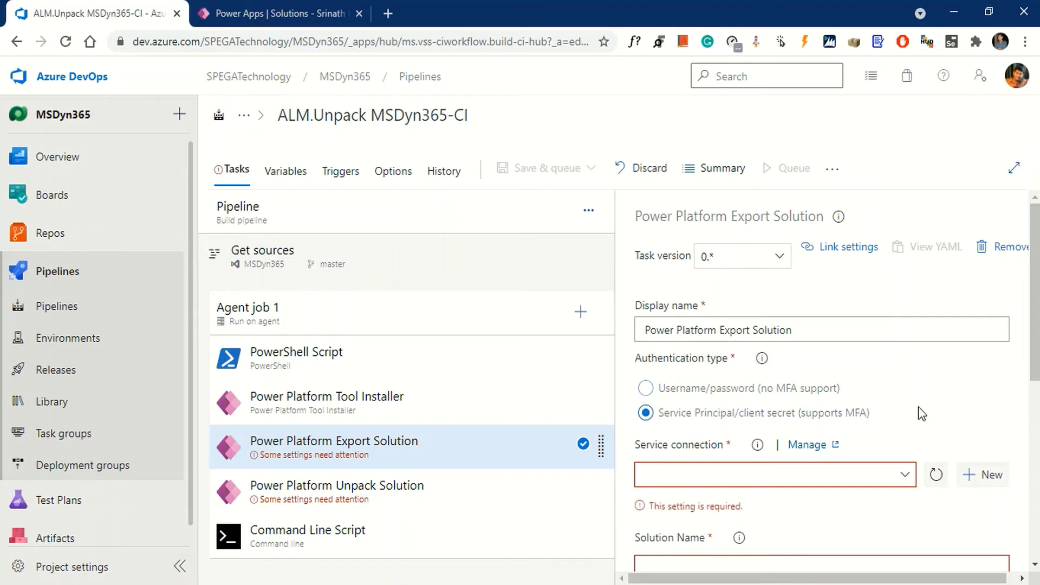
scroll(917, 417, "down", 1)
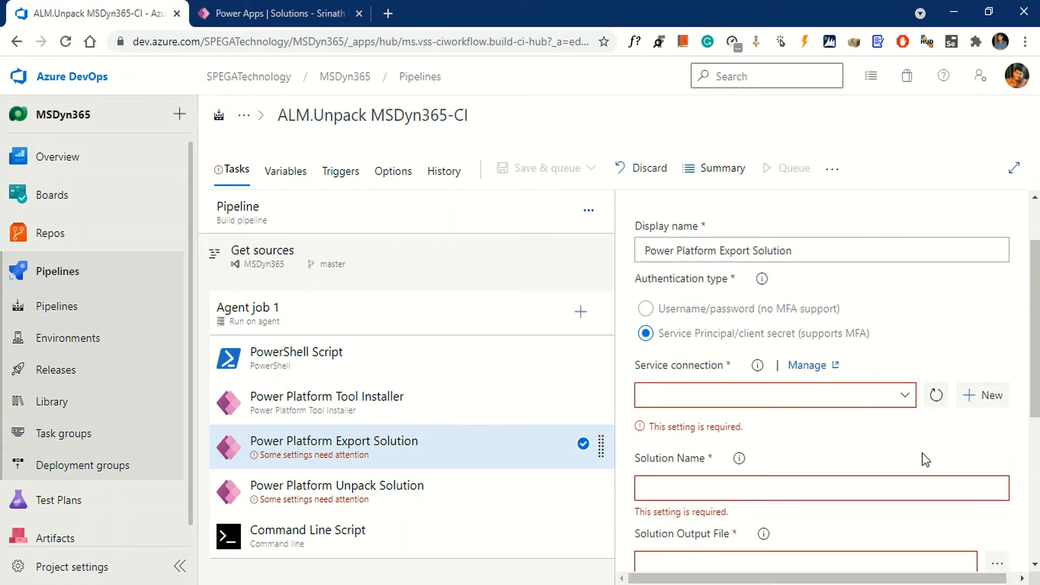
left_click(905, 396)
left_click(819, 440)
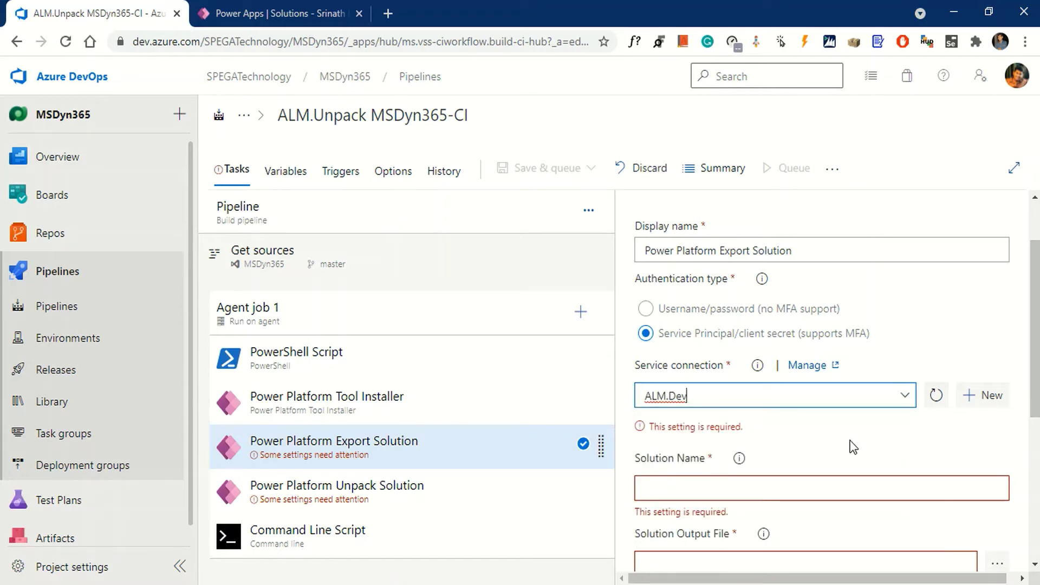
Step: Enter $(SolutionName) as the solution name of the Power Platform Export Solution task
scroll(888, 438, "down", 1)
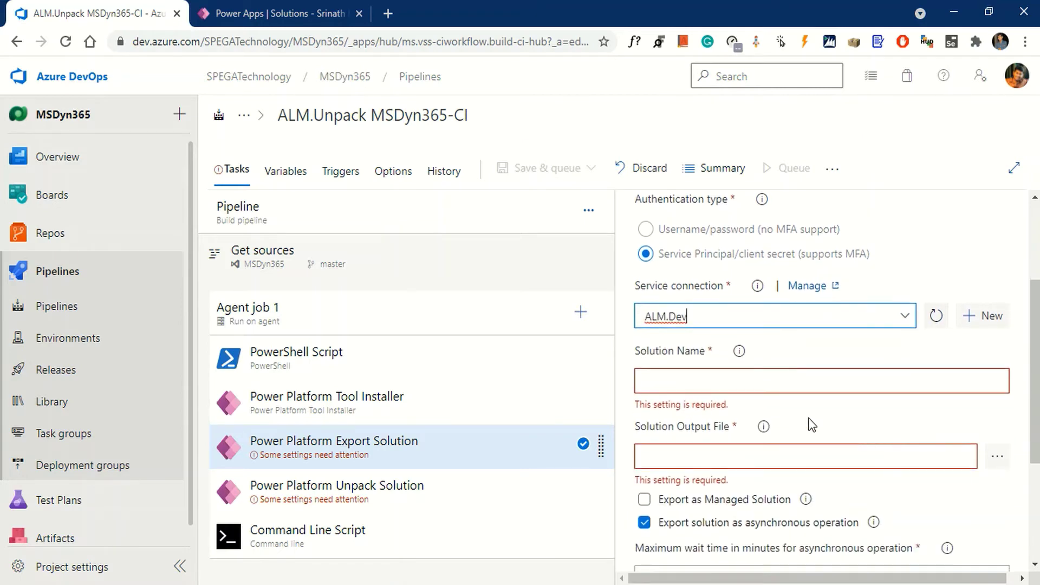
left_click(784, 380)
type("$")
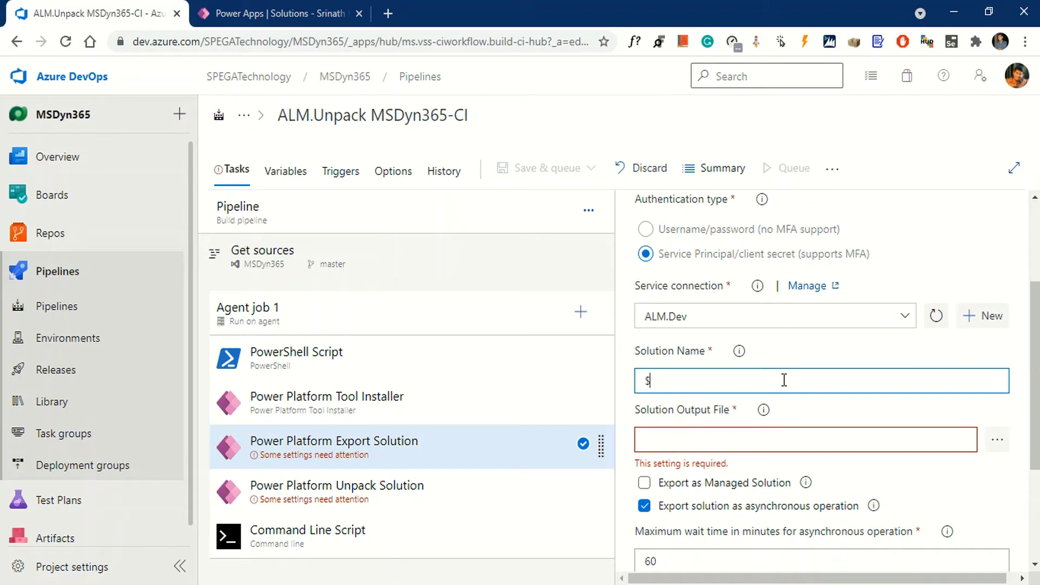
type("(So")
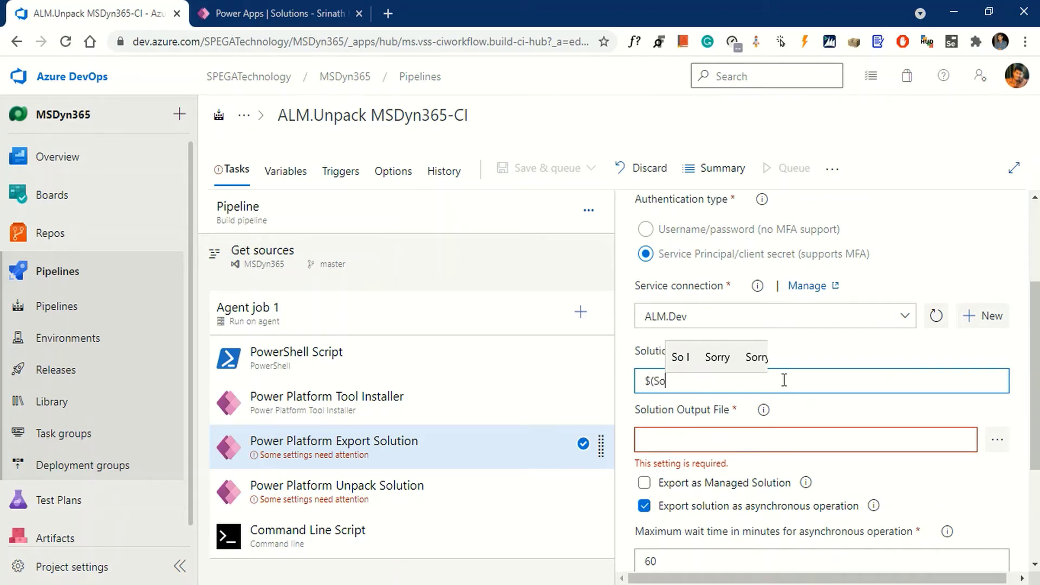
type("lution")
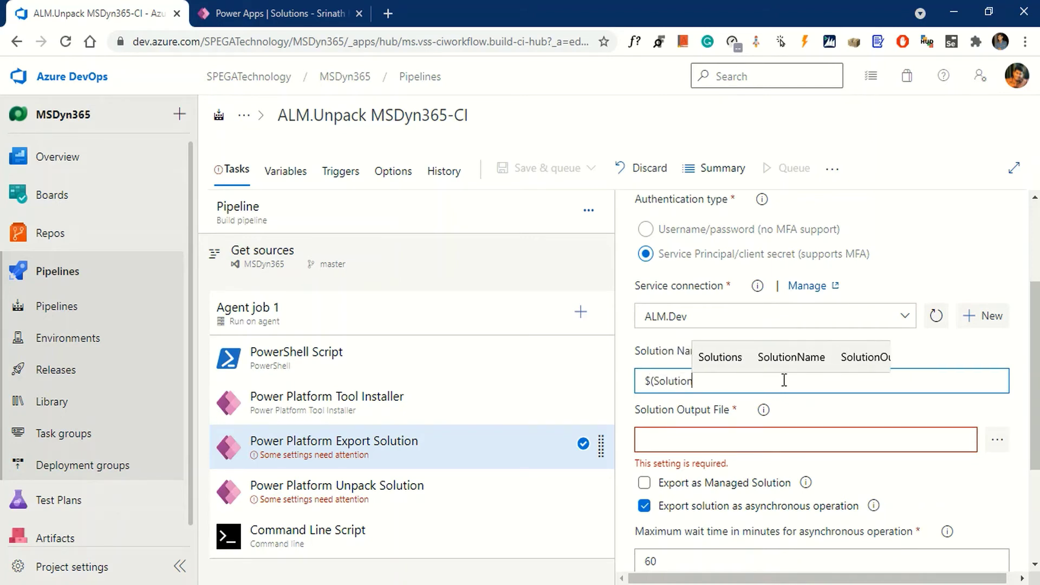
type("Name")
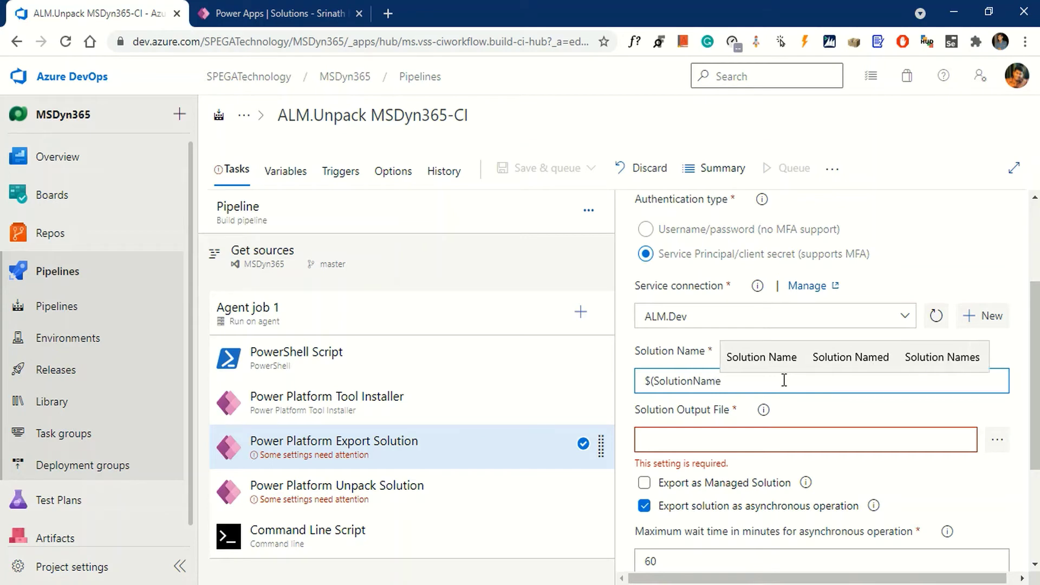
type(")")
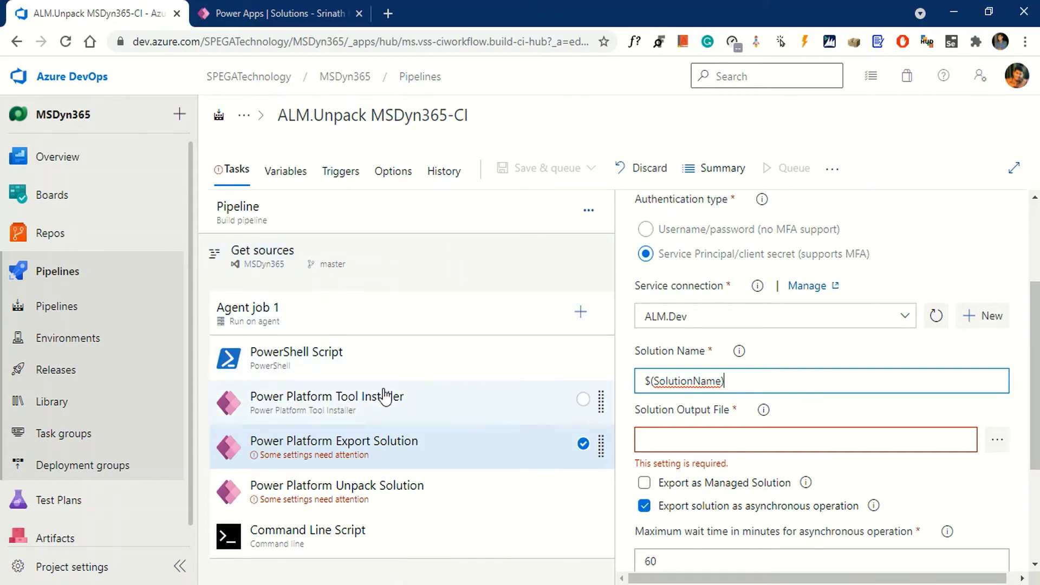
Step: Link the ALM.Group variable group to the pipeline
left_click(284, 171)
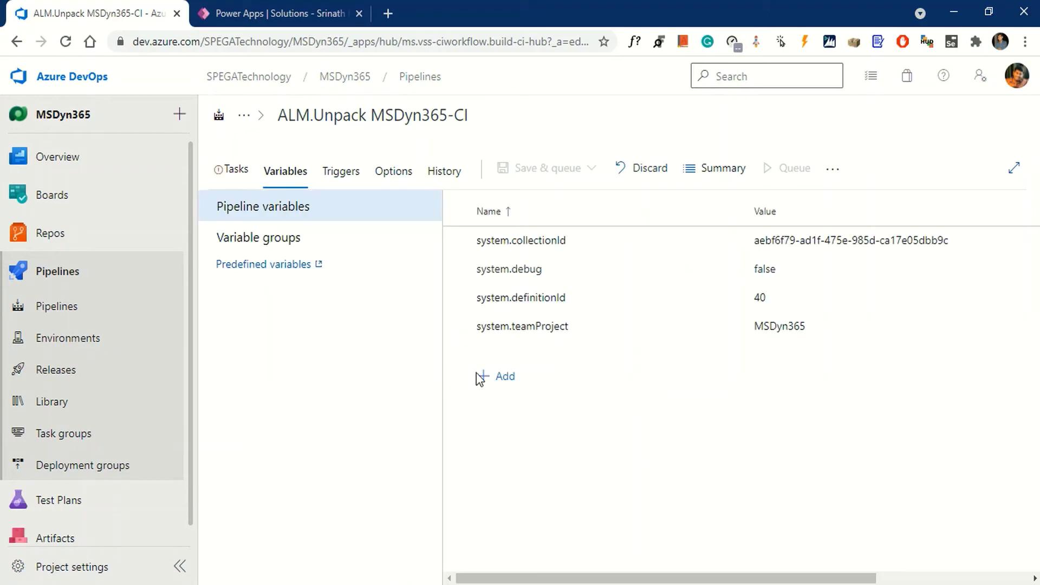
left_click(270, 248)
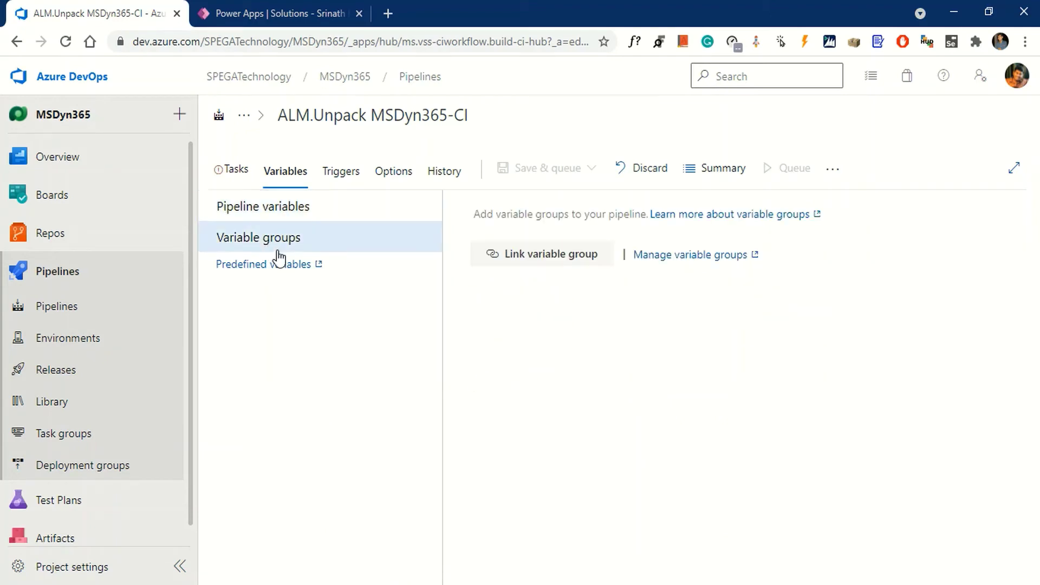
left_click(560, 260)
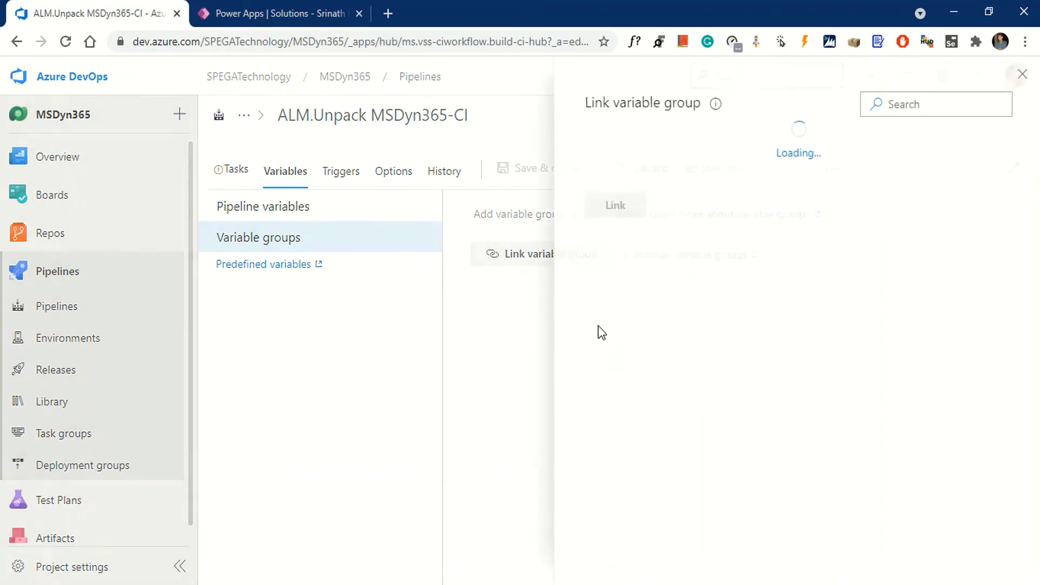
left_click(603, 152)
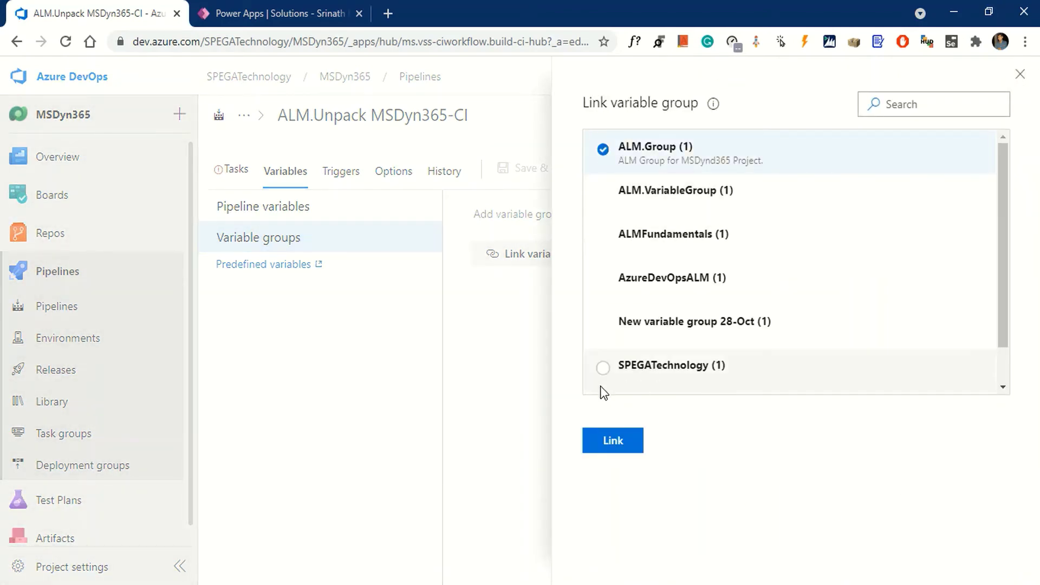
left_click(610, 447)
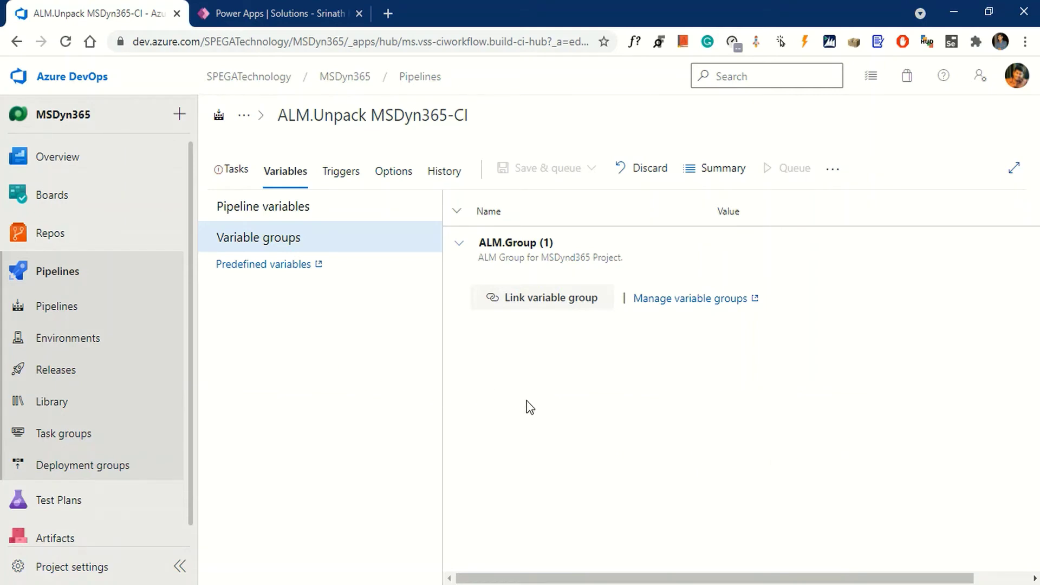
Step: Set the Export Solution task's output file to $(Build.ArtifactStagingDirectory)\$(SolutionName).zip
left_click(237, 172)
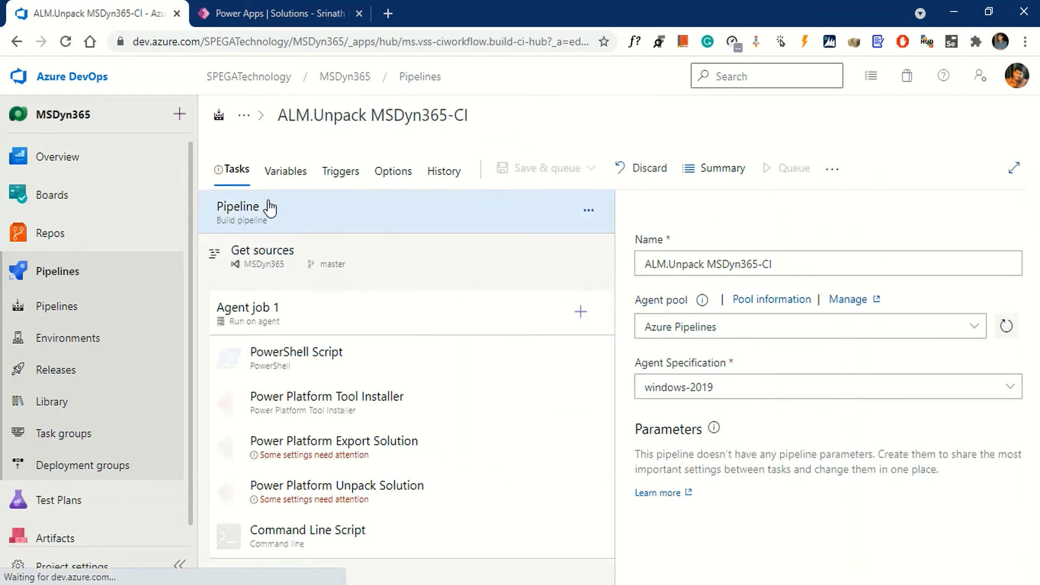
left_click(371, 460)
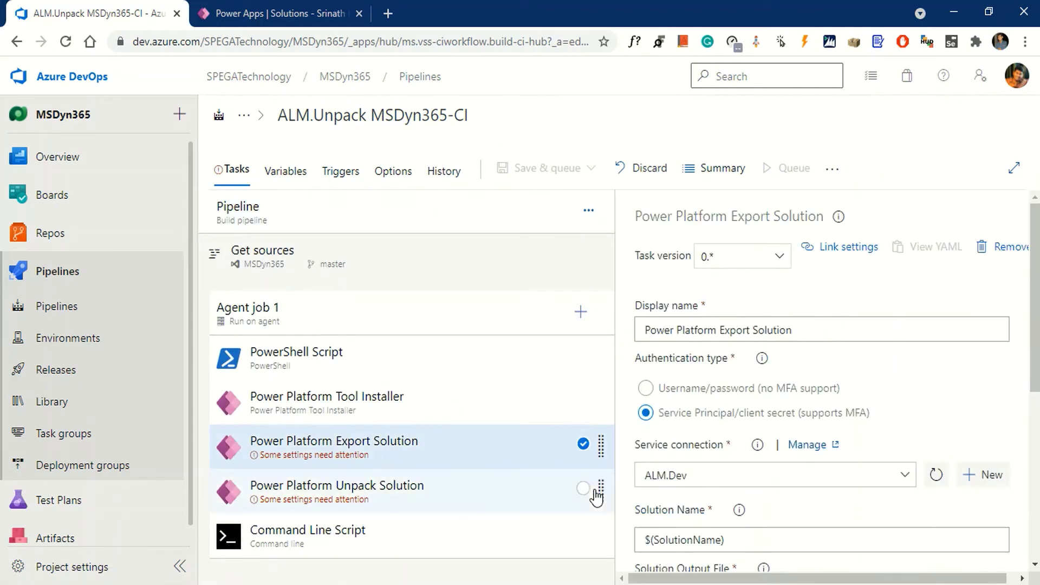
scroll(806, 485, "down", 6)
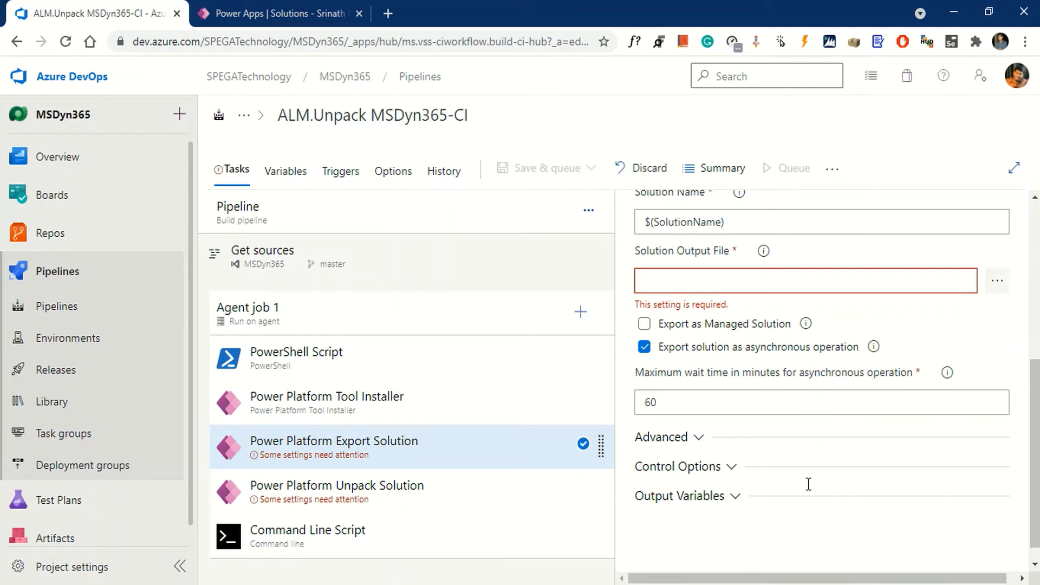
type("$(Build.ArtifactStagingDirectory)\\$(SolutionName).zip")
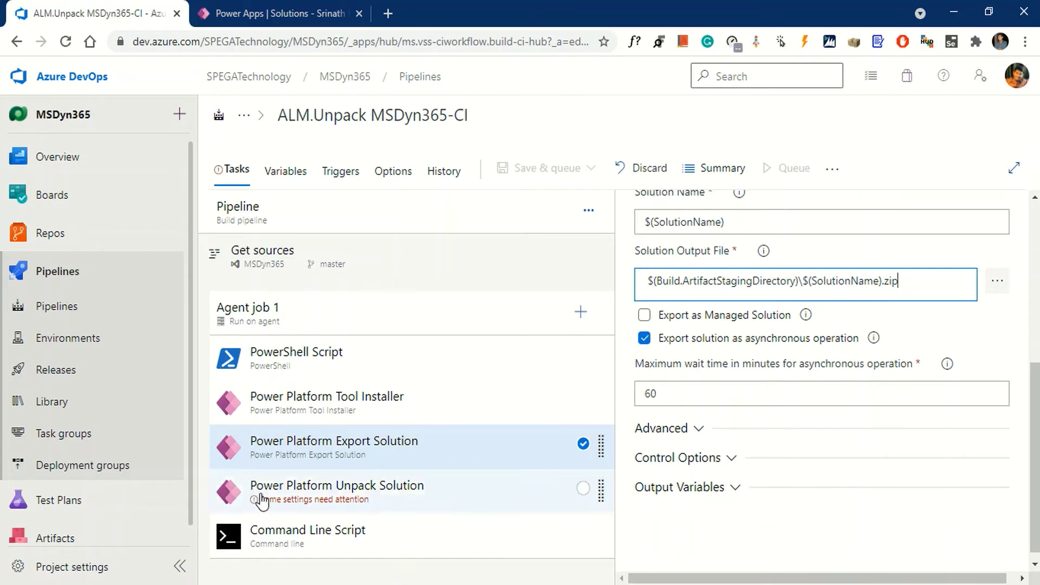
Step: In the Unpack Solution task, reuse the export output path as the solution input file and set the target folder to $(Build.SourcesDirectory)\$(SolutionName)
left_click(383, 506)
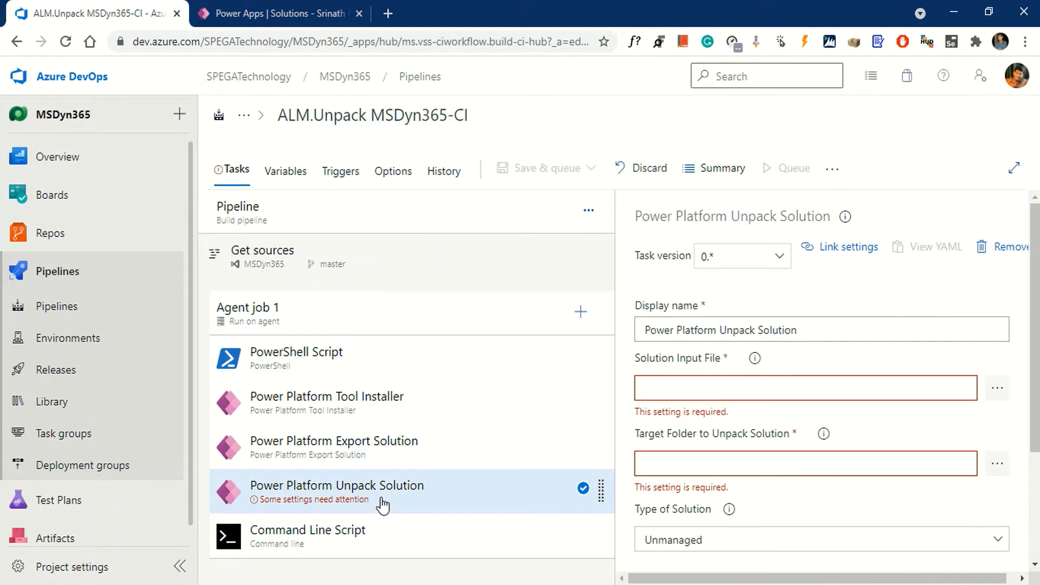
left_click(390, 461)
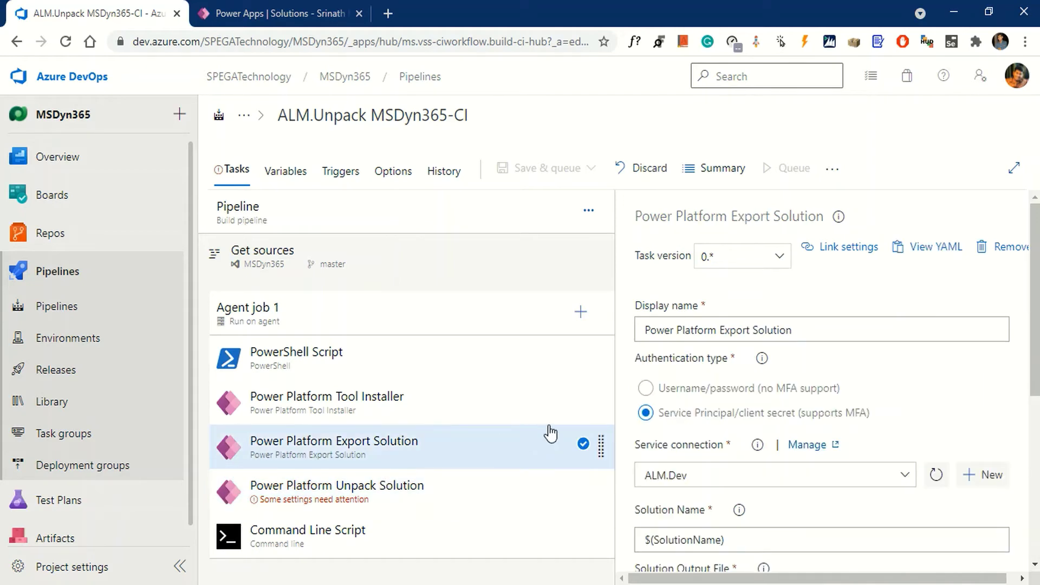
scroll(811, 412, "down", 3)
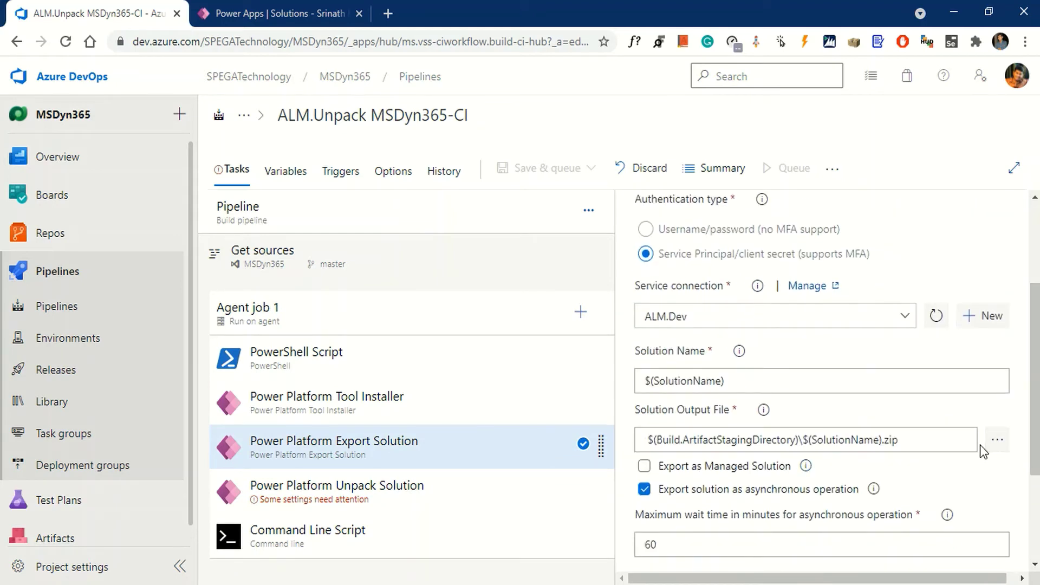
left_click_drag(943, 440, 639, 429)
key("ctrl+c")
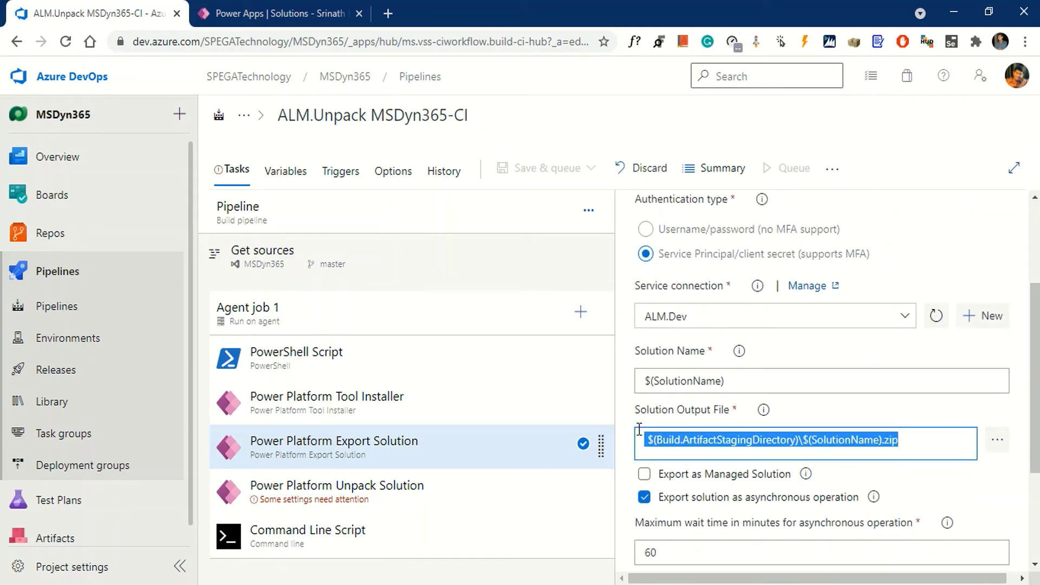
left_click(425, 499)
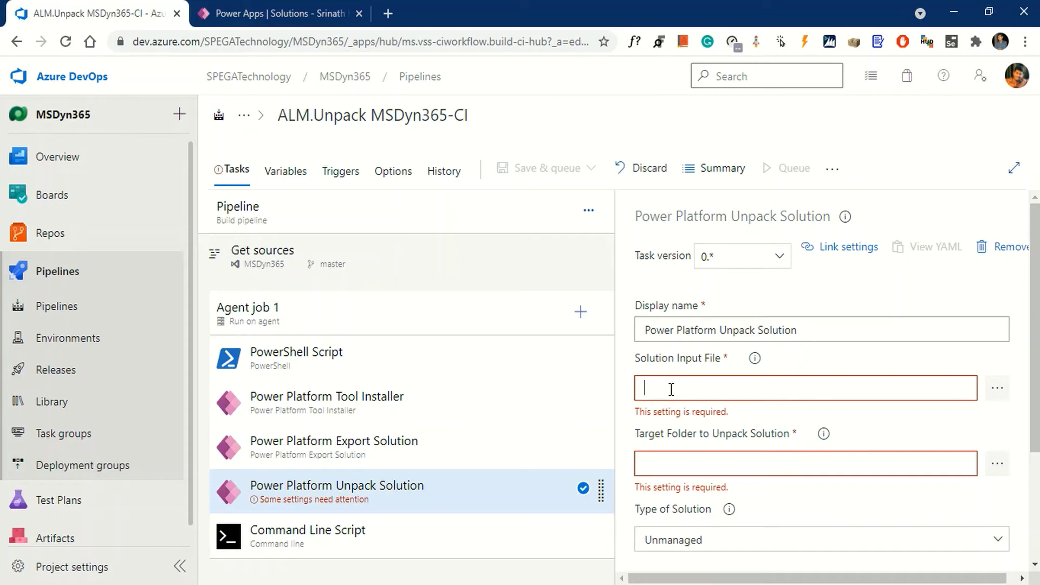
key("ctrl+v")
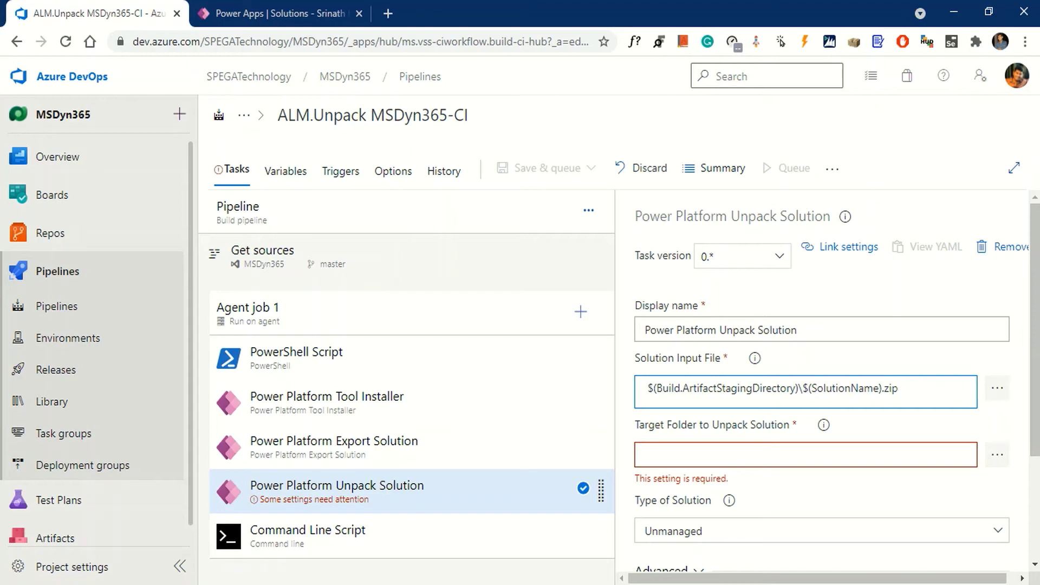
left_click(864, 451)
type("$(Build.SourcesDirectory)\\$(SolutionName)")
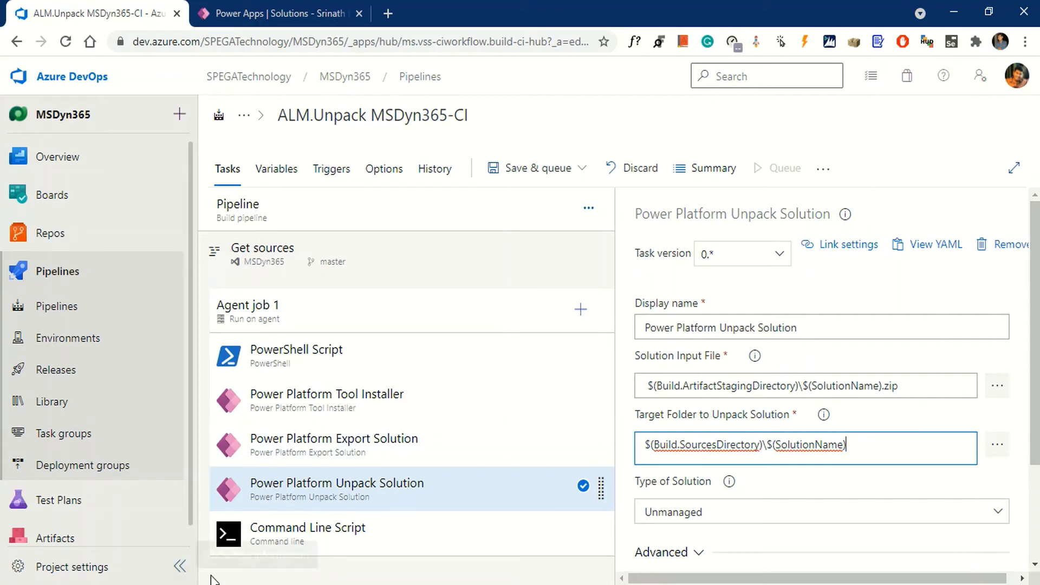
Step: Replace the Command Line Script's default commands with the copied git script that commits all changes with $(CurrentDate) and pushes to origin master
left_click(347, 546)
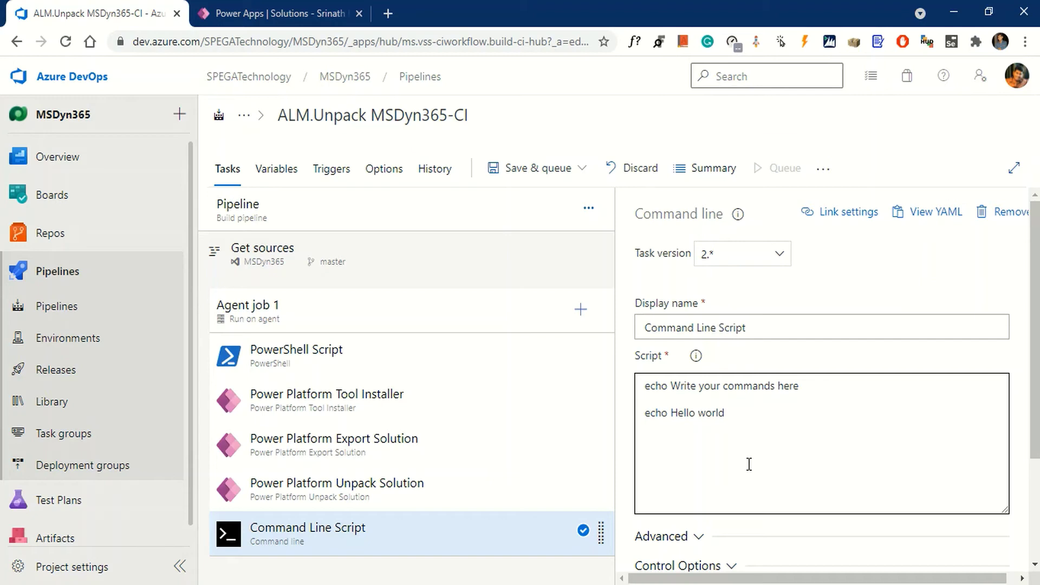
key("ctrl+a")
key("ctrl+v")
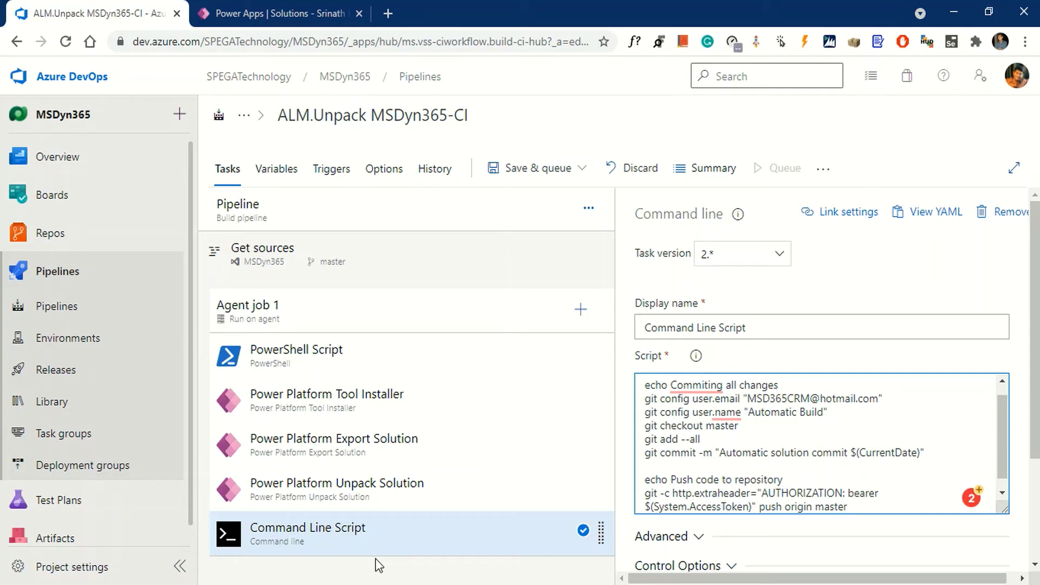
Step: Save the pipeline without queuing a run
left_click(580, 168)
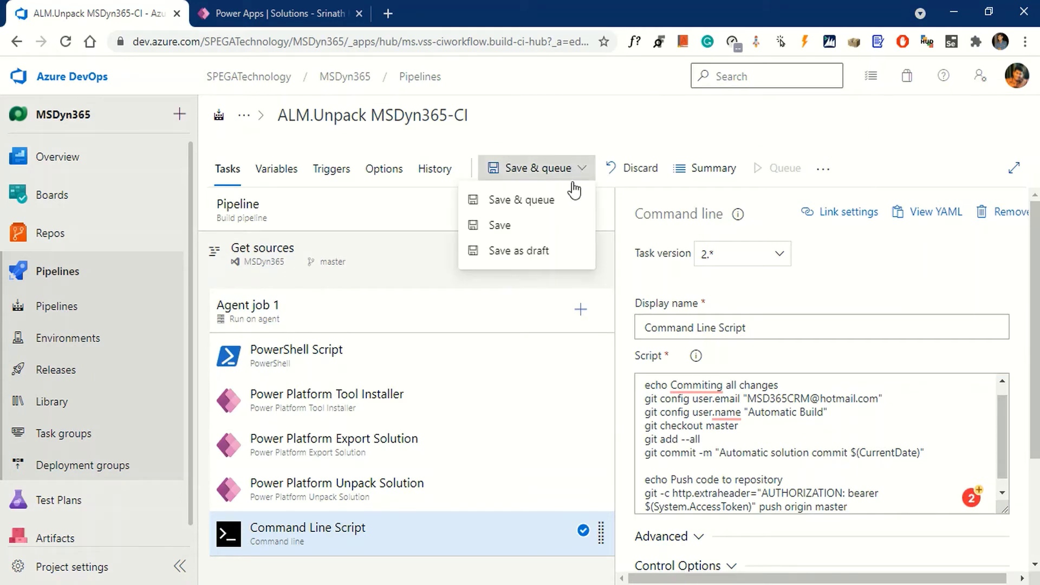
left_click(510, 225)
left_click(590, 386)
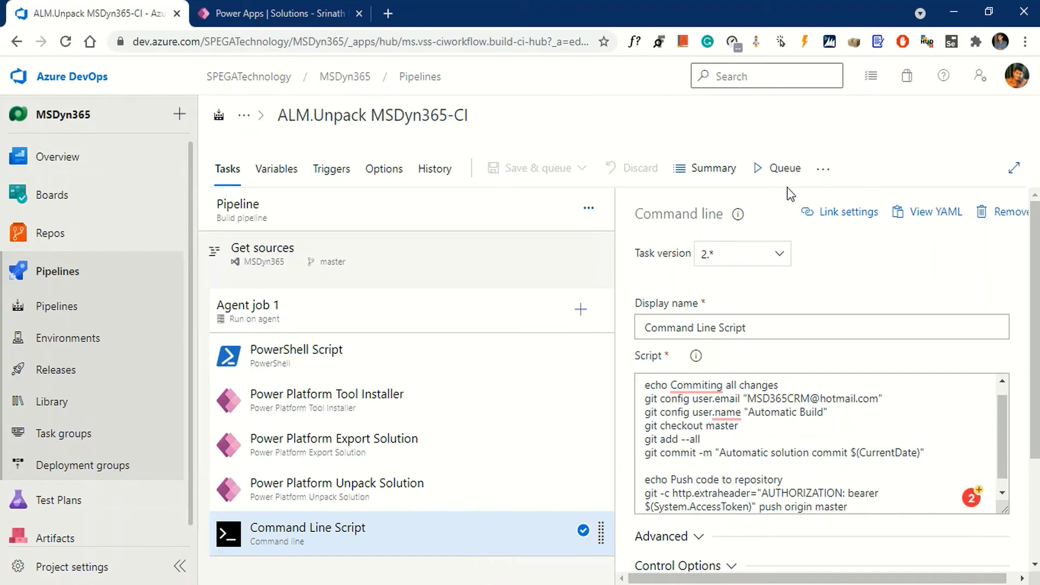
Step: Run the pipeline on the master branch with system diagnostics enabled and open the log of Agent job 1
left_click(779, 169)
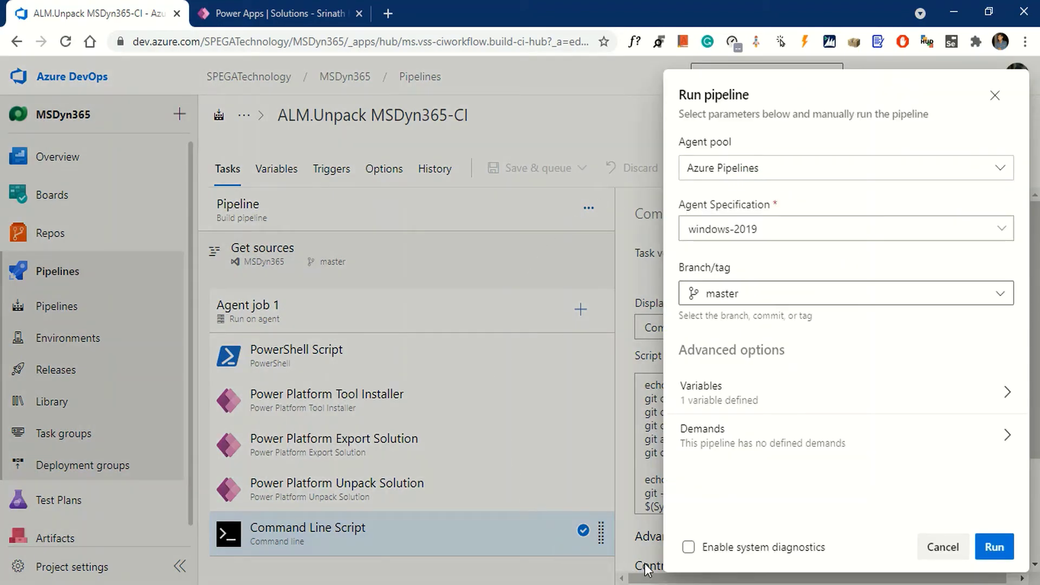
left_click(689, 548)
left_click(996, 547)
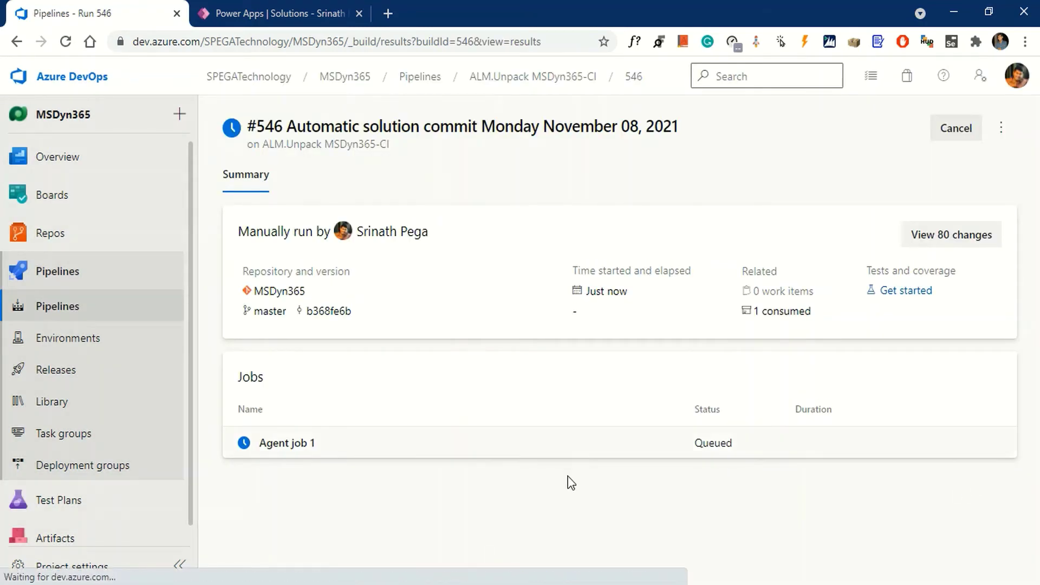
left_click(527, 454)
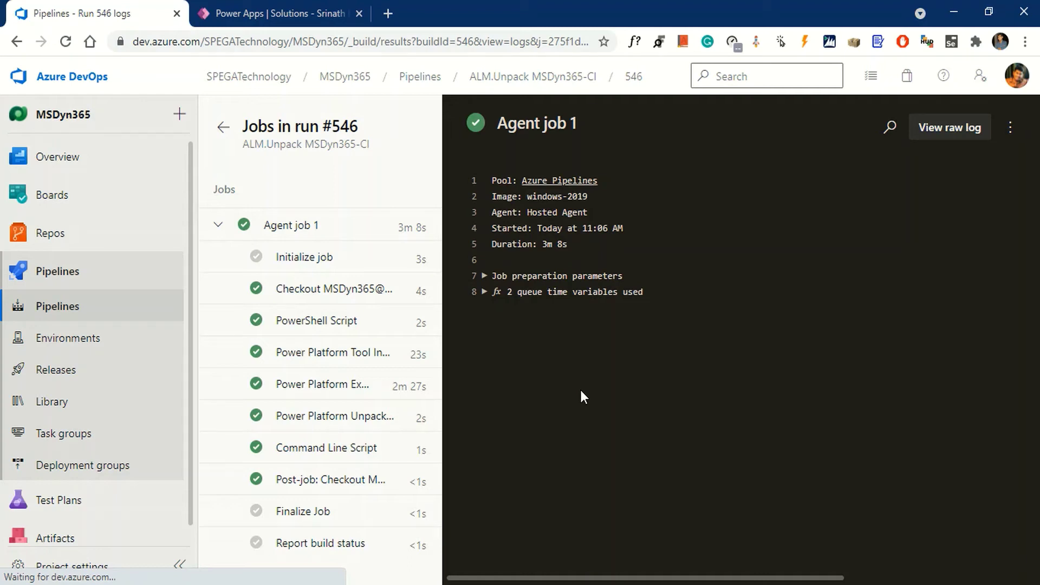
Step: Examine the unpacked solution's folder in the MSDyn365 repository, including the AppModules, AppModuleSiteMaps and CanvasApps contents
left_click(57, 240)
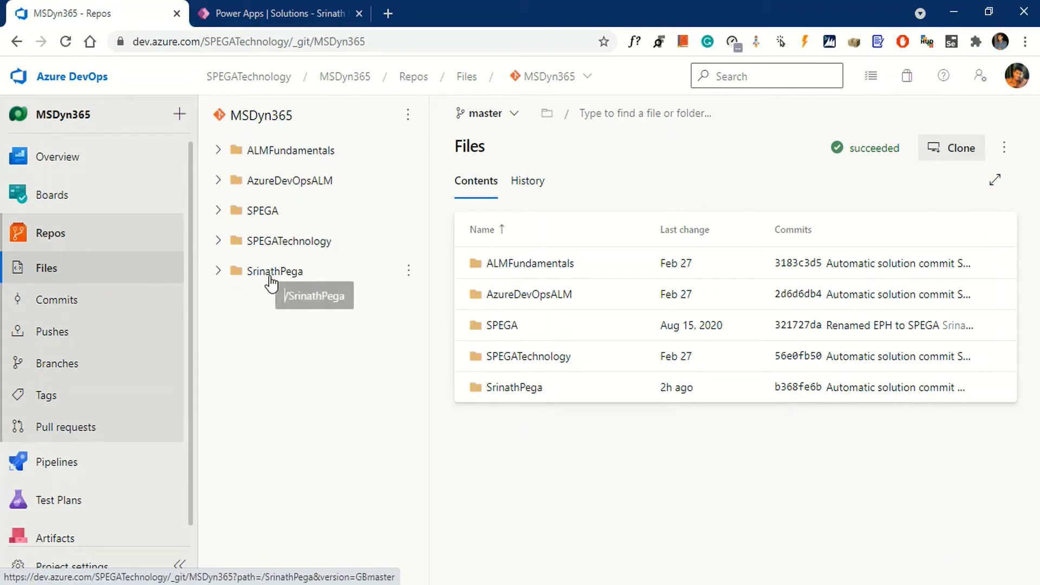
left_click(218, 271)
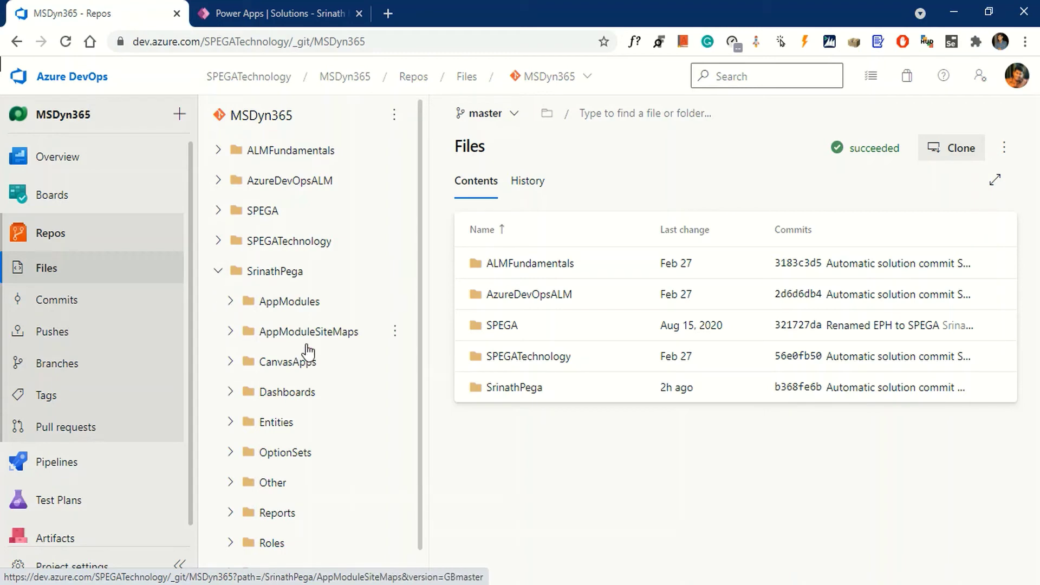
left_click(261, 271)
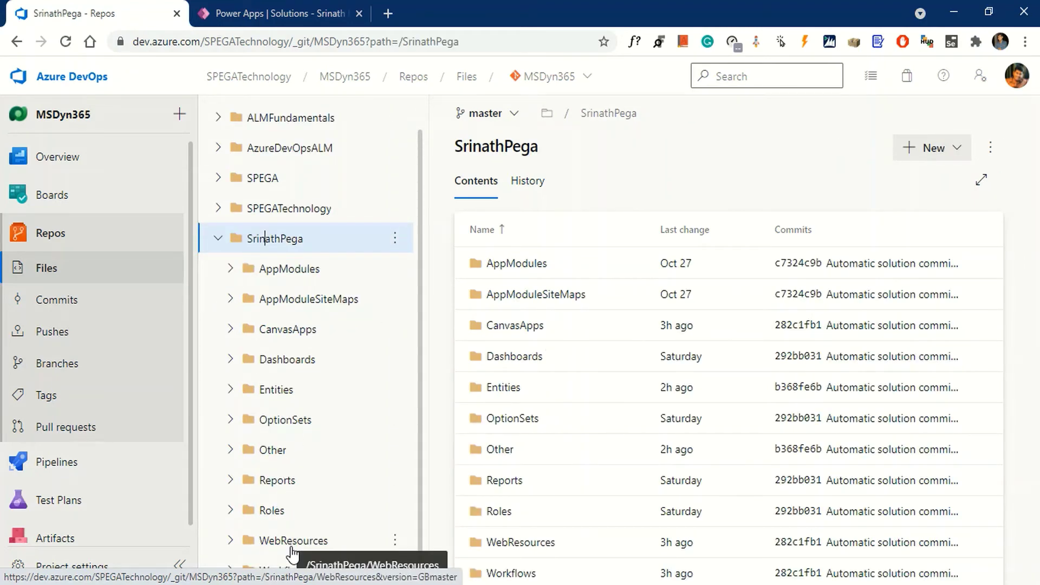
left_click(230, 269)
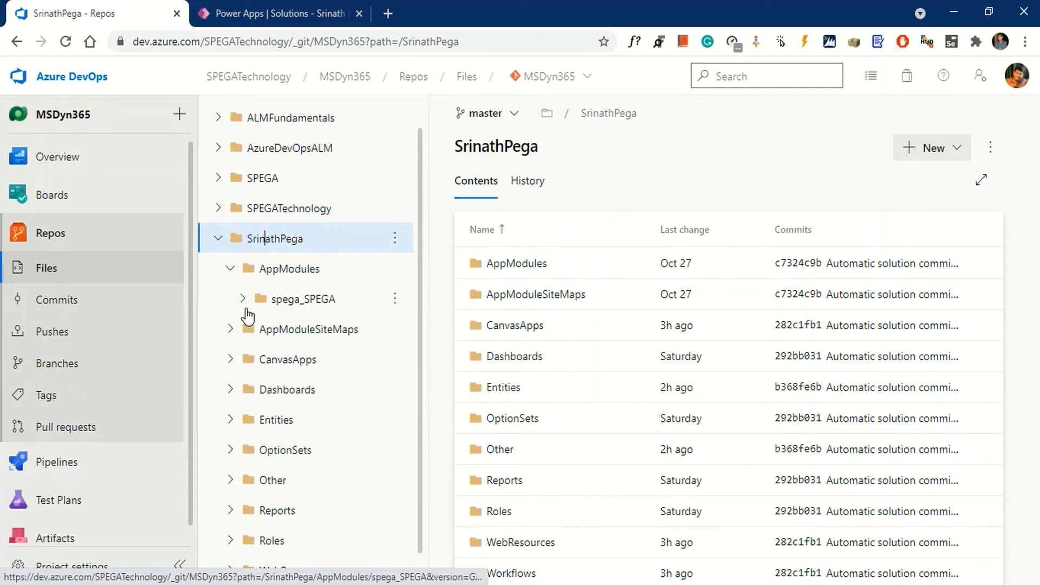
left_click(243, 300)
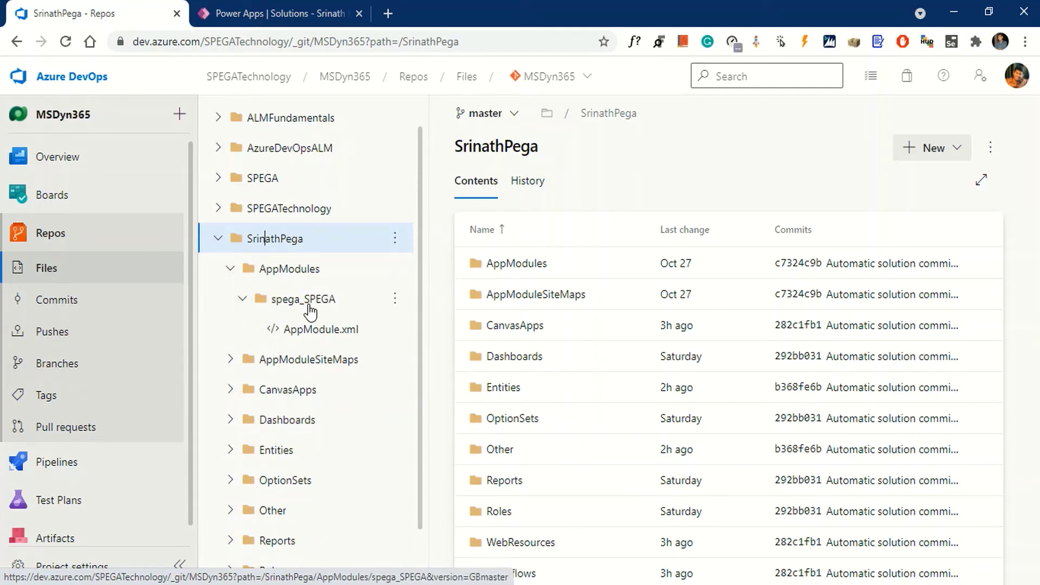
left_click(230, 359)
left_click(243, 390)
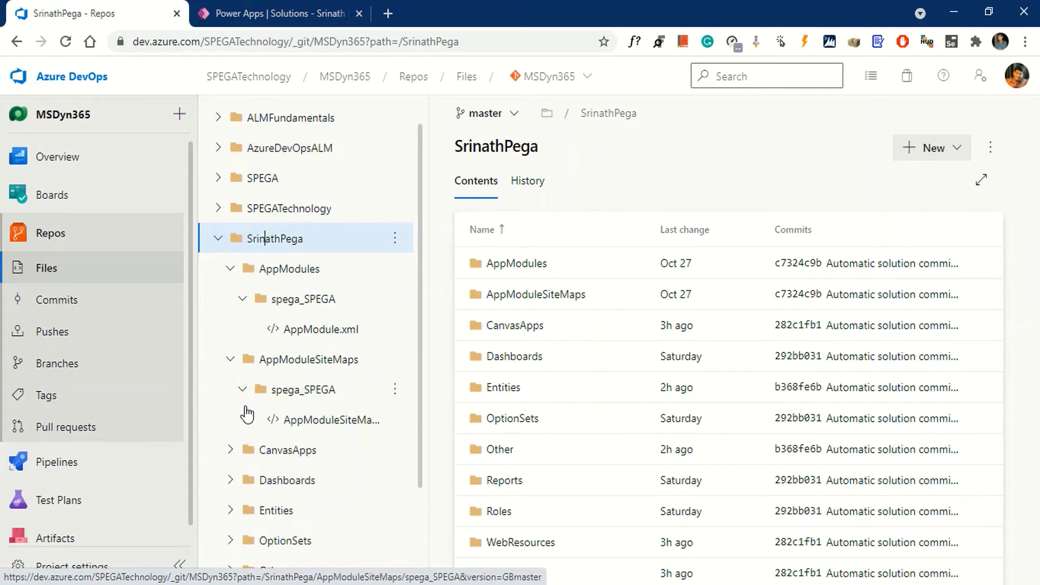
left_click(231, 450)
scroll(299, 406, "down", 3)
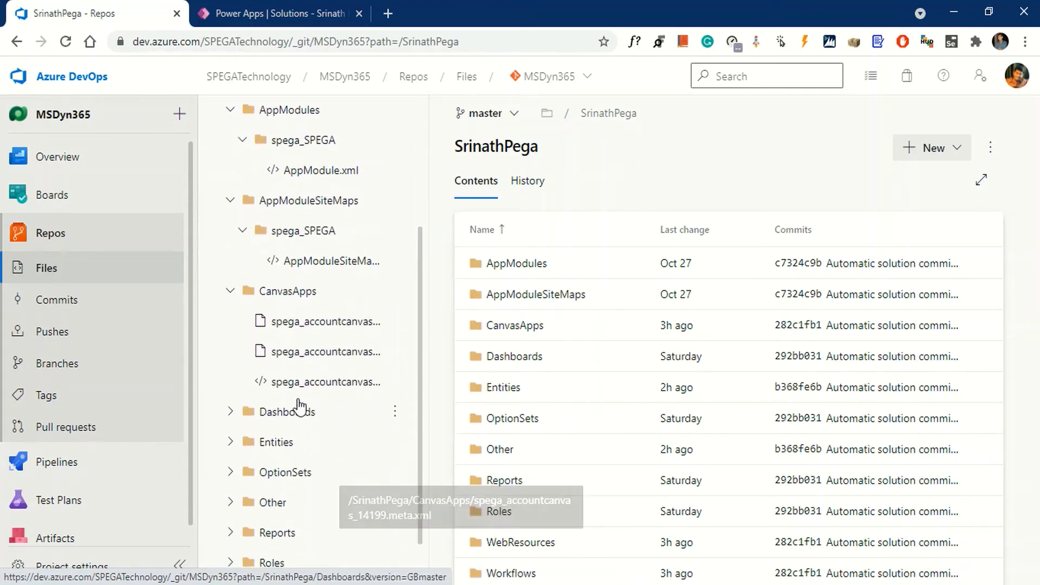
left_click(230, 414)
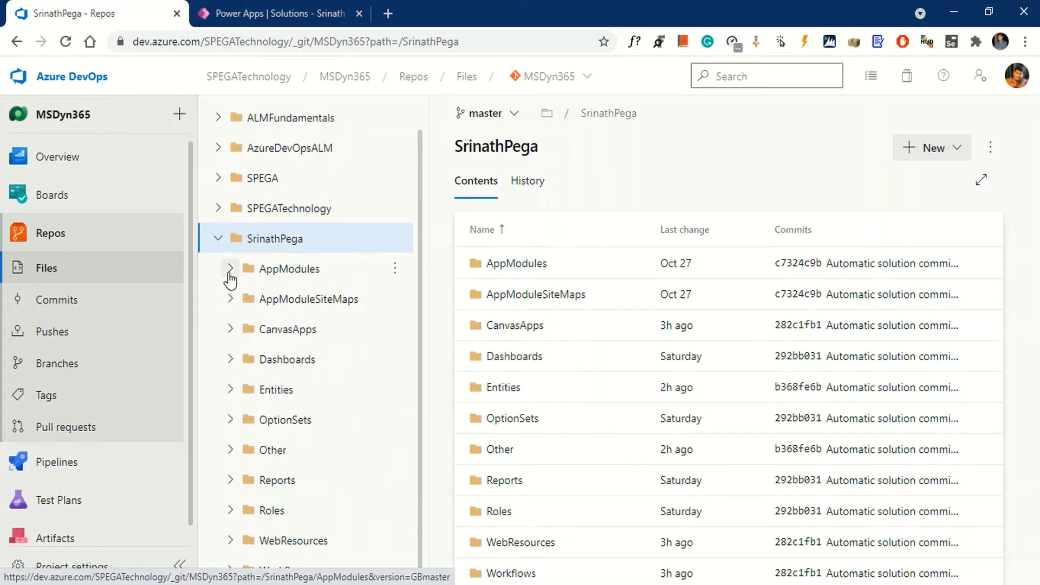
Step: Inspect the solution's AppModules, Dashboards, CanvasApps and WebResources folders and view the code of spega_opportunity.js
left_click(229, 269)
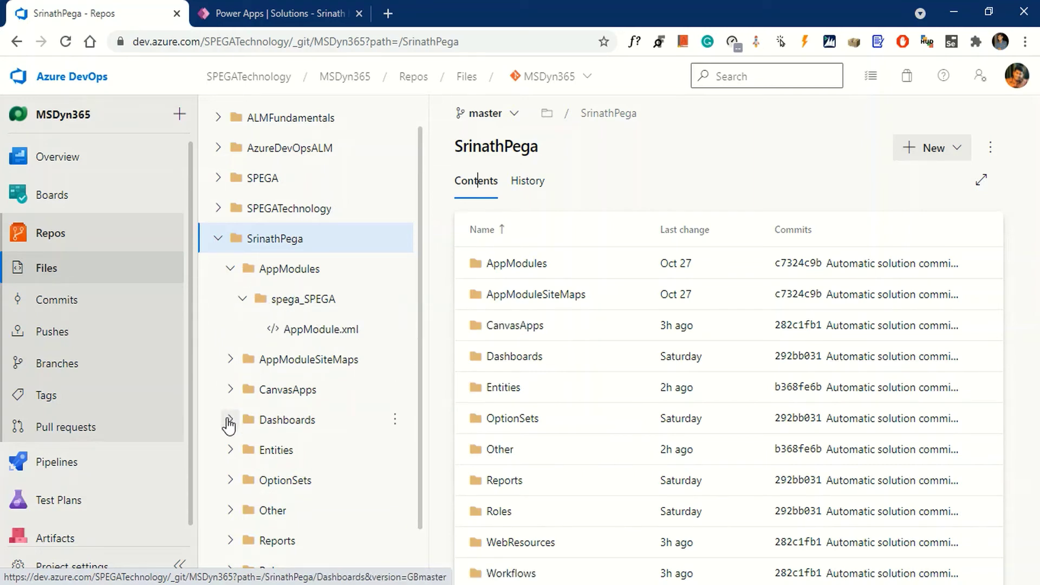
left_click(230, 362)
left_click(232, 360)
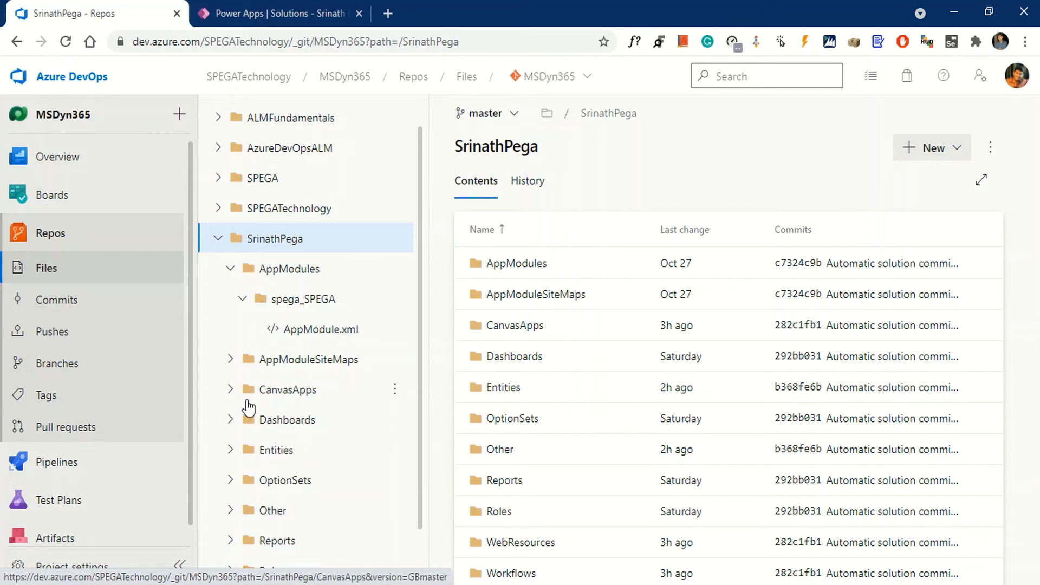
scroll(248, 406, "down", 1)
left_click(231, 361)
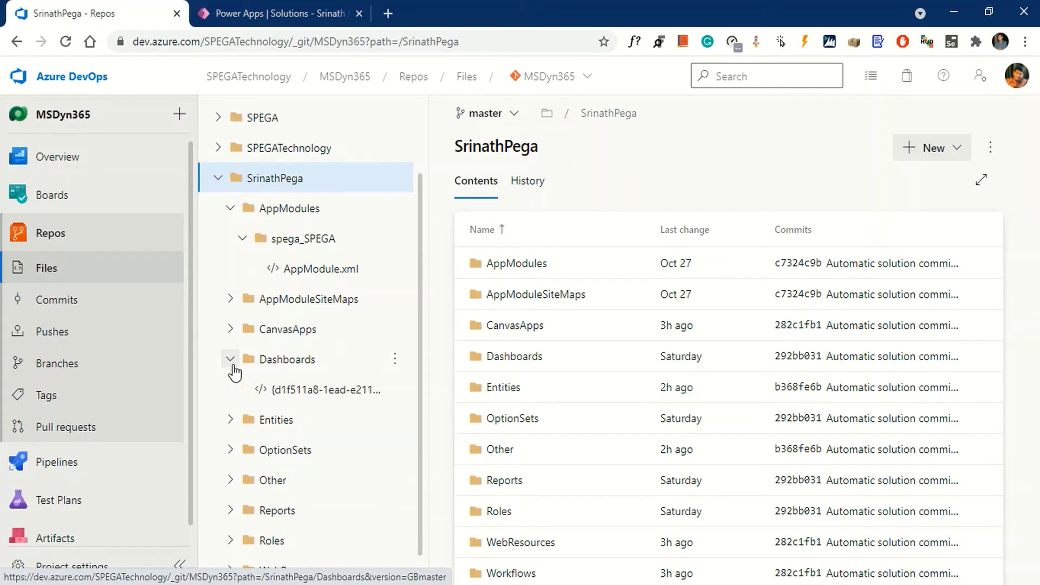
left_click(230, 330)
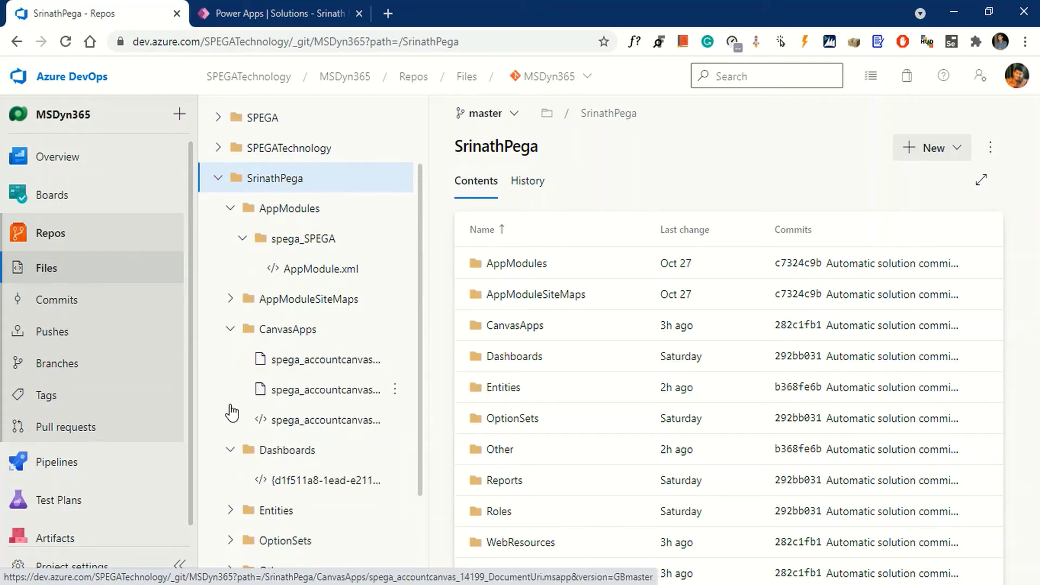
scroll(233, 477, "down", 3)
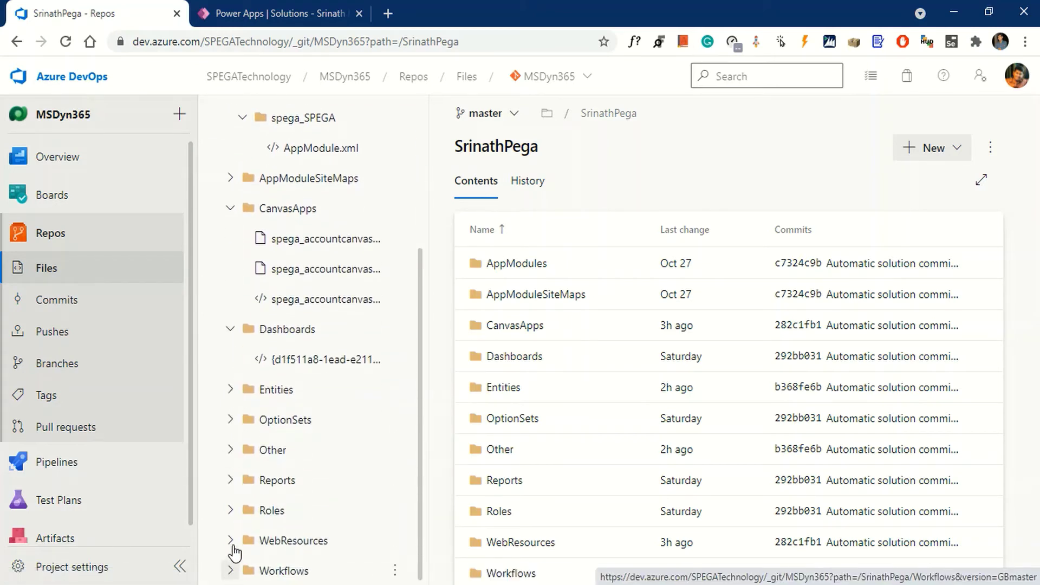
left_click(230, 540)
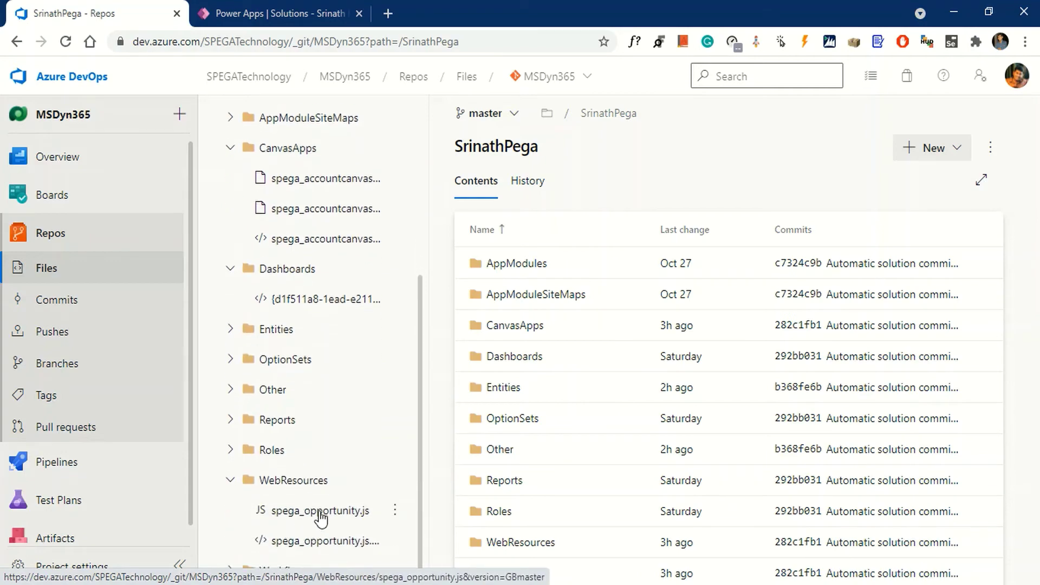
left_click(308, 512)
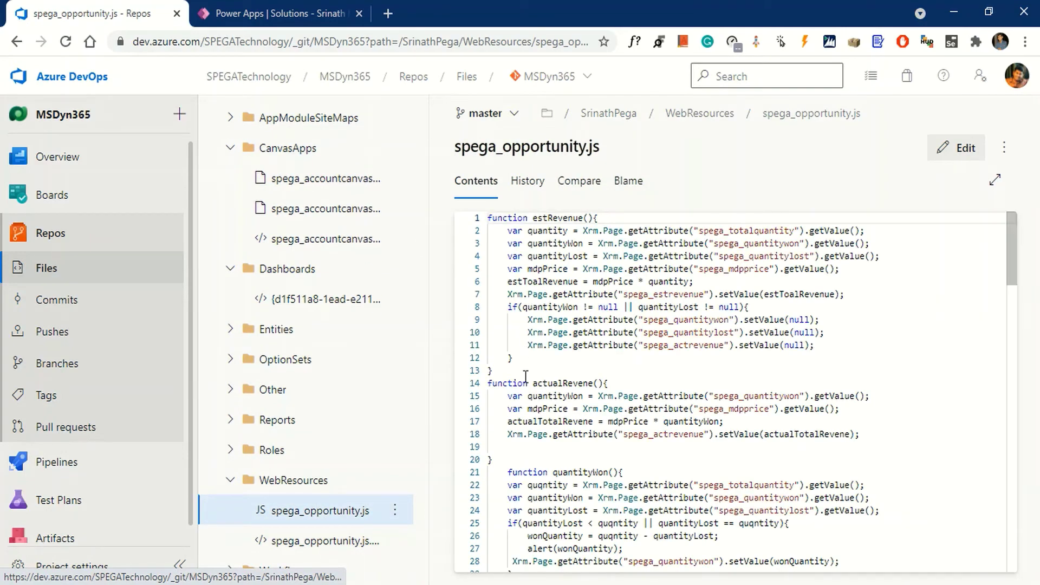
scroll(528, 401, "down", 3)
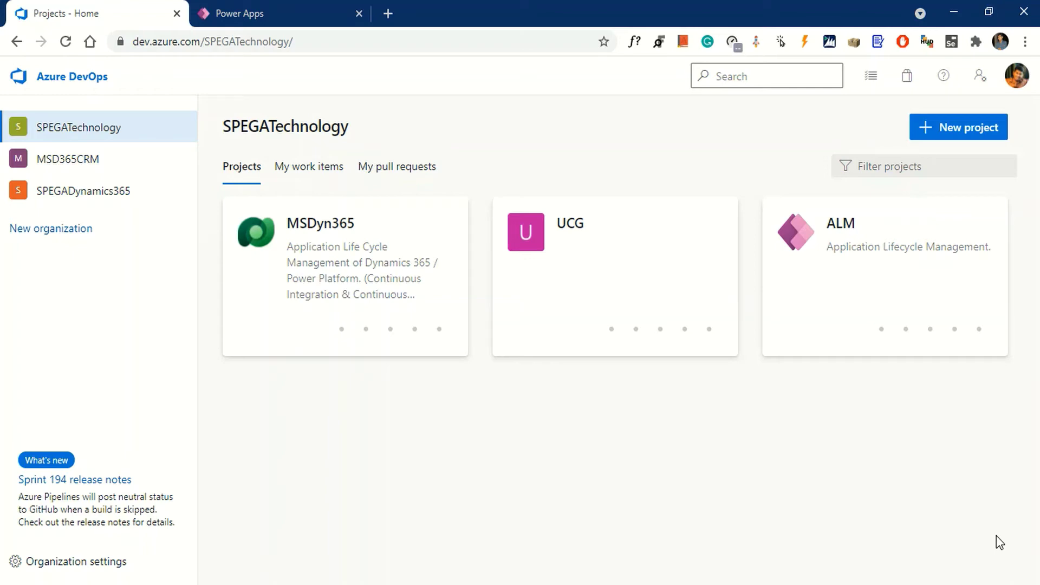
Step: Open the MSDyn365 project and start a new build pipeline with the classic editor
left_click(346, 268)
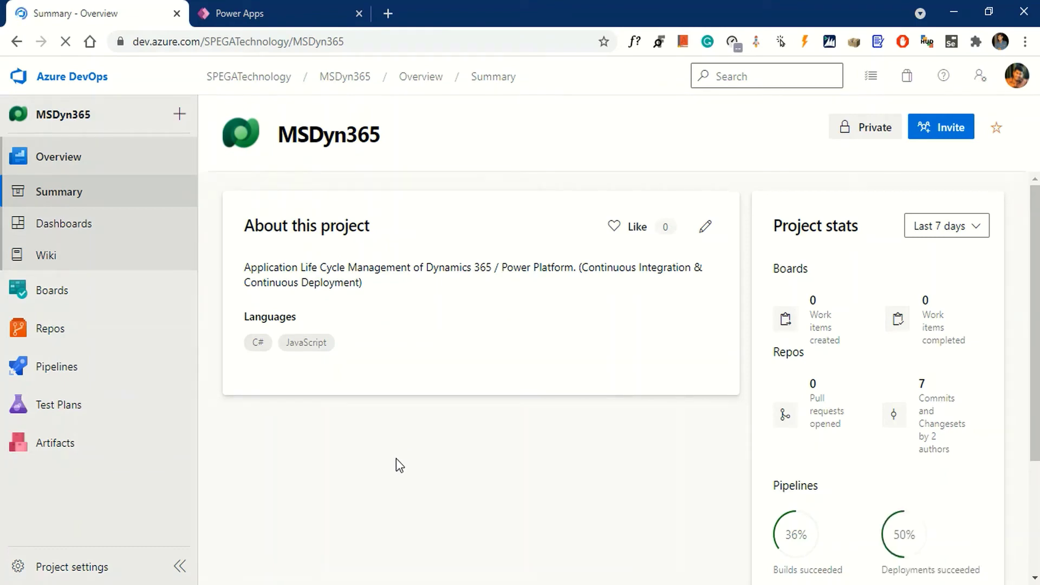
left_click(76, 372)
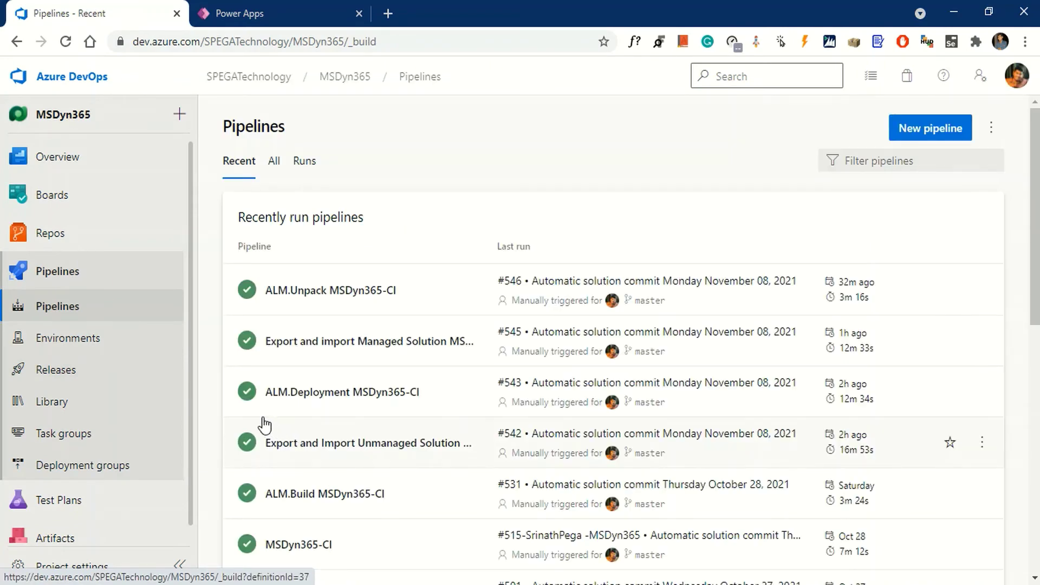
left_click(918, 142)
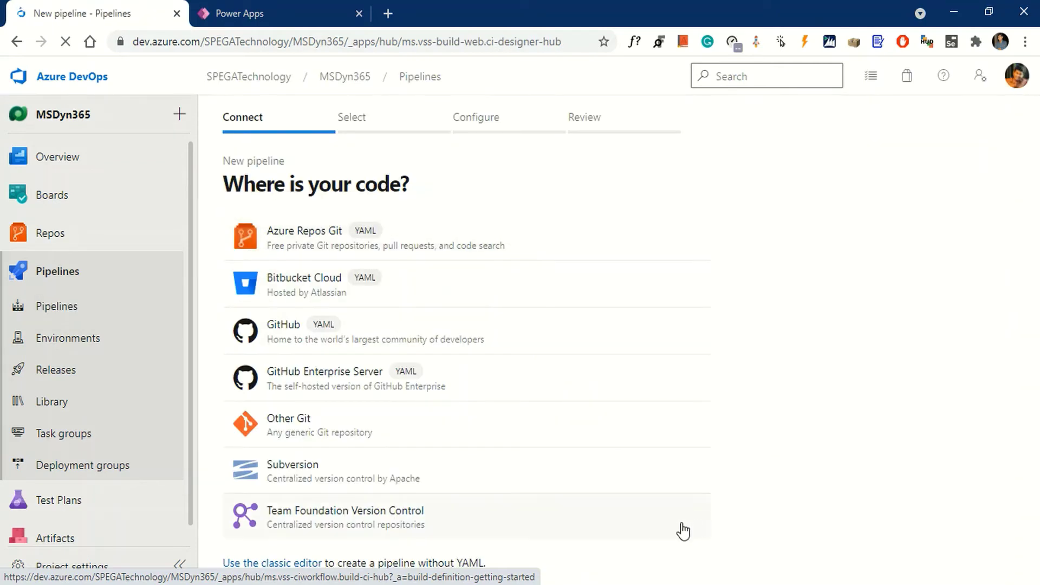
left_click(271, 567)
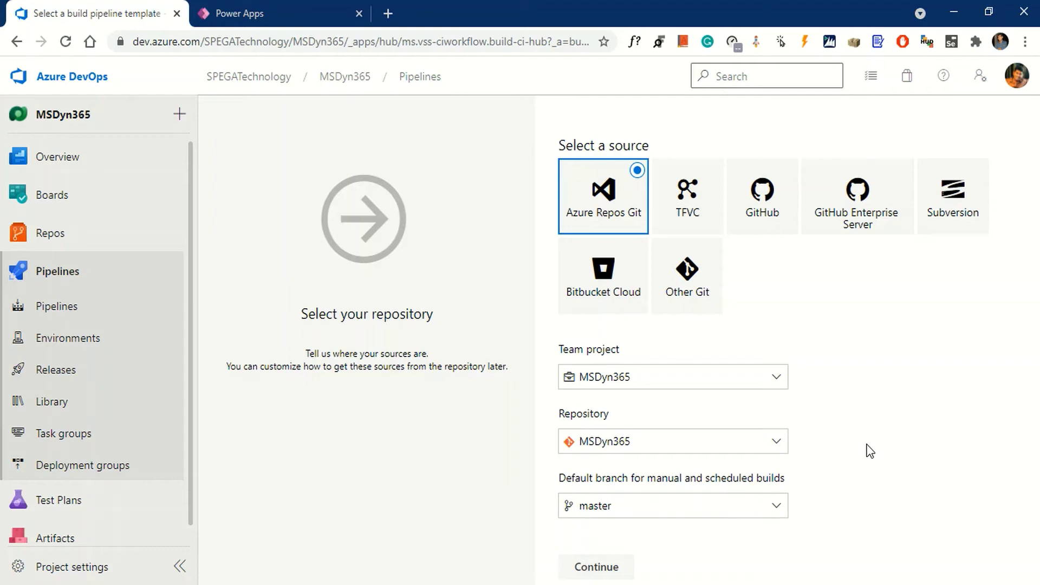
Step: Accept Azure Repos Git with the MSDyn365 repository and master branch as the source, and start from an empty job
left_click(784, 444)
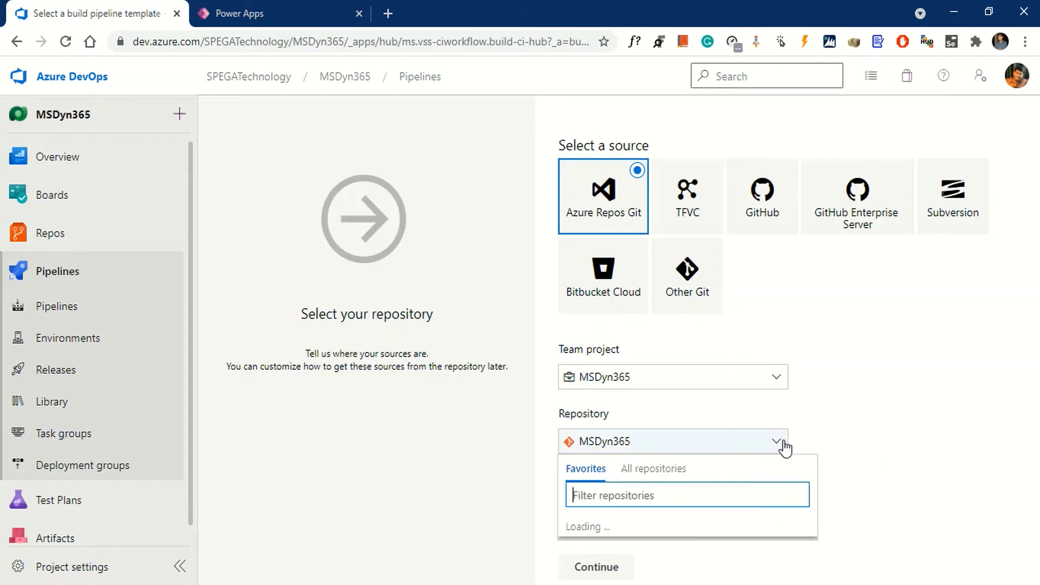
scroll(796, 532, "down", 2)
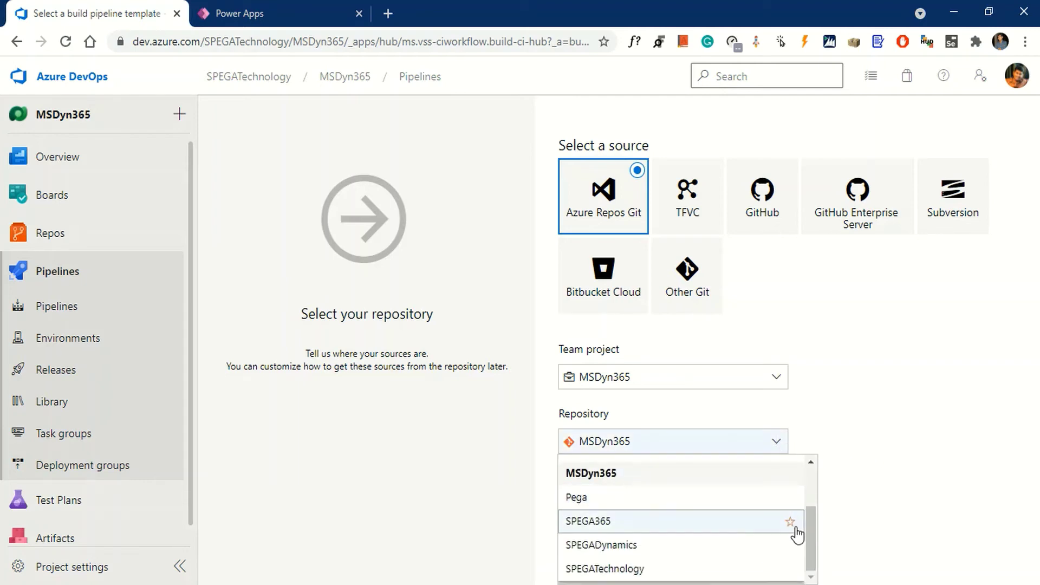
scroll(797, 563, "up", 2)
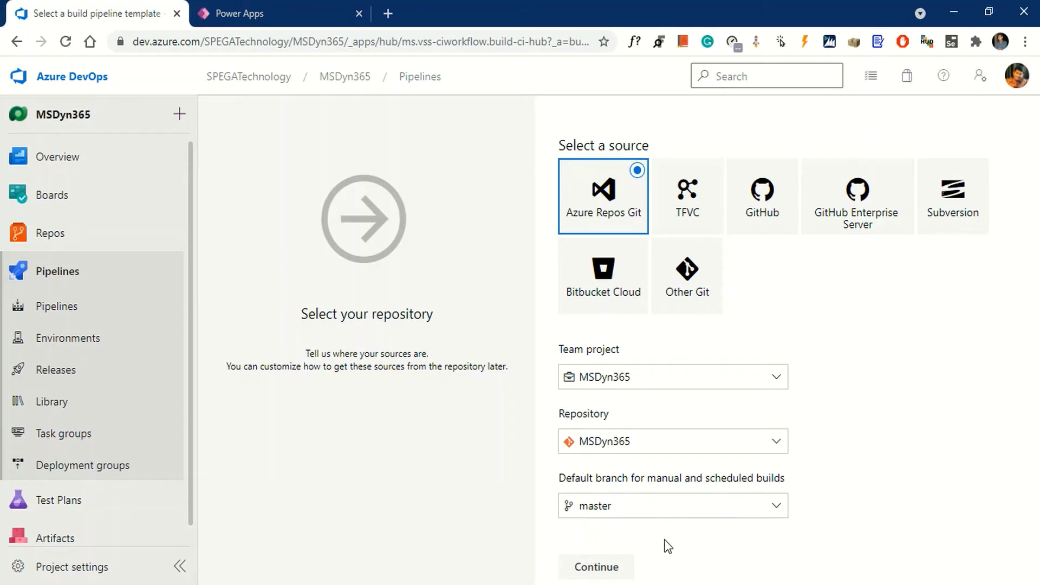
left_click(603, 566)
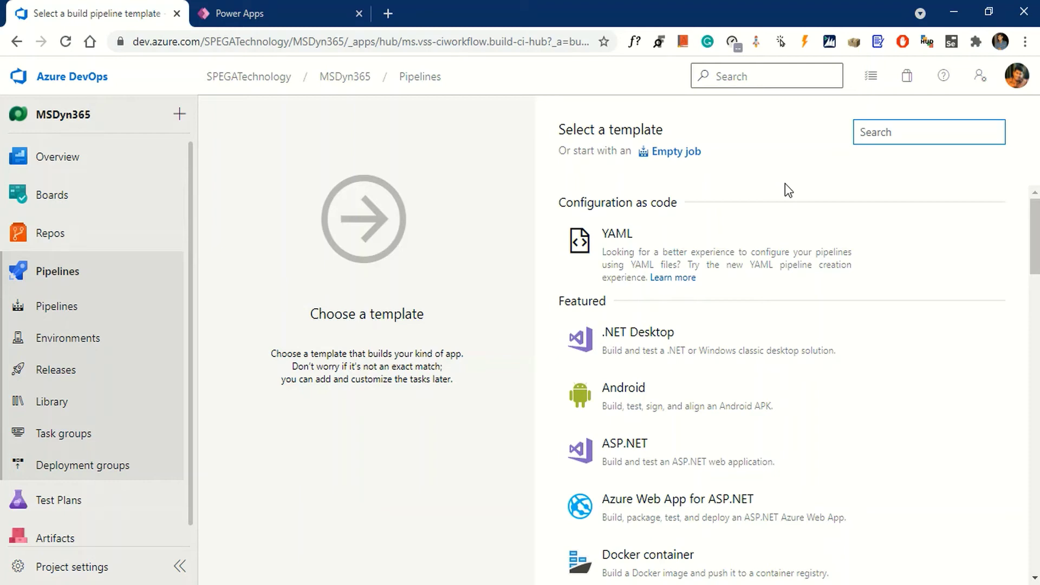
left_click(673, 153)
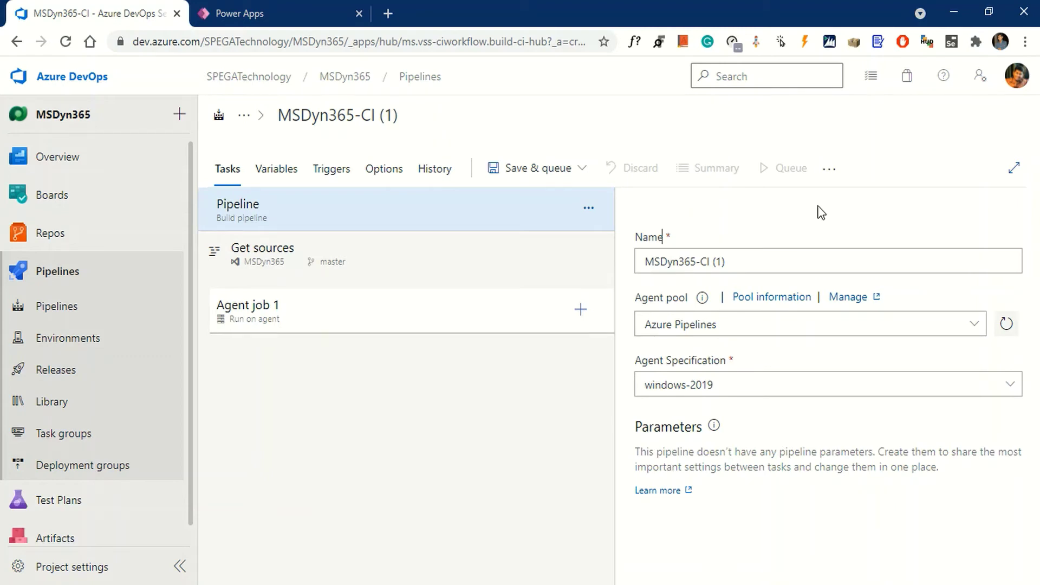
Step: Name the new pipeline ALM.Build and save it in the root folder without queuing a run
triple_click(645, 261)
type("AL")
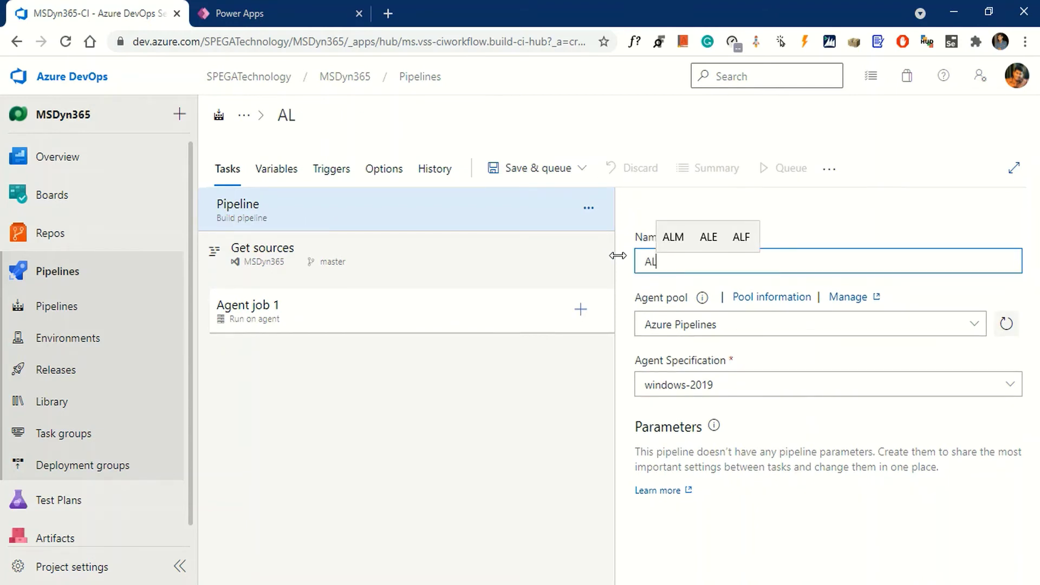
type("M.")
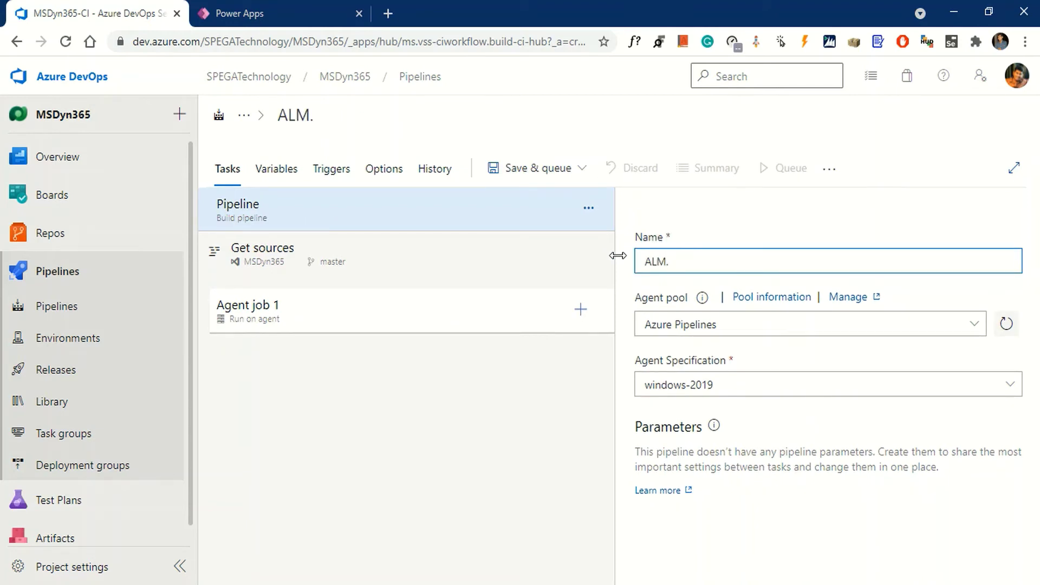
type("Build")
left_click(583, 169)
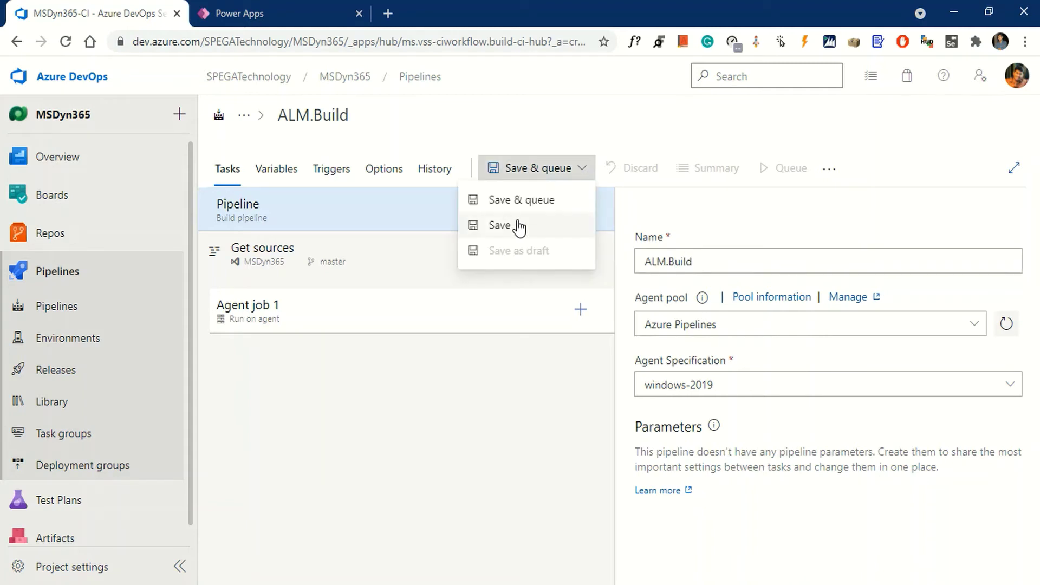
left_click(500, 226)
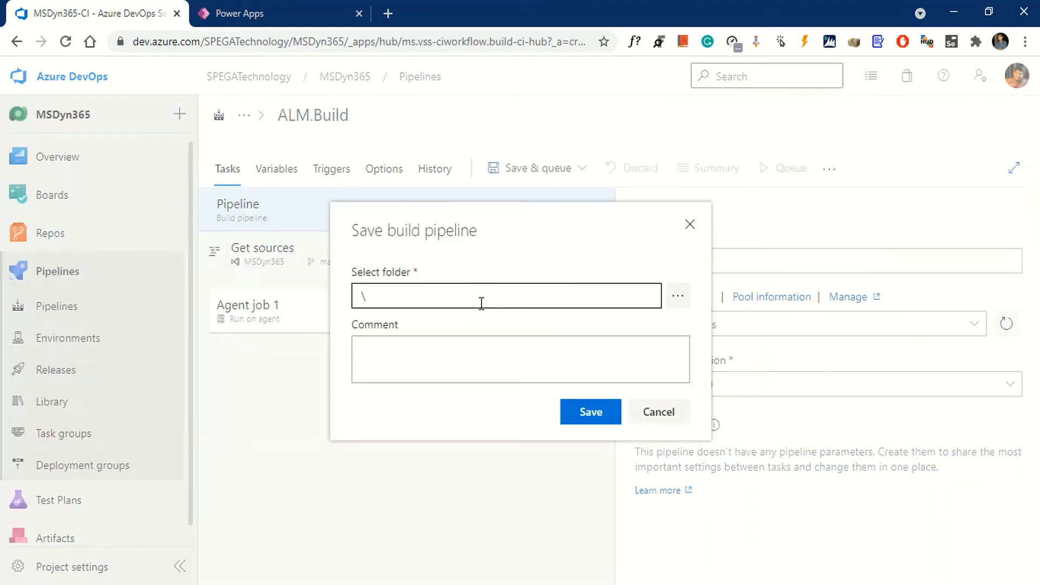
left_click(591, 413)
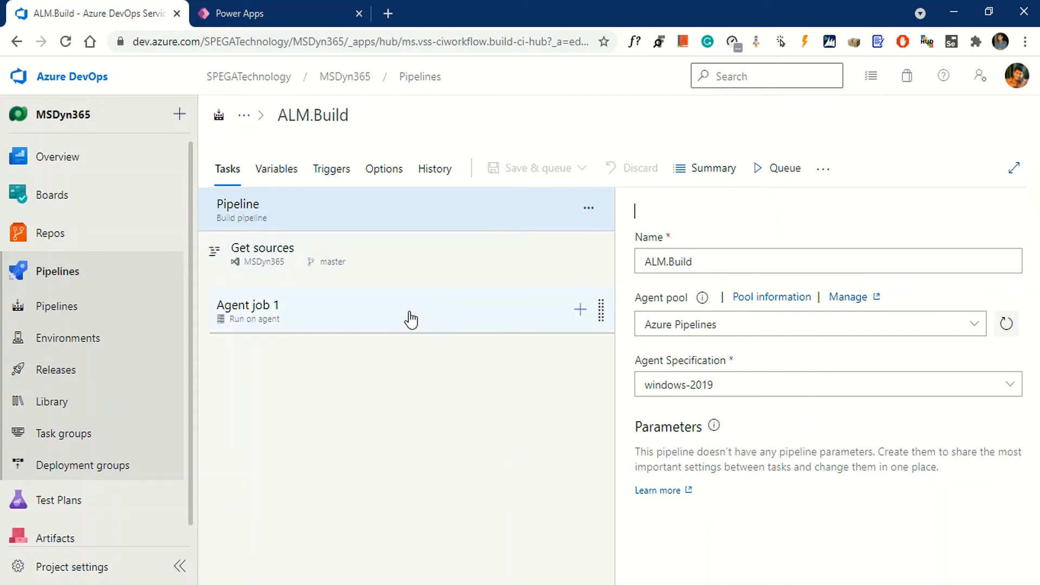
Step: Allow scripts to access the OAuth token in Agent job 1 and save the pipeline
left_click(428, 324)
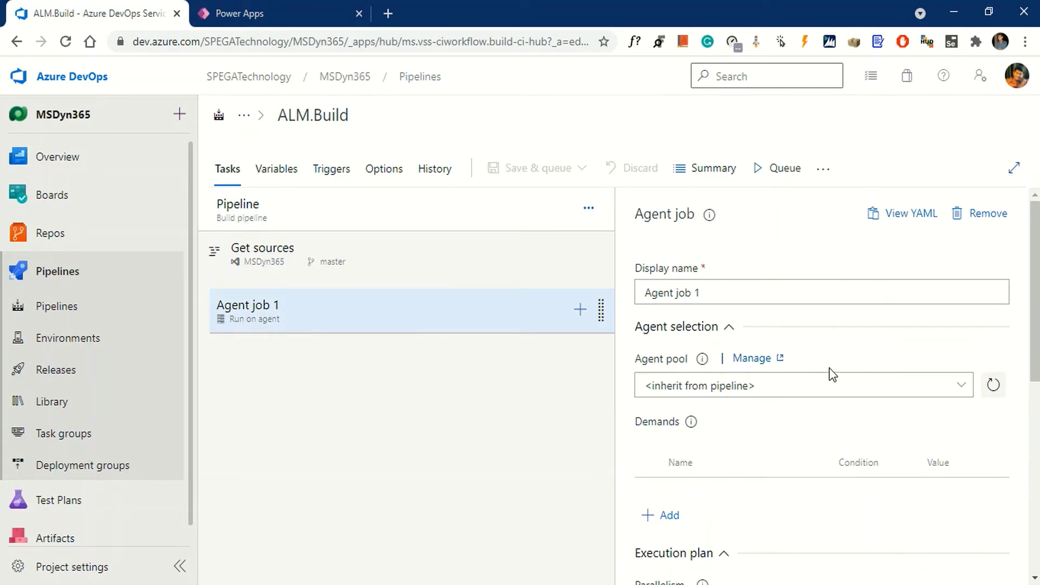
scroll(891, 423, "down", 6)
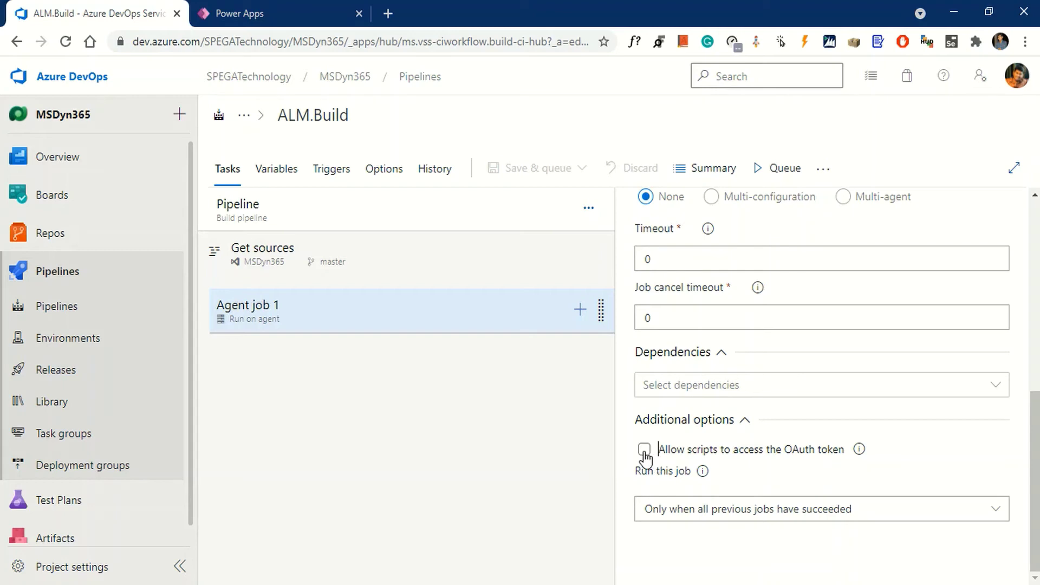
left_click(646, 451)
left_click(570, 173)
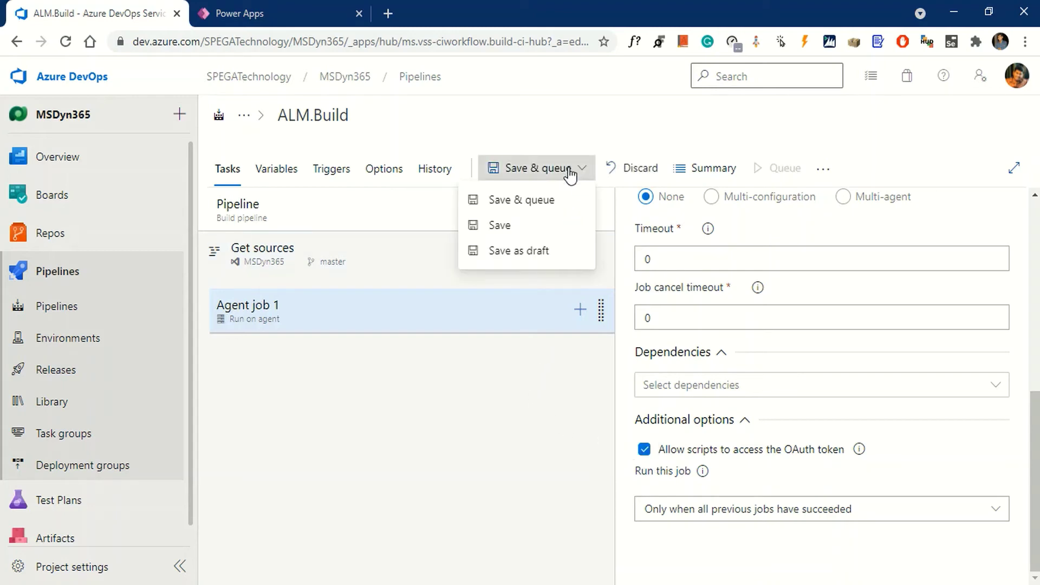
left_click(522, 226)
left_click(586, 395)
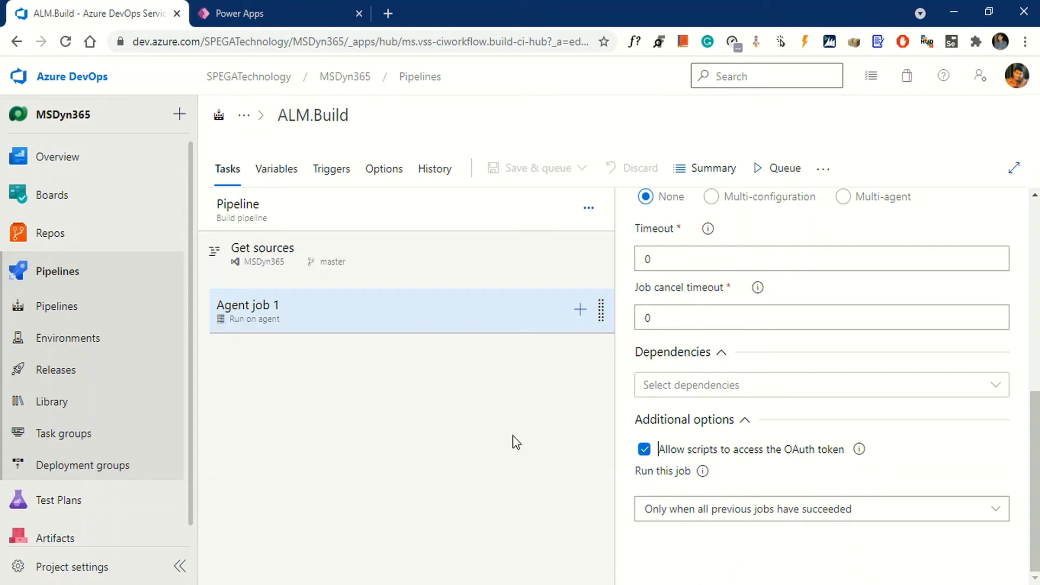
Step: Add a PowerShell task to Agent job 1 of the ALM.Build pipeline
left_click(579, 310)
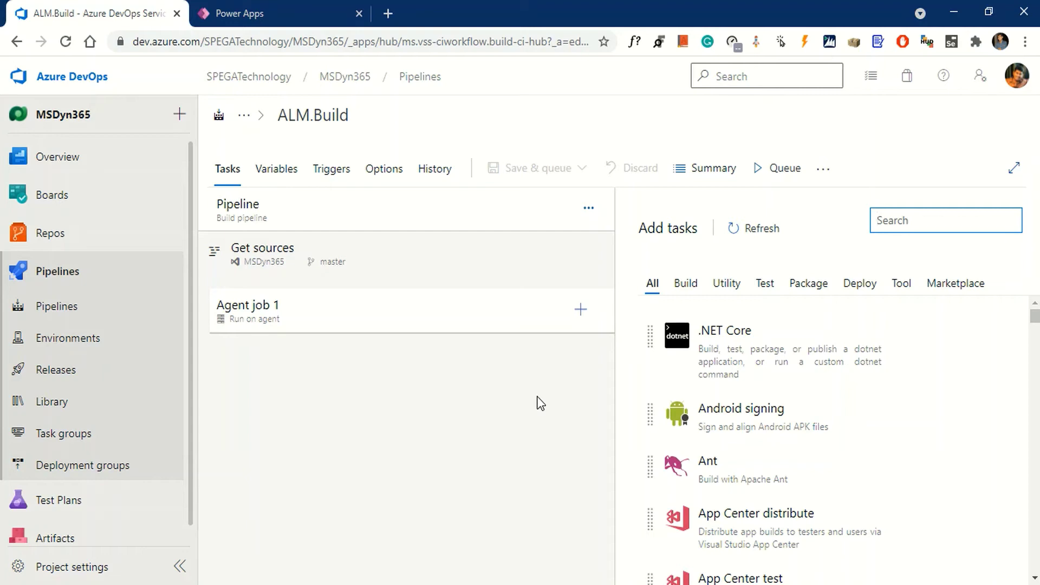
type("power")
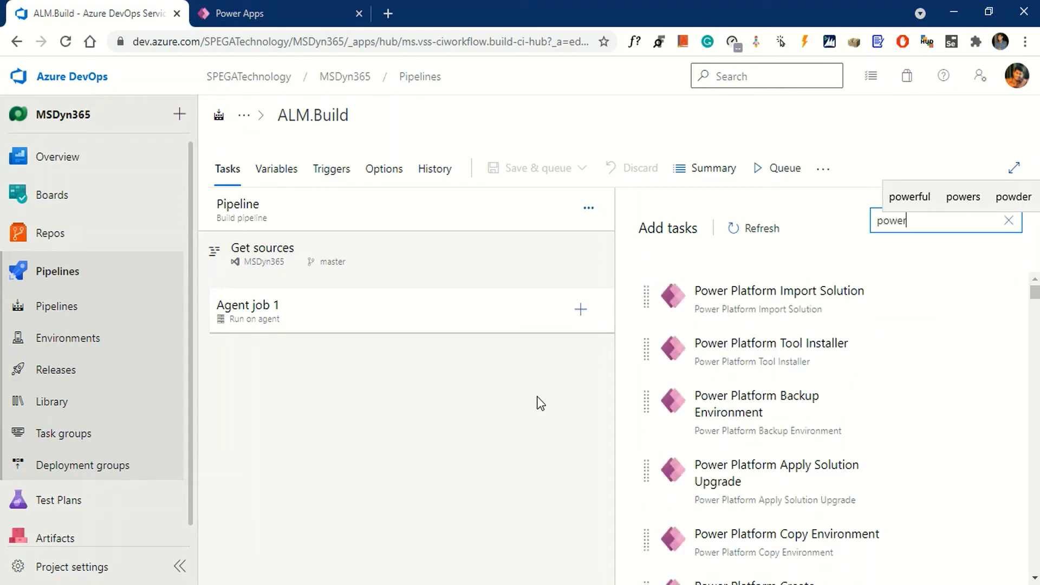
type("she")
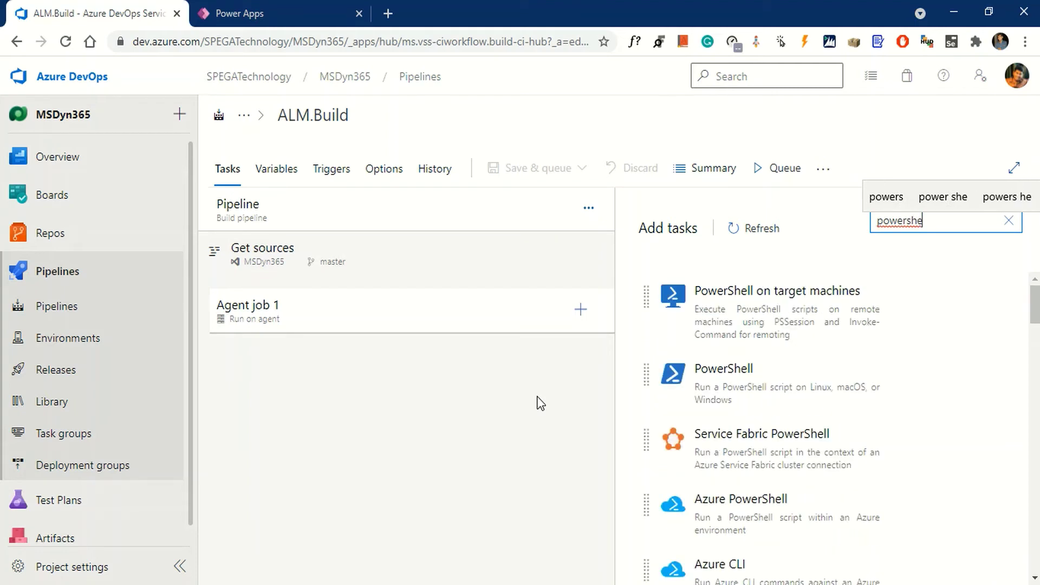
left_click(958, 440)
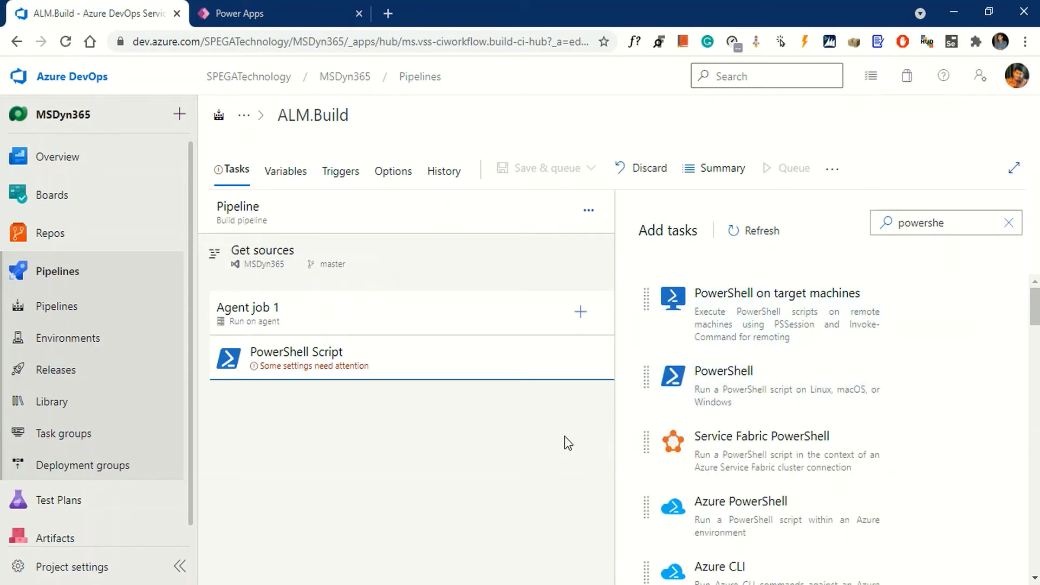
Step: Find the Power Platform tasks and add Power Platform Tool Installer to Agent job 1
left_click(1008, 223)
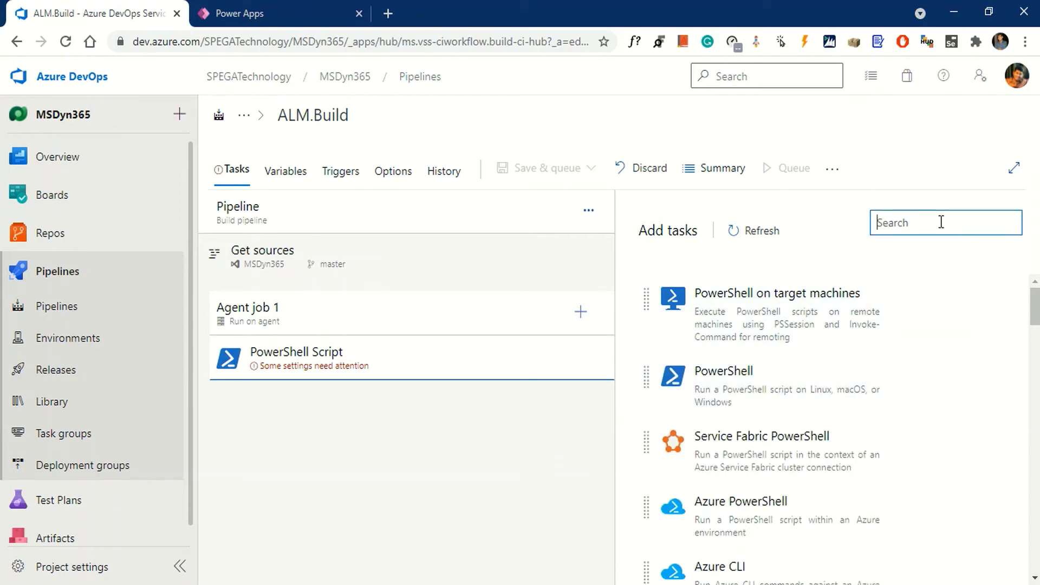
type("Pow")
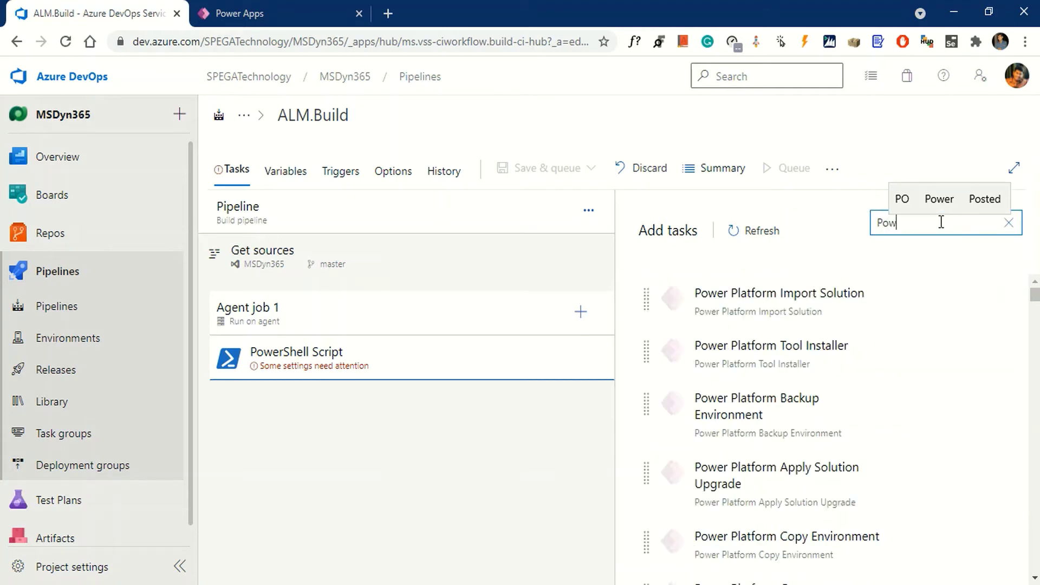
type("er ")
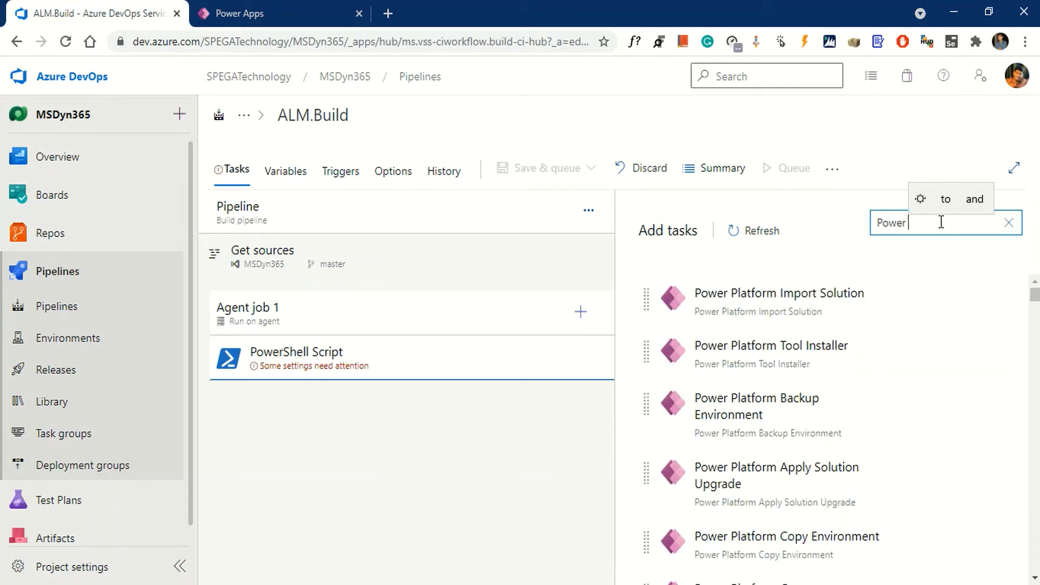
type("Platf")
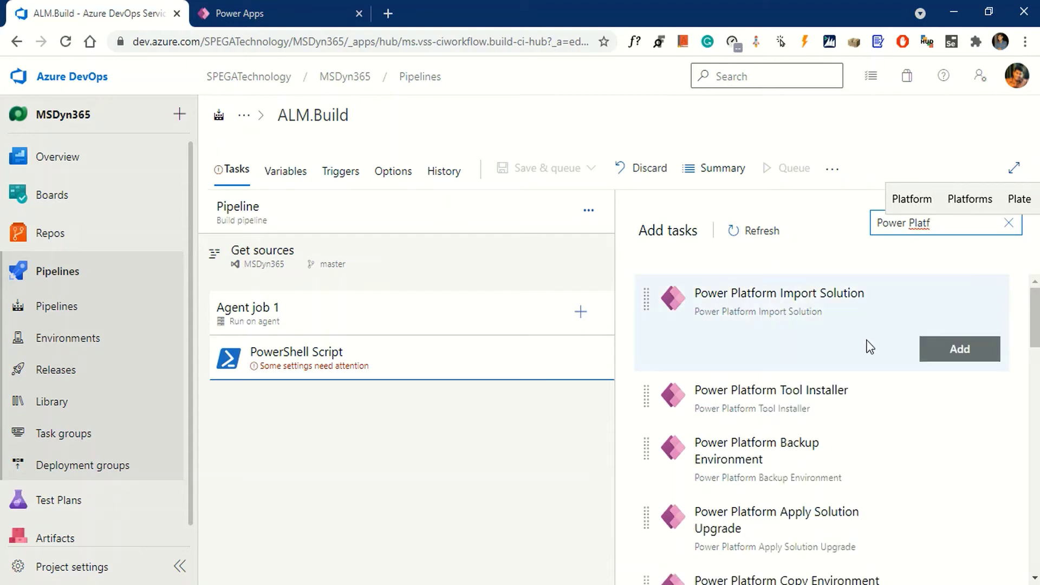
mouse_move(849, 395)
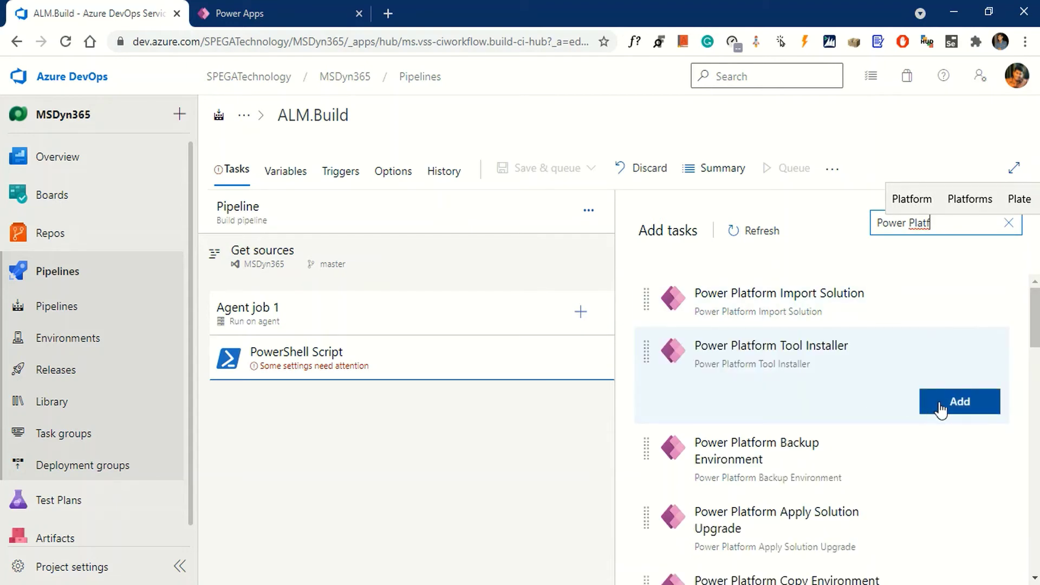
left_click(961, 404)
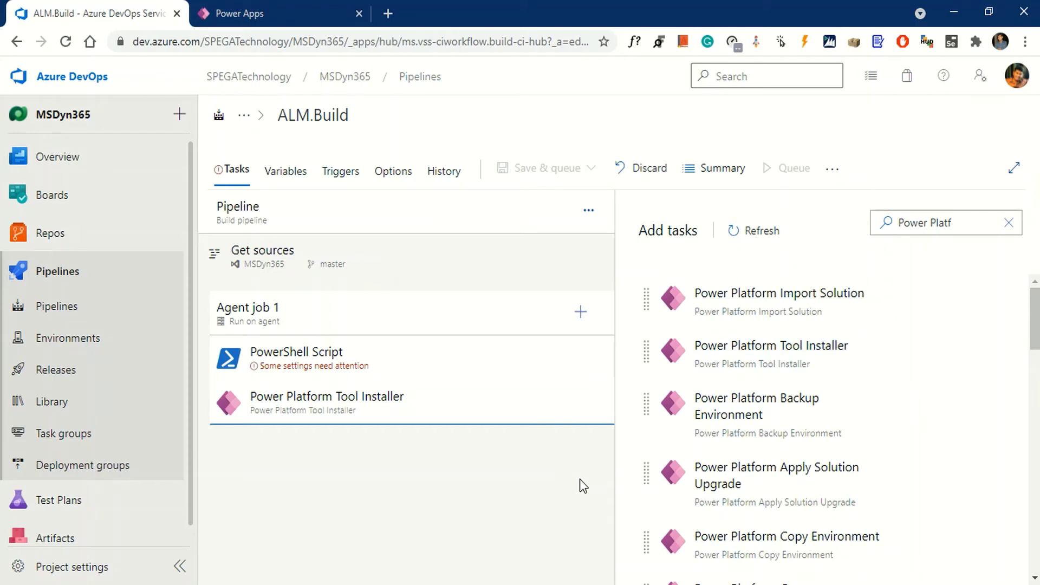
Step: Add the Power Platform Export Solution and Power Platform Unpack Solution tasks to Agent job 1
scroll(843, 410, "down", 5)
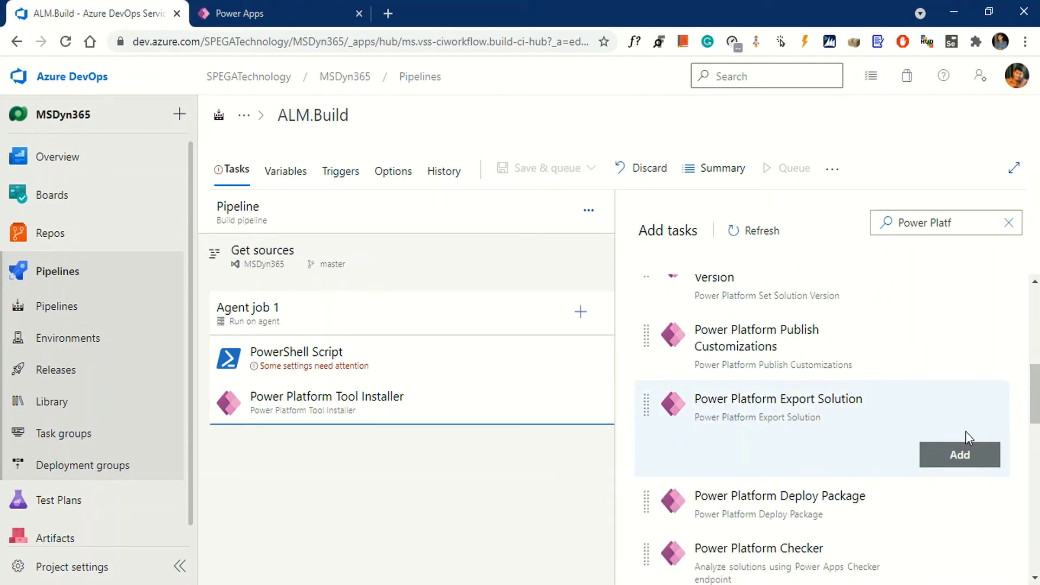
left_click(960, 455)
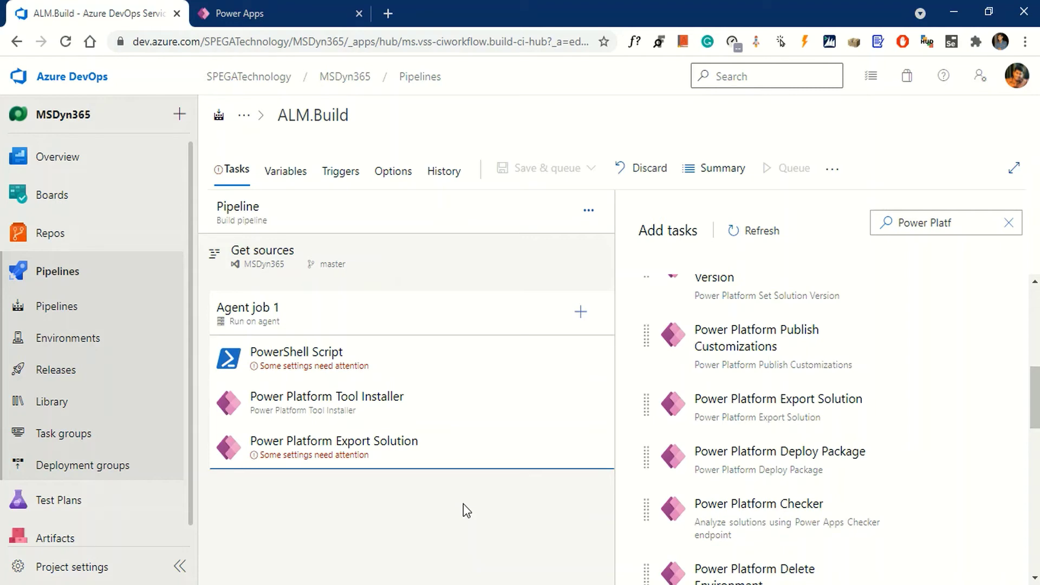
scroll(813, 406, "down", 4)
mouse_move(886, 411)
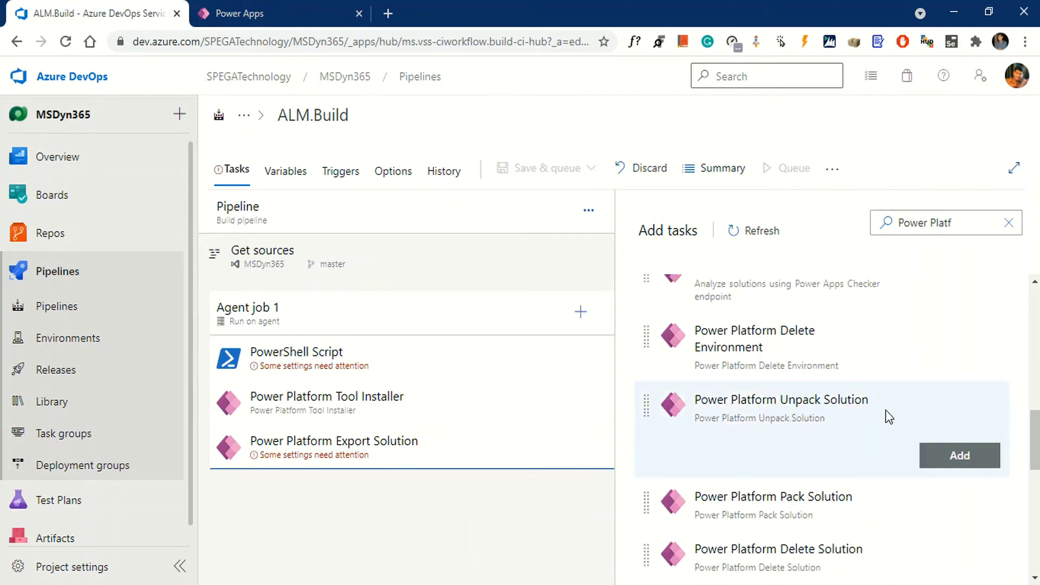
left_click(960, 457)
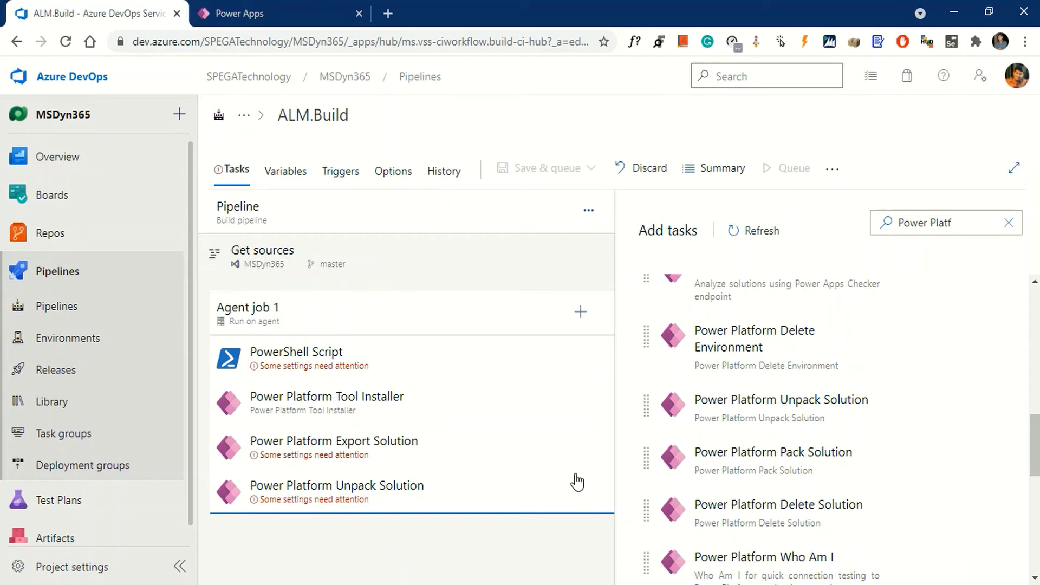
Step: Add a Command line task after Power Platform Unpack Solution in Agent job 1
triple_click(960, 221)
type("comman")
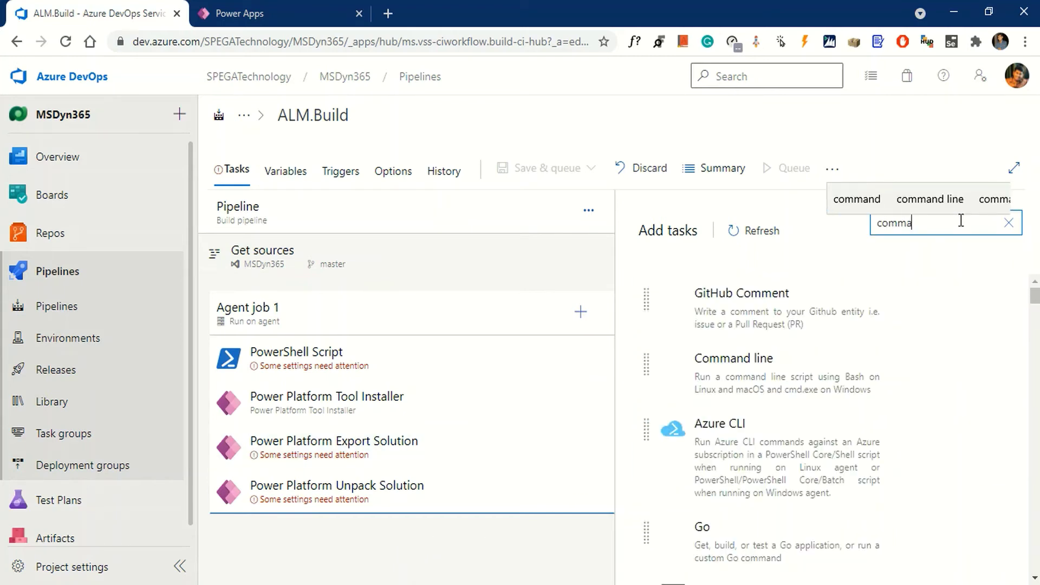
mouse_move(899, 341)
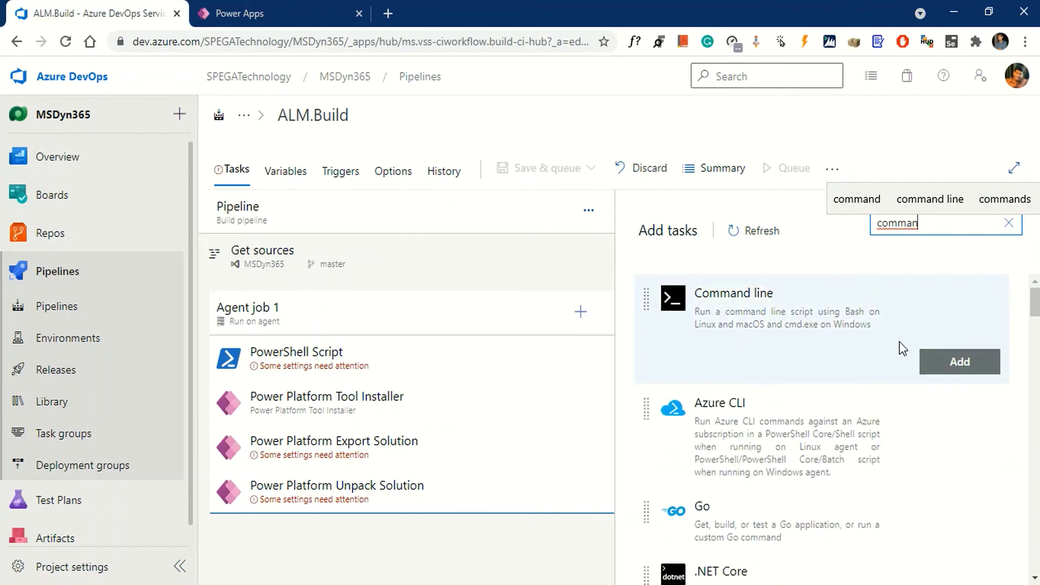
left_click(960, 361)
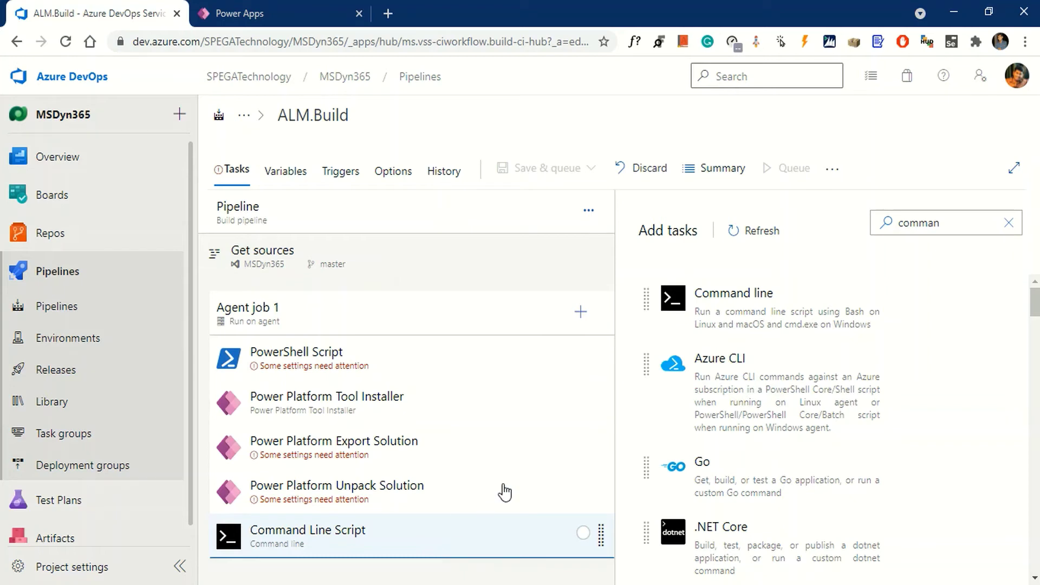
Step: Add the Power Platform Pack Solution task after the Command Line Script in Agent job 1
left_click(1009, 223)
type("Po")
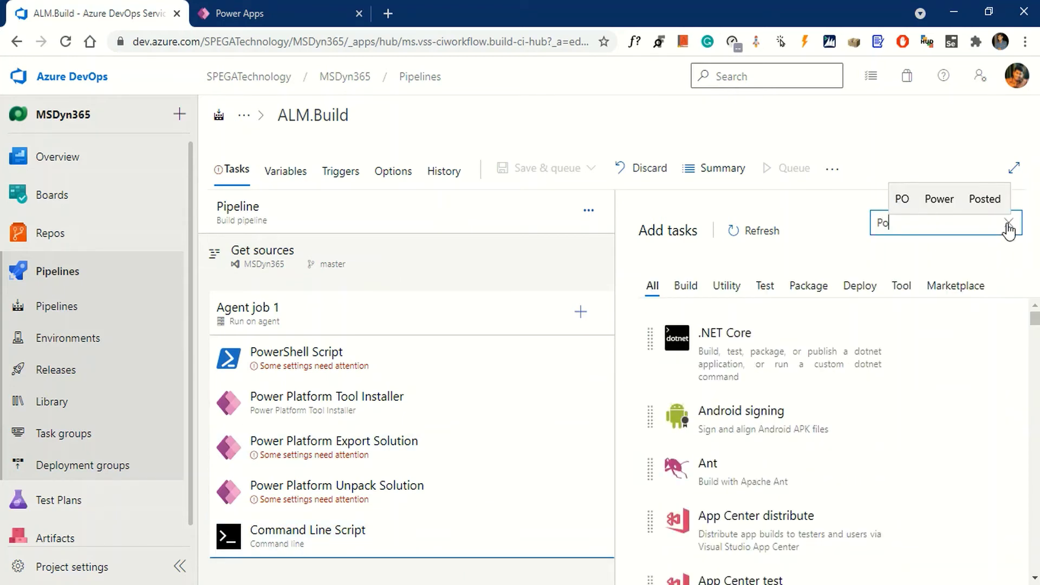
type("wer Plat")
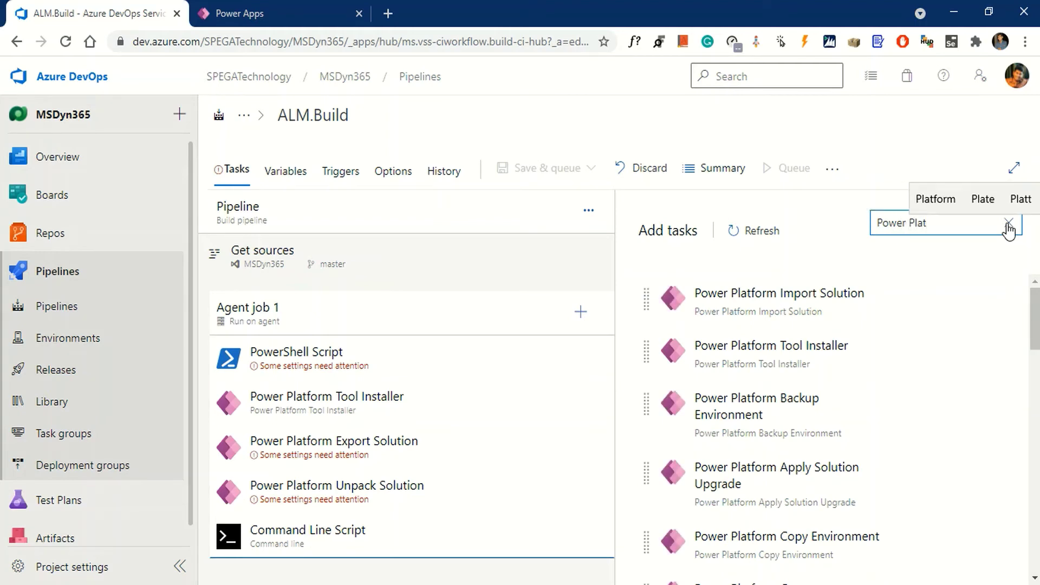
scroll(854, 457, "down", 5)
mouse_move(855, 457)
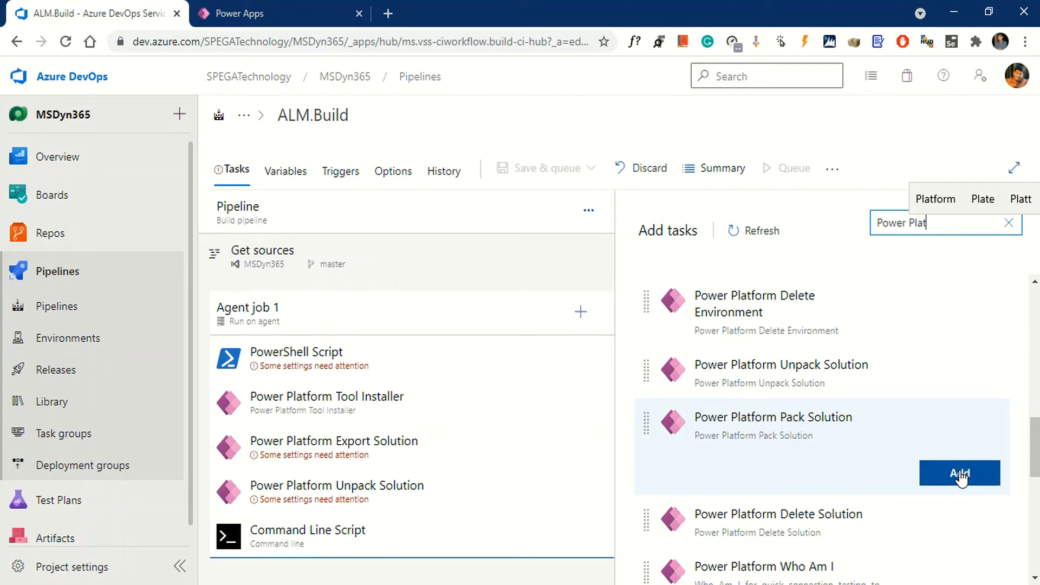
left_click(960, 474)
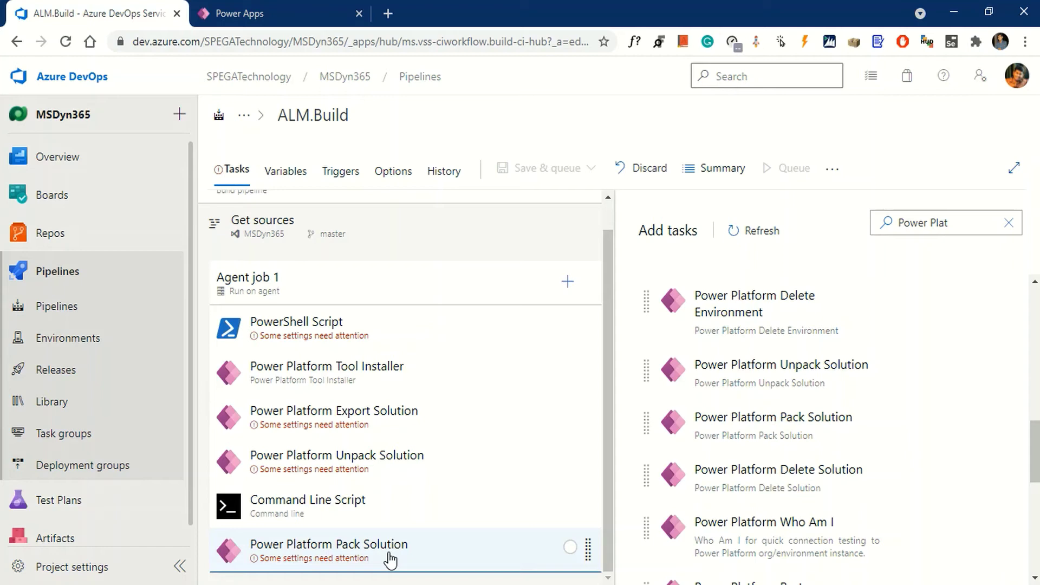
Step: Add the Power Platform Import Solution and Power Platform Publish Customizations tasks to the end of Agent job 1
scroll(921, 395, "up", 5)
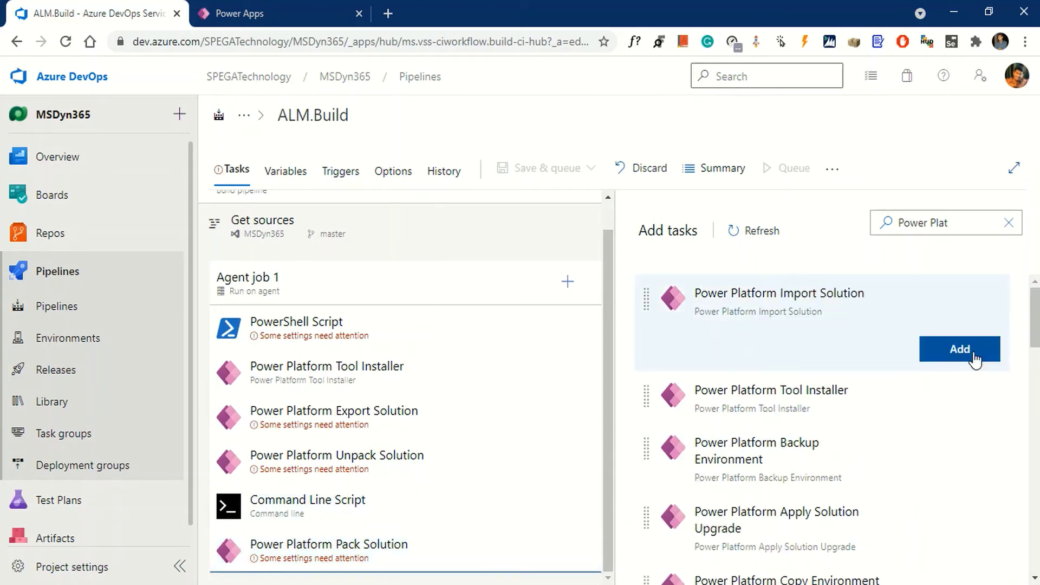
left_click(965, 357)
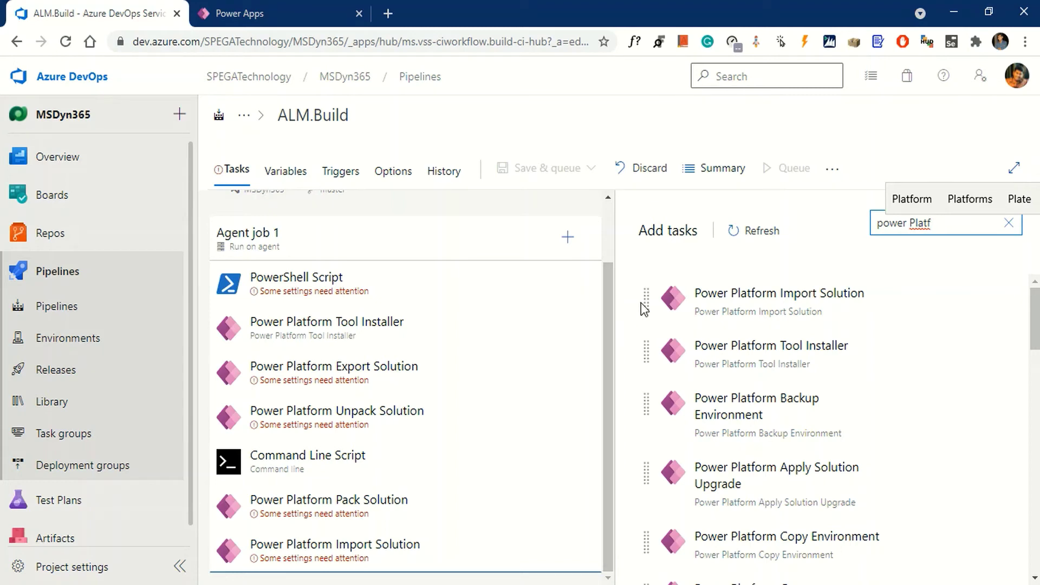
scroll(856, 359, "down", 5)
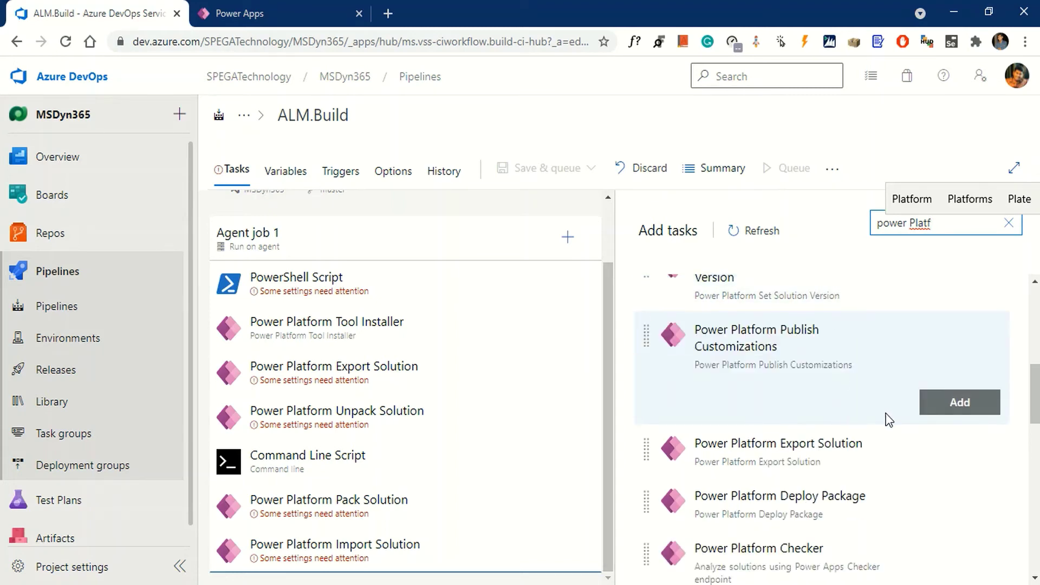
left_click(967, 406)
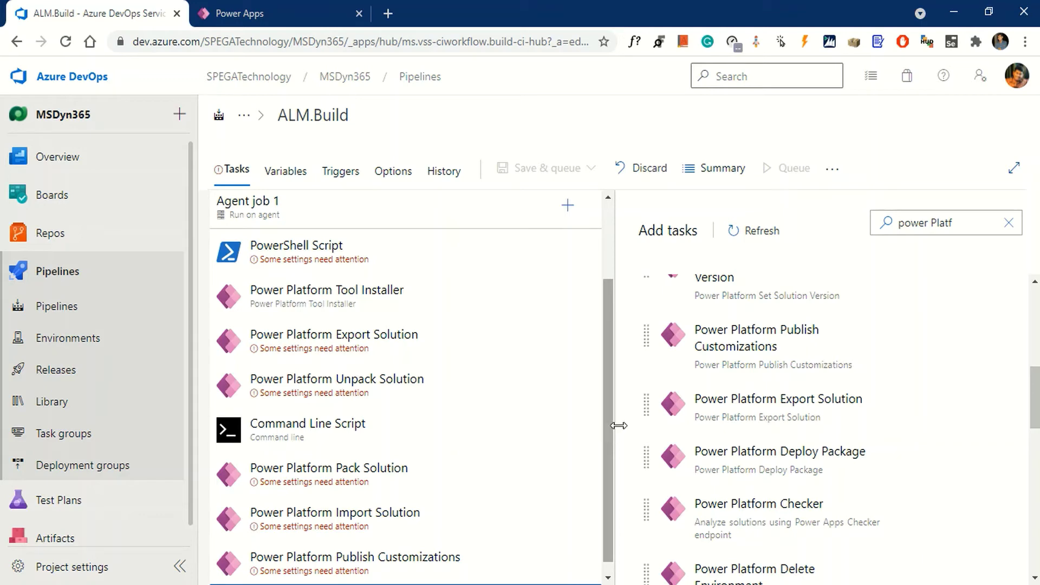
Step: Add two more Power Platform Export Solution tasks after Power Platform Publish Customizations
mouse_move(719, 425)
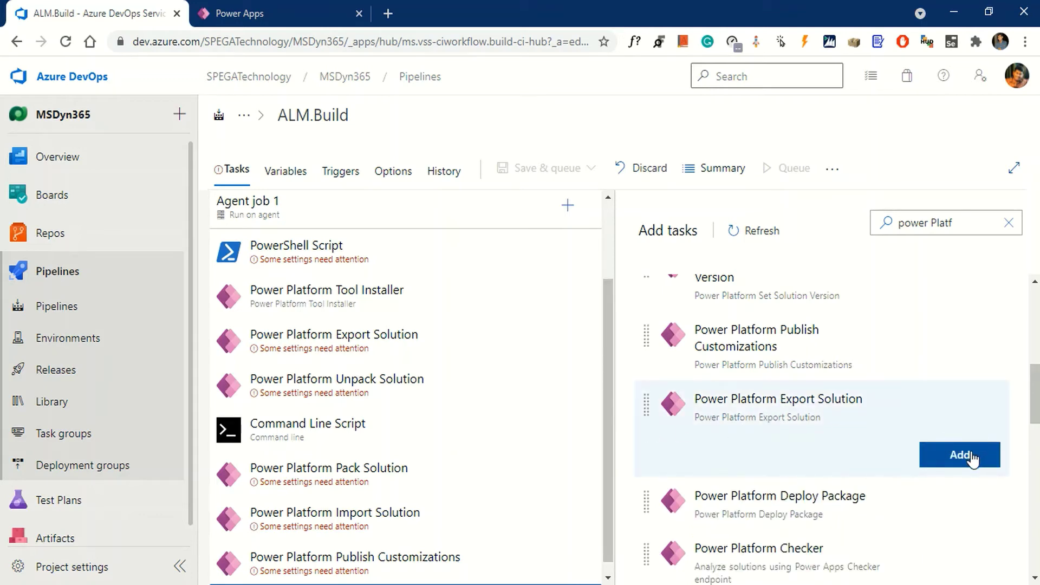
left_click(969, 457)
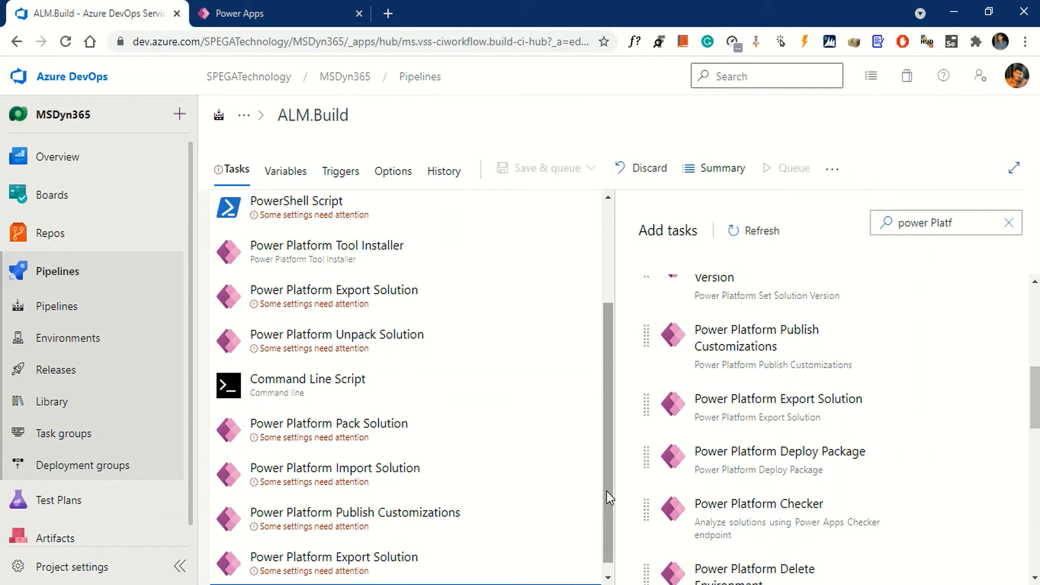
mouse_move(792, 410)
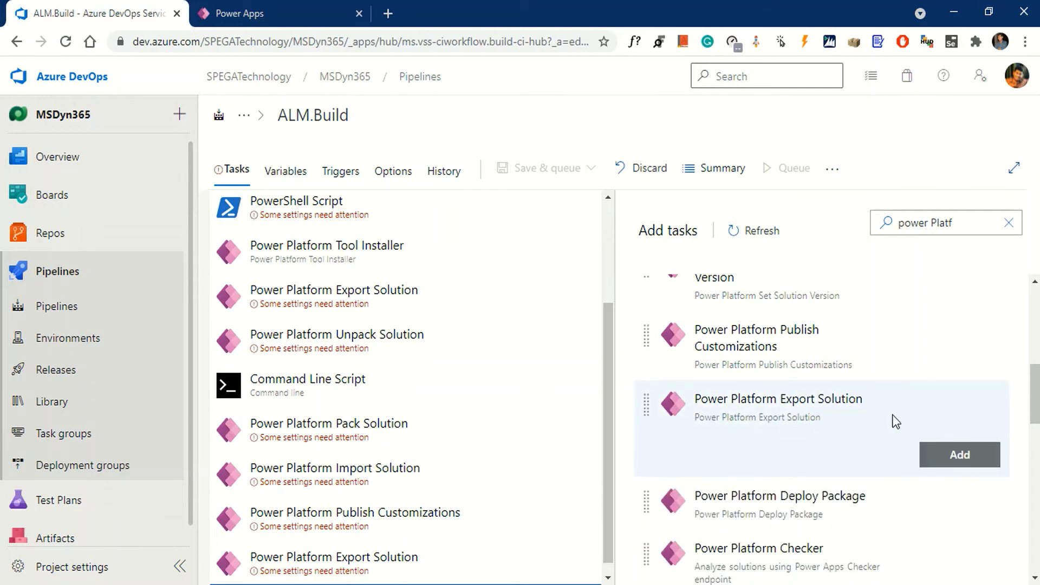
left_click(958, 453)
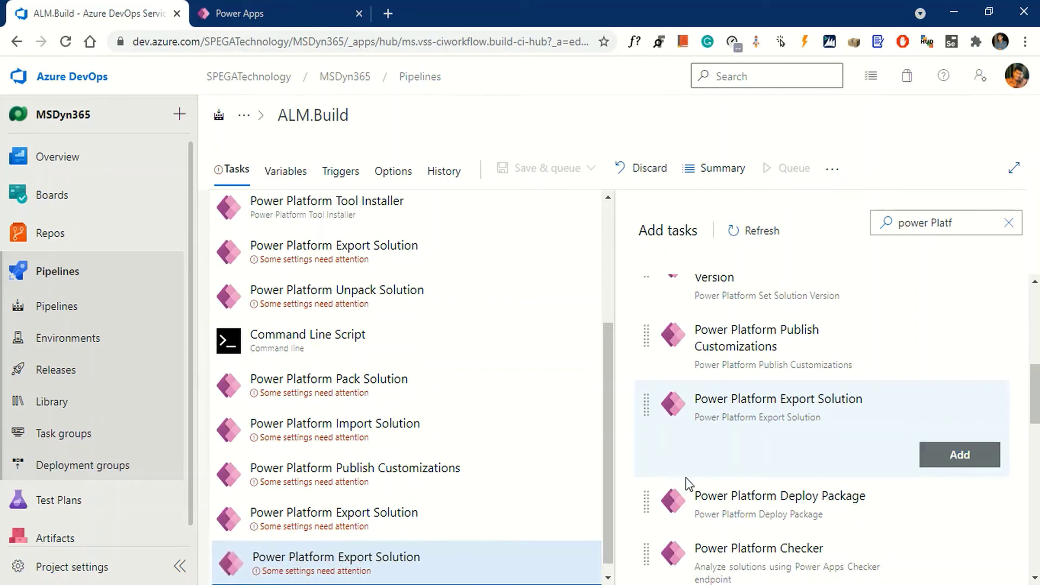
scroll(590, 515, "down", 1)
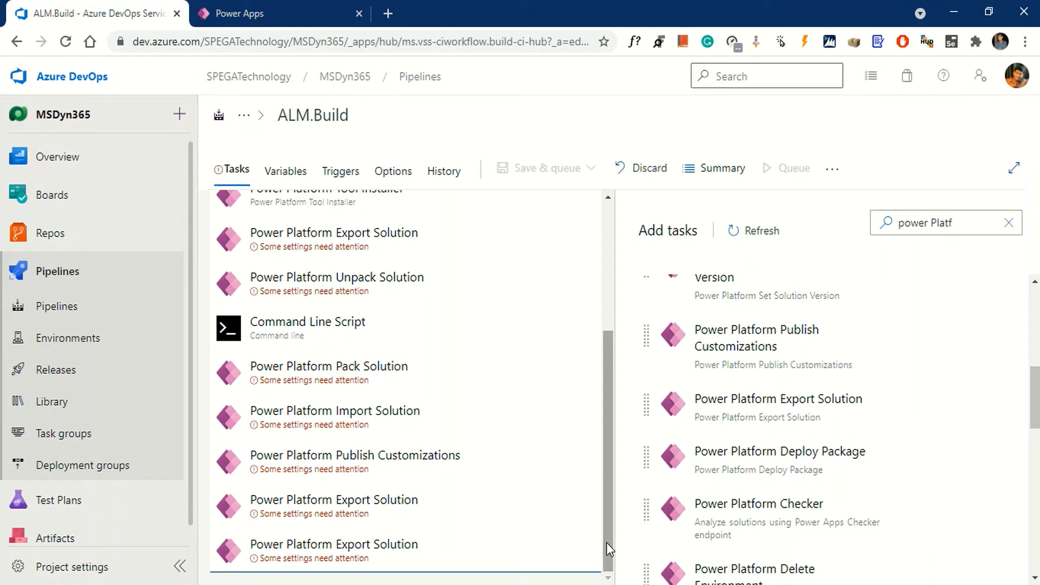
Step: Find the Publish build artifacts task and add it as the last task of Agent job 1
left_click(1009, 223)
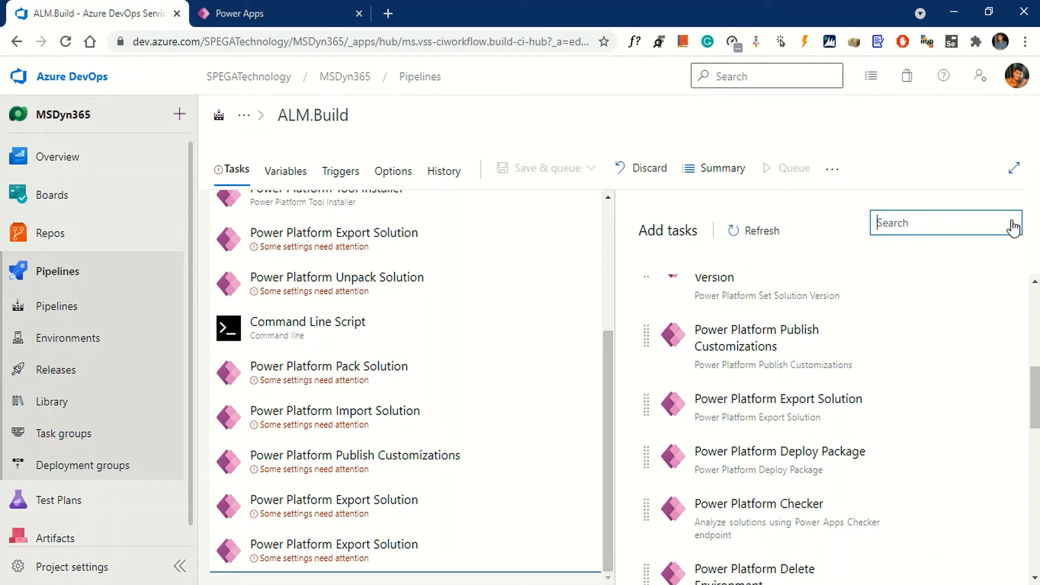
type("Pub")
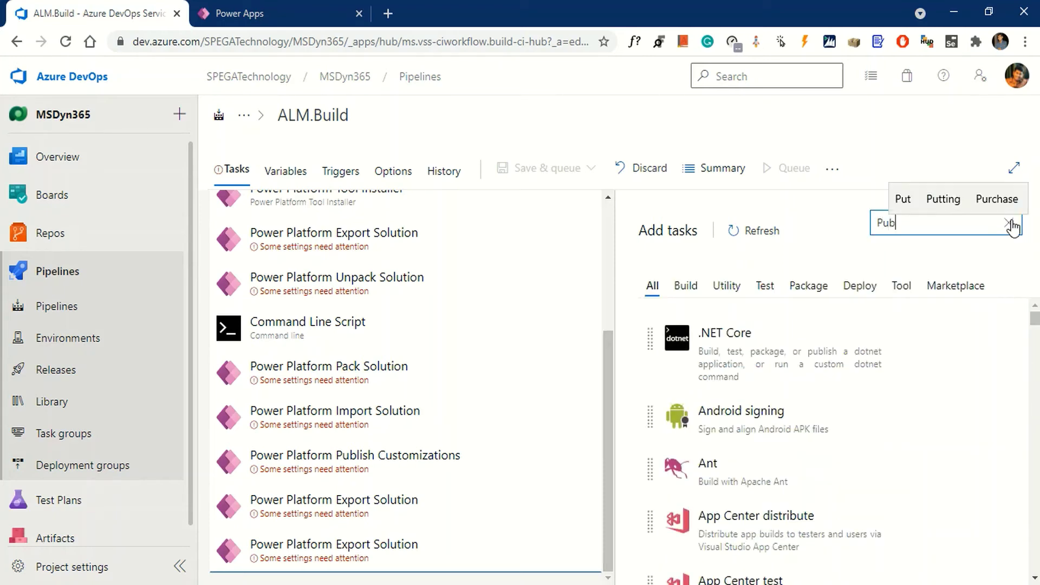
type("lish")
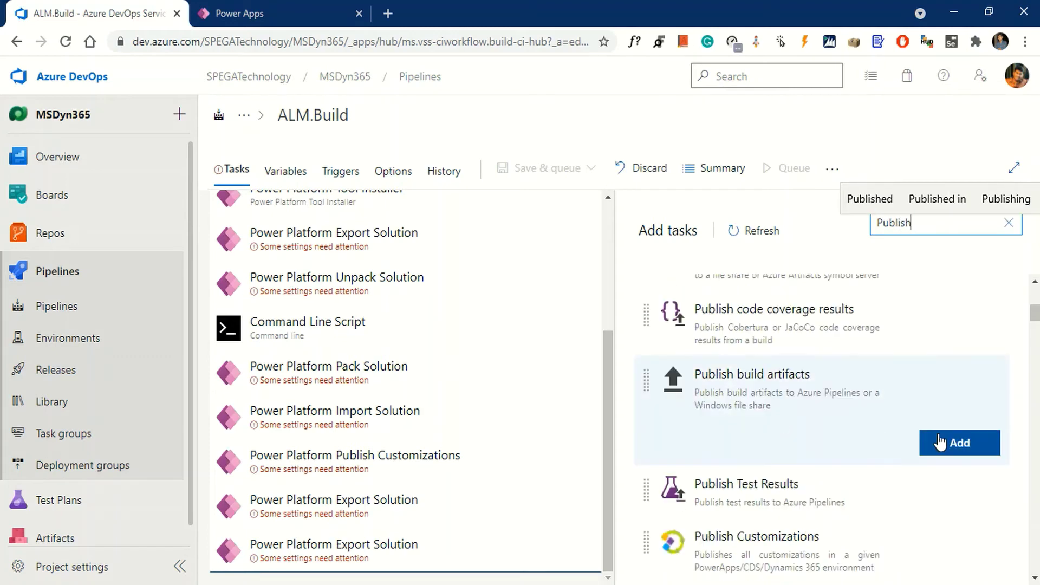
left_click(960, 445)
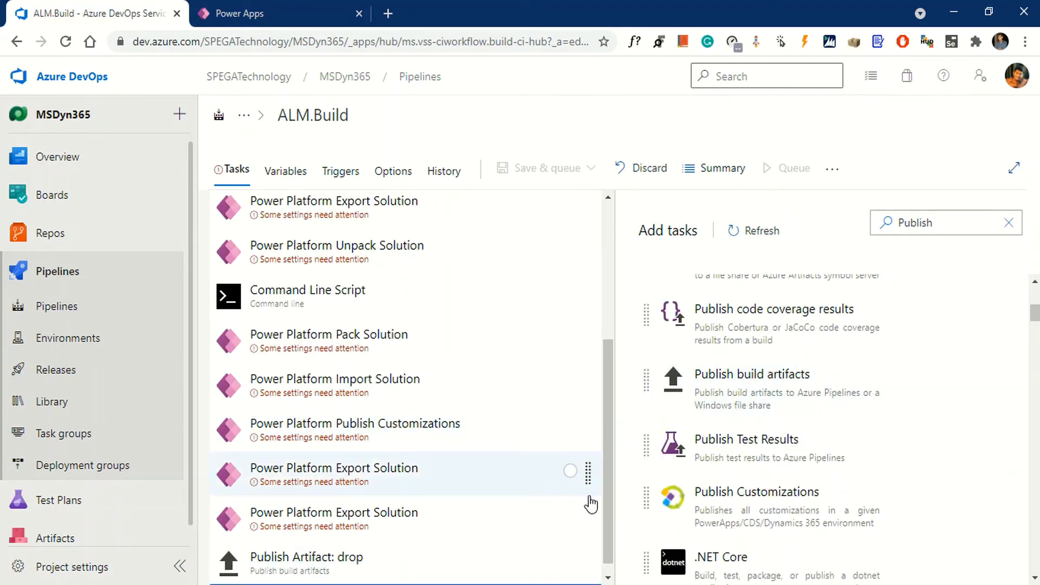
scroll(590, 504, "up", 5)
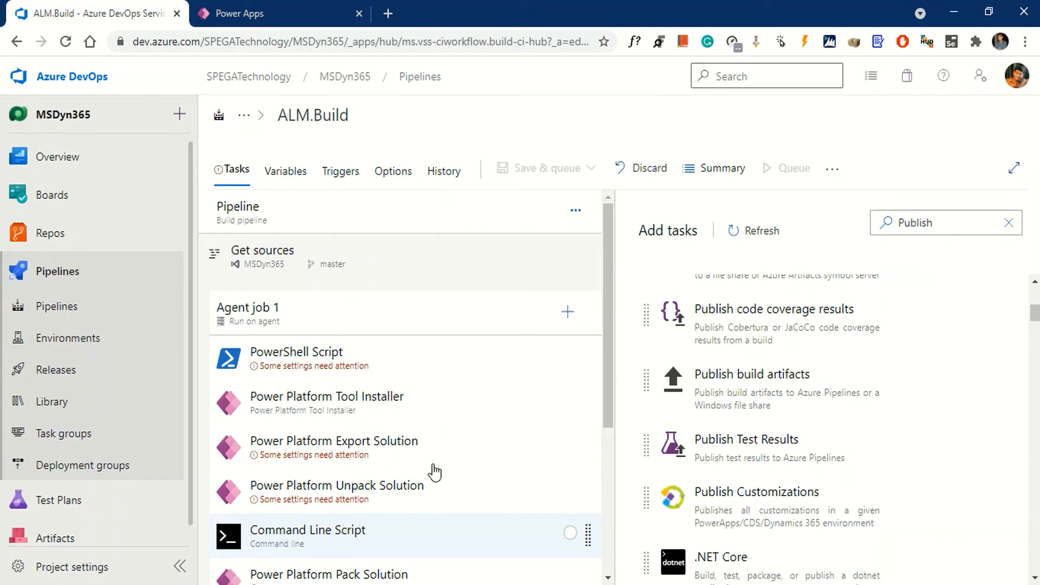
Step: Switch the PowerShell Script task to an inline script that sets the CurrentDate variable from Get-Date -UFormat ' %A %B %d, %Y ' and logs it
left_click(345, 372)
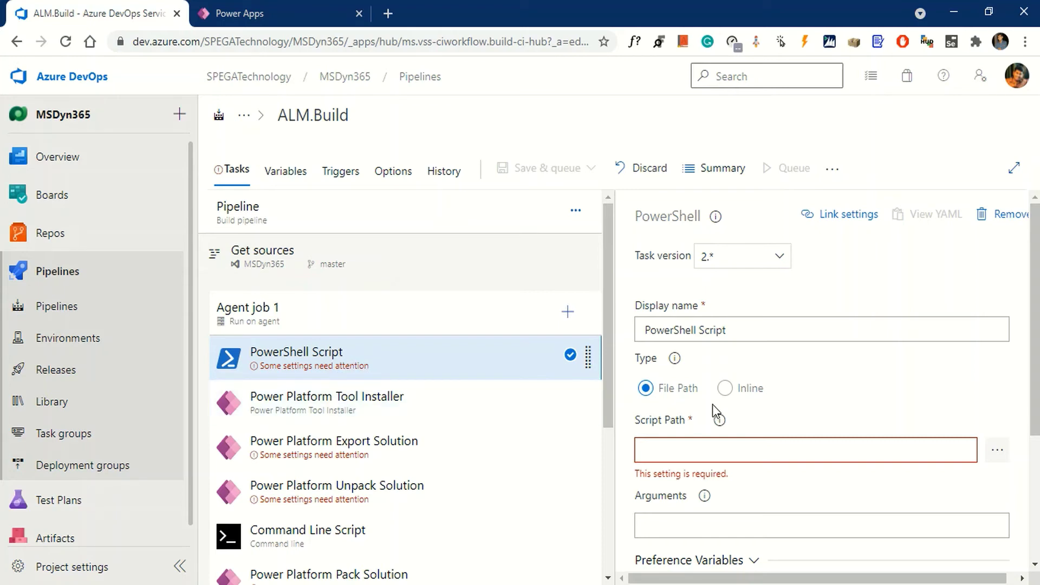
left_click(725, 389)
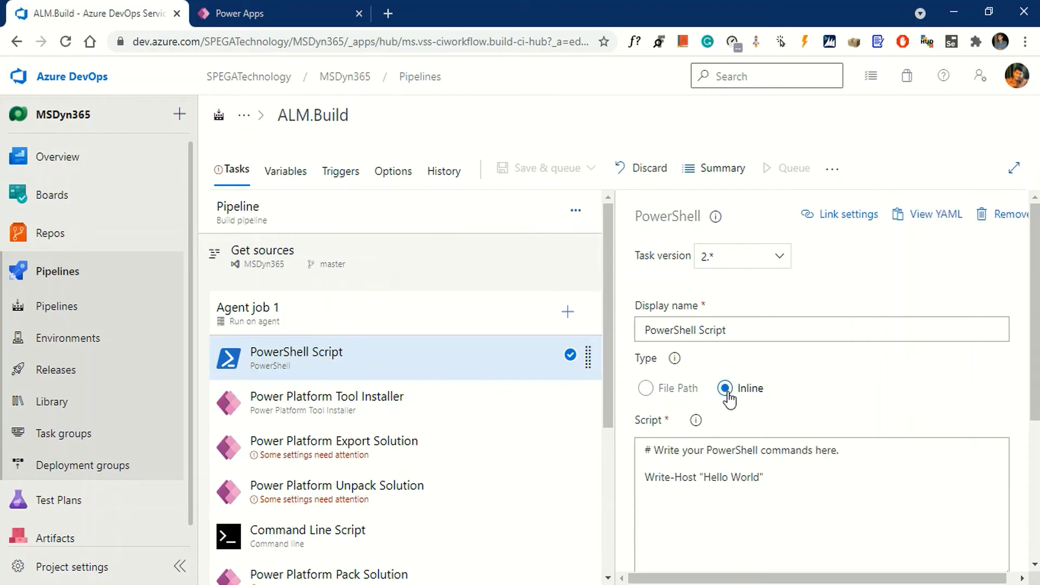
scroll(854, 399, "down", 3)
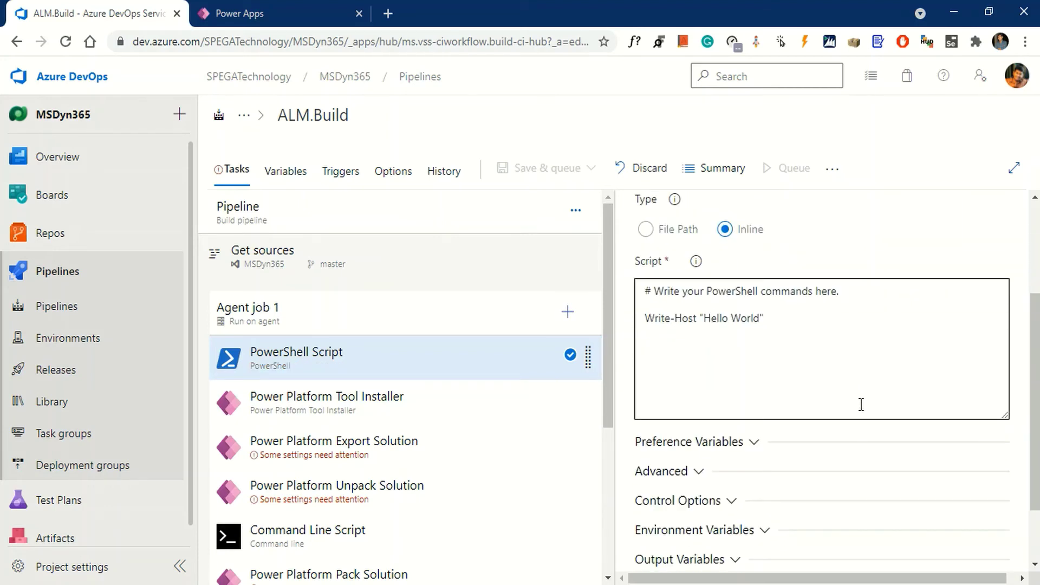
left_click(861, 405)
key("ctrl+a")
type("$date=$(Get-Date -UFormat ' %A %B %d, %Y ') Write-Host \"##vso[task.setvariable variable=CurrentDate]$date\" Write-Host \"Set CurrentDate to $date\"")
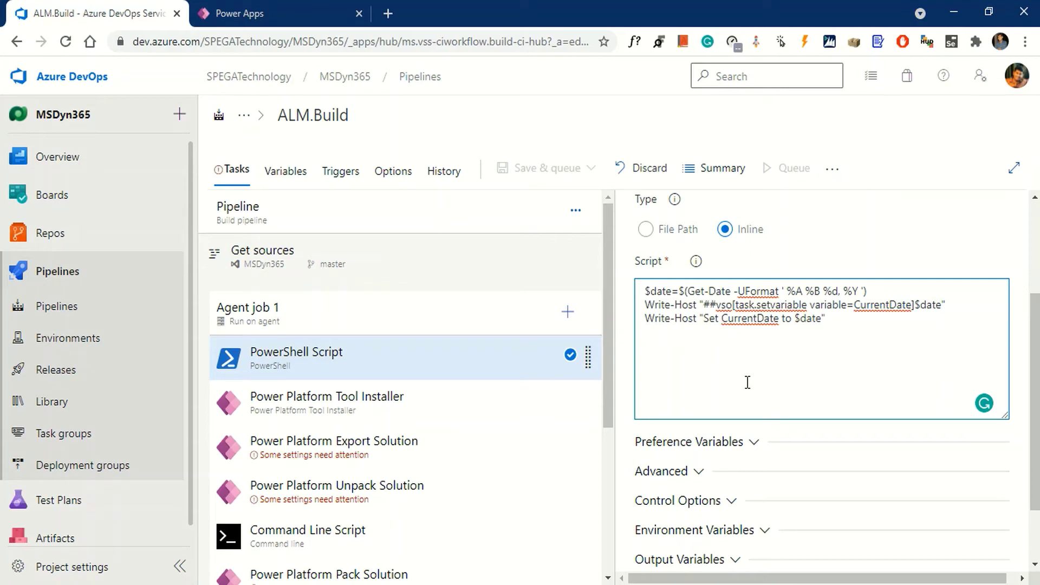
Step: Set the first Power Platform Export Solution task to Service Principal/client secret authentication with the ALM.Dev service connection
left_click(347, 460)
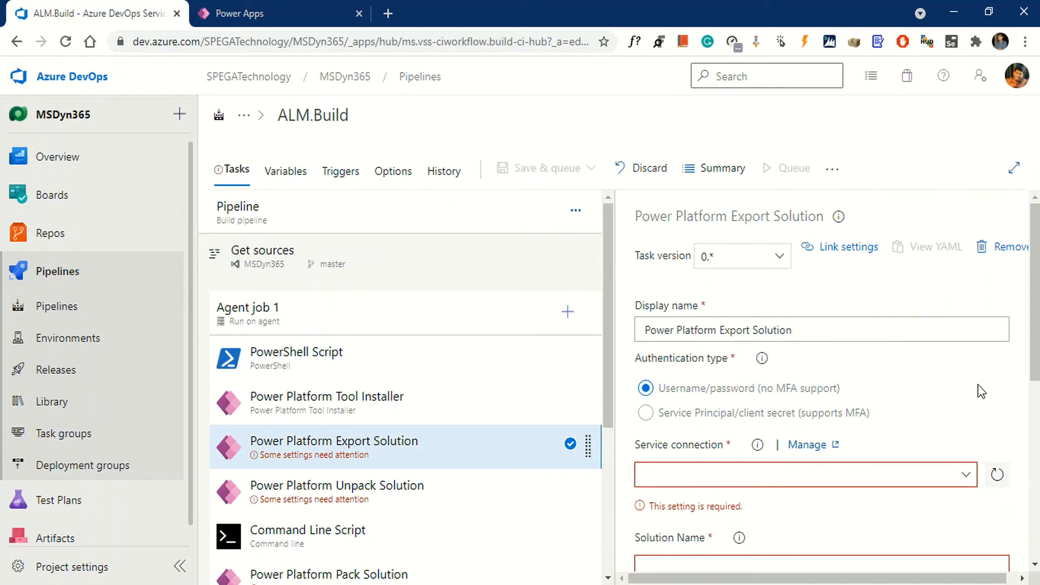
left_click(646, 413)
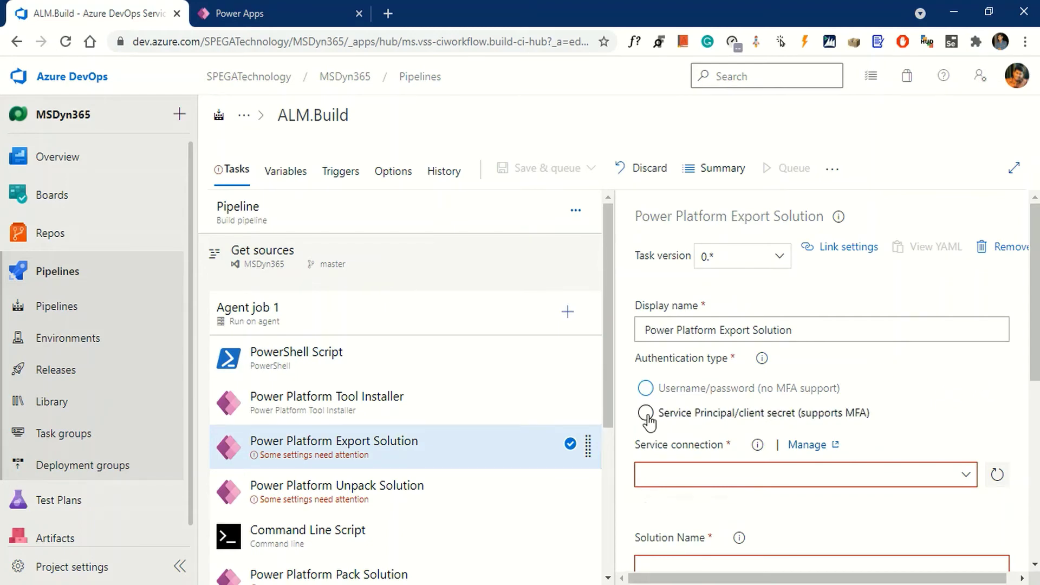
scroll(918, 409, "down", 3)
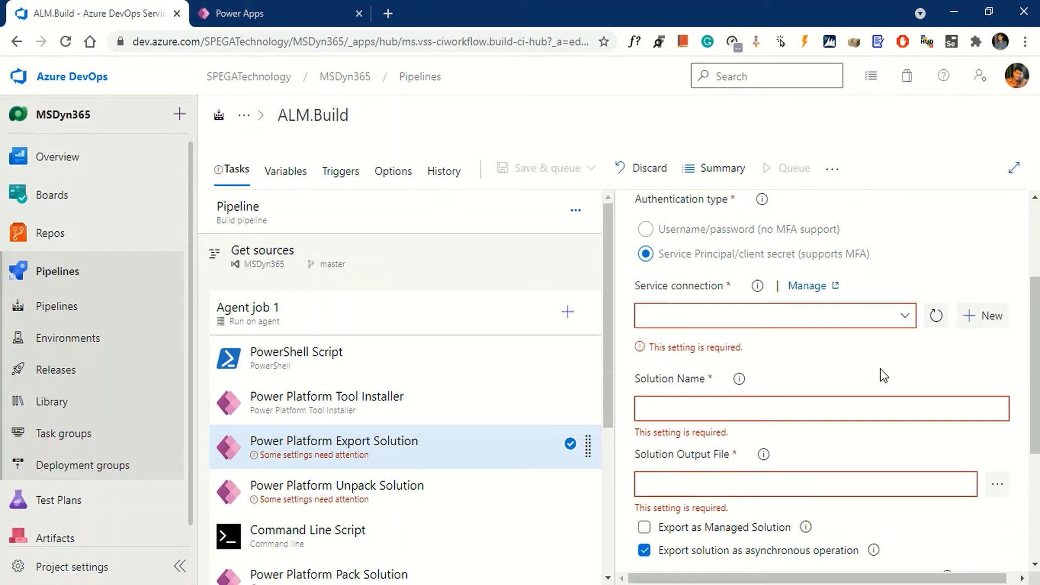
left_click(906, 319)
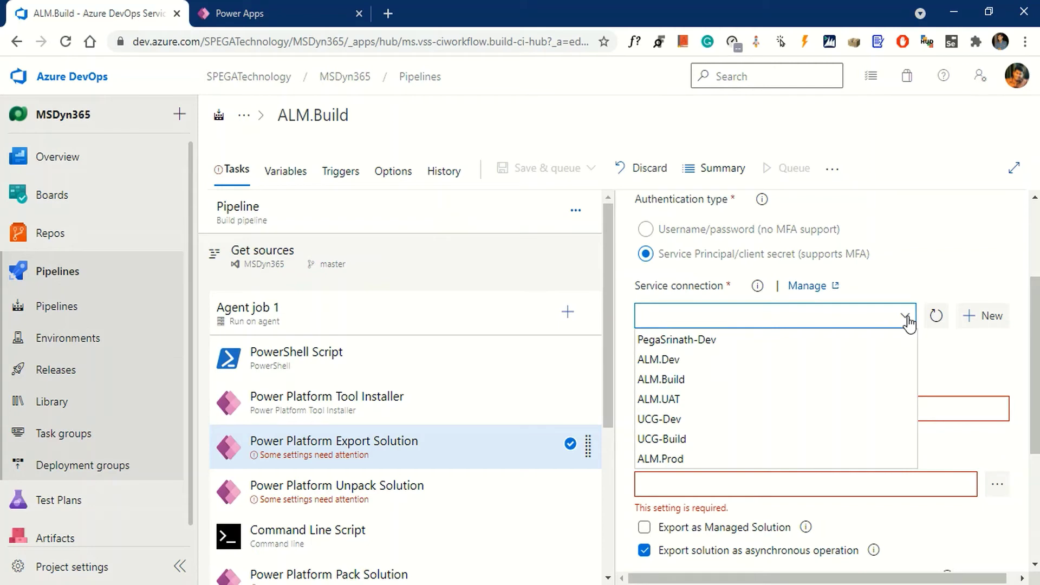
left_click(750, 360)
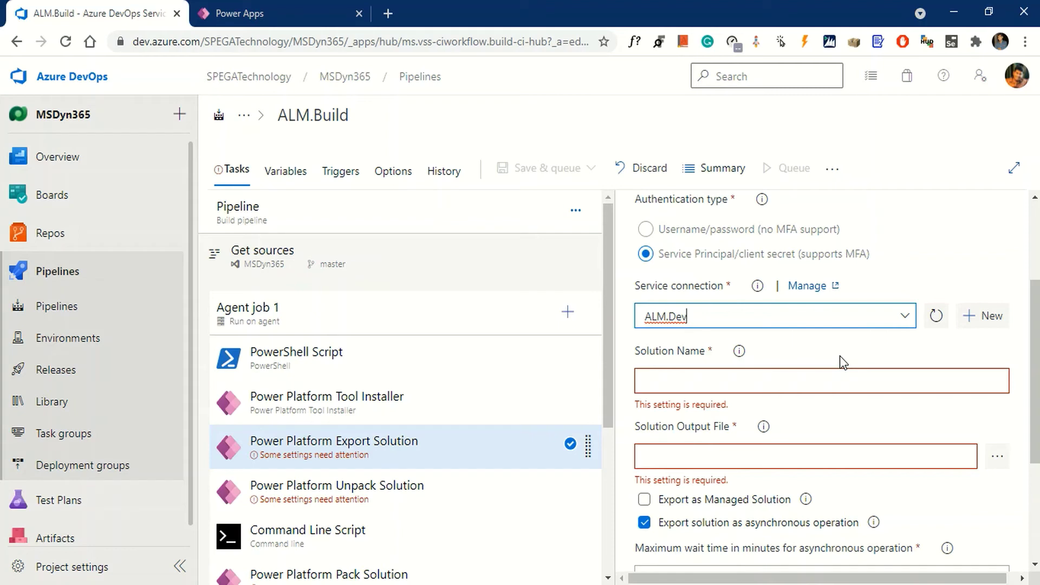
Step: Set the Solution Name of the Power Platform Export Solution task to the variable $(SolutionName)
left_click(729, 382)
type("$")
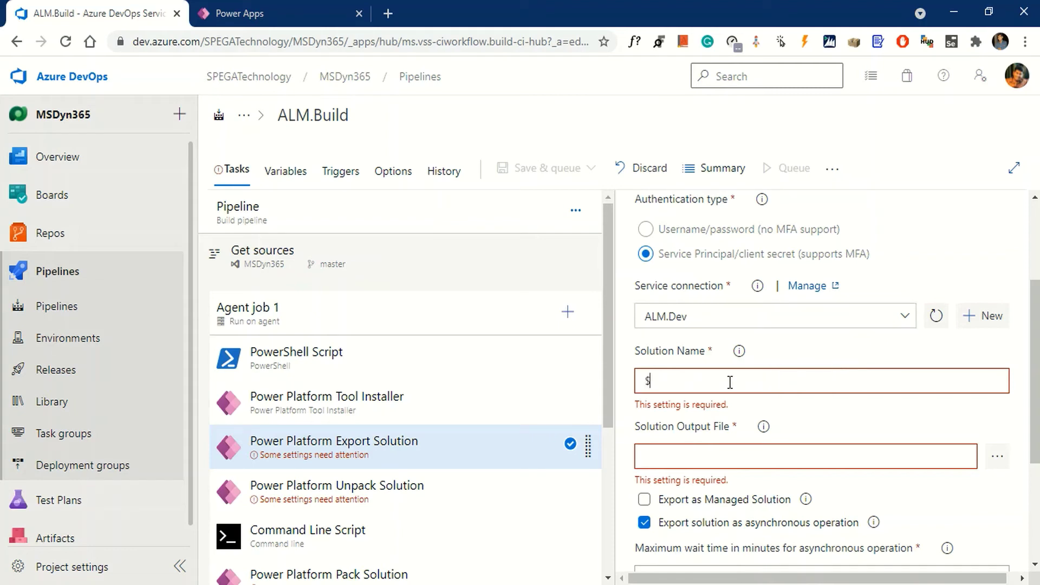
type("(")
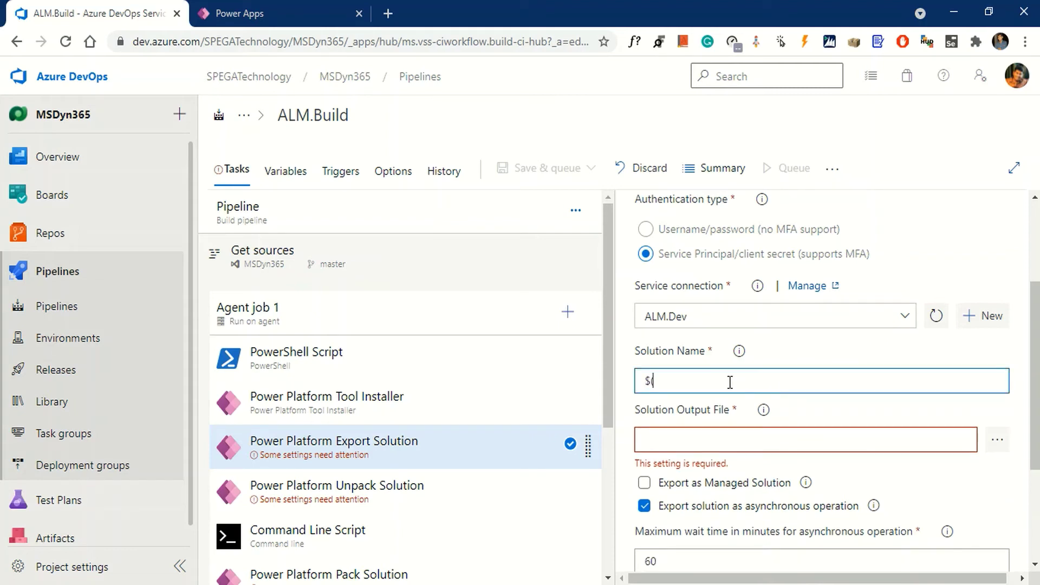
type("S")
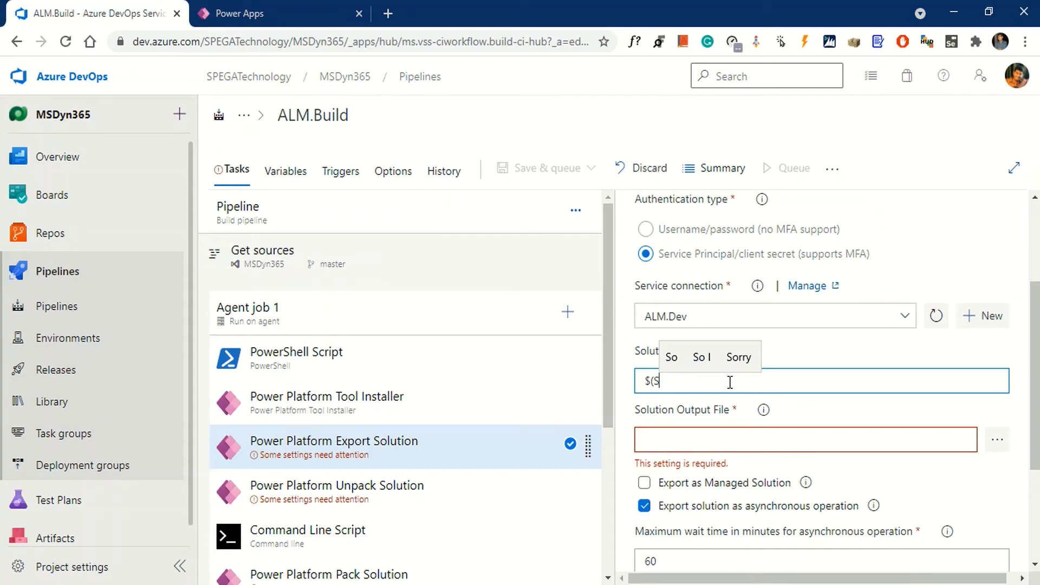
type("lutio")
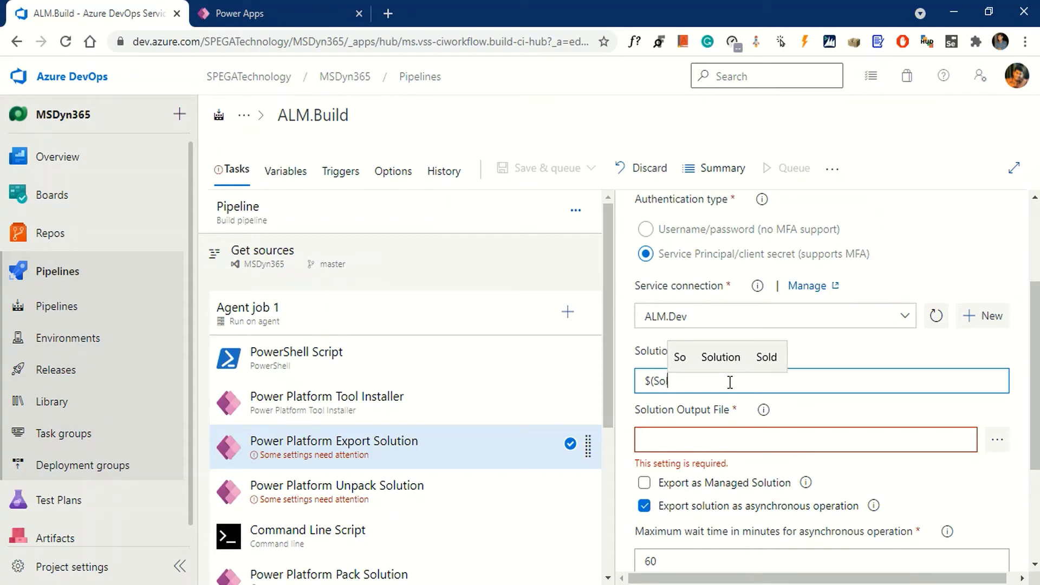
type("n")
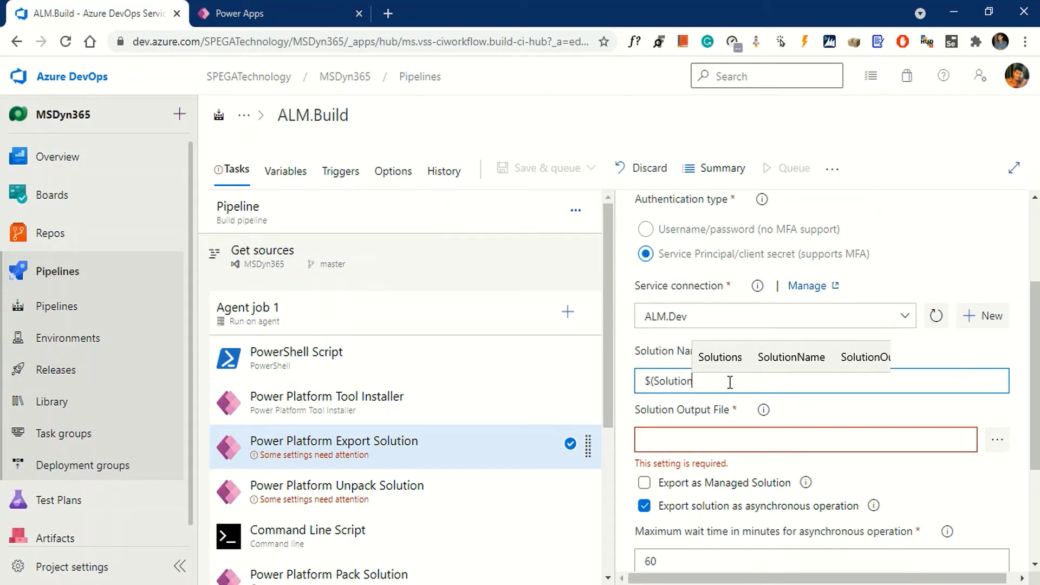
type("Name")
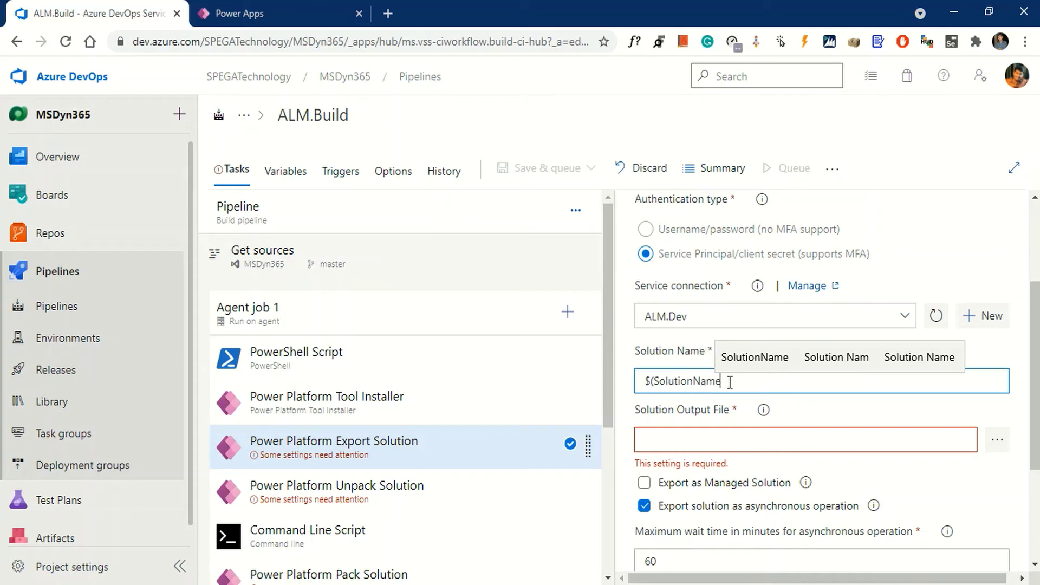
type(")")
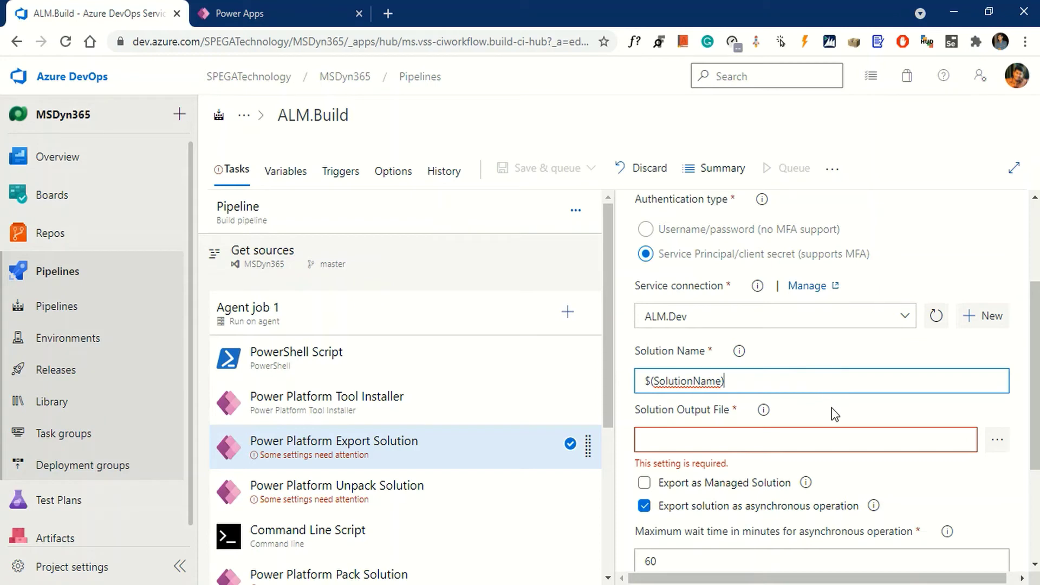
key("Tab")
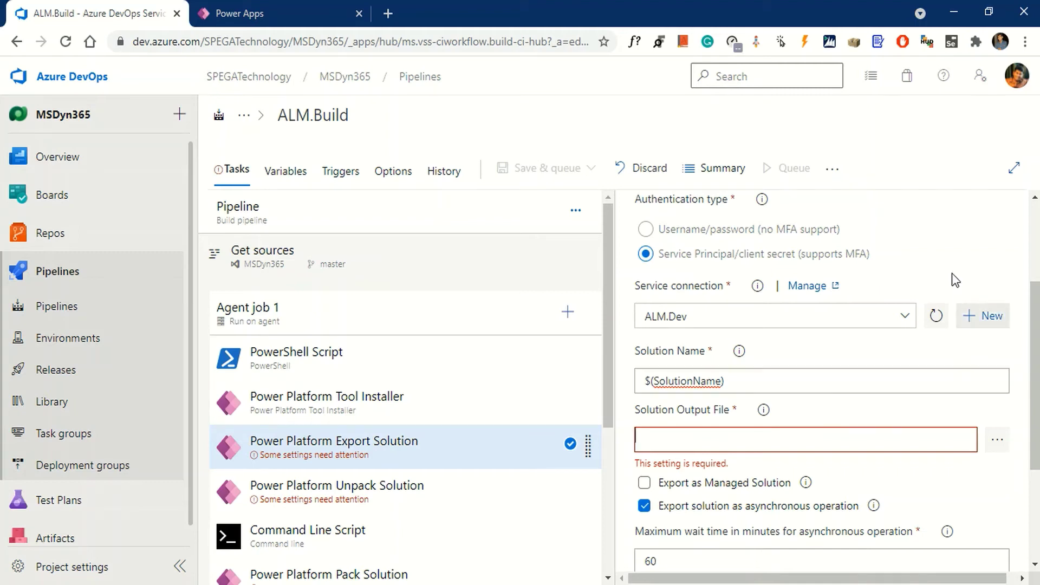
Step: Link the ALM.Group variable group to the ALM.Build pipeline and expand it to show its variables
left_click(284, 175)
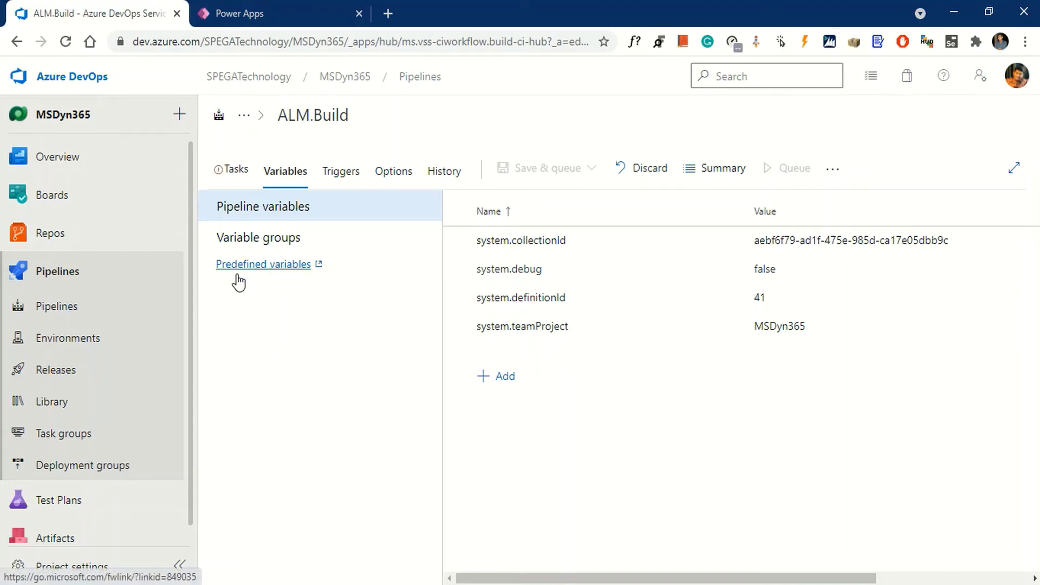
left_click(262, 246)
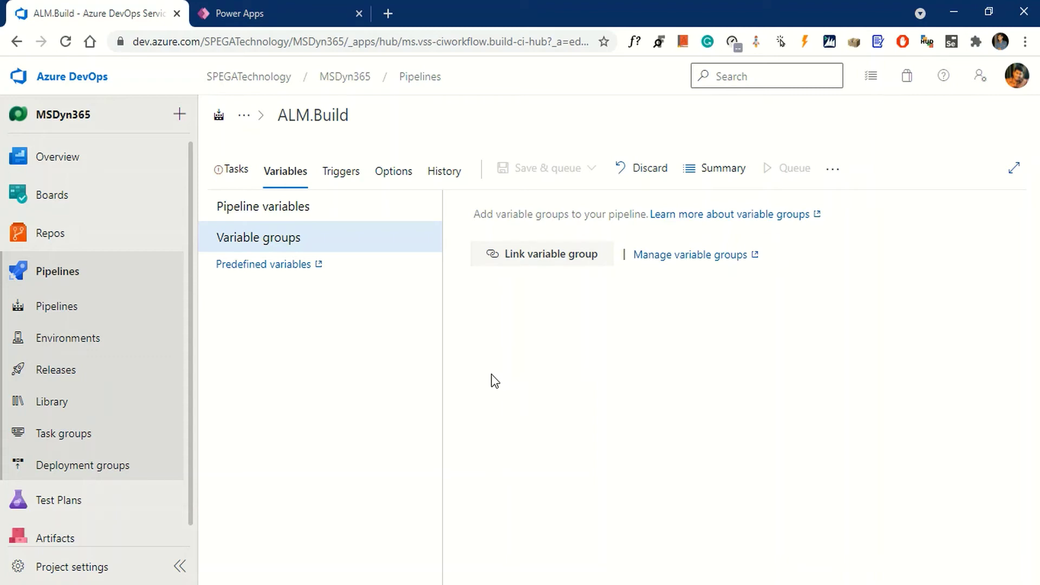
left_click(545, 263)
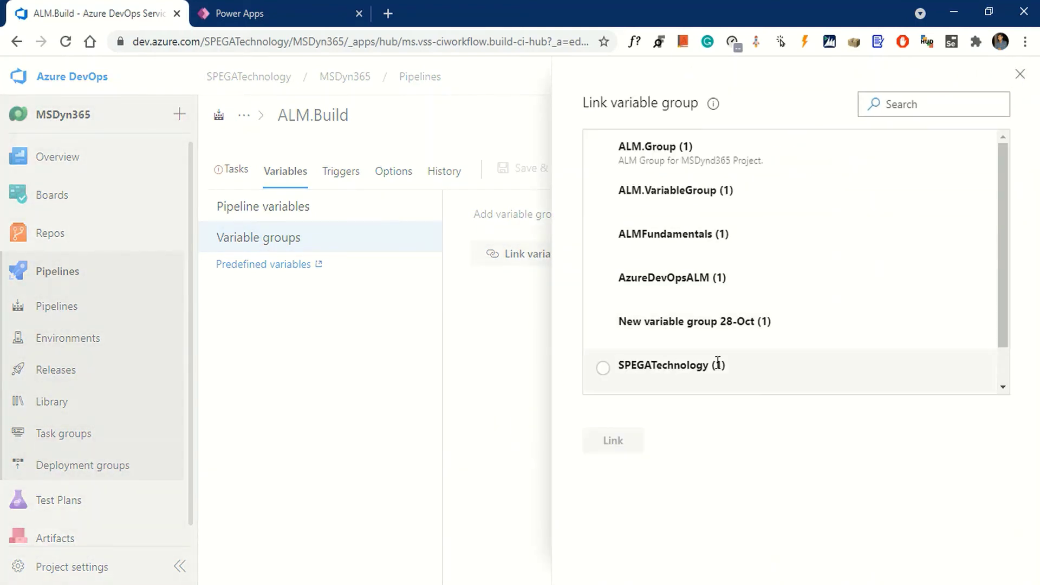
left_click(603, 151)
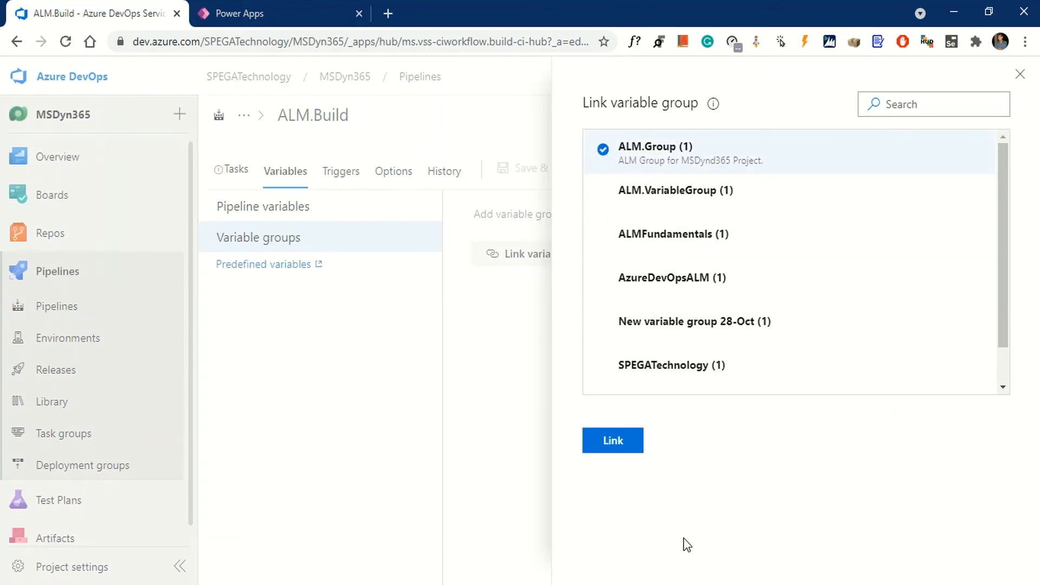
left_click(599, 440)
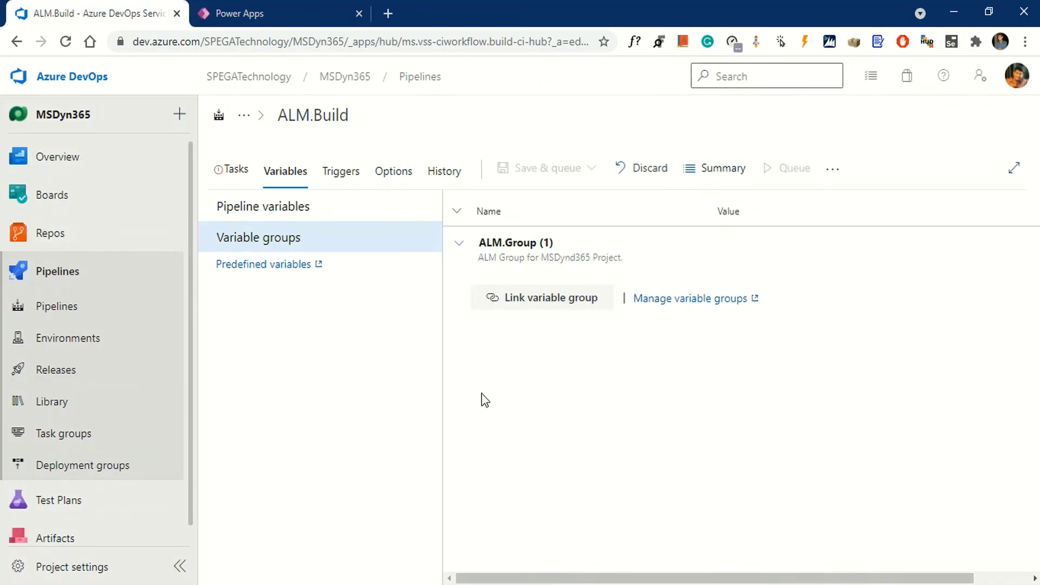
left_click(459, 245)
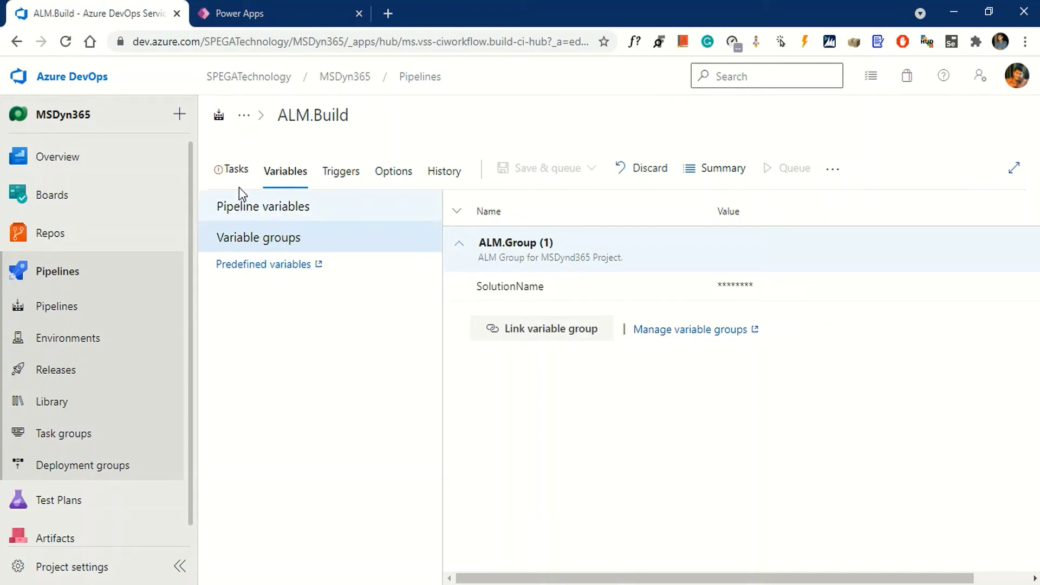
Step: Set the Solution Output File of the Power Platform Export Solution task to $(Build.ArtifactStagingDirectory)\$(SolutionName).zip
left_click(232, 173)
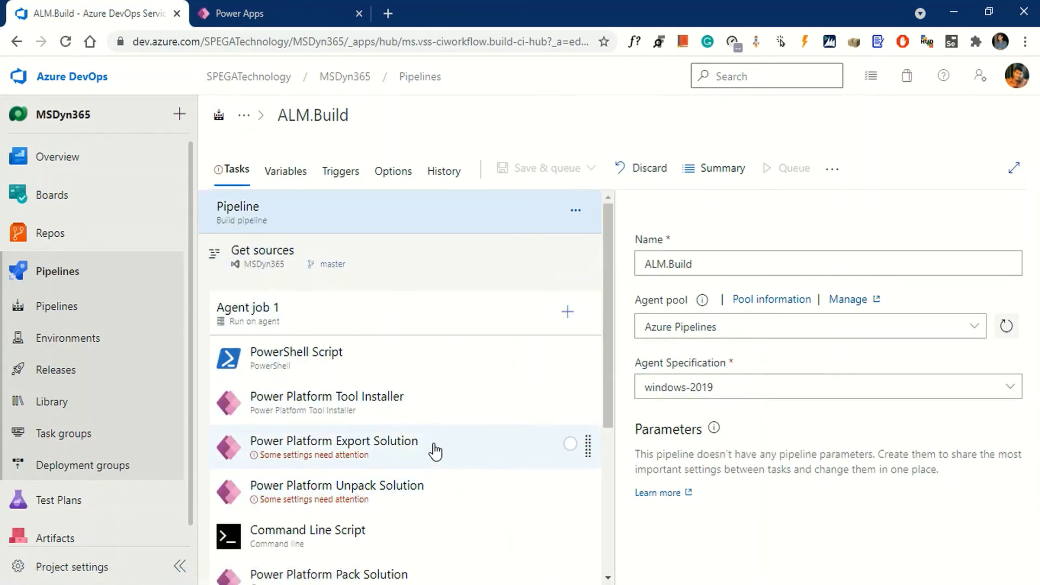
left_click(370, 457)
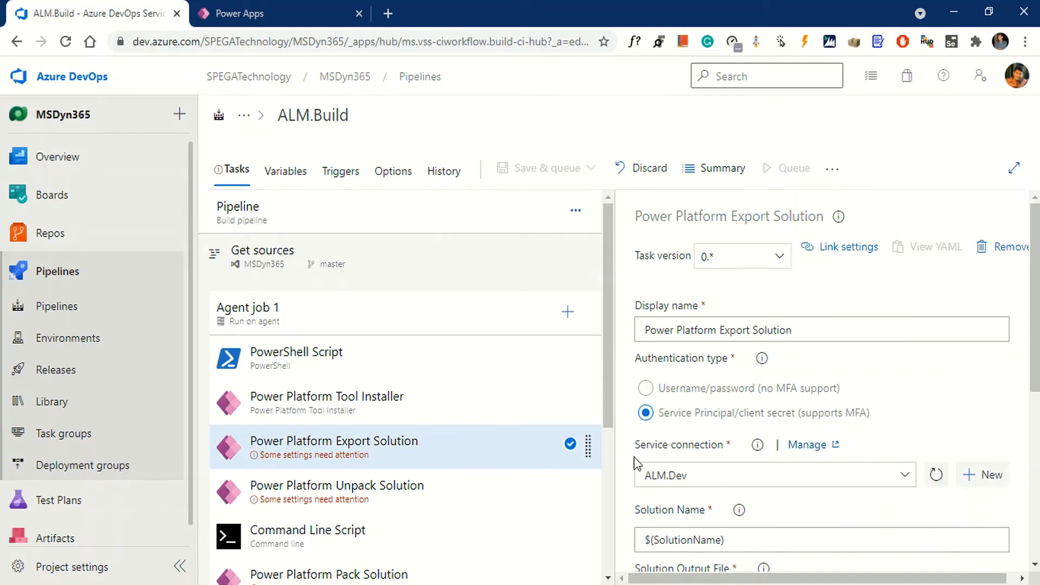
scroll(715, 463, "down", 4)
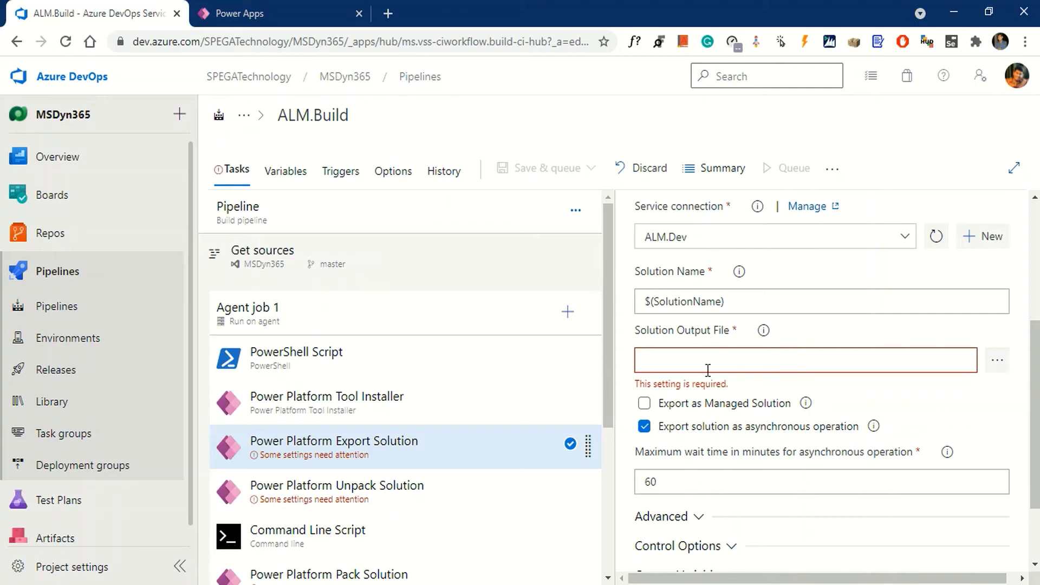
type("$")
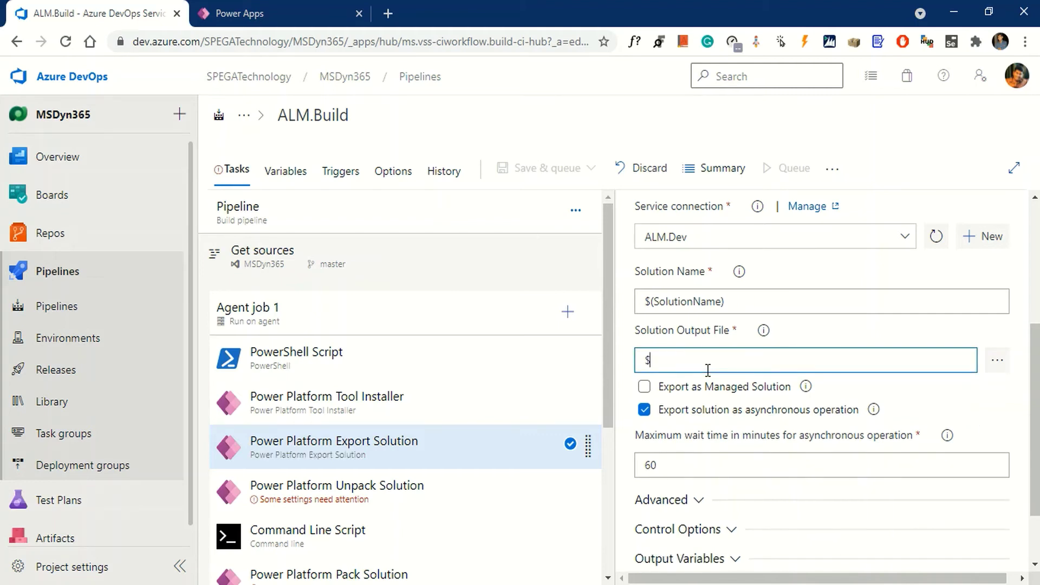
type("(Build")
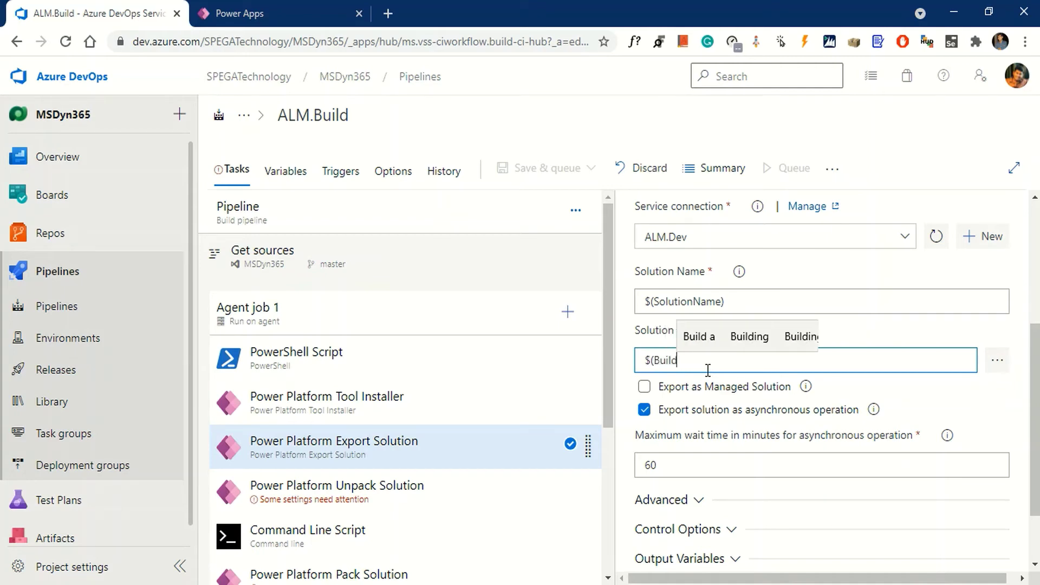
type(".Ar")
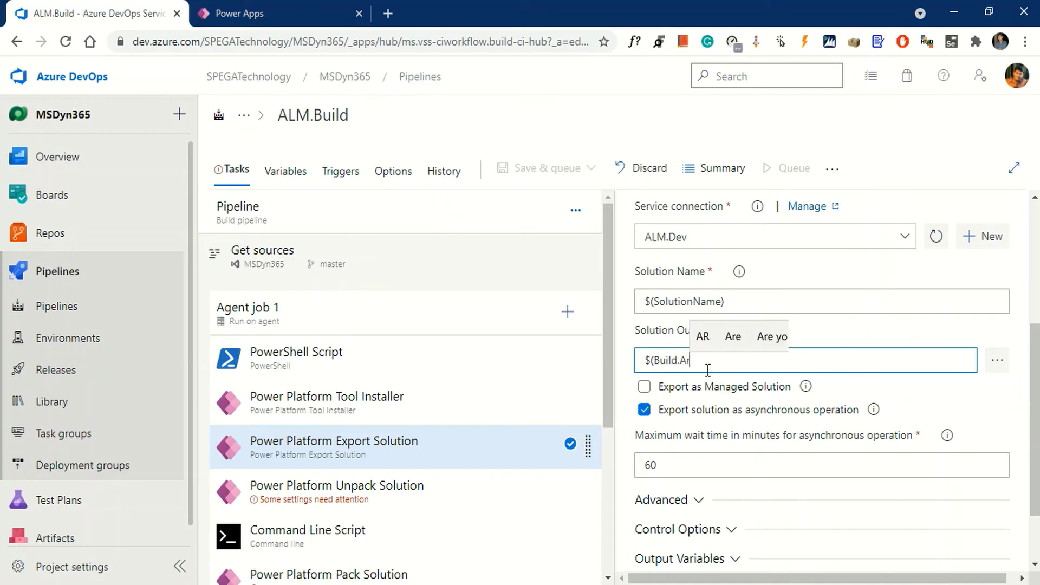
type("tifact")
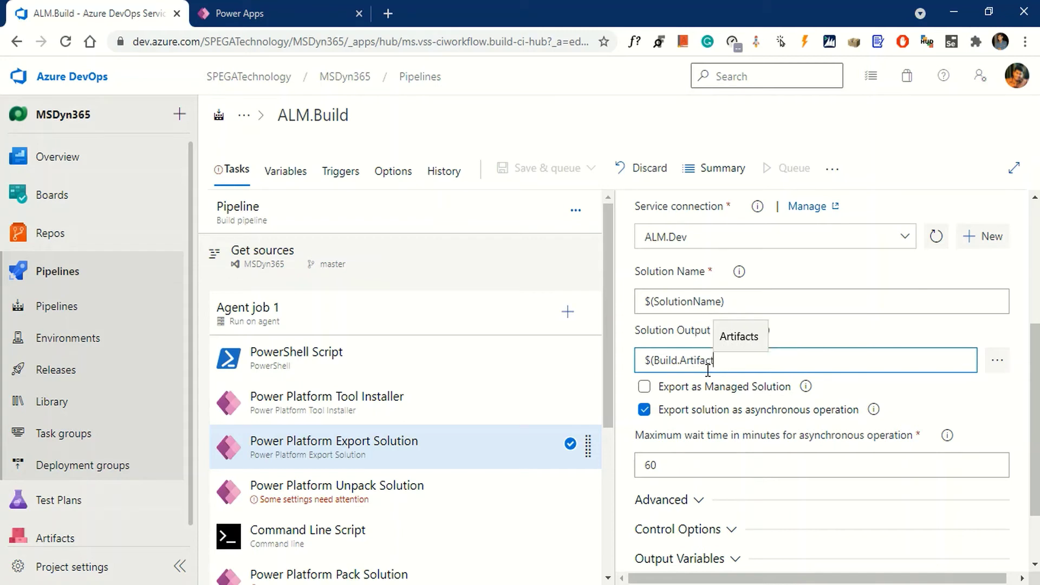
type("S")
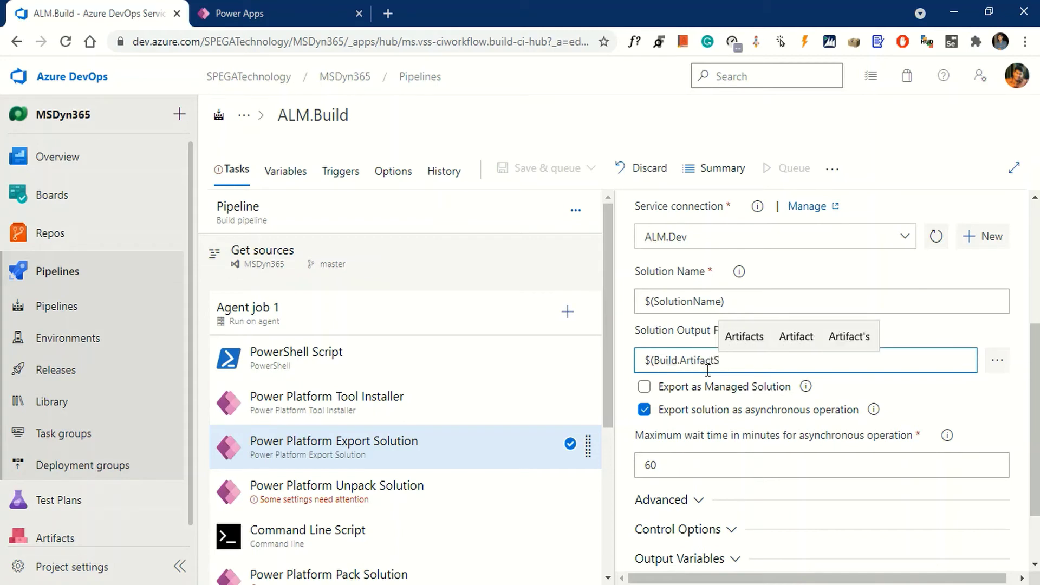
type("t")
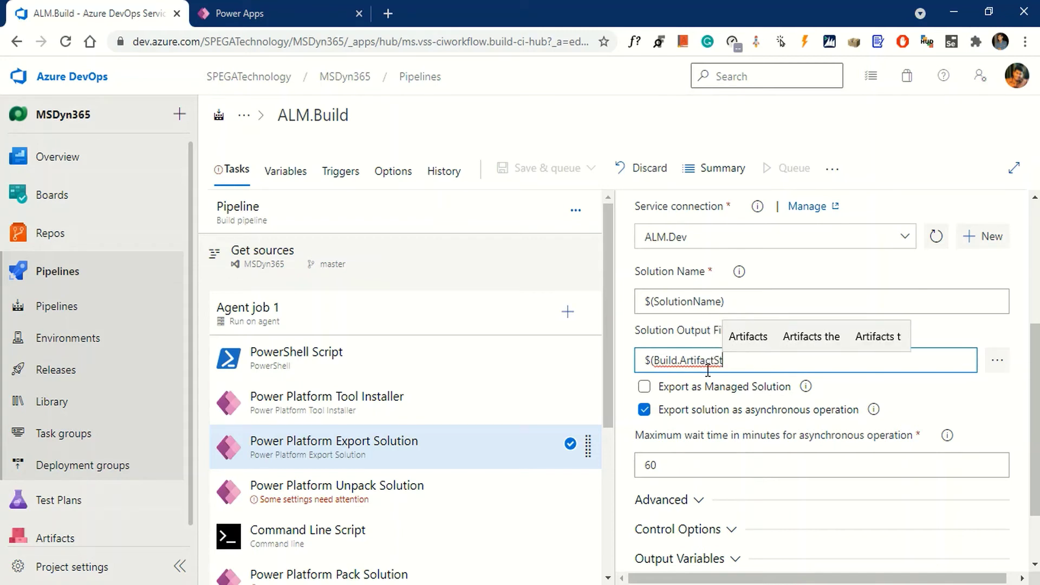
type("agin")
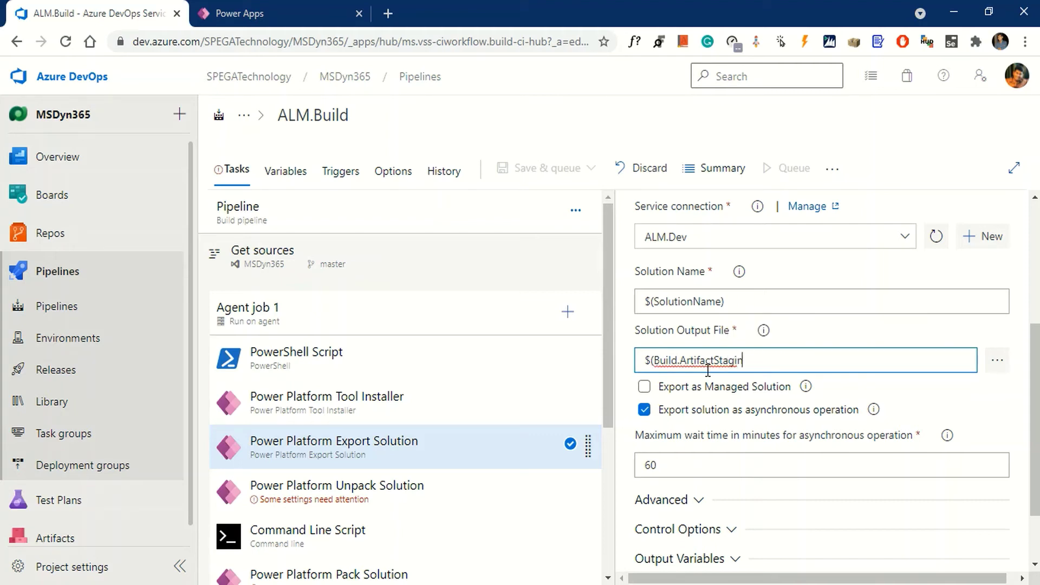
type("gDirect")
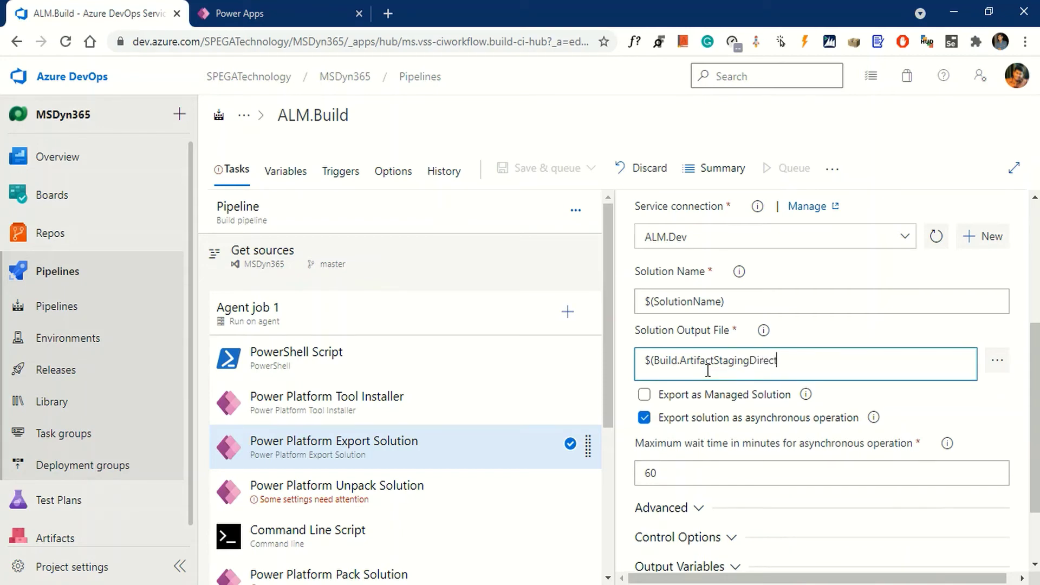
type("ory)\\$(Solution")
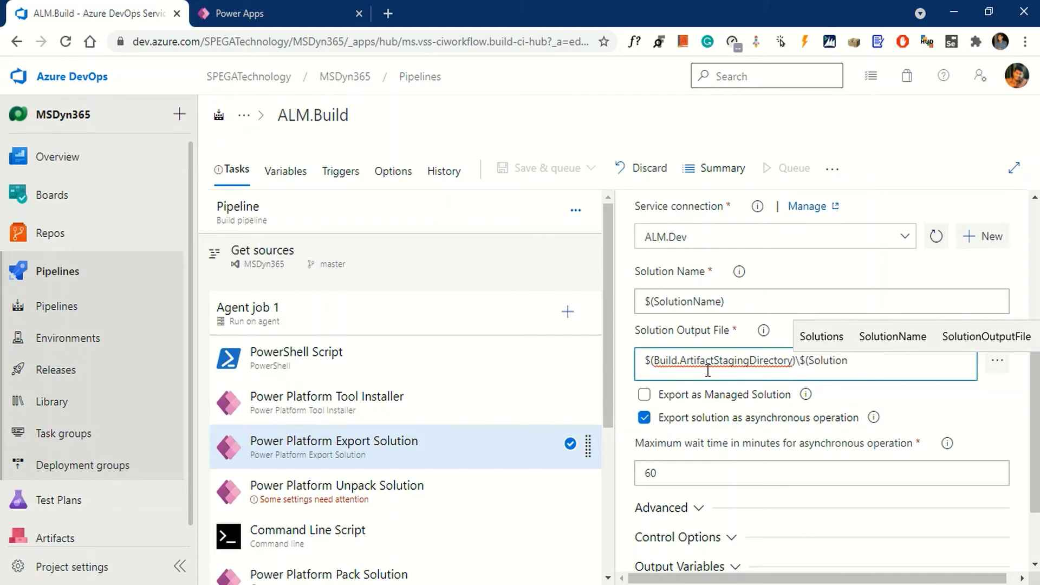
type("Name")
type(")")
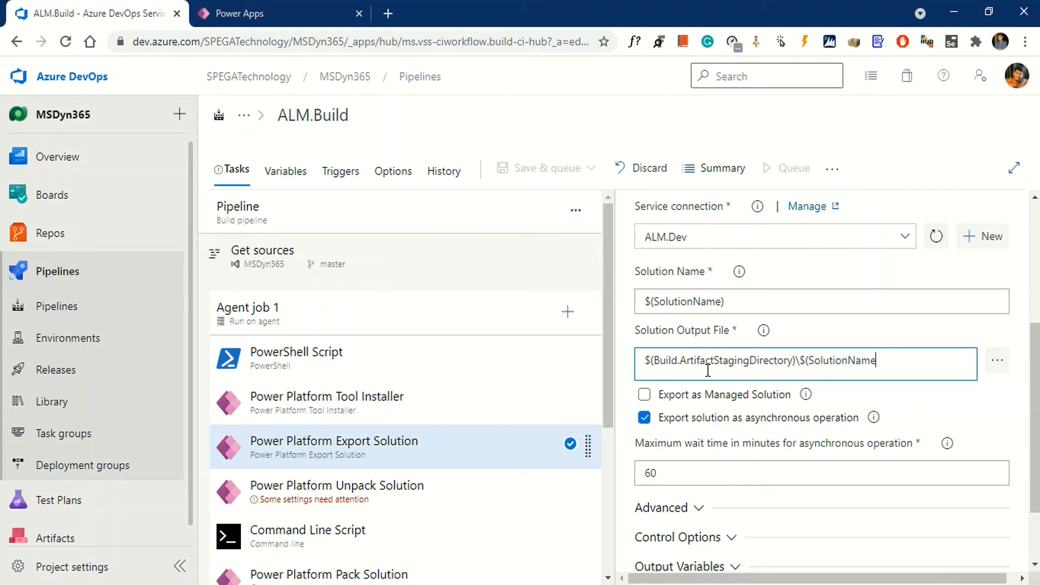
type(".zip")
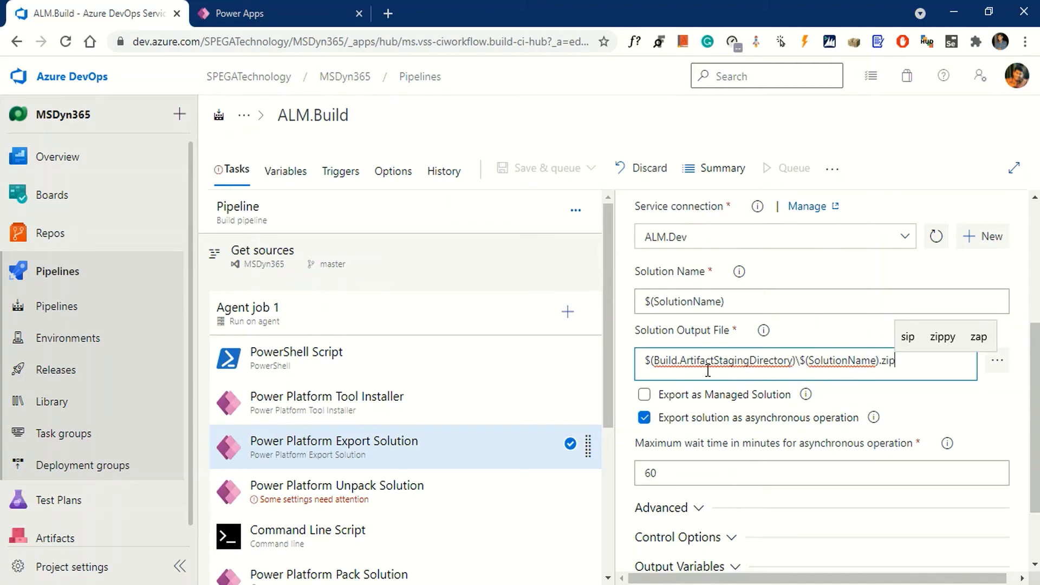
left_click(961, 399)
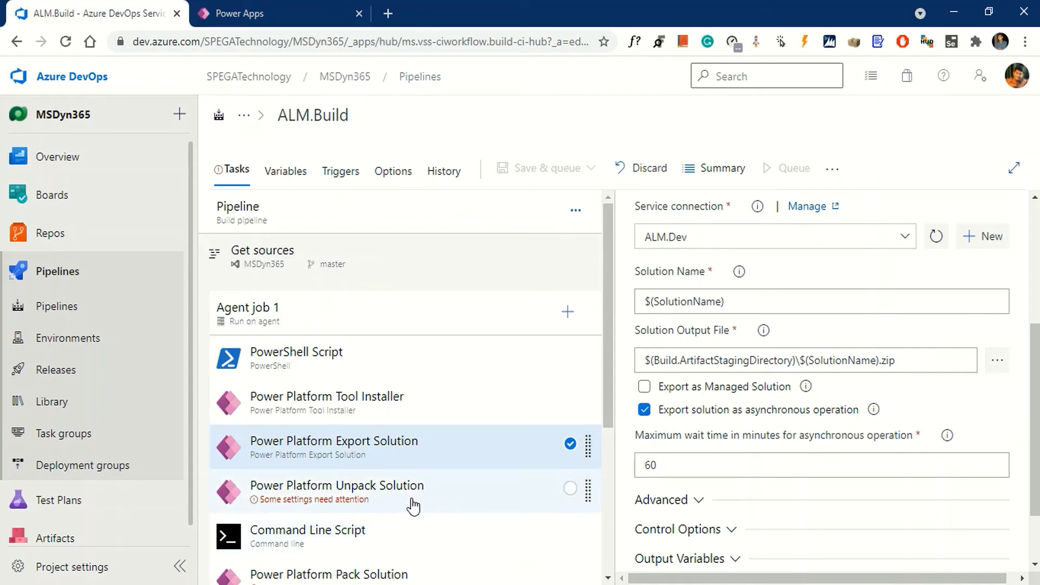
Step: Copy the Export Solution task's output file path into the Solution Input File of the Power Platform Unpack Solution task
left_click(395, 502)
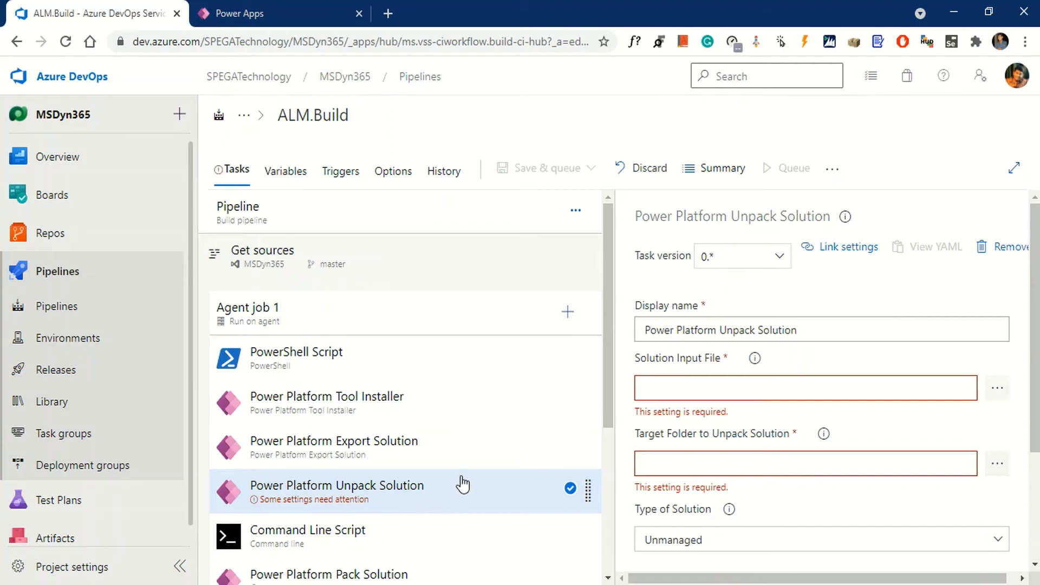
left_click(417, 449)
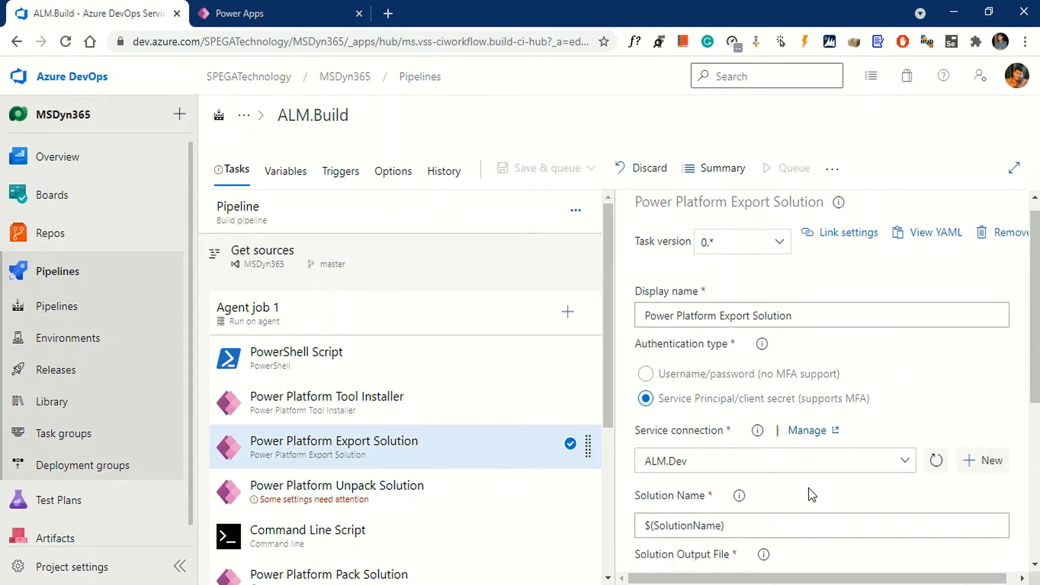
scroll(812, 488, "down", 4)
left_click(915, 359)
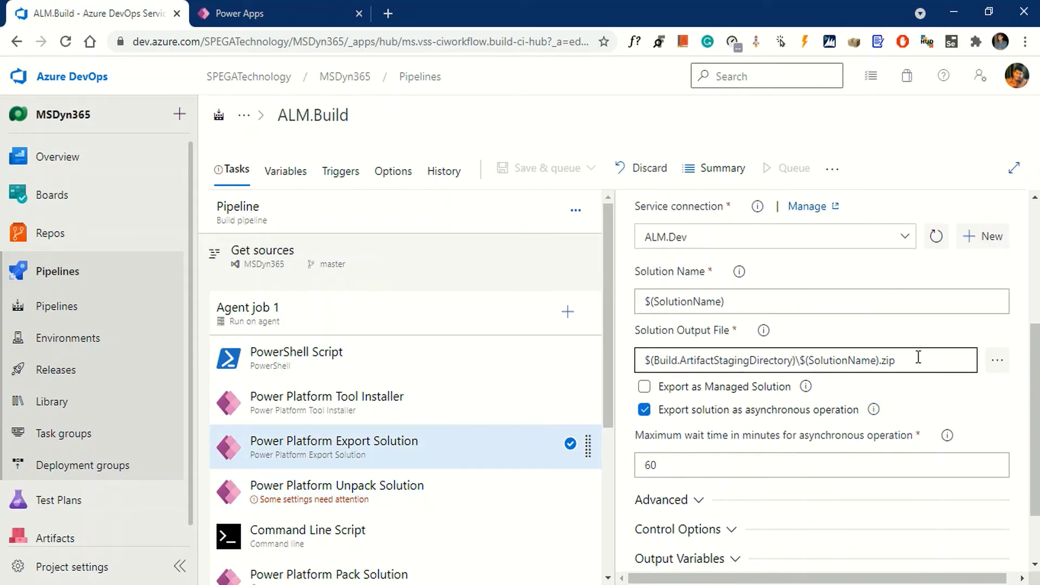
left_click_drag(918, 357, 615, 367)
key("ctrl+c")
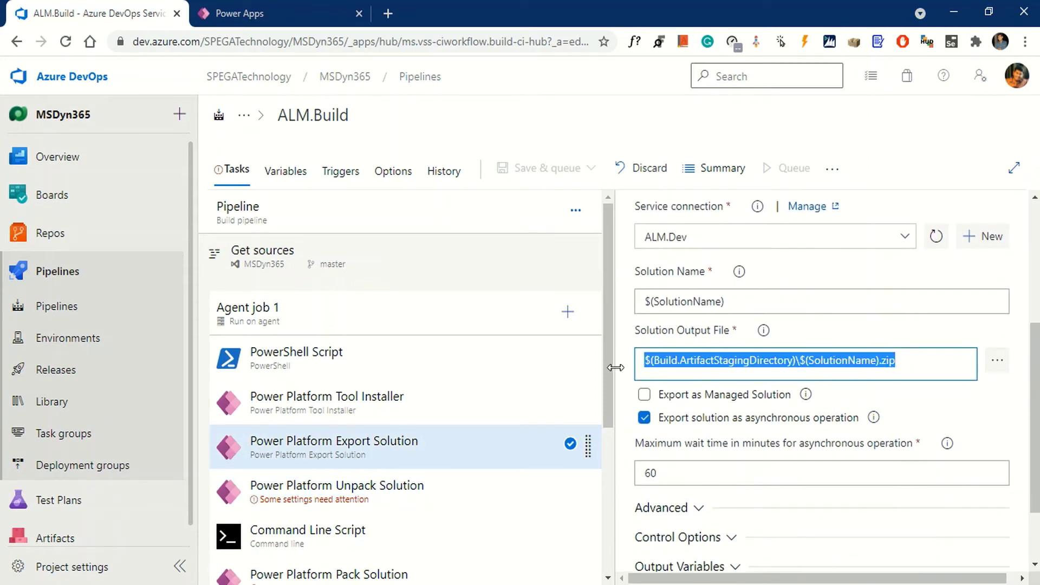
left_click(383, 496)
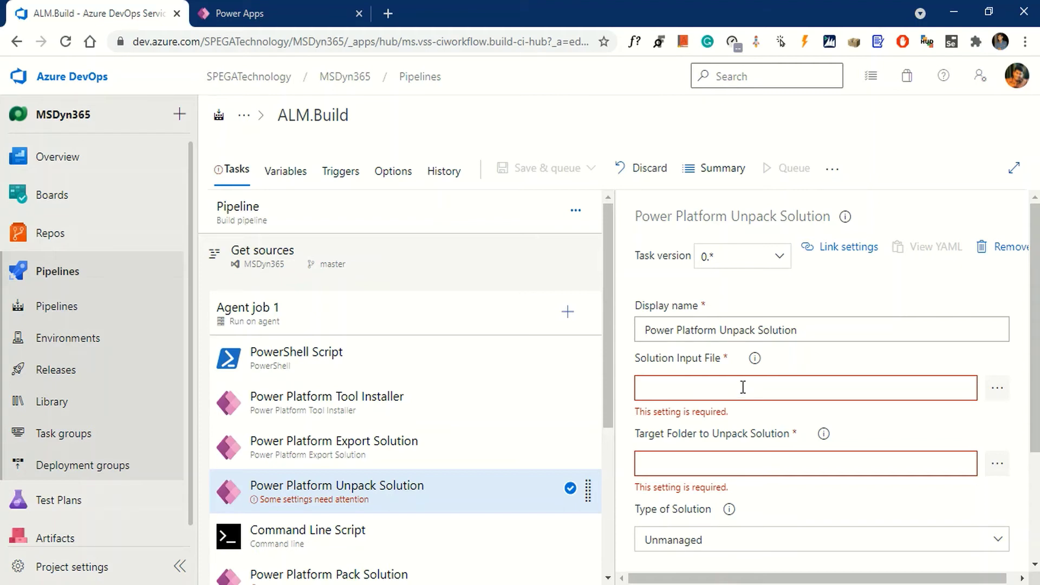
left_click(743, 387)
key("ctrl+v")
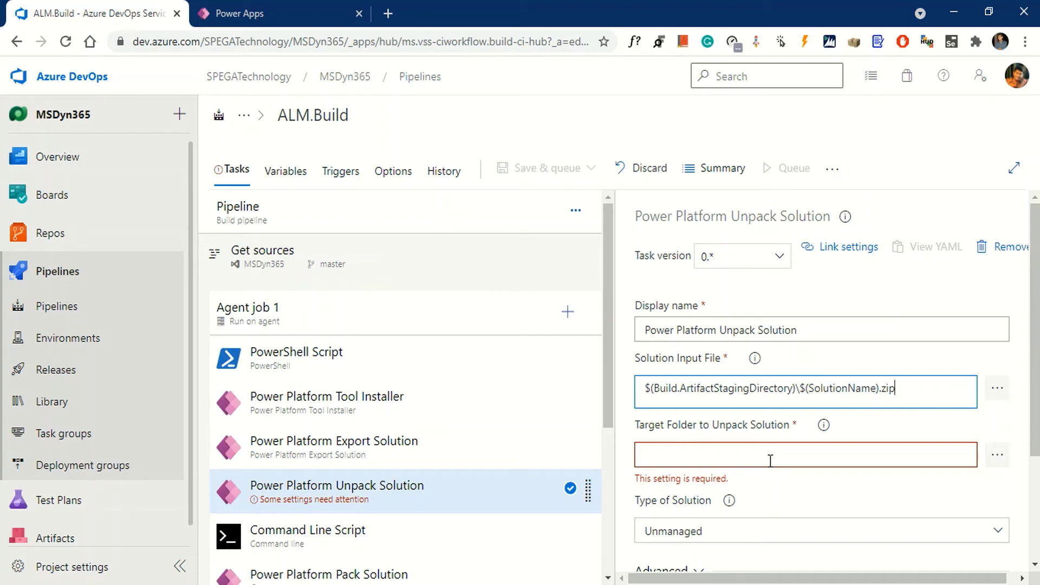
Step: Set the Target Folder to Unpack Solution of the Power Platform Unpack Solution task to $(Build.SourcesDirectory)\$(SolutionName)
left_click(770, 461)
type("$(")
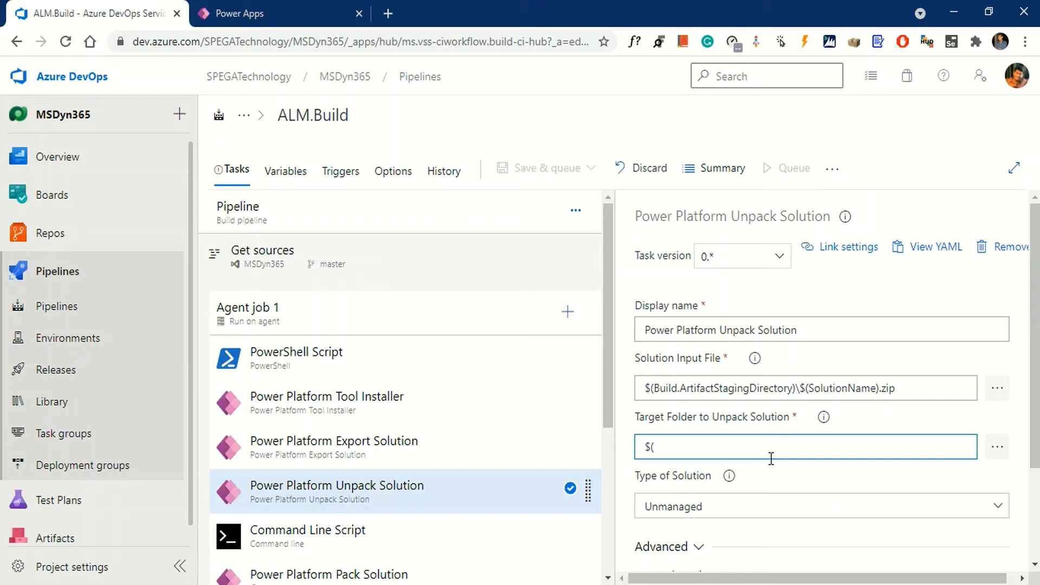
type("Build")
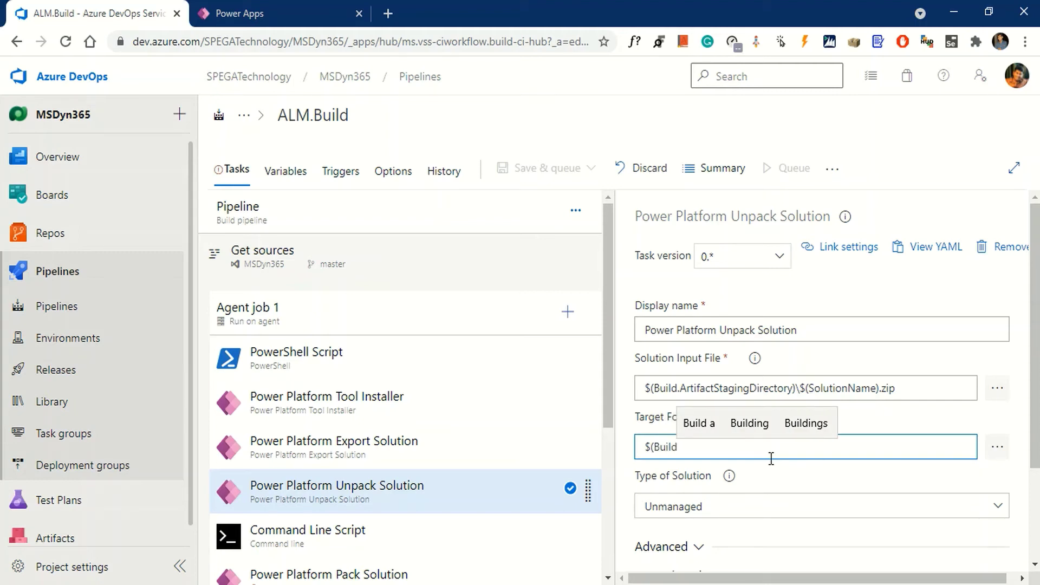
type(".S")
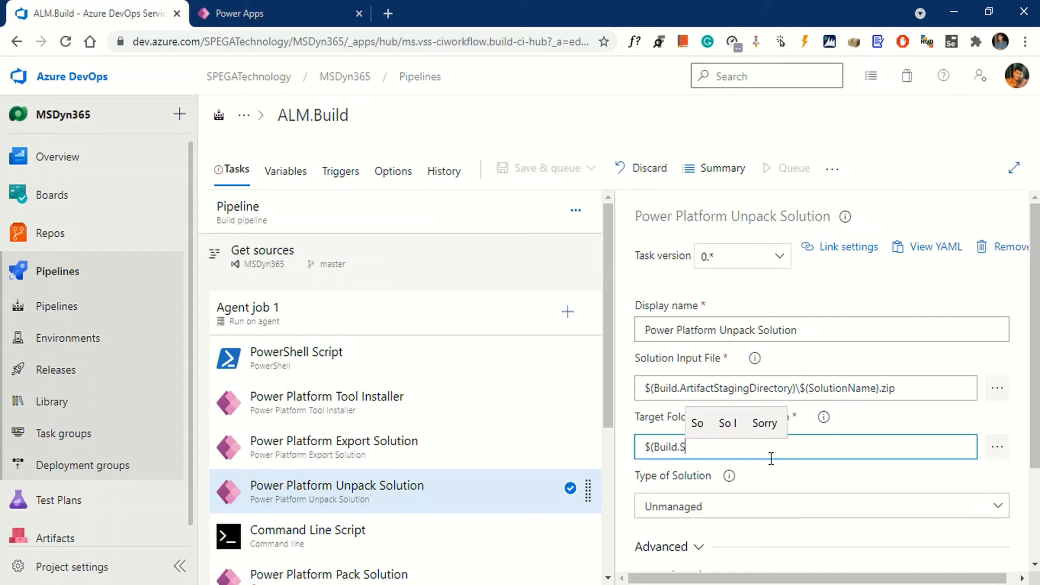
type("our")
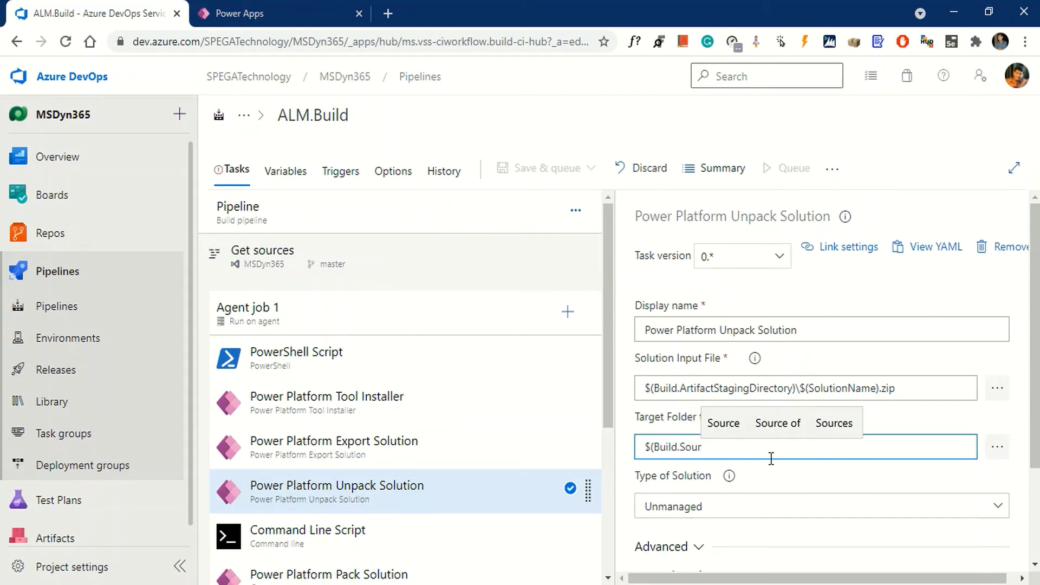
type("ce")
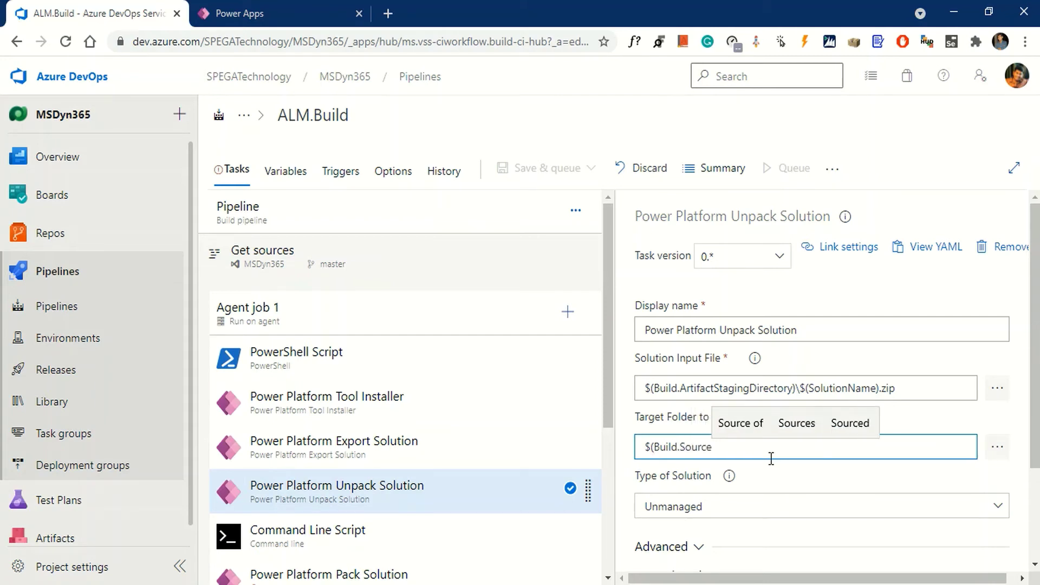
type("s")
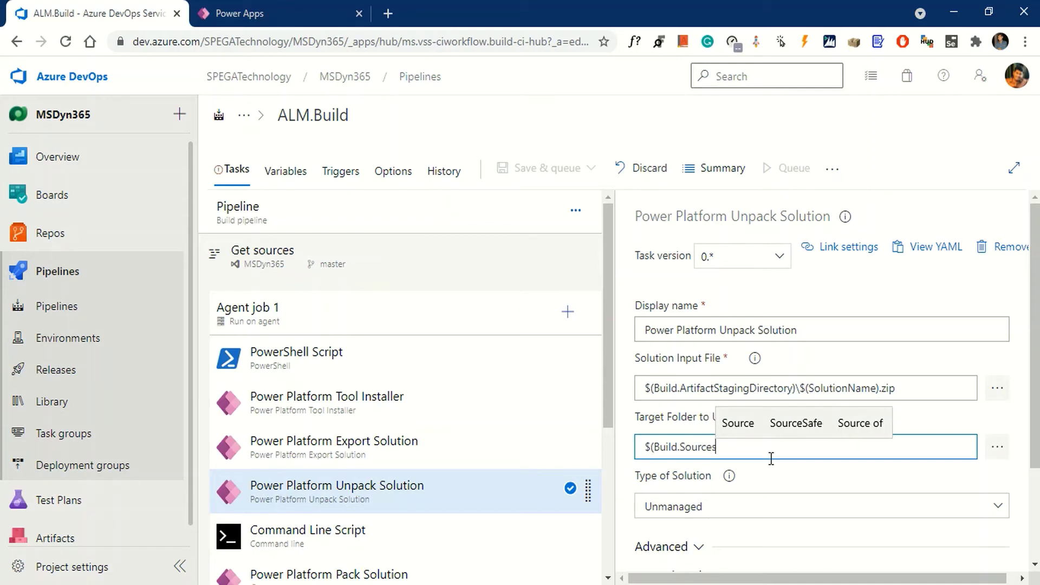
type("Di")
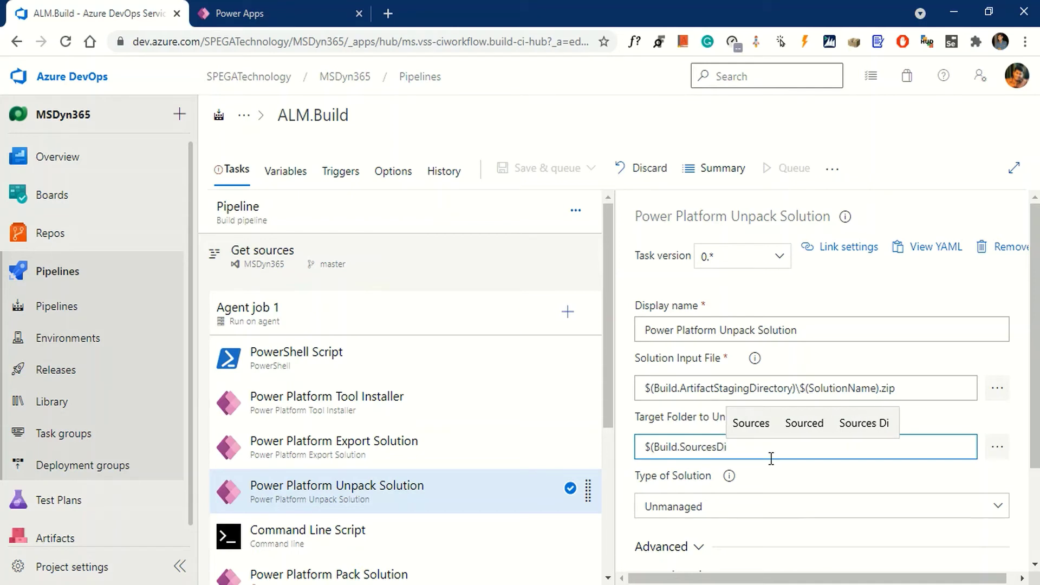
type("rect")
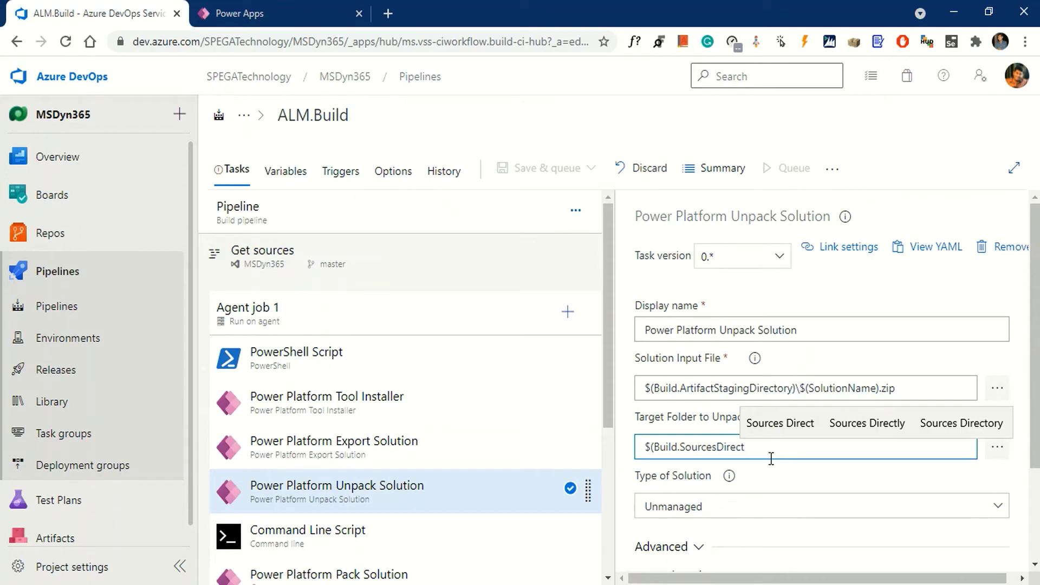
type("ory")
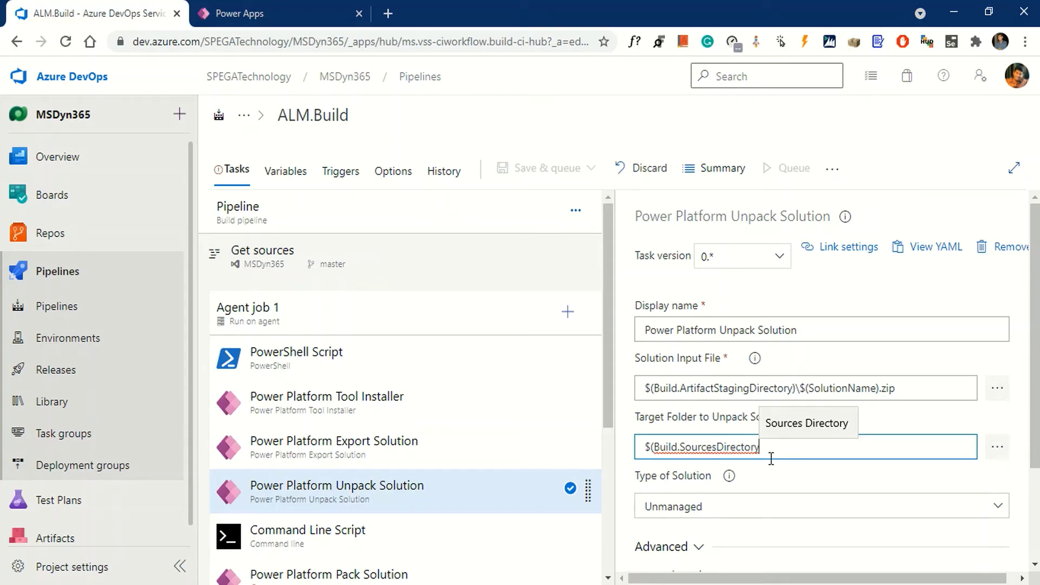
type(")")
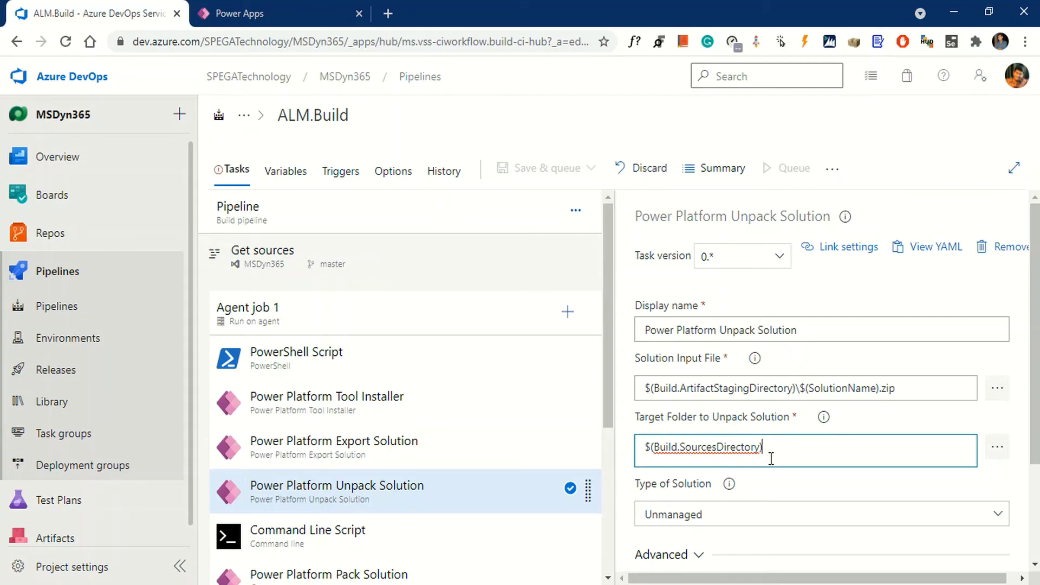
type("\\$(Solut")
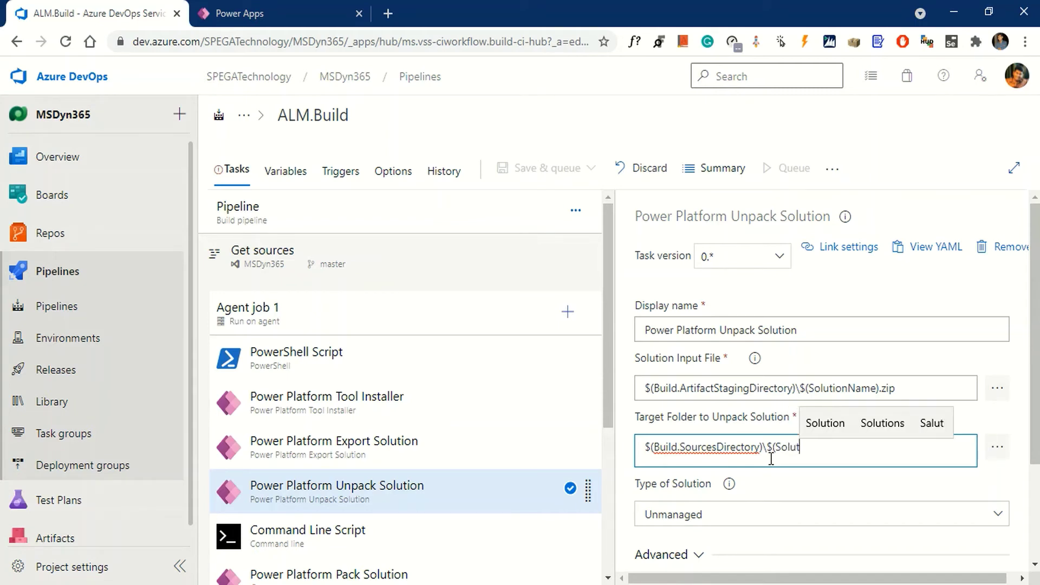
type("ionNa")
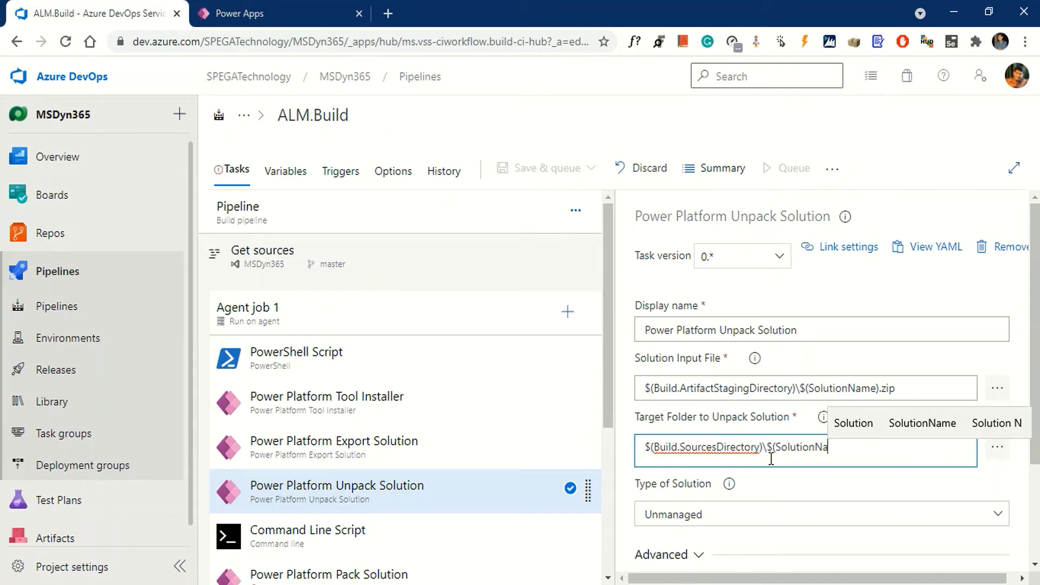
type("me")
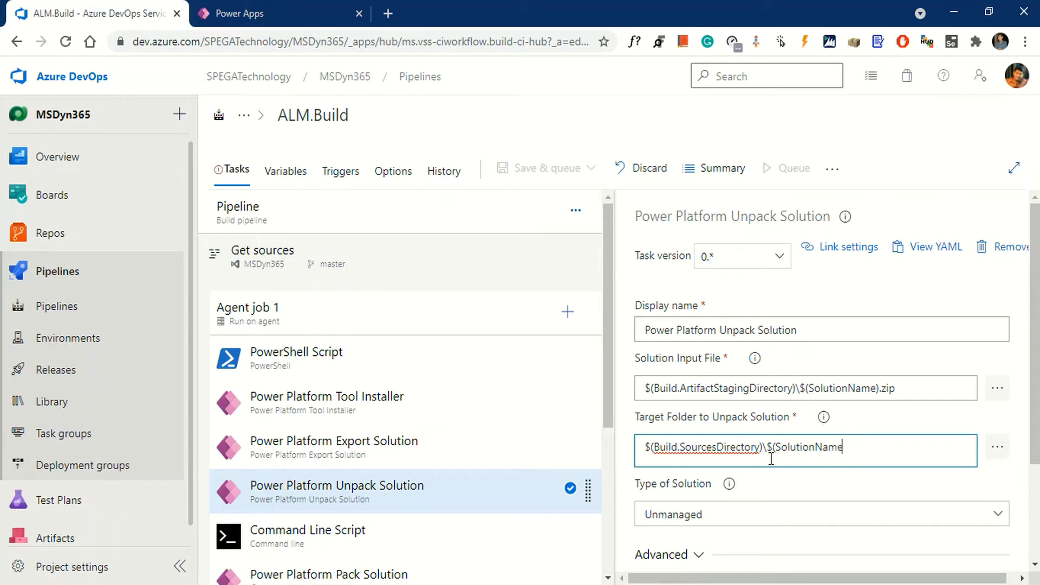
type(")")
left_click(879, 473)
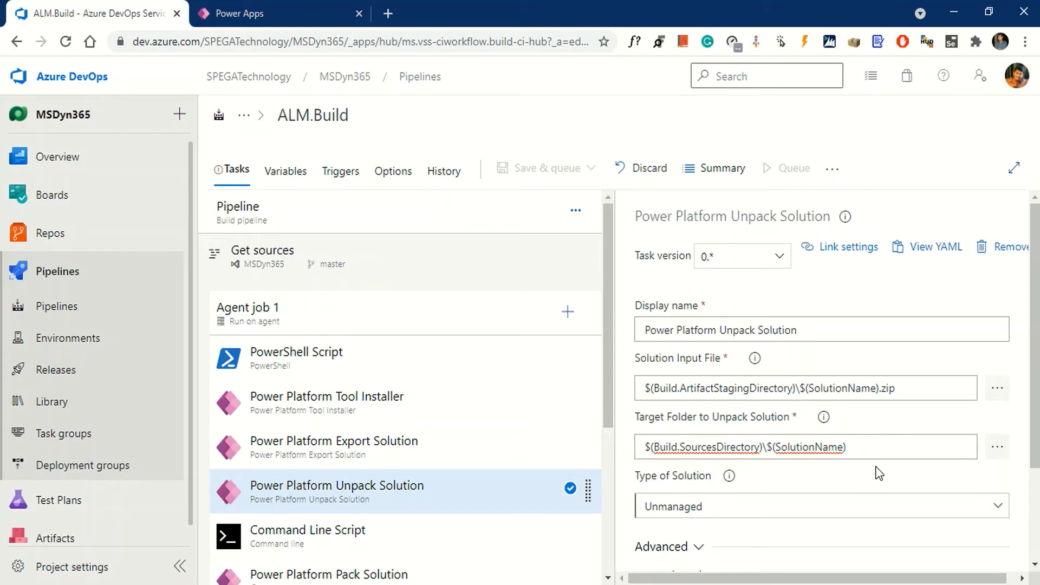
Step: Replace the Command Line Script task's sample script with git commands that check out master, commit all changes and push to origin master
scroll(467, 483, "down", 3)
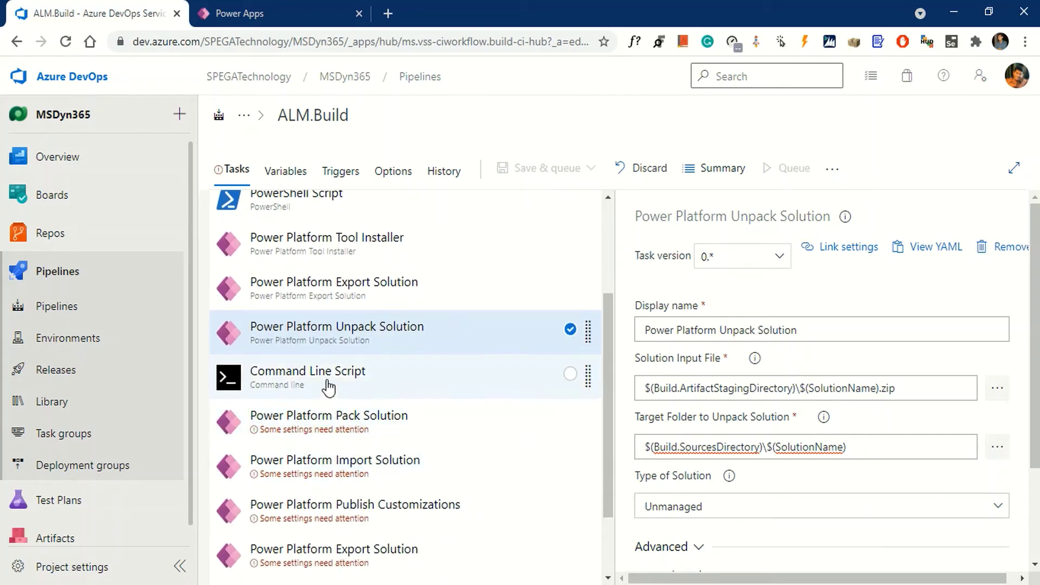
left_click(328, 388)
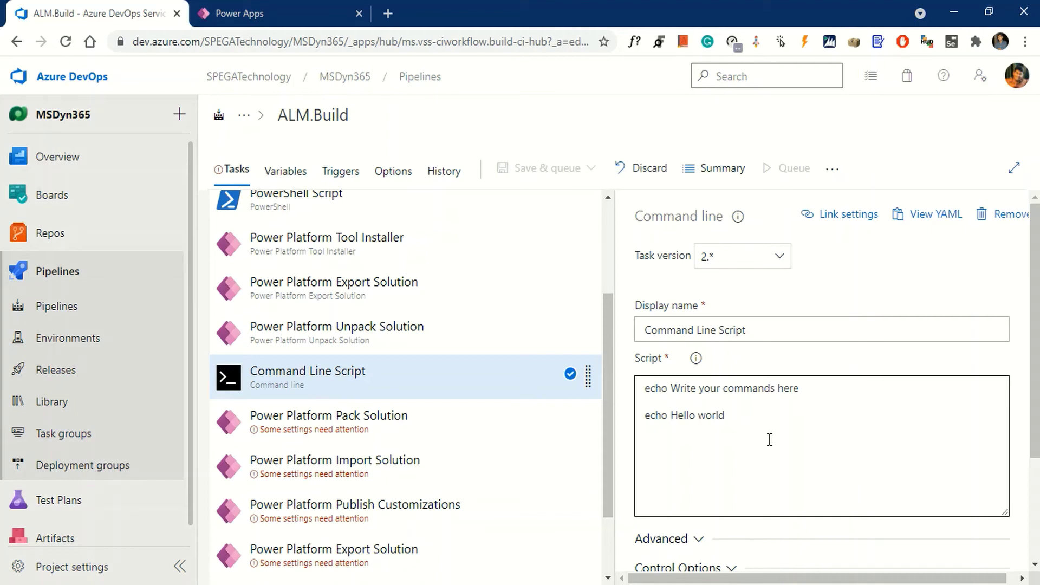
key("ctrl+a")
key("ctrl+v")
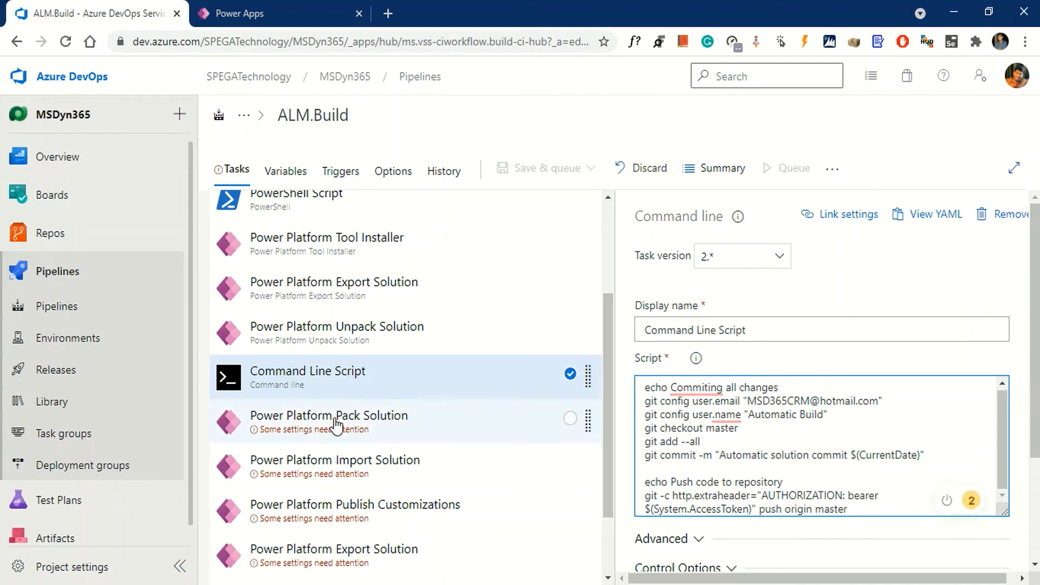
Step: Set the Source Folder of Solution to Pack in the Power Platform Pack Solution task to $(Build.SourcesDirectory)\$(SolutionName)
left_click(360, 427)
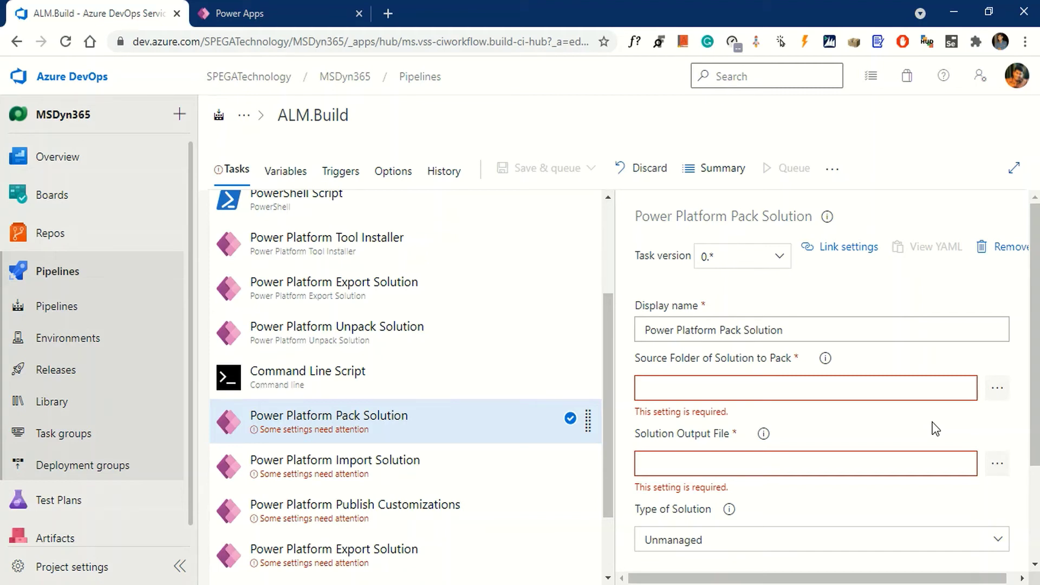
left_click(684, 384)
type("$")
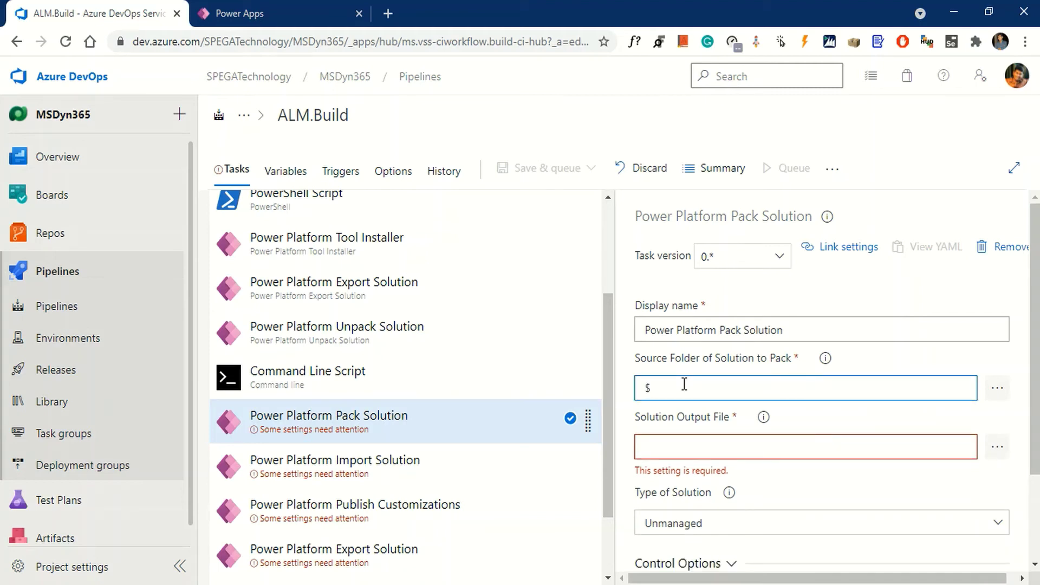
type("(Buil")
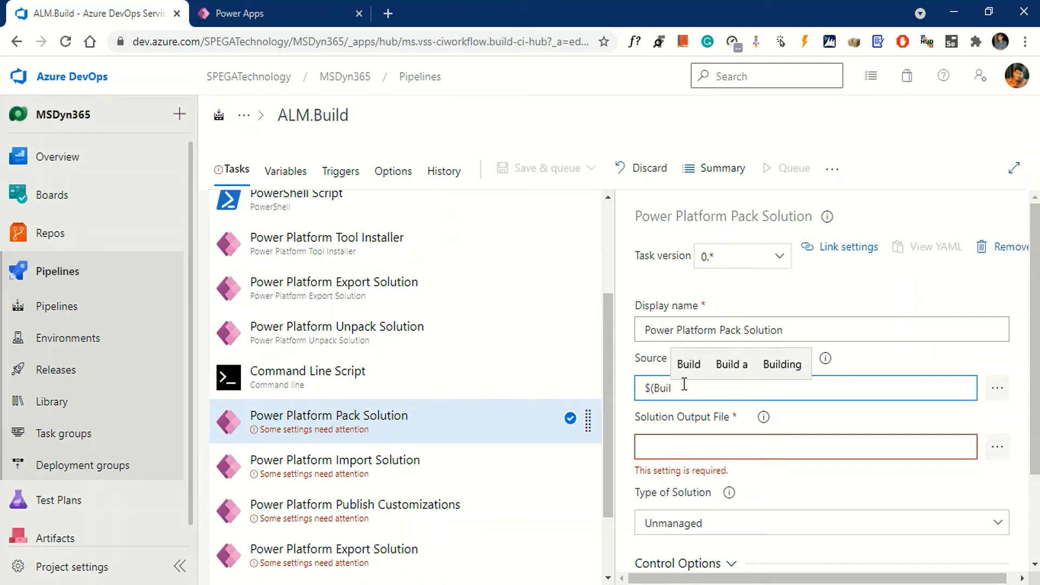
type("d.")
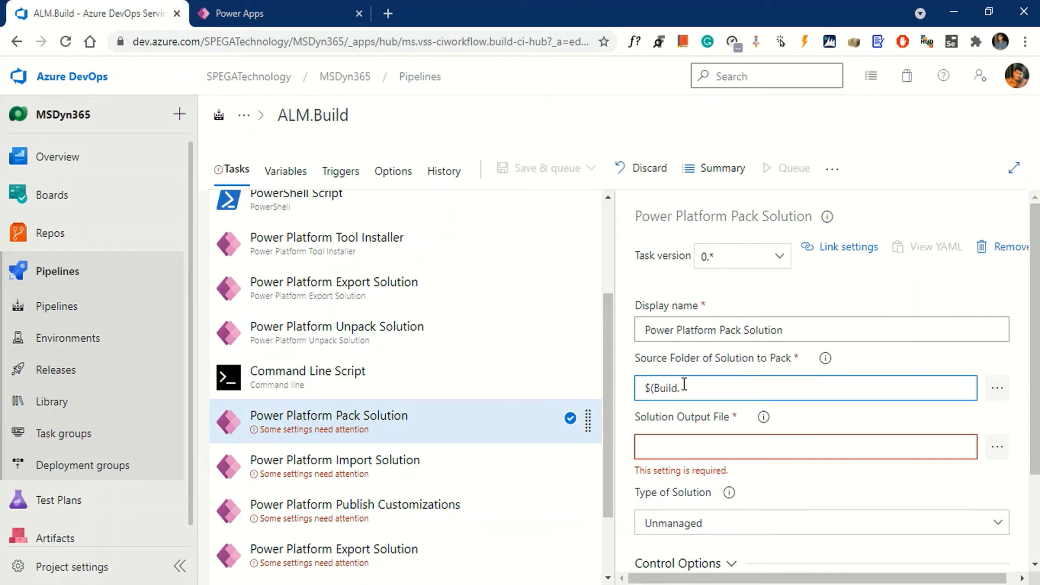
type("Sou")
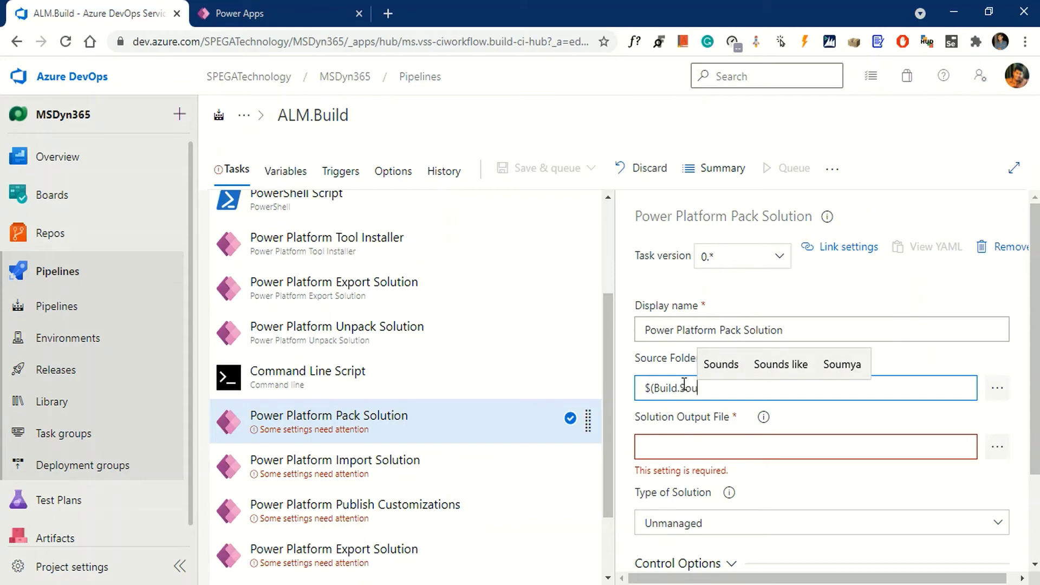
type("rces")
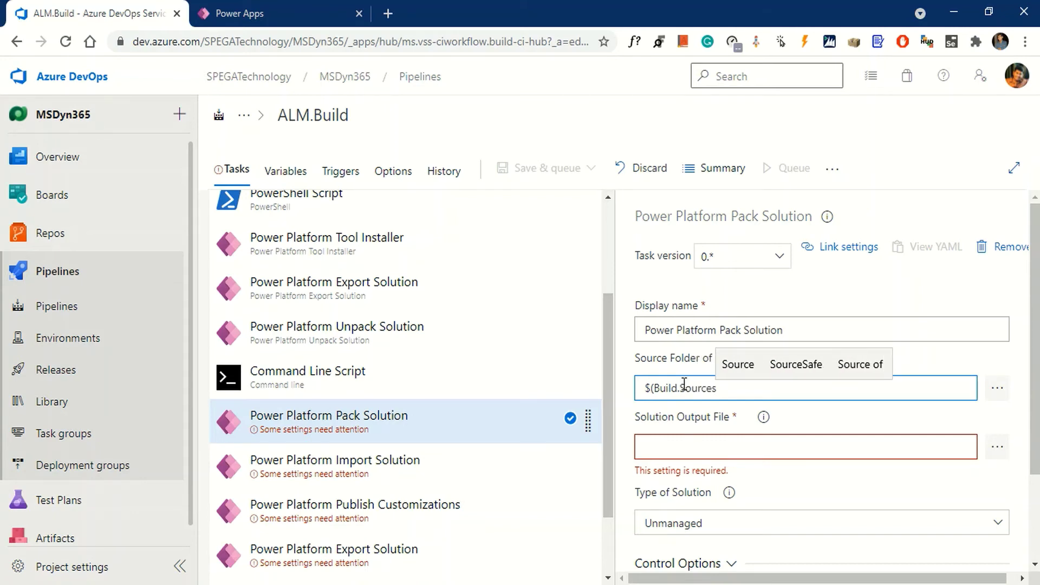
type("D")
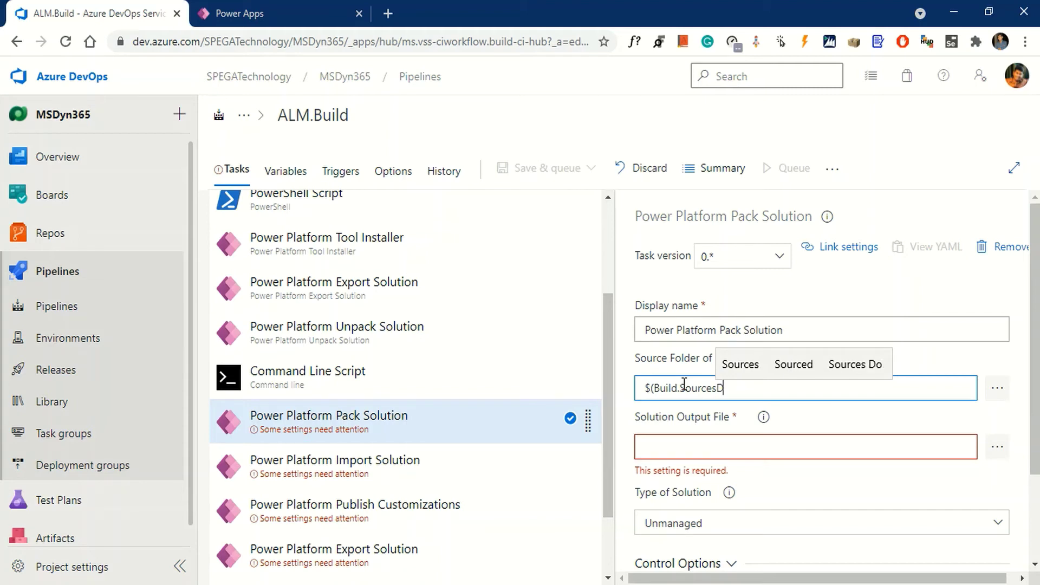
type("irect")
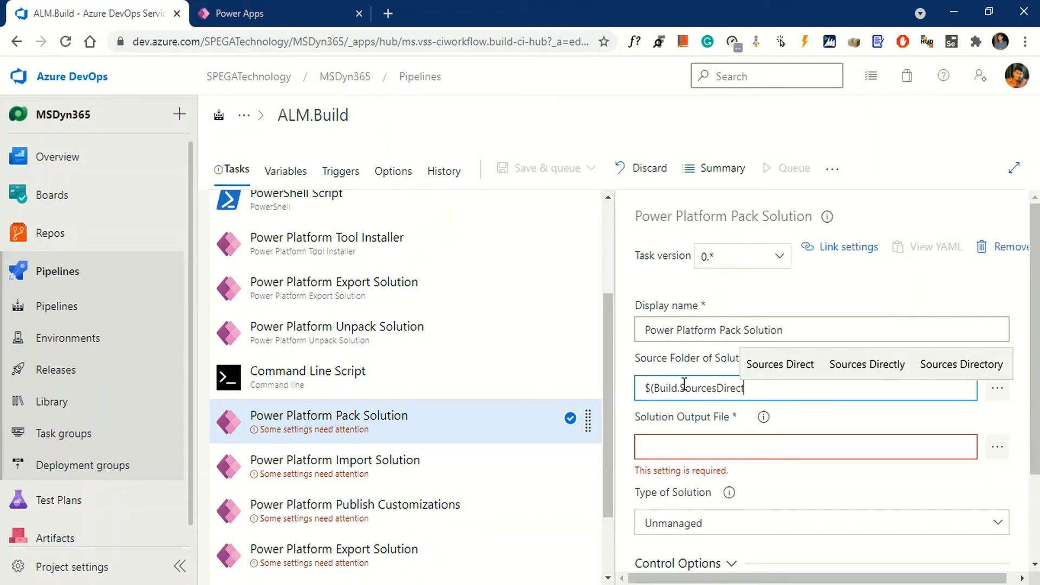
type("o")
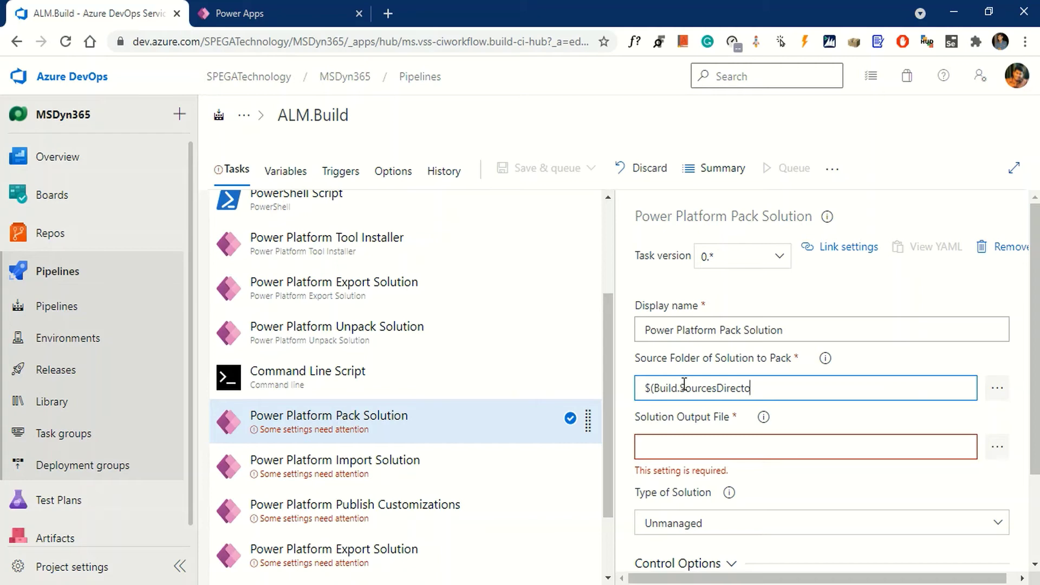
type("try")
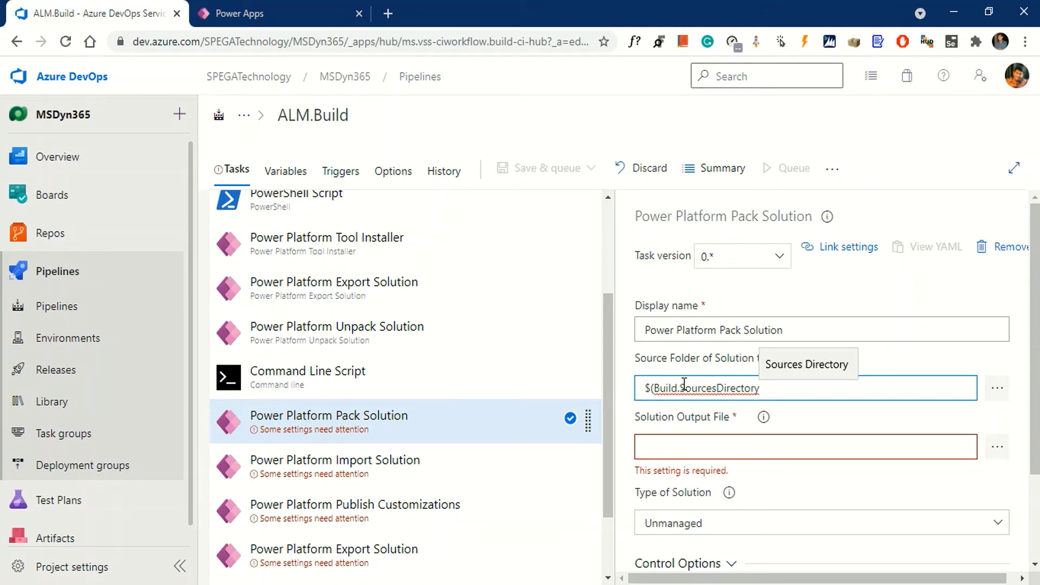
type(")\\")
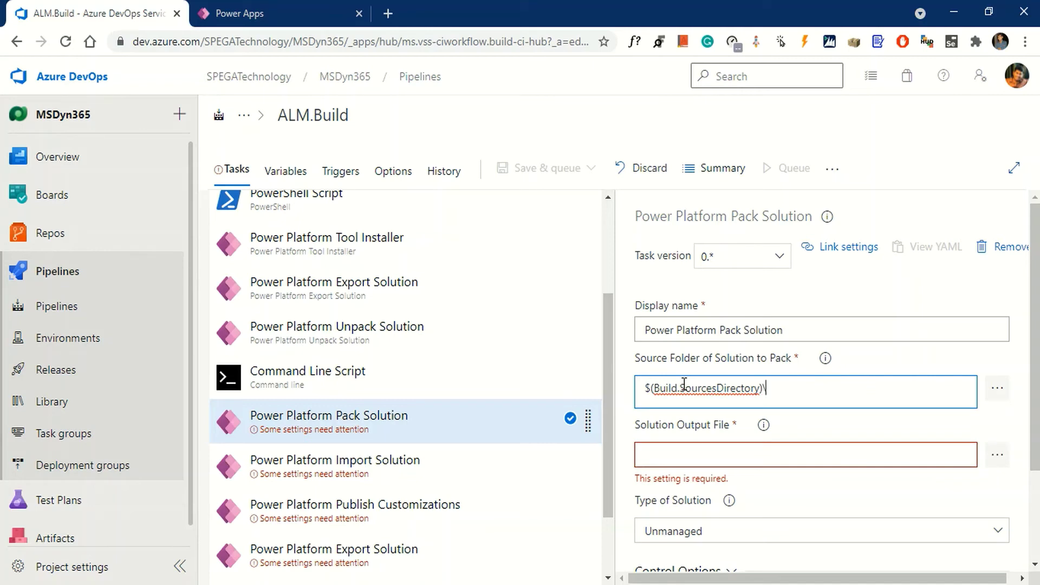
type("$")
type("(Solutio")
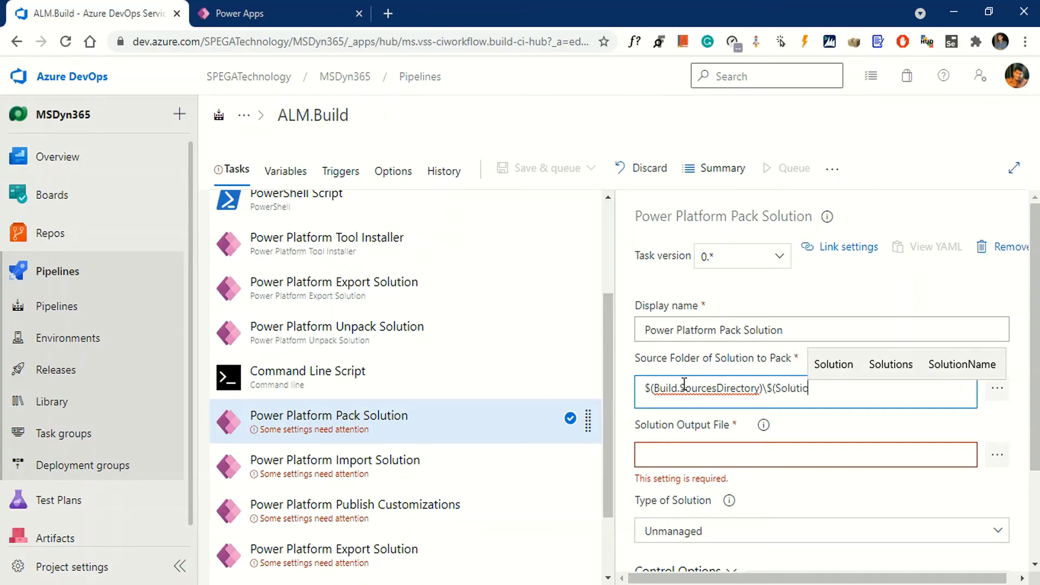
type("nName")
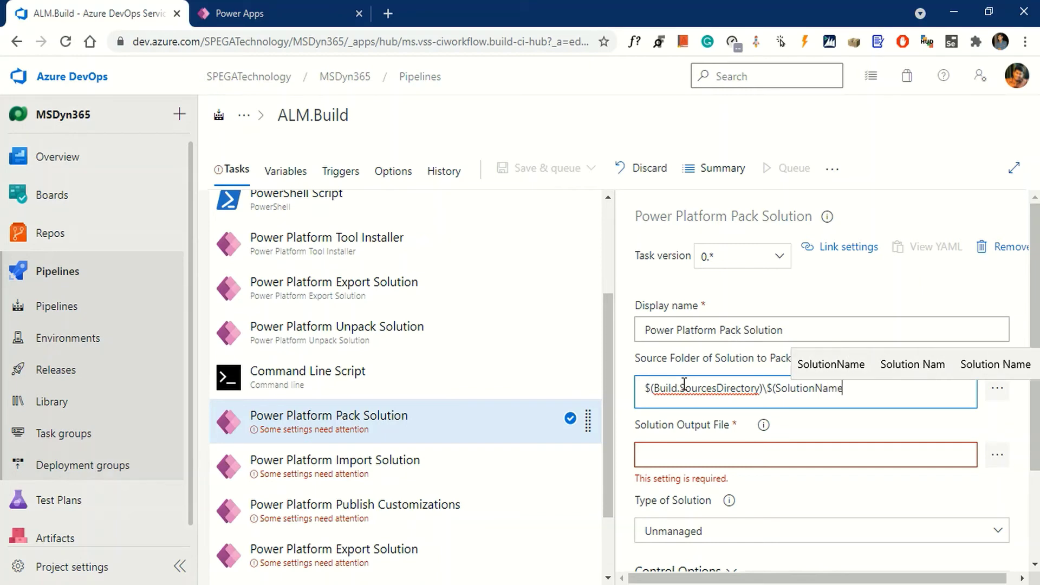
type(")")
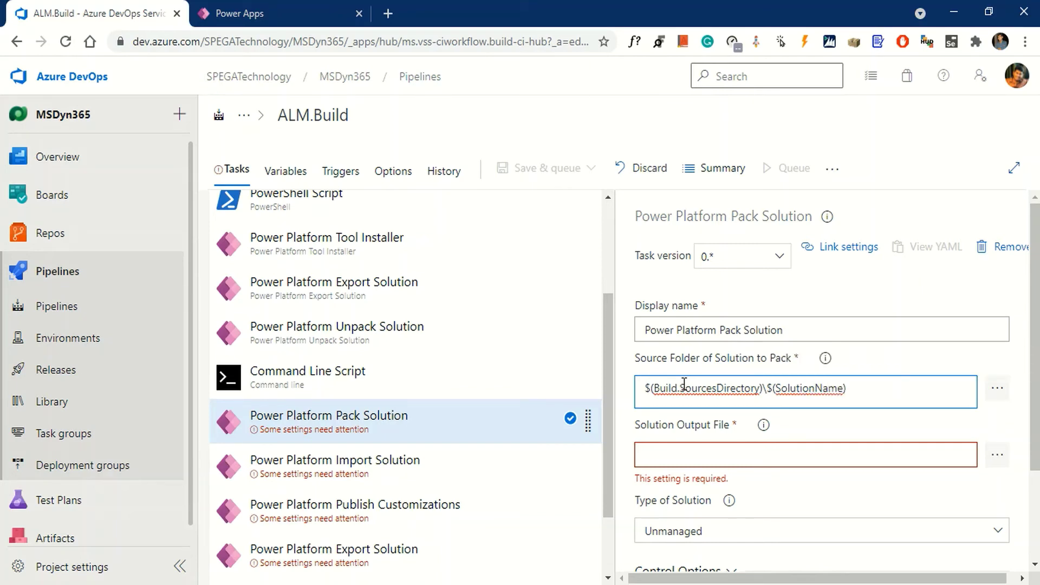
left_click(922, 427)
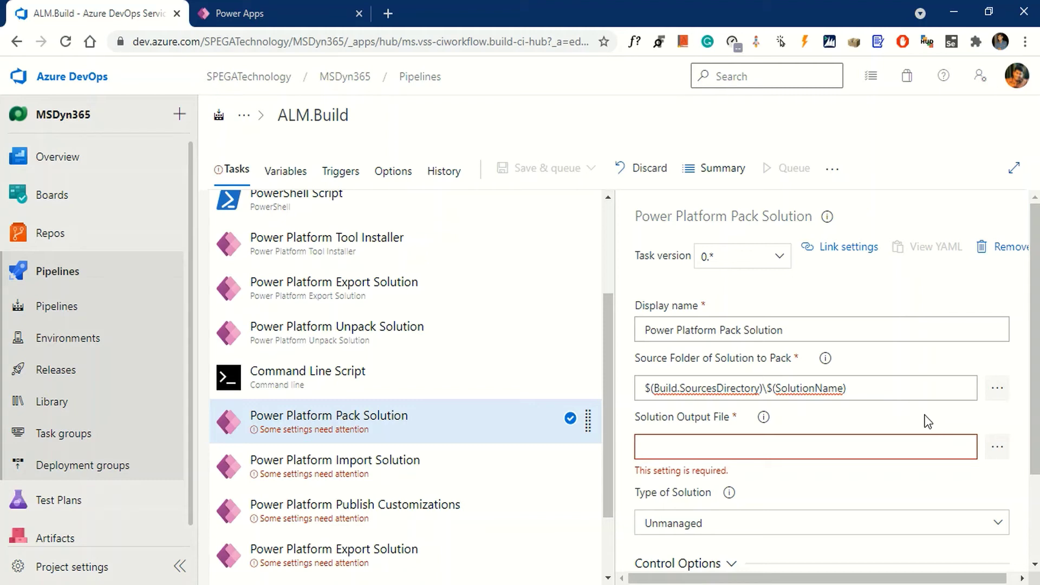
Step: Set the Solution Output File of the Power Platform Pack Solution task to $(Build.ArtifactStagingDirectory)\$(SolutionName).zip
scroll(928, 420, "down", 1)
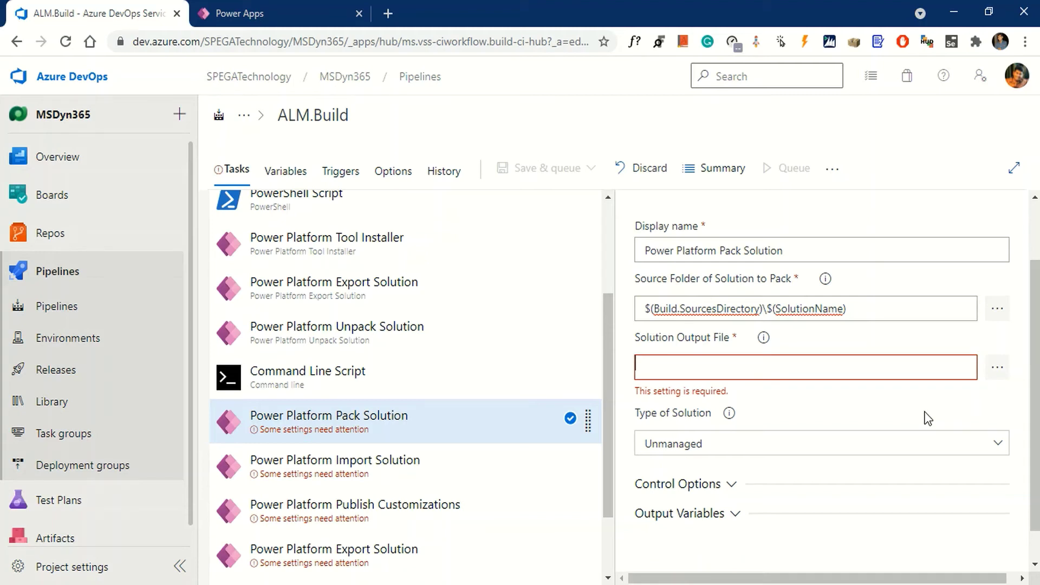
type("$")
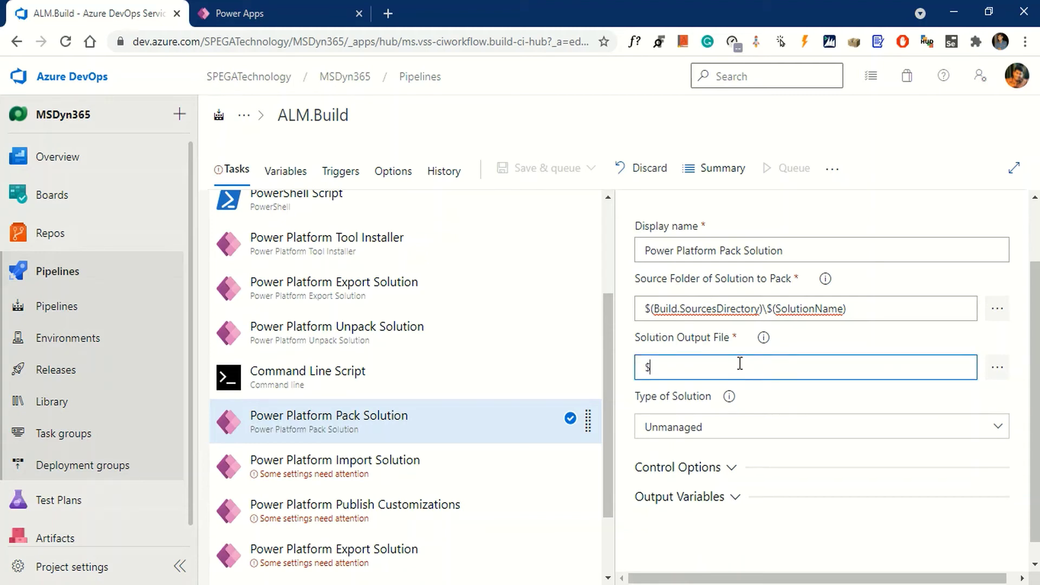
type("(Build")
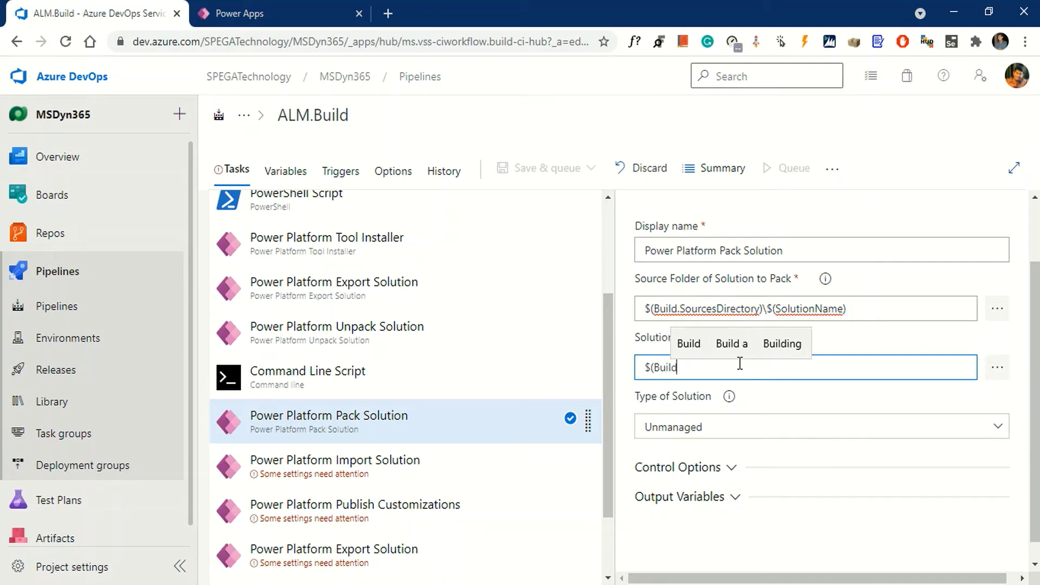
type(".")
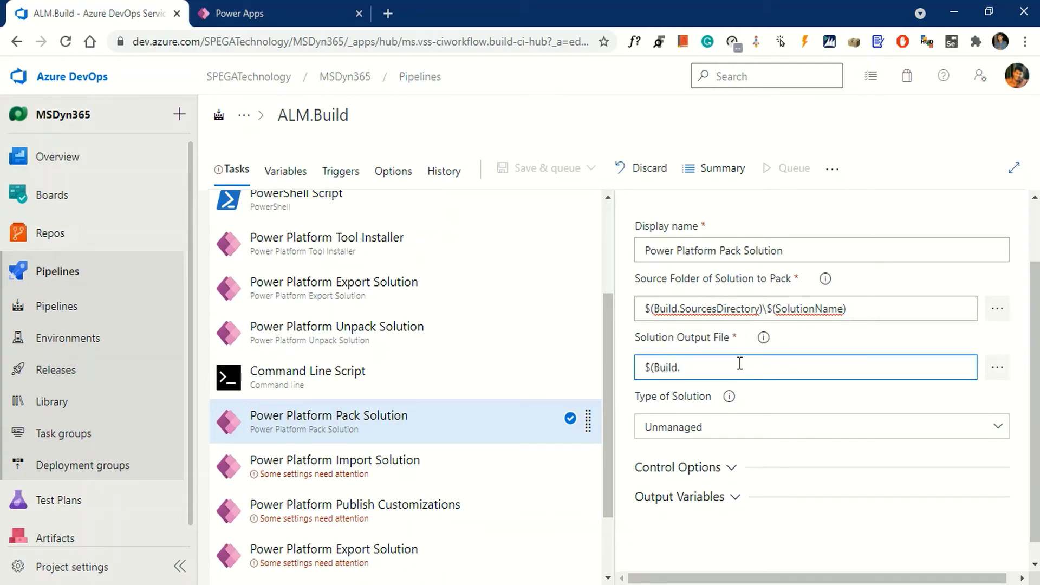
type("Art")
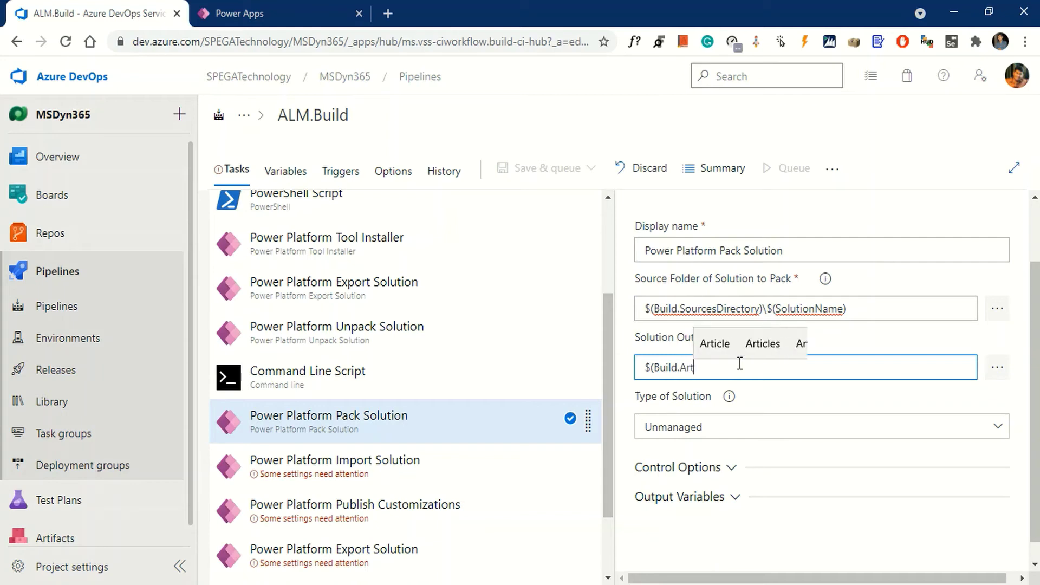
type("ifact")
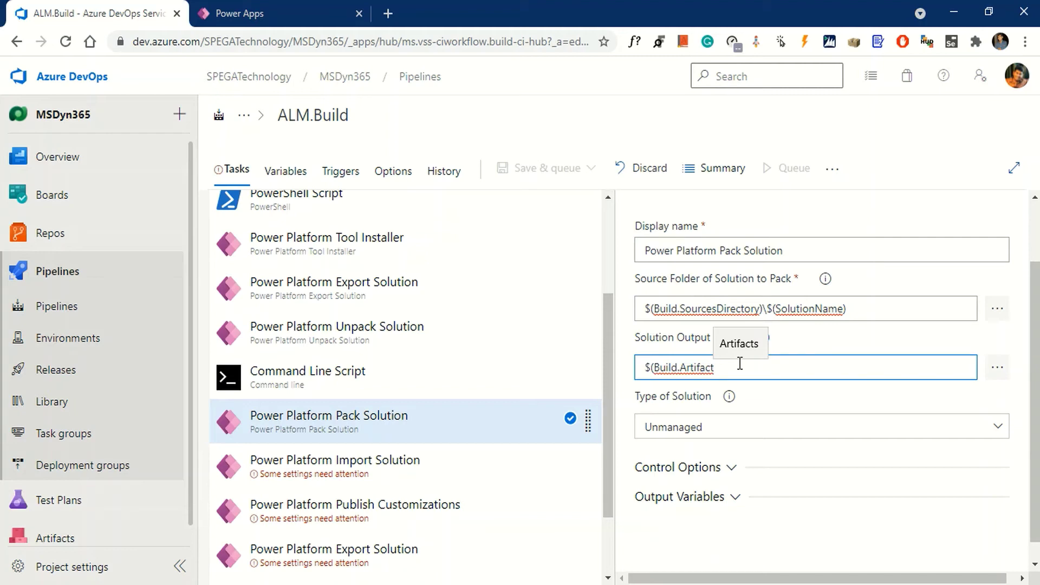
type("Stag")
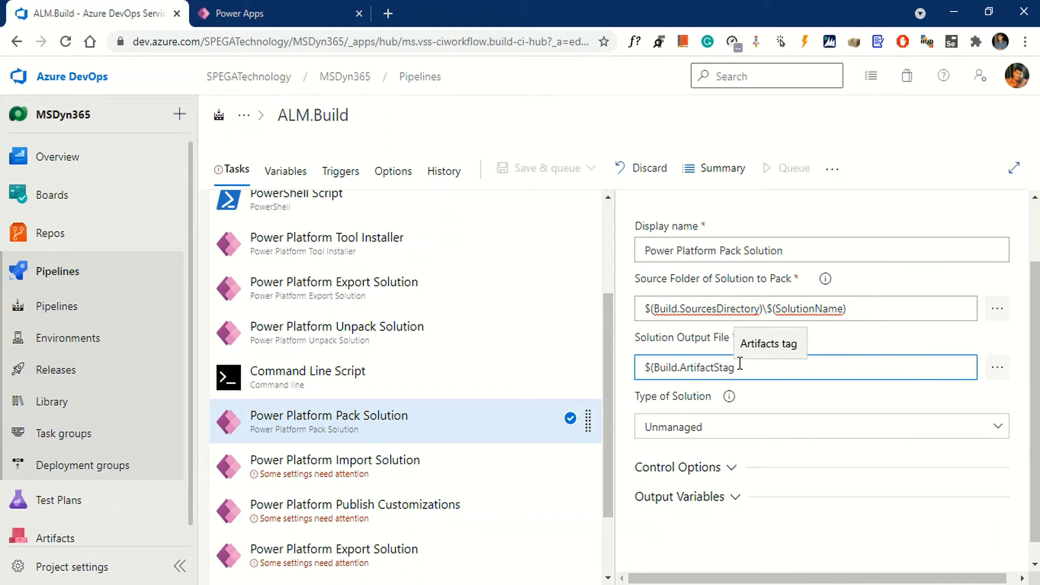
type("ing")
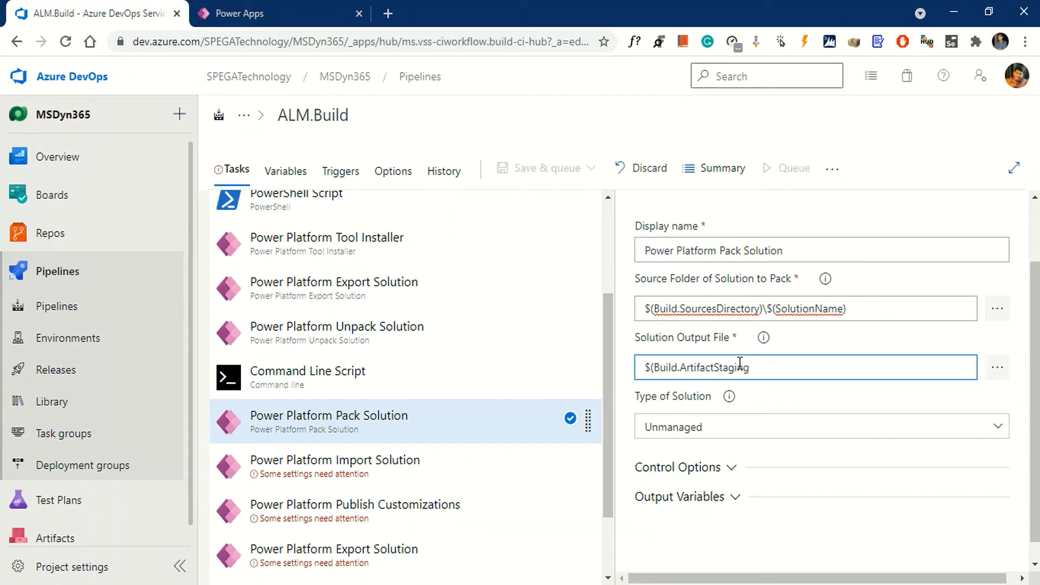
type("Directory")
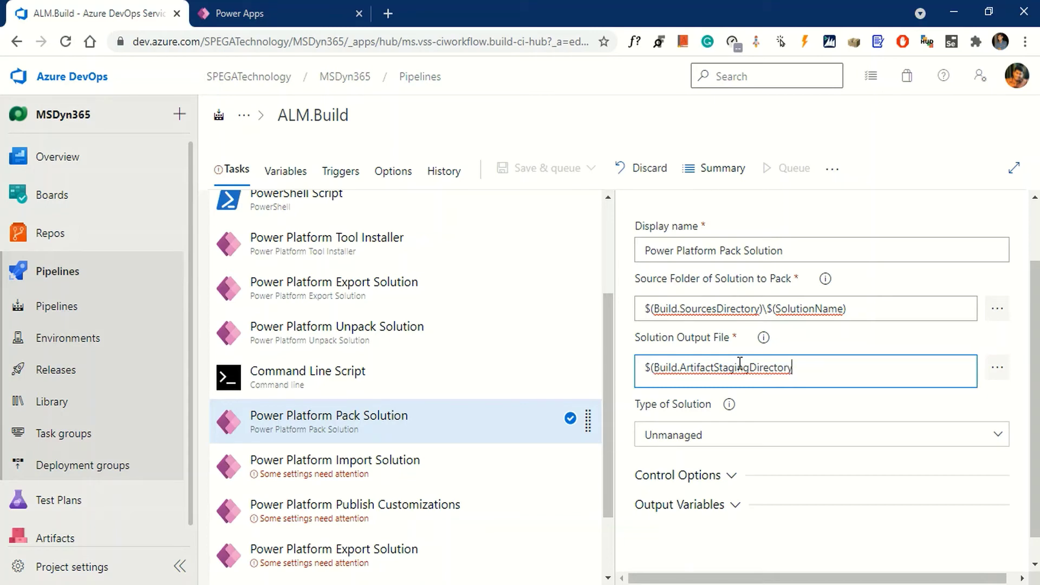
type(")\\$(Solut")
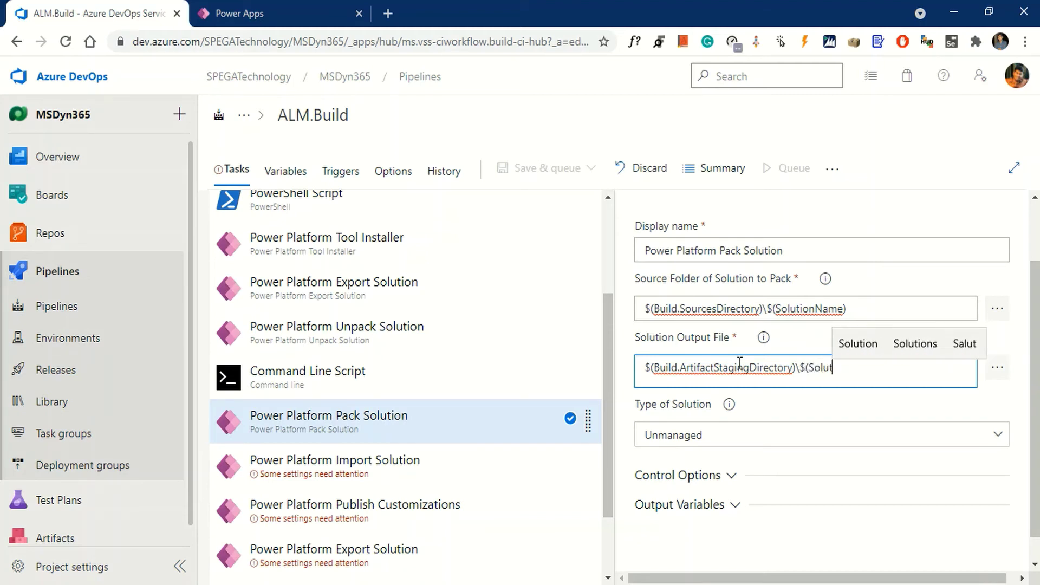
type("ionNa")
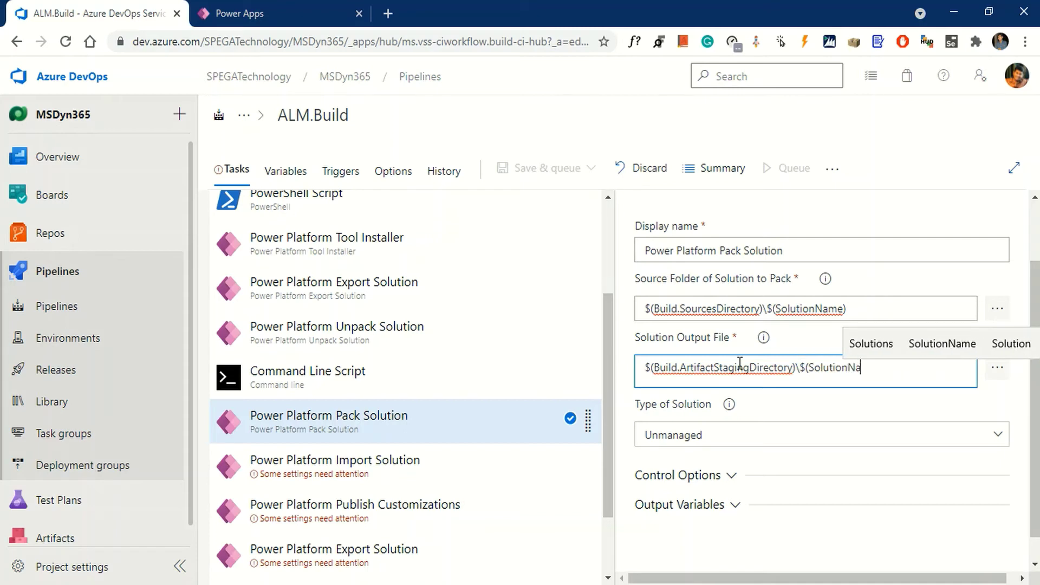
type("me")
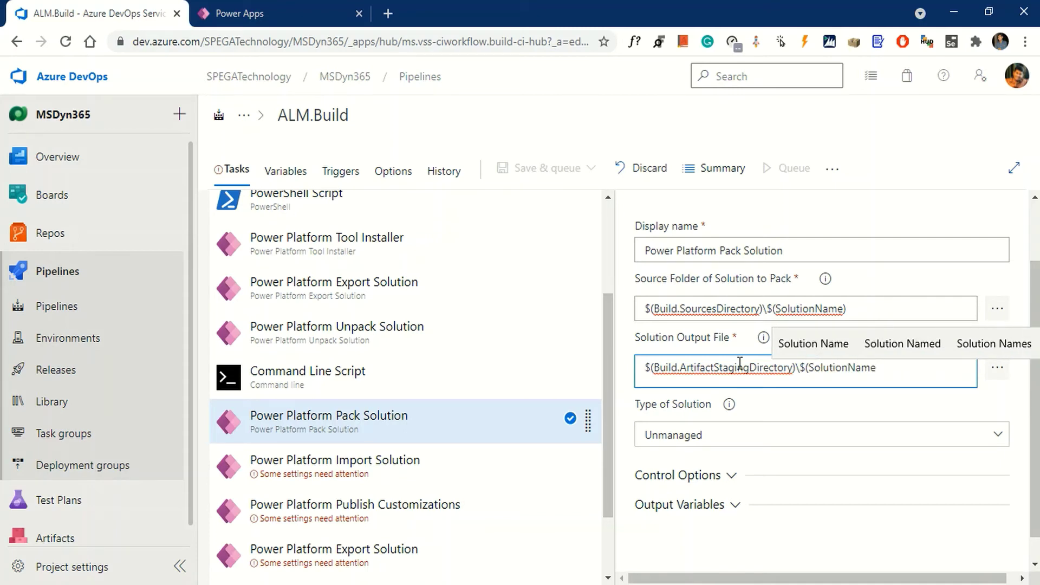
type(").z")
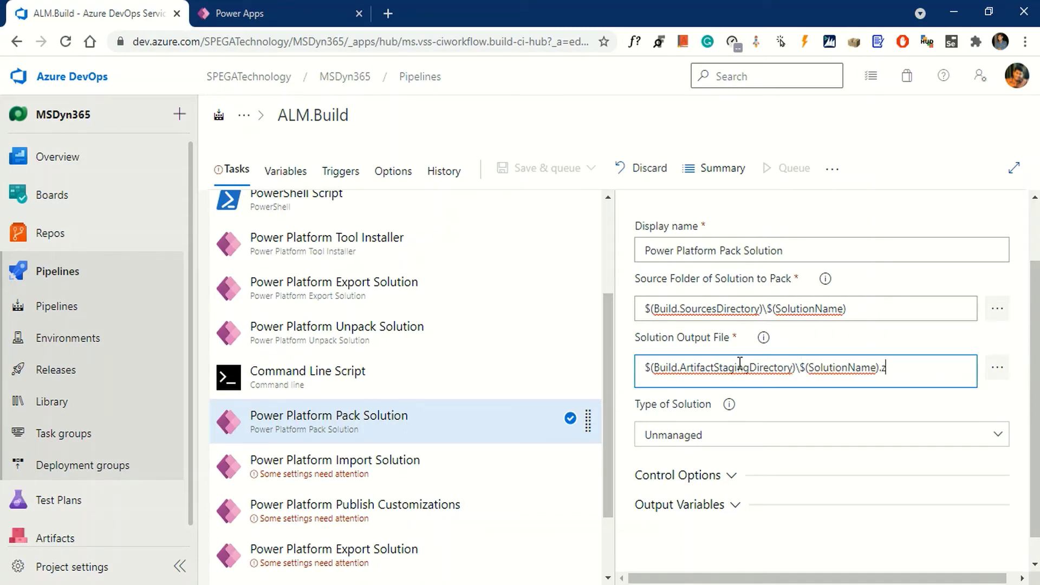
type("ip")
left_click(942, 407)
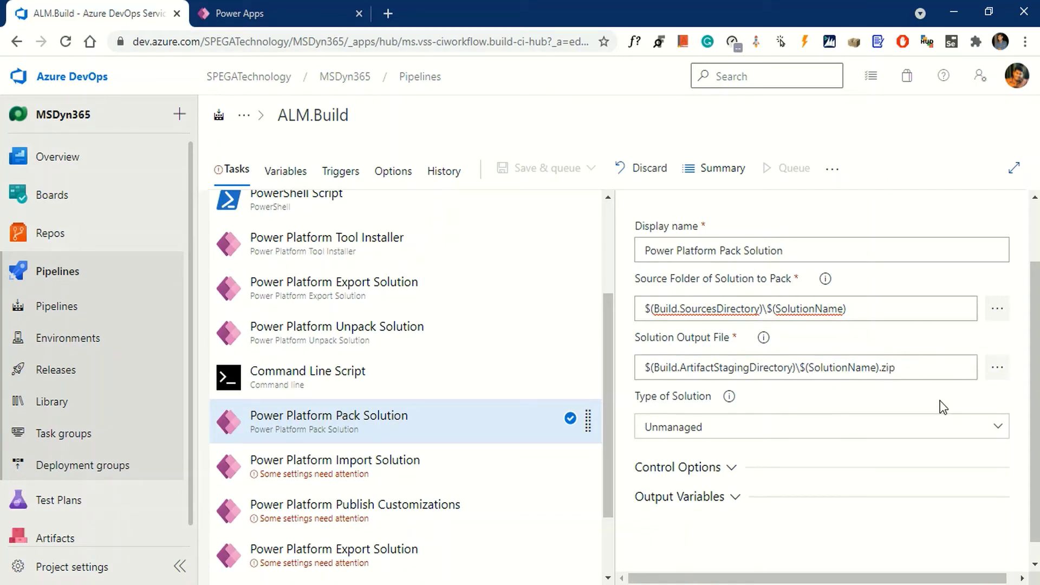
scroll(893, 491, "down", 1)
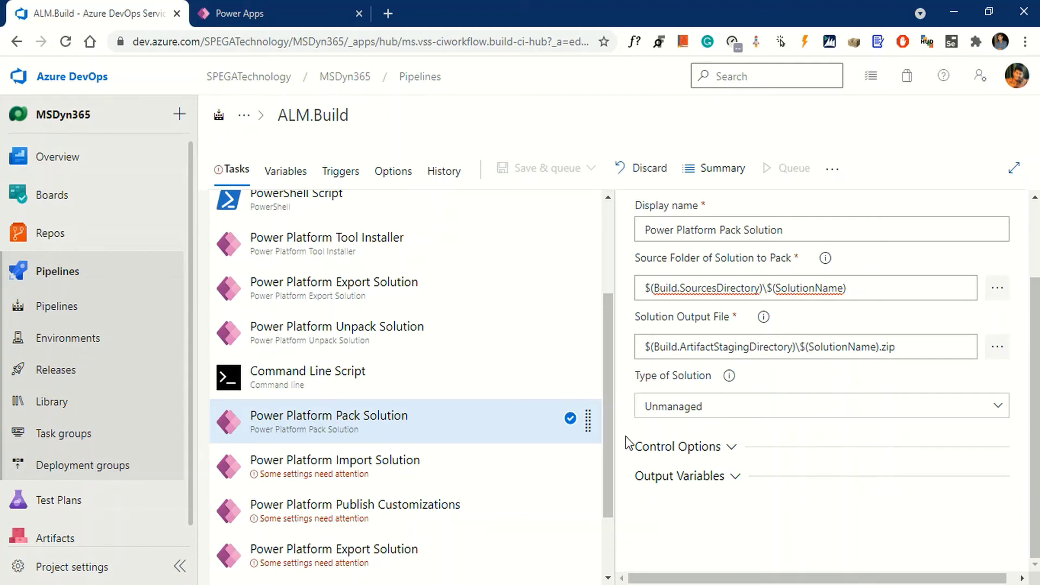
Step: Set the Power Platform Import Solution task to Service Principal/client secret authentication with the ALM.Build service connection
left_click(347, 477)
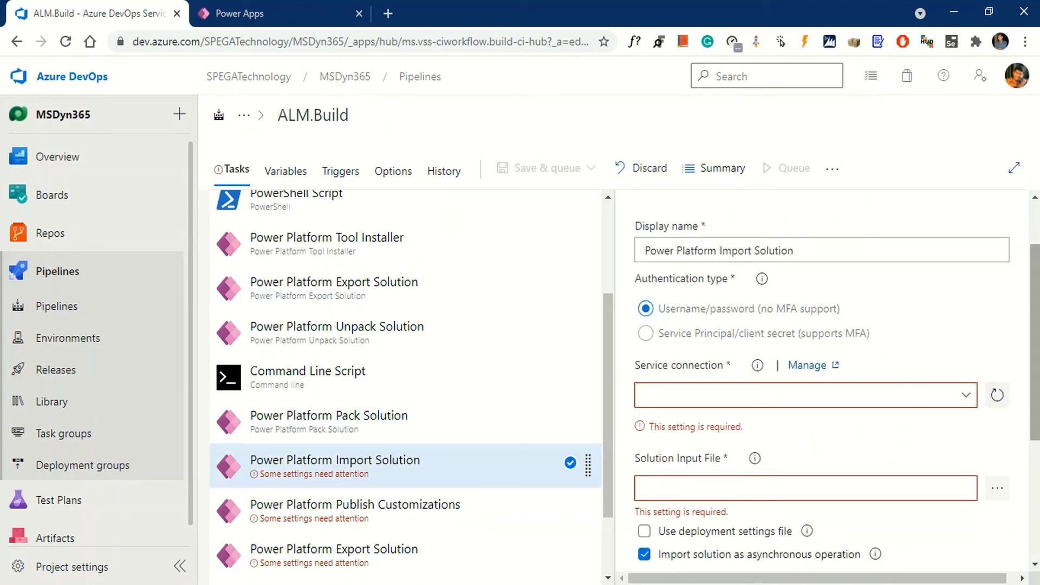
left_click(645, 333)
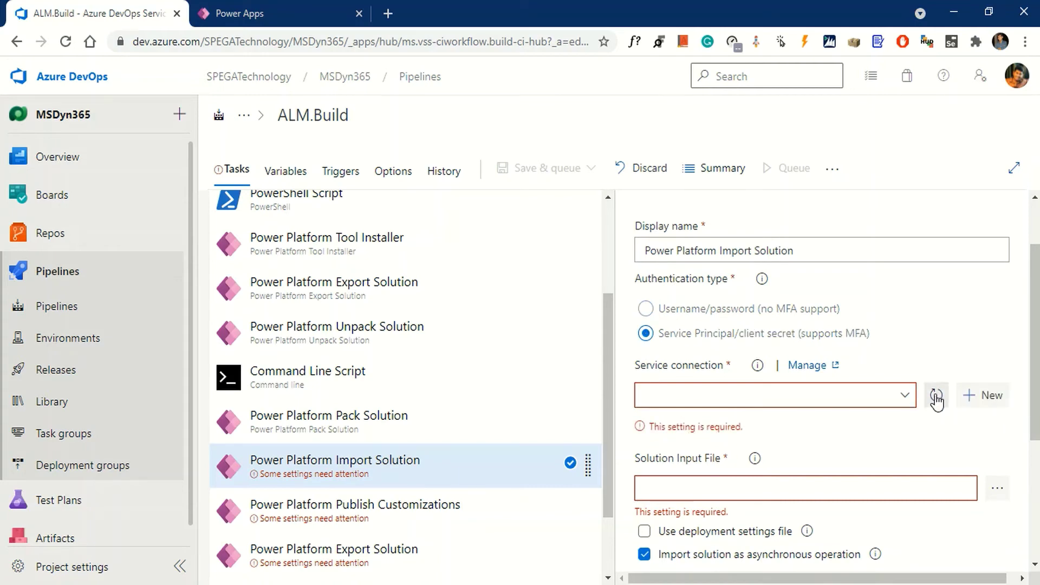
left_click(906, 400)
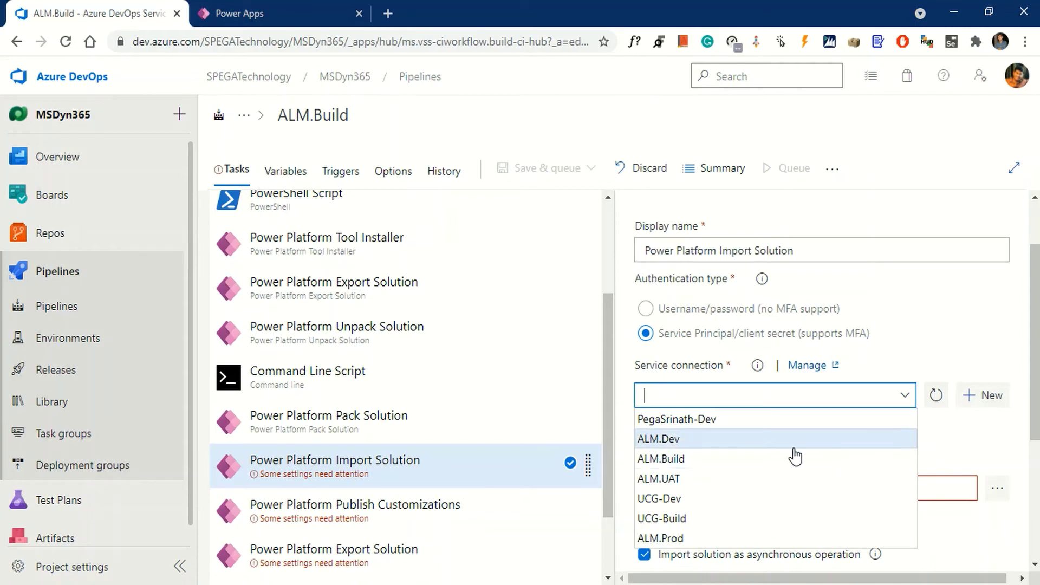
left_click(657, 460)
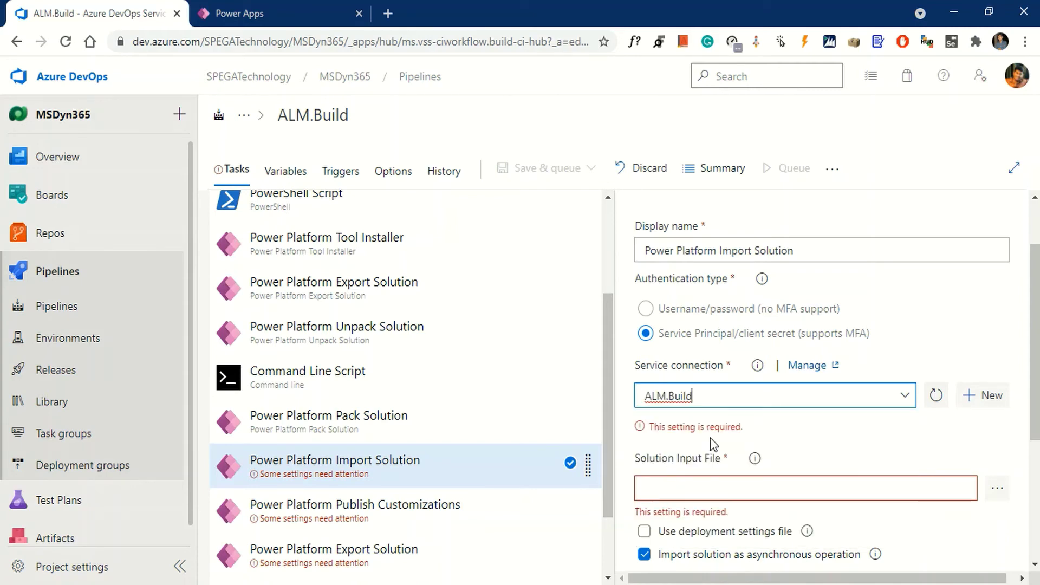
Step: Set the Solution Input File of the Power Platform Import Solution task to $(Build.ArtifactStagingDirectory)\$(SolutionName).zip
scroll(963, 436, "down", 2)
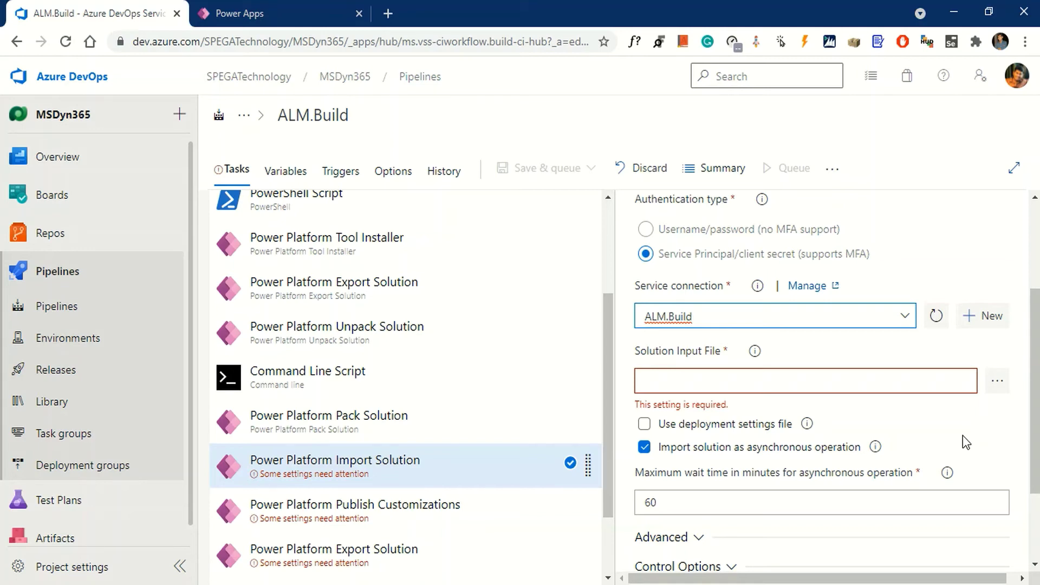
left_click(798, 380)
type("$")
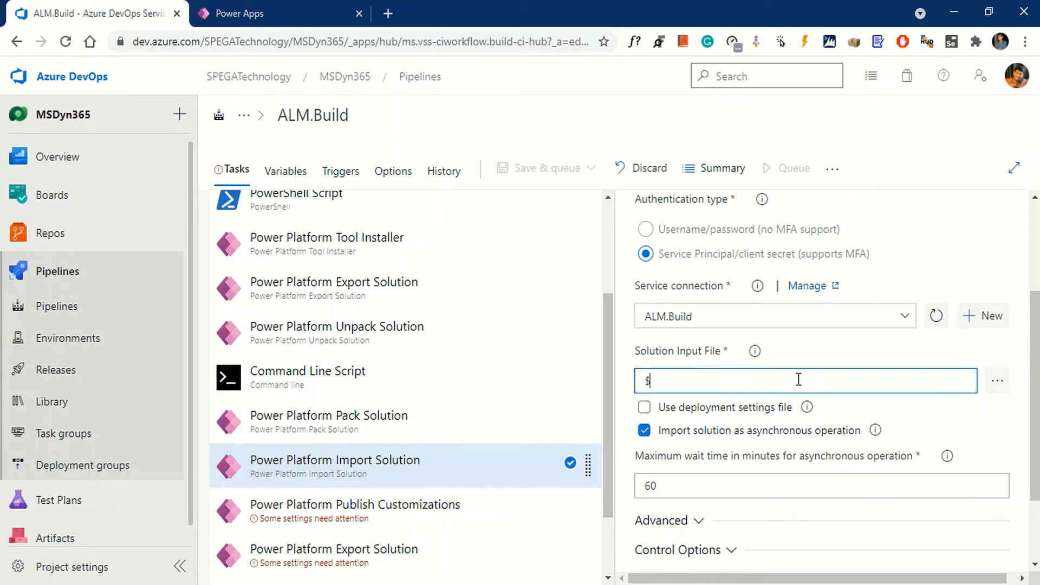
type("(B")
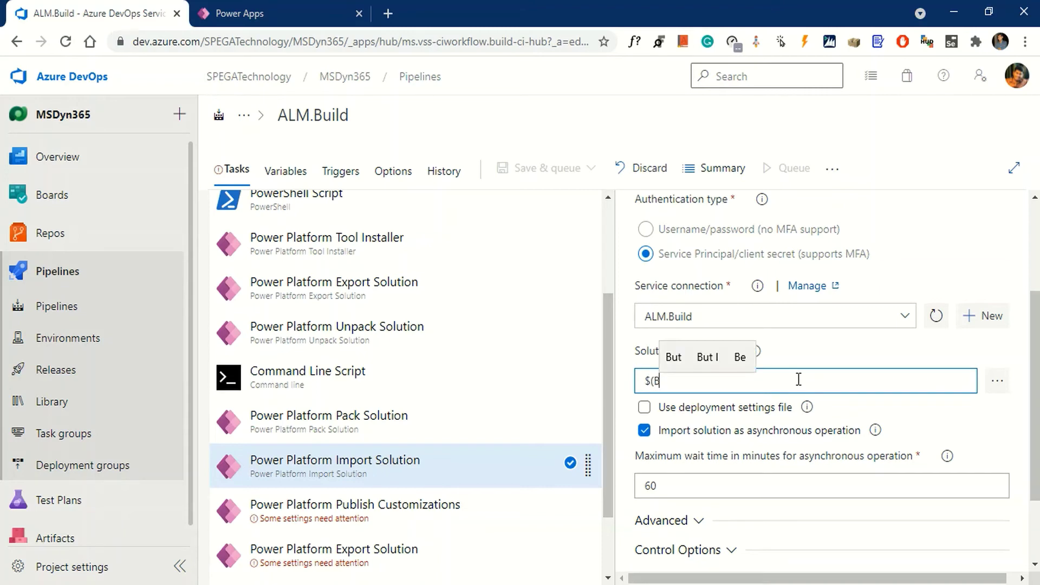
type("uild")
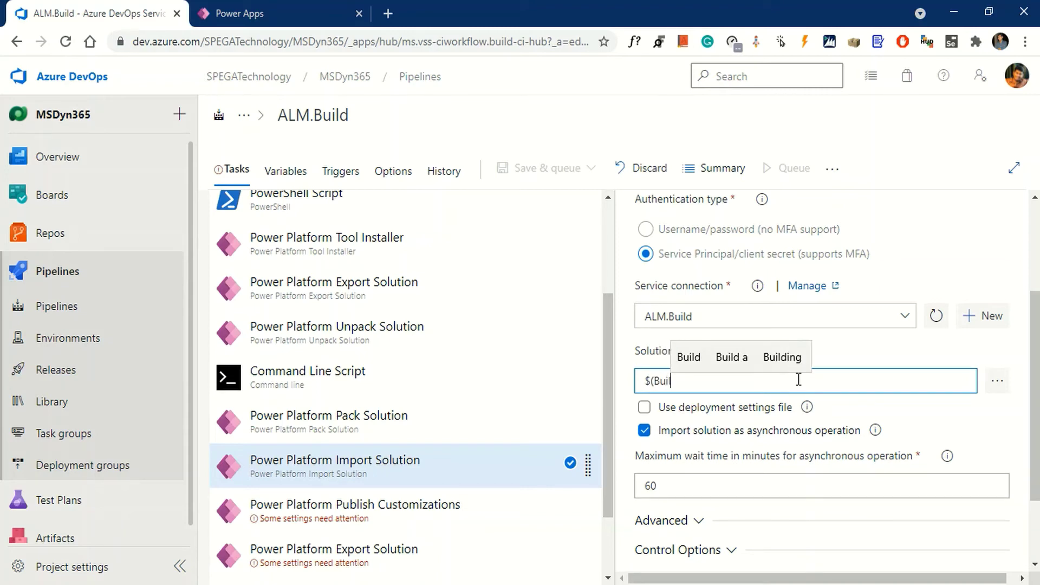
type(".")
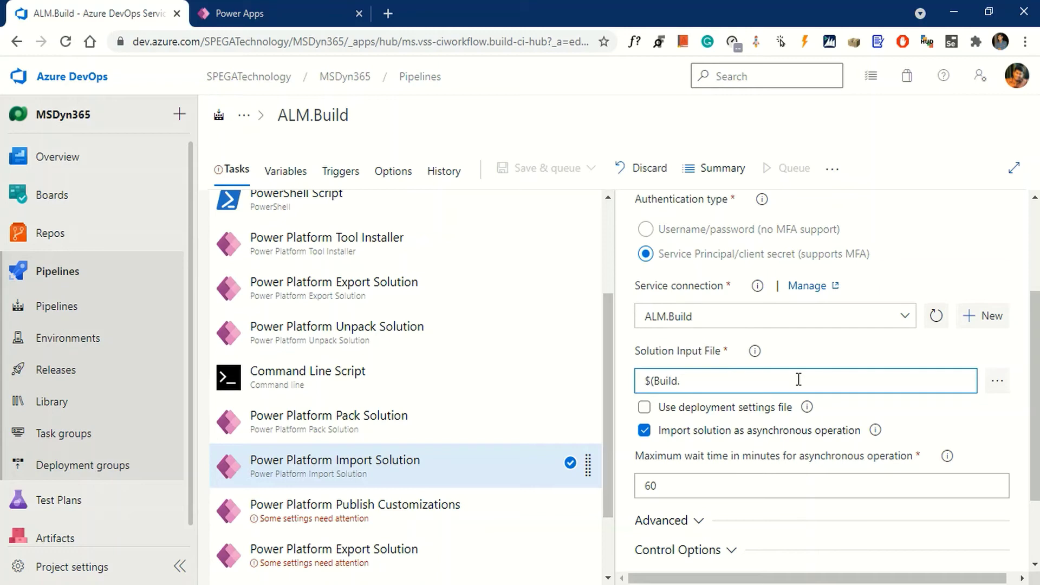
type("Arti")
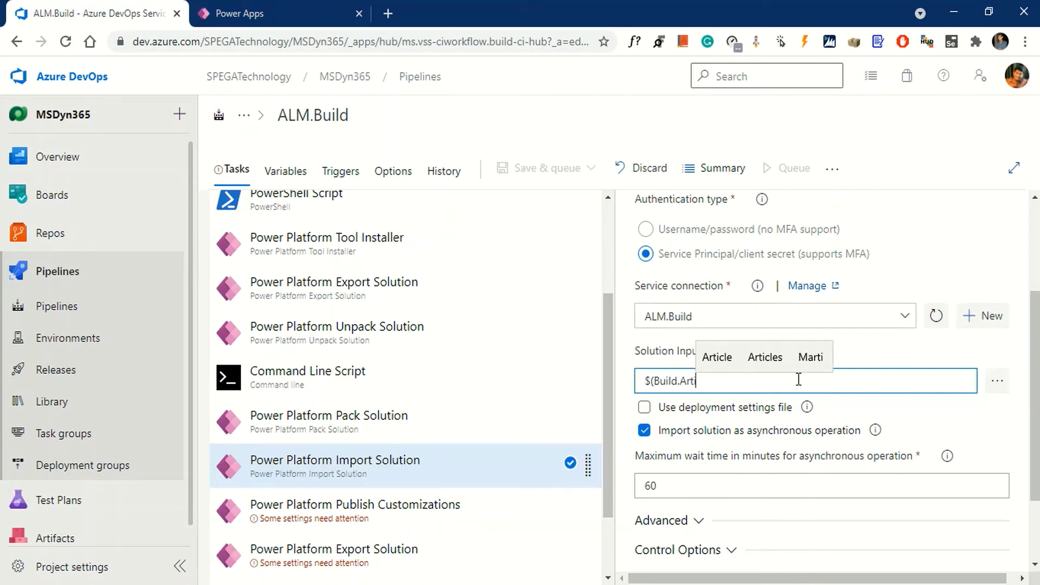
type("factS")
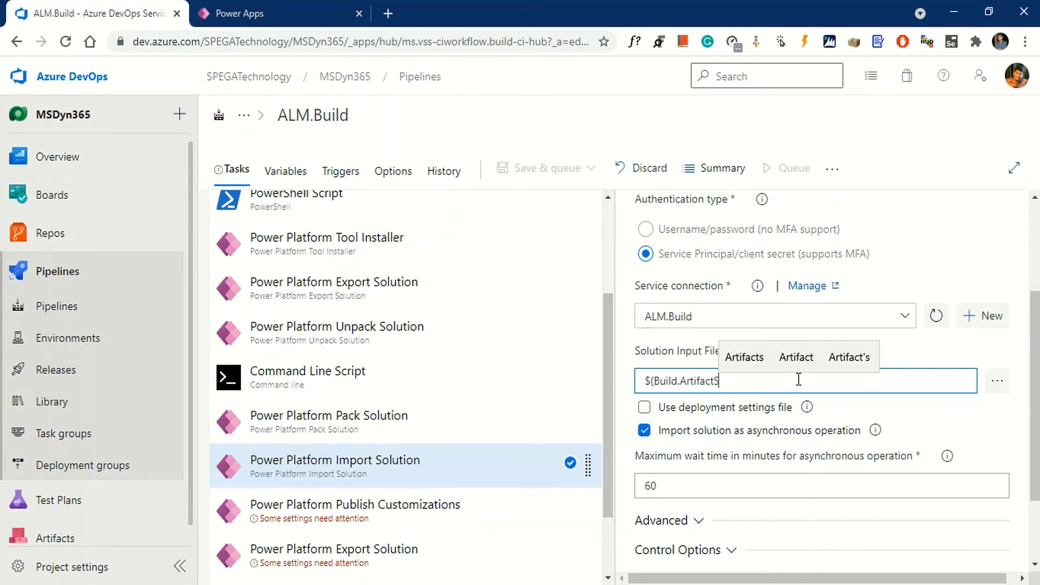
type("taging")
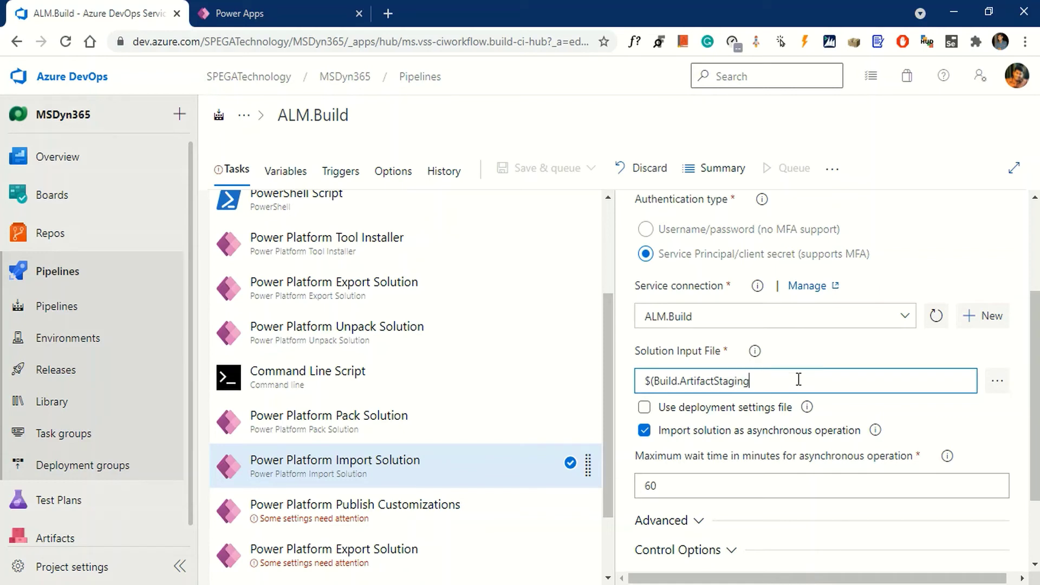
type("Dire")
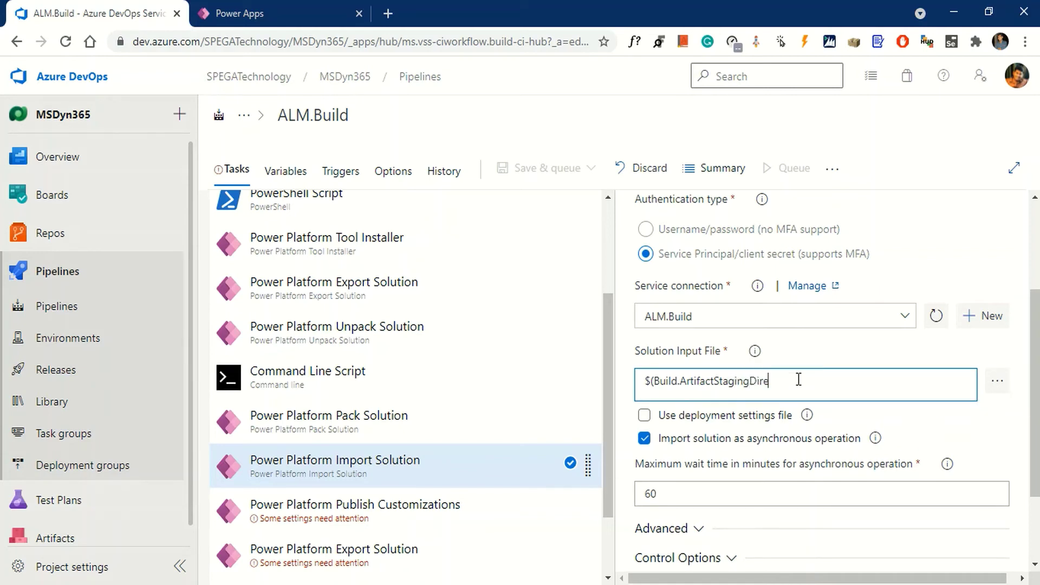
type("ctory)")
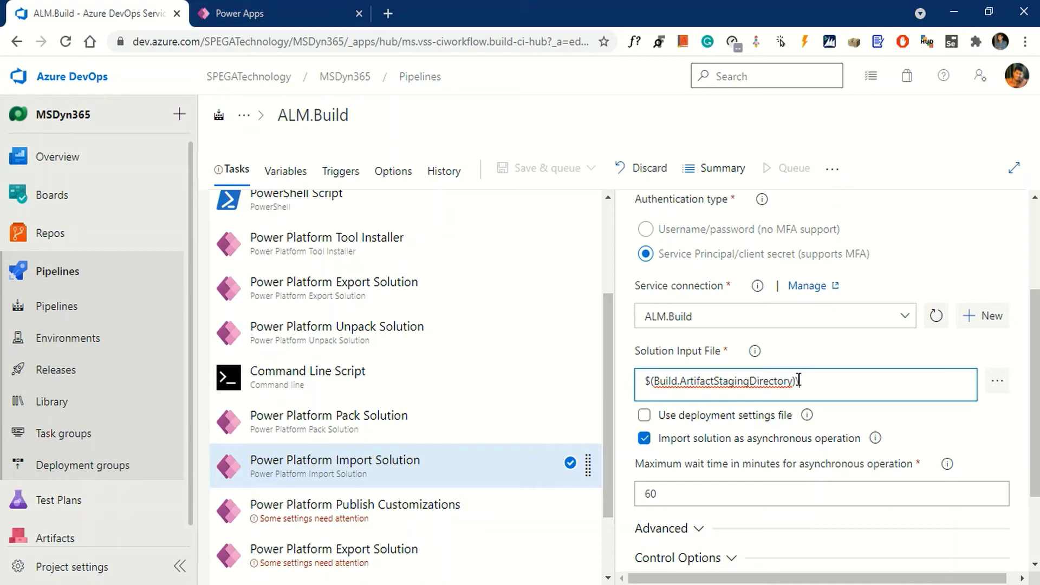
type("\\$(Solut")
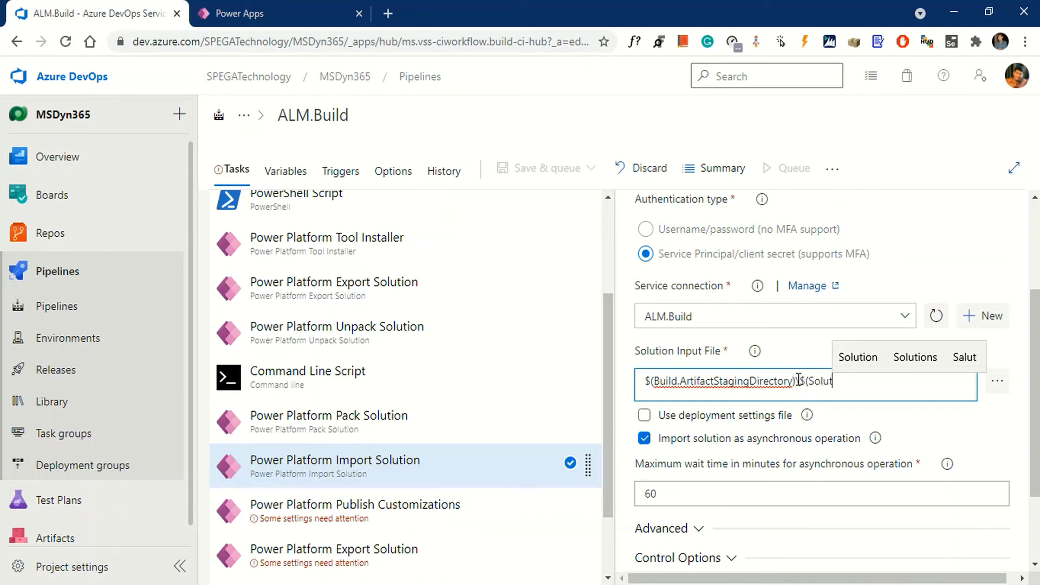
type("ionName")
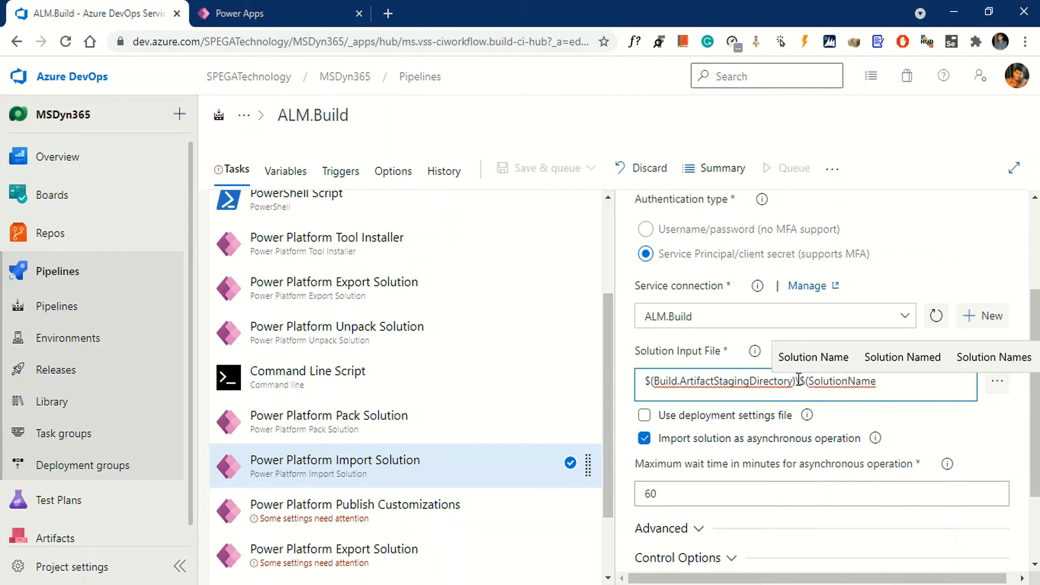
type(").")
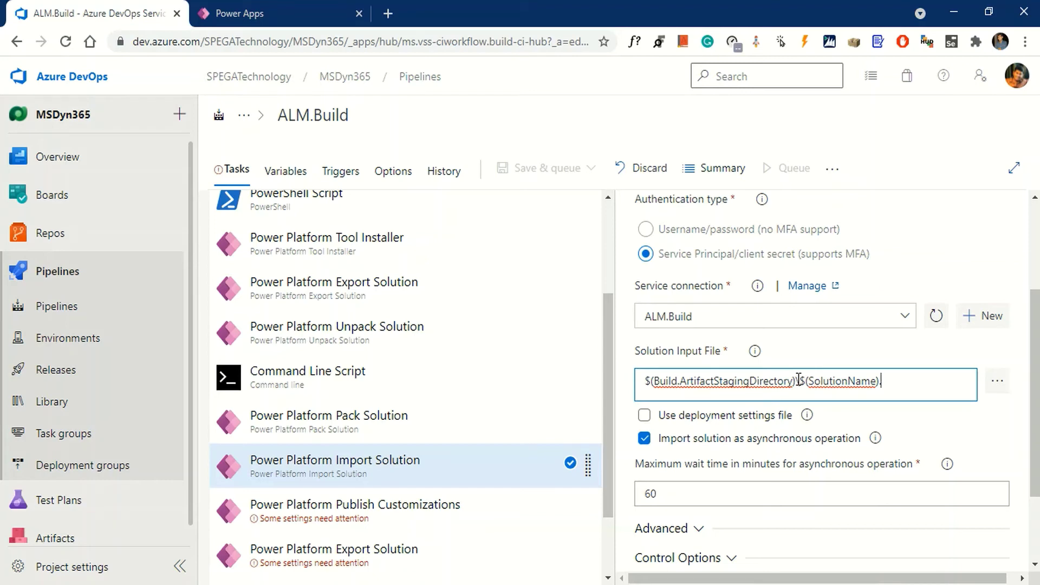
type("zip")
left_click(967, 425)
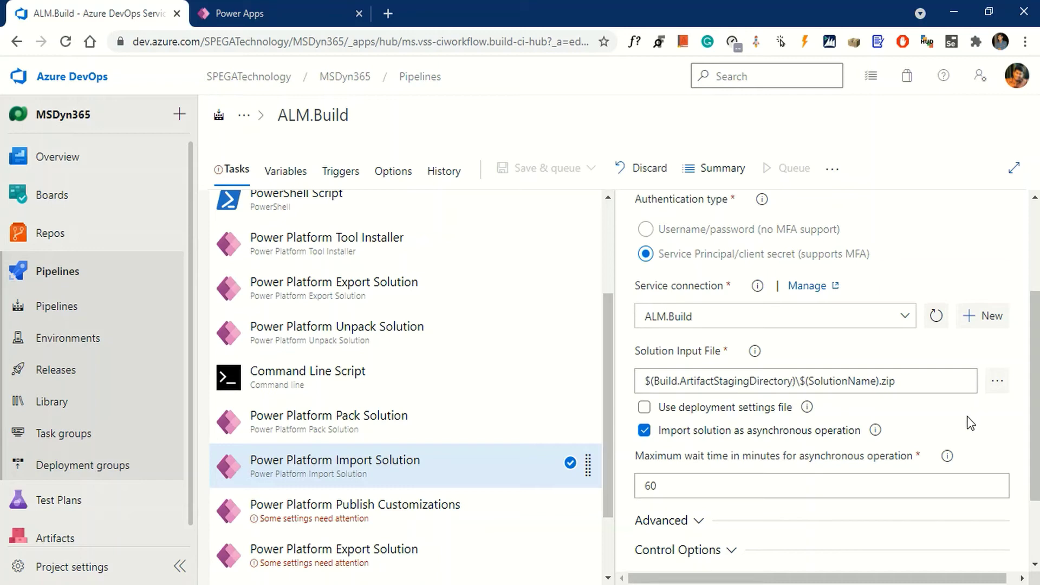
scroll(966, 415, "down", 1)
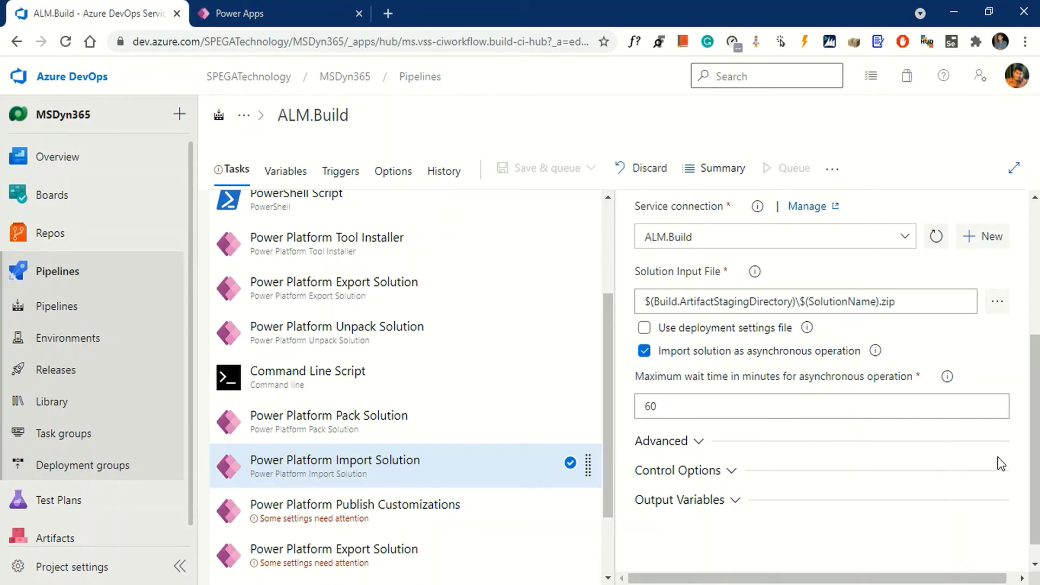
Step: Set the Power Platform Publish Customizations task to Service Principal/client secret authentication with the ALM.Build service connection
left_click(360, 518)
scroll(933, 402, "down", 2)
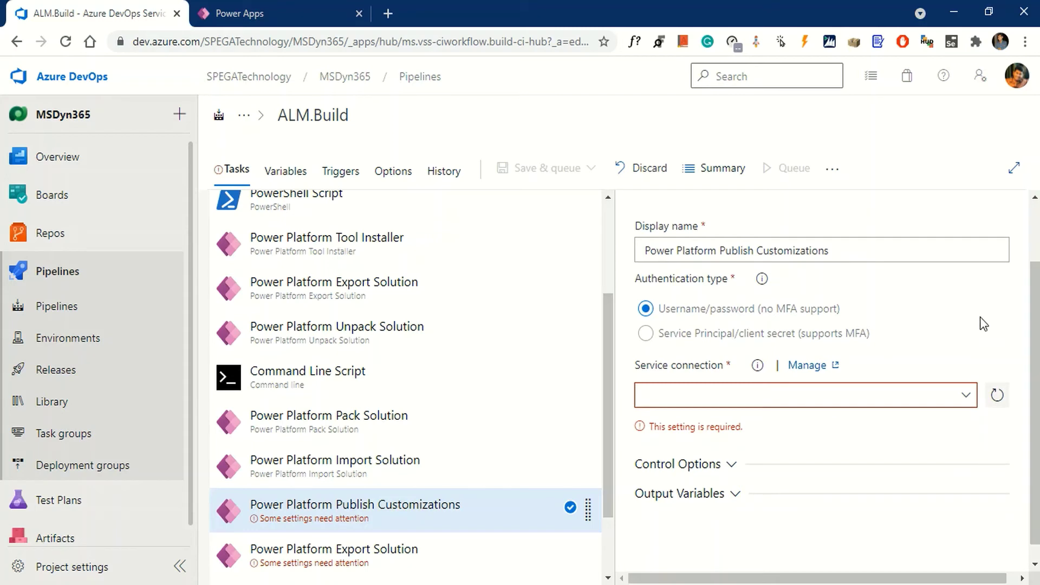
left_click(647, 340)
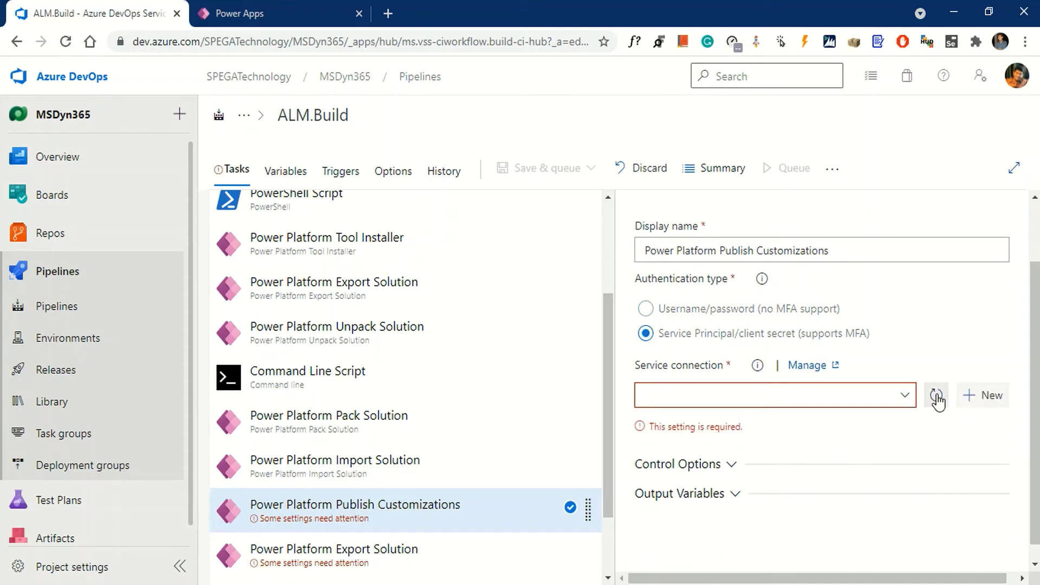
left_click(937, 396)
left_click(908, 400)
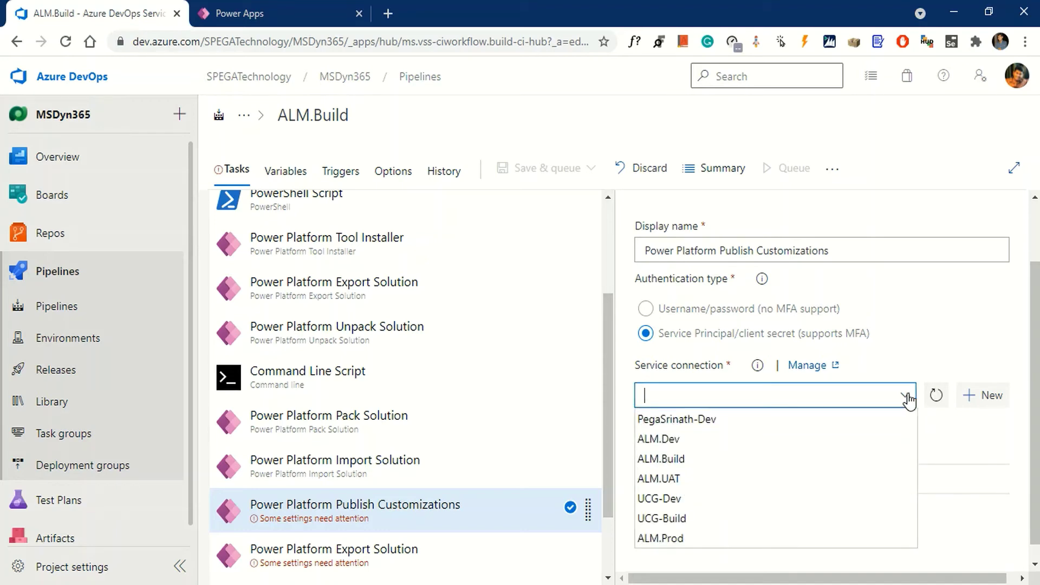
left_click(670, 460)
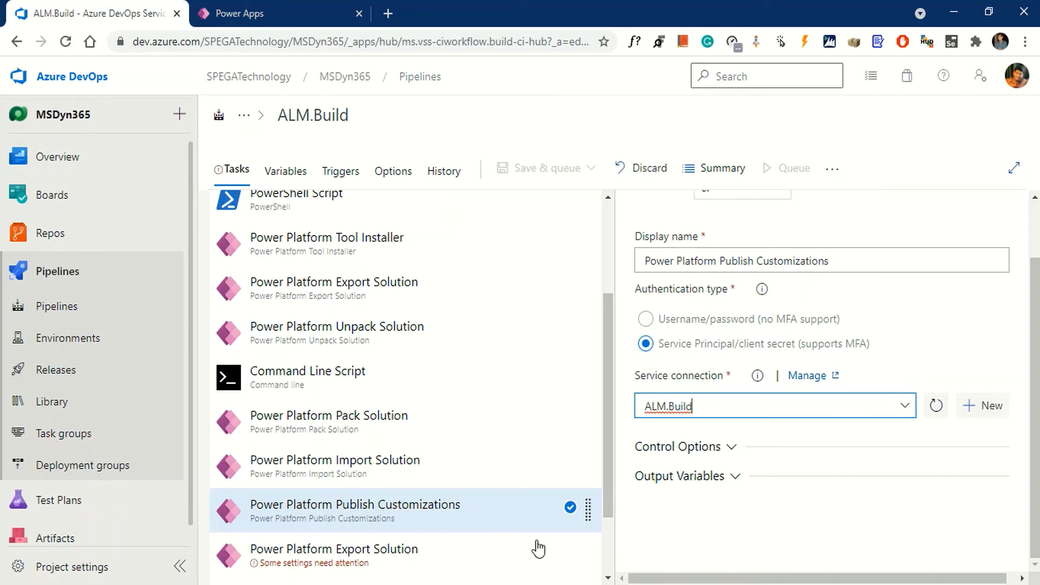
Step: Rename the first Export Solution task after Publish Customizations to Power Platform Unmanaged Export Solution
scroll(514, 548, "down", 2)
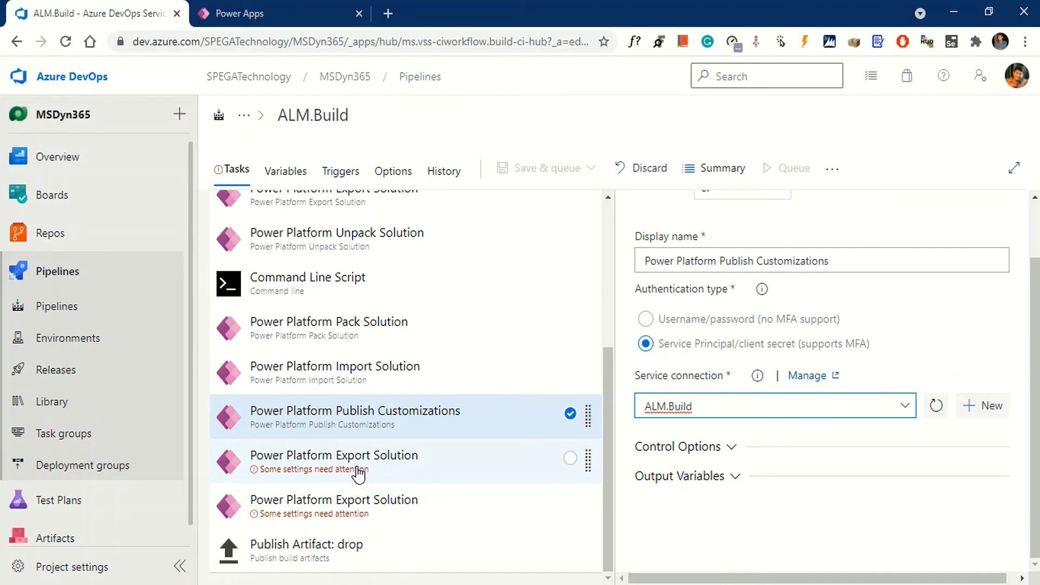
left_click(358, 475)
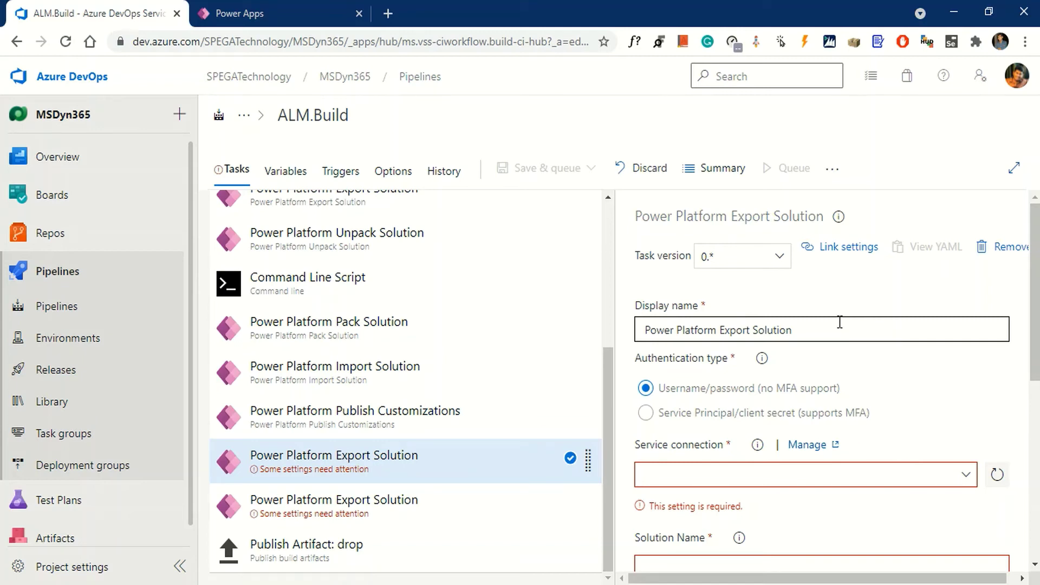
left_click(722, 332)
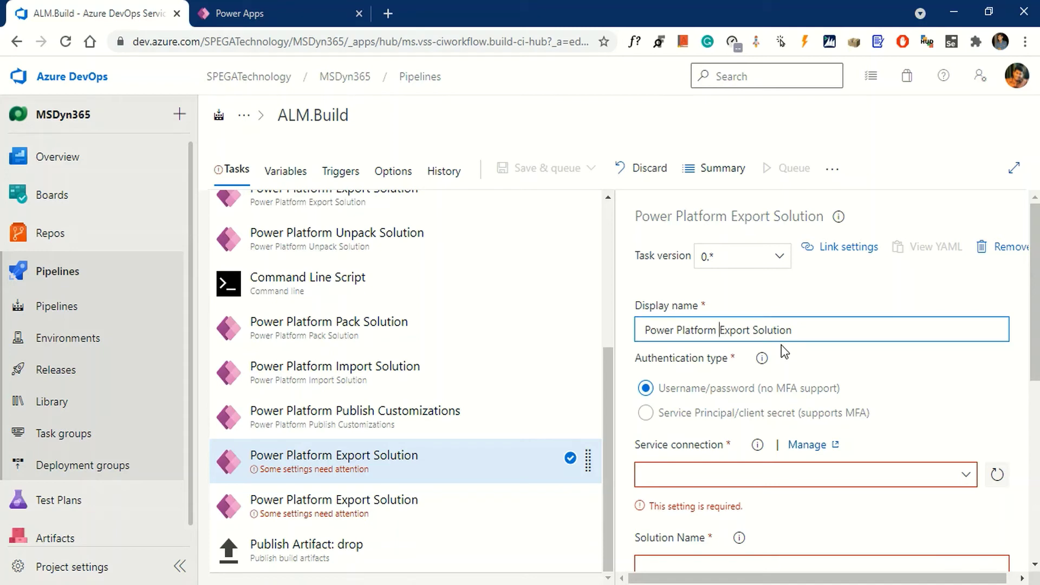
type("Un")
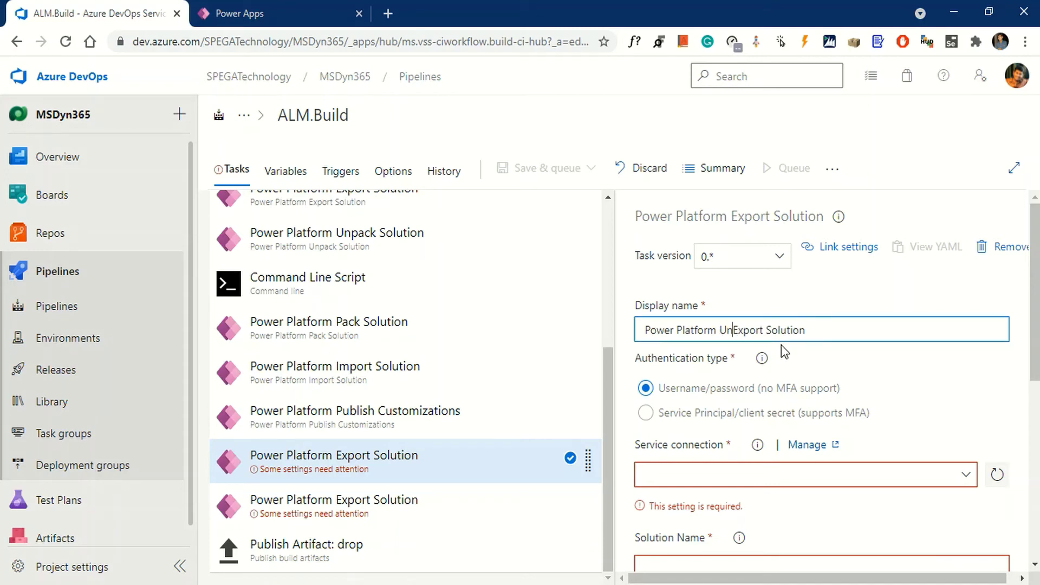
type("manag")
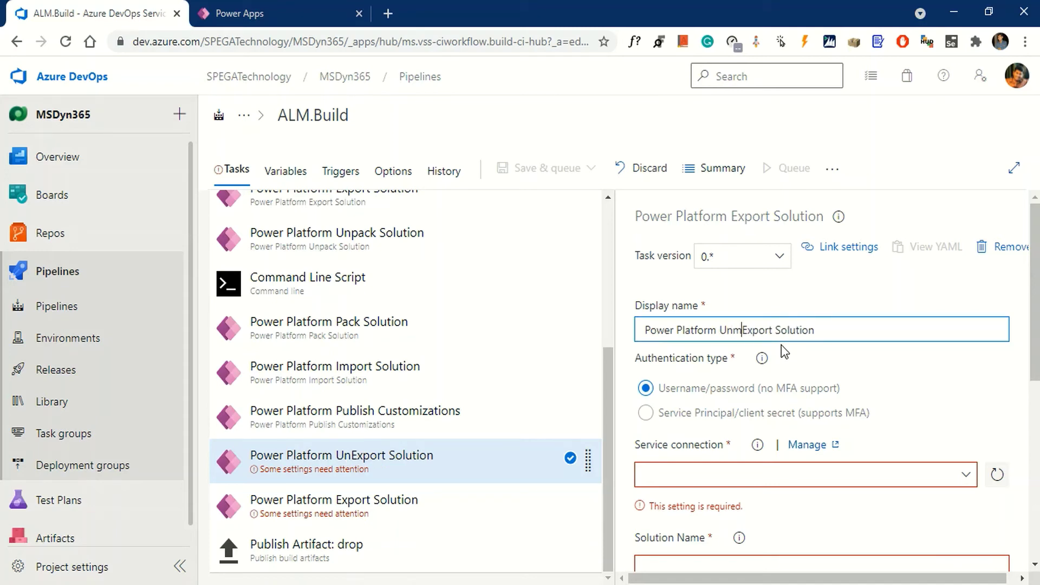
type("ed")
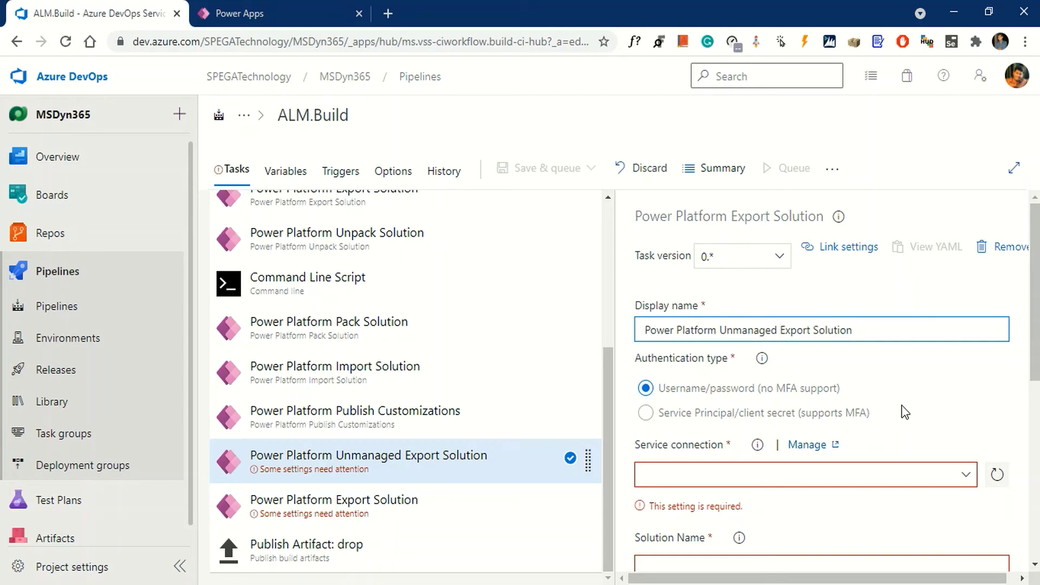
Step: Set the Power Platform Unmanaged Export Solution task to Service Principal/client secret authentication with the ALM.Build service connection
left_click(645, 415)
scroll(909, 401, "down", 1)
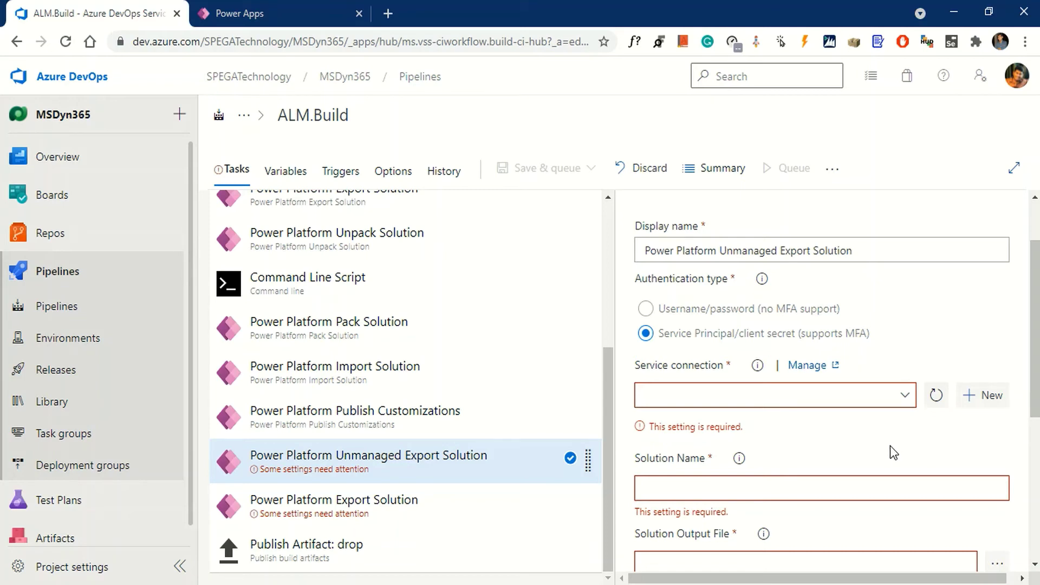
left_click(907, 395)
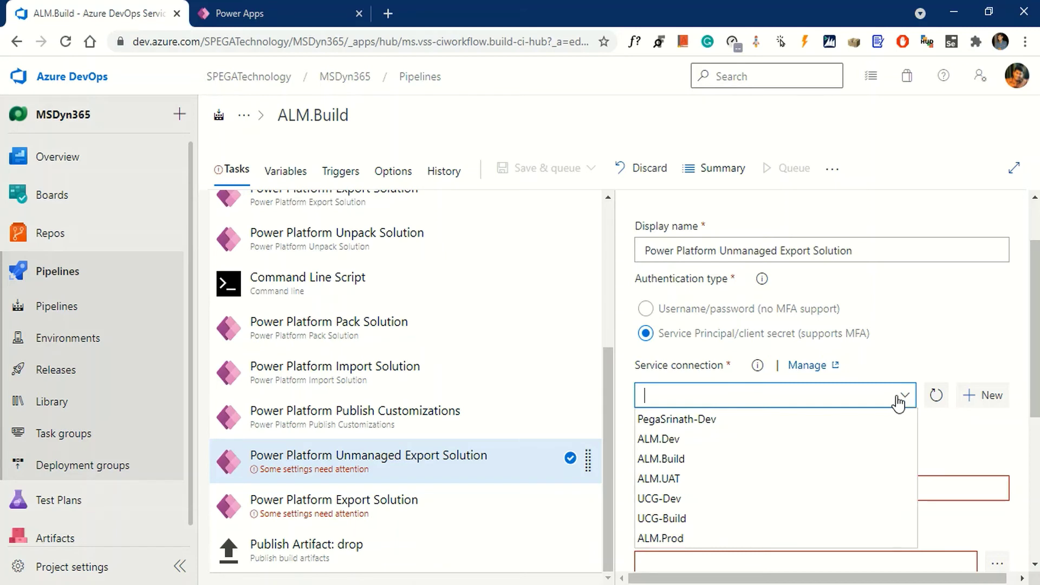
left_click(698, 459)
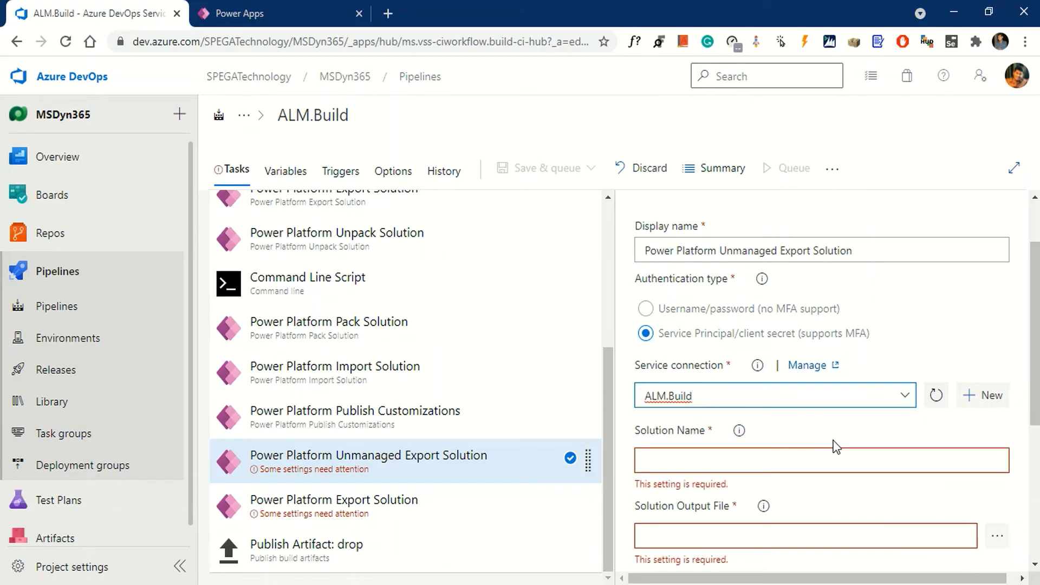
Step: Set the Solution Name of the Power Platform Unmanaged Export Solution task to $(SolutionName)
scroll(856, 442, "down", 1)
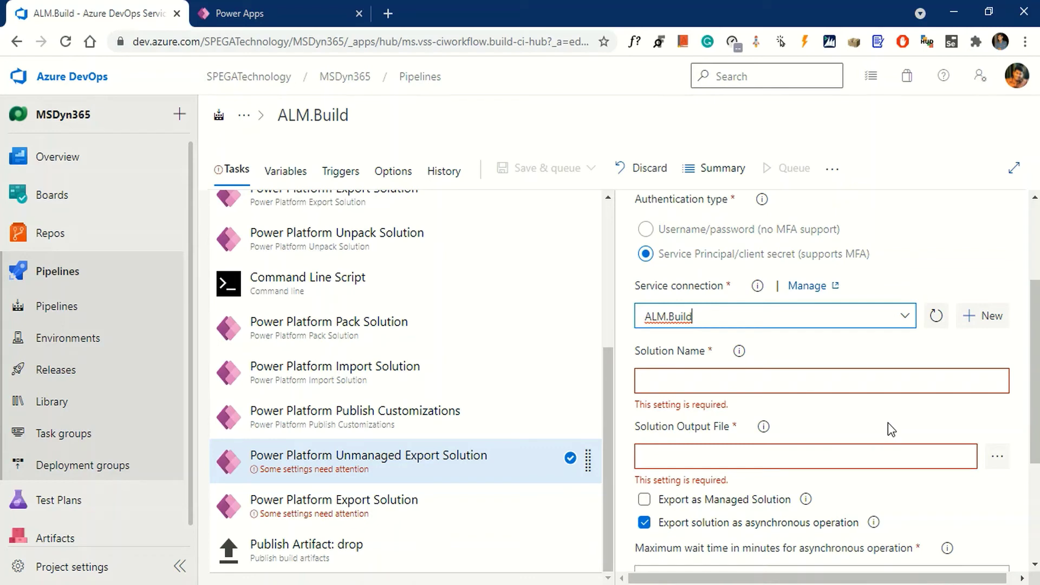
left_click(675, 381)
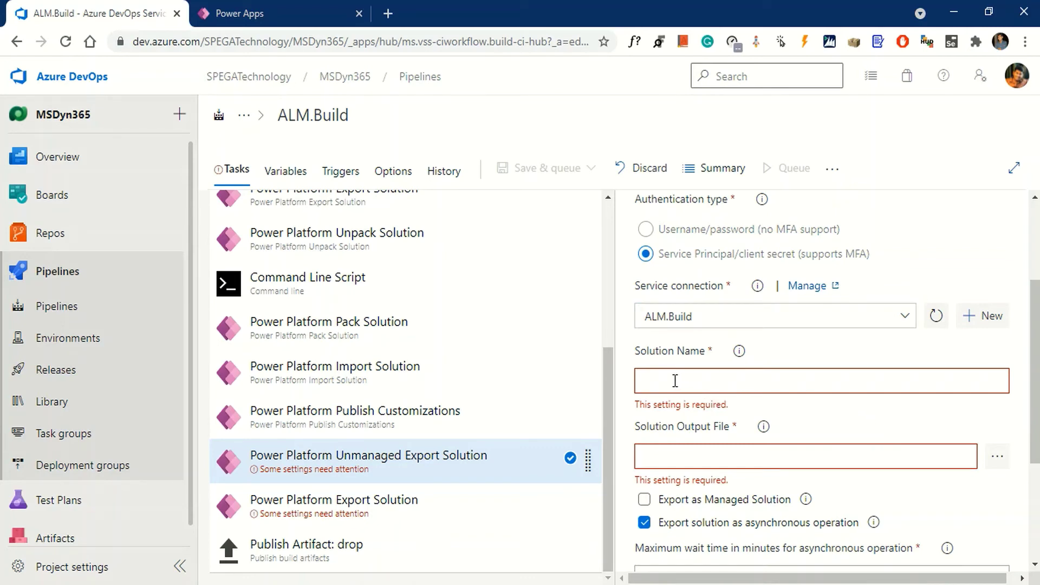
type("$(")
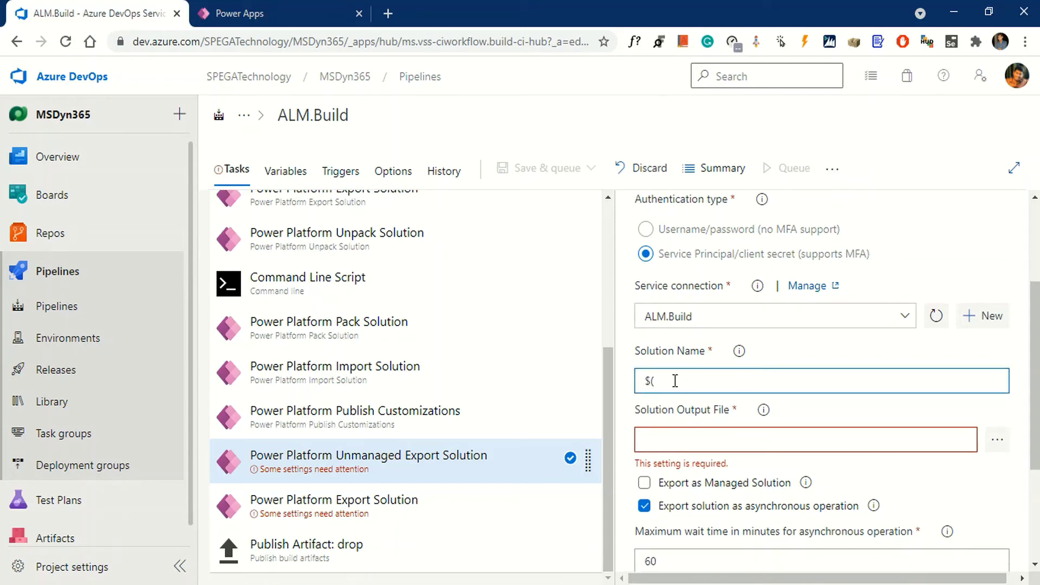
type("Solu")
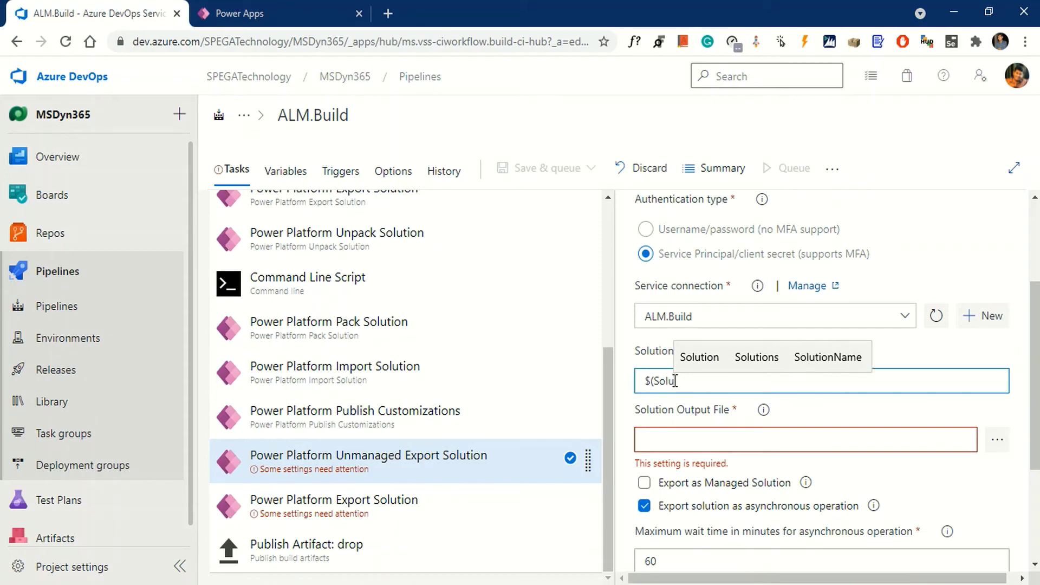
type("tionNa")
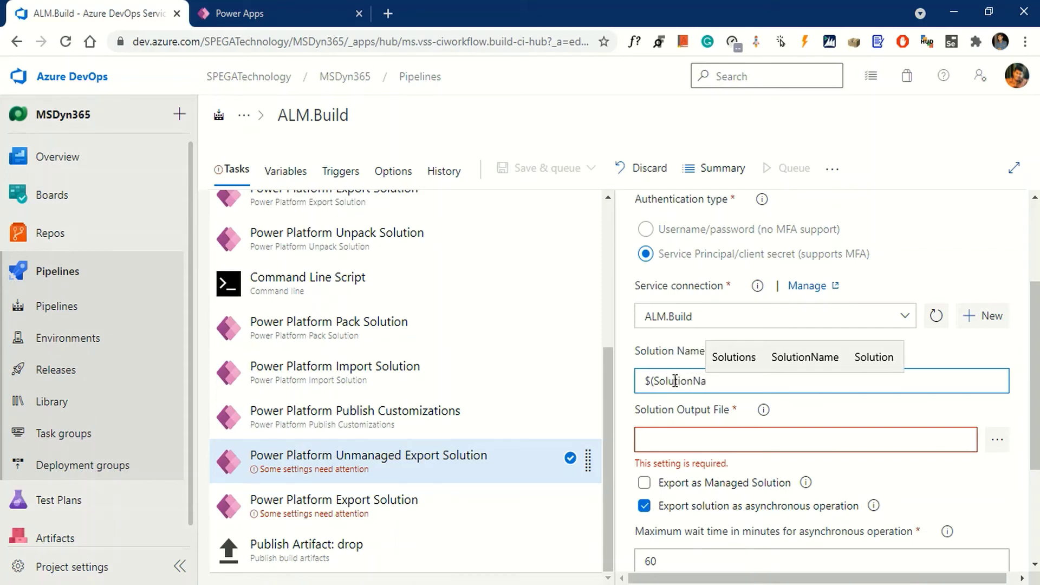
type("me)")
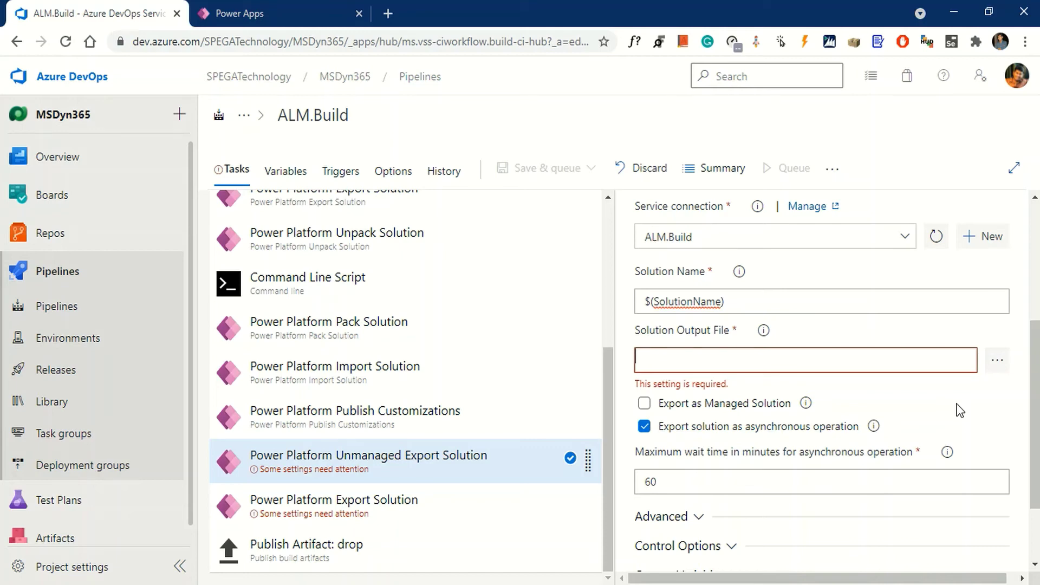
Step: Set the Solution Output File of the Power Platform Unmanaged Export Solution task to $(Build.ArtifactStagingDirectory)\$(SolutionName).zip
type("$")
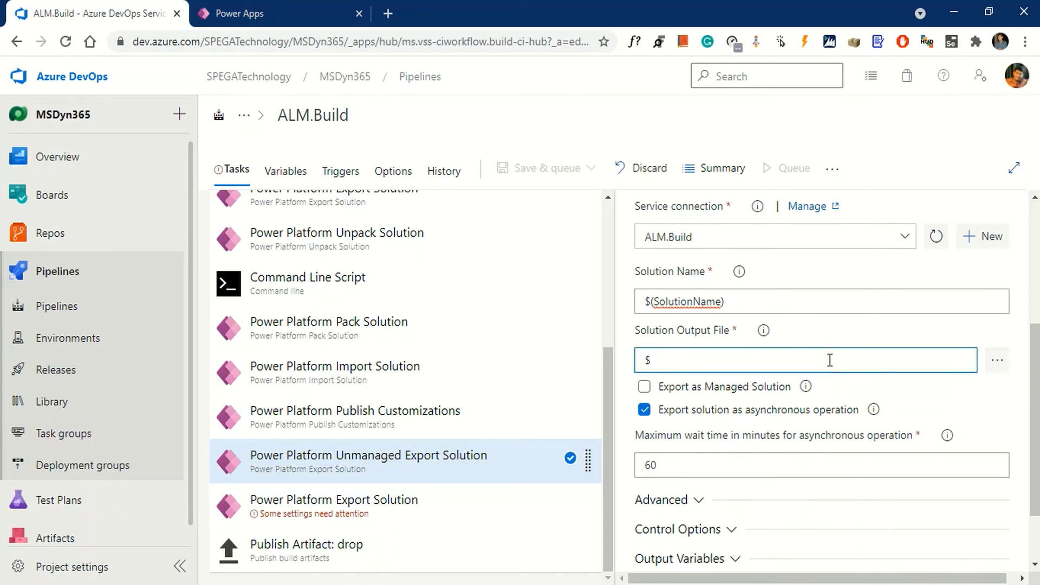
type("(Bu")
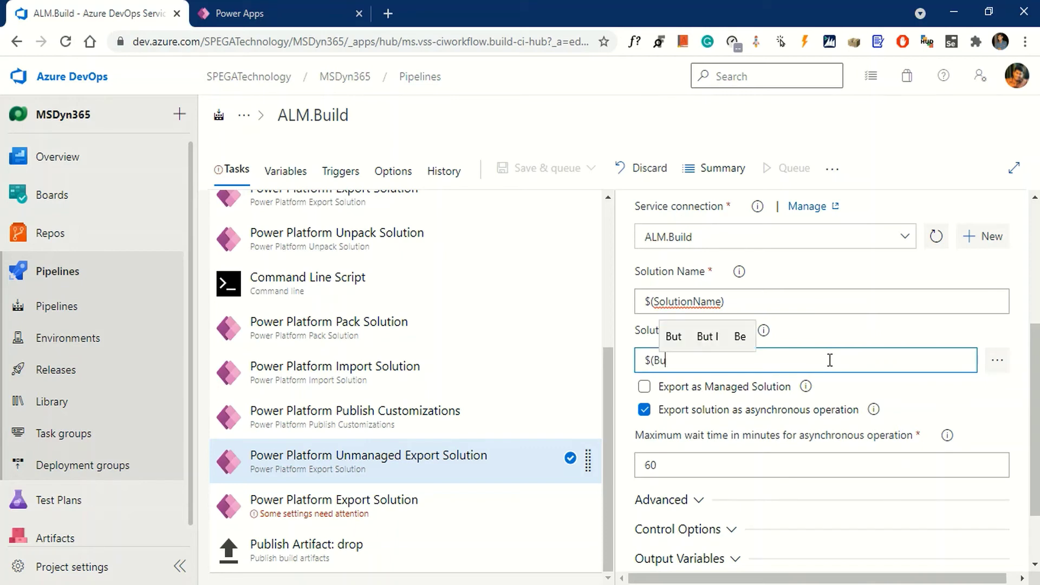
type("ild")
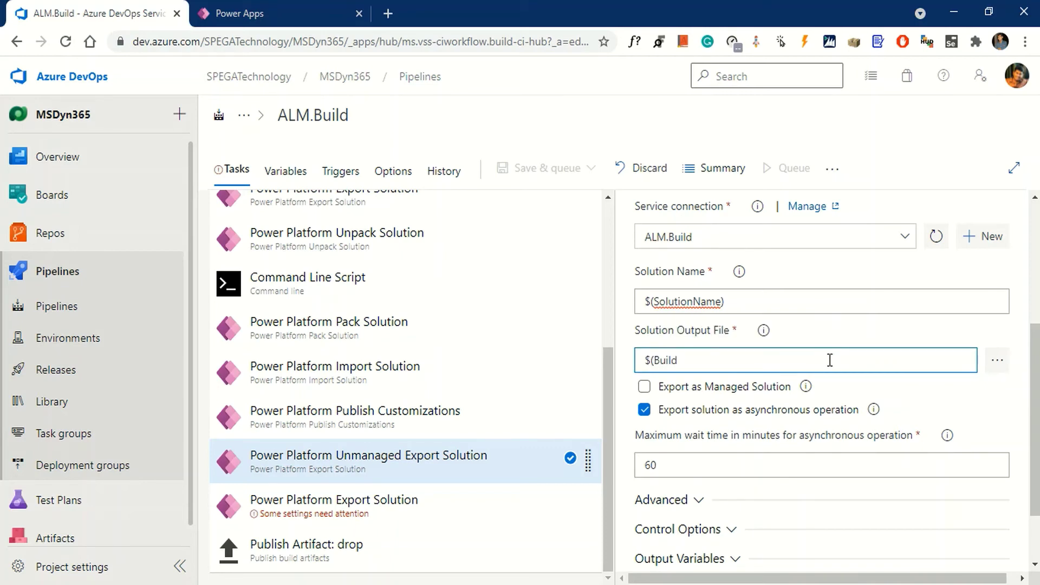
type(".Arti")
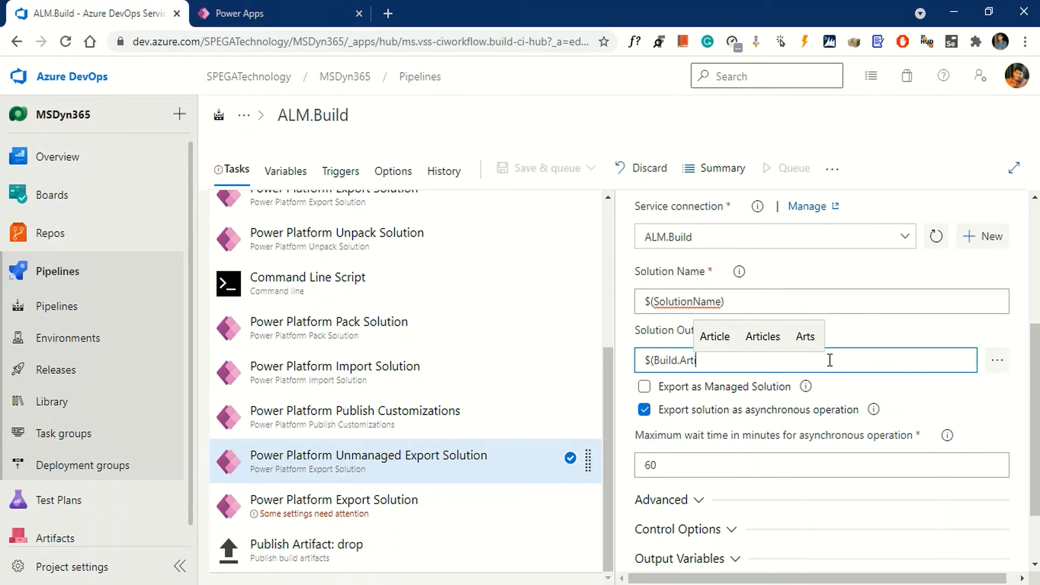
type("fact")
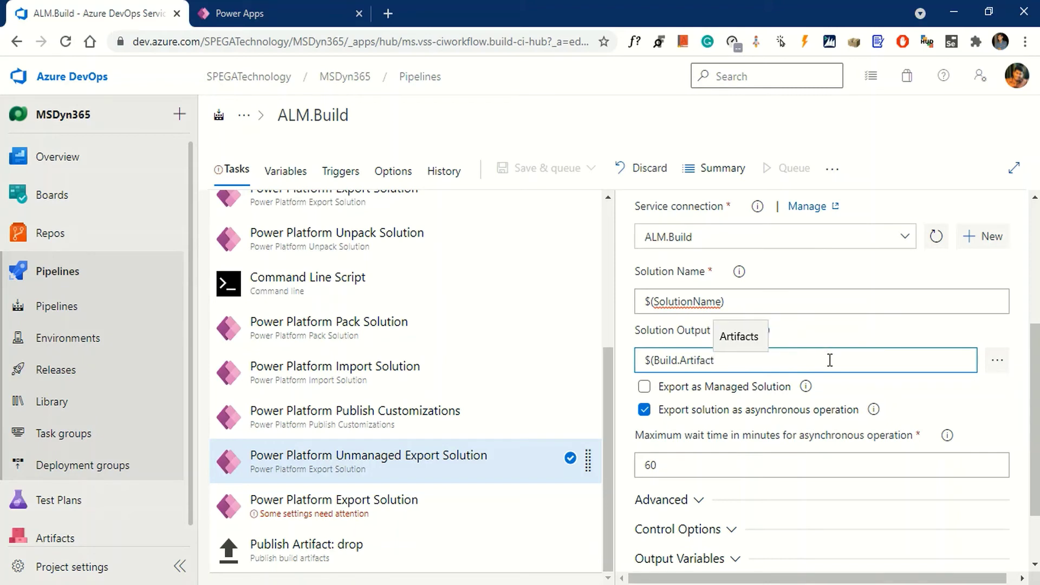
type("Sta")
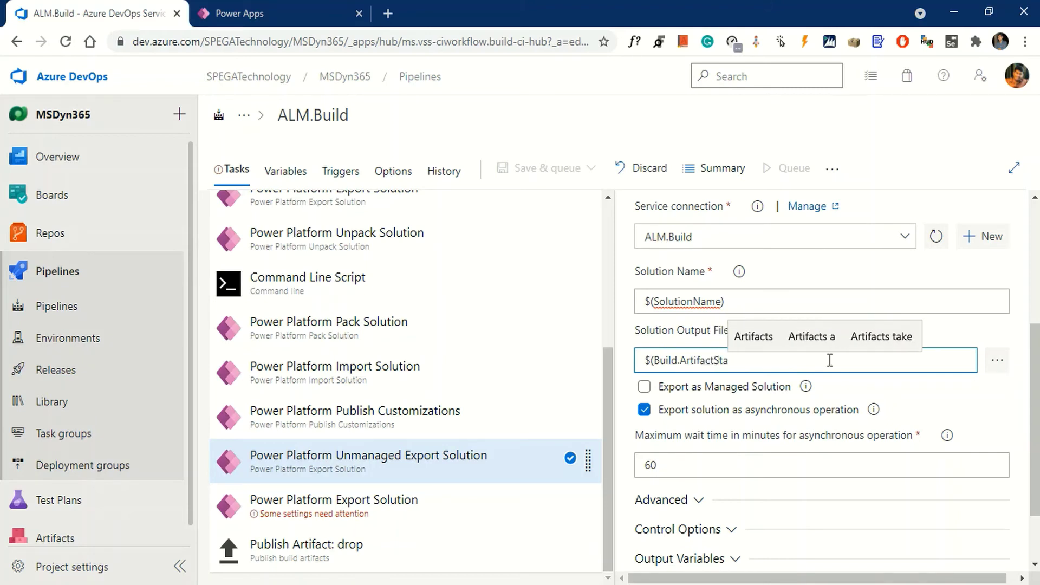
type("gin")
type("g")
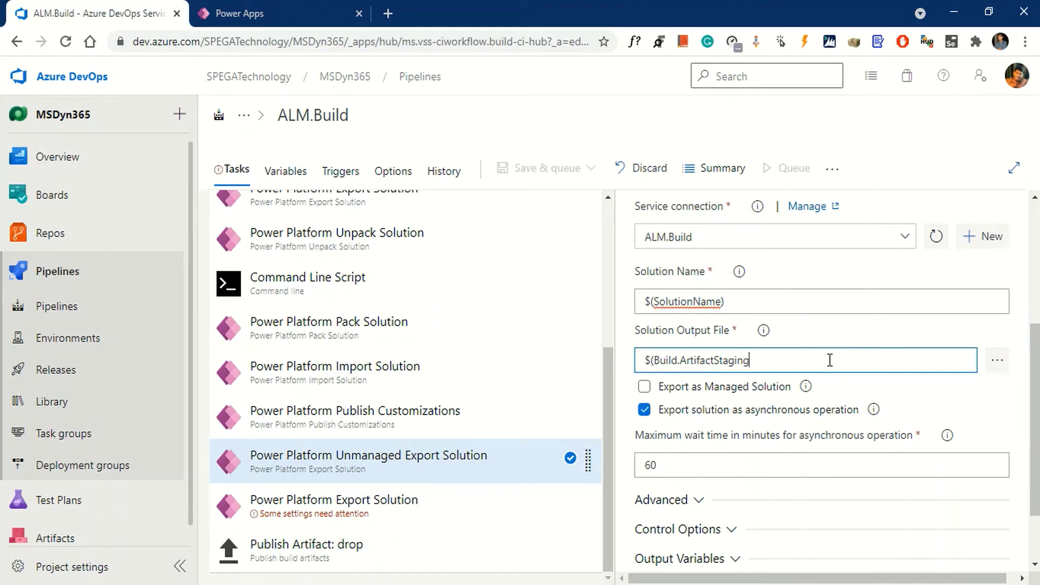
type("Dir")
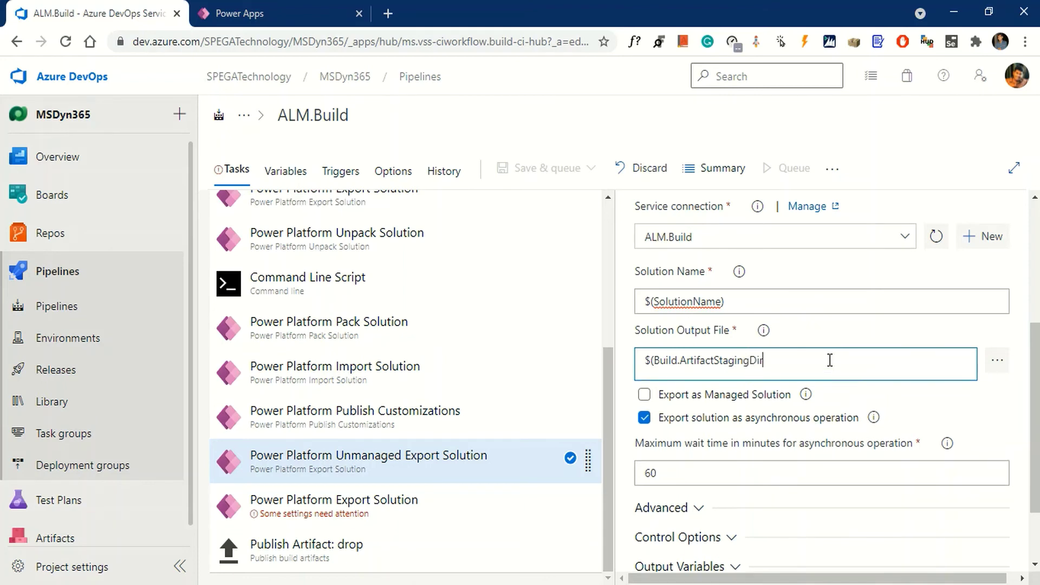
type("ectory)\\")
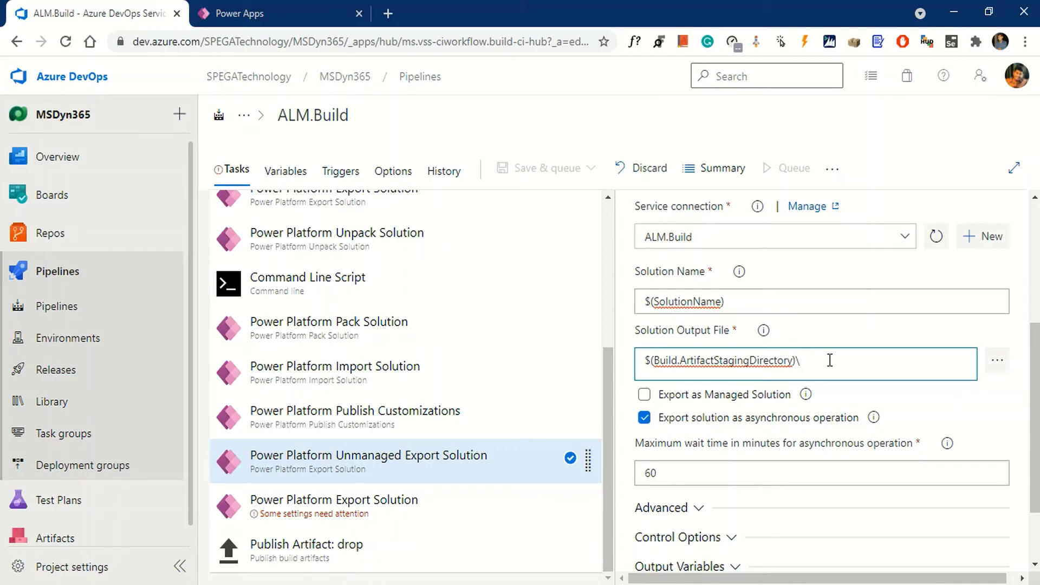
type("$(So")
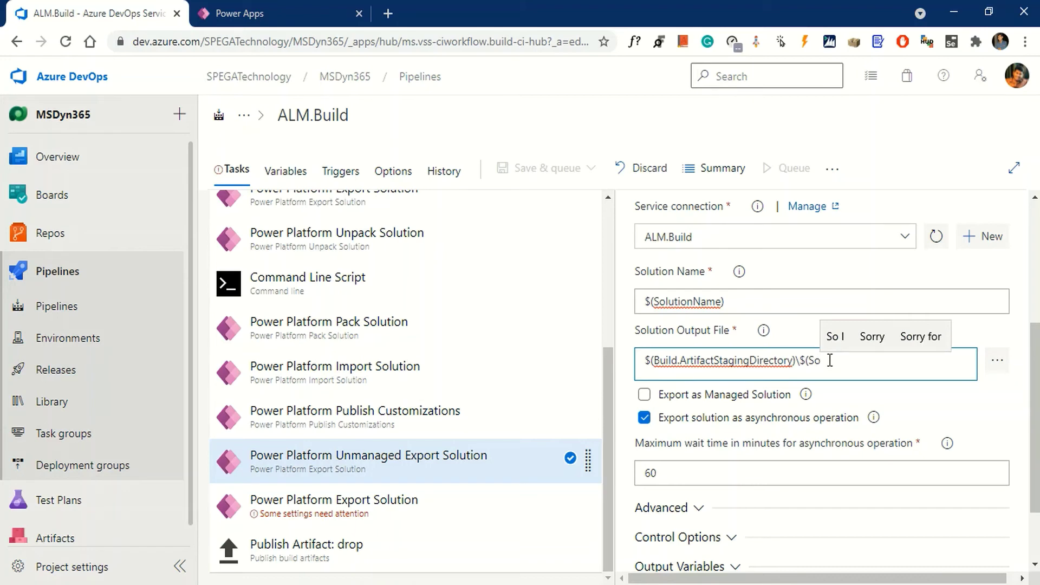
type("lution")
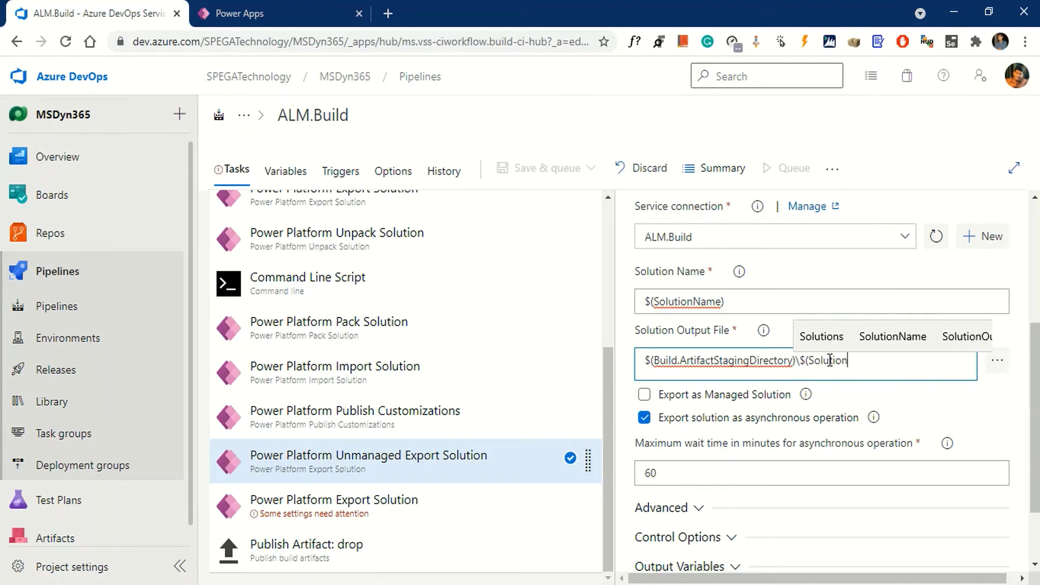
type("Name")
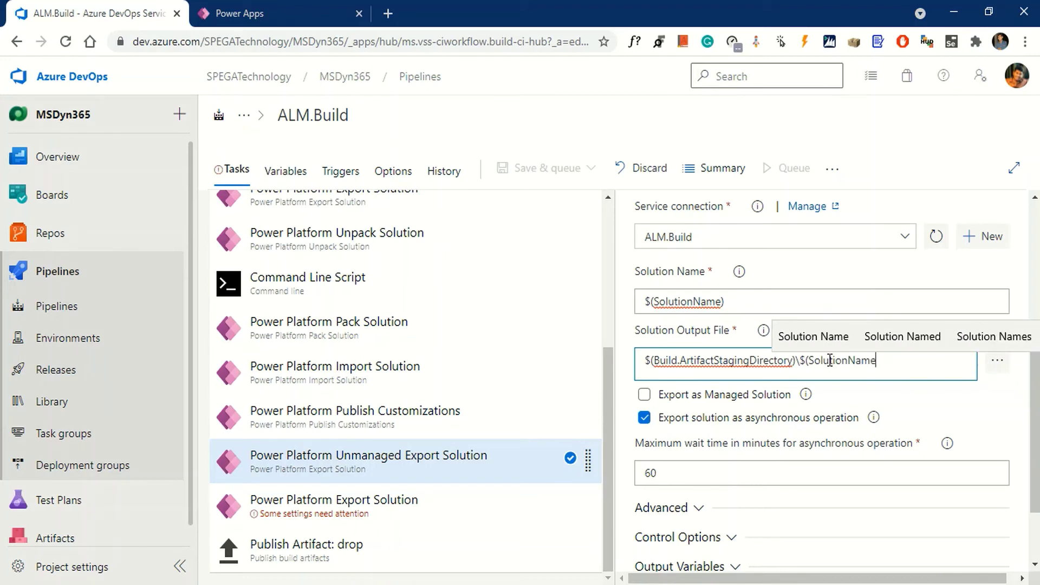
type(")")
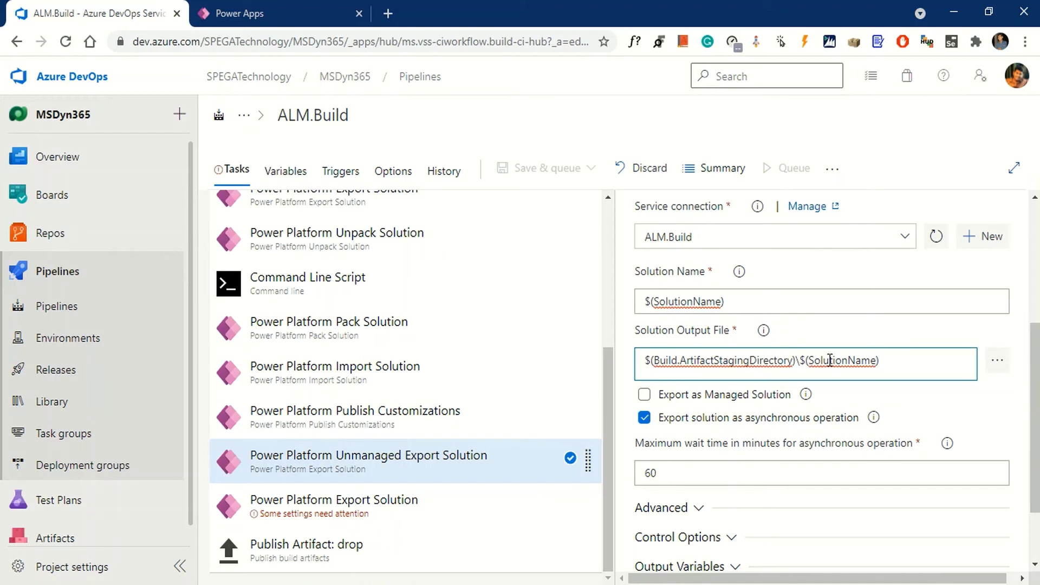
type(".zip")
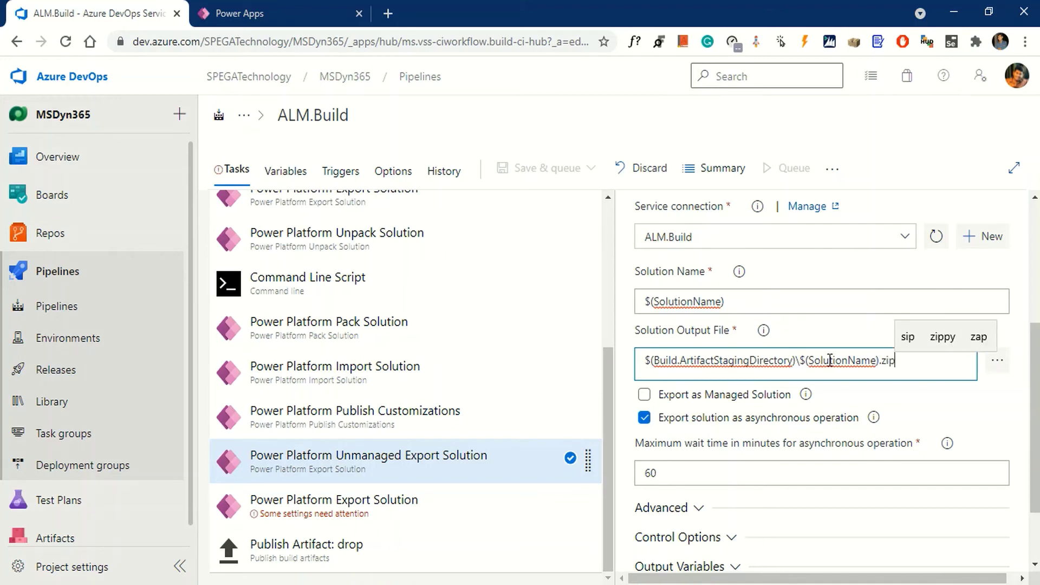
left_click(989, 409)
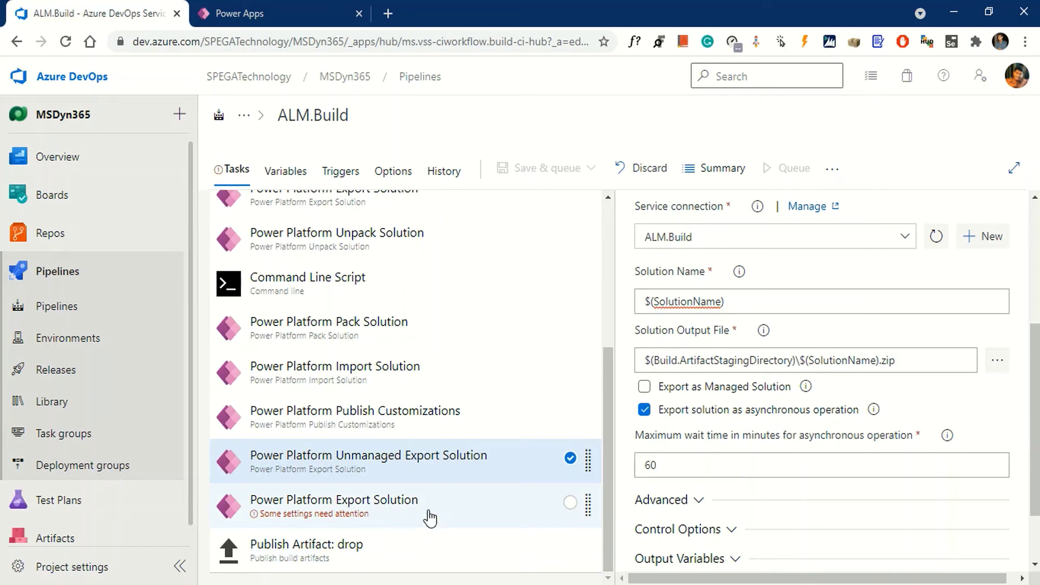
Step: Rename the Export Solution task just before Publish Artifact to Power Platform Managed Export Solution
left_click(396, 510)
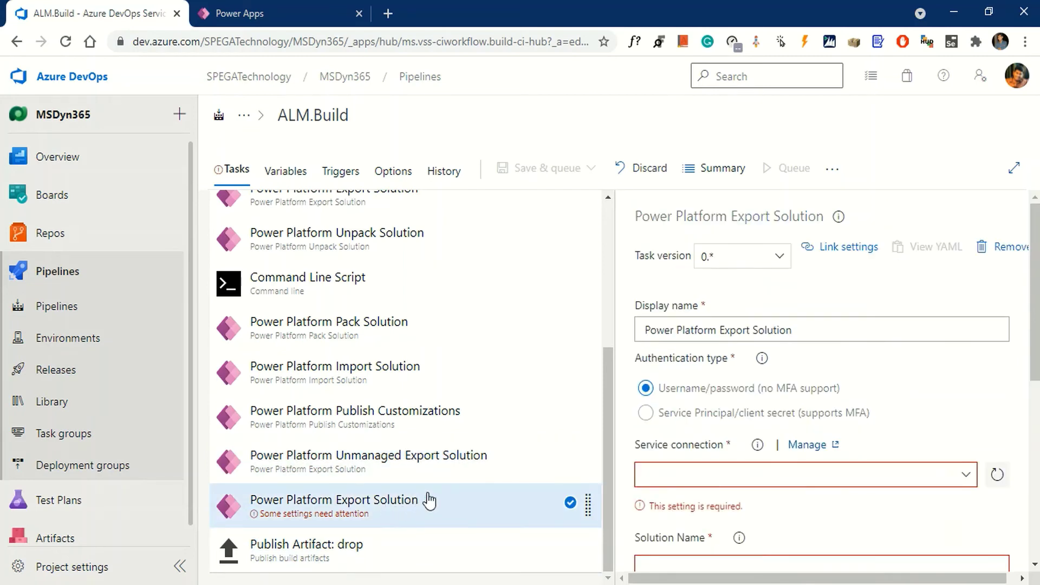
left_click(719, 329)
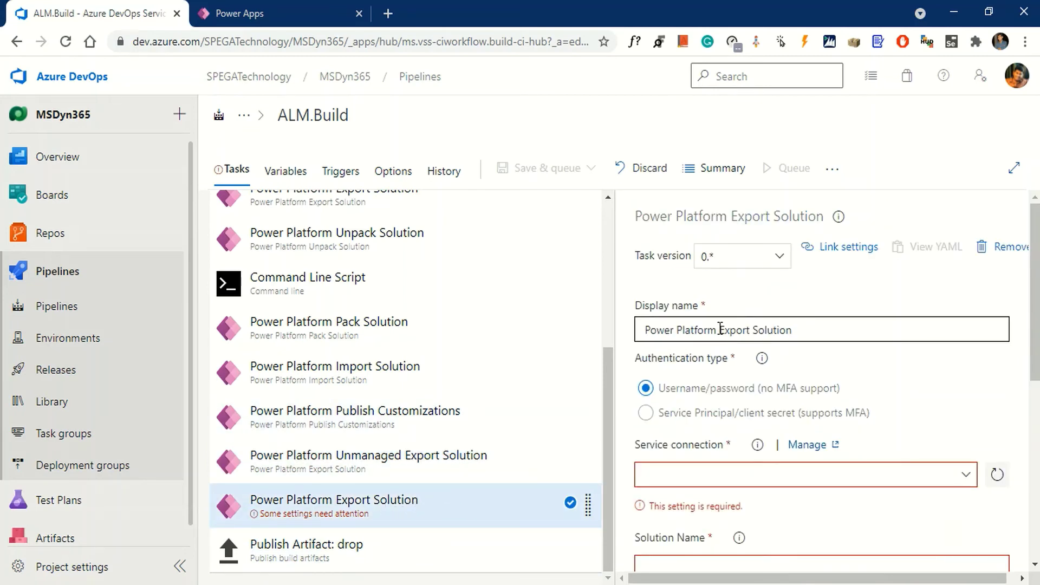
left_click(720, 330)
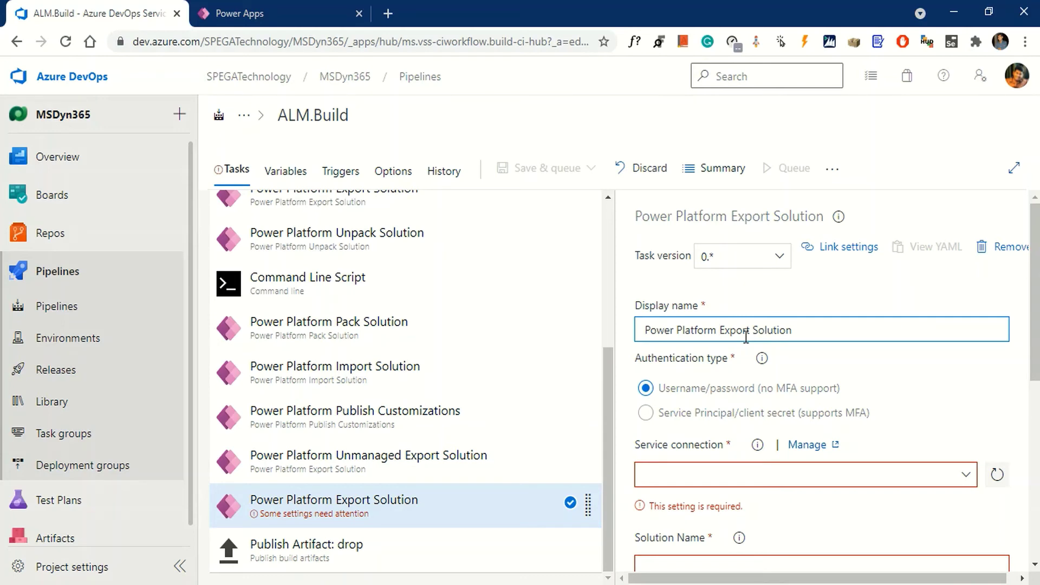
type("Mana")
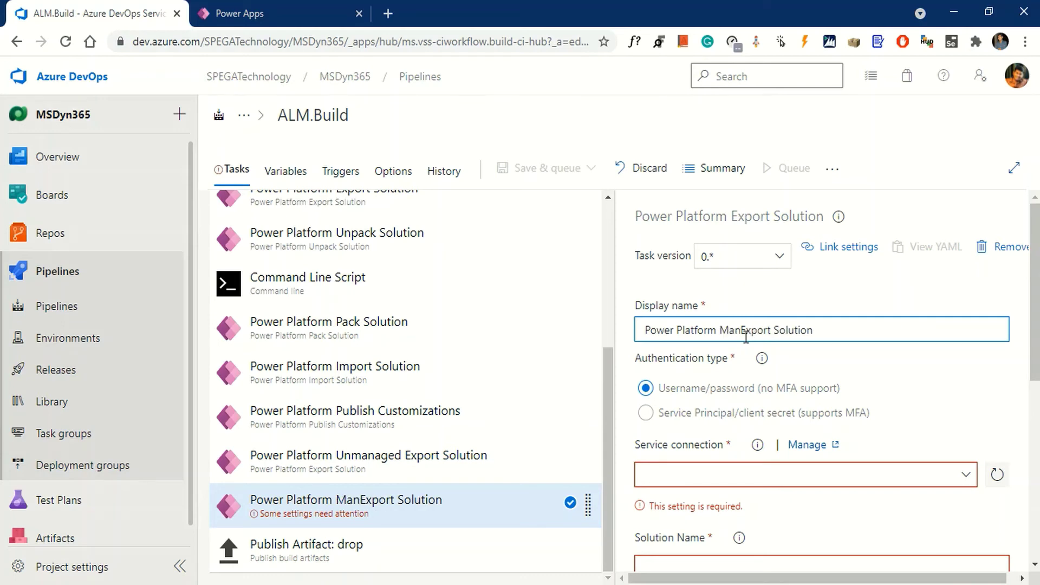
type("ged")
Step: Set the Power Platform Managed Export Solution task to Service Principal/client secret authentication with the ALM.Build service connection
scroll(924, 352, "down", 1)
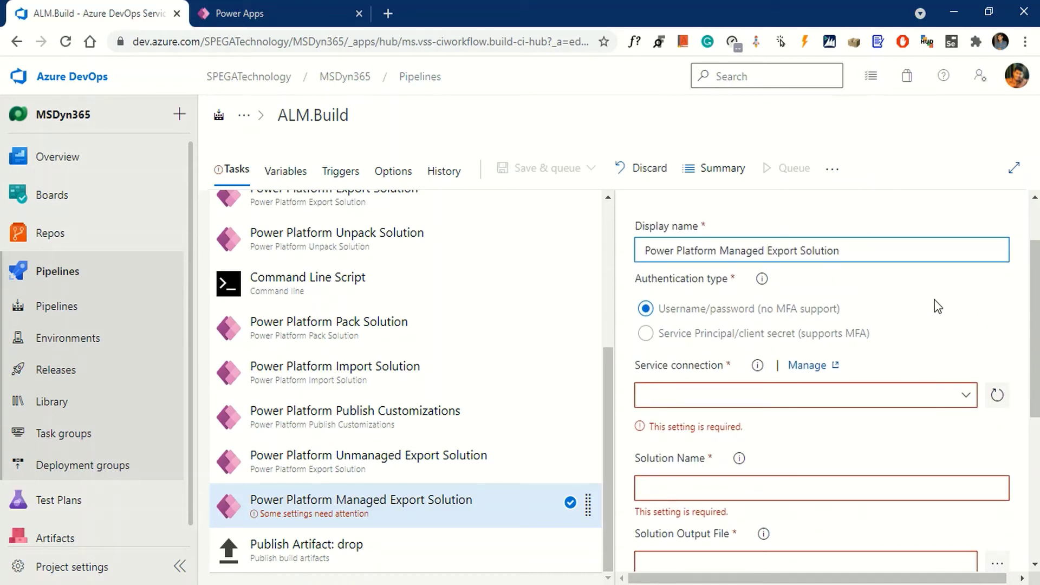
left_click(647, 334)
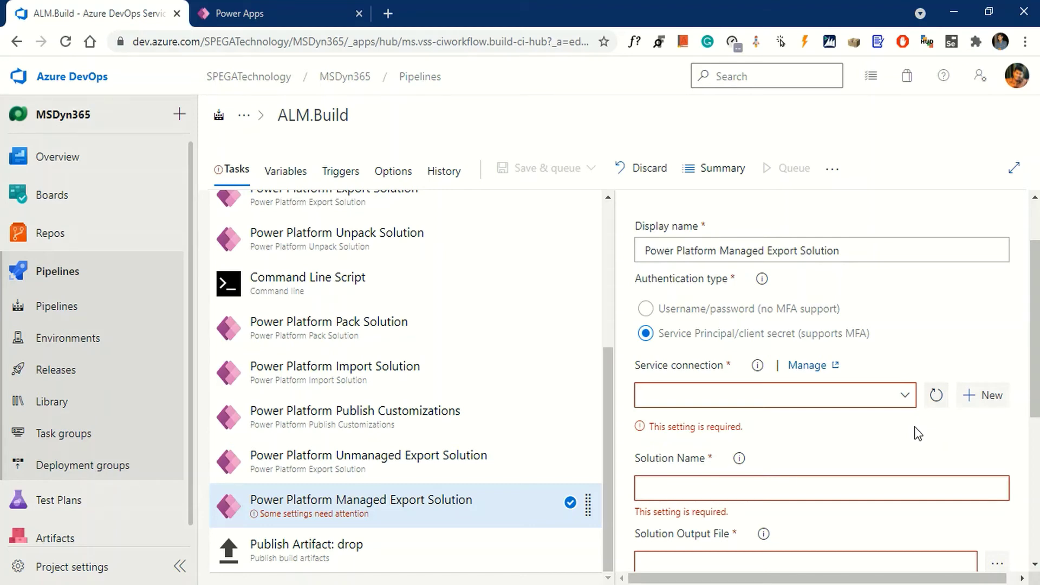
left_click(905, 398)
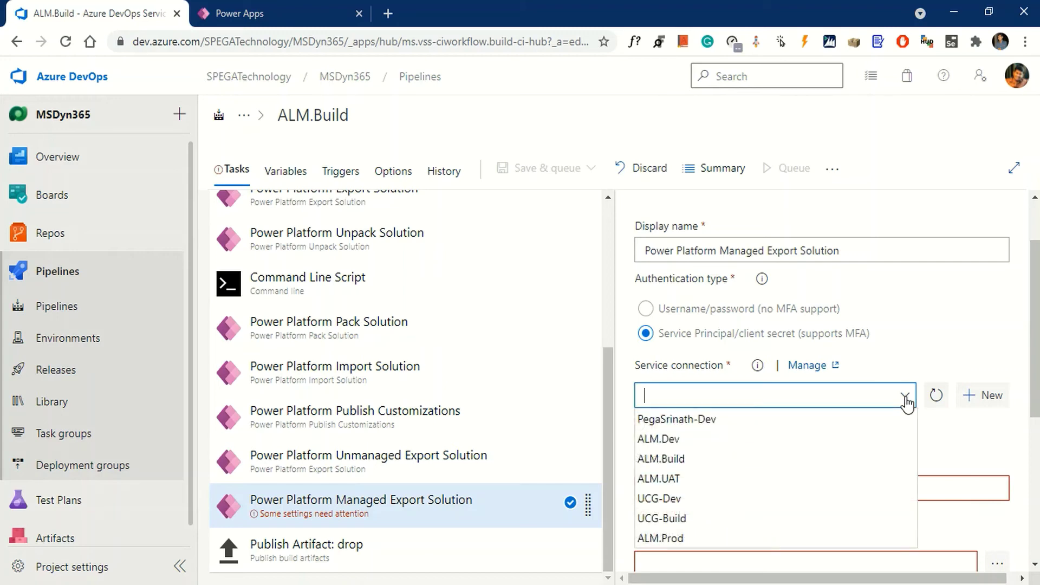
left_click(710, 458)
Step: Set the Solution Name of the Power Platform Managed Export Solution task to $(SolutionName)
scroll(855, 436, "down", 3)
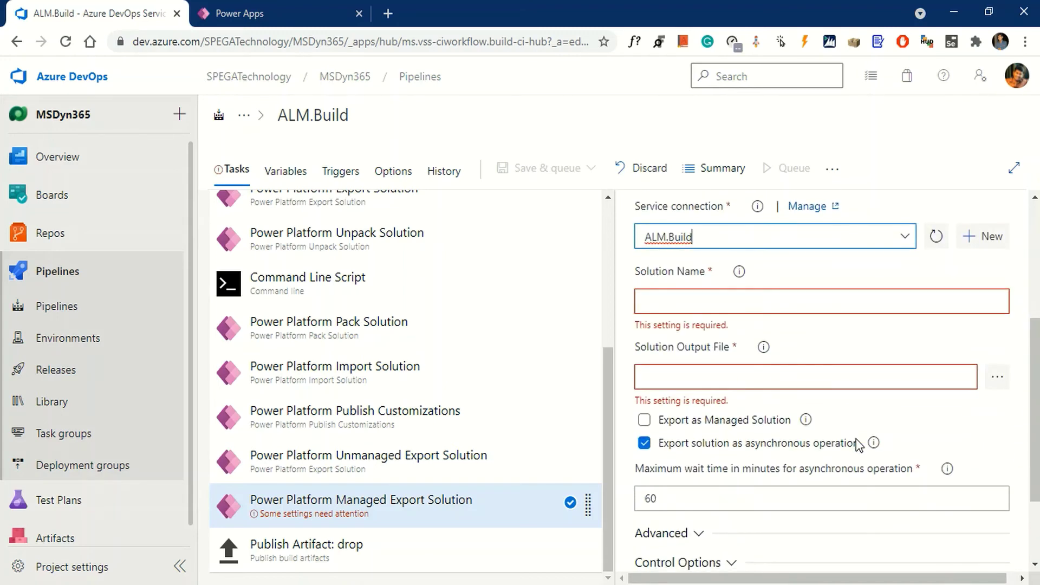
left_click(764, 296)
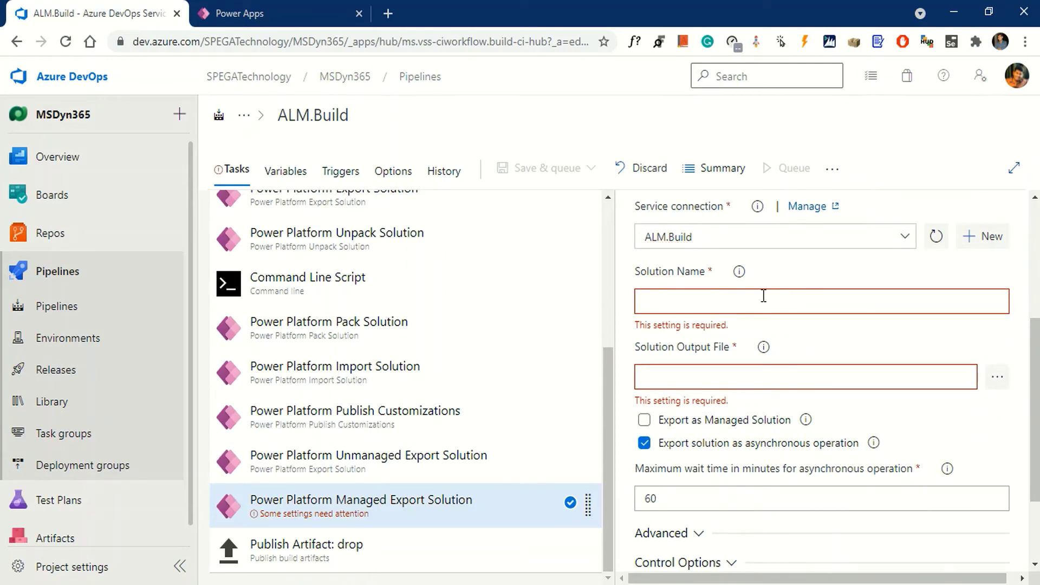
type("$(")
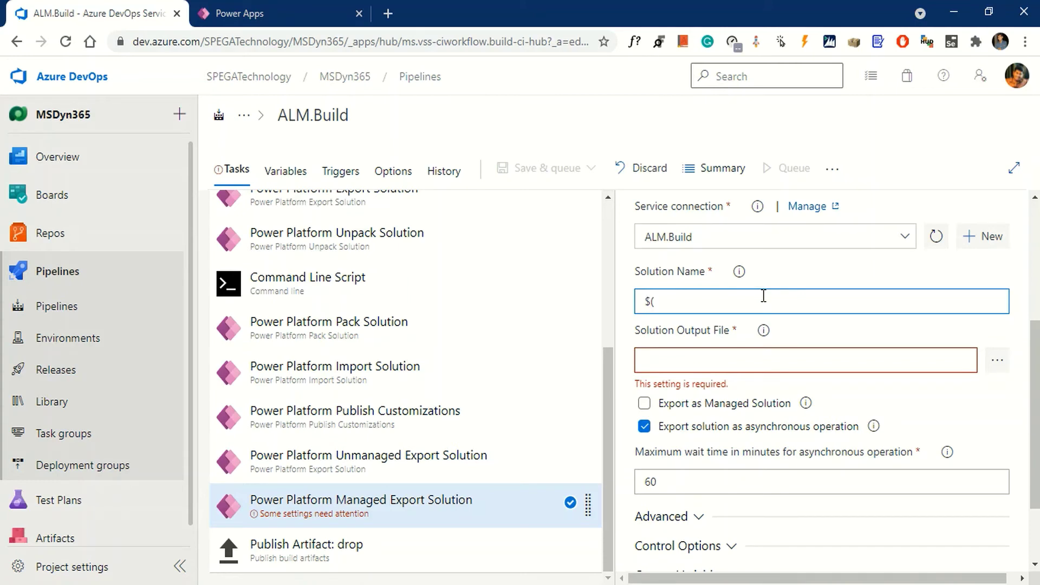
type("Solutio")
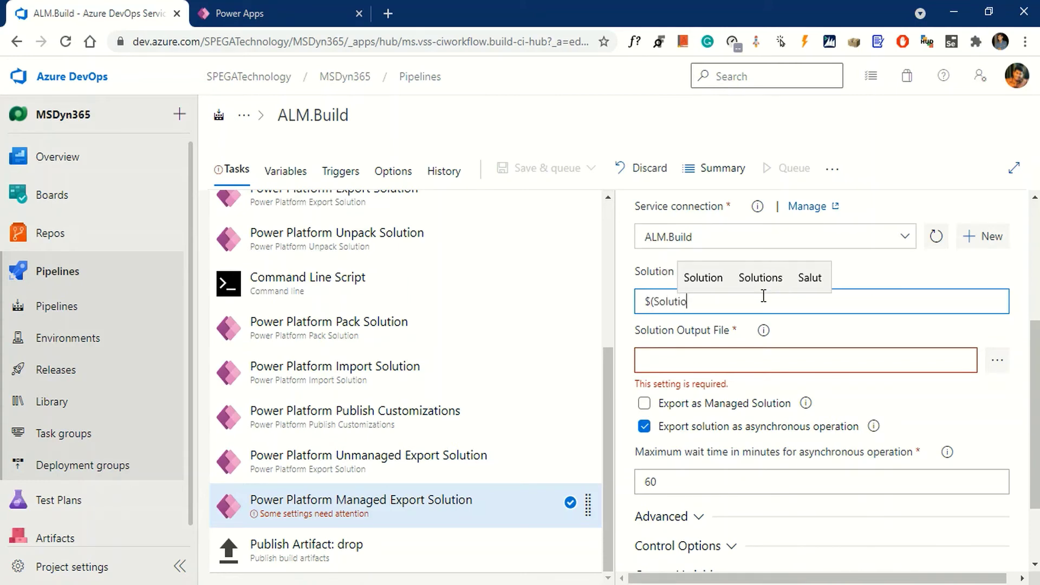
type("nName")
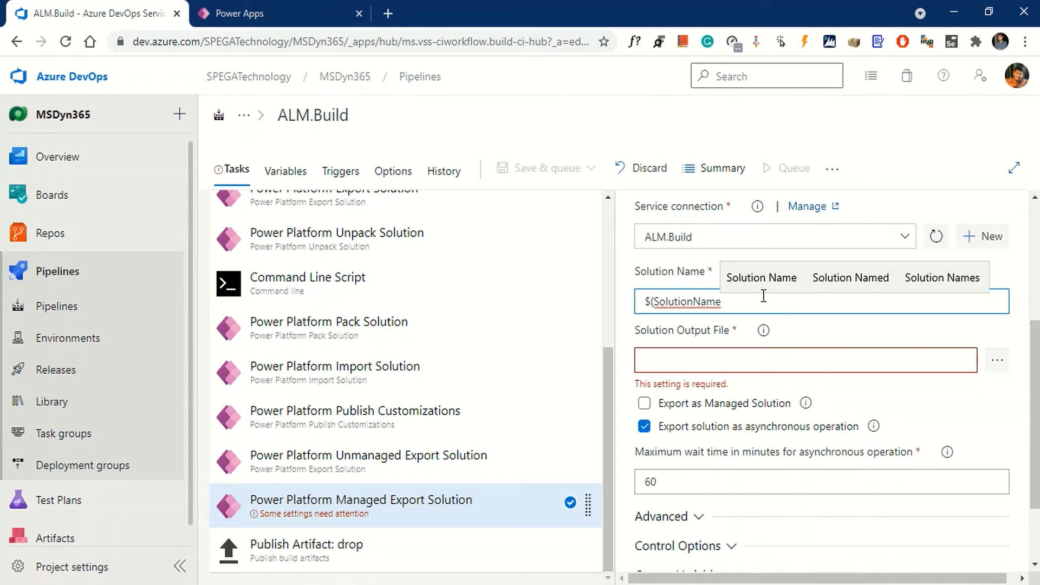
type(")")
Step: Set the Solution Output File of the Power Platform Managed Export Solution task to $(Build.ArtifactStagingDirectory)\$(SolutionName)_managed.zip
left_click(859, 358)
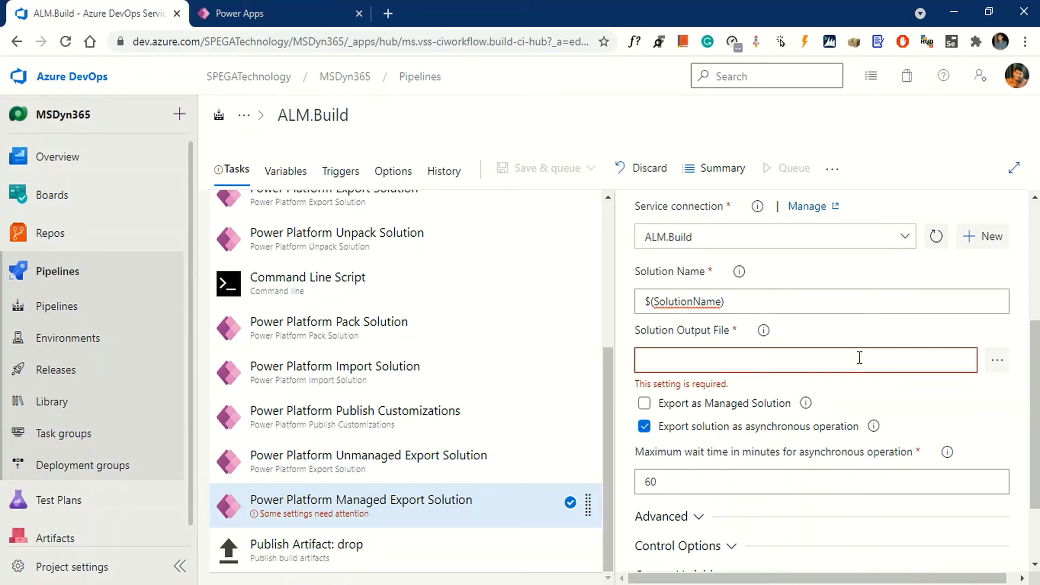
type("$")
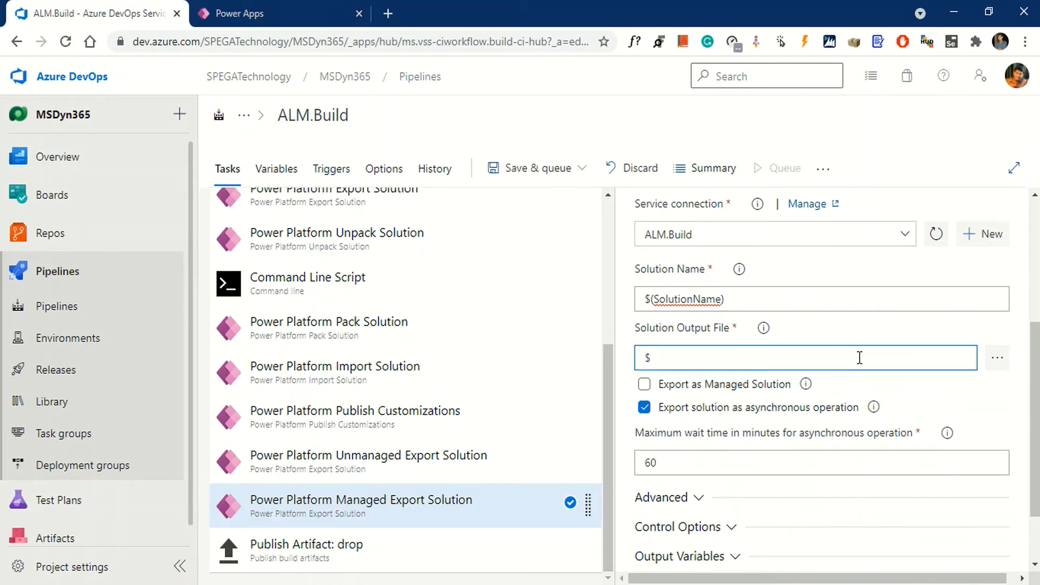
type("(Build.Artifact")
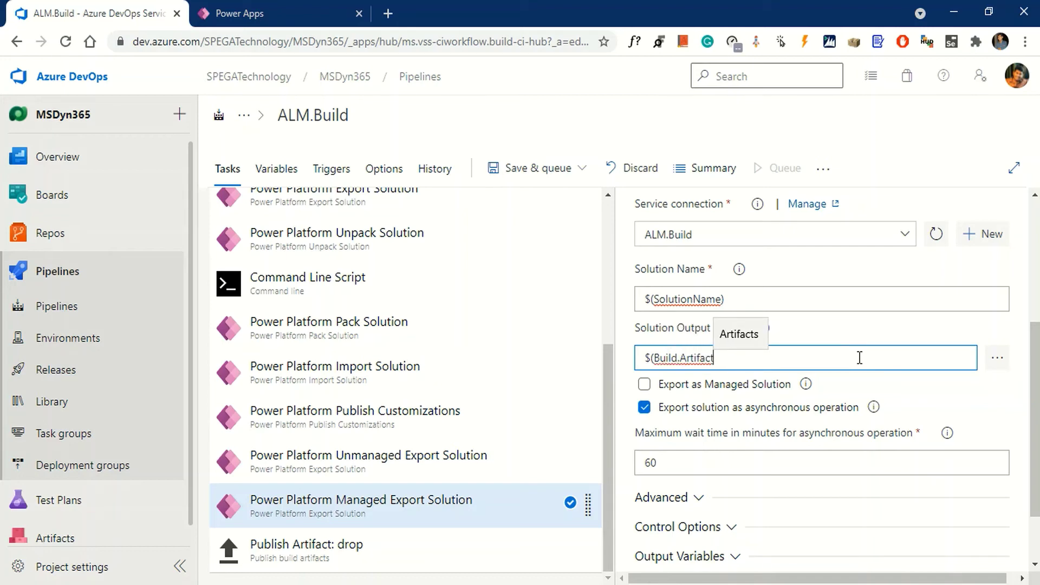
type("Stagin")
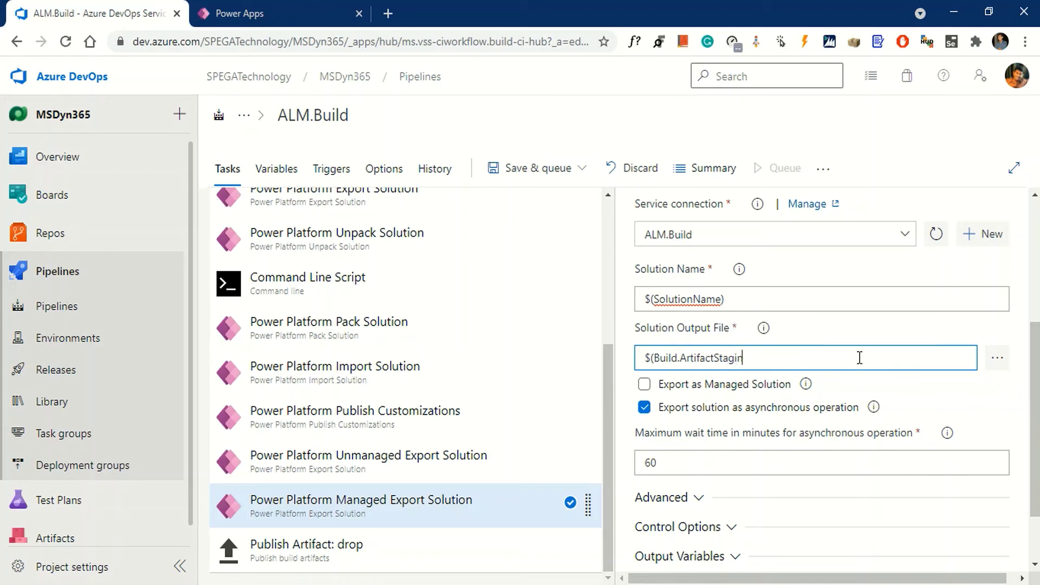
type("gDirect")
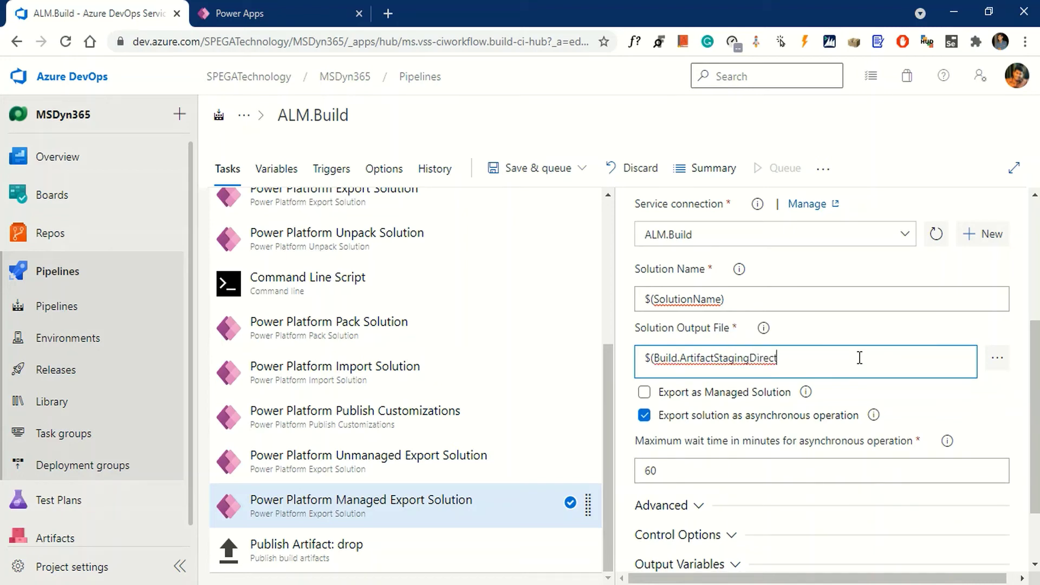
type("ory)\\$")
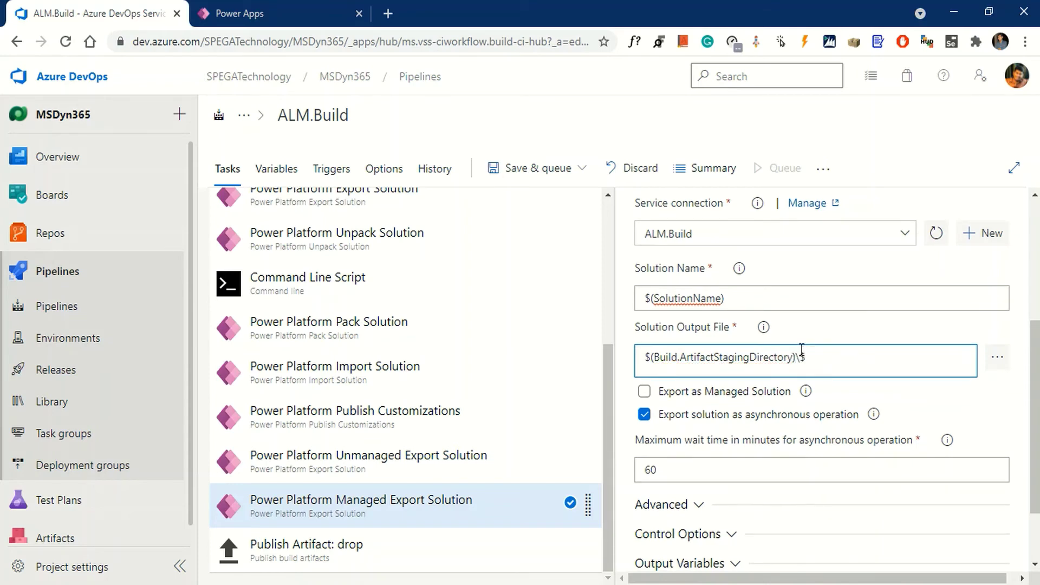
type("(Solut")
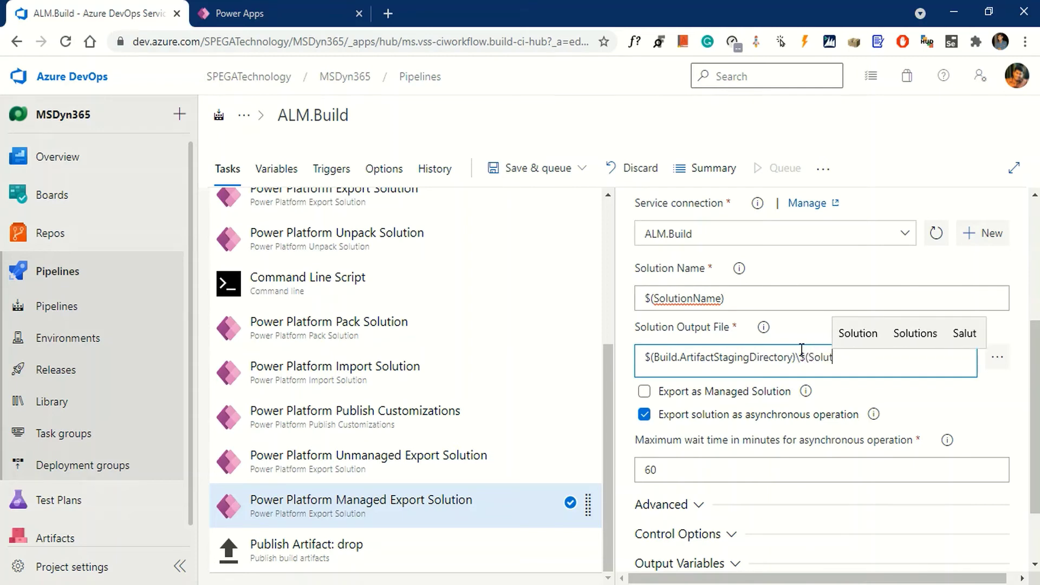
type("ion")
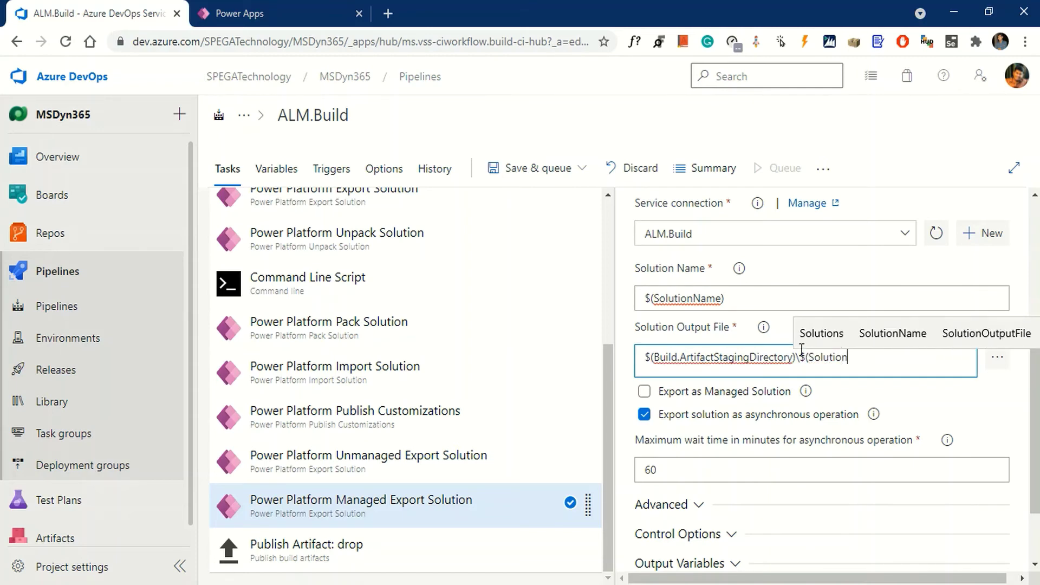
type("Name")
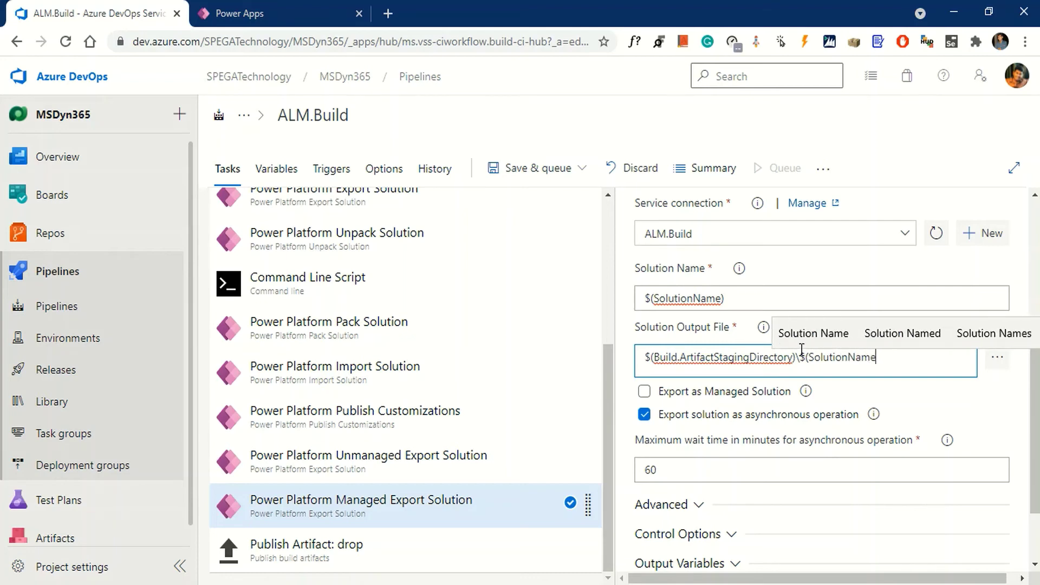
type(")")
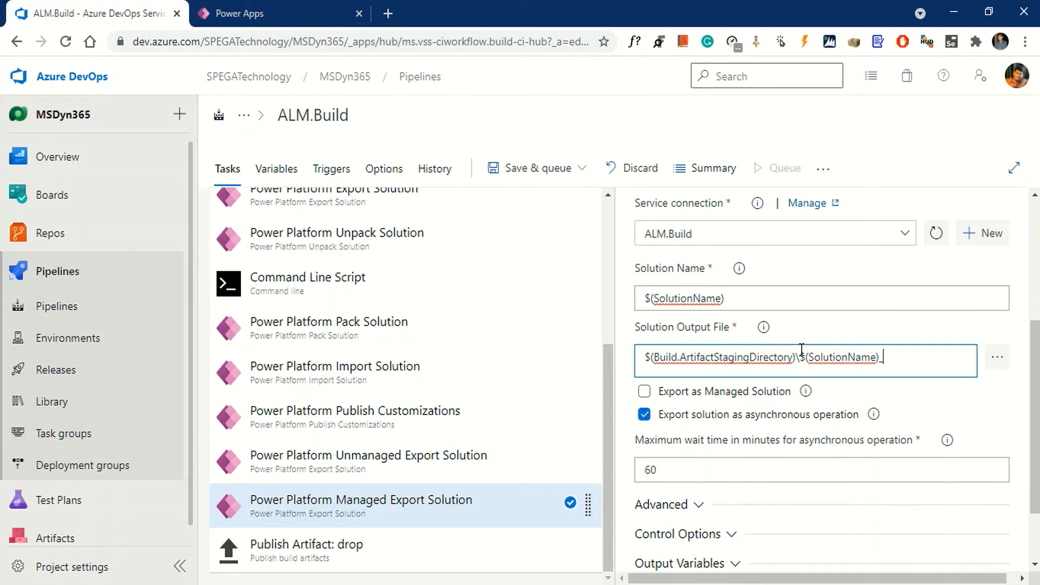
type("_manag")
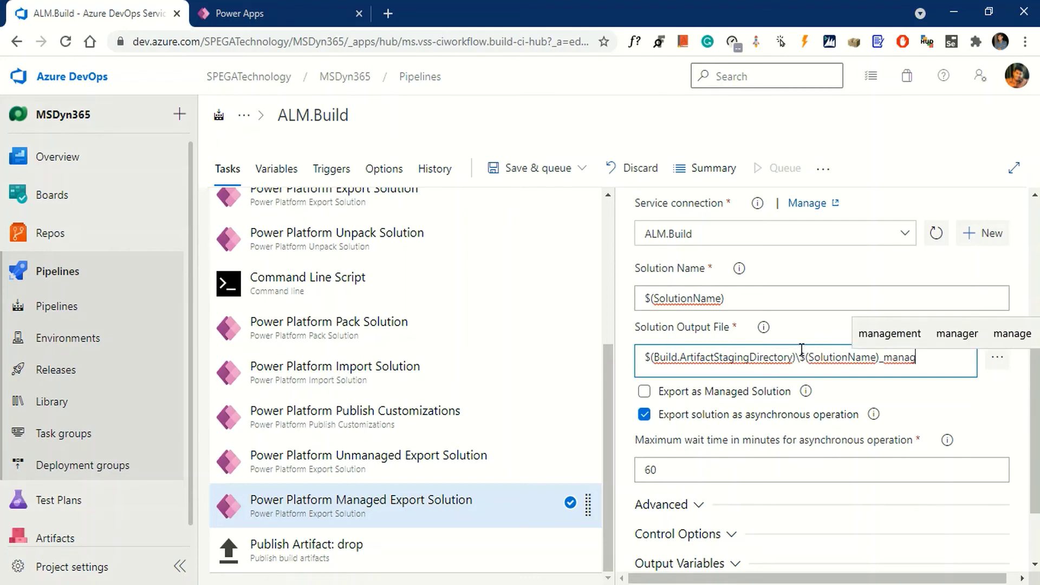
type("ed.")
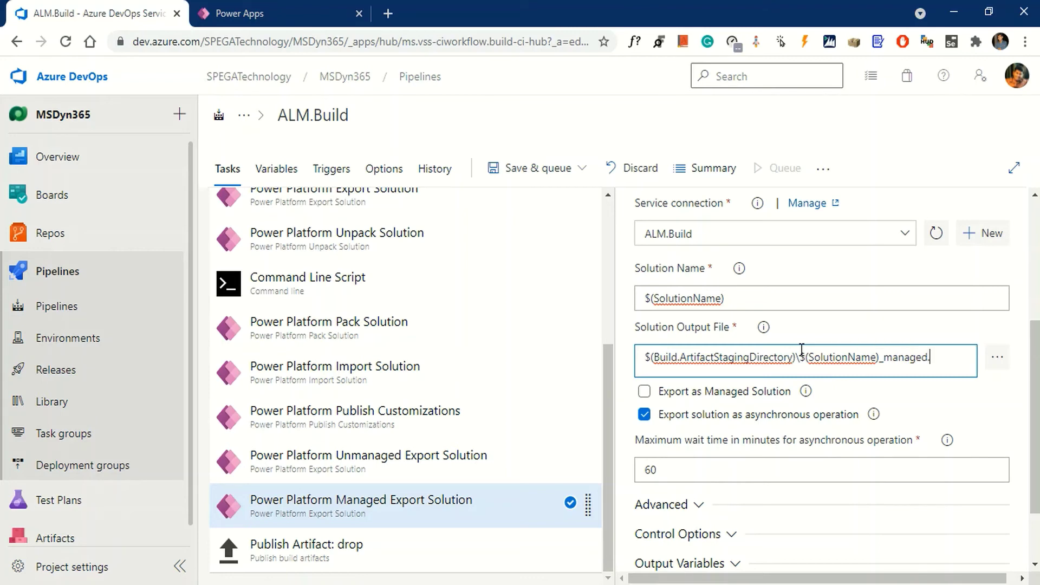
type("zip")
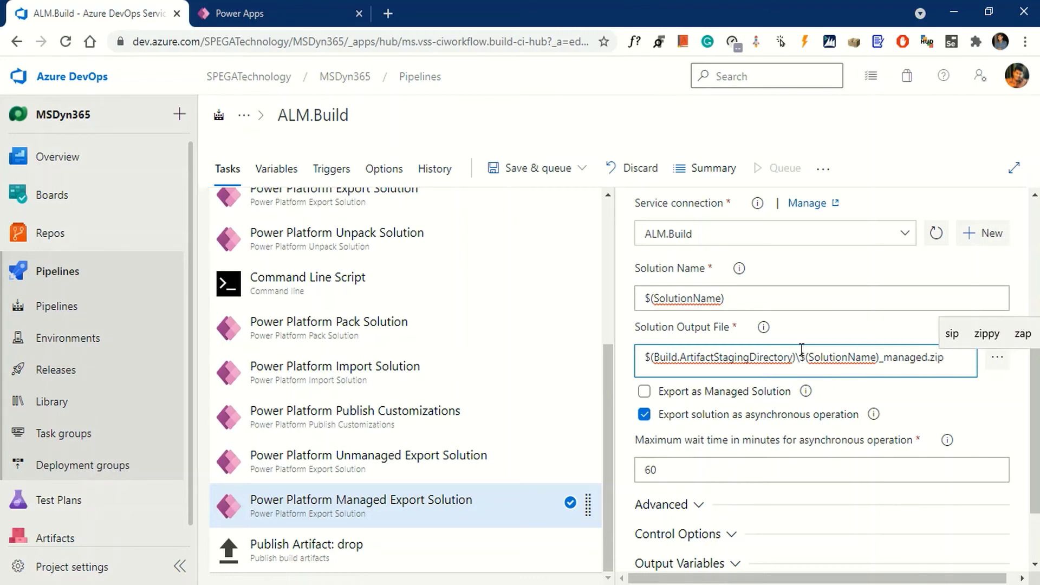
Step: Enable Export as Managed Solution for the Power Platform Managed Export Solution task
left_click(966, 389)
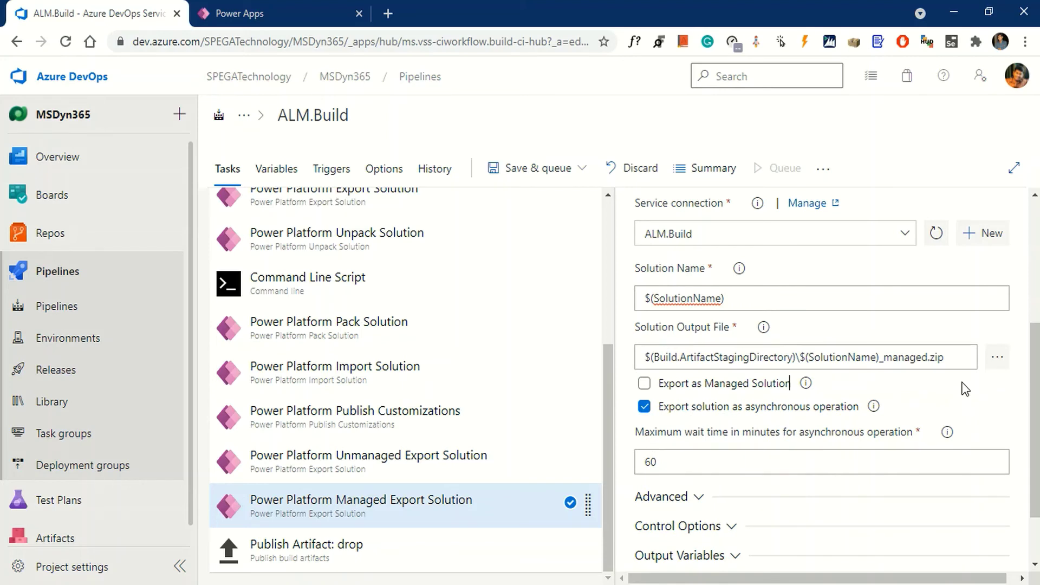
left_click(644, 384)
scroll(717, 459, "down", 1)
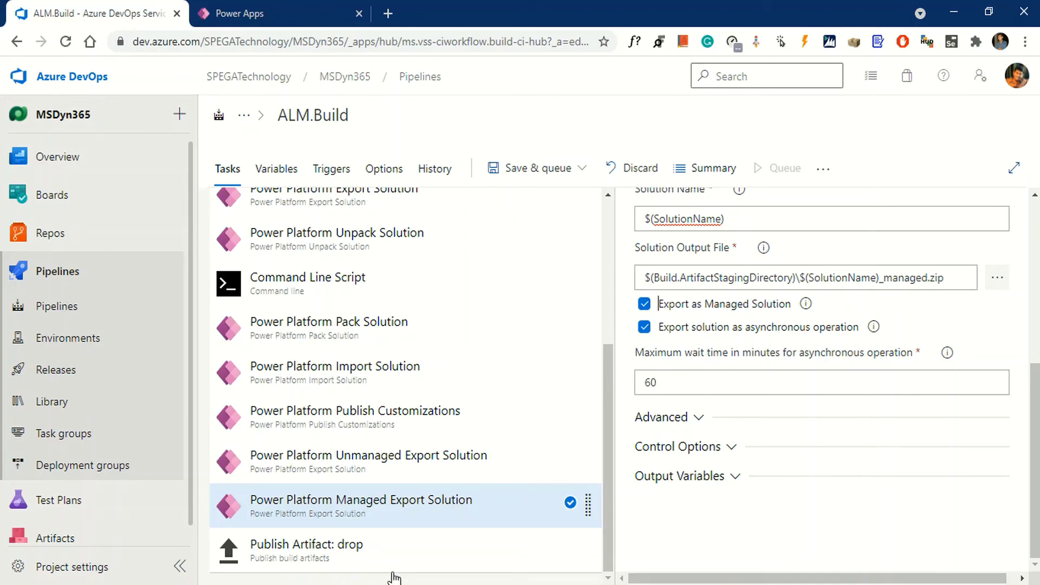
Step: Set the artifact name of the Publish Artifact task to ALM
left_click(308, 568)
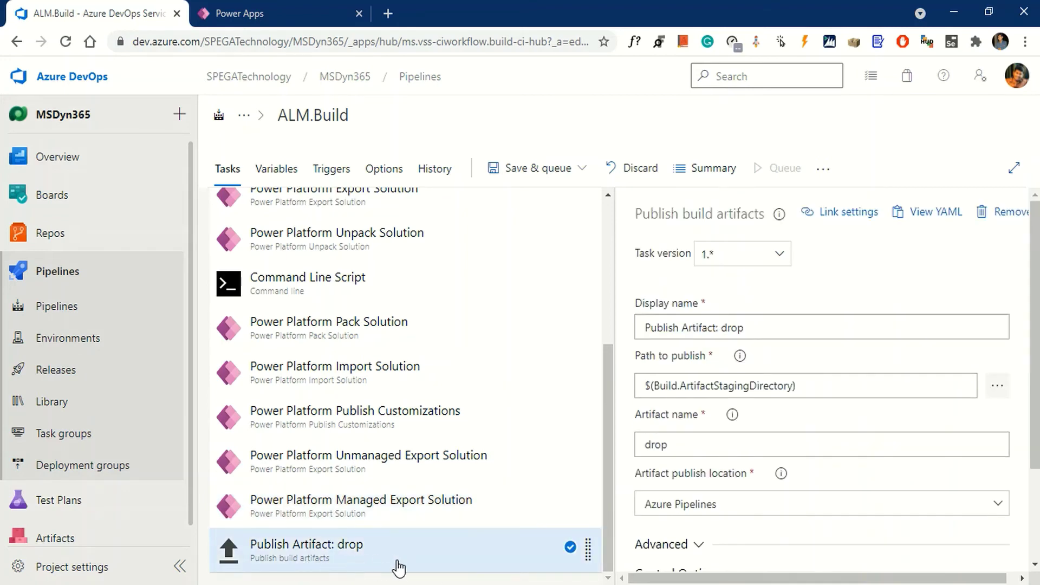
triple_click(811, 400)
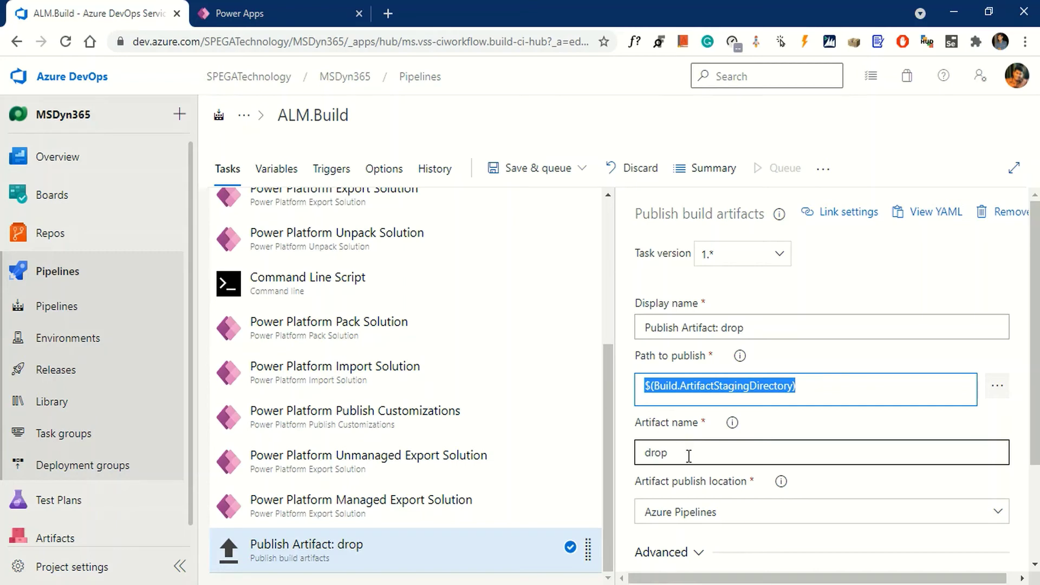
left_click(669, 453)
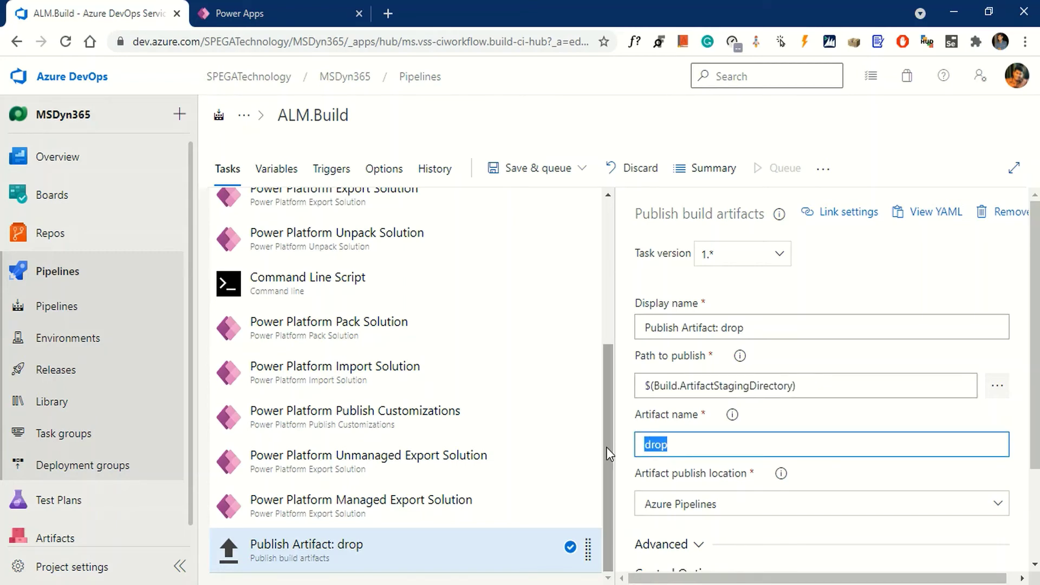
type("ALM")
Step: Save the ALM.Build pipeline without queuing a run
left_click(583, 171)
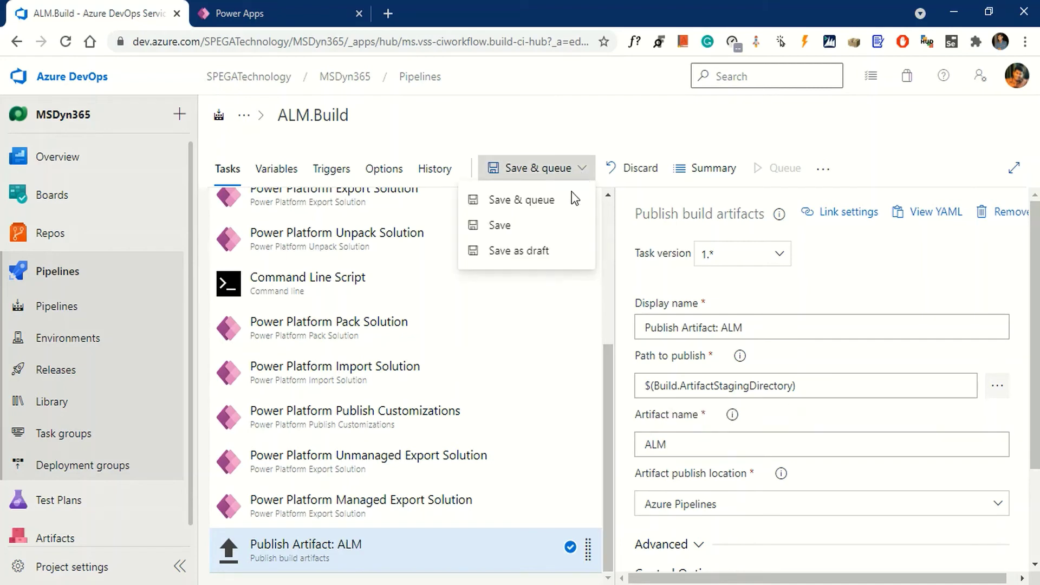
left_click(503, 224)
left_click(592, 386)
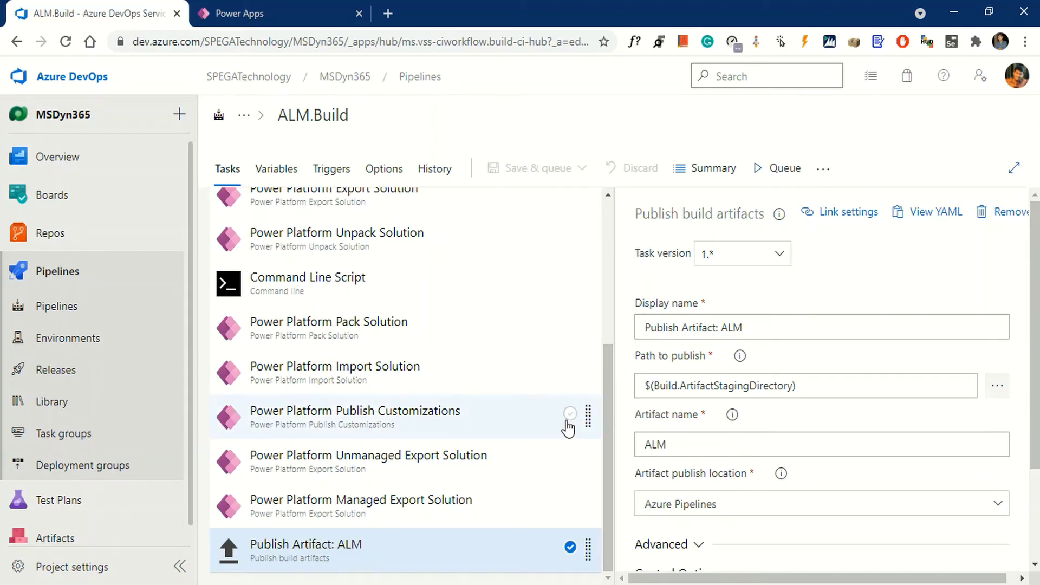
Step: Run the ALM.Build pipeline on the master branch with system diagnostics enabled
scroll(566, 425, "up", 3)
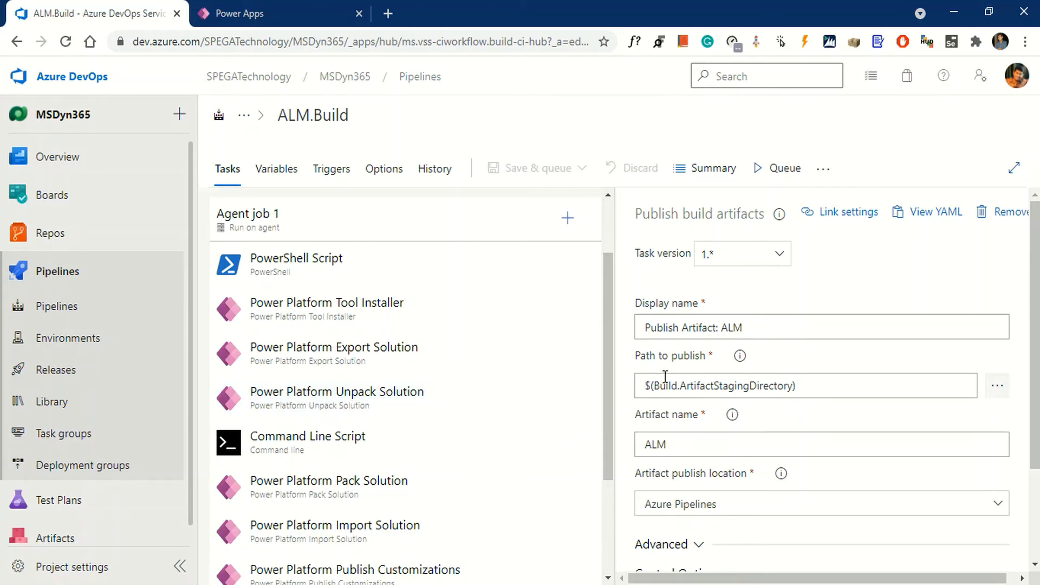
left_click(786, 169)
left_click(688, 547)
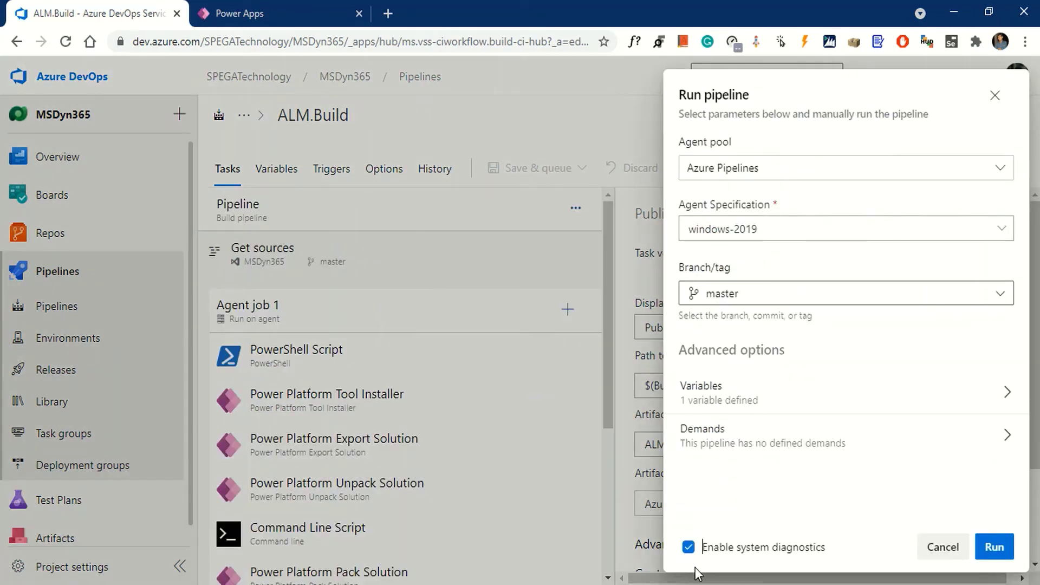
left_click(994, 547)
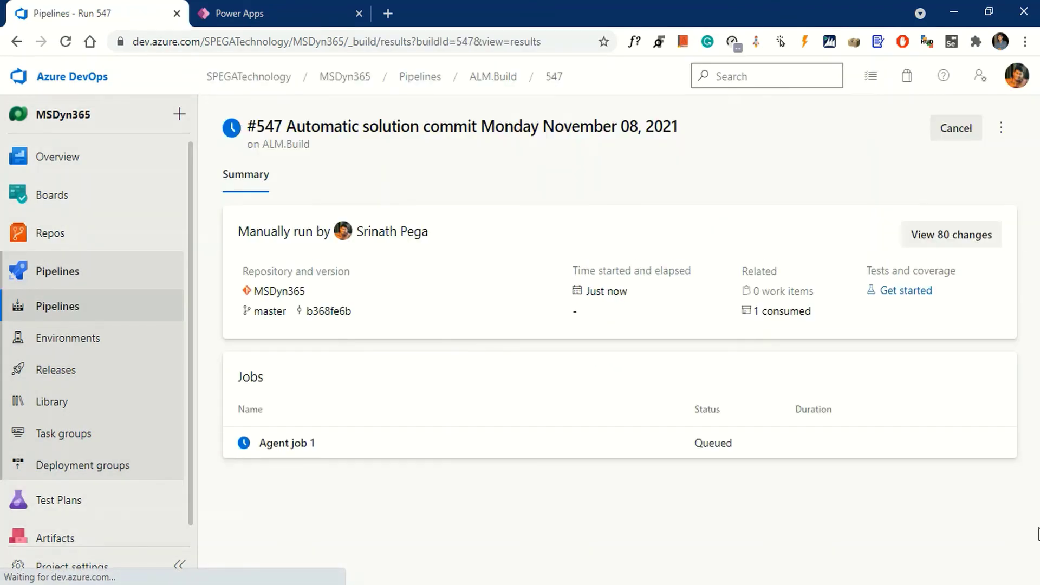
Step: Review the task results of Agent job 1 and return to the run summary
left_click(539, 458)
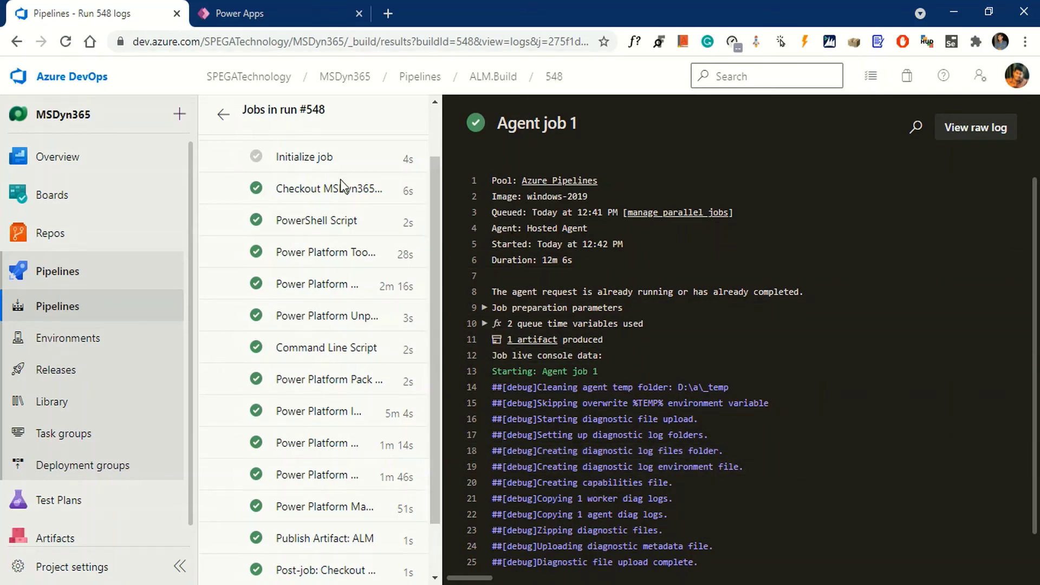
scroll(303, 190, "up", 3)
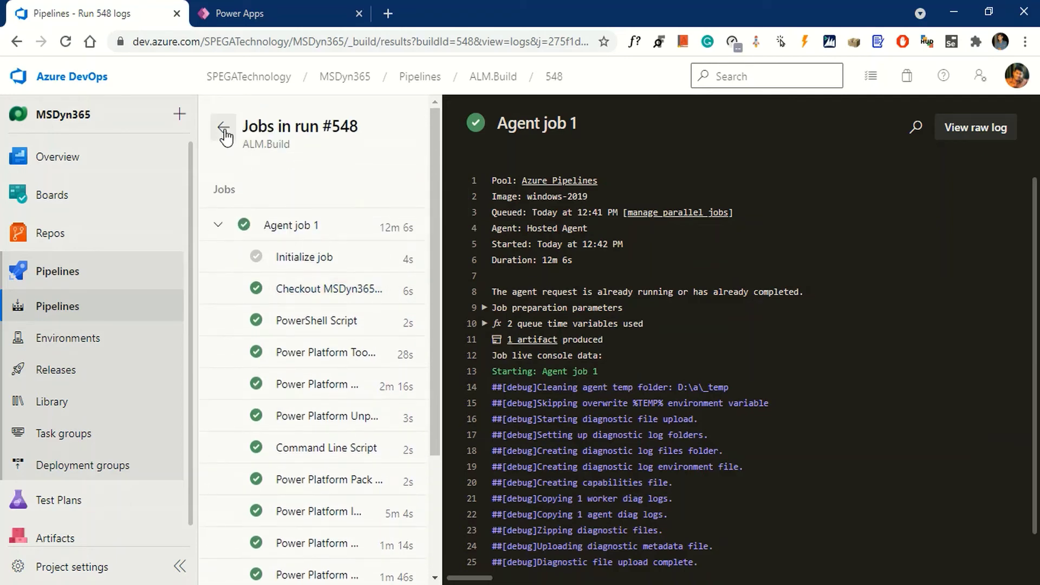
left_click(223, 130)
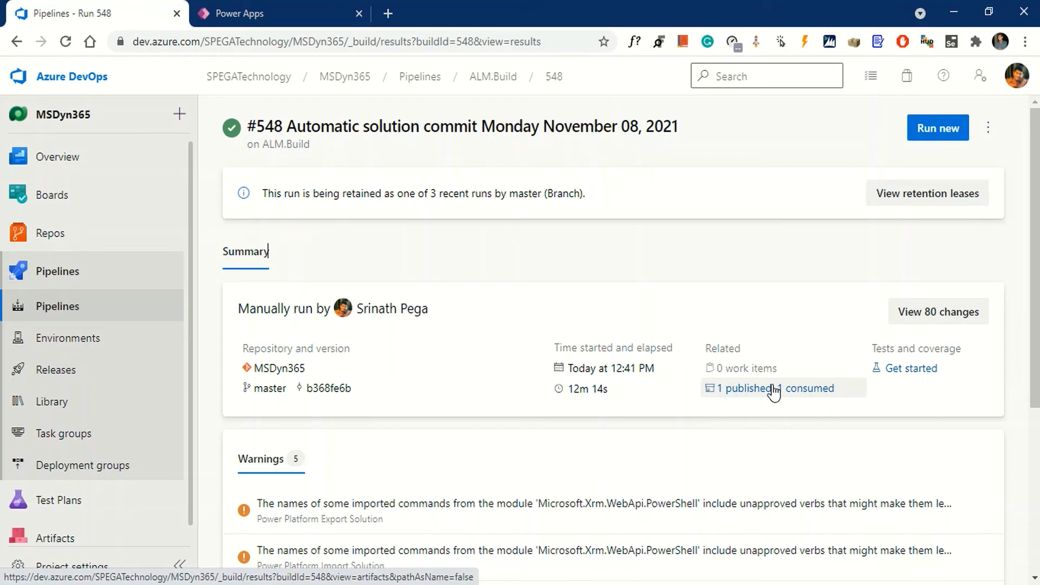
Step: Examine the files in the run's published ALM artifact and its consumed artifacts, and return to the run summary
left_click(751, 394)
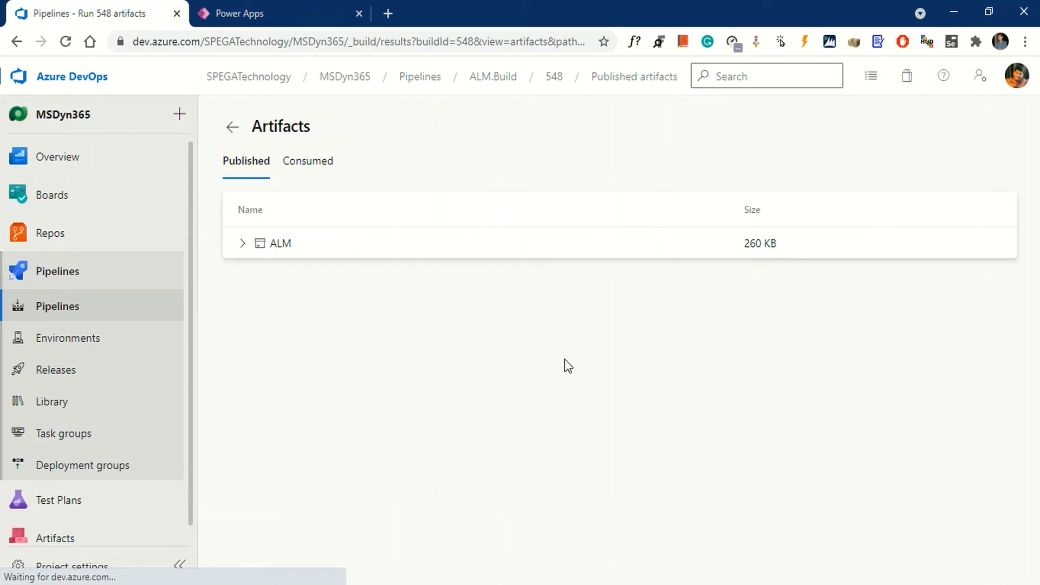
left_click(245, 244)
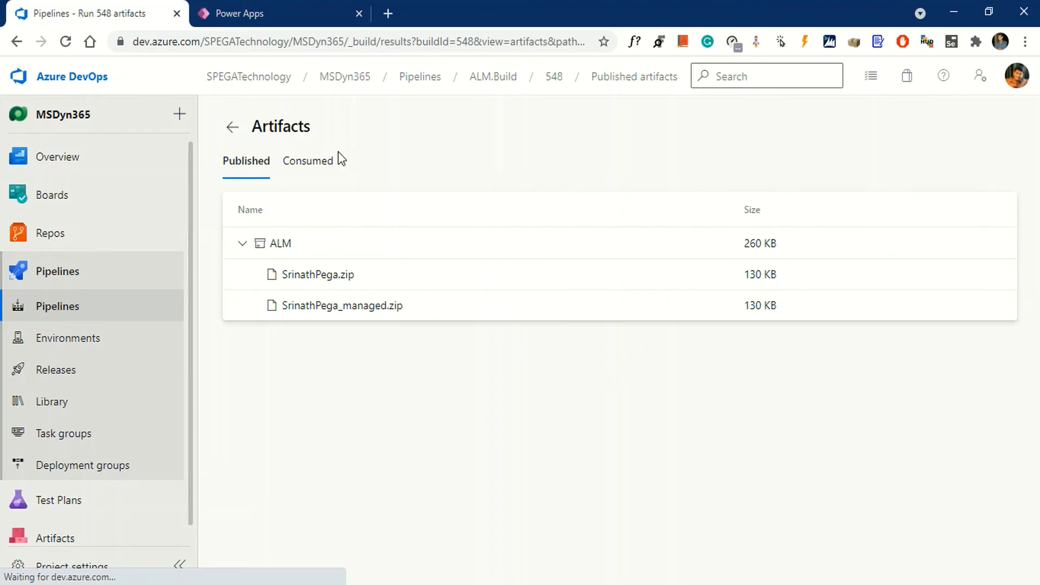
left_click(317, 163)
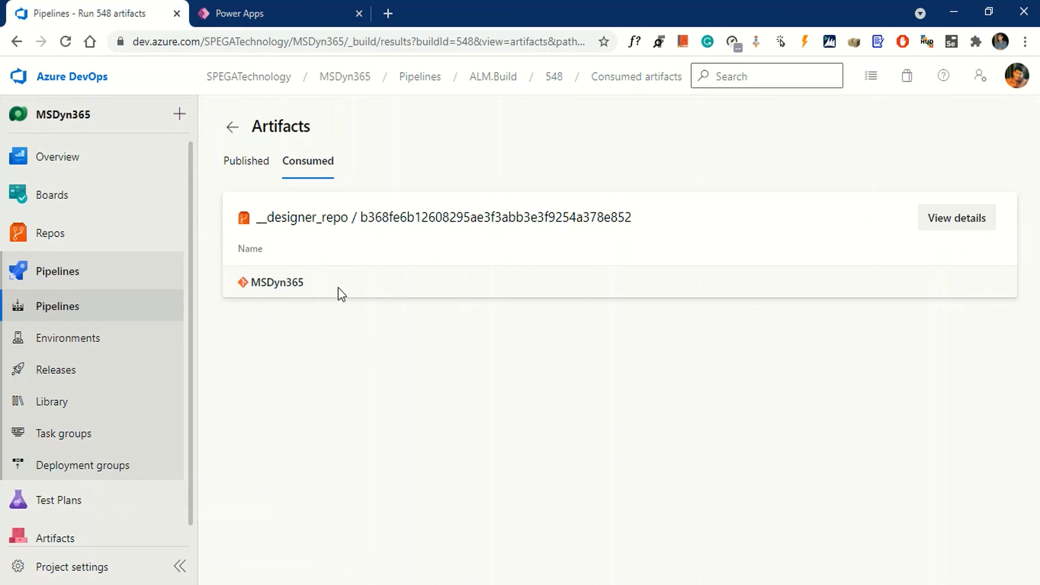
left_click(232, 126)
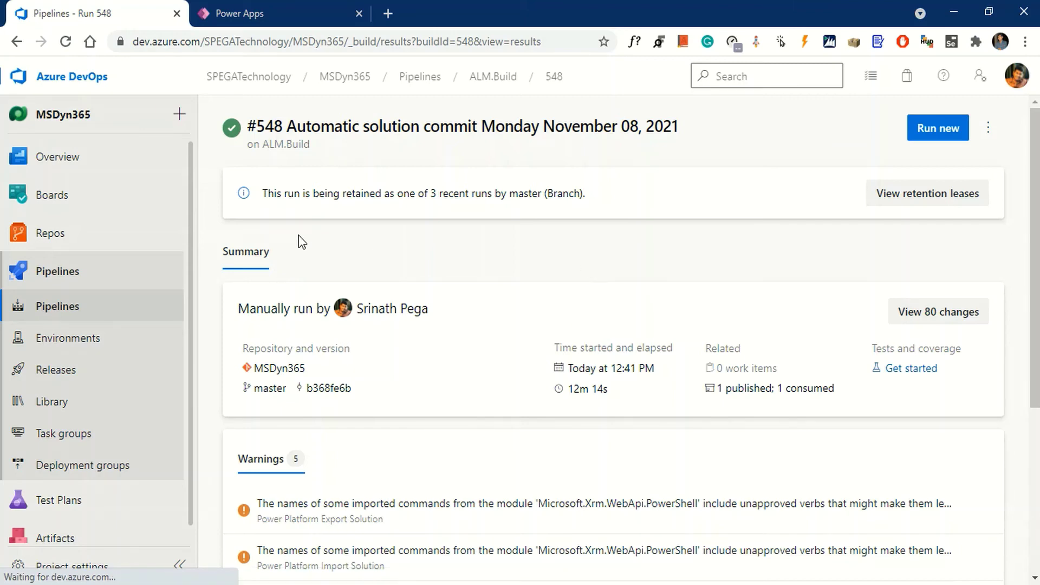
Step: Examine the unpacked components in the most recently changed solution folder of the MSDyn365 repository
left_click(66, 233)
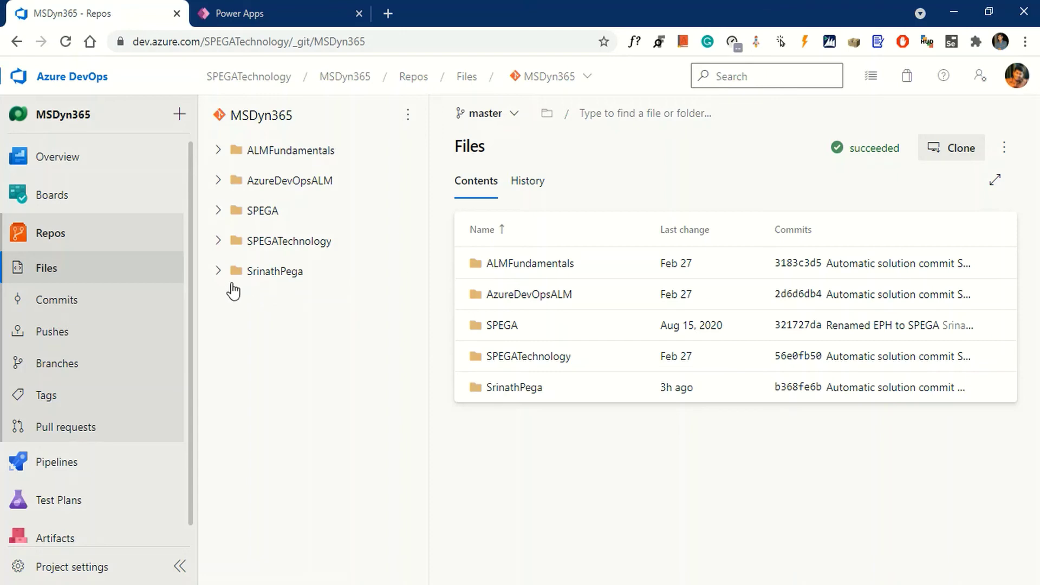
left_click(217, 271)
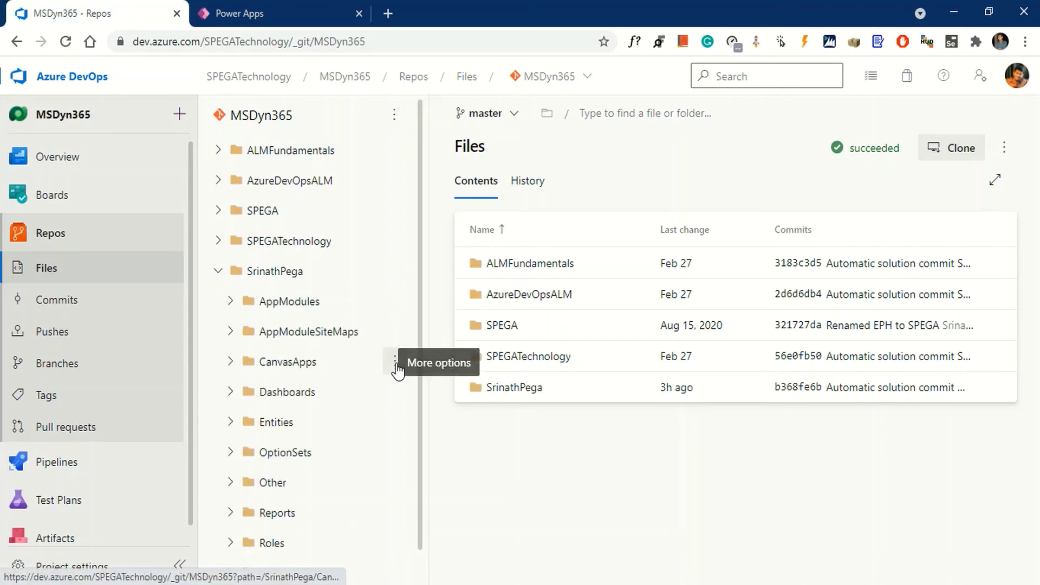
scroll(400, 401, "down", 1)
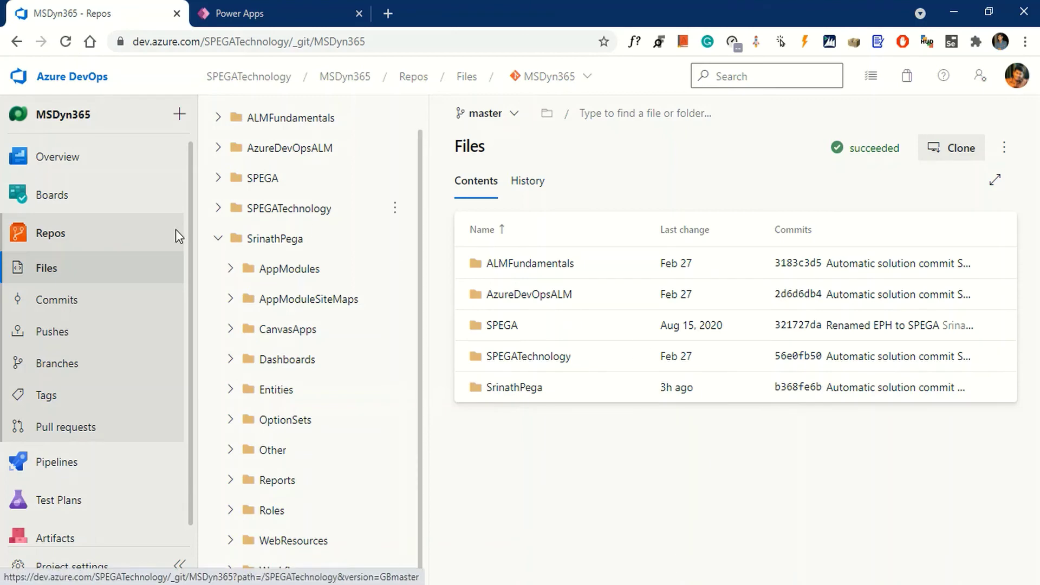
Step: Add a scheduled trigger to the ALM.Build pipeline and delete it again
left_click(81, 464)
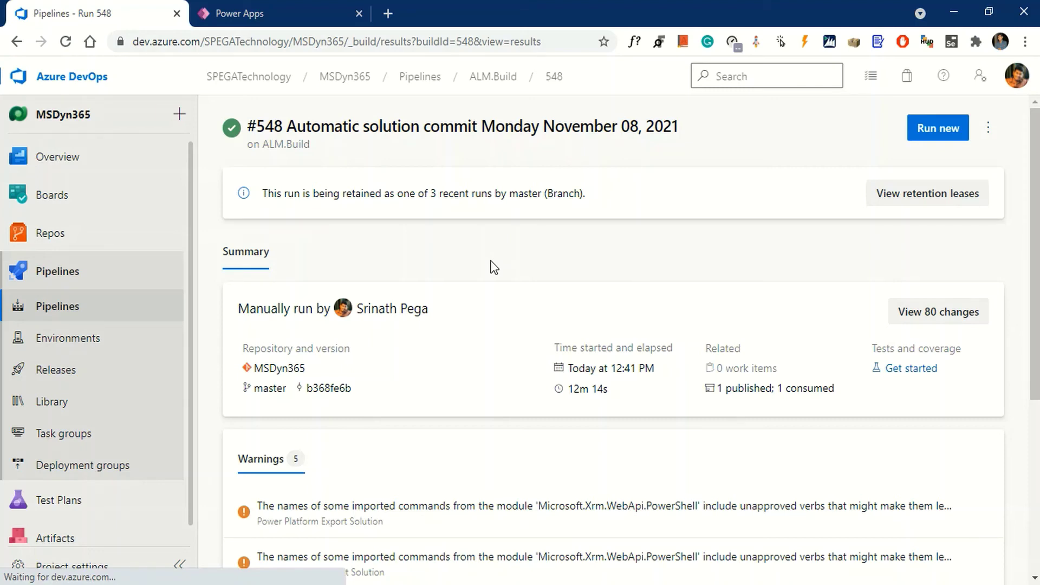
left_click(988, 127)
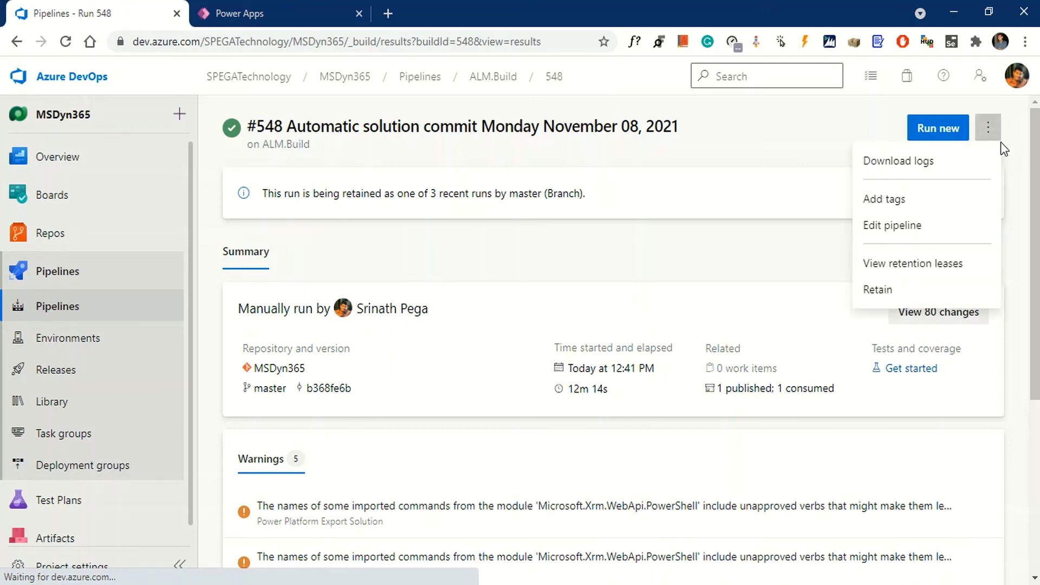
left_click(914, 228)
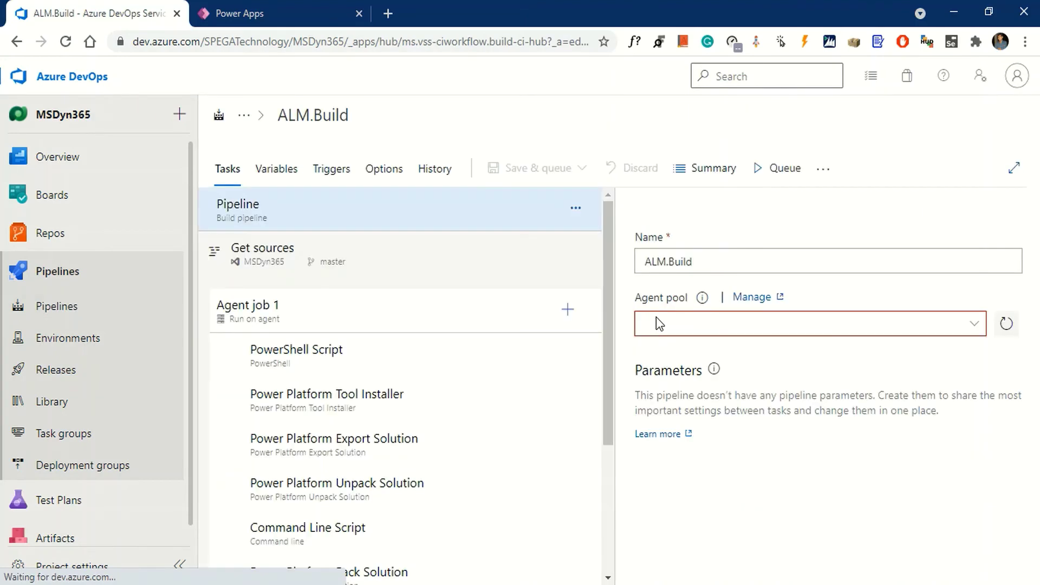
left_click(337, 178)
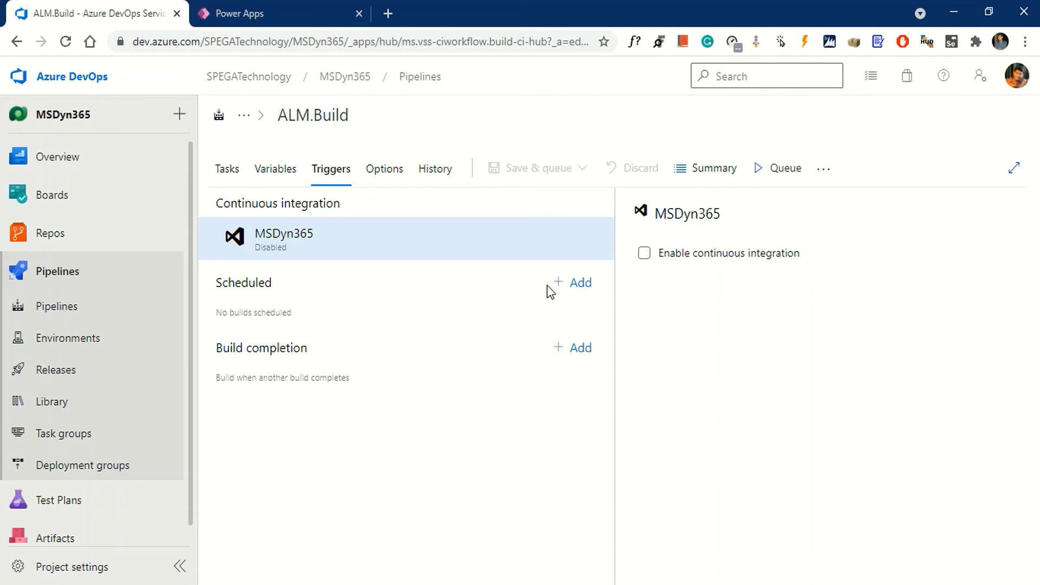
left_click(564, 283)
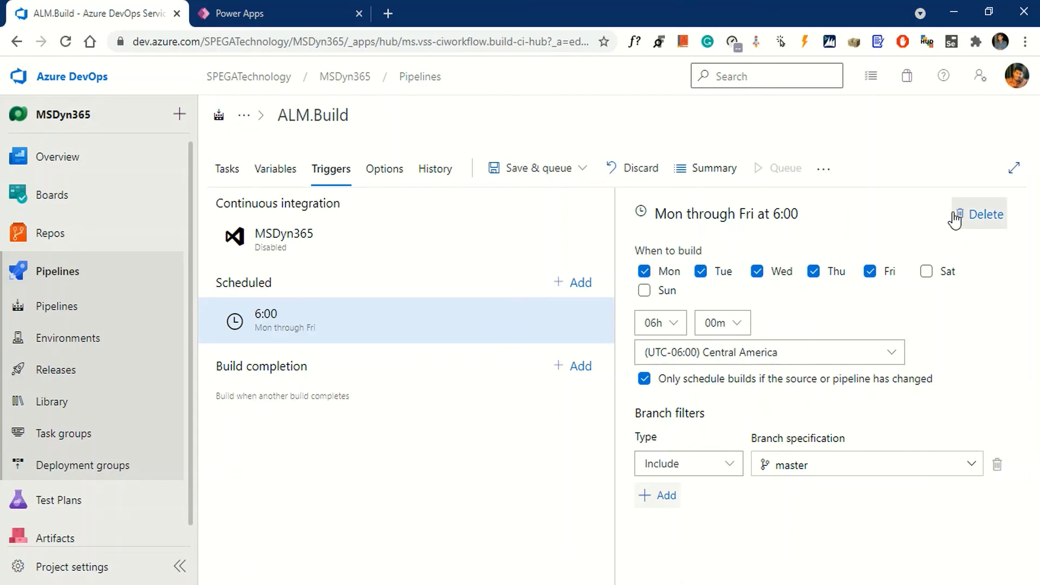
left_click(981, 214)
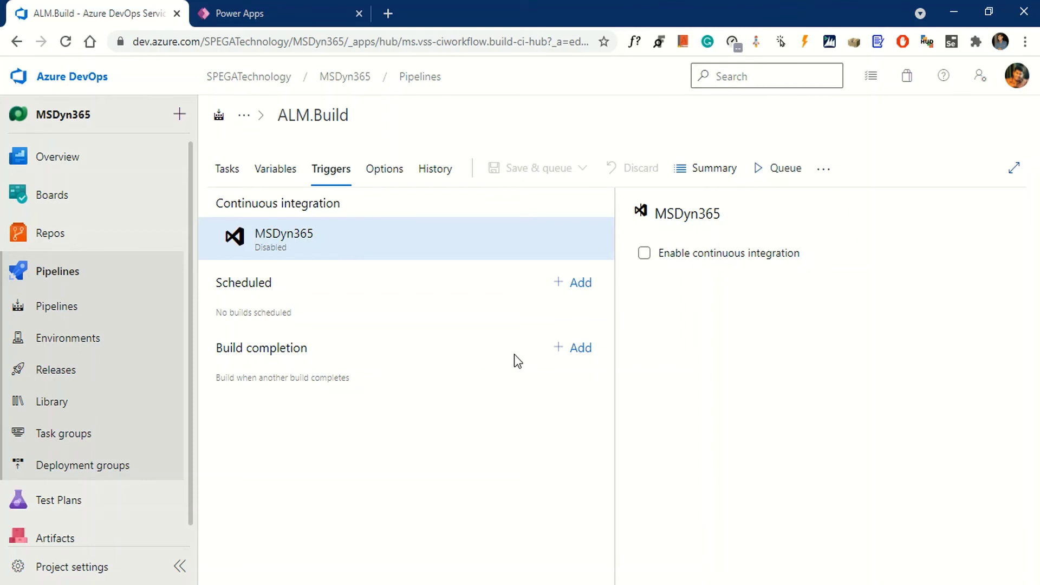
Step: Create a new release pipeline from an empty job and name its stage UAT
left_click(74, 384)
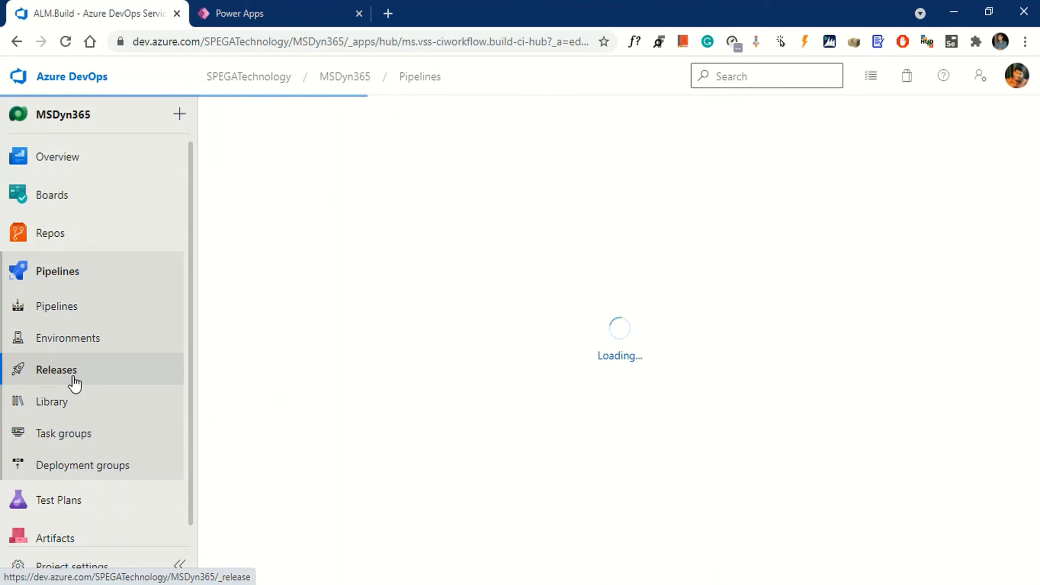
left_click(410, 161)
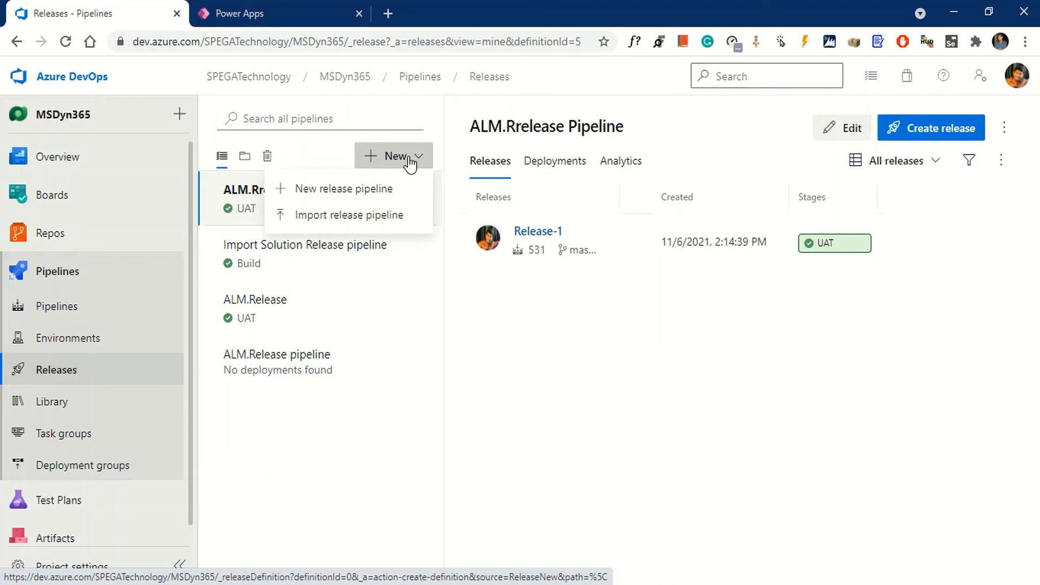
left_click(340, 194)
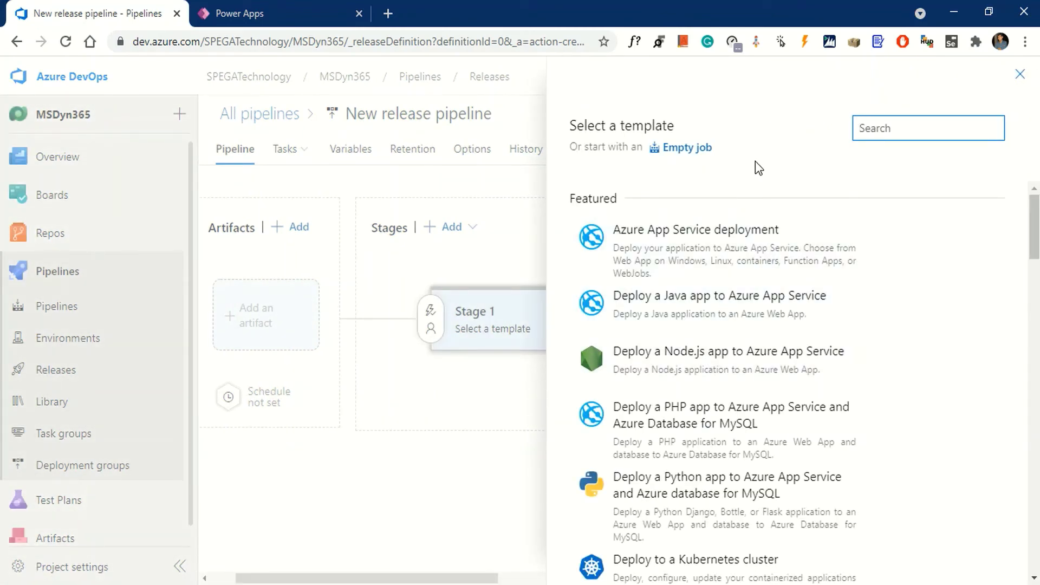
left_click(694, 149)
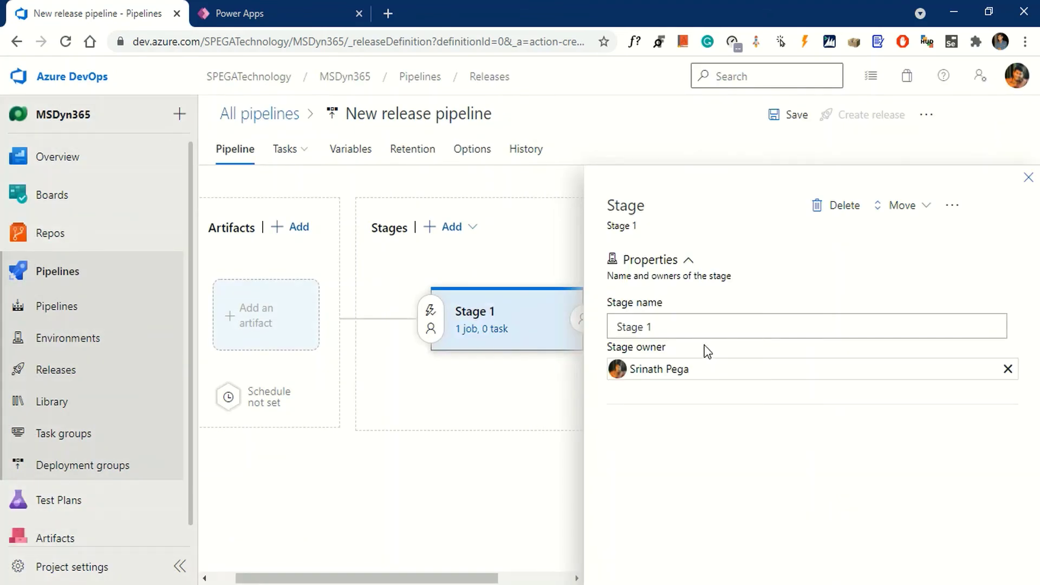
left_click(690, 329)
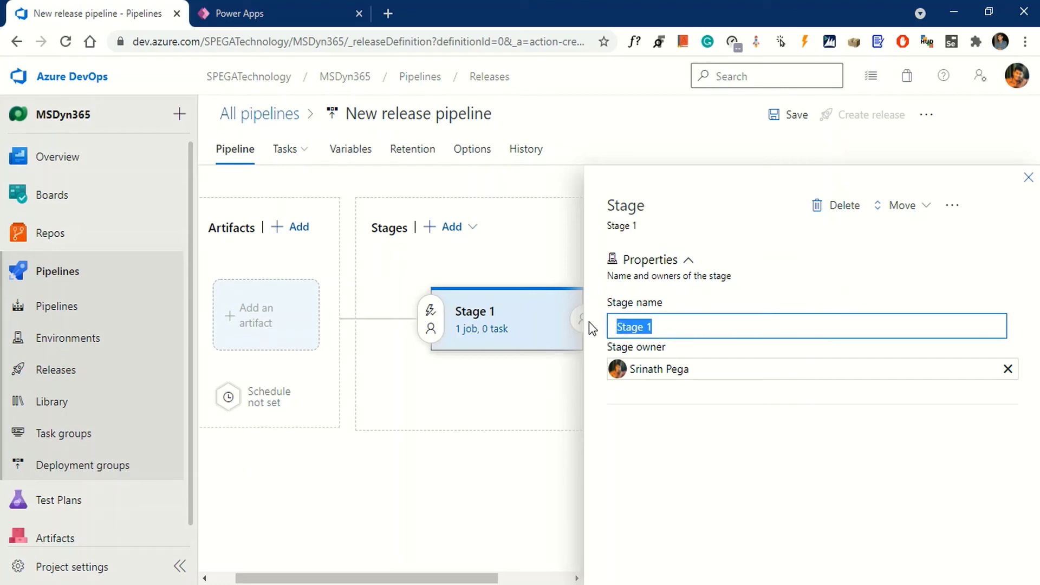
type("UAT")
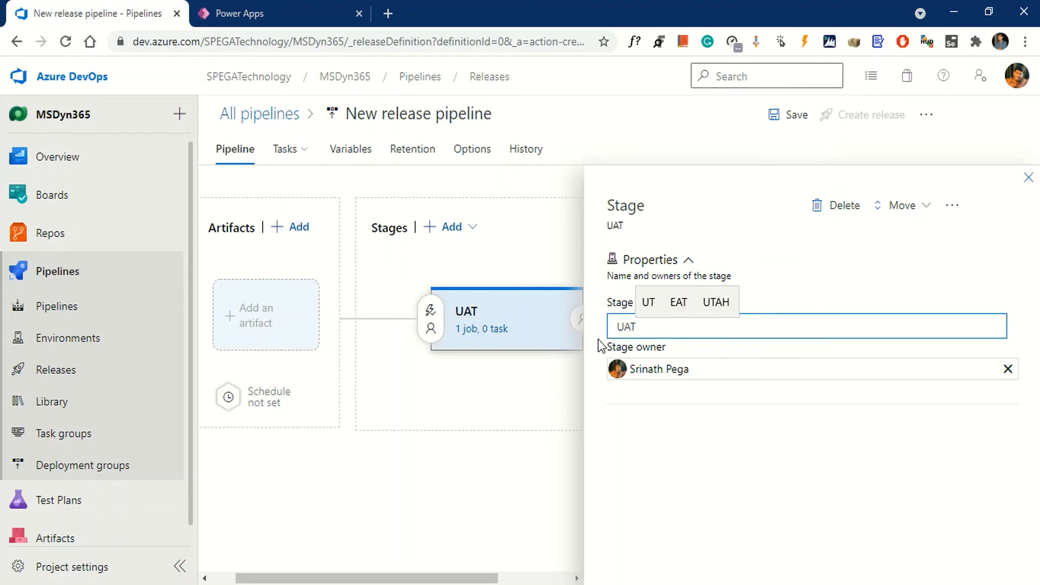
left_click(756, 457)
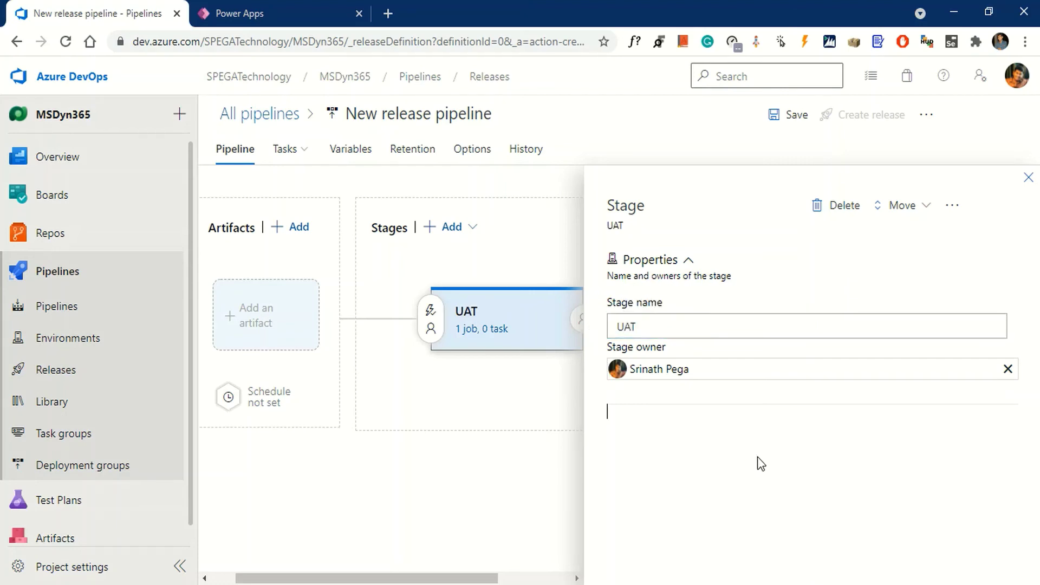
left_click(1028, 178)
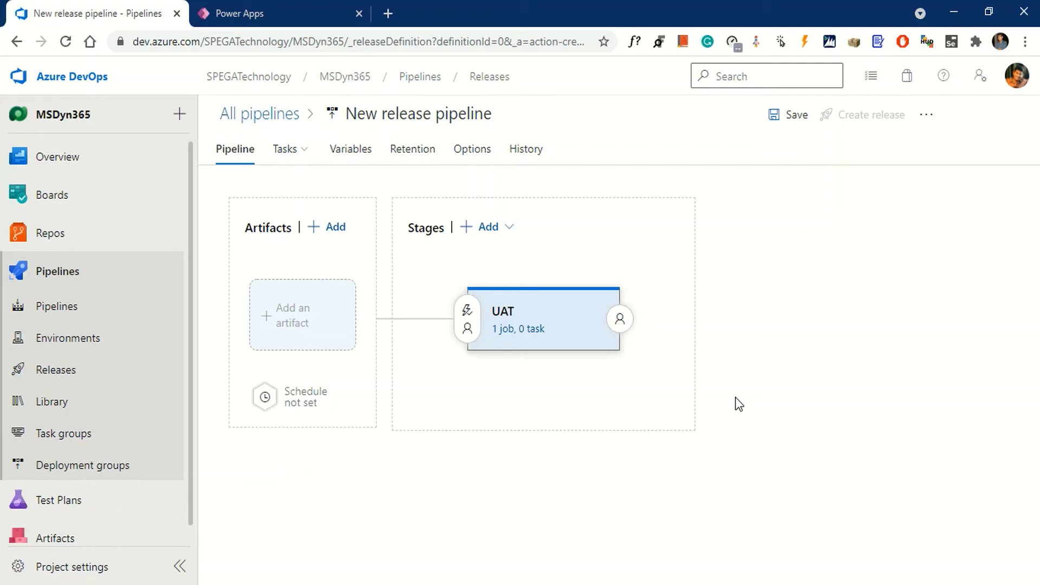
Step: Rename the release pipeline as ALM.Release.CD and save it in the root folder
left_click(347, 114)
type("ALM")
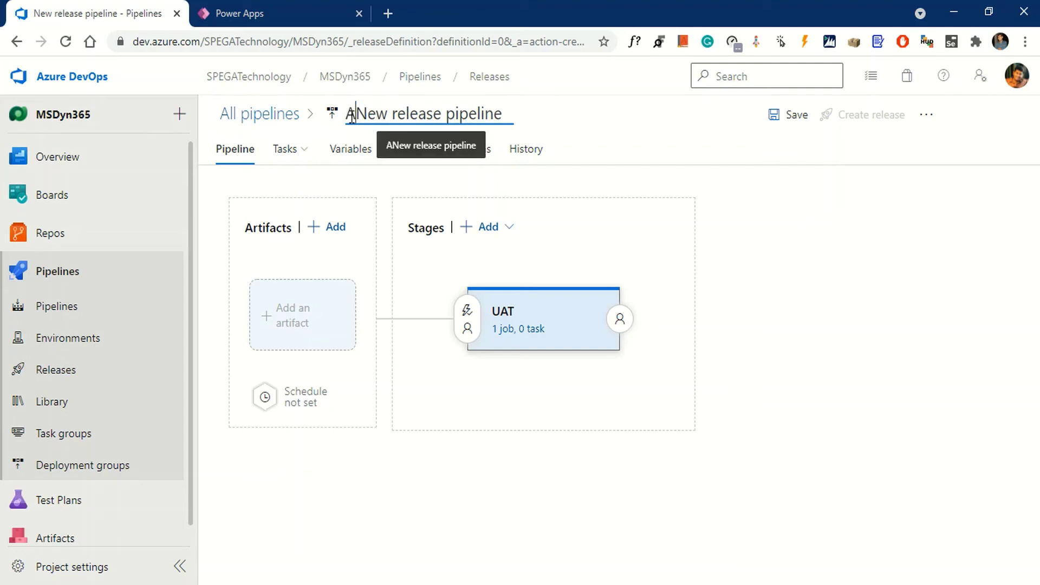
type(".")
key("Delete")
key("Delete")
key("Delete")
key("Delete")
key("Delete")
type("R")
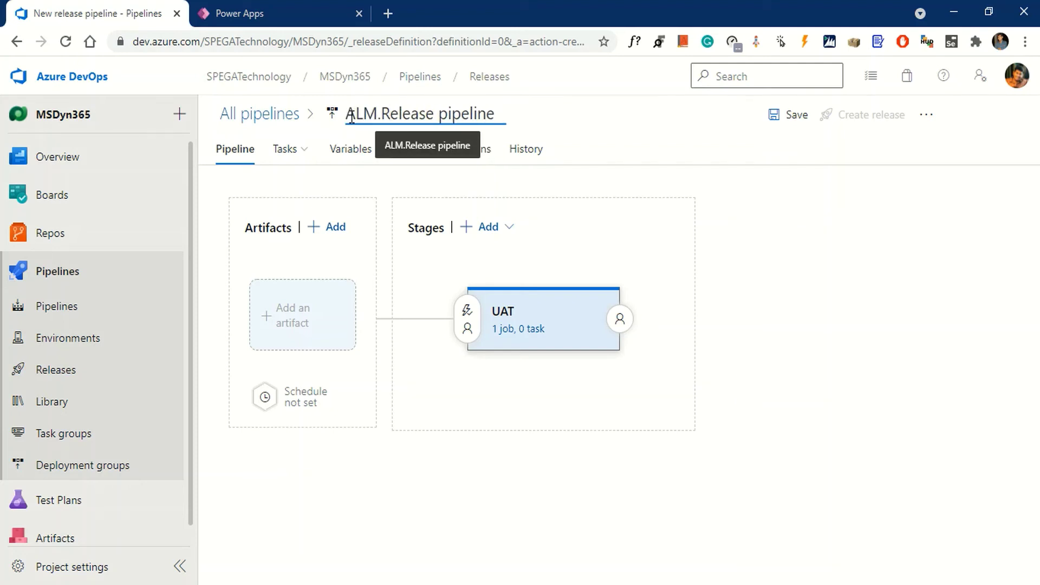
key("Right")
key("Right")
key("Right")
key("Right")
key("Right")
key("Right")
key("Delete")
key("Delete")
key("Delete")
key("Delete")
key("Delete")
key("Delete")
key("Delete")
key("Delete")
key("Delete")
type(".")
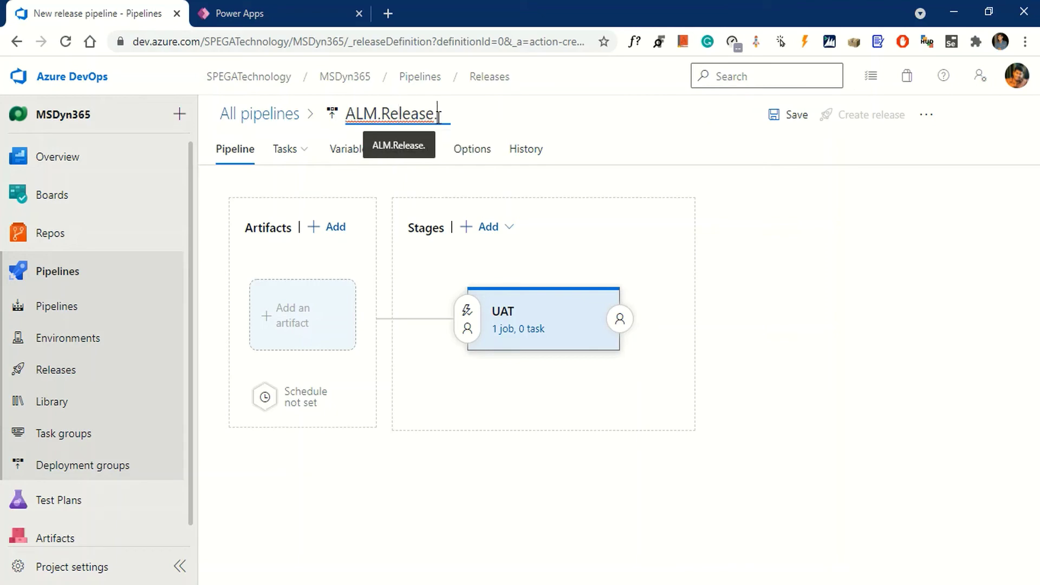
type("CD")
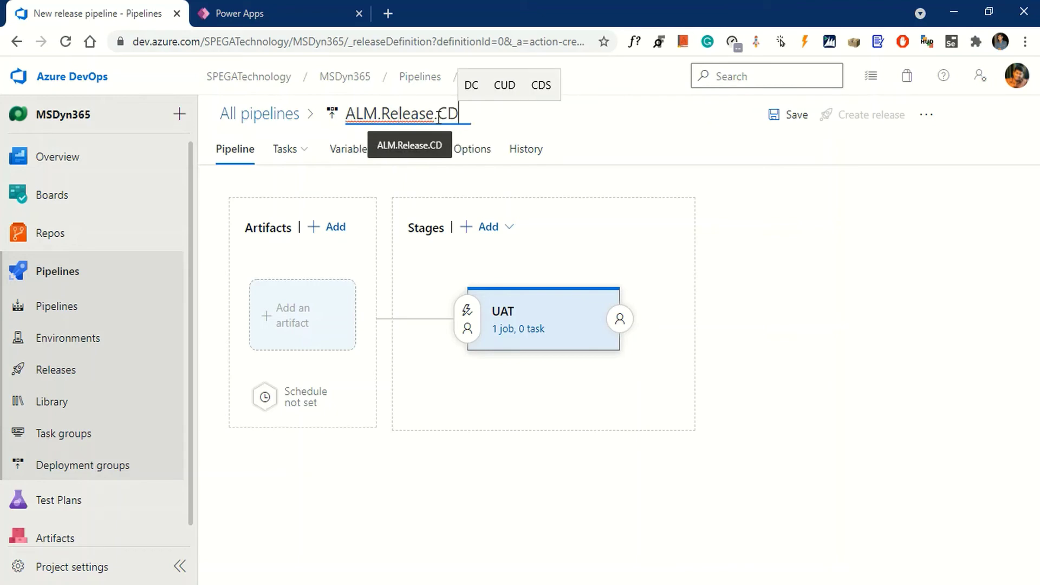
left_click(792, 287)
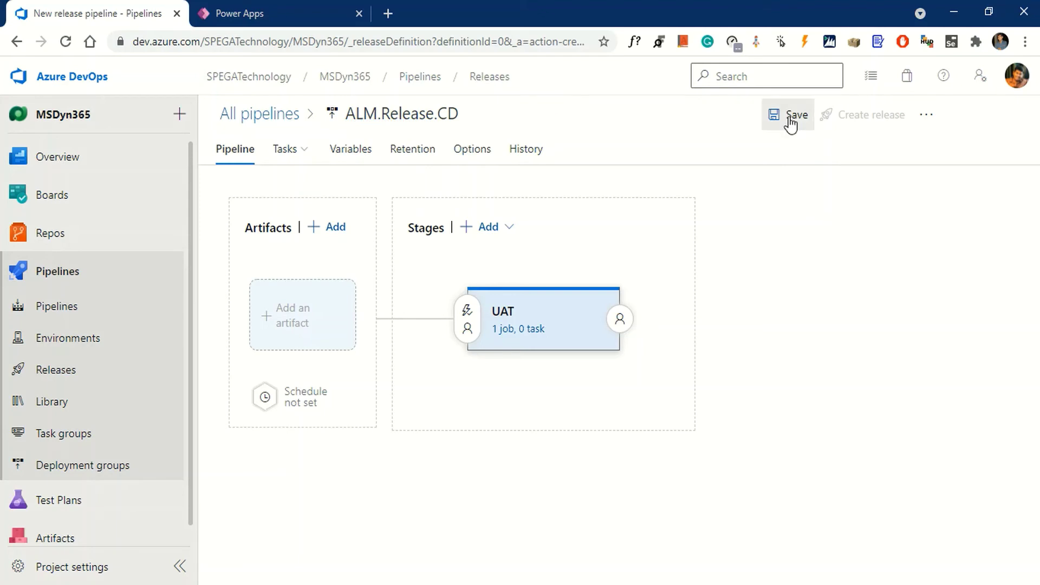
left_click(791, 116)
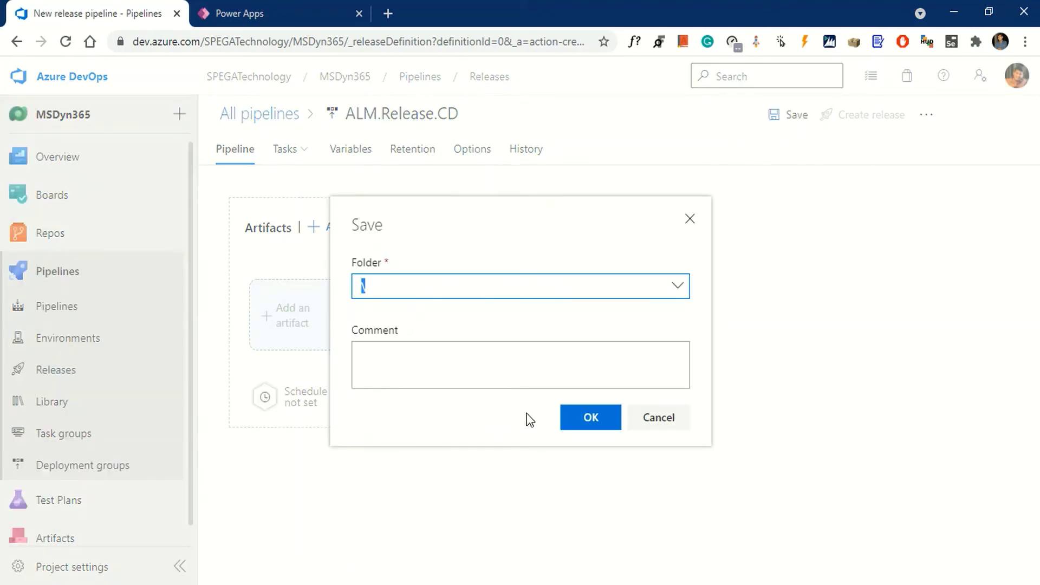
left_click(587, 421)
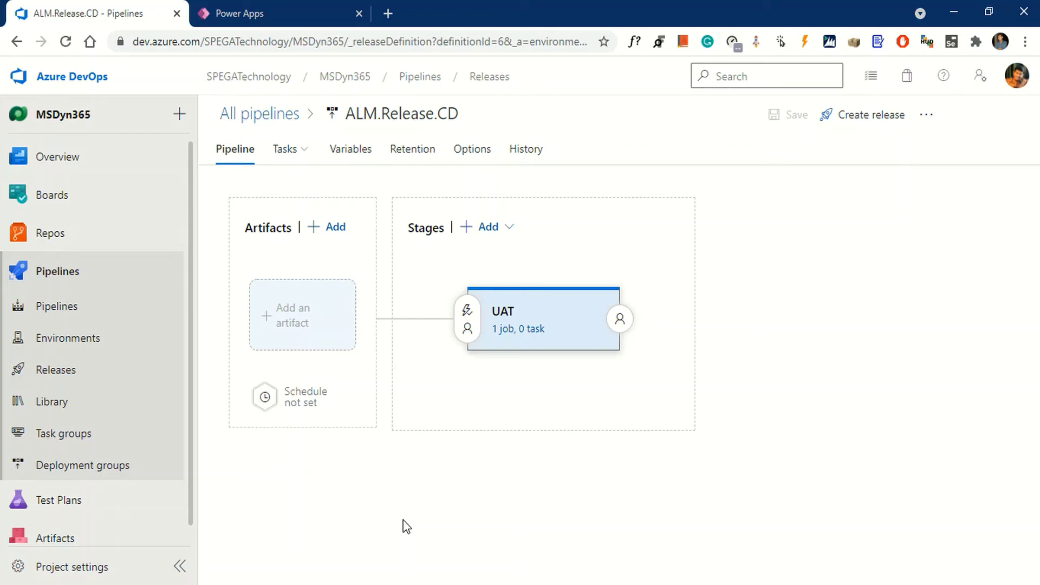
Step: Add a build artifact from the MSDyn365 project's ALM.Build pipeline, using the latest version and the source alias Build
left_click(297, 327)
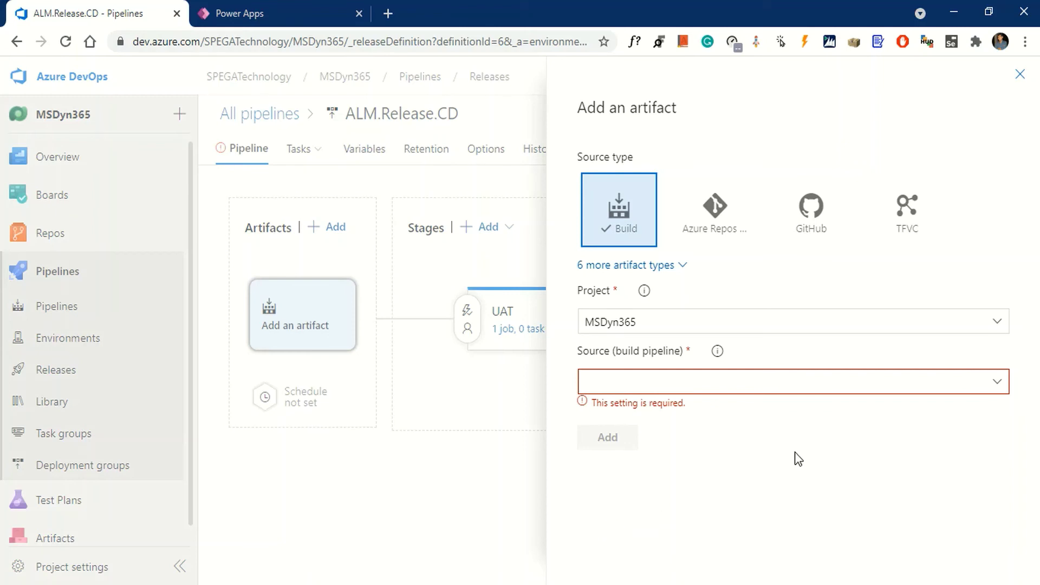
left_click(996, 382)
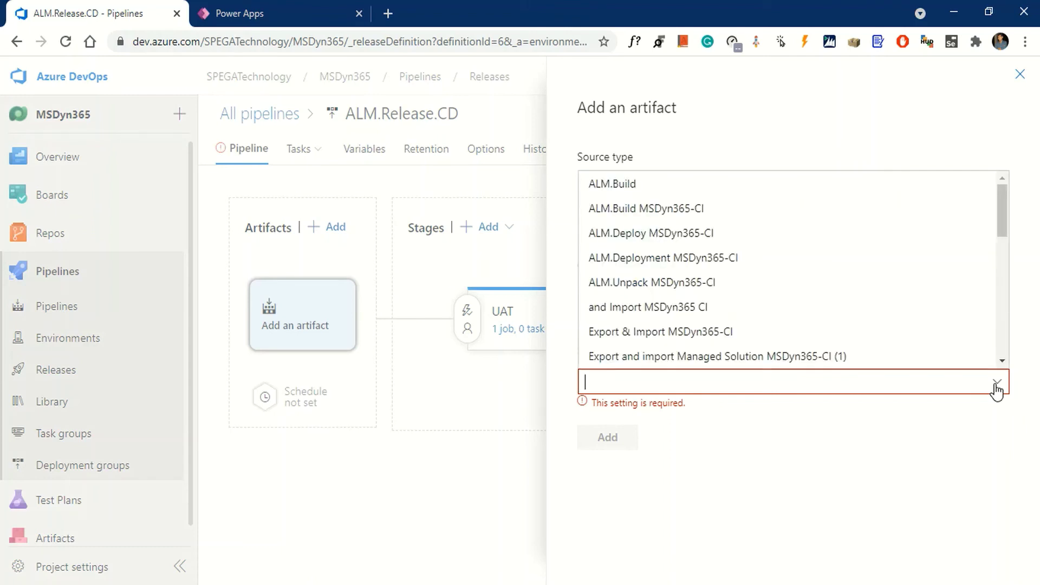
left_click(659, 192)
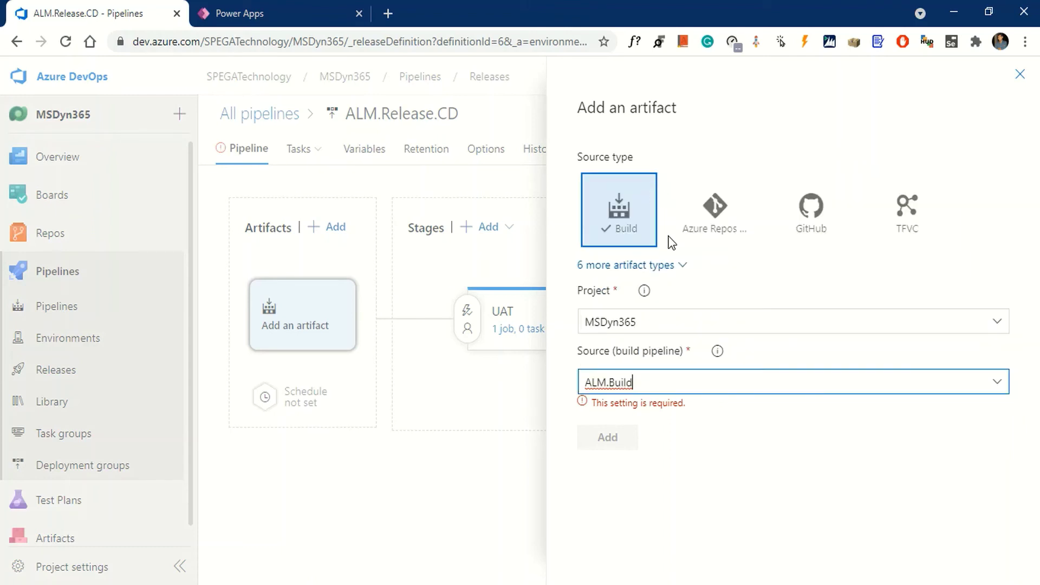
scroll(731, 488, "down", 1)
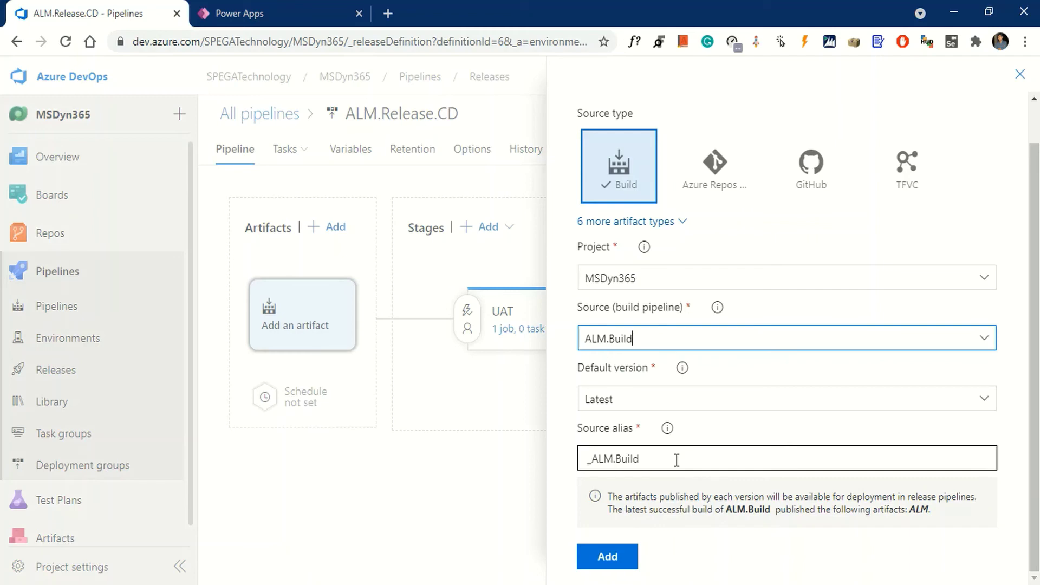
left_click_drag(645, 459, 524, 454)
left_click(624, 455)
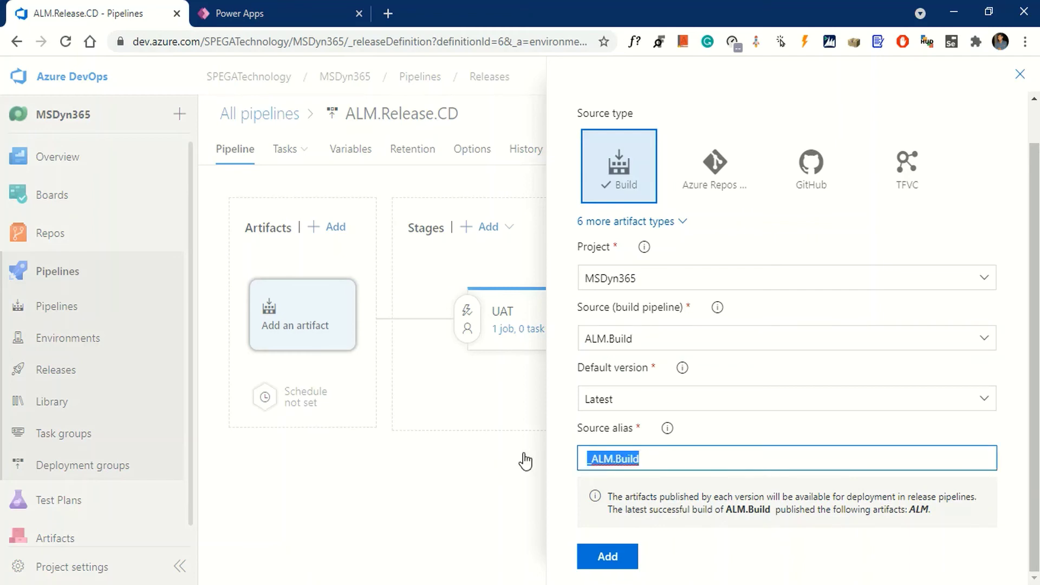
type("Build")
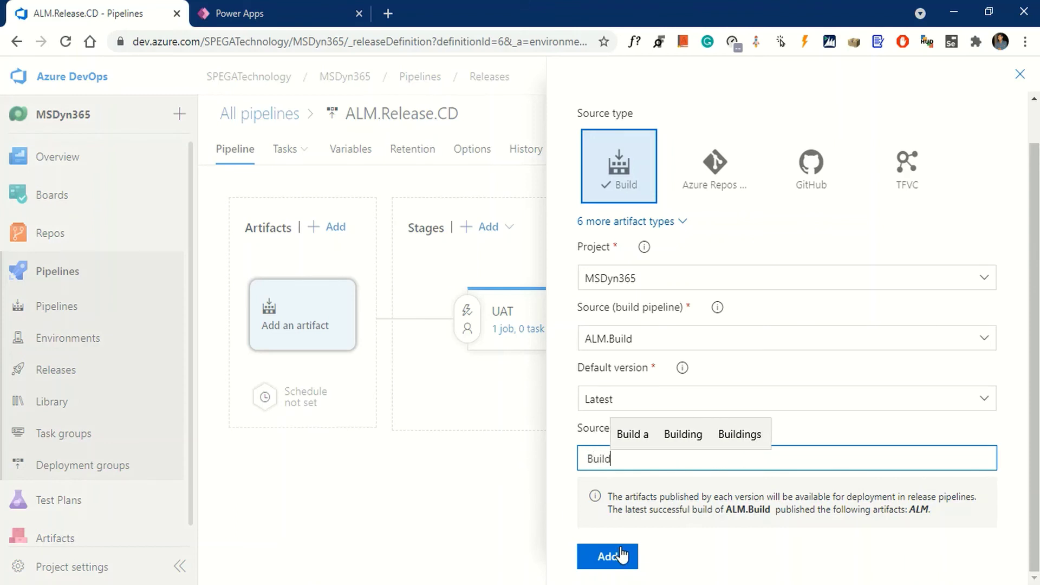
left_click(695, 569)
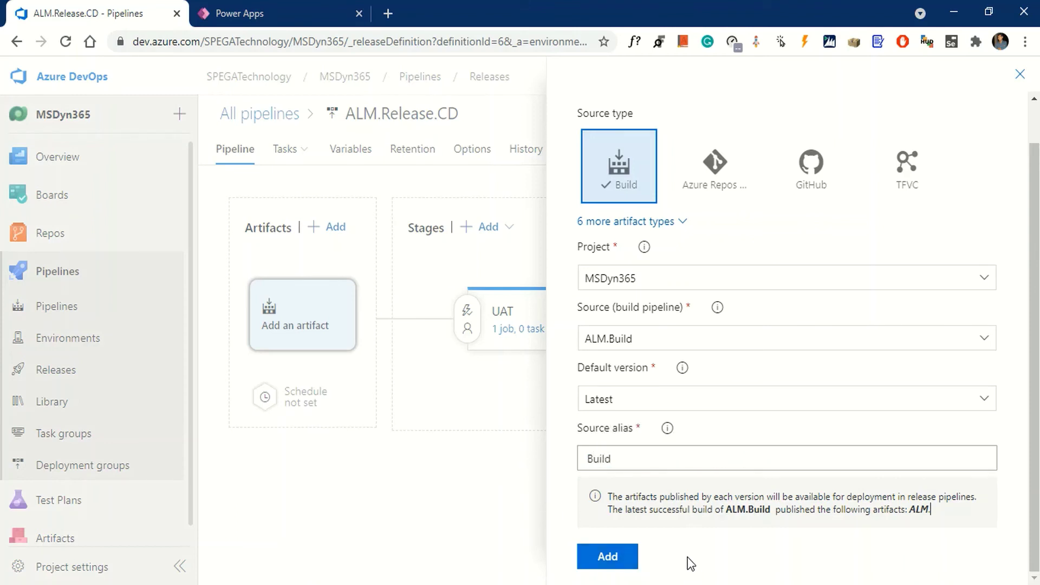
left_click(607, 558)
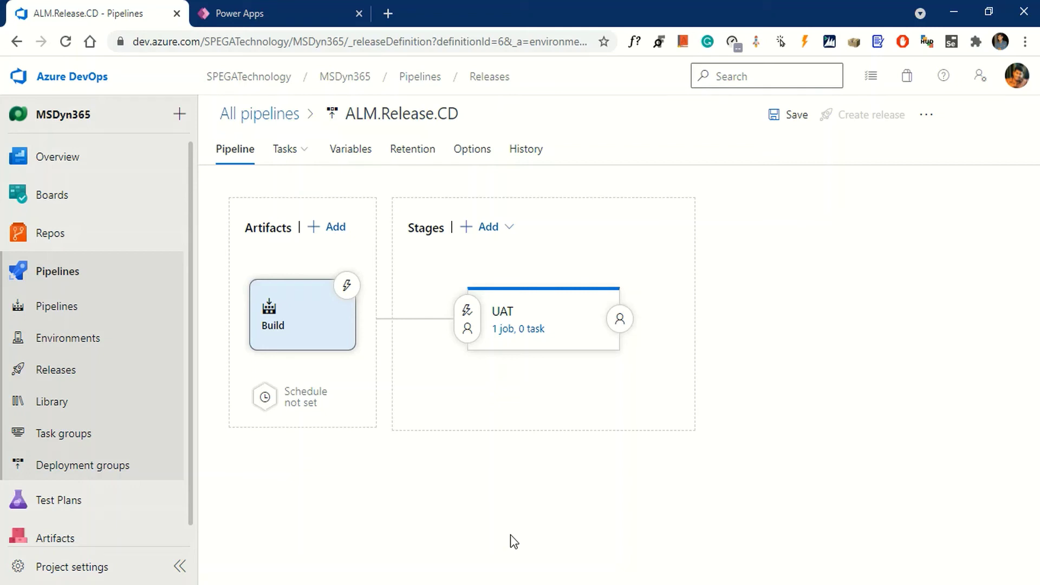
Step: Allow scripts to access the OAuth token in the UAT stage's agent job and save the release pipeline
left_click(510, 334)
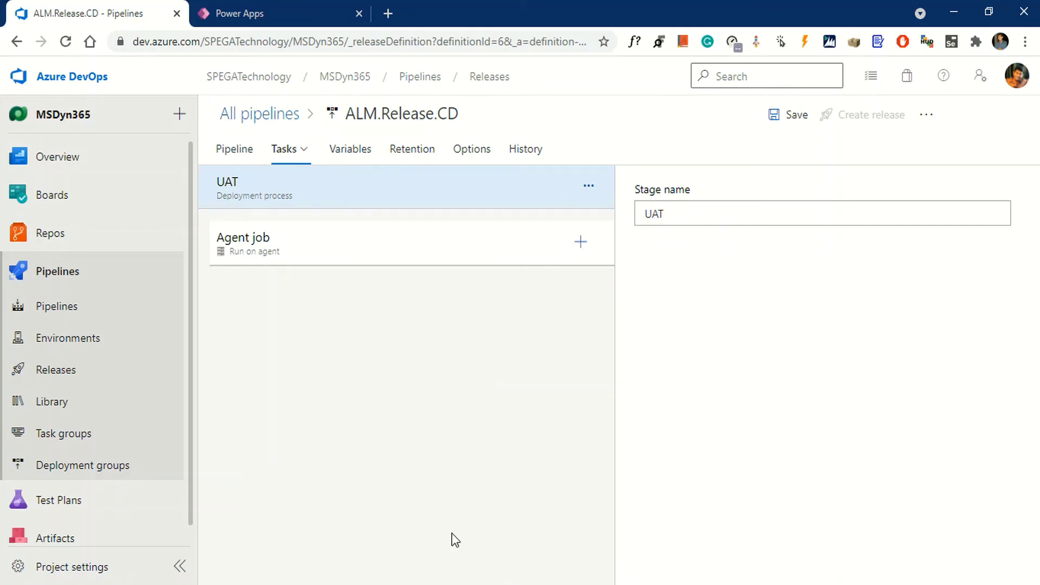
left_click(413, 257)
scroll(733, 476, "down", 8)
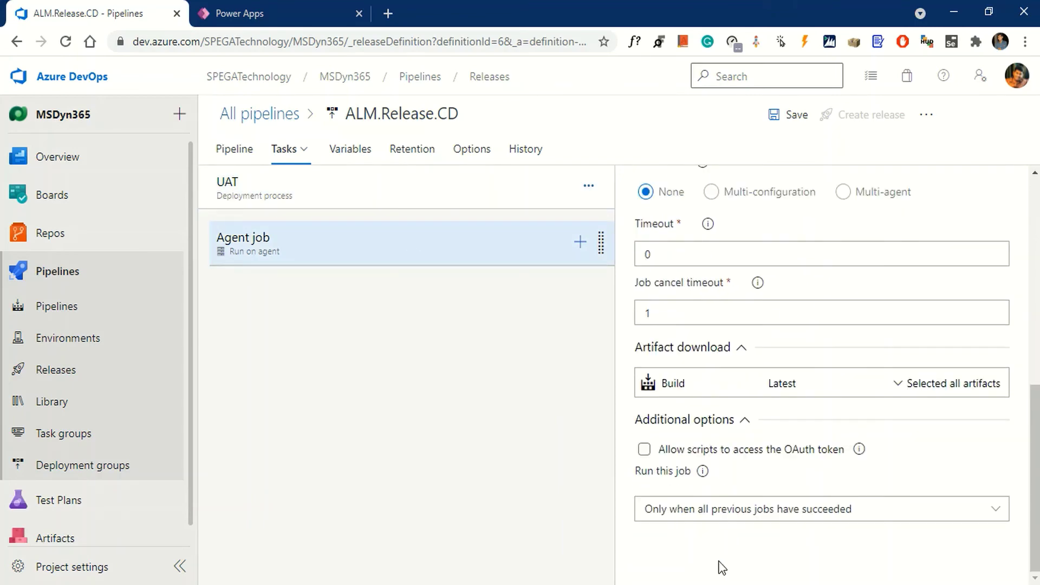
left_click(644, 450)
left_click(793, 114)
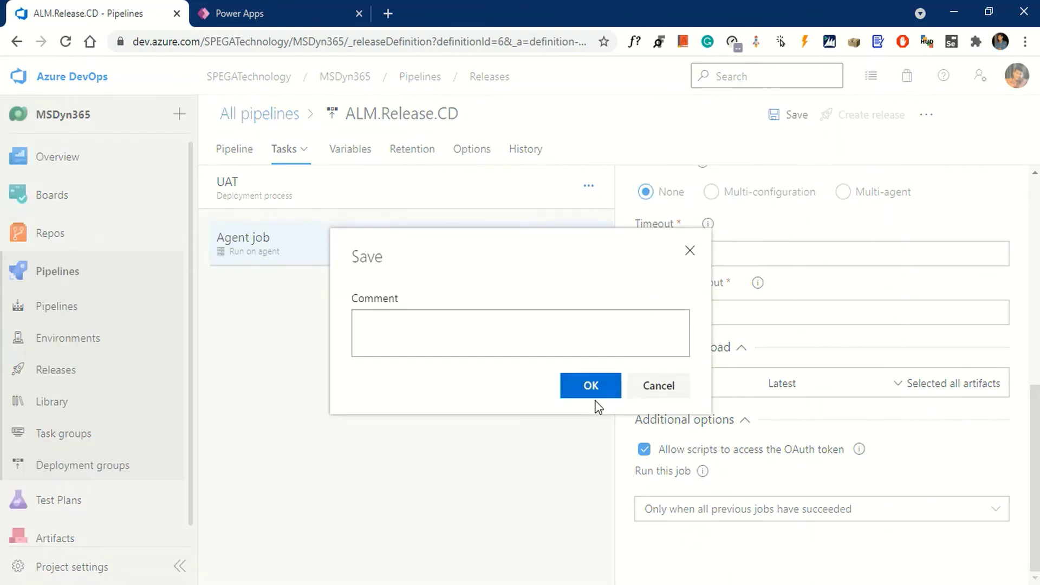
left_click(592, 386)
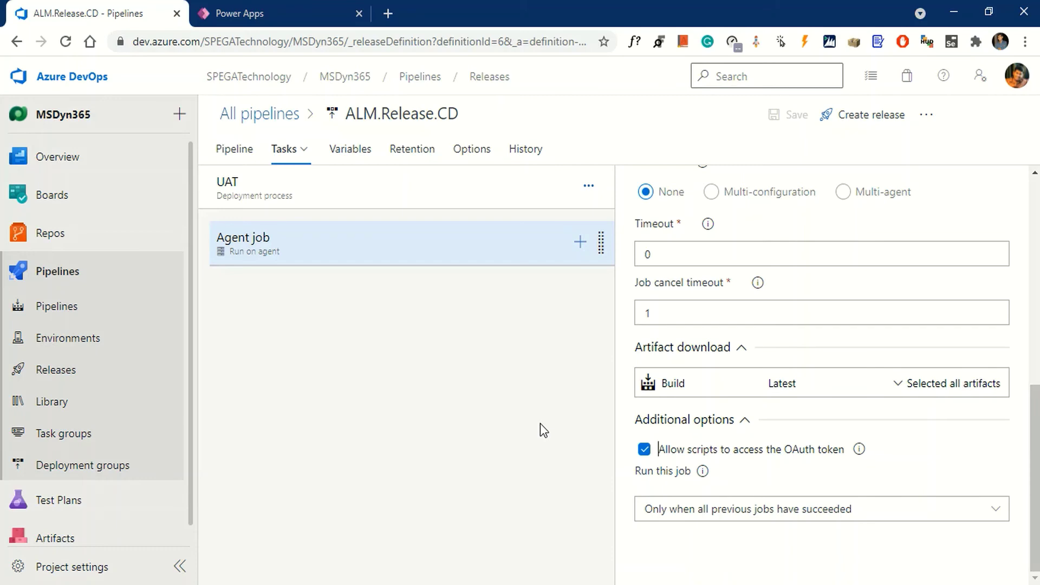
Step: Add the Power Platform Tool Installer task to the UAT stage's agent job
left_click(578, 247)
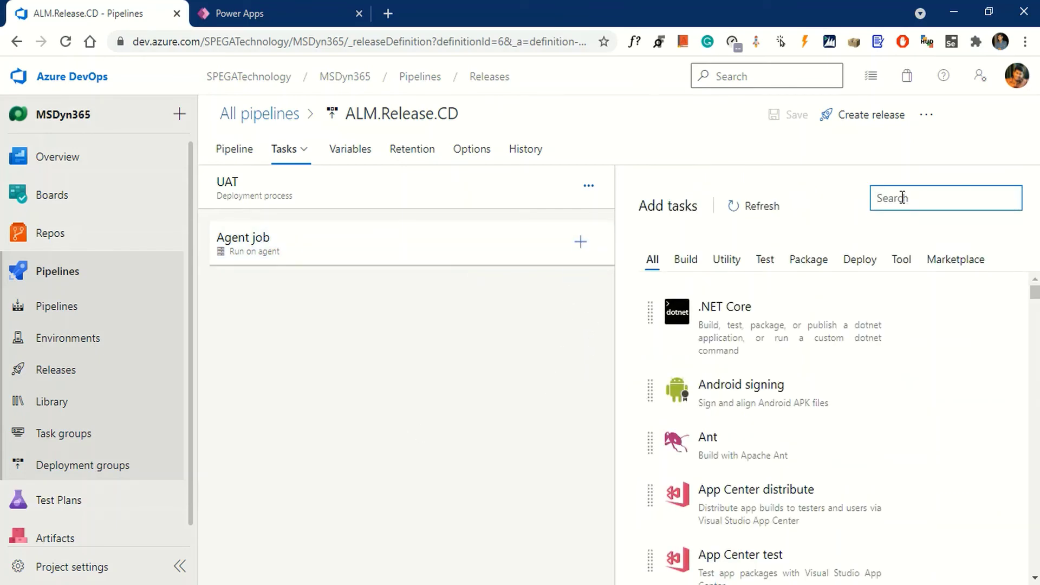
type("Power")
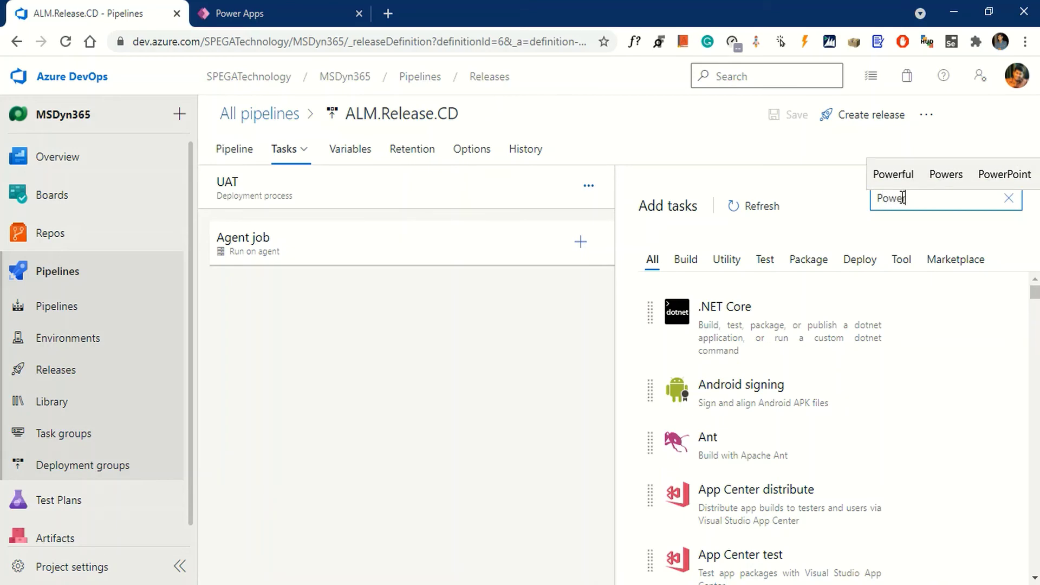
type(" p")
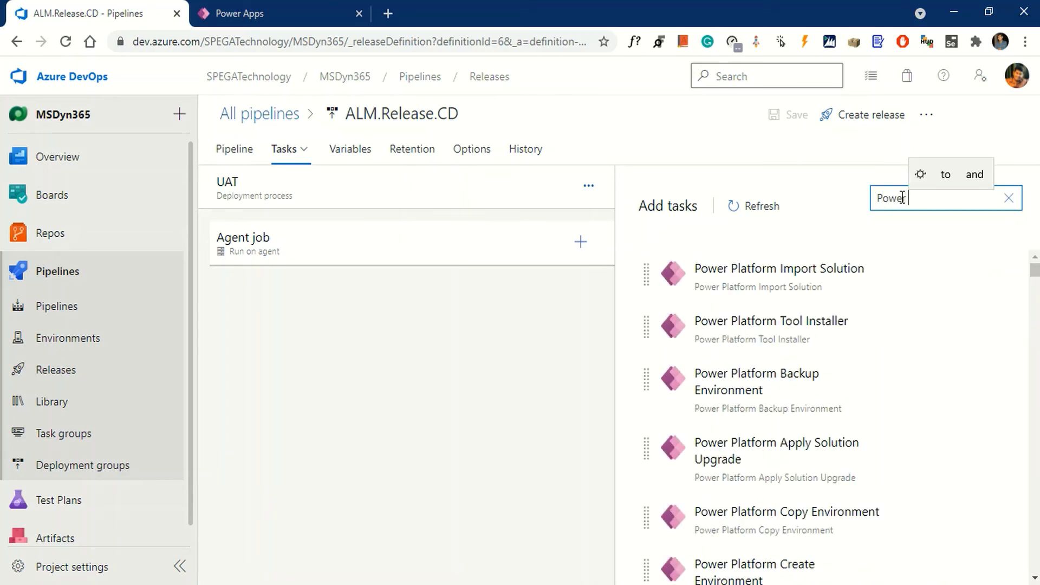
type("lat")
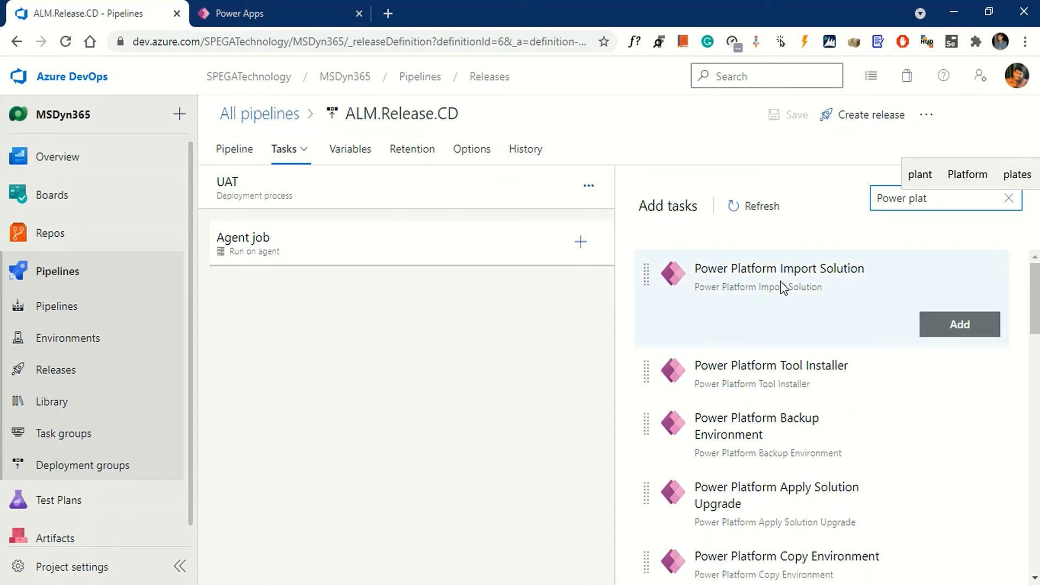
mouse_move(749, 375)
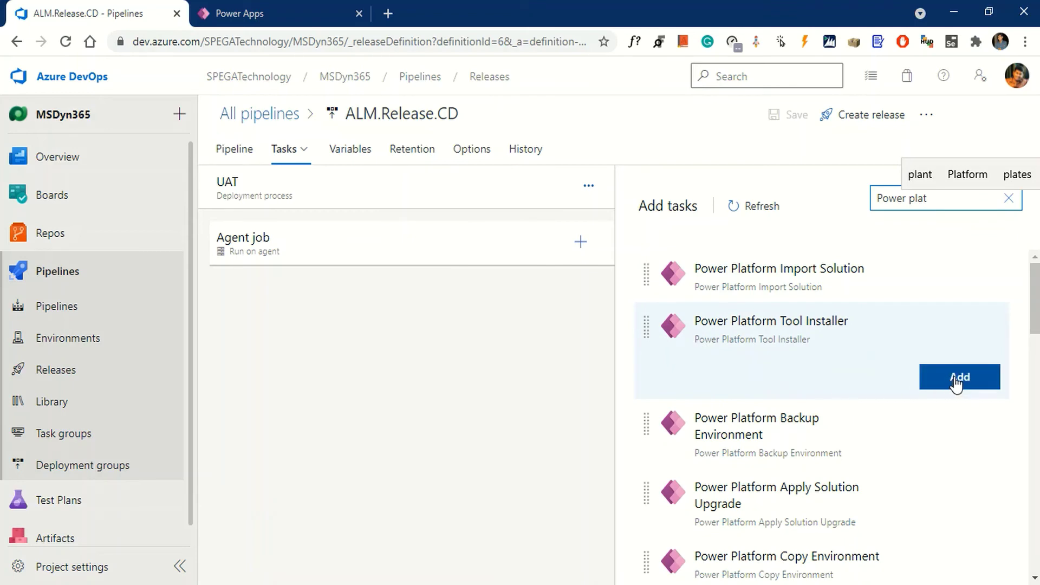
left_click(957, 382)
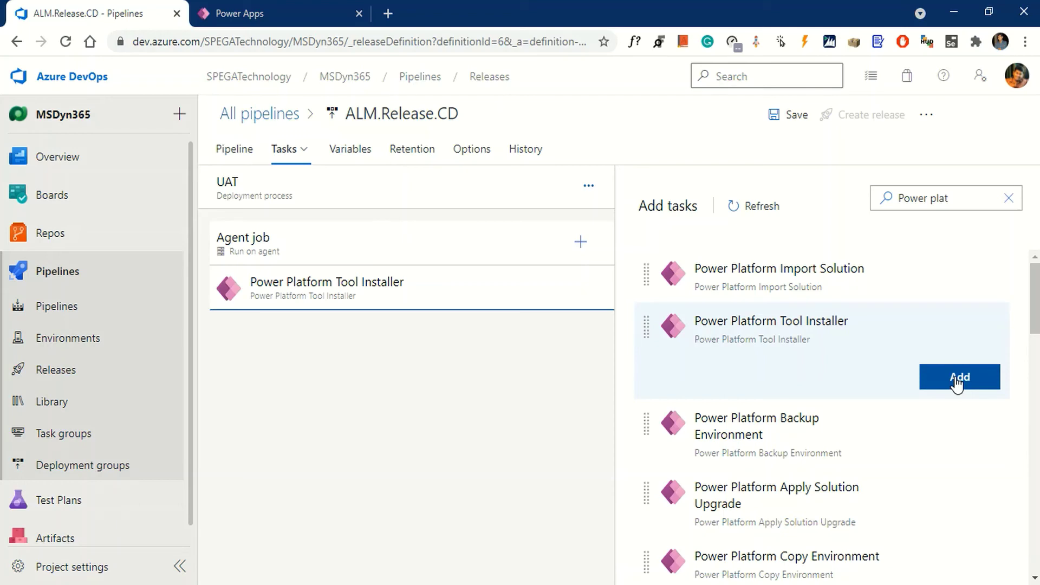
Step: Add the Power Platform Import Solution and Power Platform Publish Customizations tasks to the UAT agent job
mouse_move(828, 298)
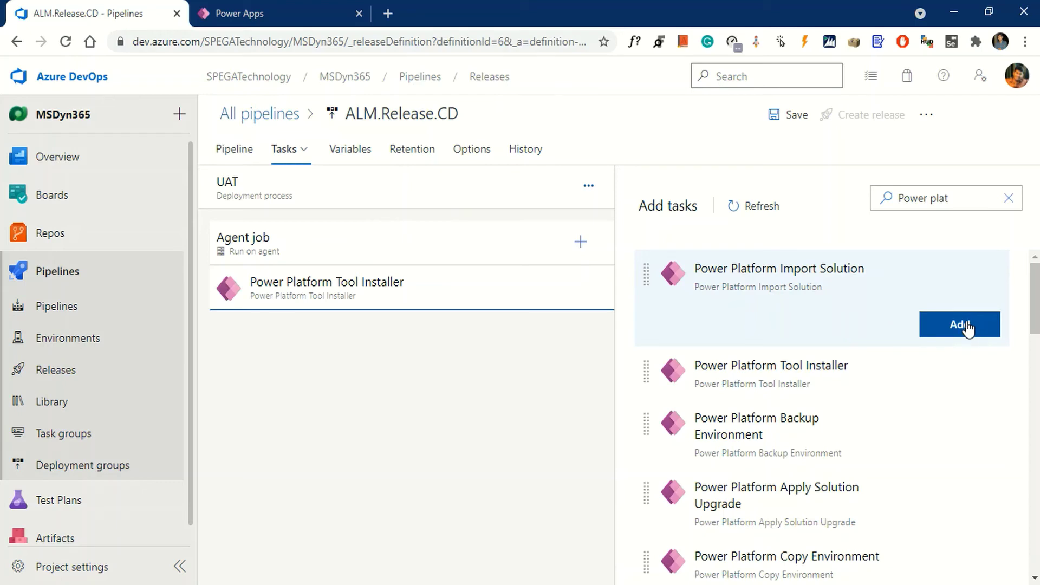
left_click(967, 328)
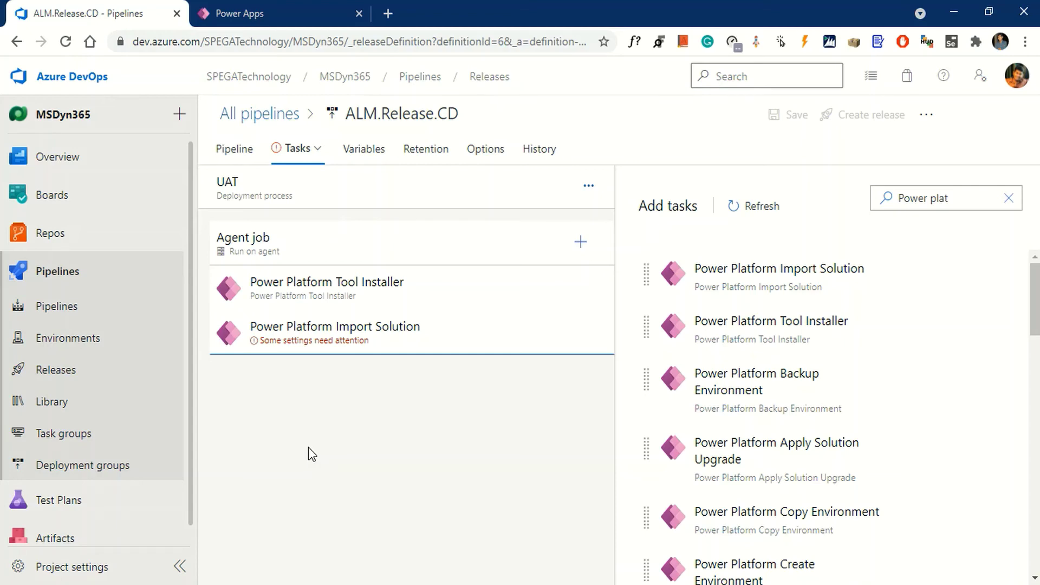
scroll(896, 434, "down", 5)
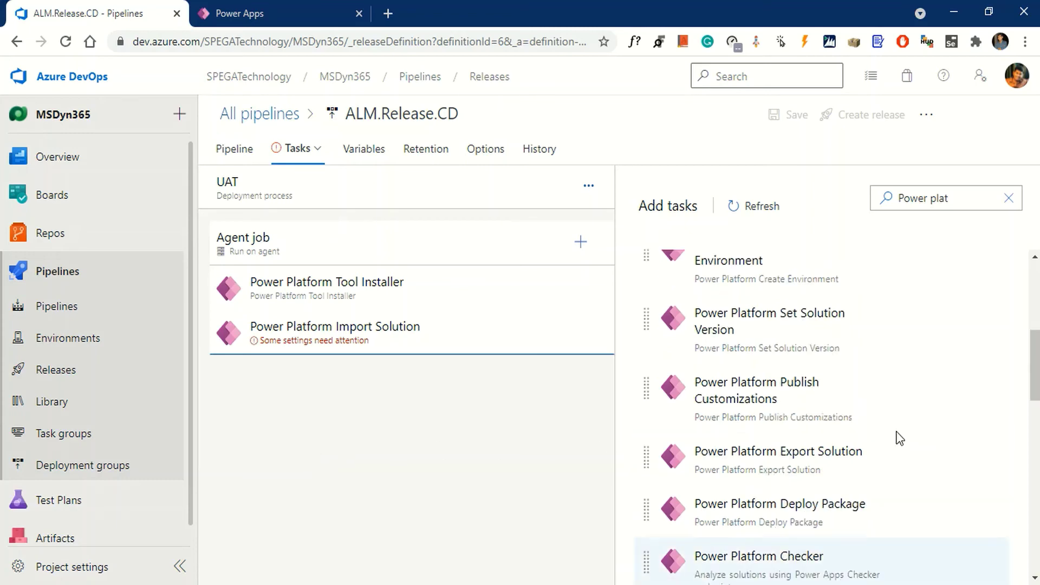
left_click(785, 399)
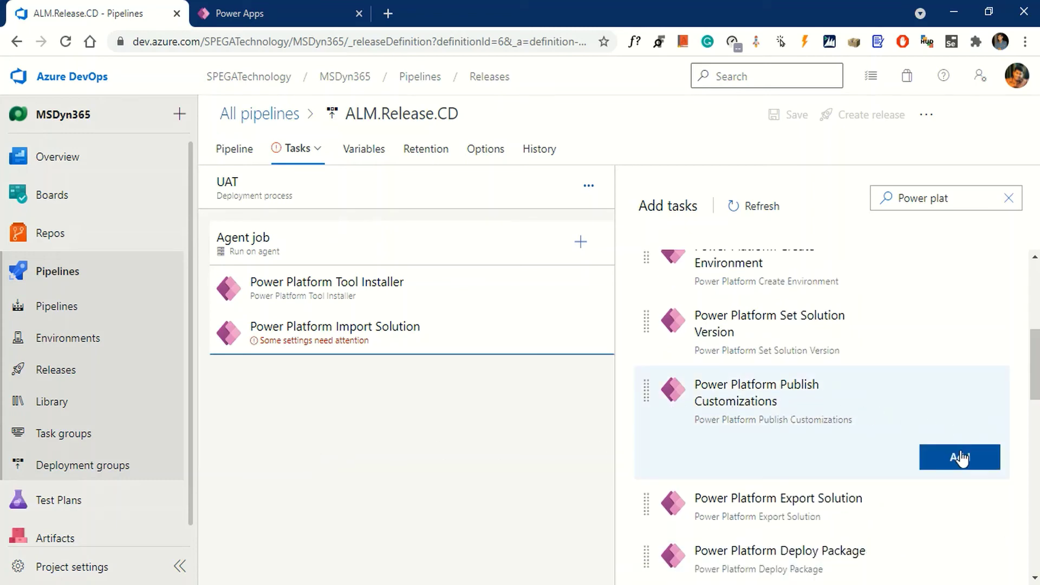
left_click(961, 455)
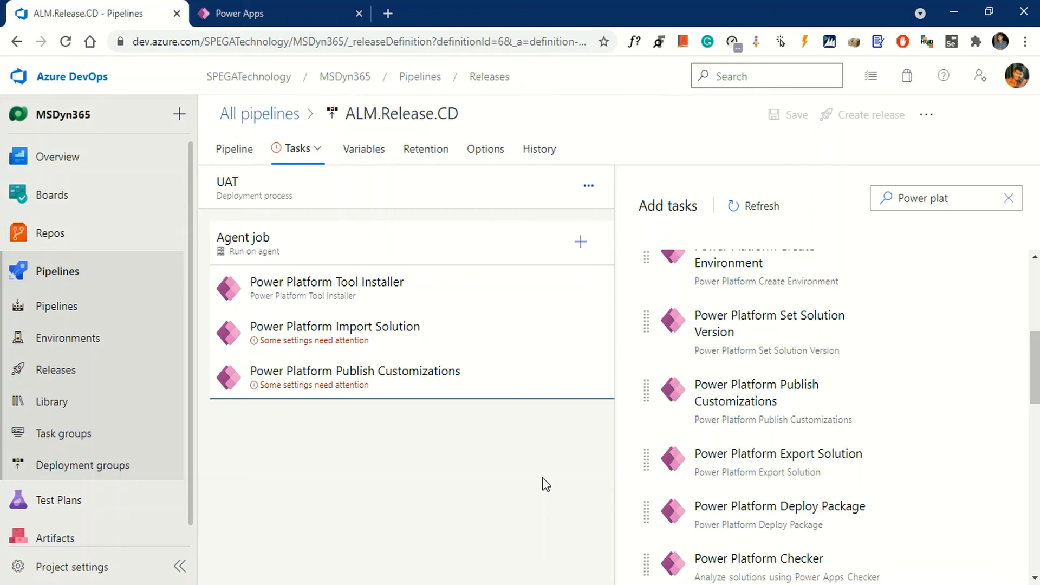
Step: Set the Import Solution task to Service Principal/client secret authentication with the ALM.UAT service connection
left_click(377, 349)
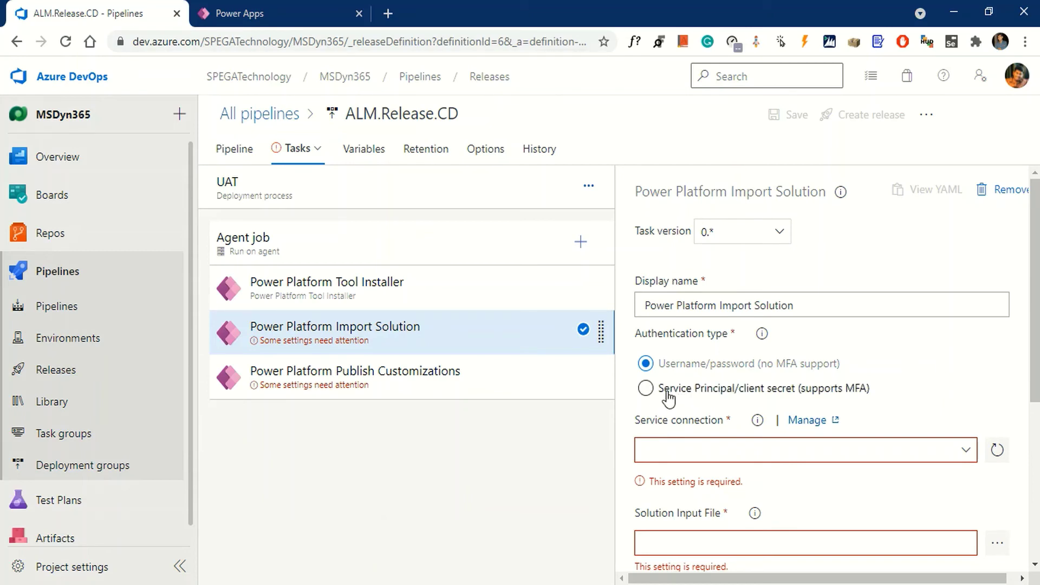
left_click(646, 389)
scroll(904, 379, "down", 3)
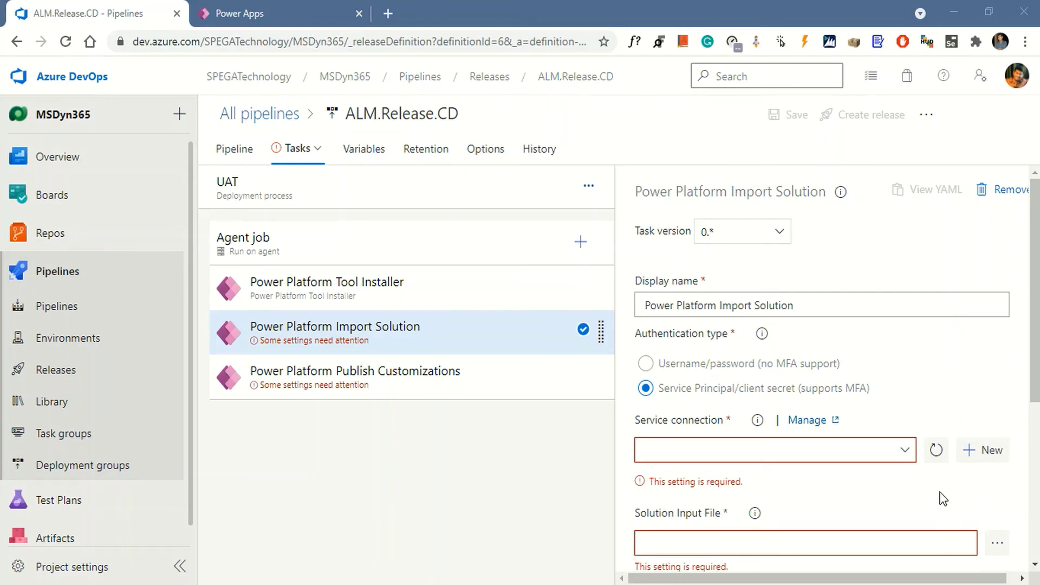
left_click(905, 453)
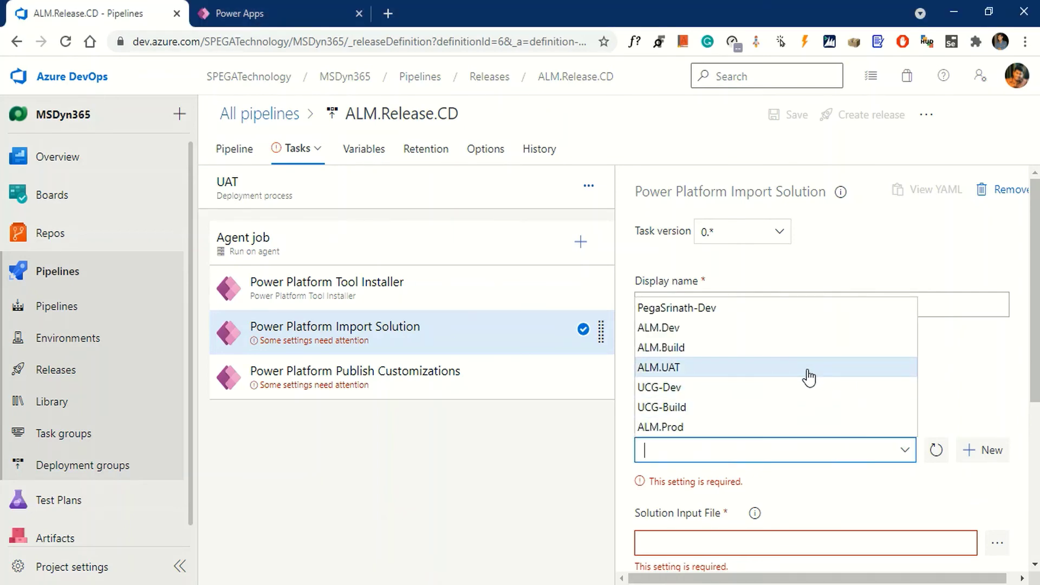
left_click(808, 375)
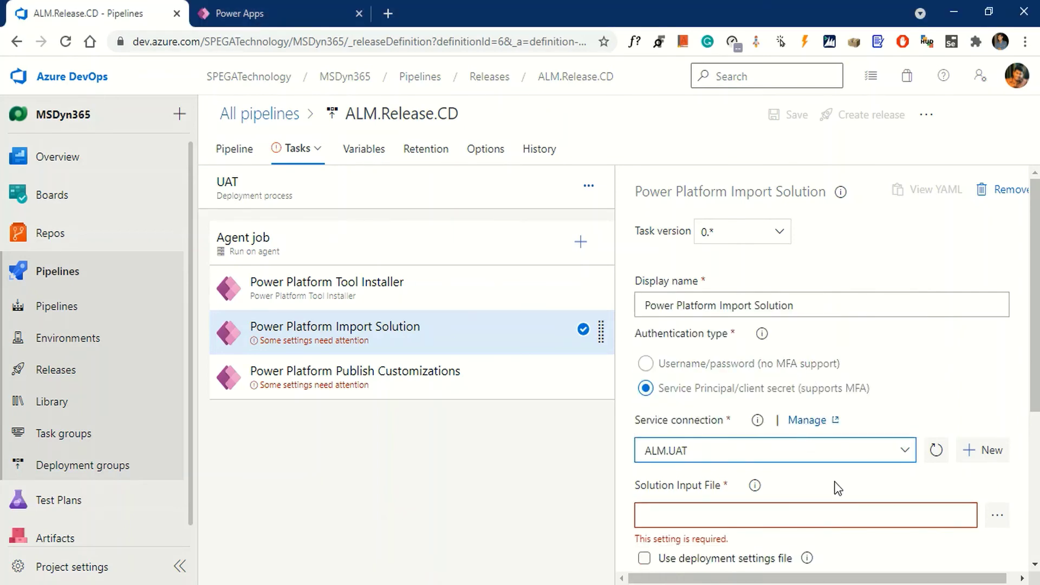
Step: Select the managed solution zip in the Build artifact's ALM folder as the Import Solution task's solution input file
left_click(996, 517)
left_click(997, 518)
left_click(997, 521)
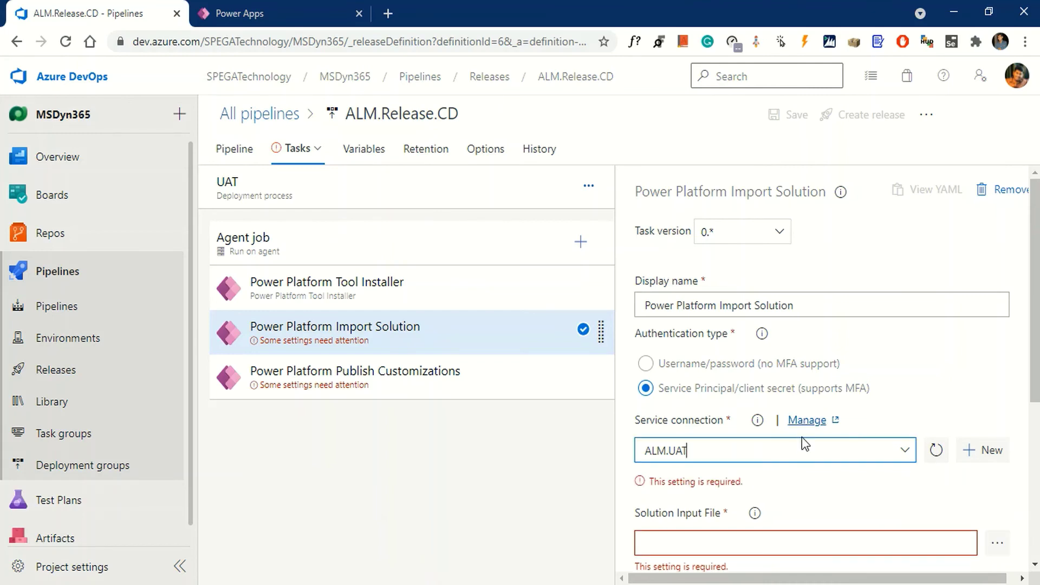
scroll(836, 487, "down", 3)
left_click(998, 361)
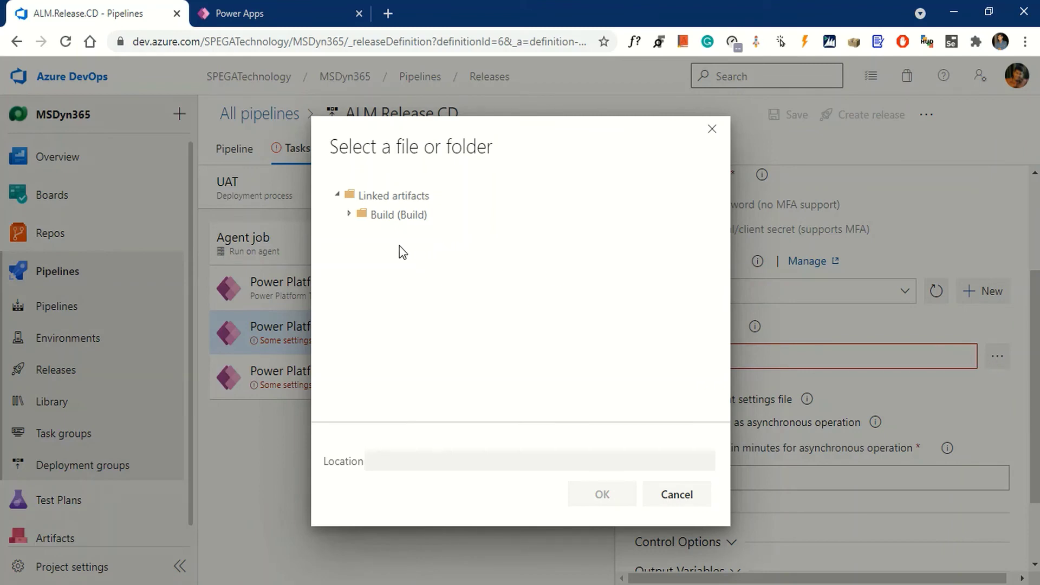
left_click(349, 215)
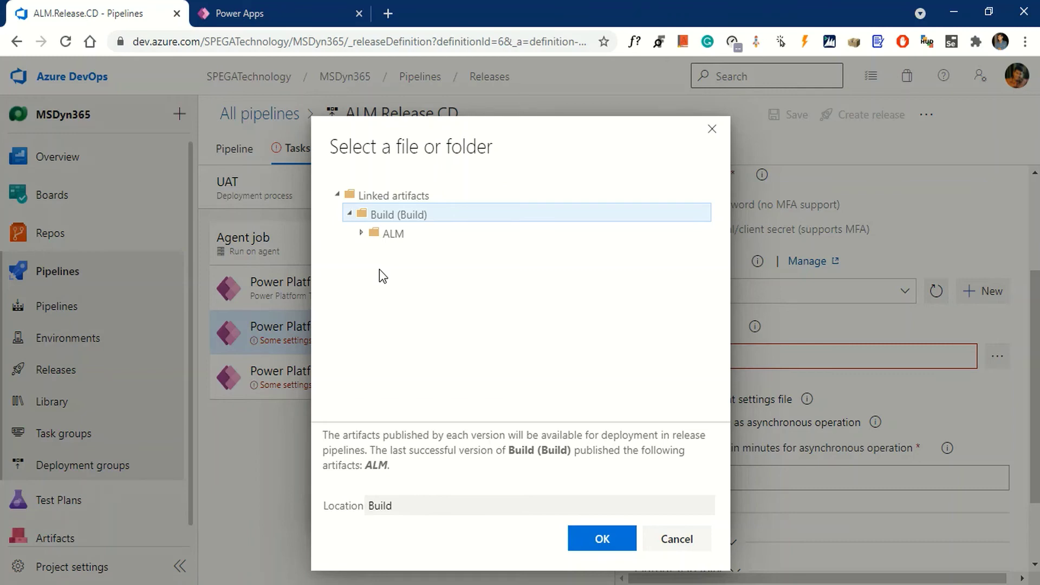
left_click(361, 233)
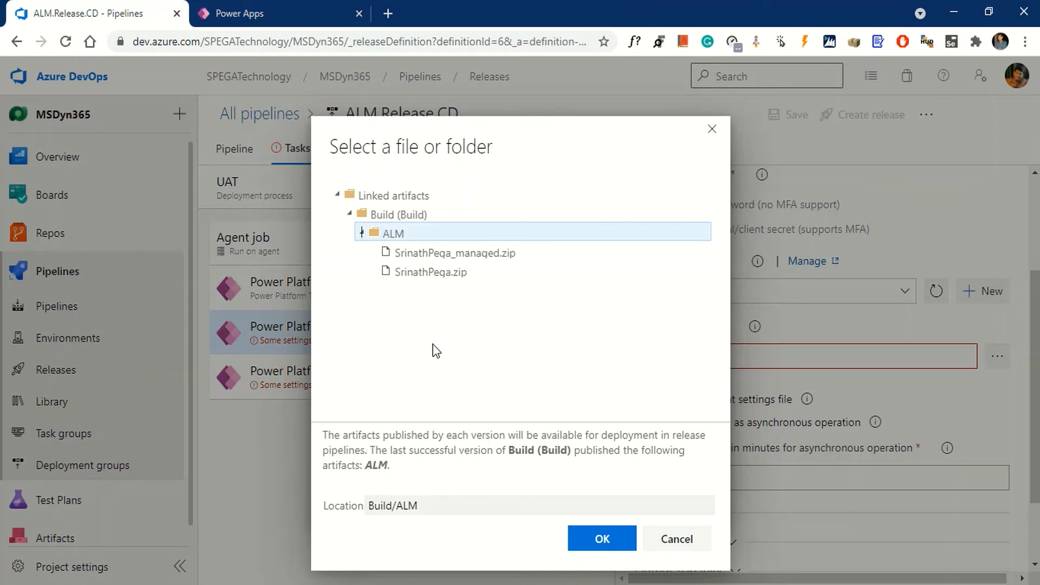
left_click(488, 252)
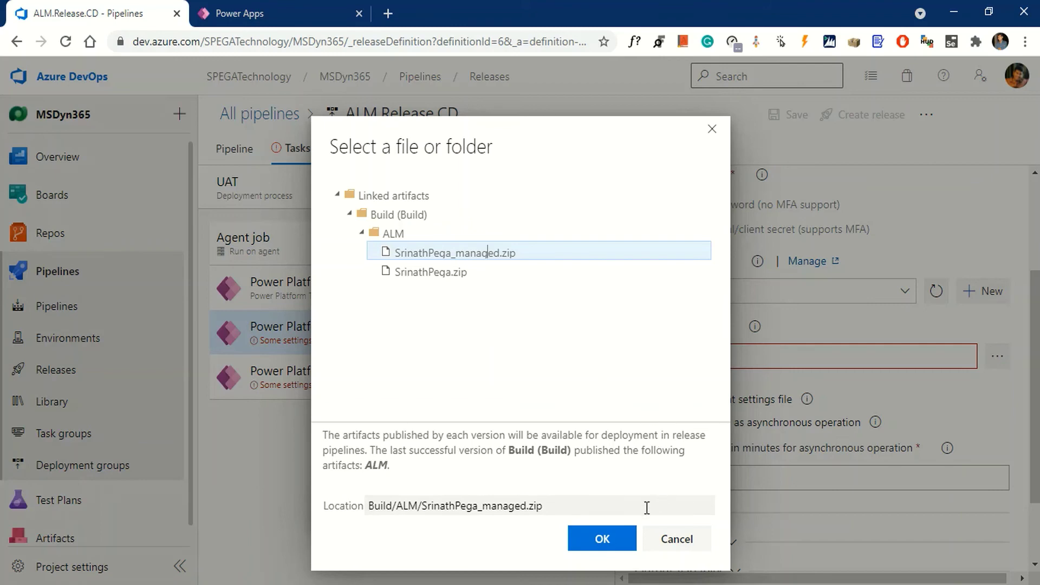
left_click(607, 540)
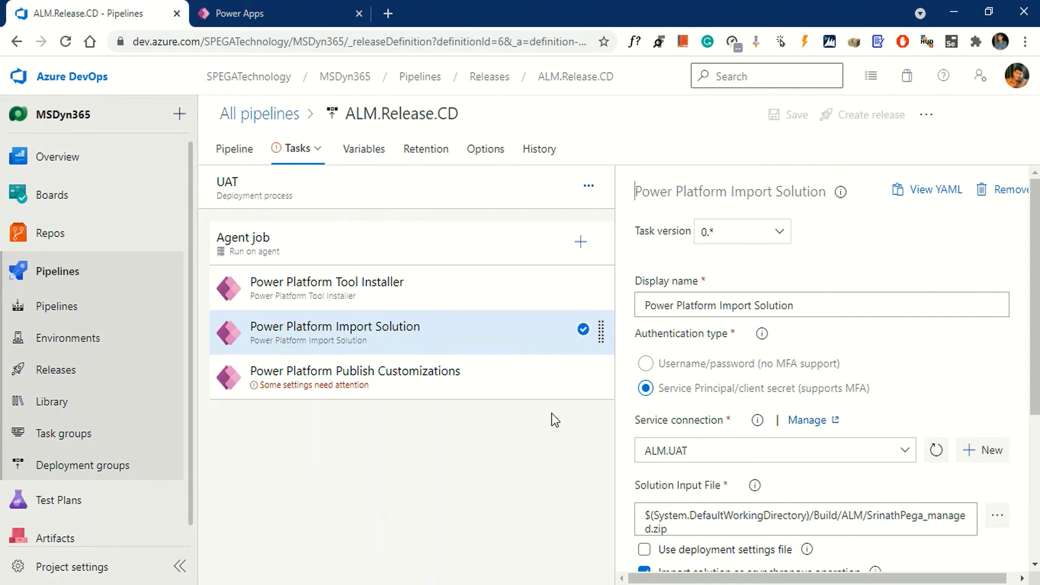
Step: Set the Publish Customizations task to Service Principal/client secret authentication with the ALM.UAT connection, and save the release pipeline without a comment
left_click(448, 382)
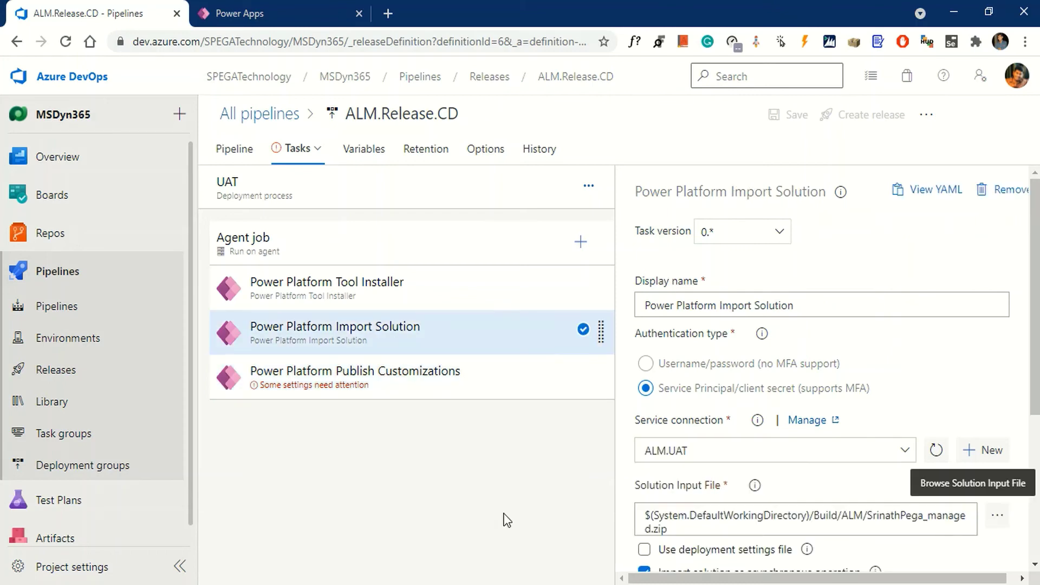
left_click(399, 382)
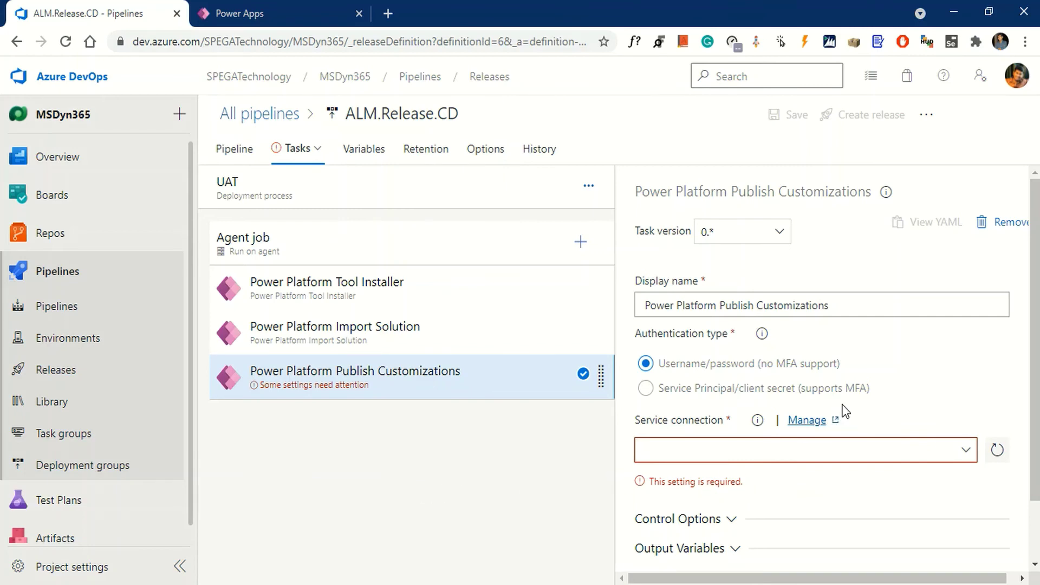
scroll(913, 392, "down", 1)
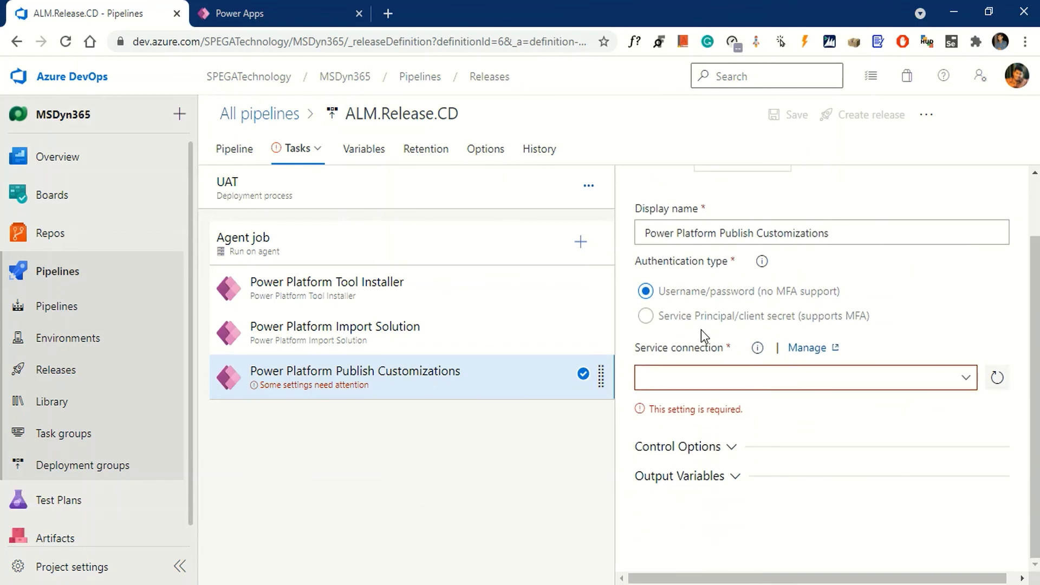
left_click(664, 325)
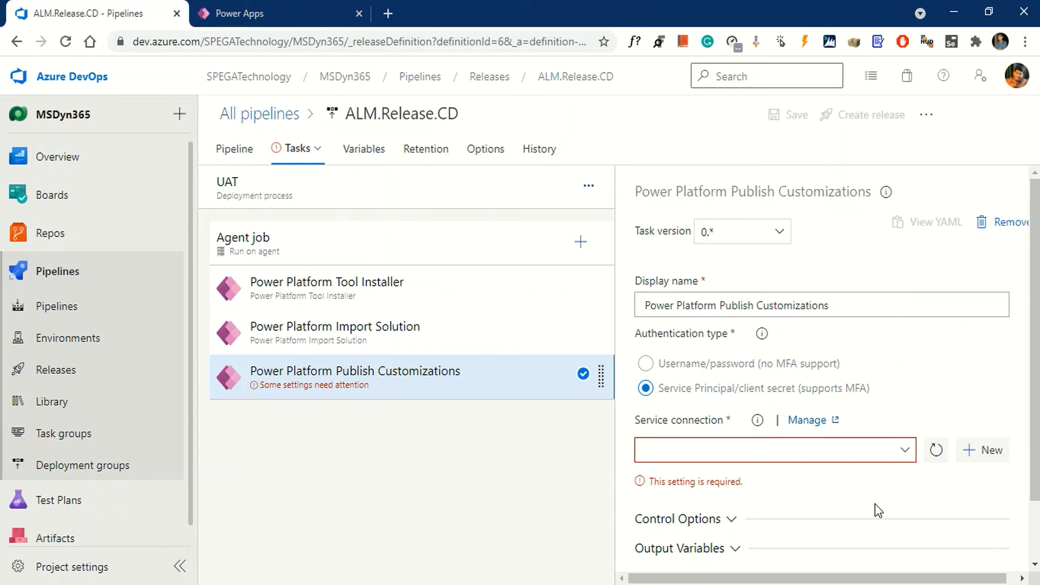
left_click(905, 450)
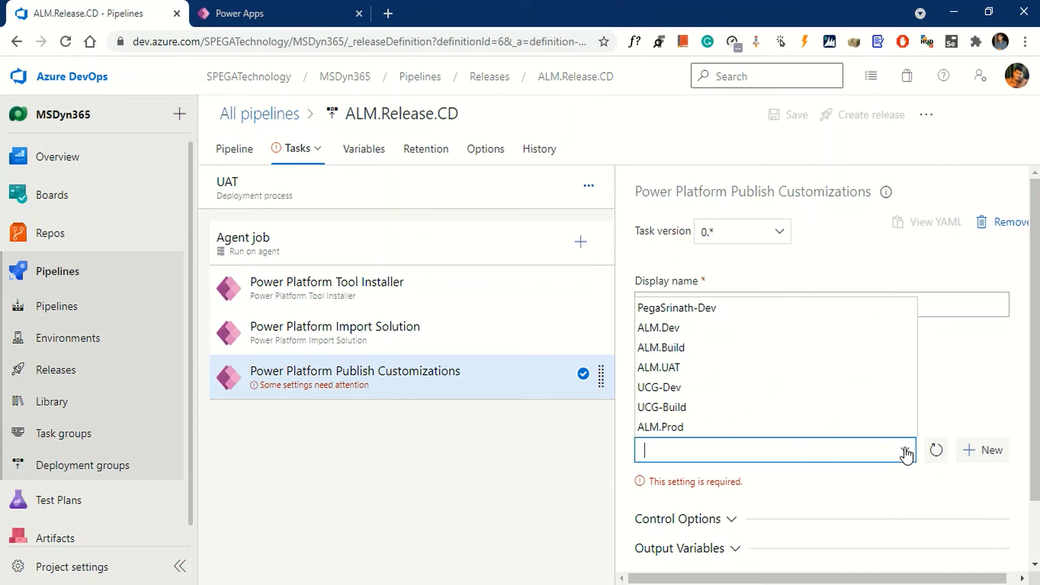
left_click(863, 368)
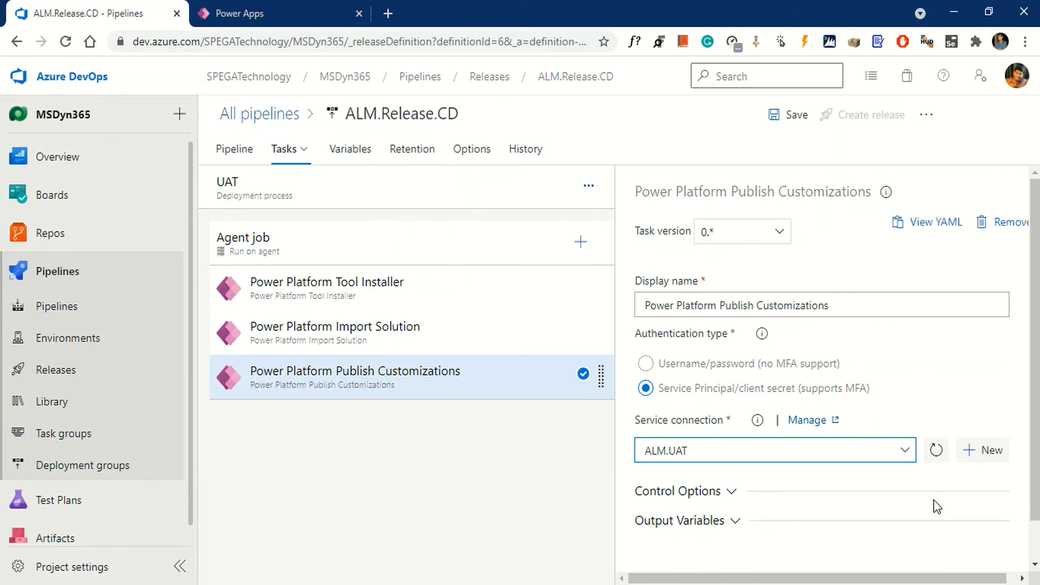
left_click(788, 115)
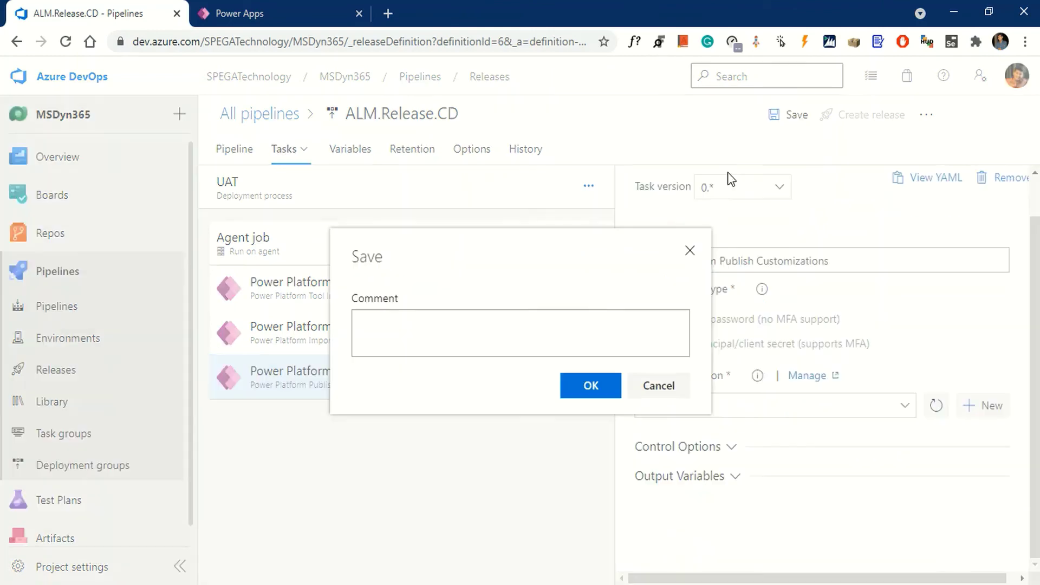
left_click(591, 386)
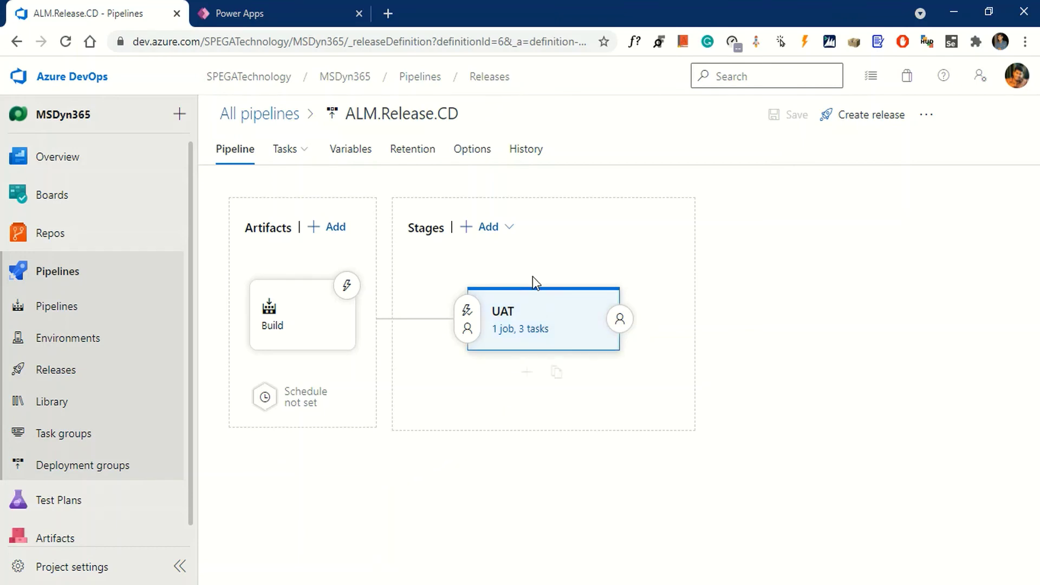
Step: Add a new stage after UAT from an empty job and name it Prod
left_click(509, 230)
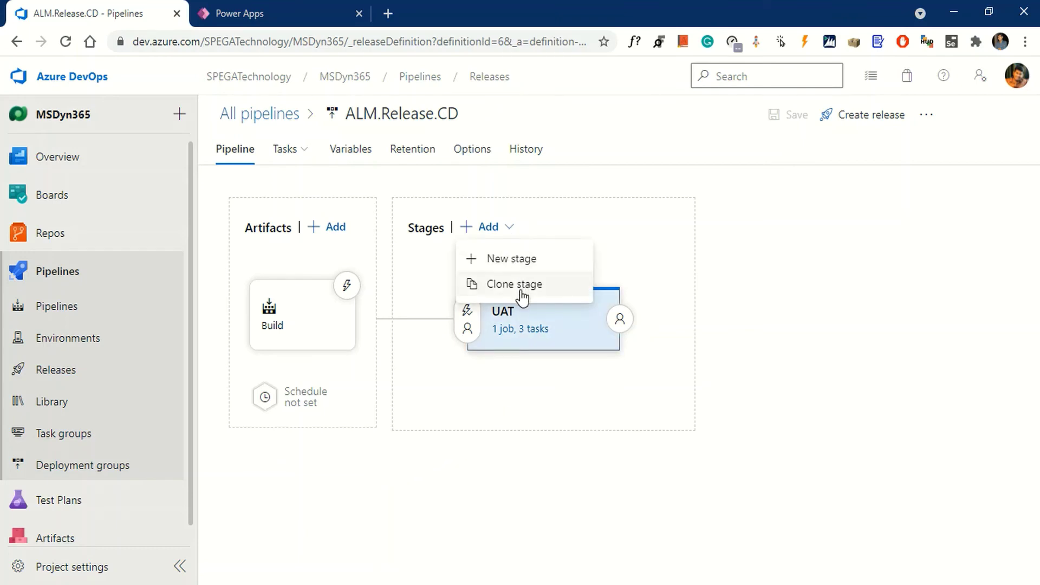
left_click(511, 260)
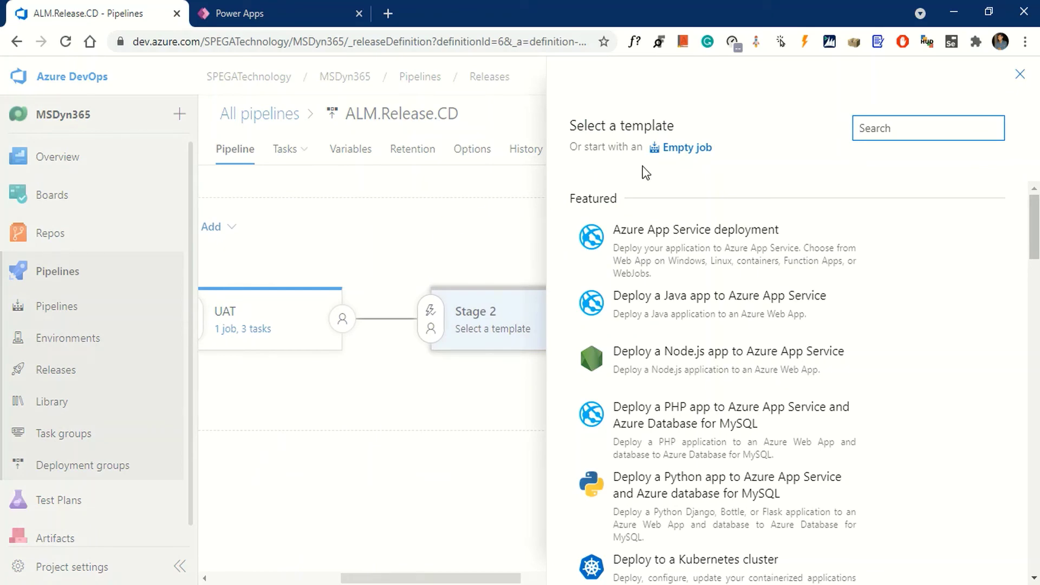
left_click(685, 152)
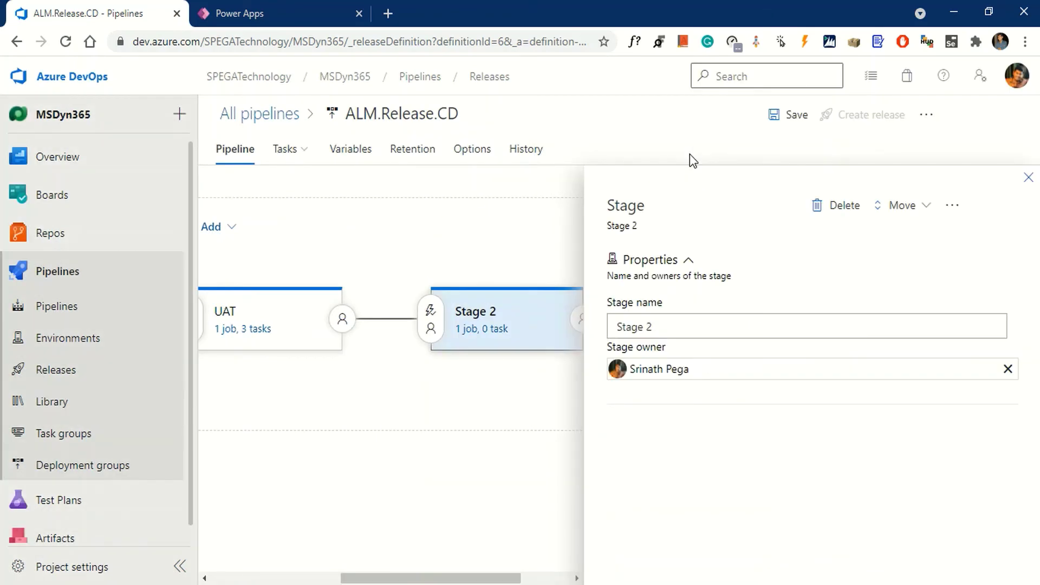
left_click_drag(688, 335, 577, 333)
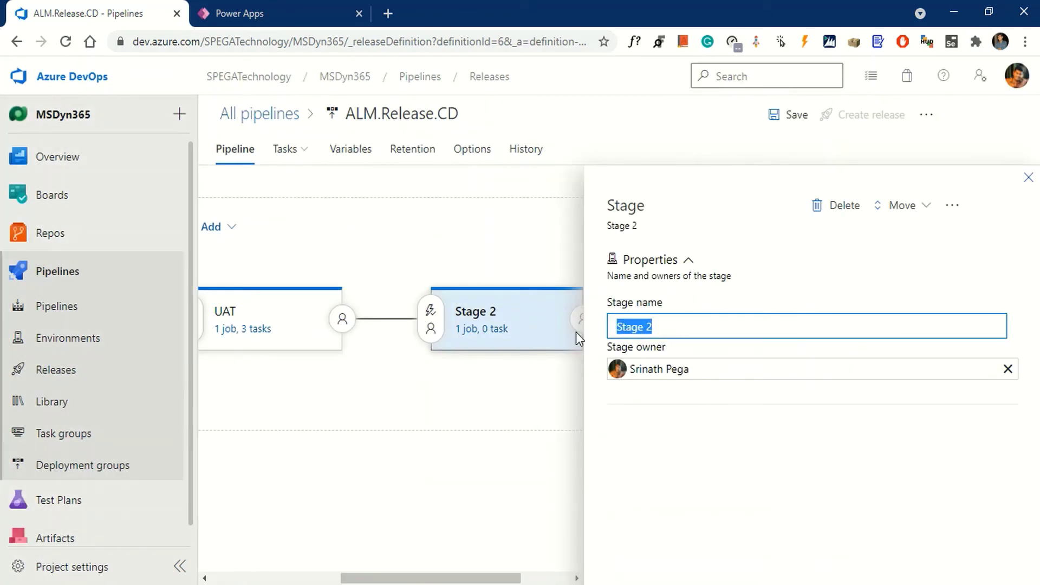
type("Prod")
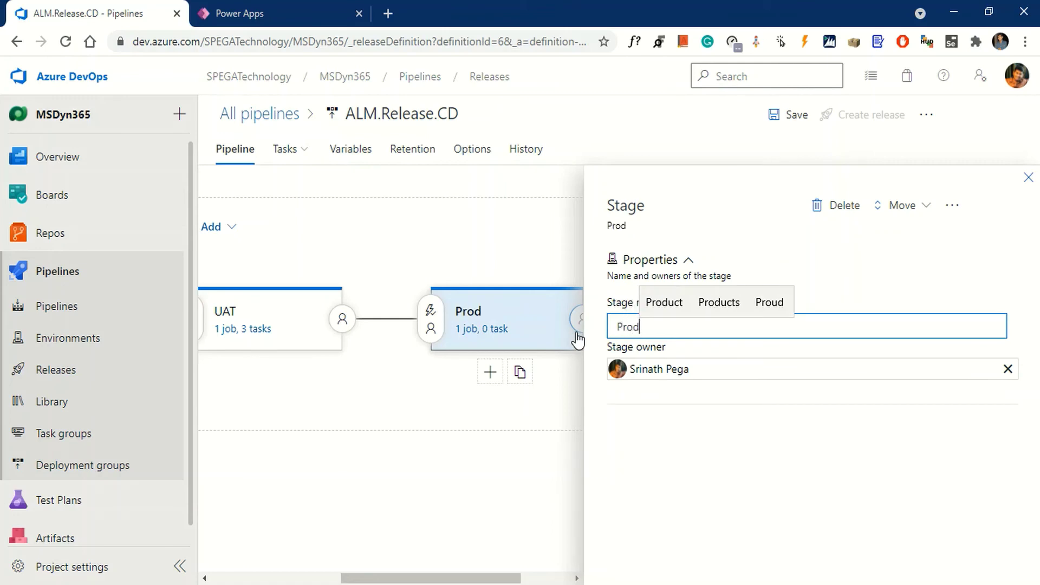
left_click(750, 502)
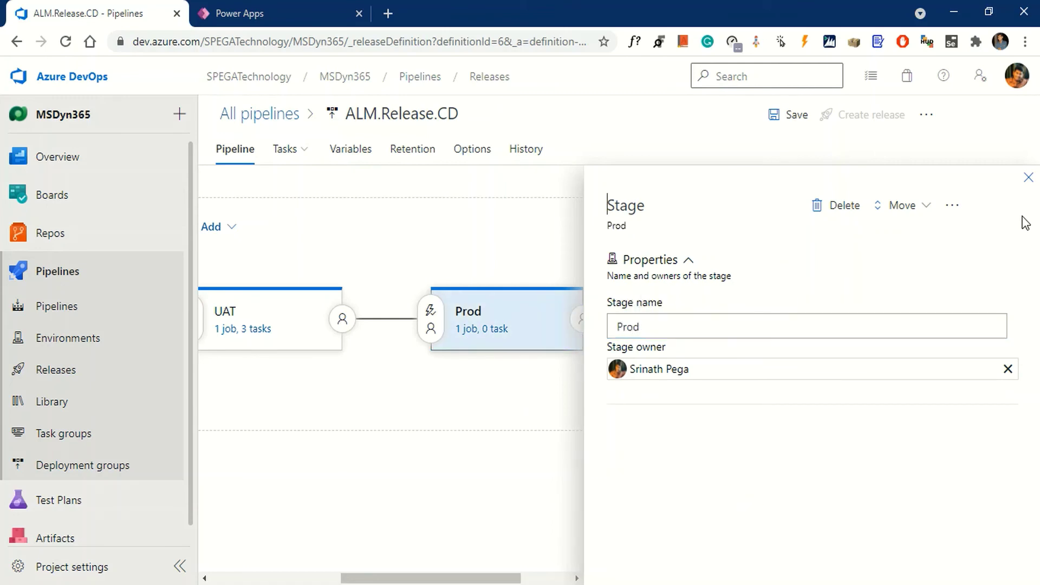
Step: Allow scripts to access the OAuth token in the Prod stage's agent job, and save the release pipeline without a comment
left_click(1028, 178)
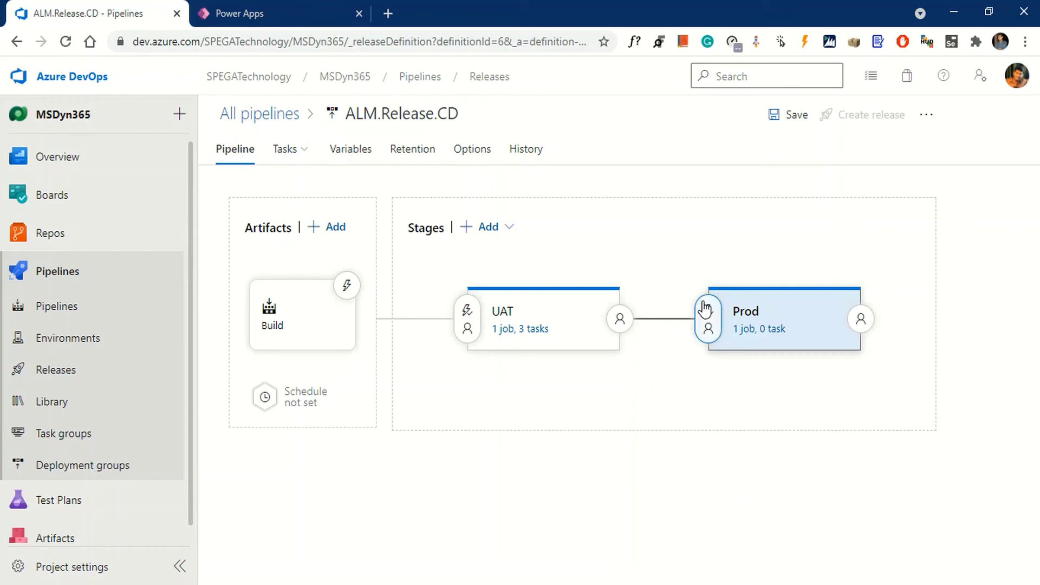
left_click(754, 330)
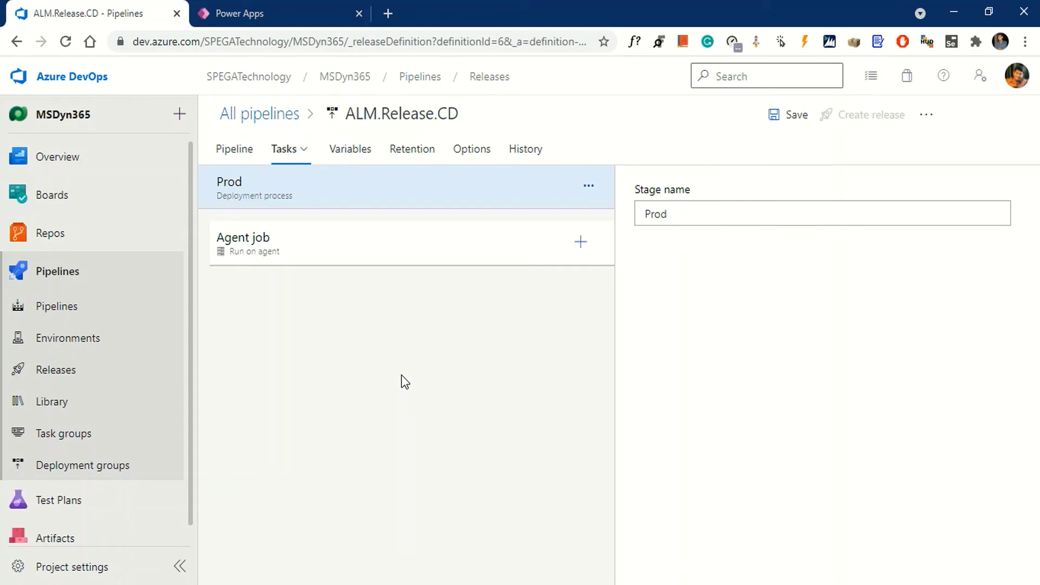
left_click(364, 253)
scroll(769, 465, "down", 8)
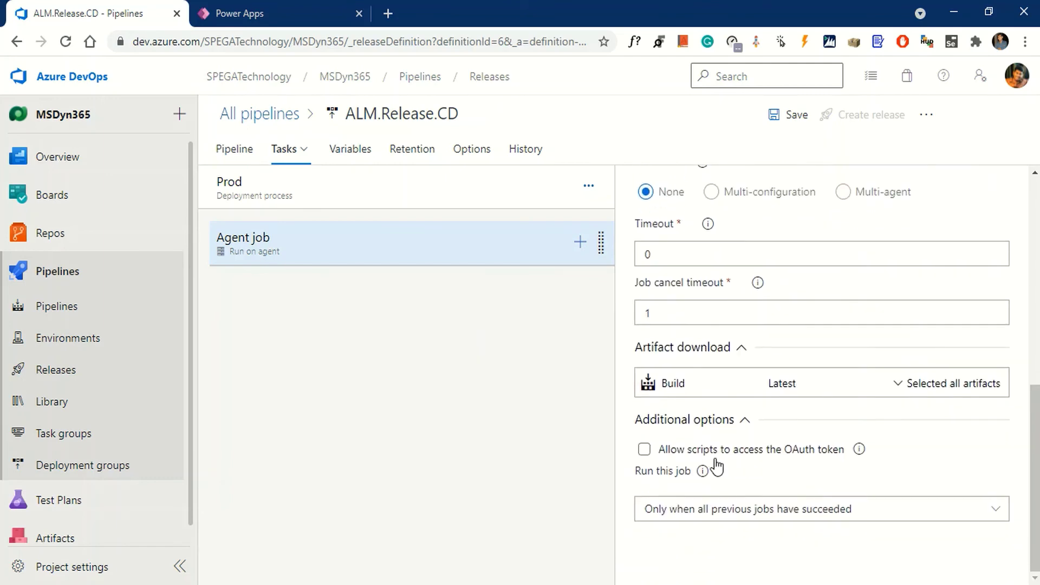
left_click(644, 451)
left_click(794, 115)
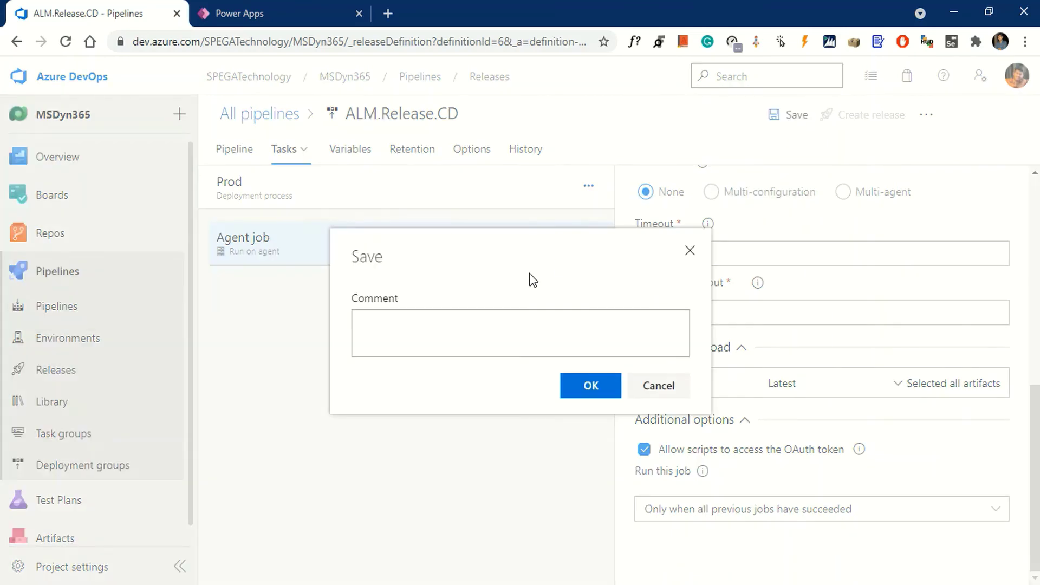
left_click(591, 385)
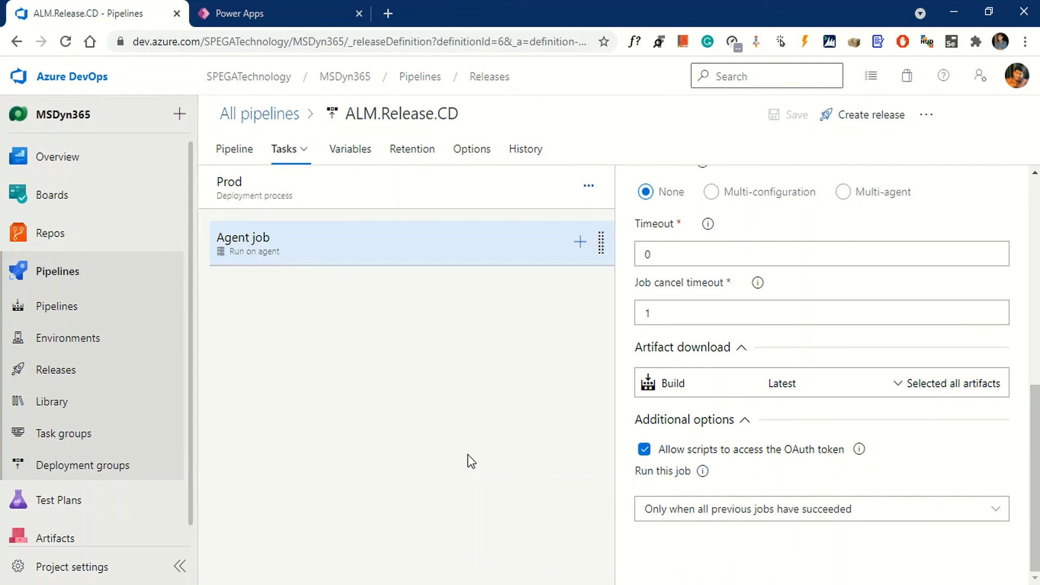
Step: Add the Power Platform Tool Installer, Import Solution and Publish Customizations tasks to the Prod stage's agent job
left_click(578, 246)
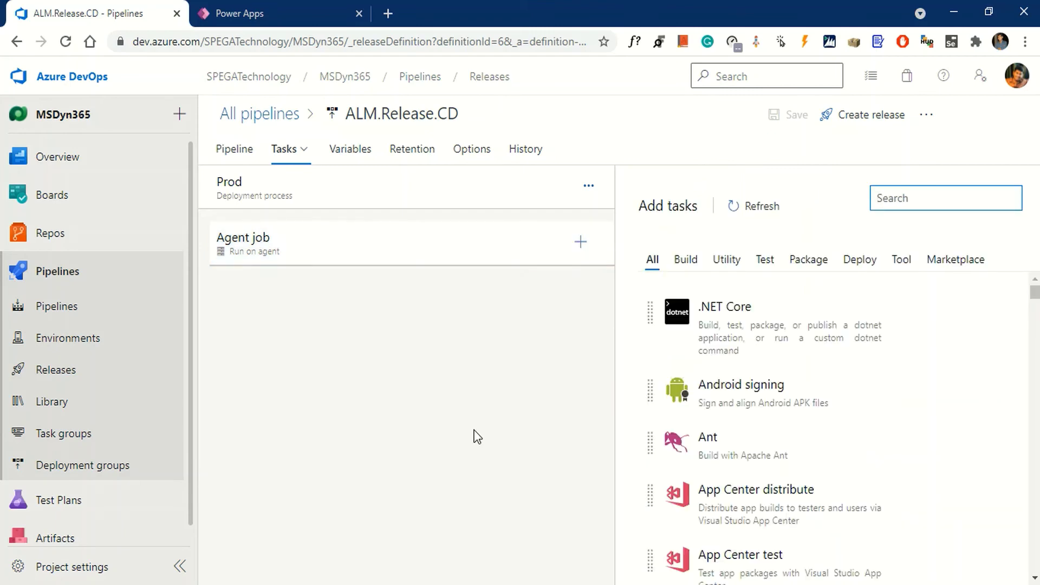
type("Power")
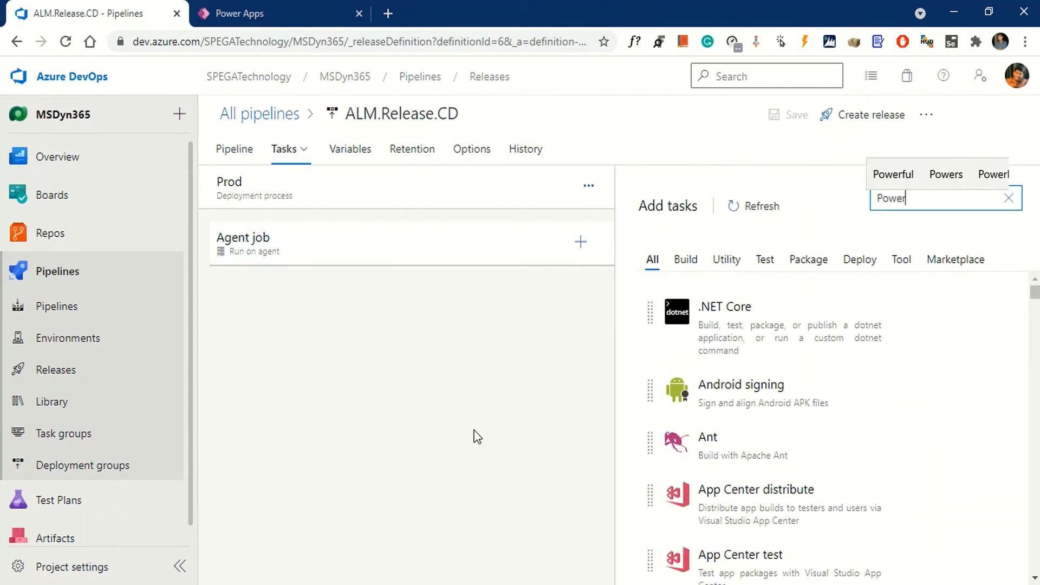
type(" Pla")
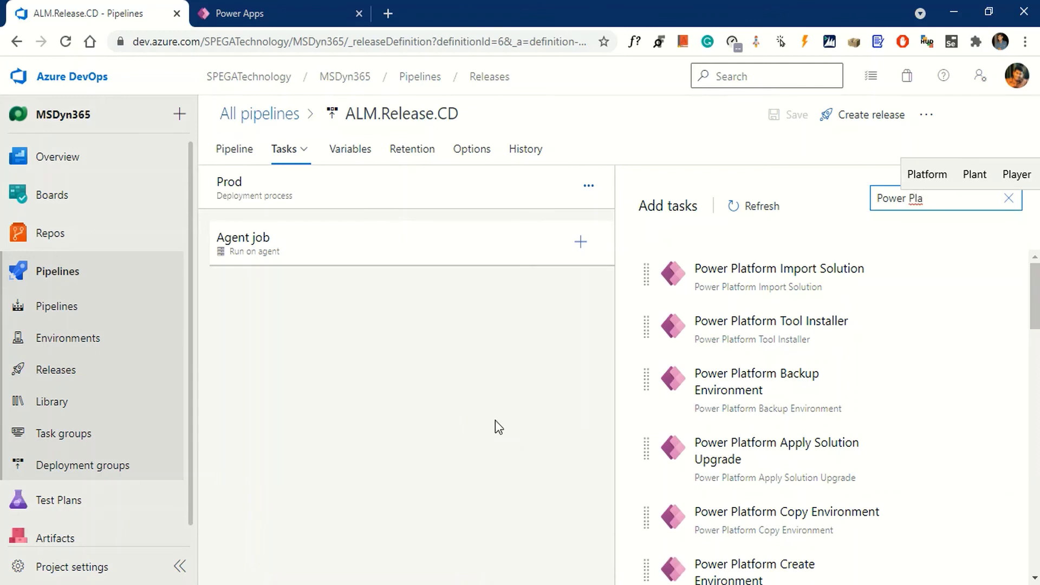
mouse_move(735, 346)
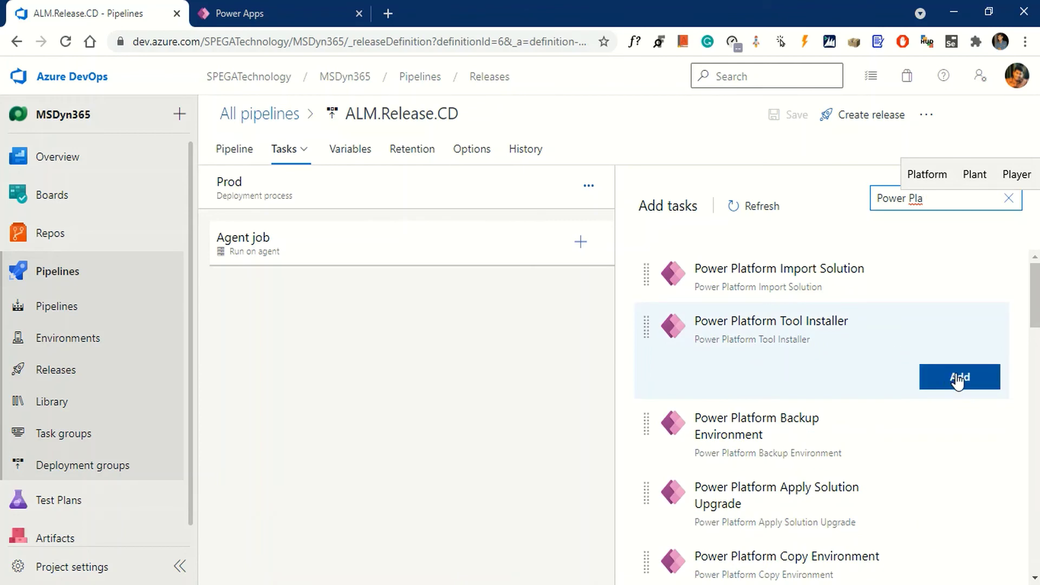
left_click(958, 380)
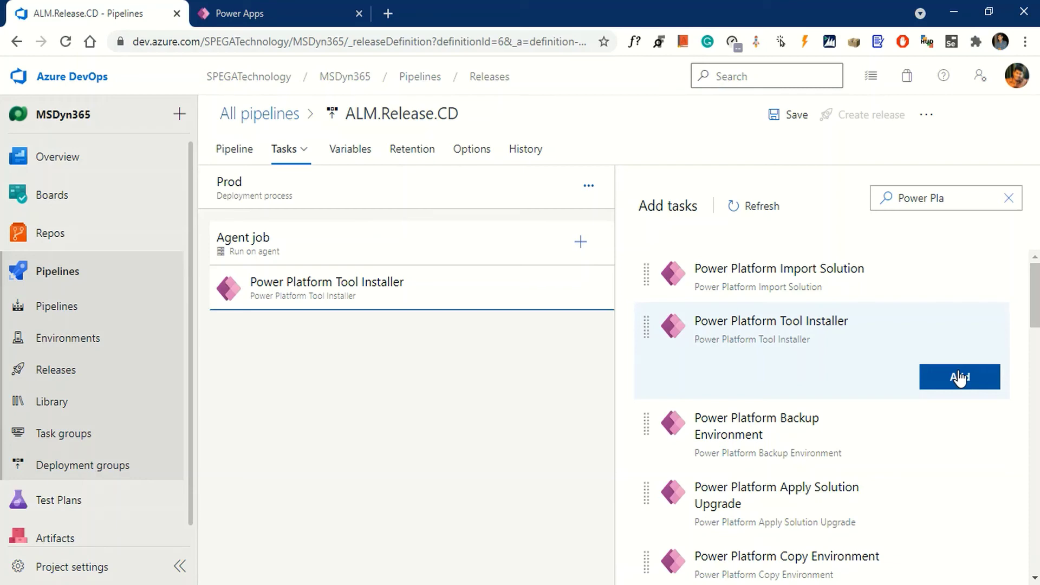
mouse_move(831, 285)
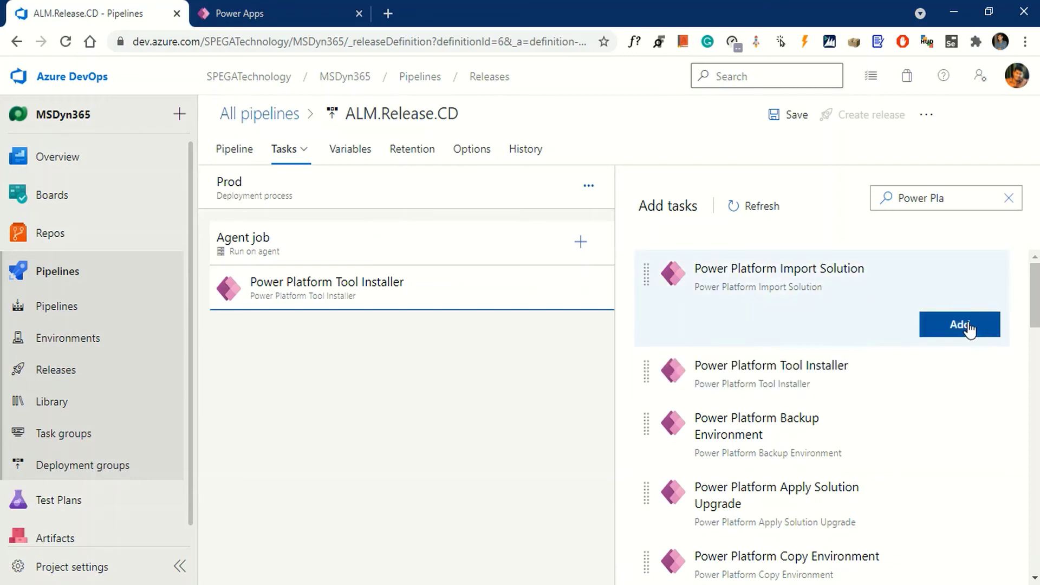
left_click(975, 328)
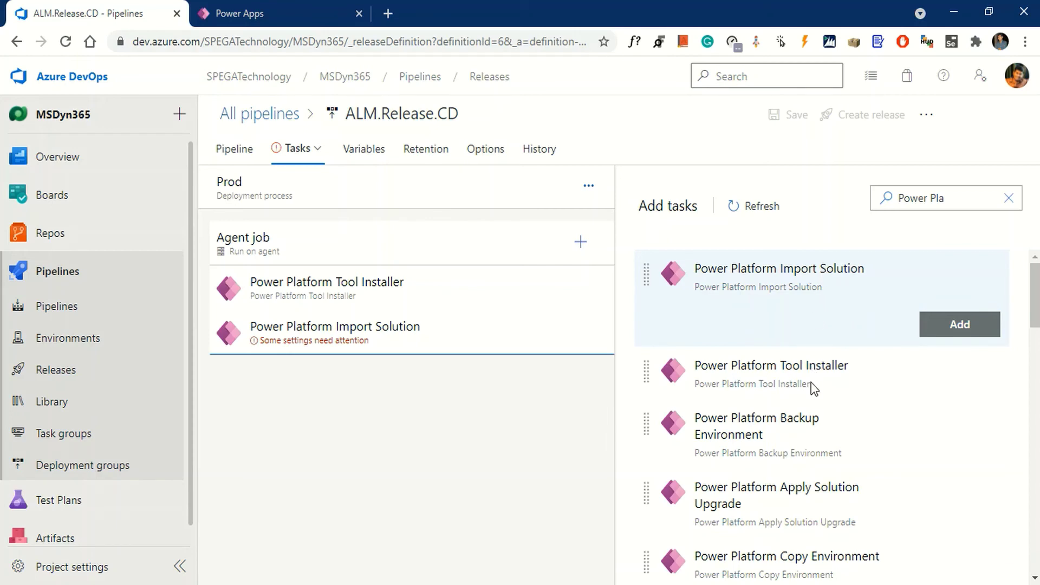
scroll(740, 478, "down", 5)
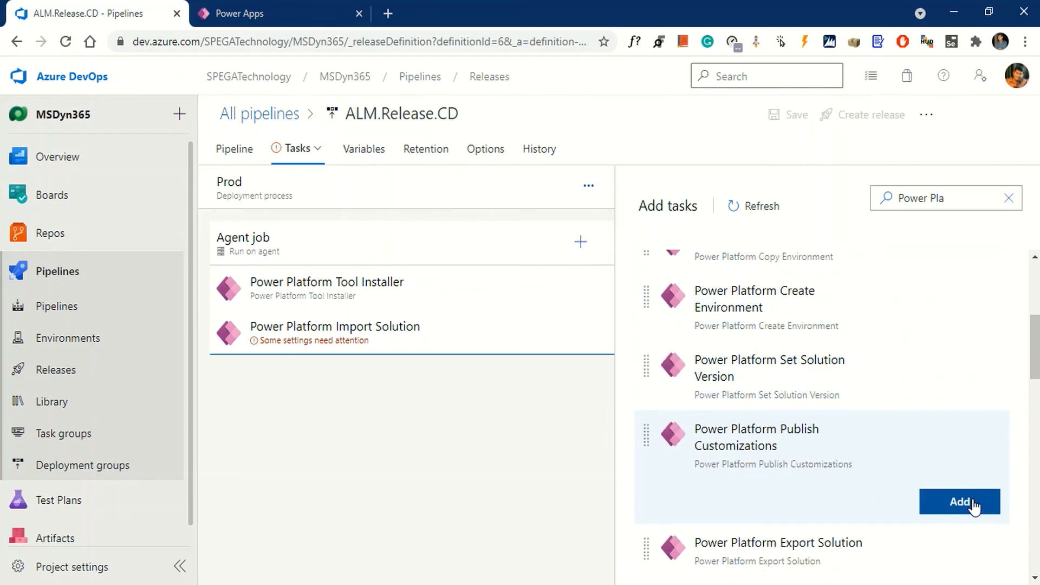
left_click(971, 505)
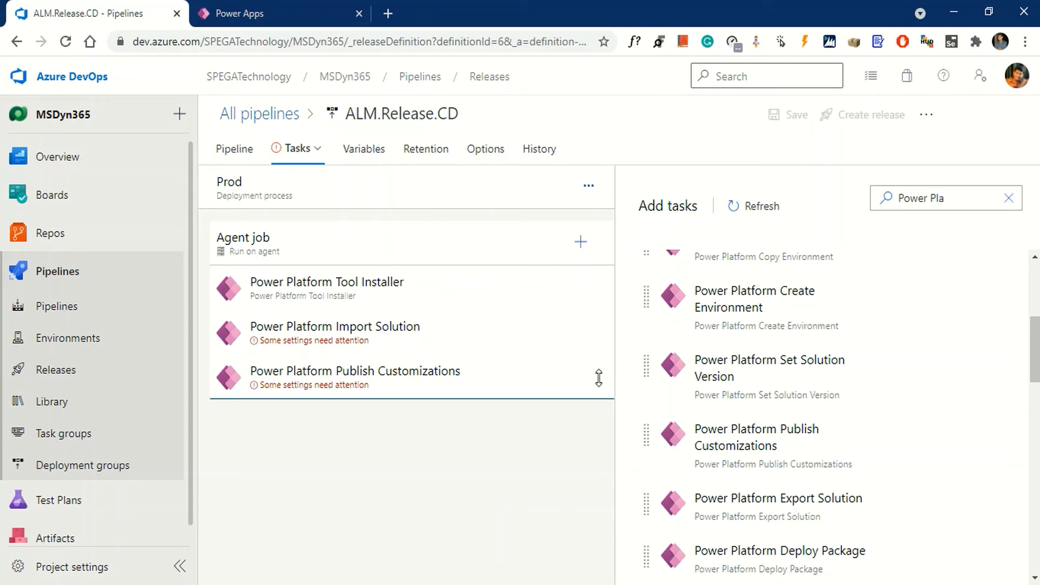
Step: Set the Prod stage's Import Solution task to Service Principal/client secret authentication with the ALM.Prod service connection
left_click(408, 349)
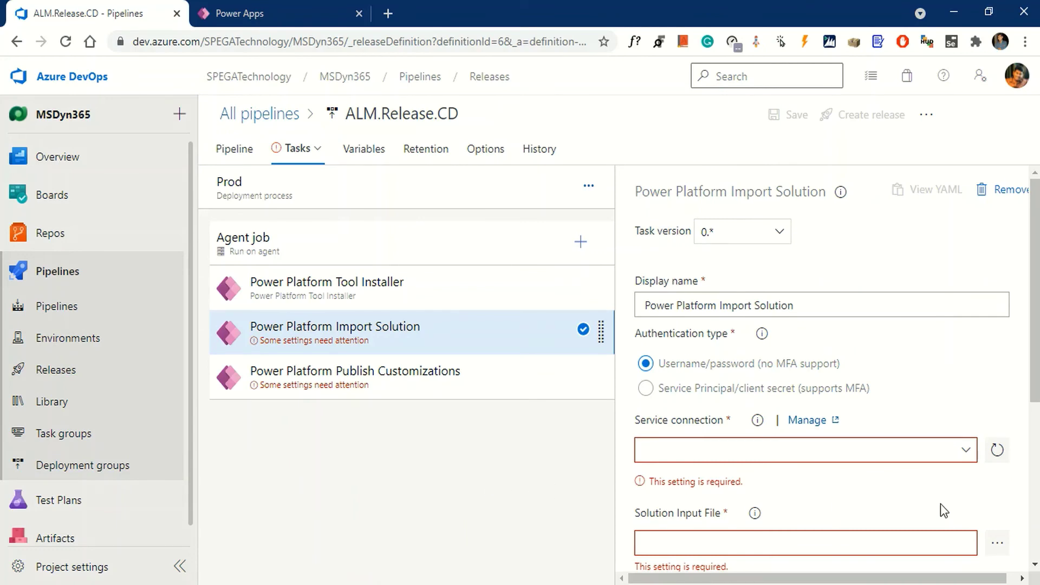
scroll(941, 505, "down", 3)
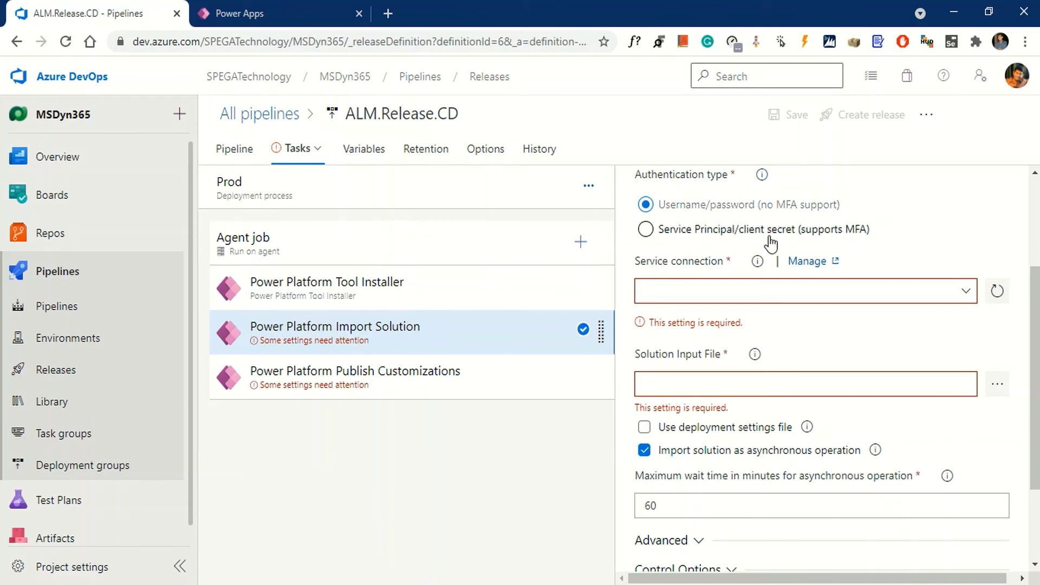
left_click(751, 233)
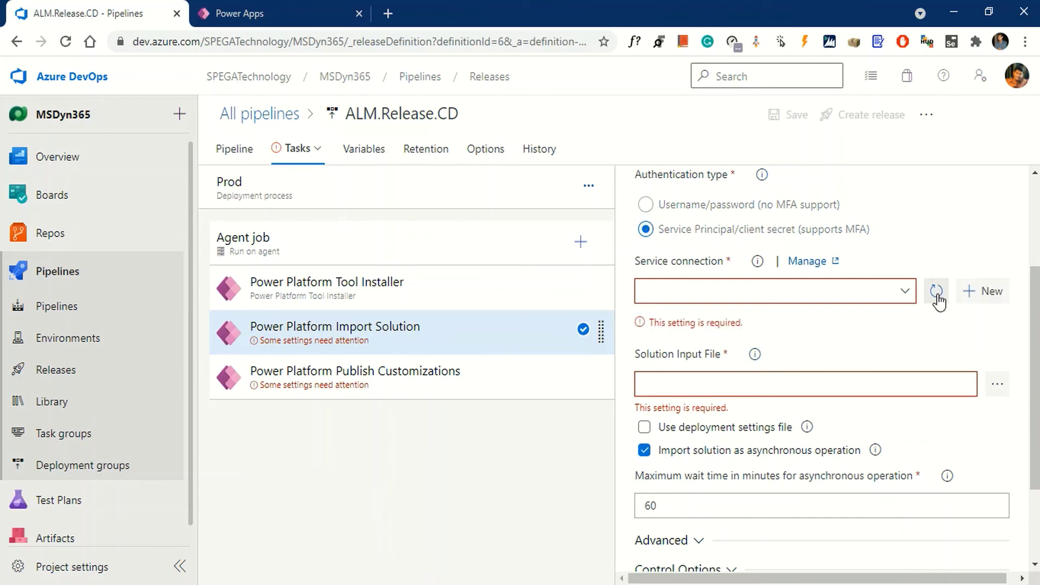
left_click(904, 293)
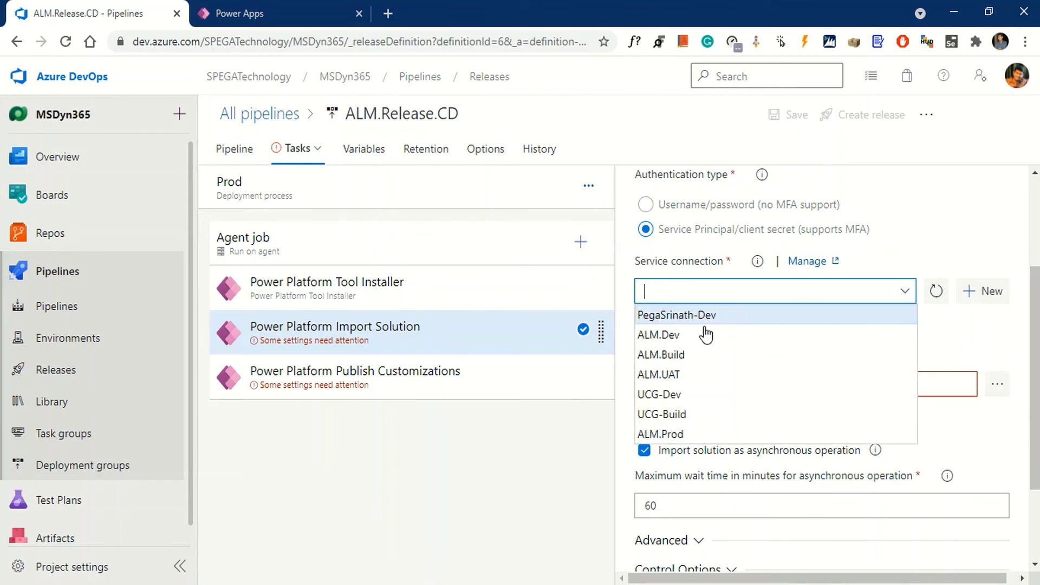
left_click(715, 435)
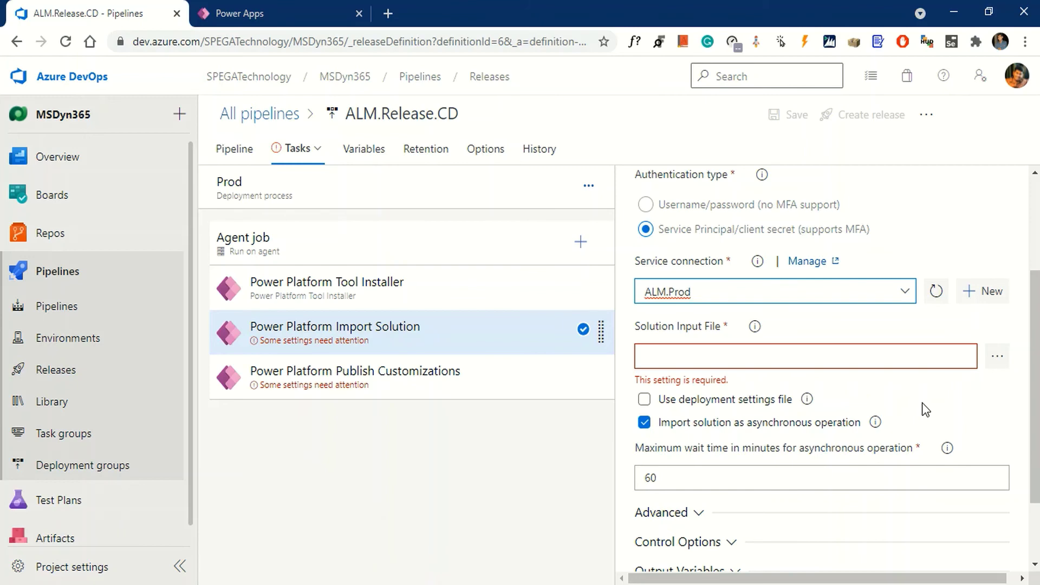
Step: Select the managed solution zip in the Build artifact's ALM folder as the Prod import task's solution input file
left_click(996, 360)
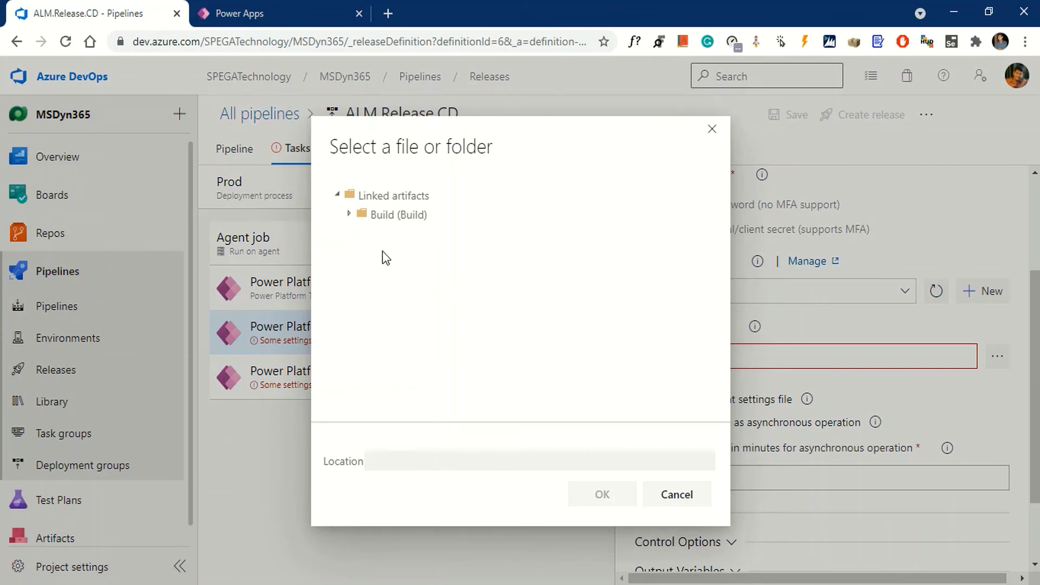
left_click(350, 216)
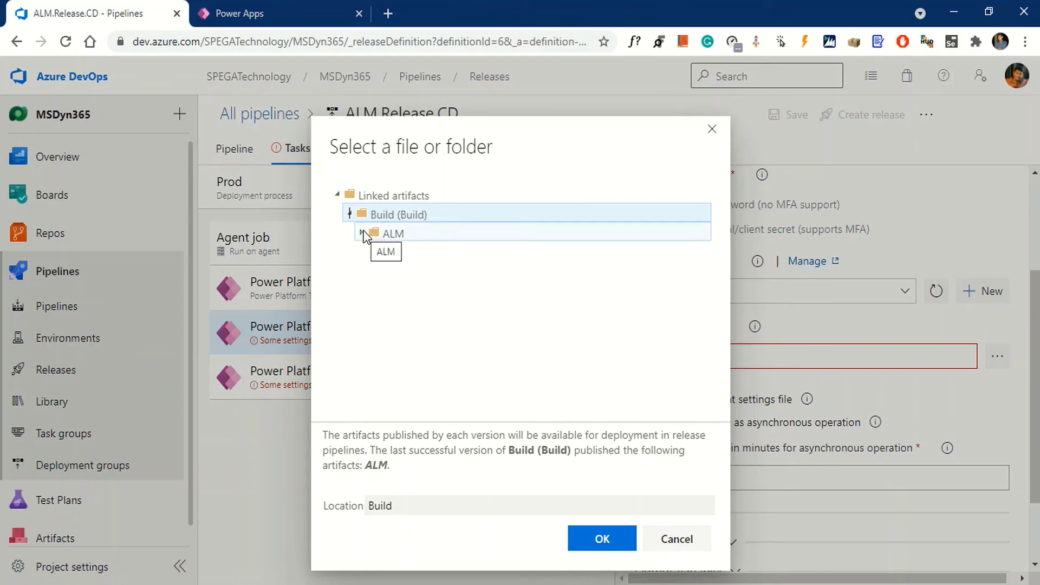
left_click(362, 234)
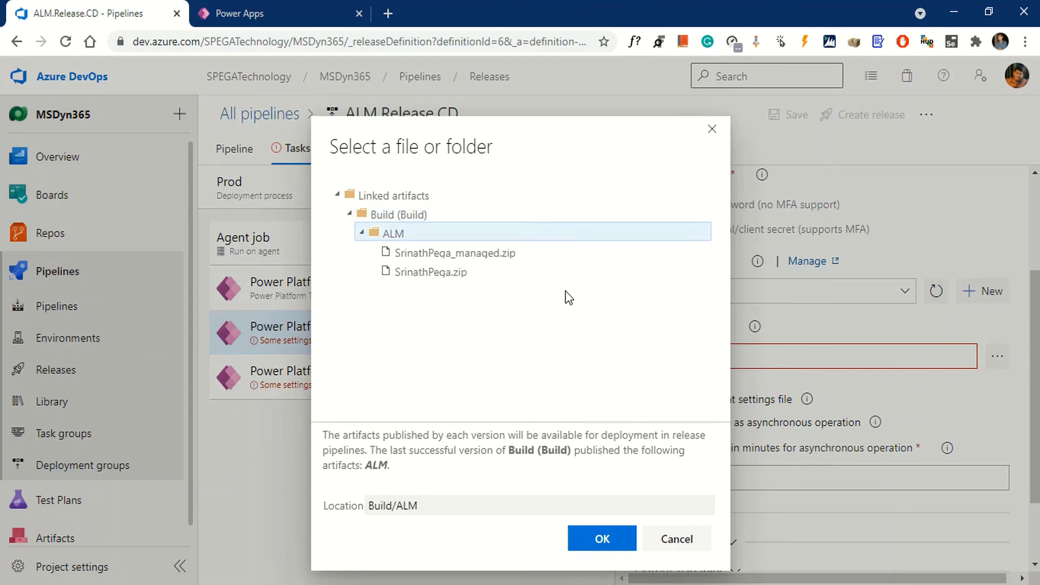
left_click(500, 259)
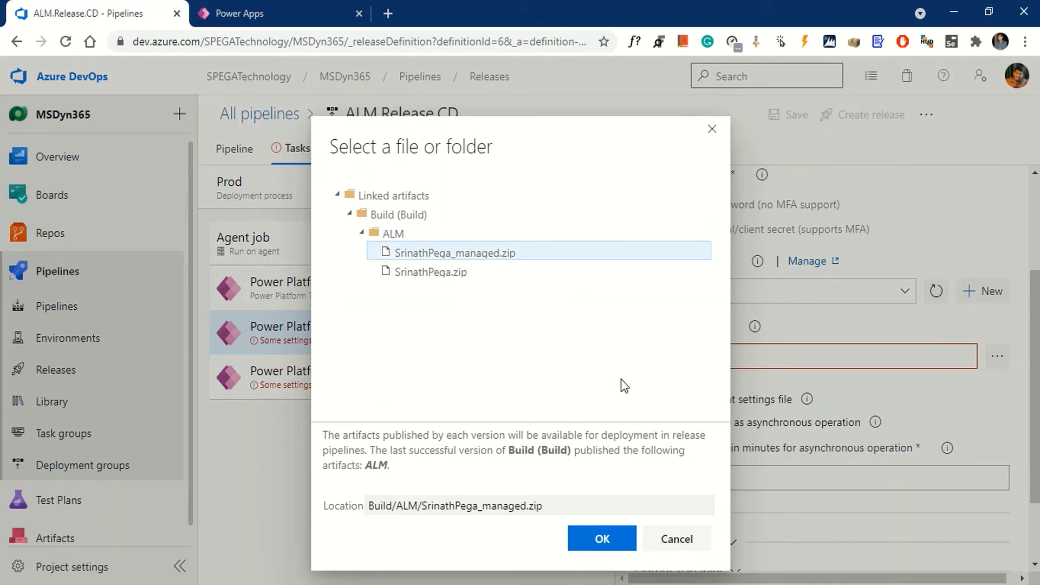
left_click(603, 539)
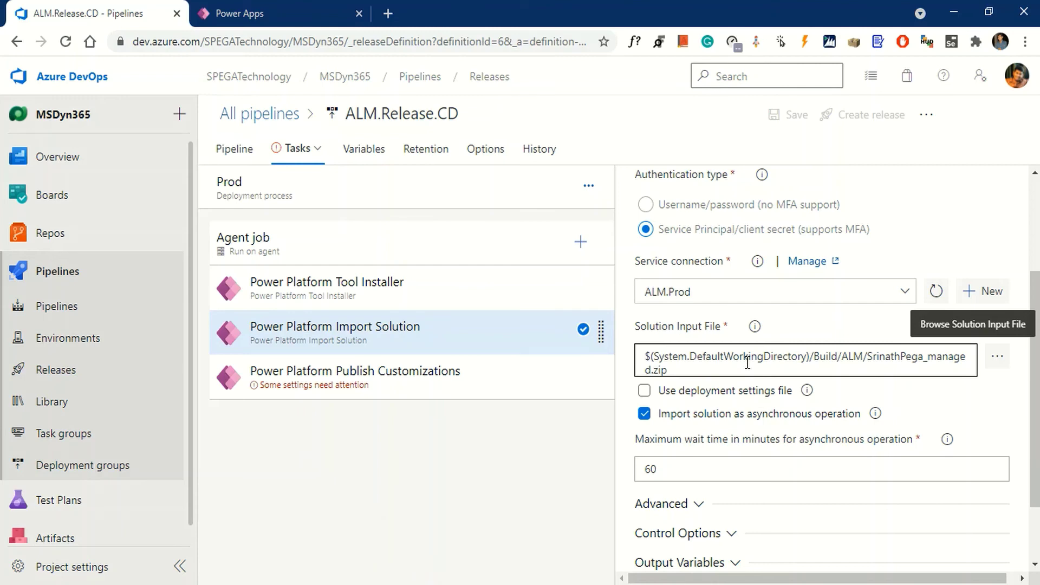
Step: Set Prod's Publish Customizations task to Service Principal/client secret authentication with the ALM.Prod connection, and save the release pipeline without a comment
left_click(434, 390)
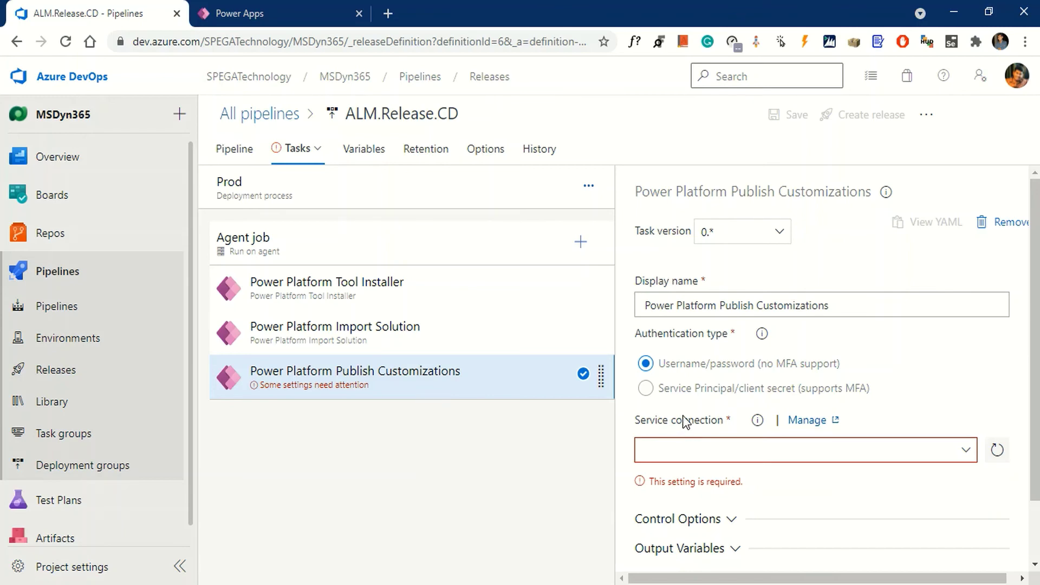
left_click(650, 391)
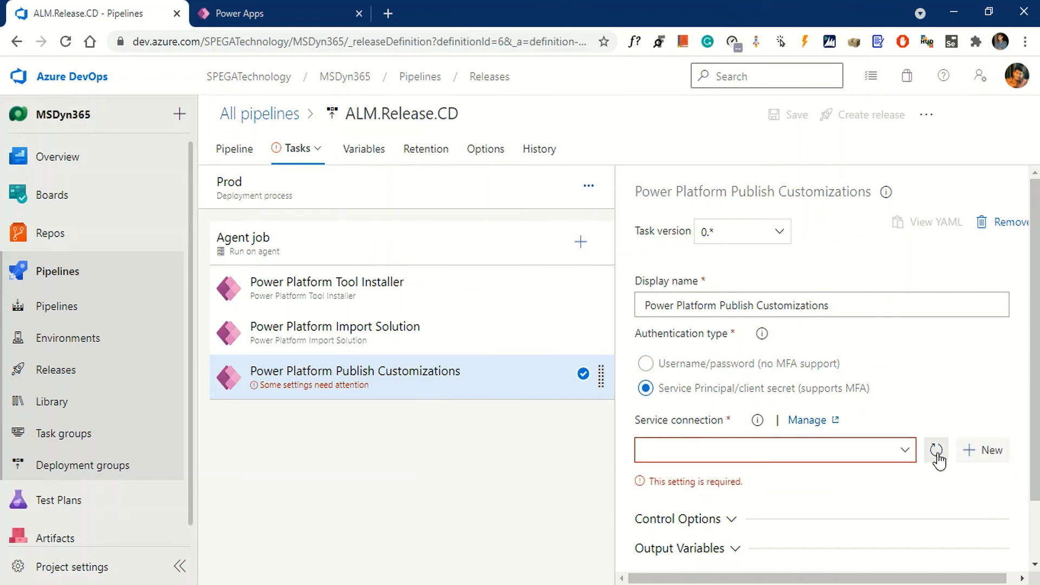
left_click(906, 458)
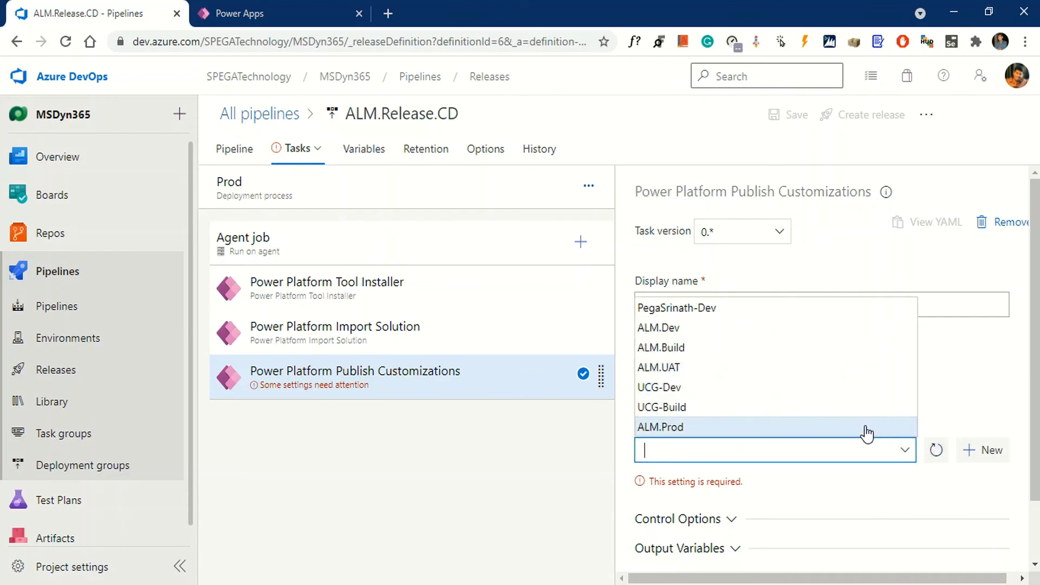
left_click(870, 432)
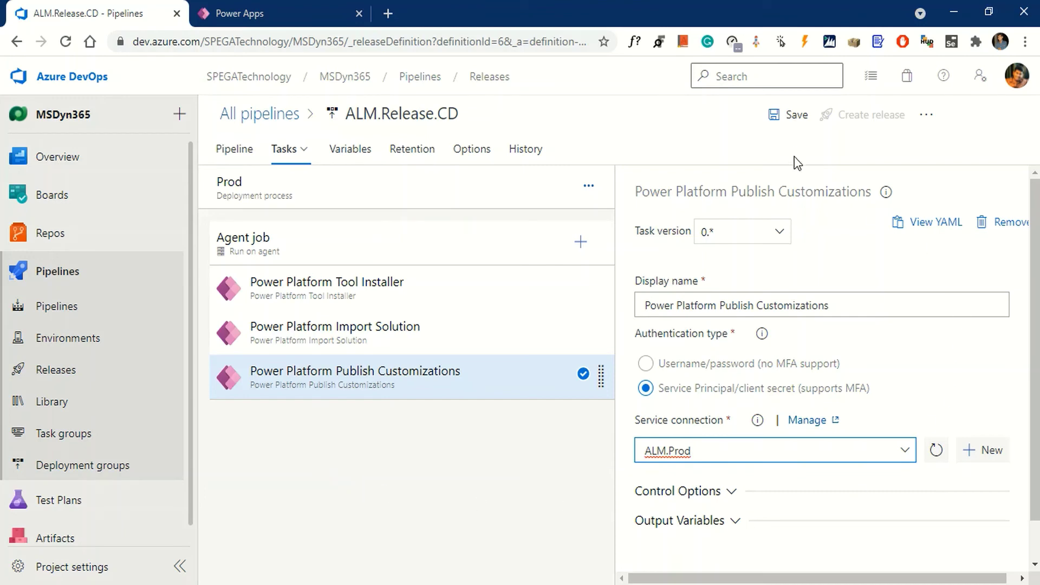
left_click(796, 115)
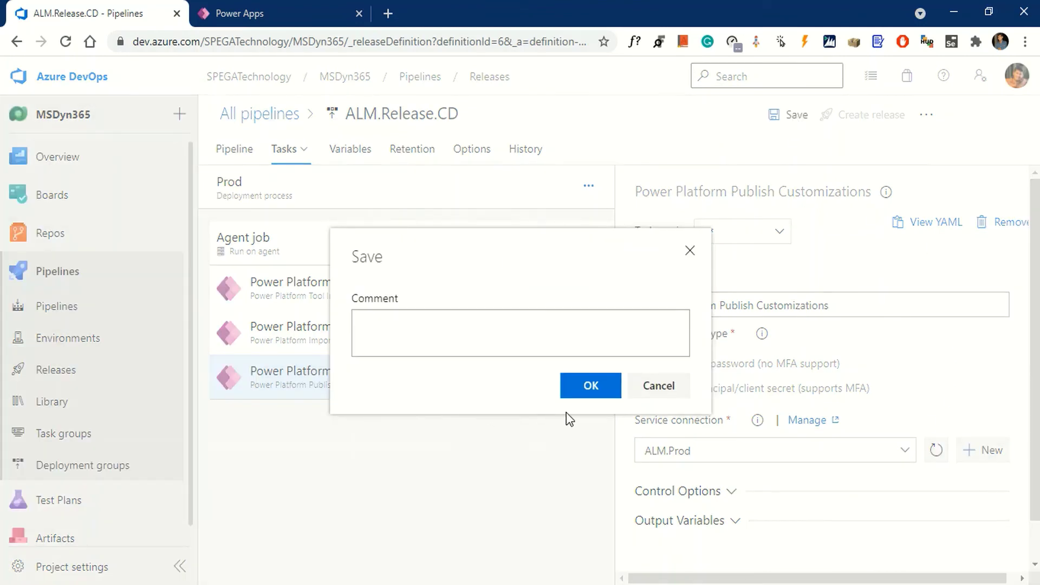
left_click(590, 384)
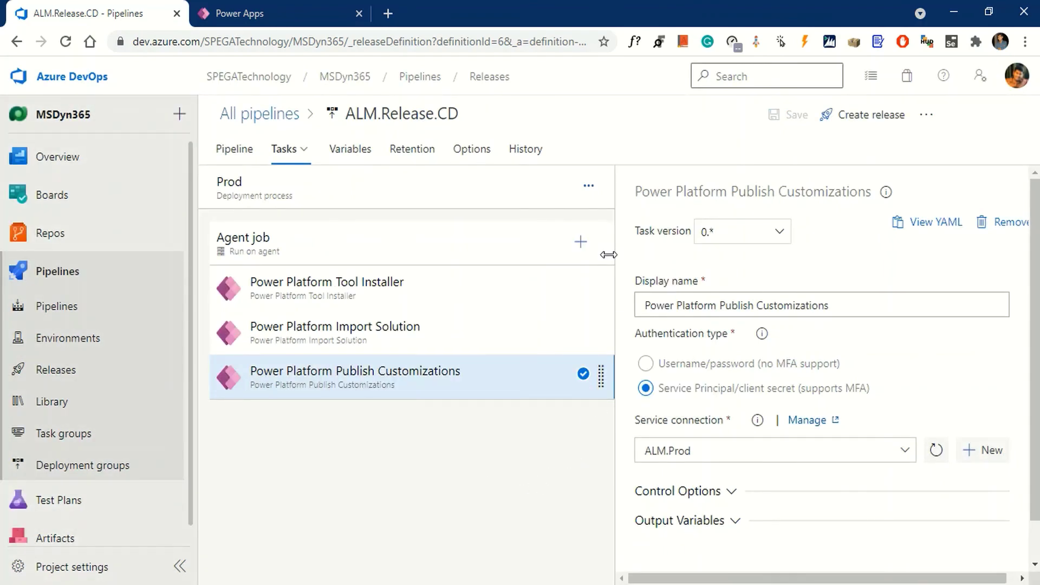
Step: Create a new release of ALM.Release.CD from Build version 548 and open its progress page
left_click(238, 155)
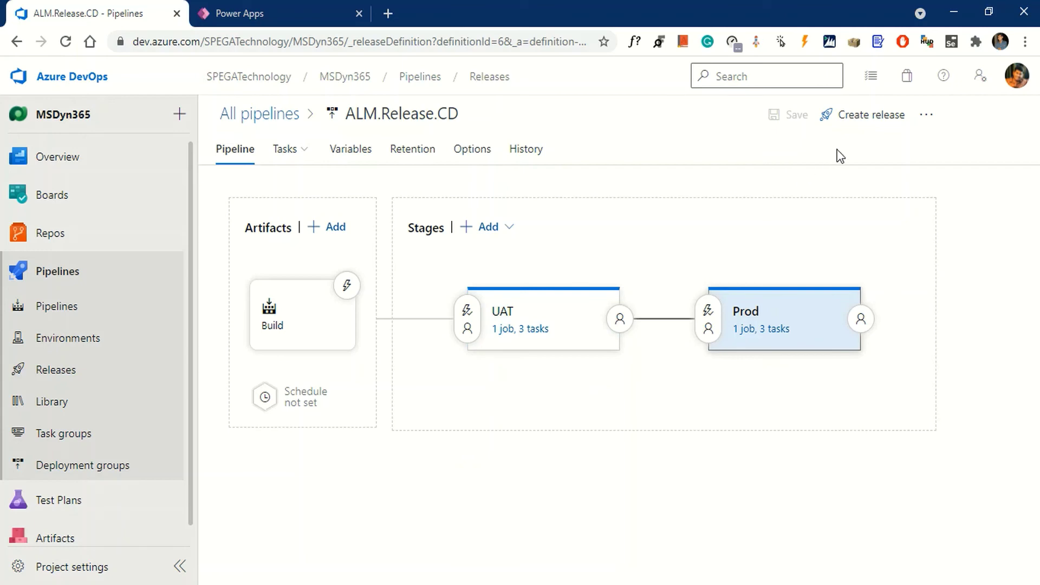
left_click(876, 120)
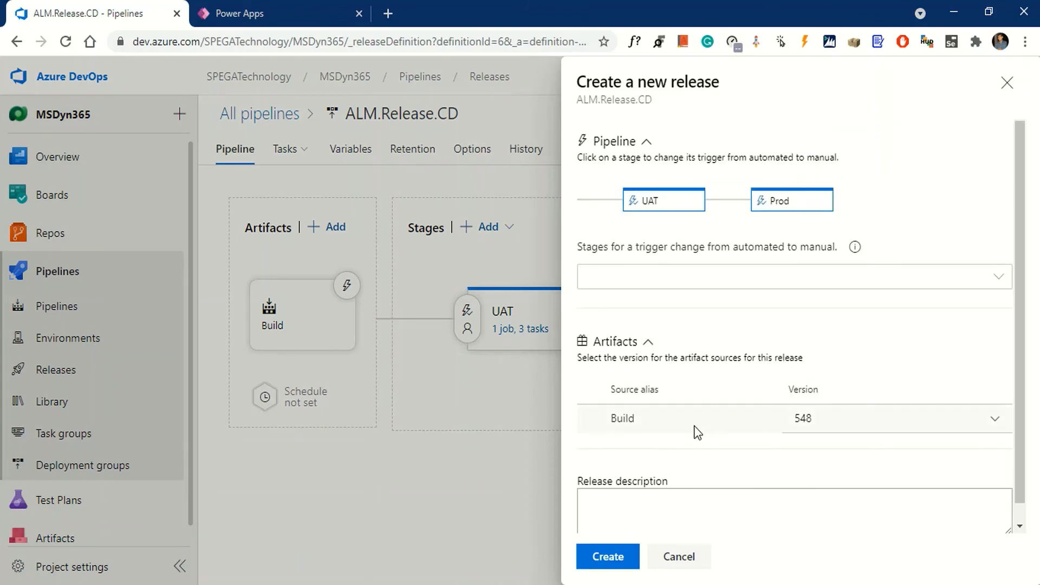
left_click(612, 564)
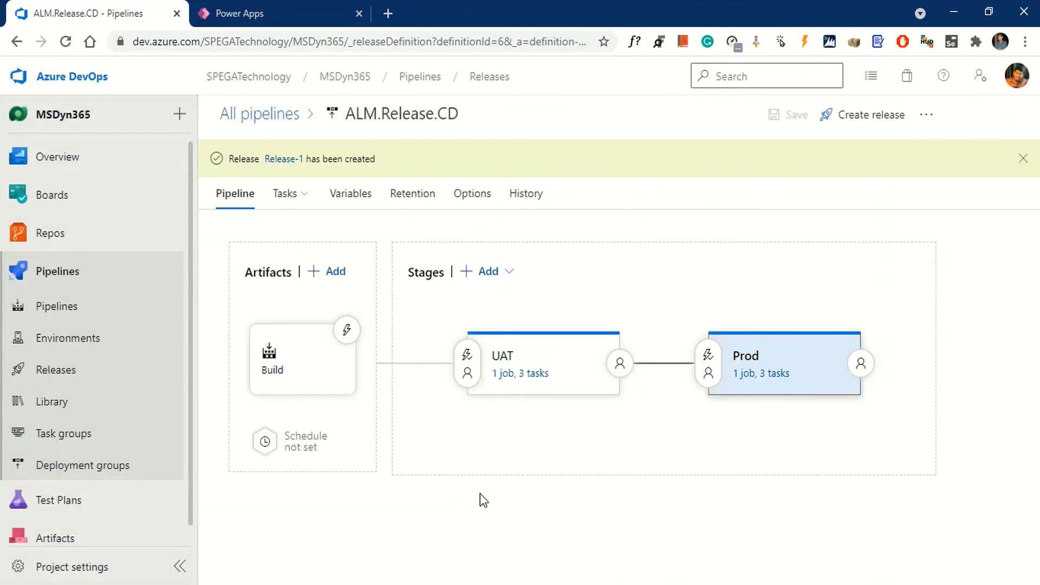
left_click(288, 160)
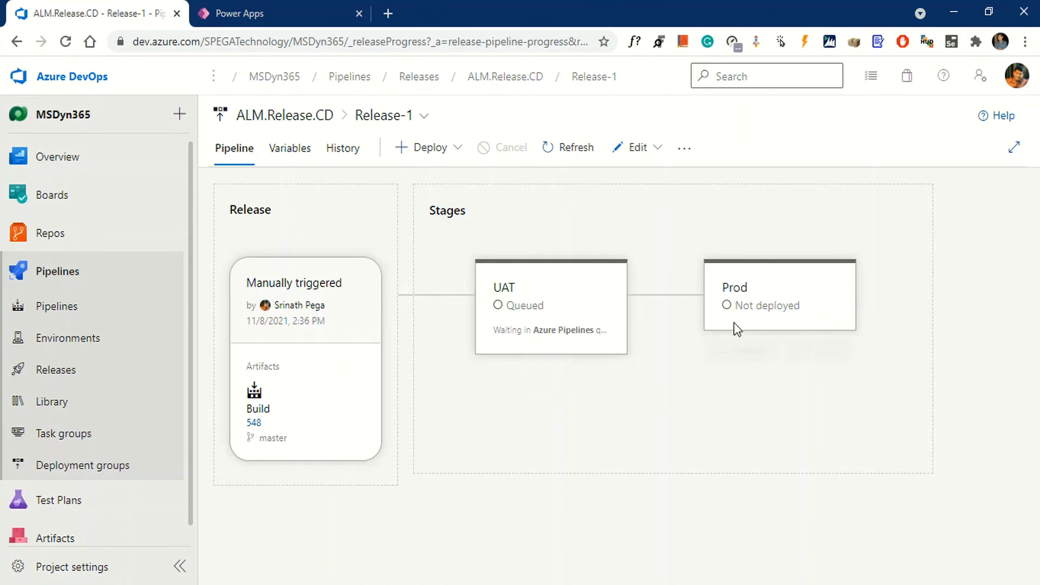
mouse_move(519, 313)
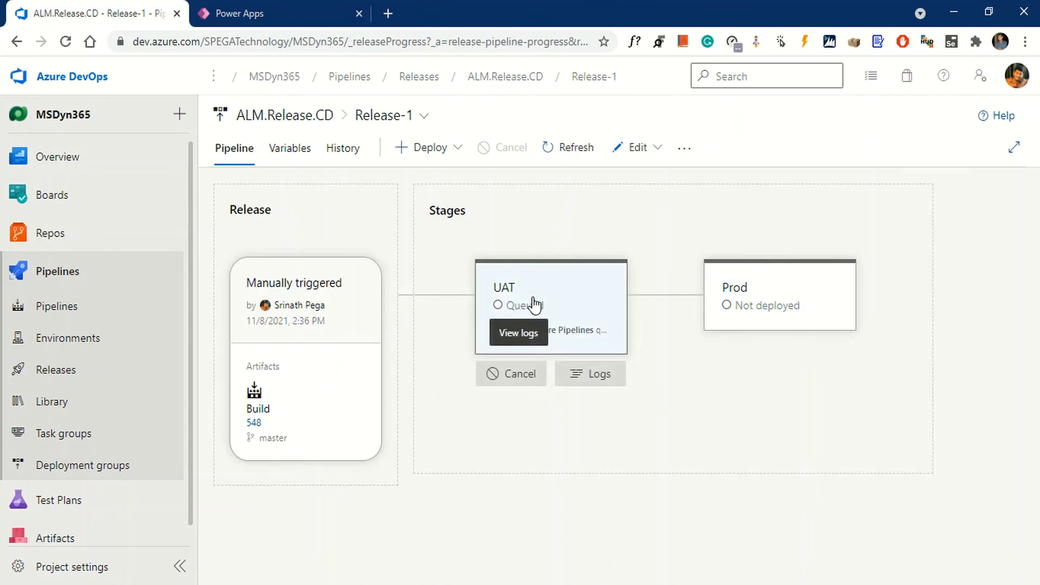
Step: Follow the UAT stage's deployment logs for Release-1, and return to the release overview to follow the Prod stage
left_click(531, 304)
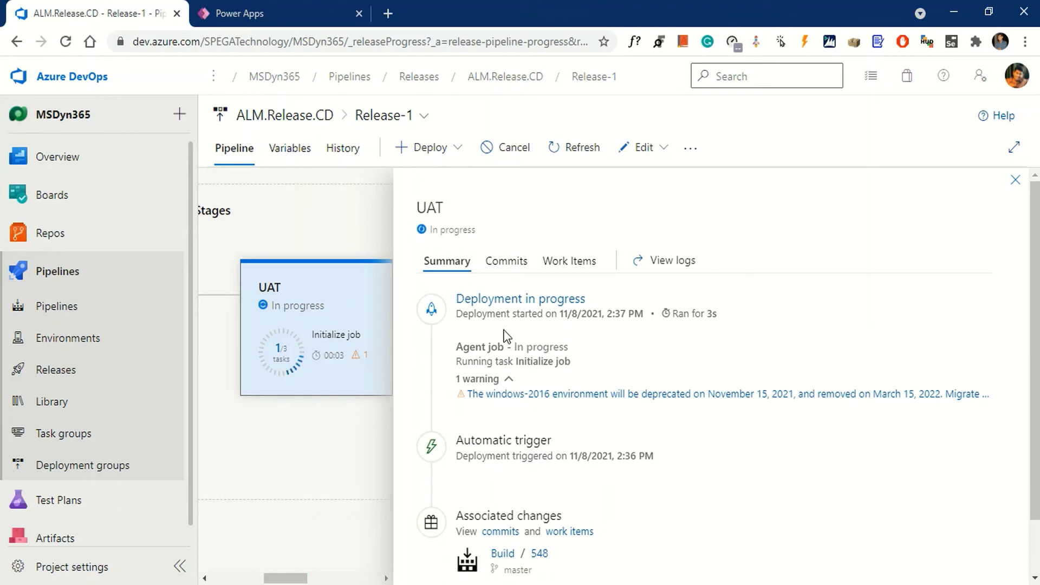
left_click(509, 300)
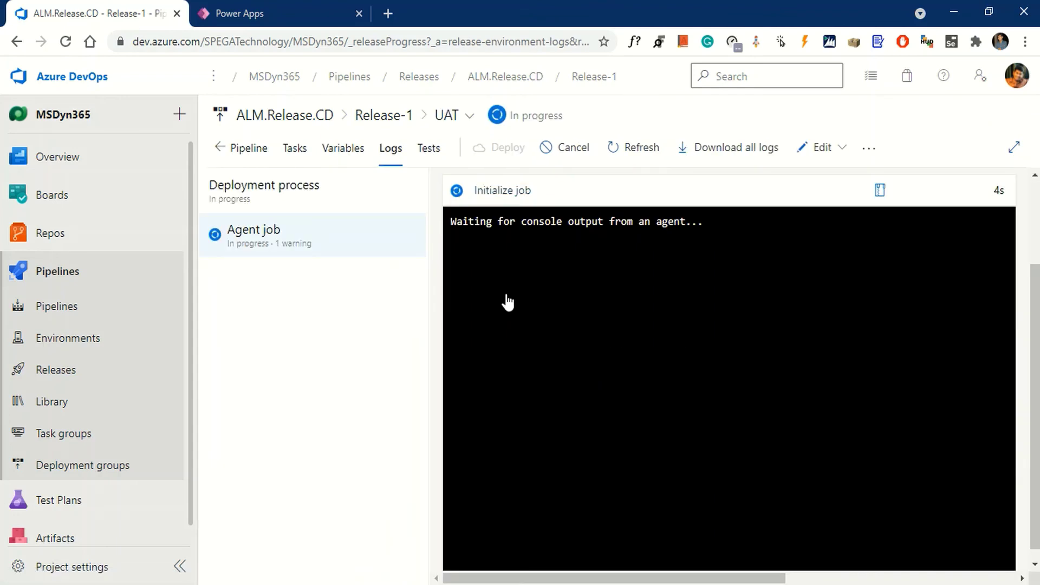
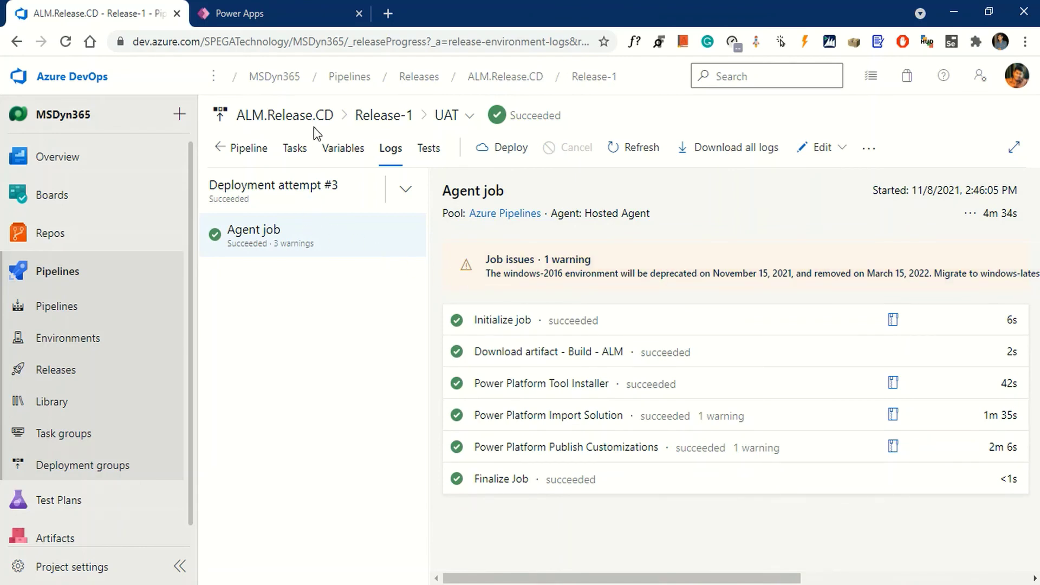
left_click(283, 123)
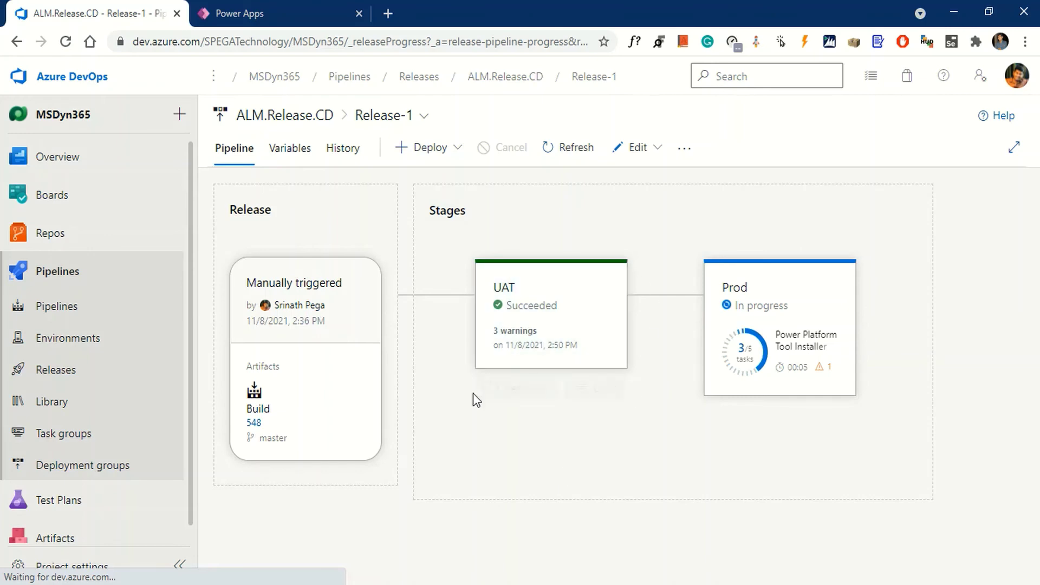
mouse_move(479, 402)
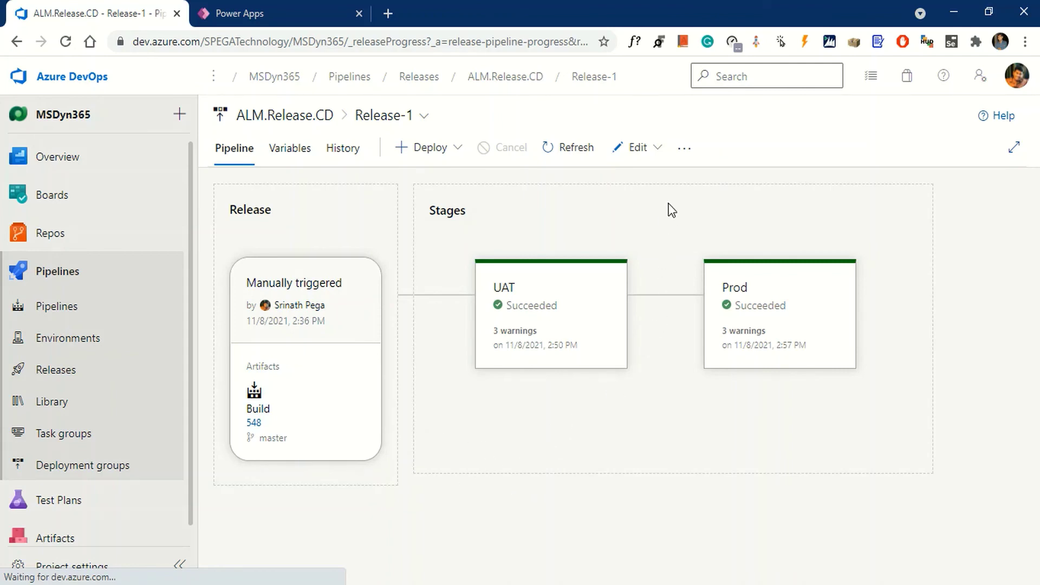
Step: In the ALM.Release.CD pipeline definition, enable the Build artifact's continuous deployment trigger and save without a comment
left_click(656, 148)
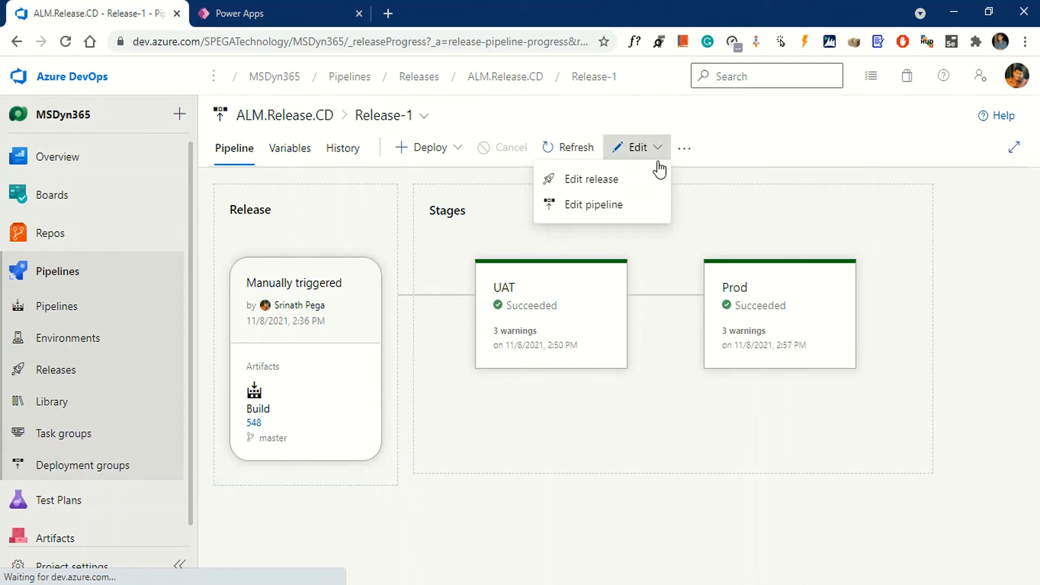
left_click(610, 184)
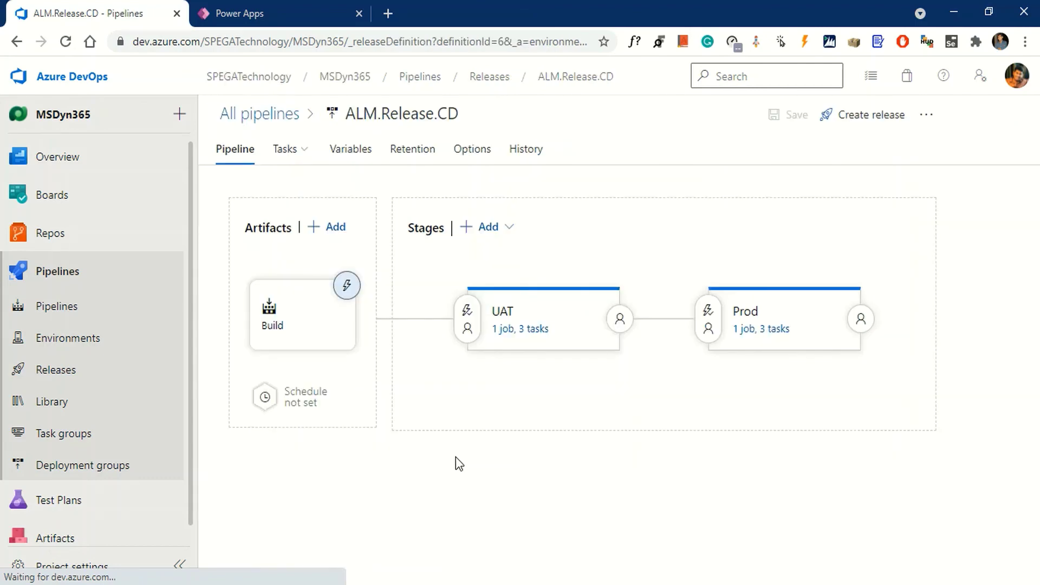
left_click(347, 286)
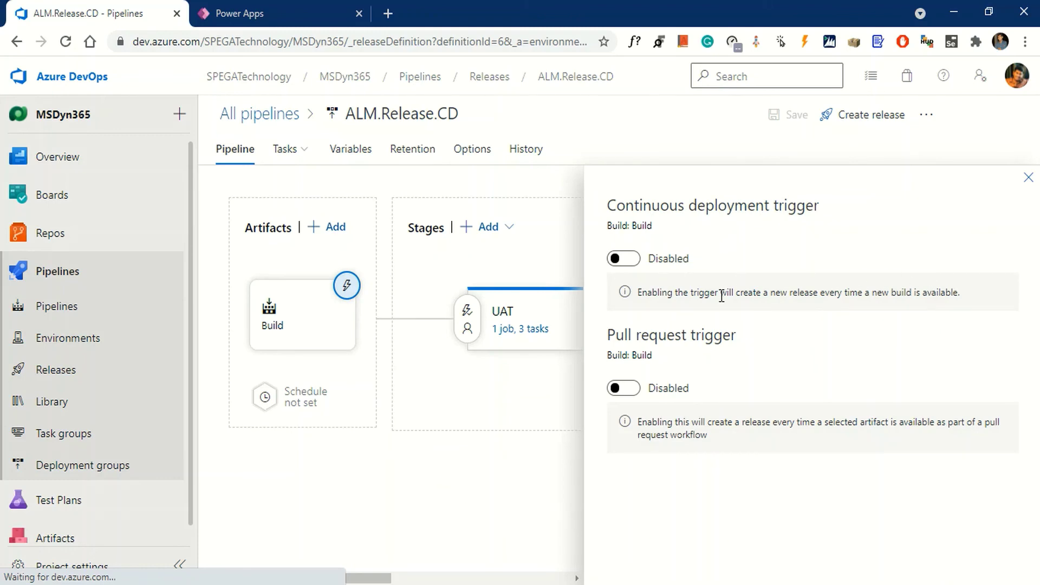
left_click(634, 259)
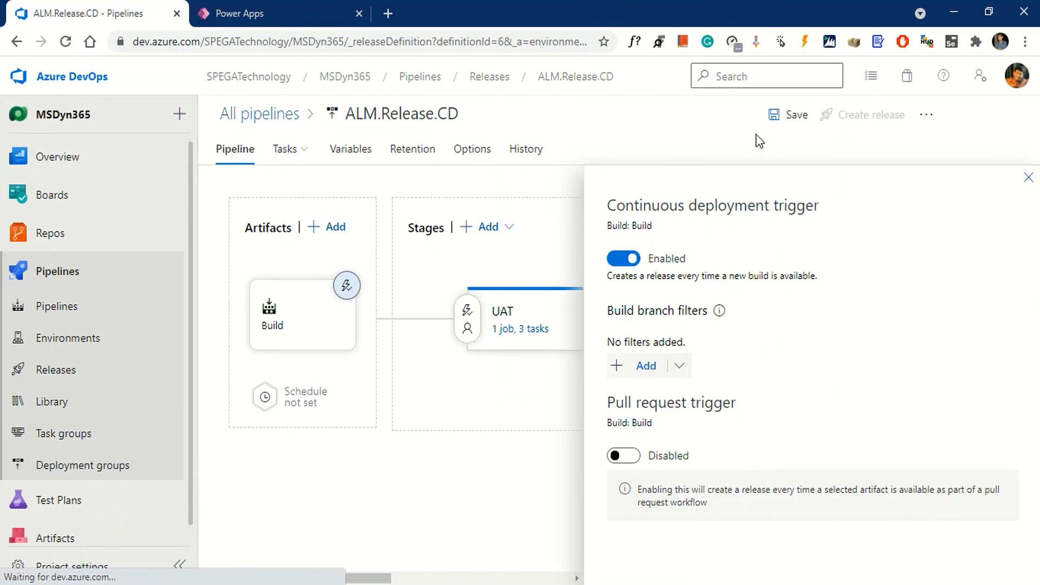
left_click(794, 117)
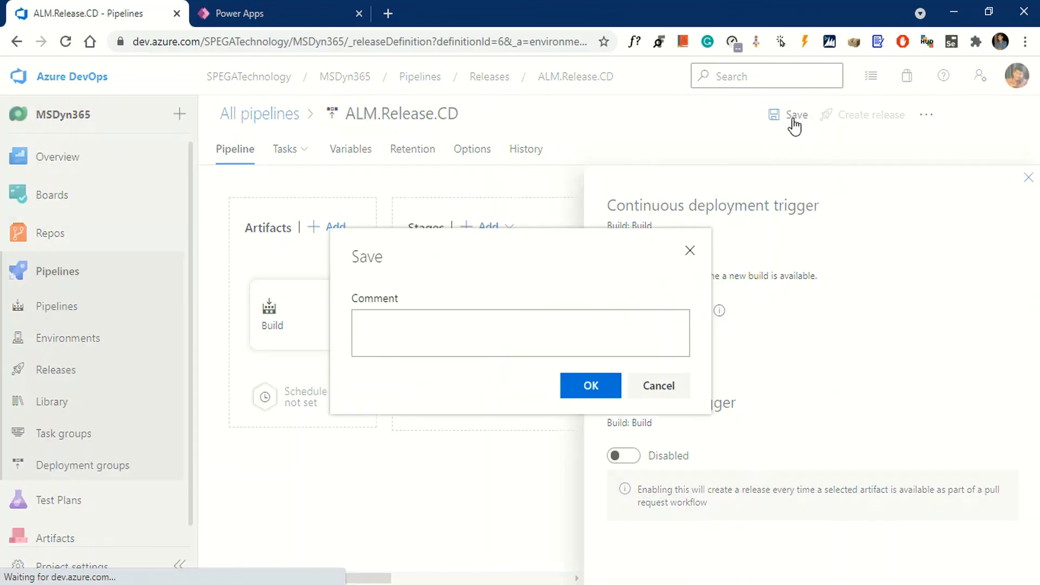
left_click(585, 387)
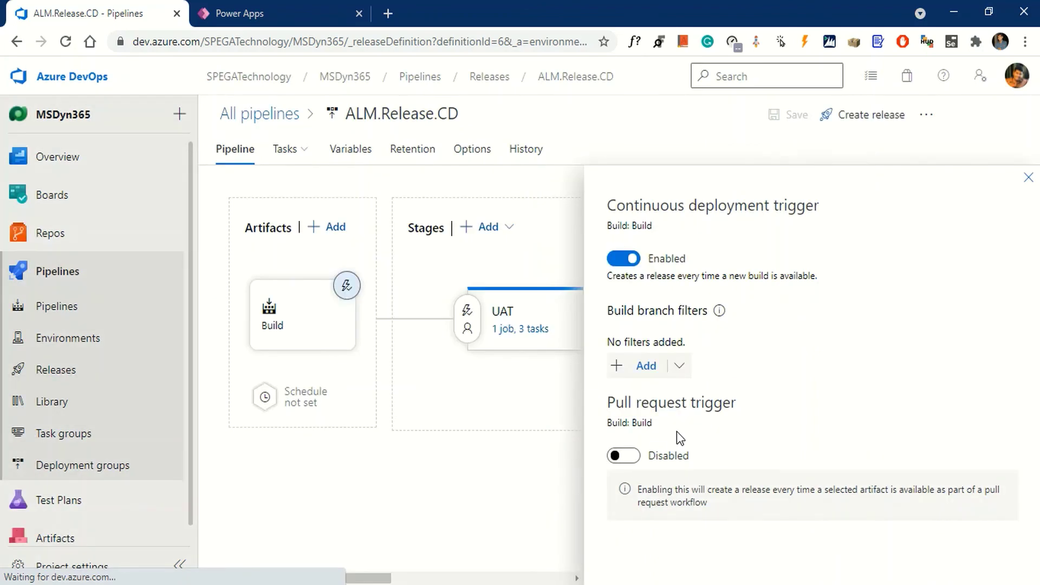
left_click(1028, 178)
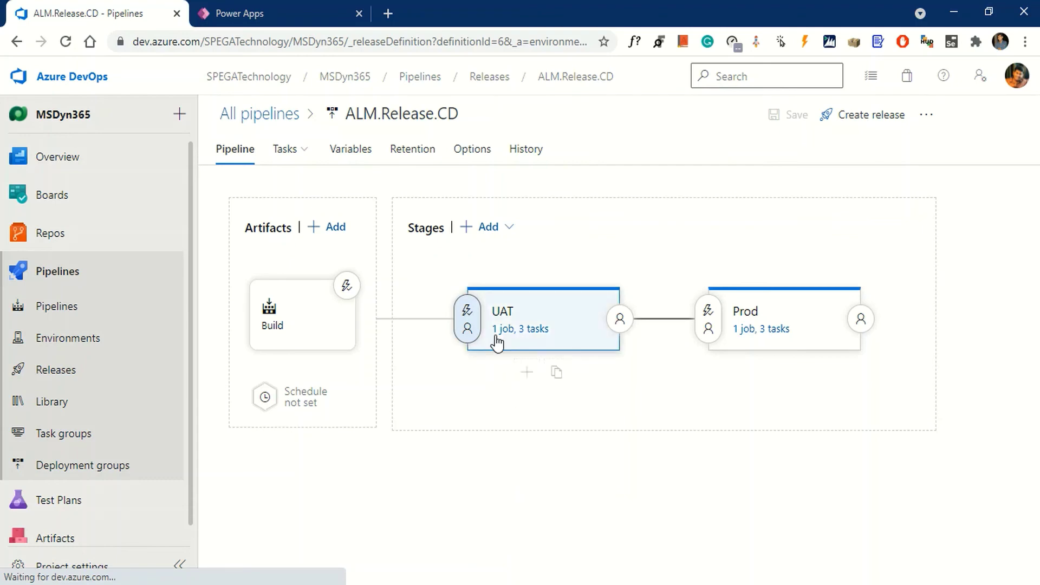
Step: Enable pre-deployment approvals for the UAT stage with the project owner's account as approver, and save the pipeline without a comment
left_click(469, 328)
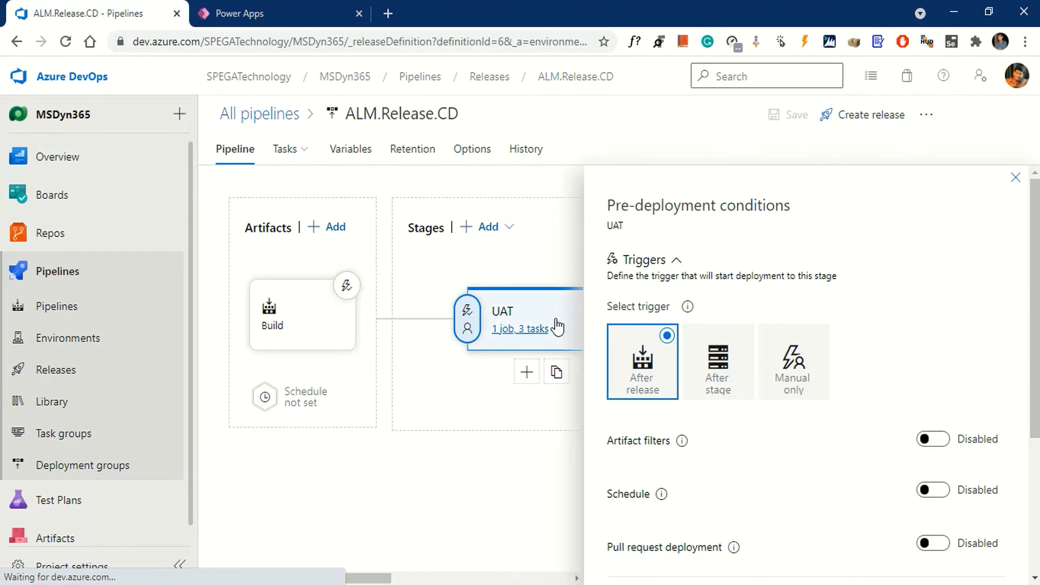
scroll(672, 459, "down", 4)
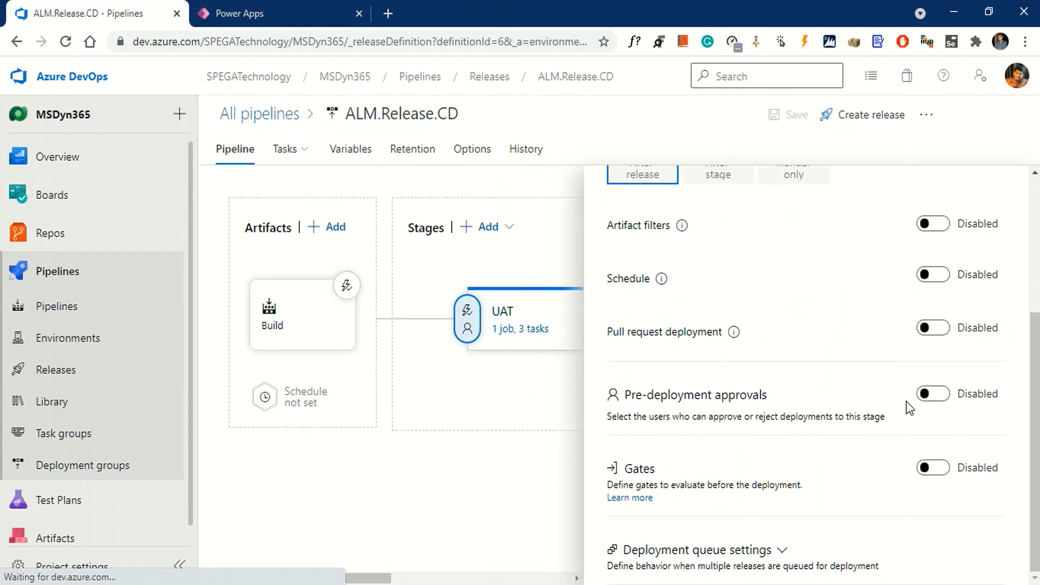
left_click(931, 399)
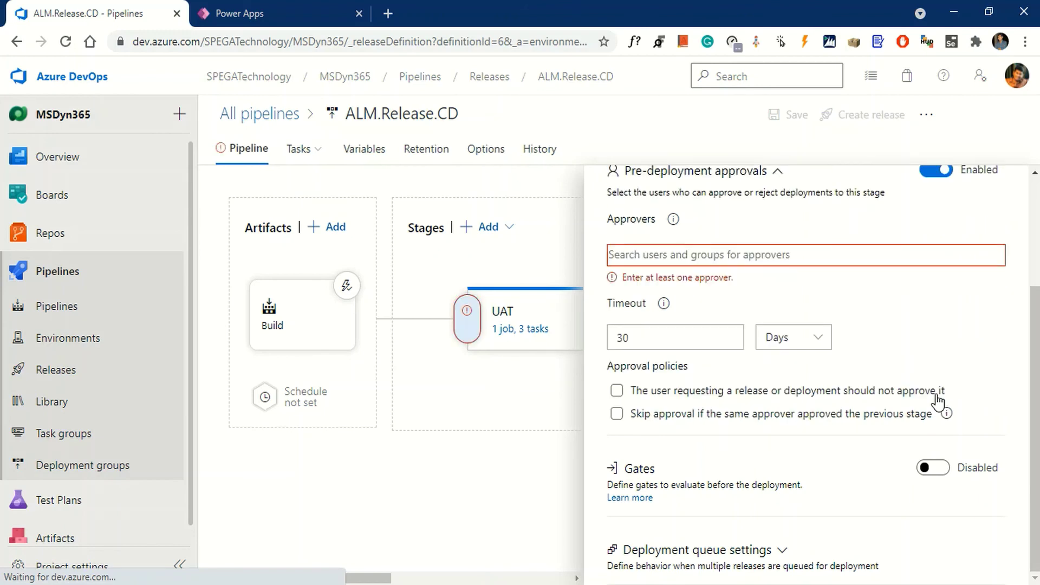
scroll(937, 401, "up", 2)
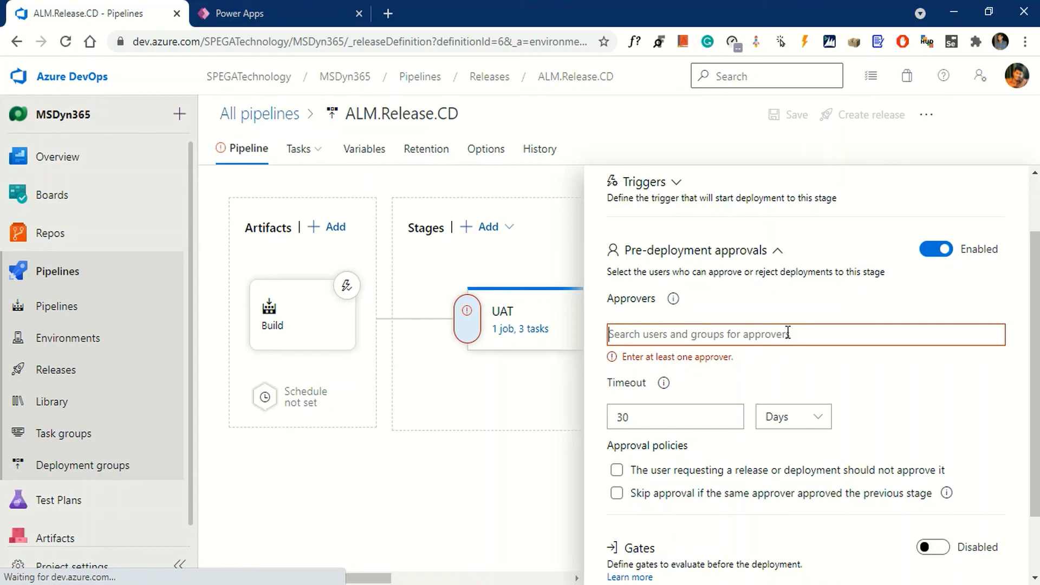
type("sr")
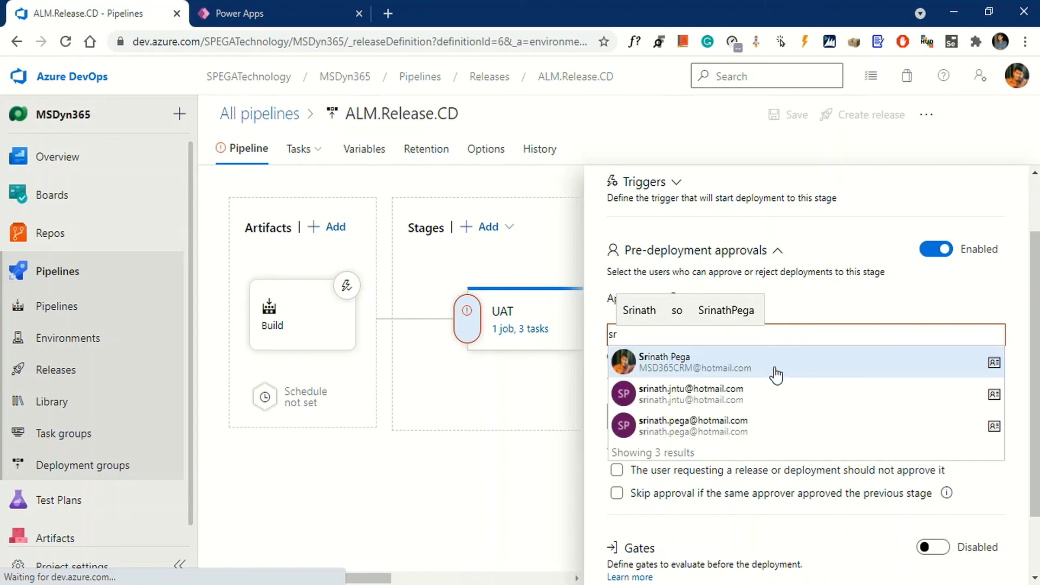
left_click(736, 372)
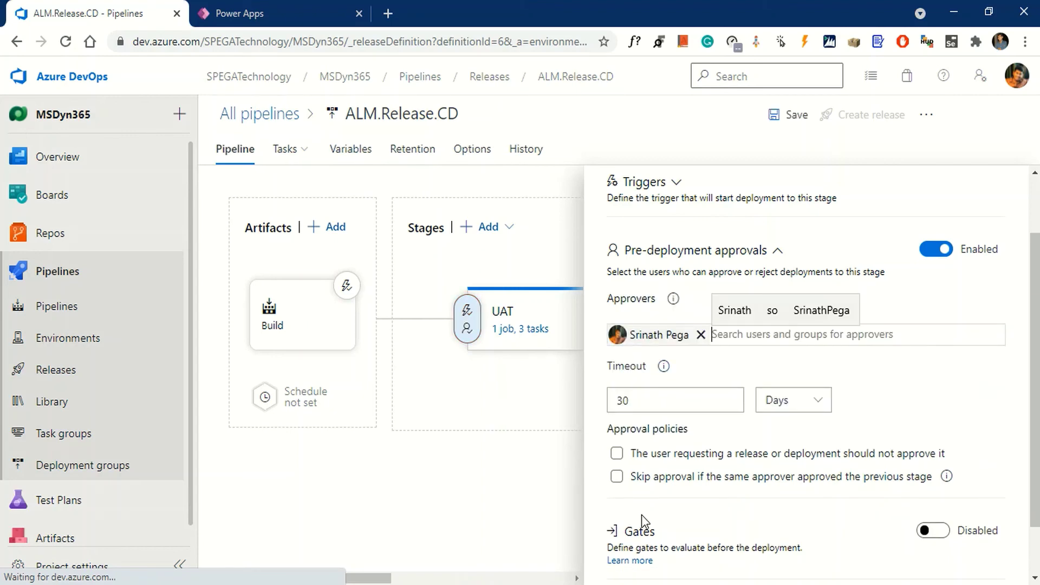
left_click(794, 114)
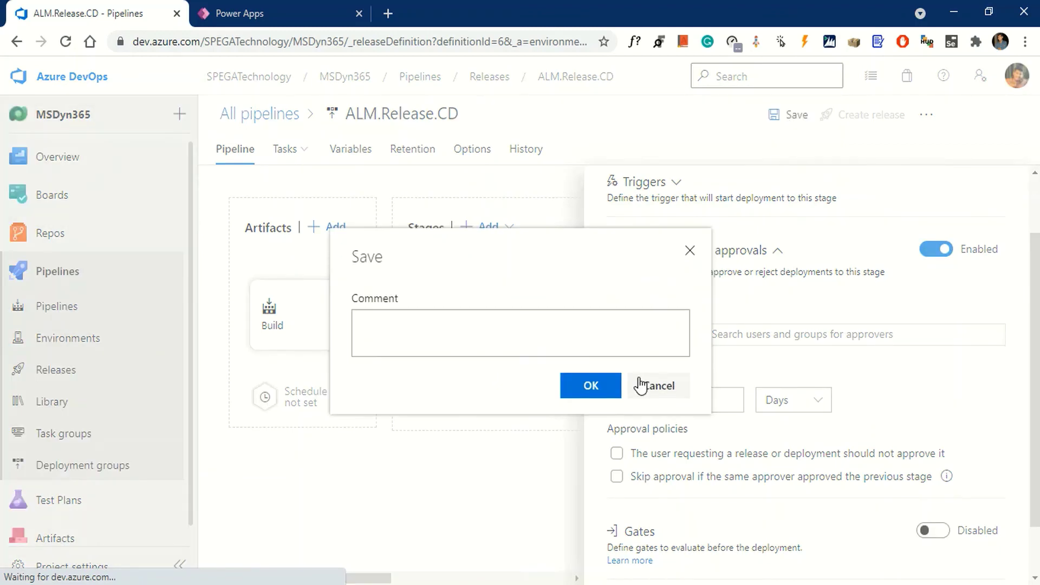
left_click(590, 385)
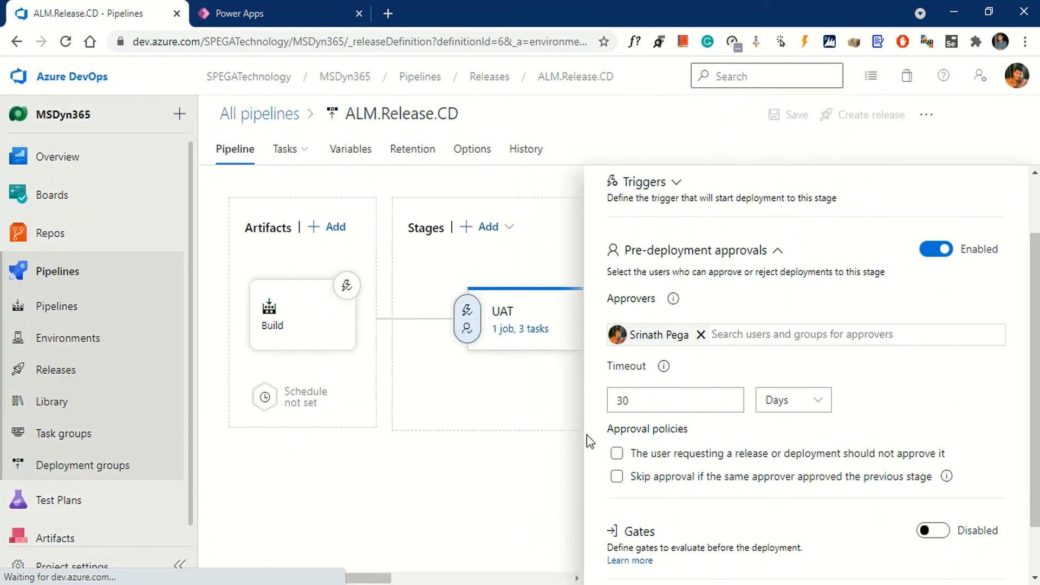
scroll(704, 417, "up", 2)
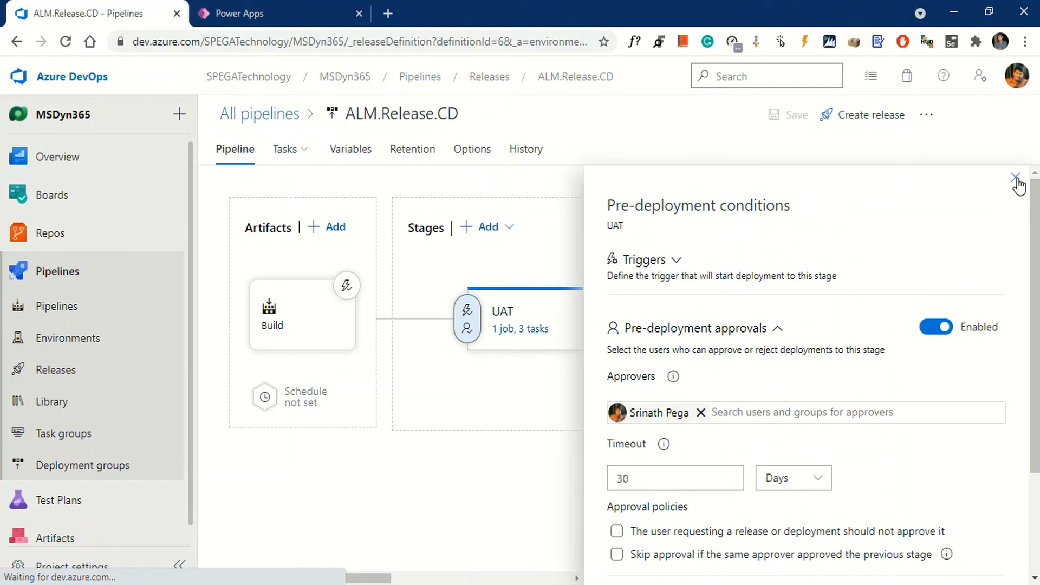
left_click(1014, 179)
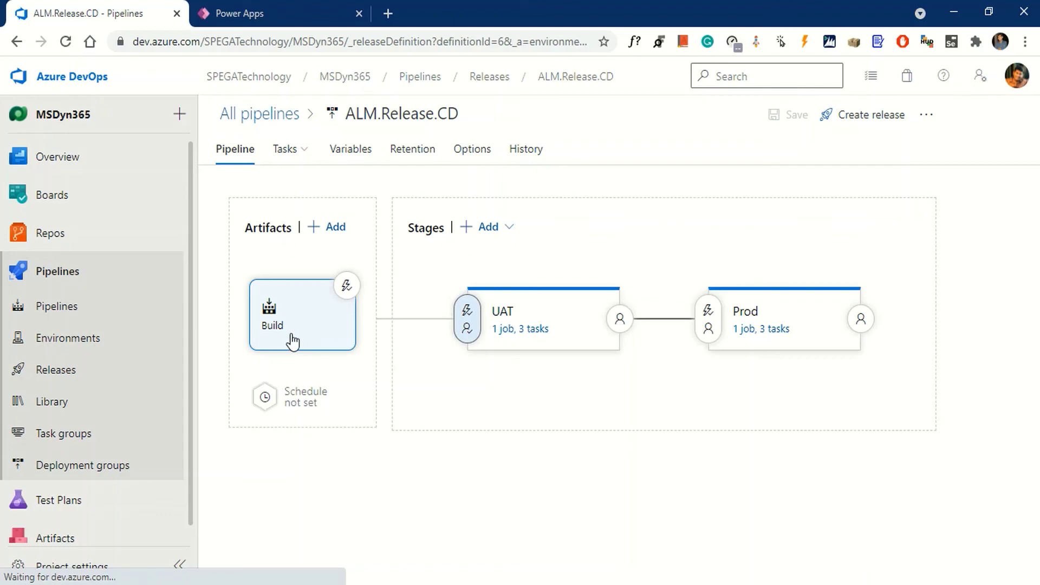
Step: Enable post-deployment approvals for the UAT stage with the same account as approver, and save the pipeline without a comment
mouse_move(540, 370)
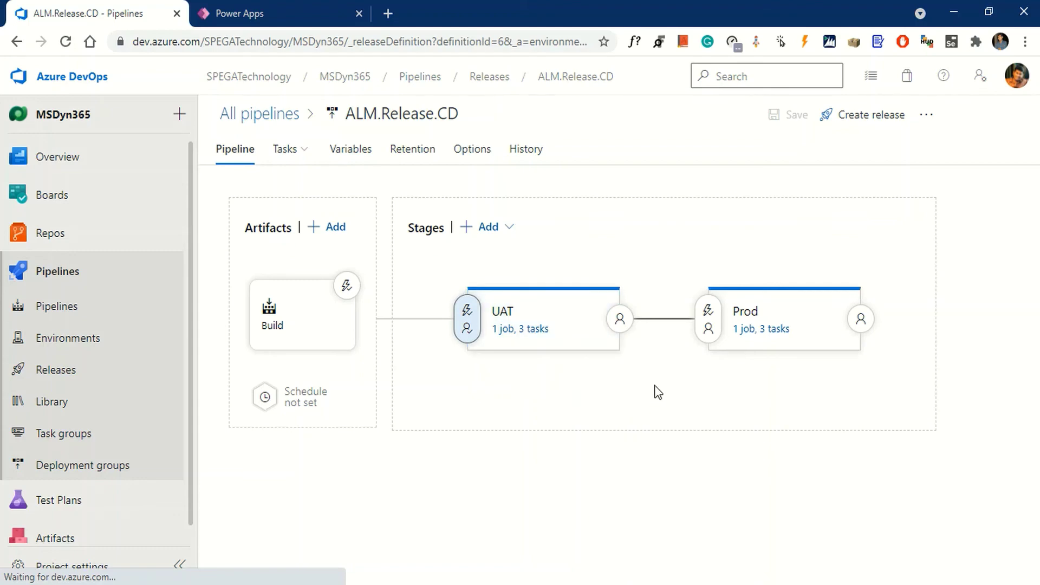
left_click(621, 321)
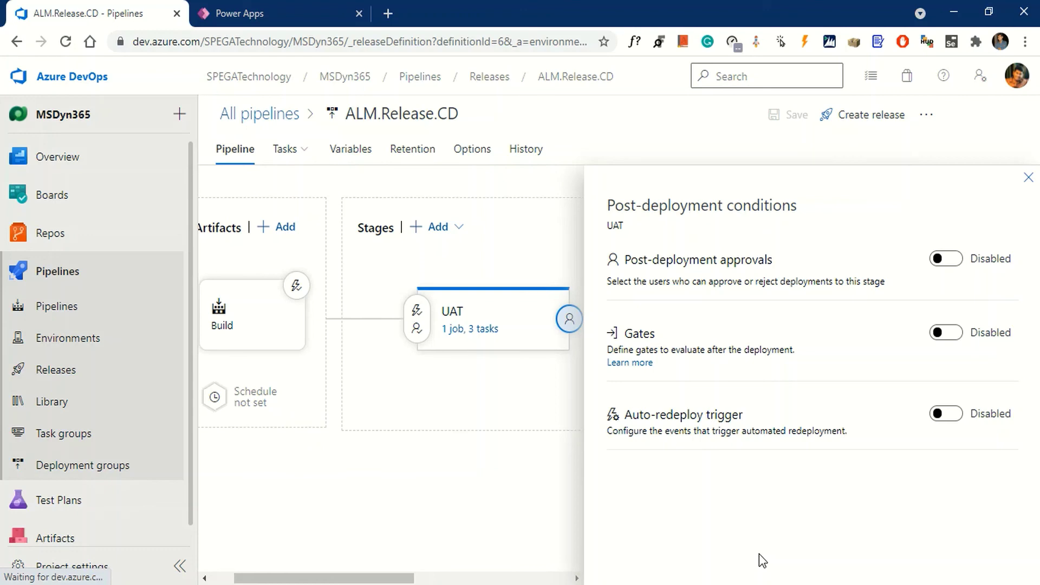
left_click(958, 262)
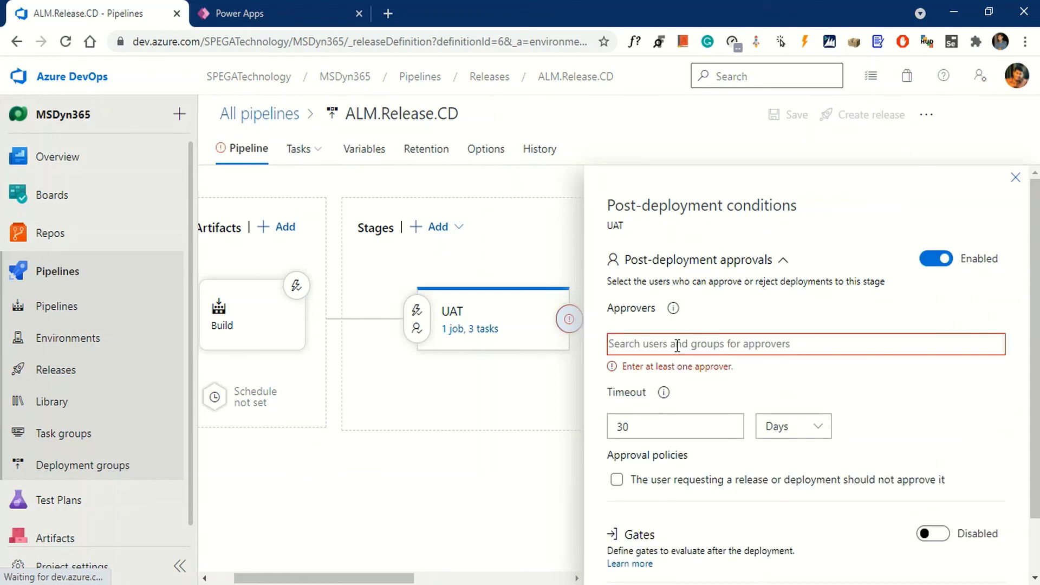
type("sr")
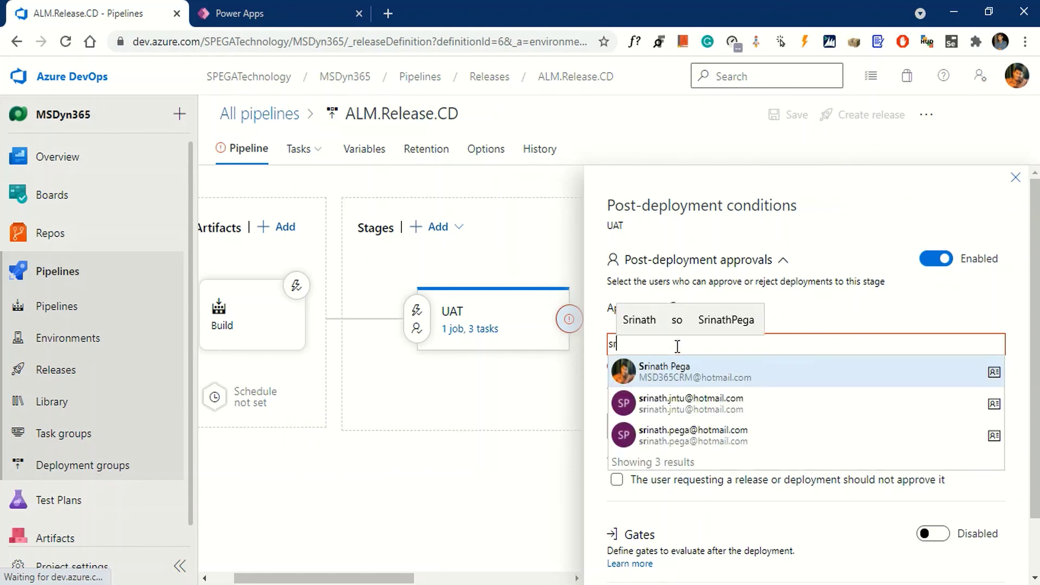
left_click(684, 373)
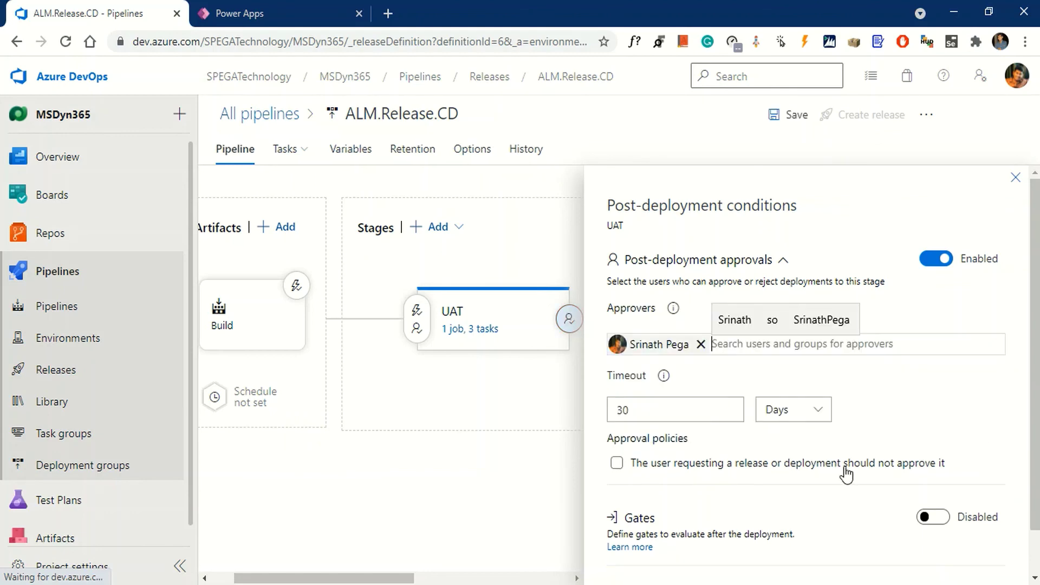
left_click(798, 119)
left_click(591, 386)
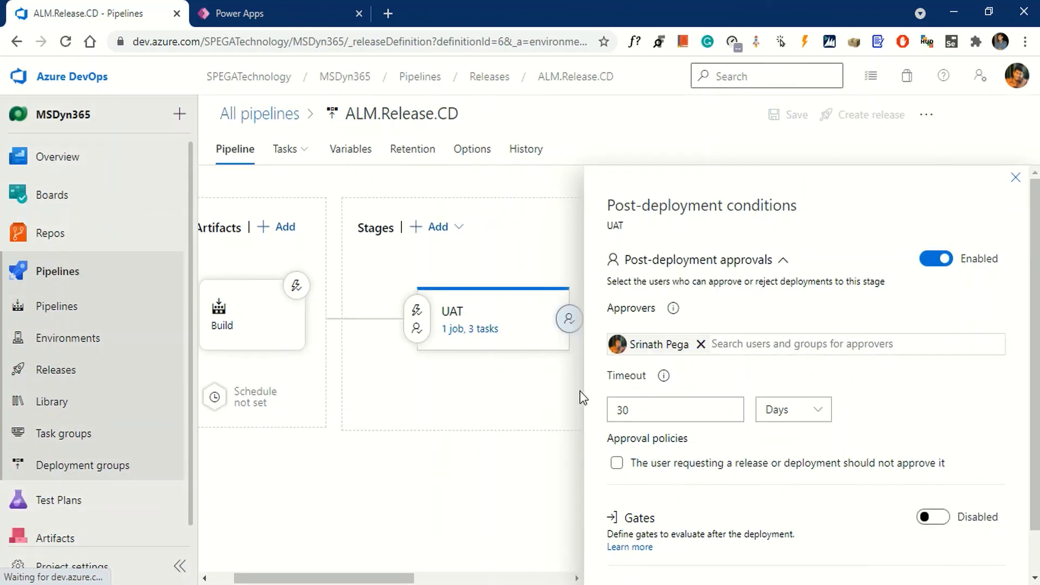
left_click(1016, 179)
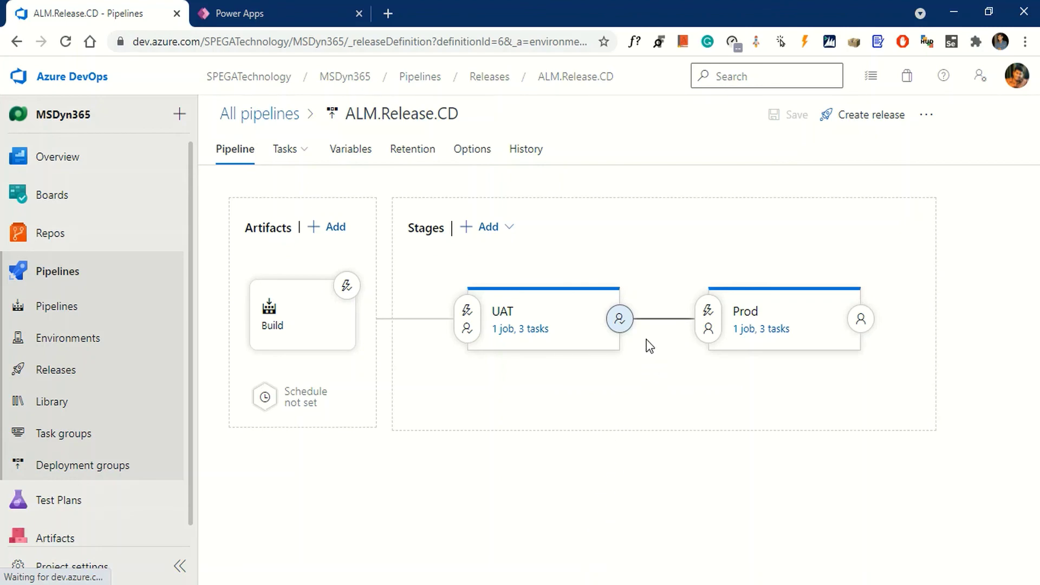
Step: Run the ALM.Build pipeline on the master branch with system diagnostics enabled, and open the log of Agent job 1
mouse_move(759, 394)
left_click(82, 276)
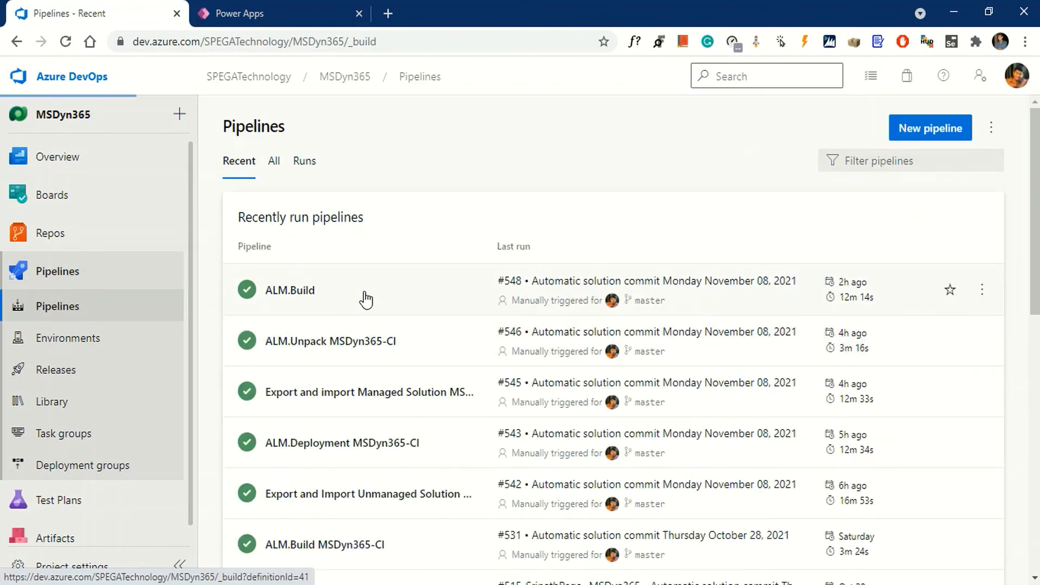
left_click(366, 300)
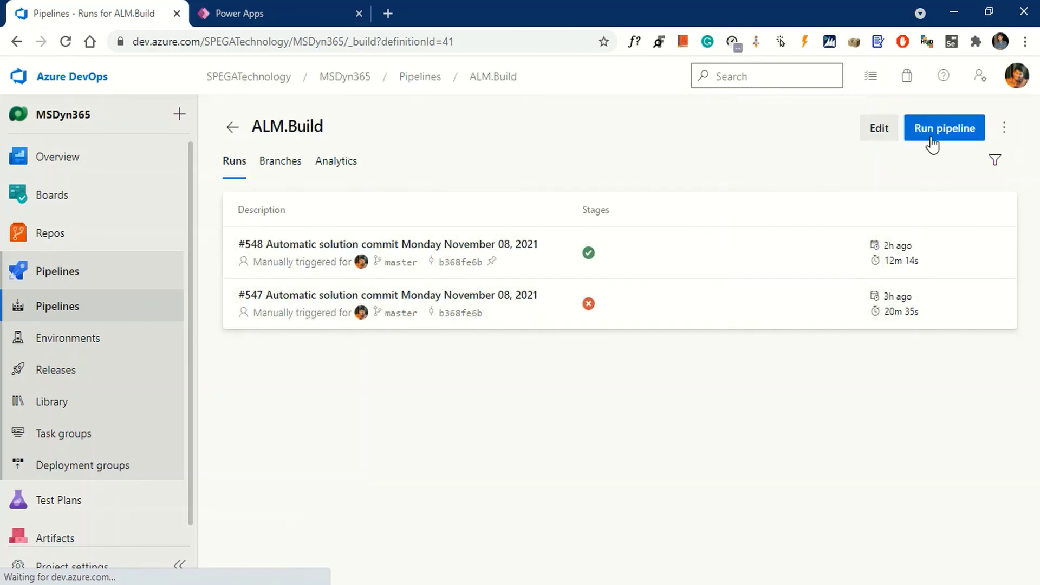
left_click(942, 133)
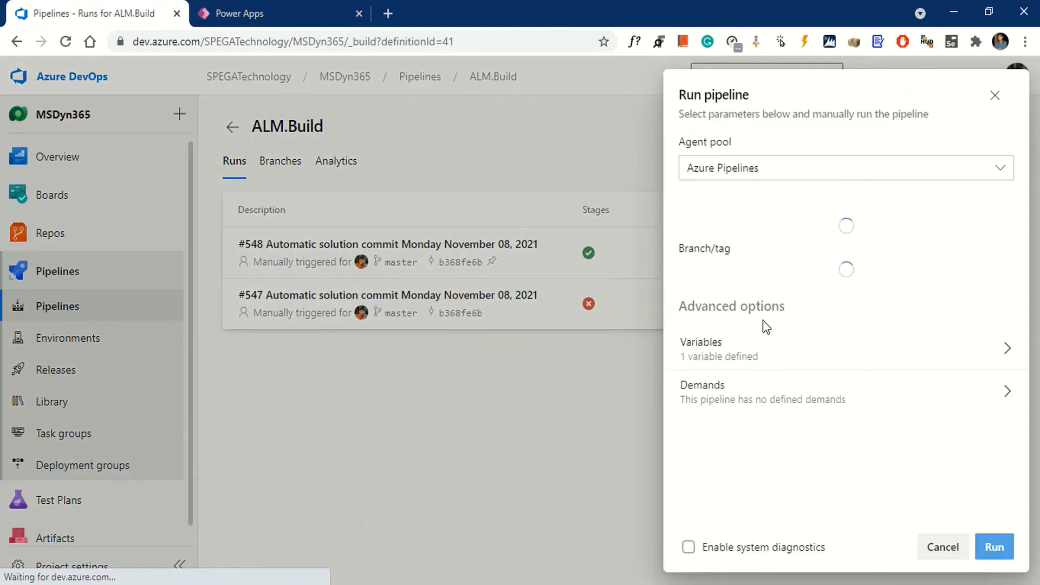
left_click(688, 547)
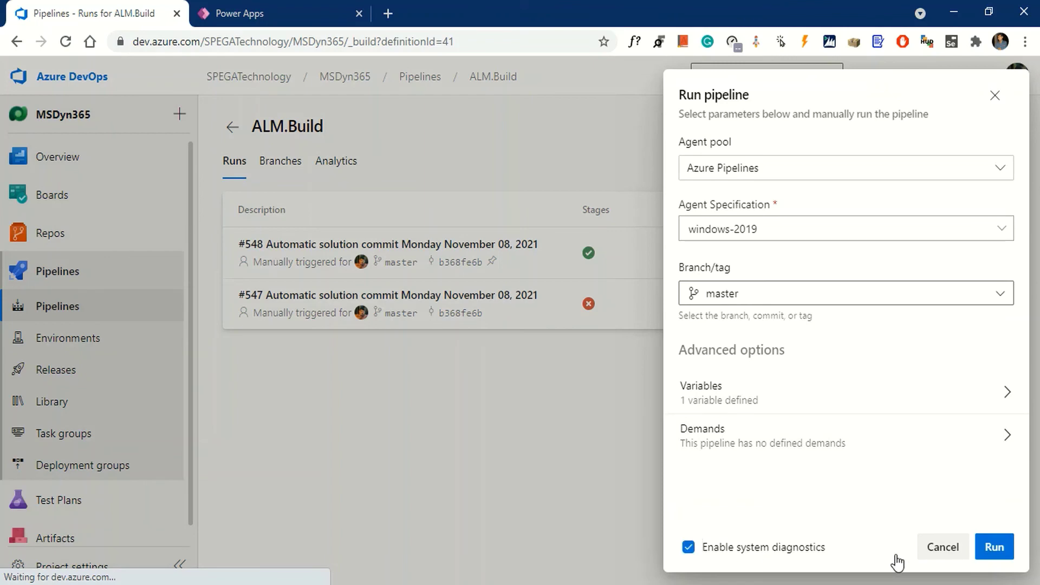
left_click(995, 548)
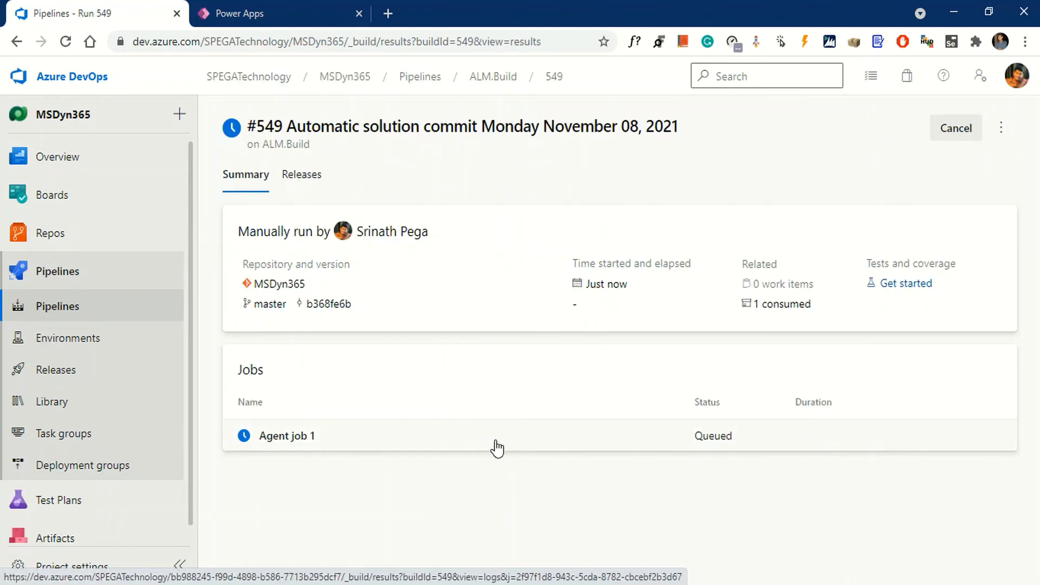
left_click(496, 447)
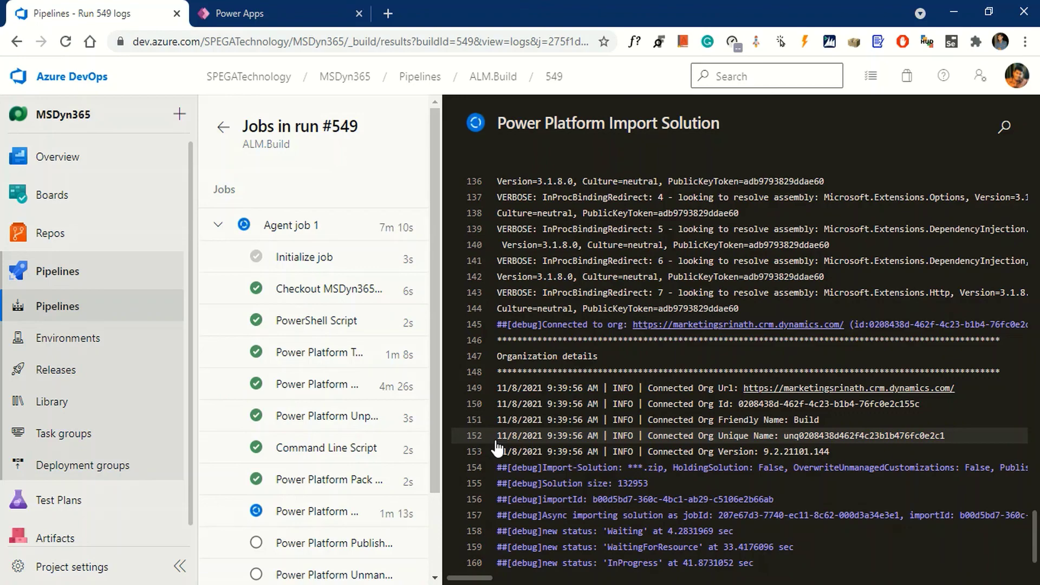
Step: Check the remaining tasks of the ALM.Build job, and open Release-3 of the ALM.Release.CD pipeline once the build has finished
scroll(279, 434, "down", 2)
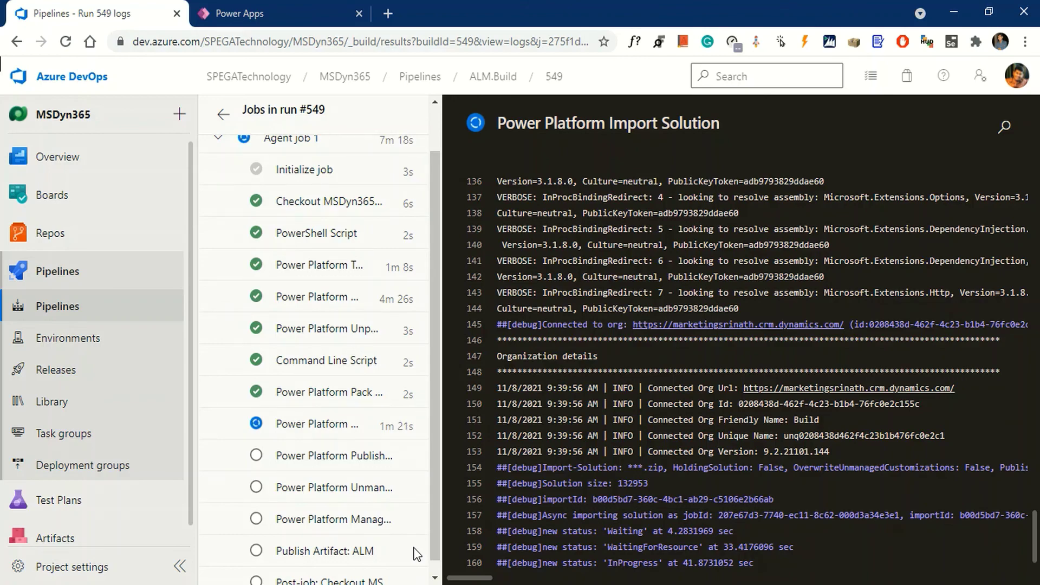
scroll(379, 545, "down", 1)
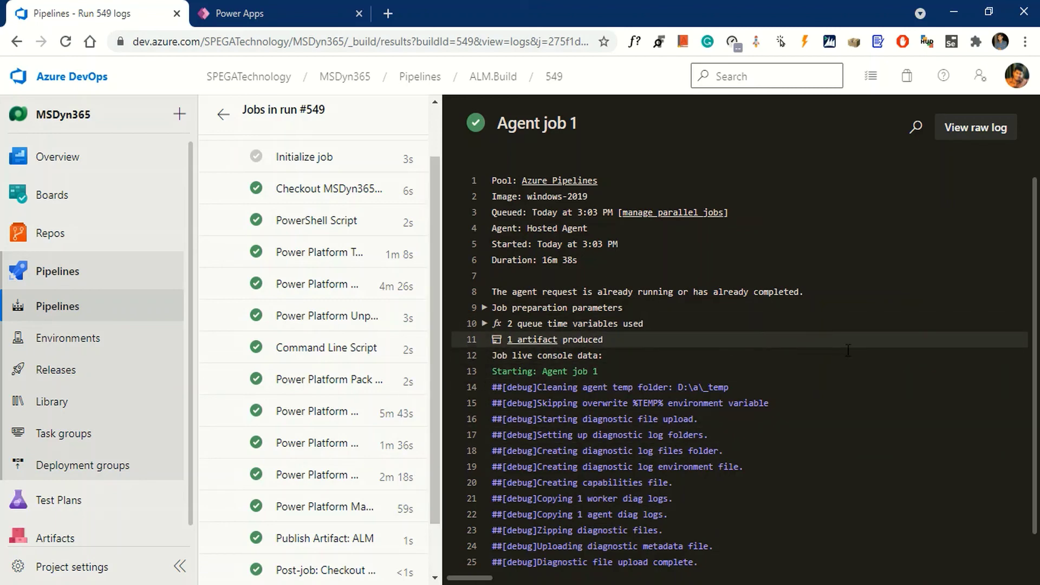
left_click(58, 375)
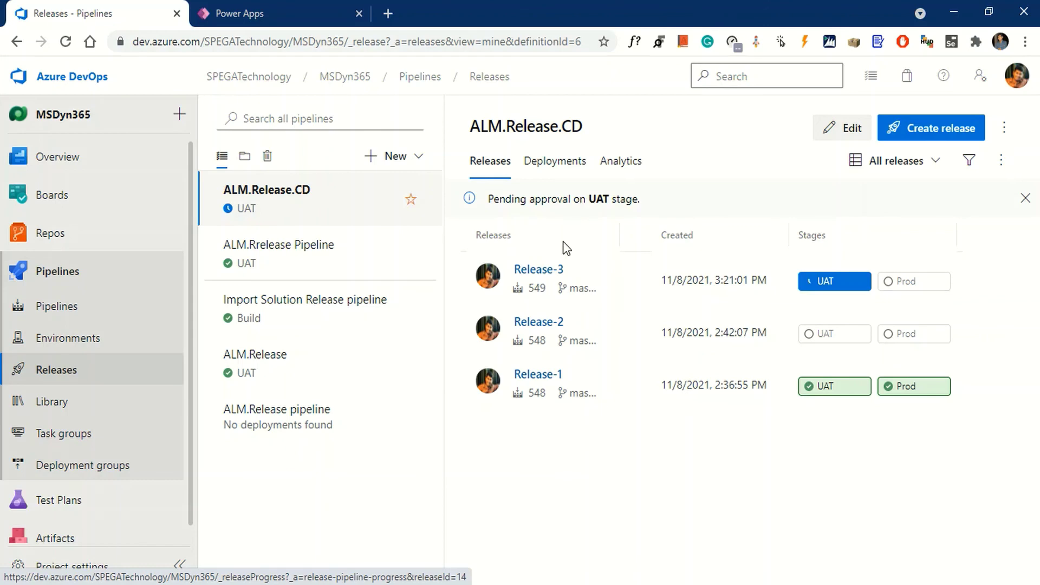
left_click(543, 279)
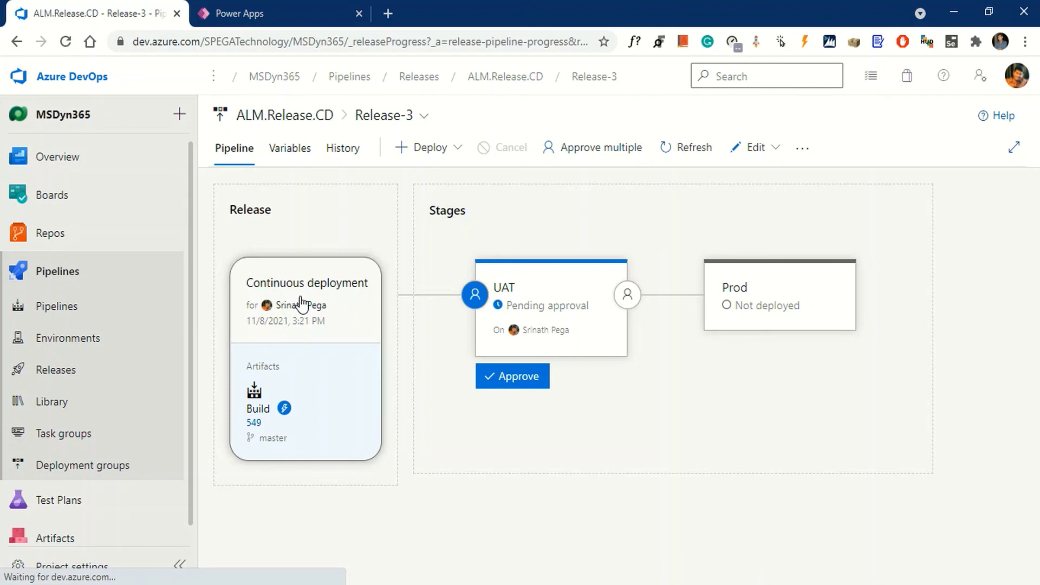
left_click(298, 420)
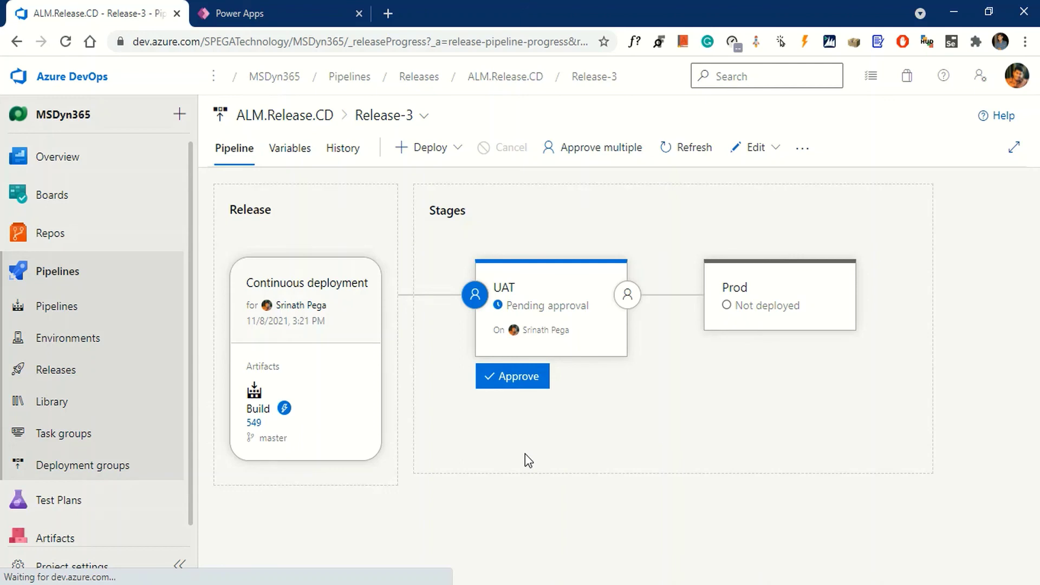
Step: Approve the pre-deployment conditions of Release-3's UAT stage without a comment or deferred deployment
mouse_move(518, 306)
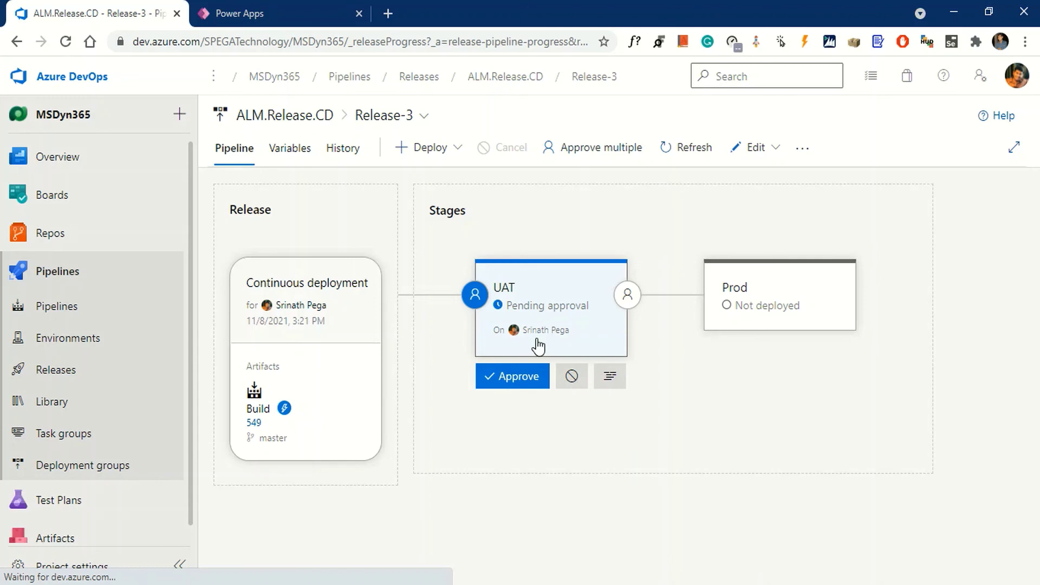
left_click(517, 380)
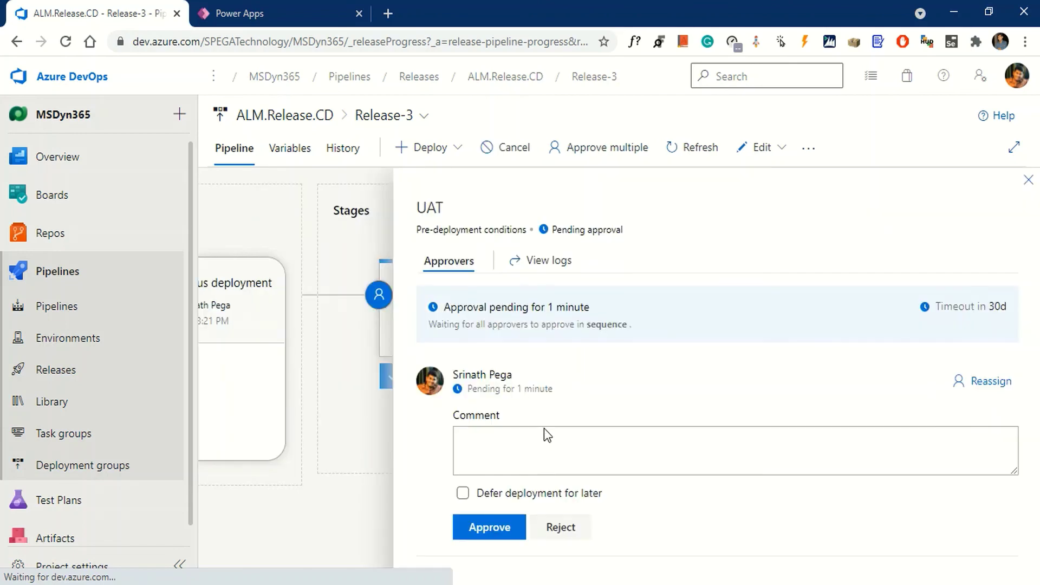
left_click(485, 531)
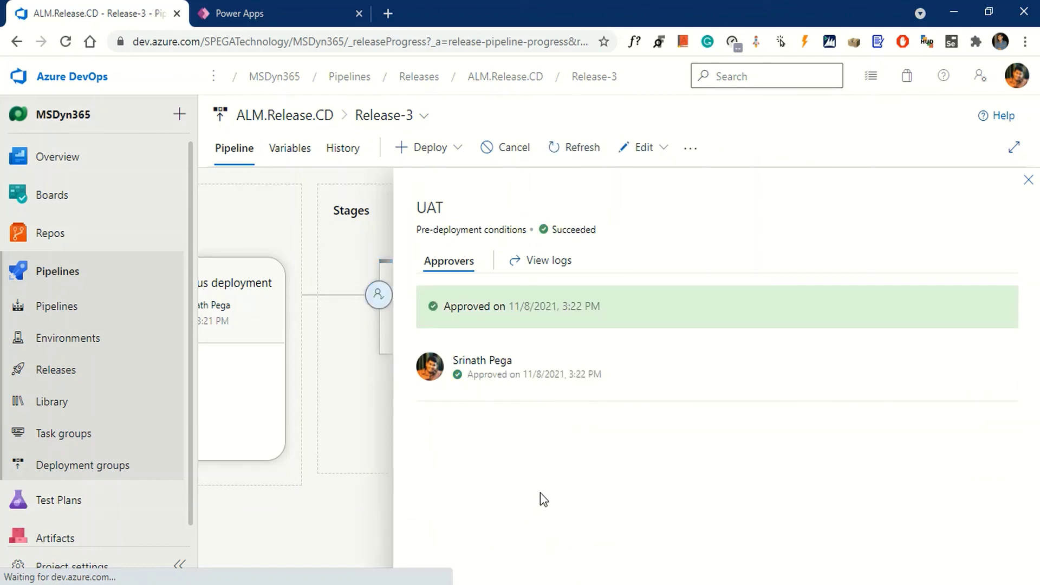
left_click(1028, 181)
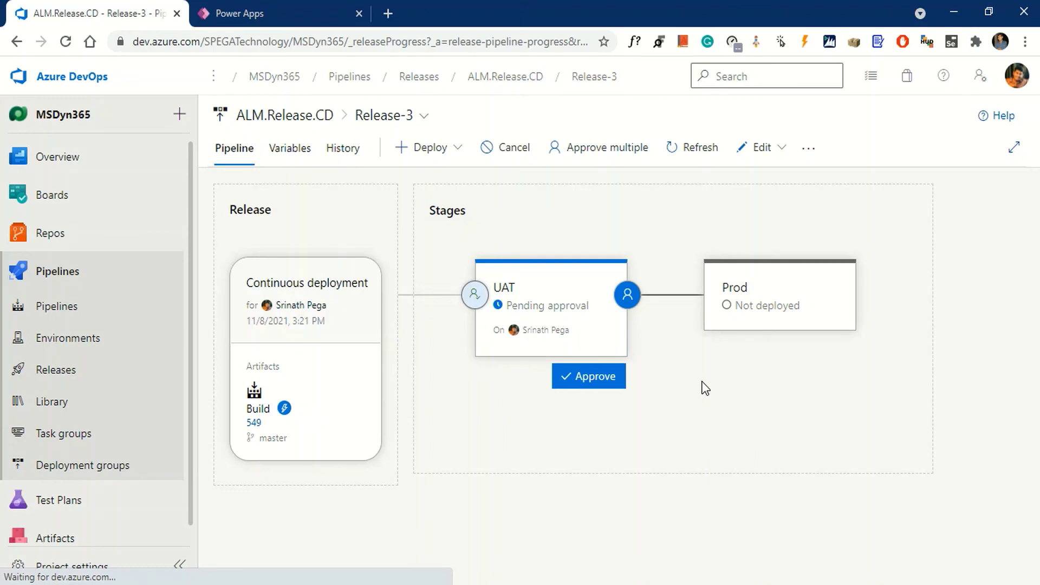
Step: Approve the post-deployment conditions of Release-3's UAT stage without a comment after the UAT deployment has run
left_click(599, 385)
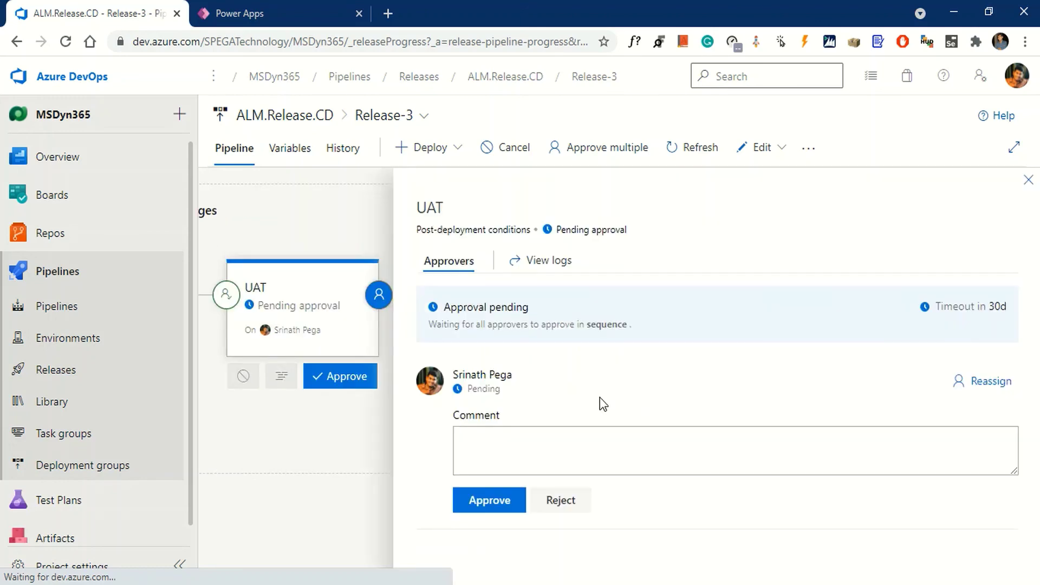
left_click(490, 501)
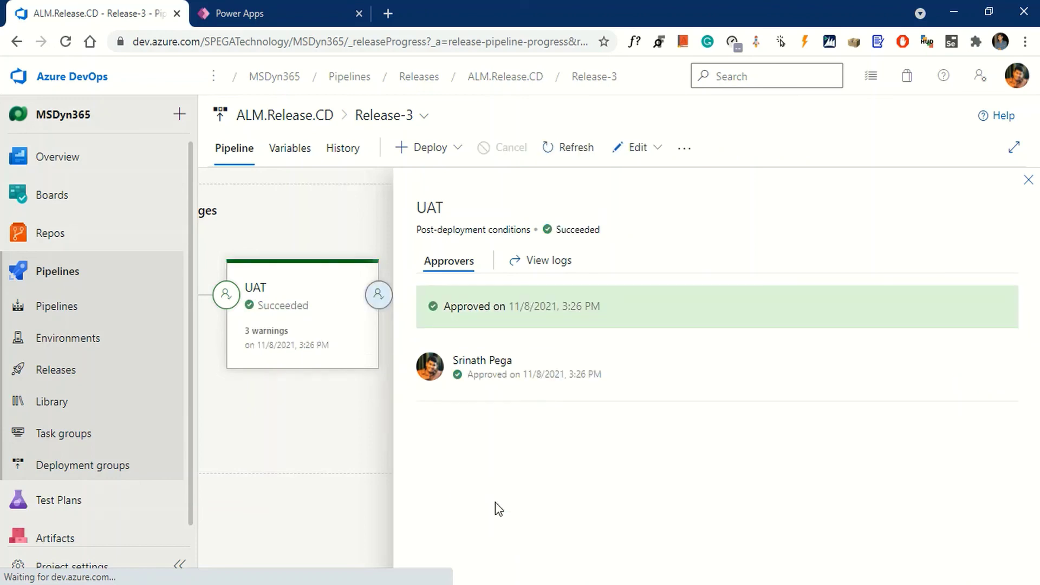
left_click(1028, 181)
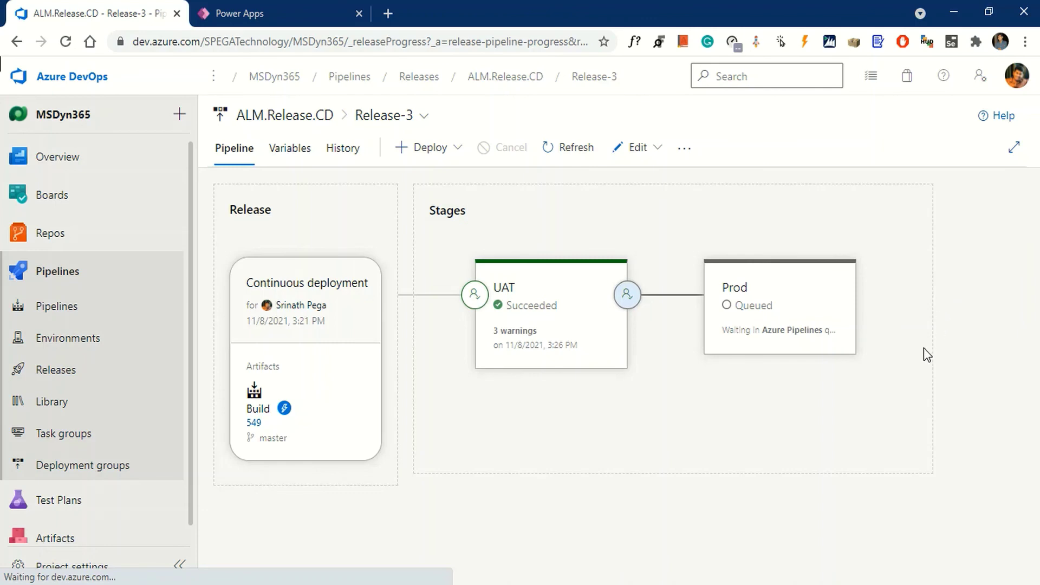